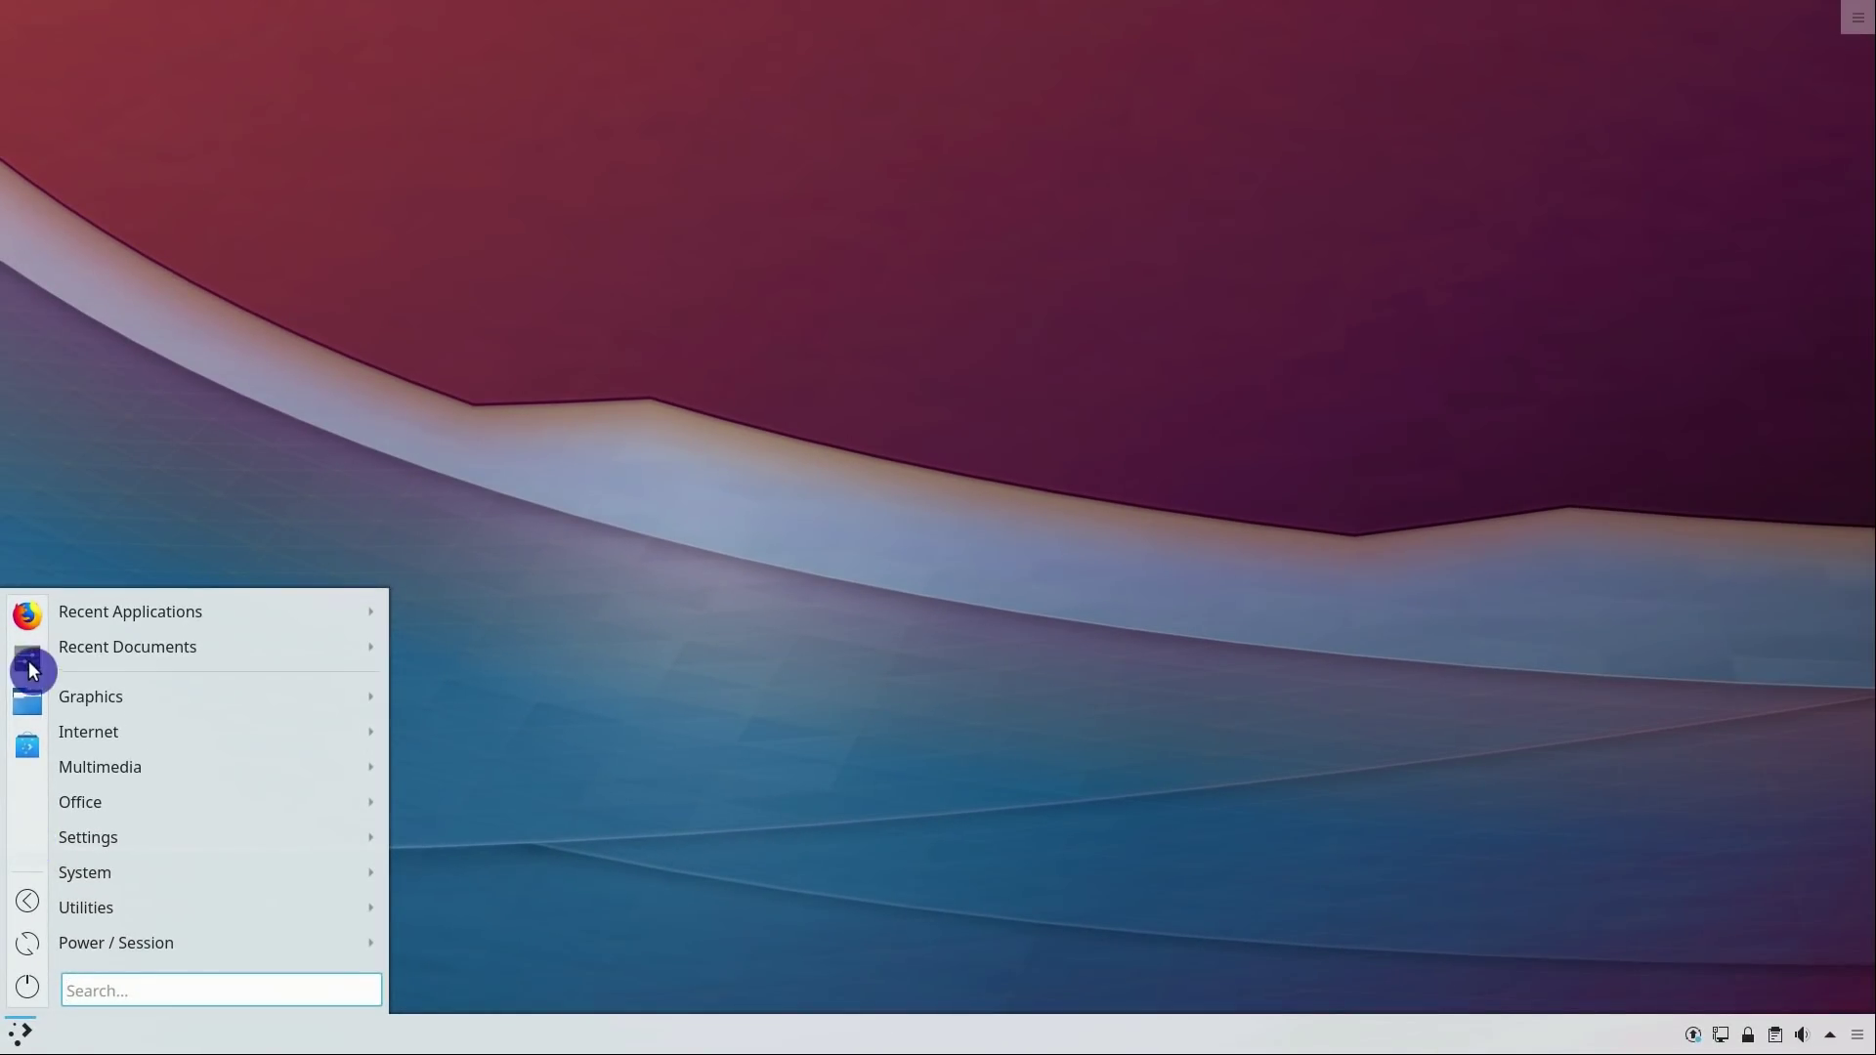
# - Open System Settings and configure its view style as Icon View
pyautogui.click(27, 661)
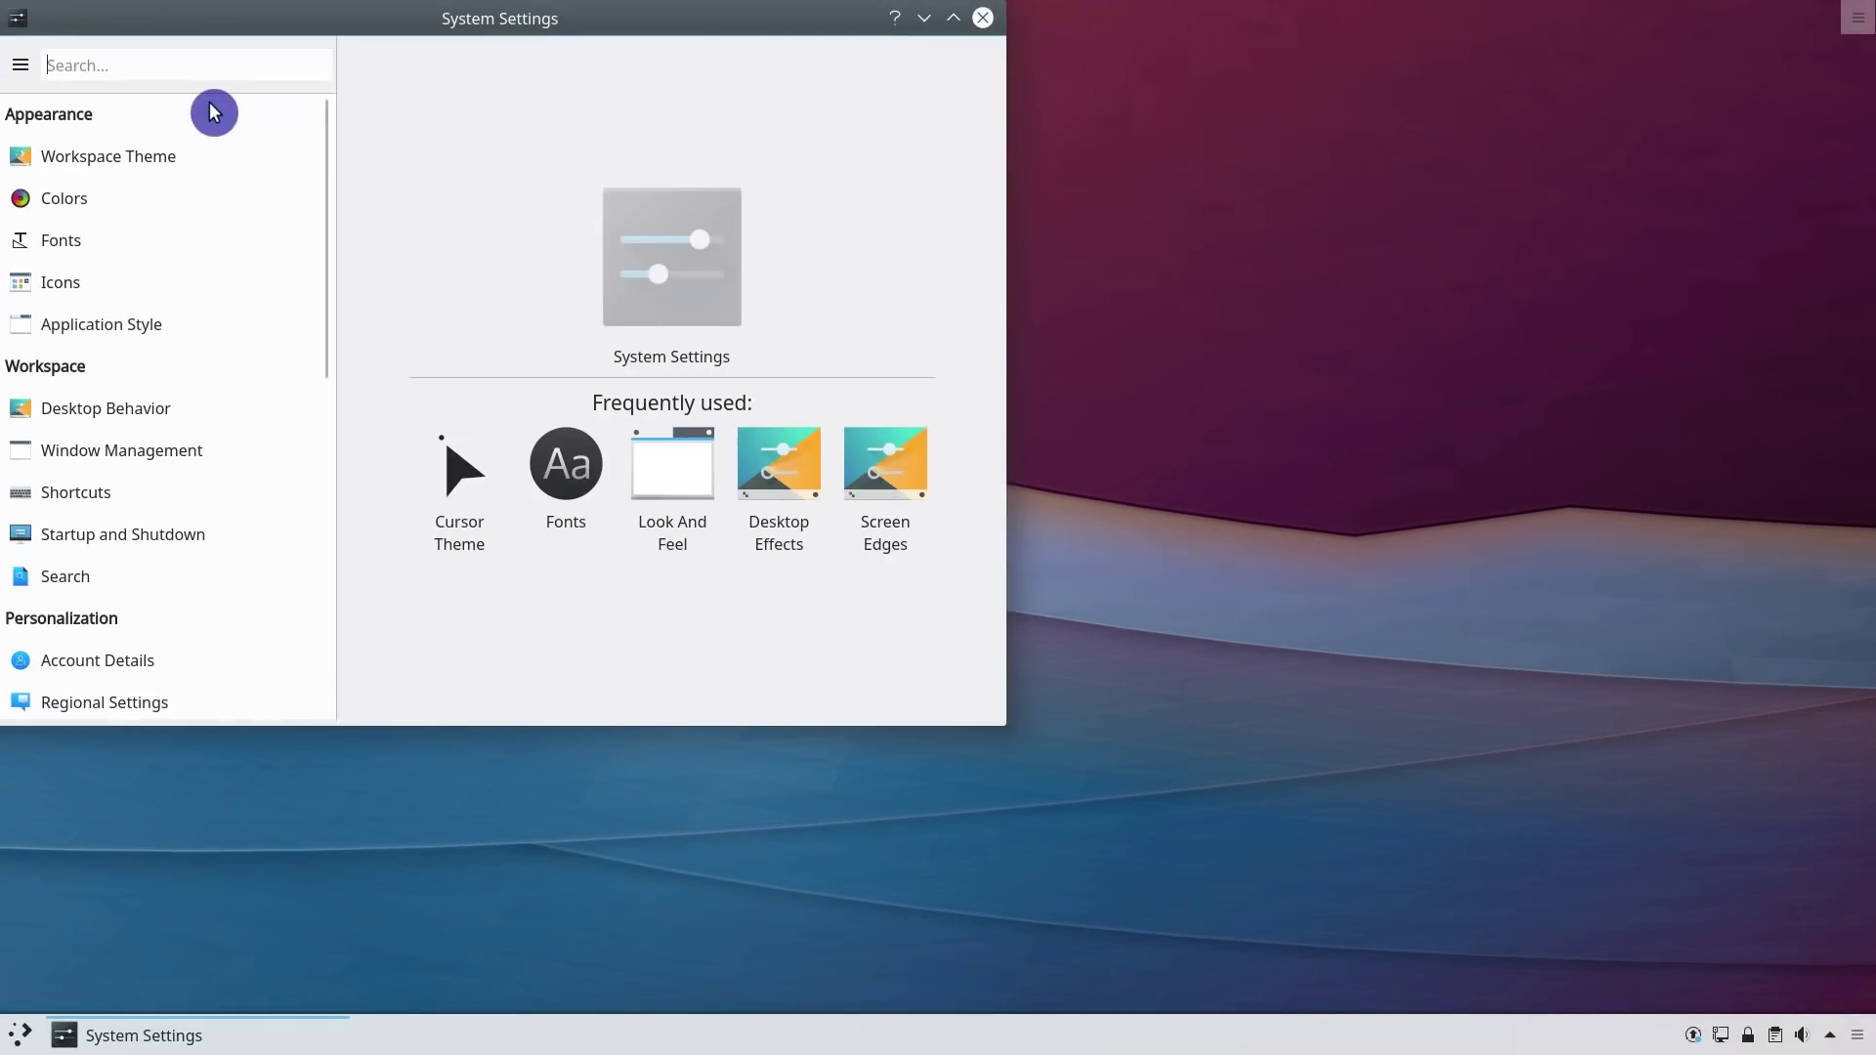
pyautogui.scroll(-10, 283, 459)
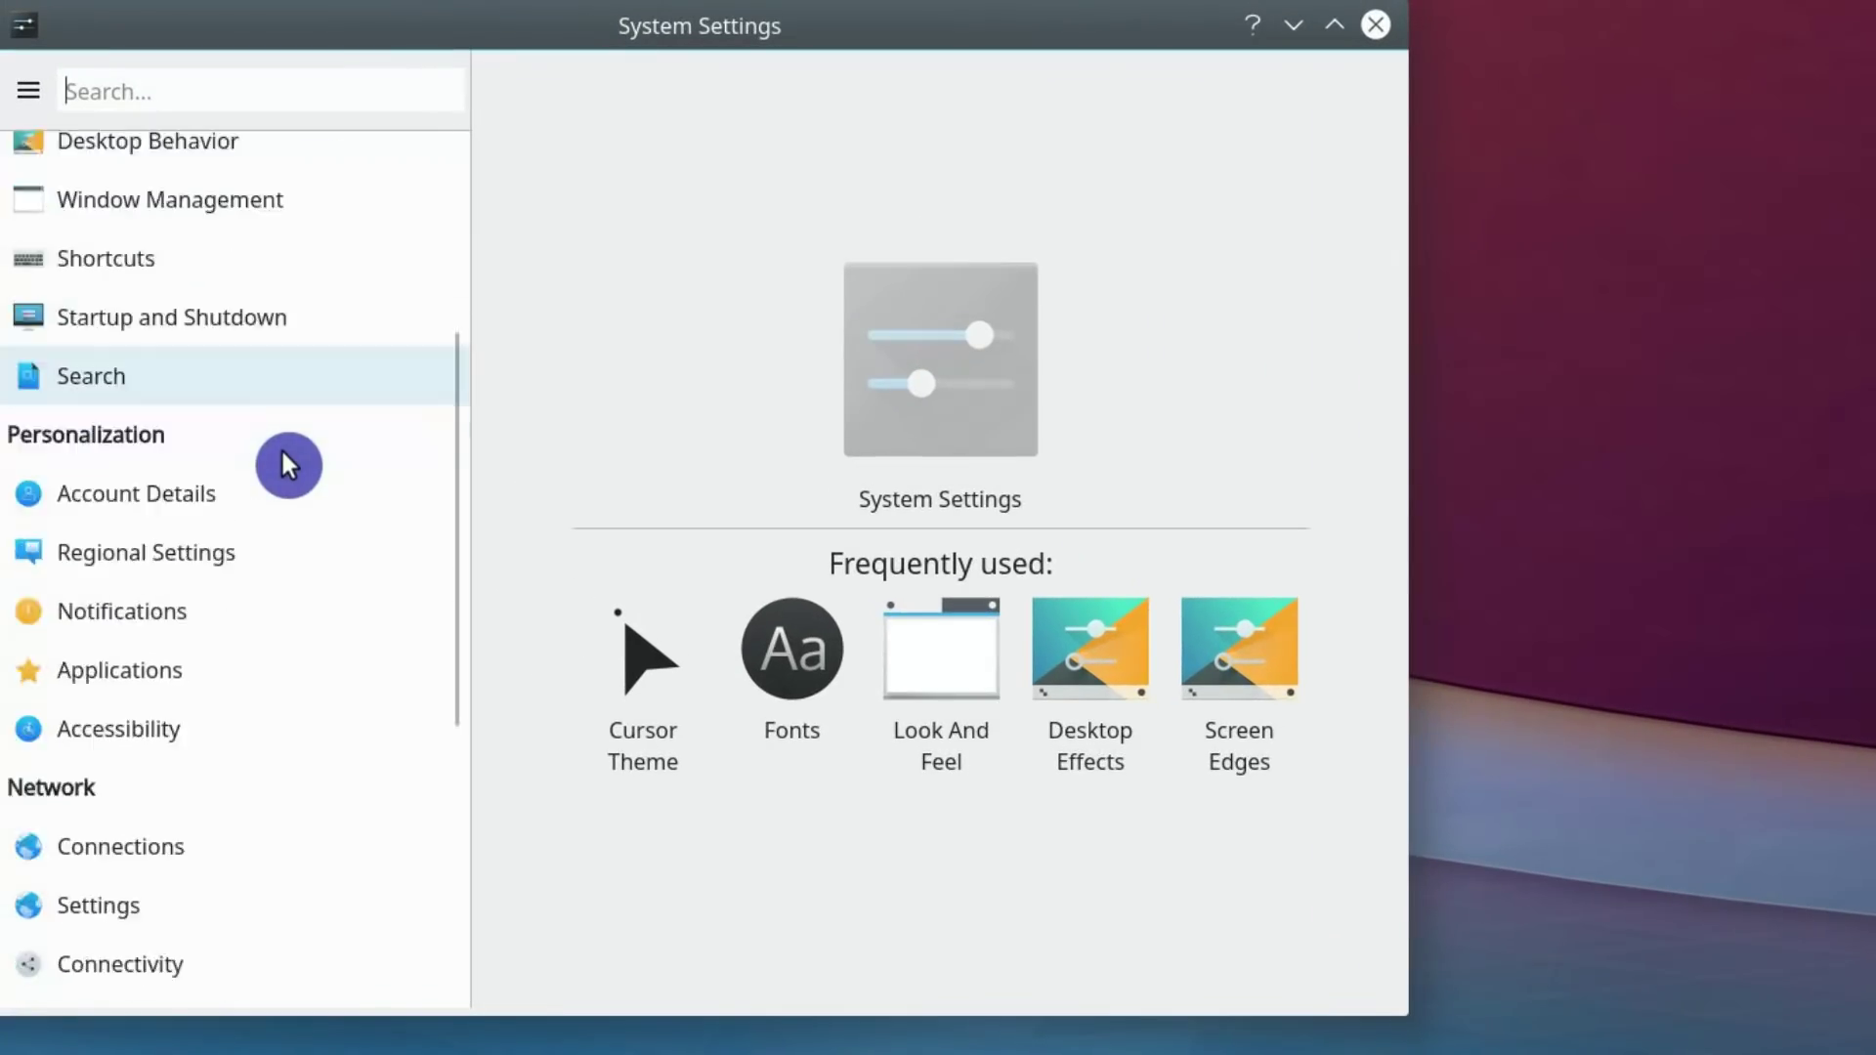
pyautogui.scroll(10, 283, 459)
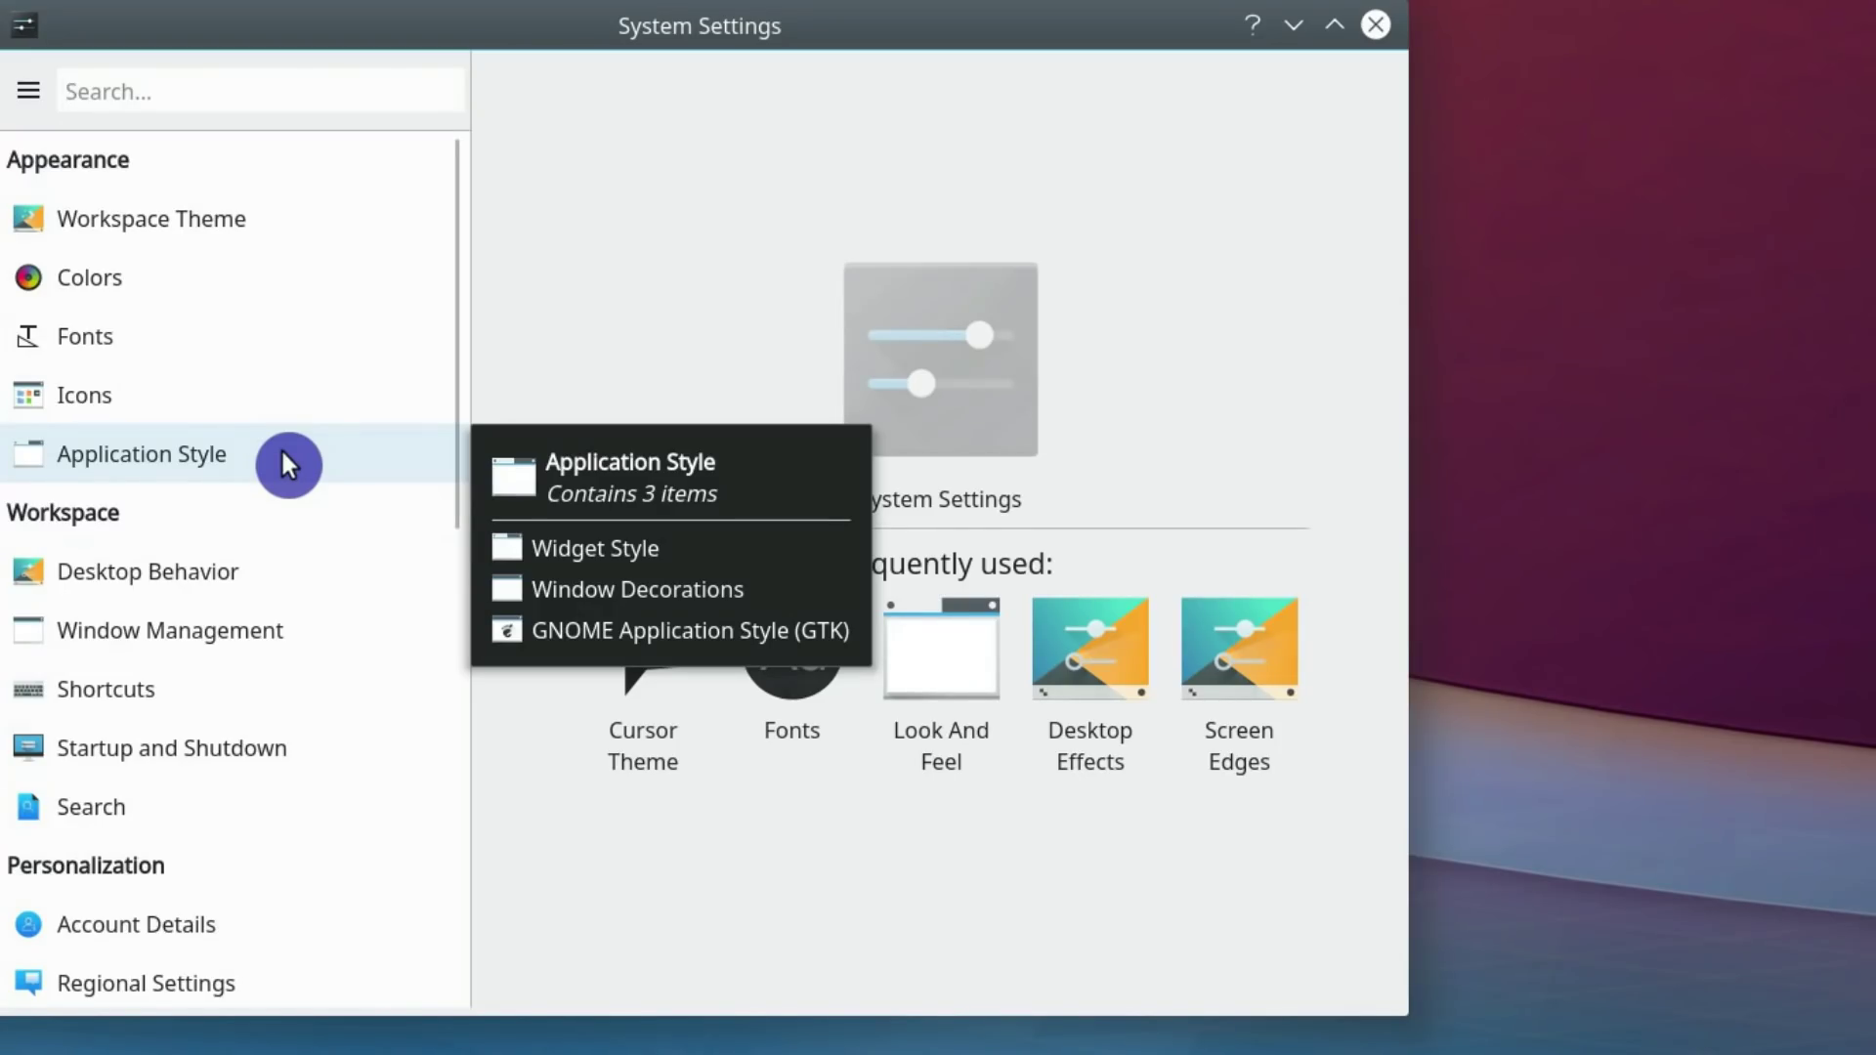
pyautogui.click(30, 90)
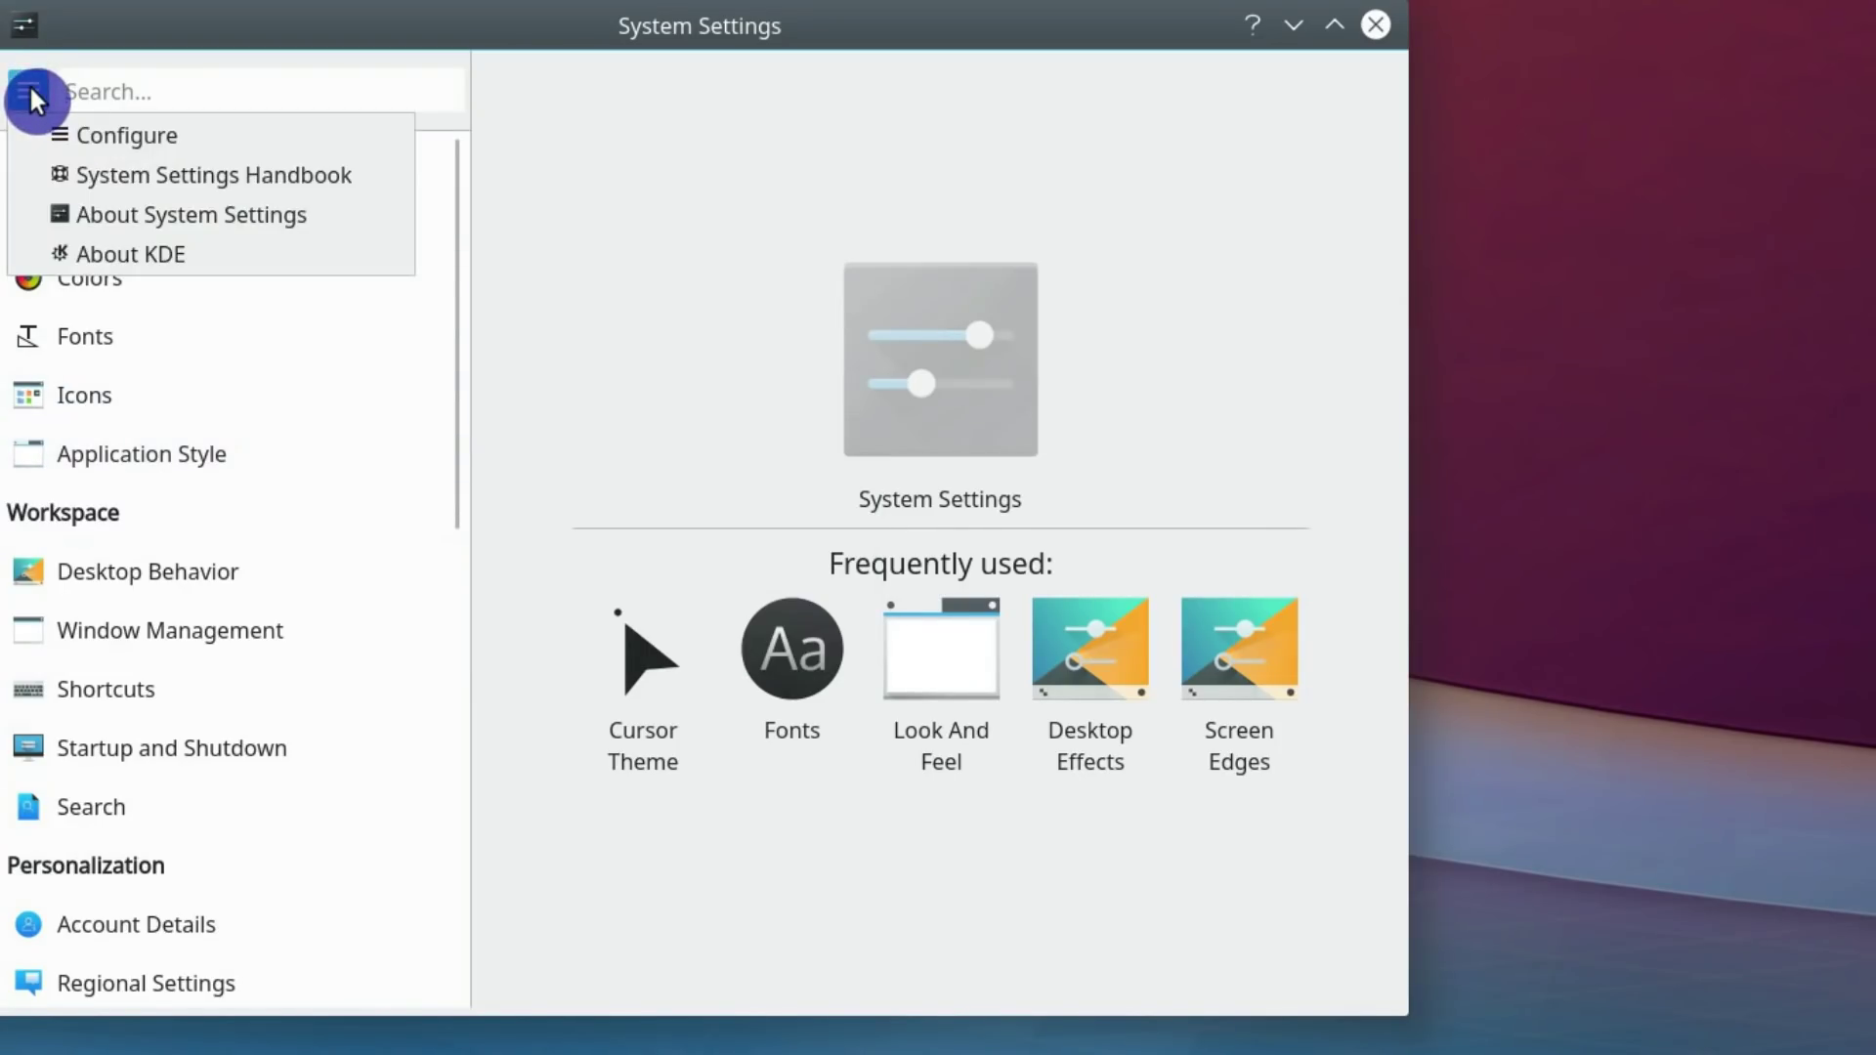
pyautogui.click(91, 137)
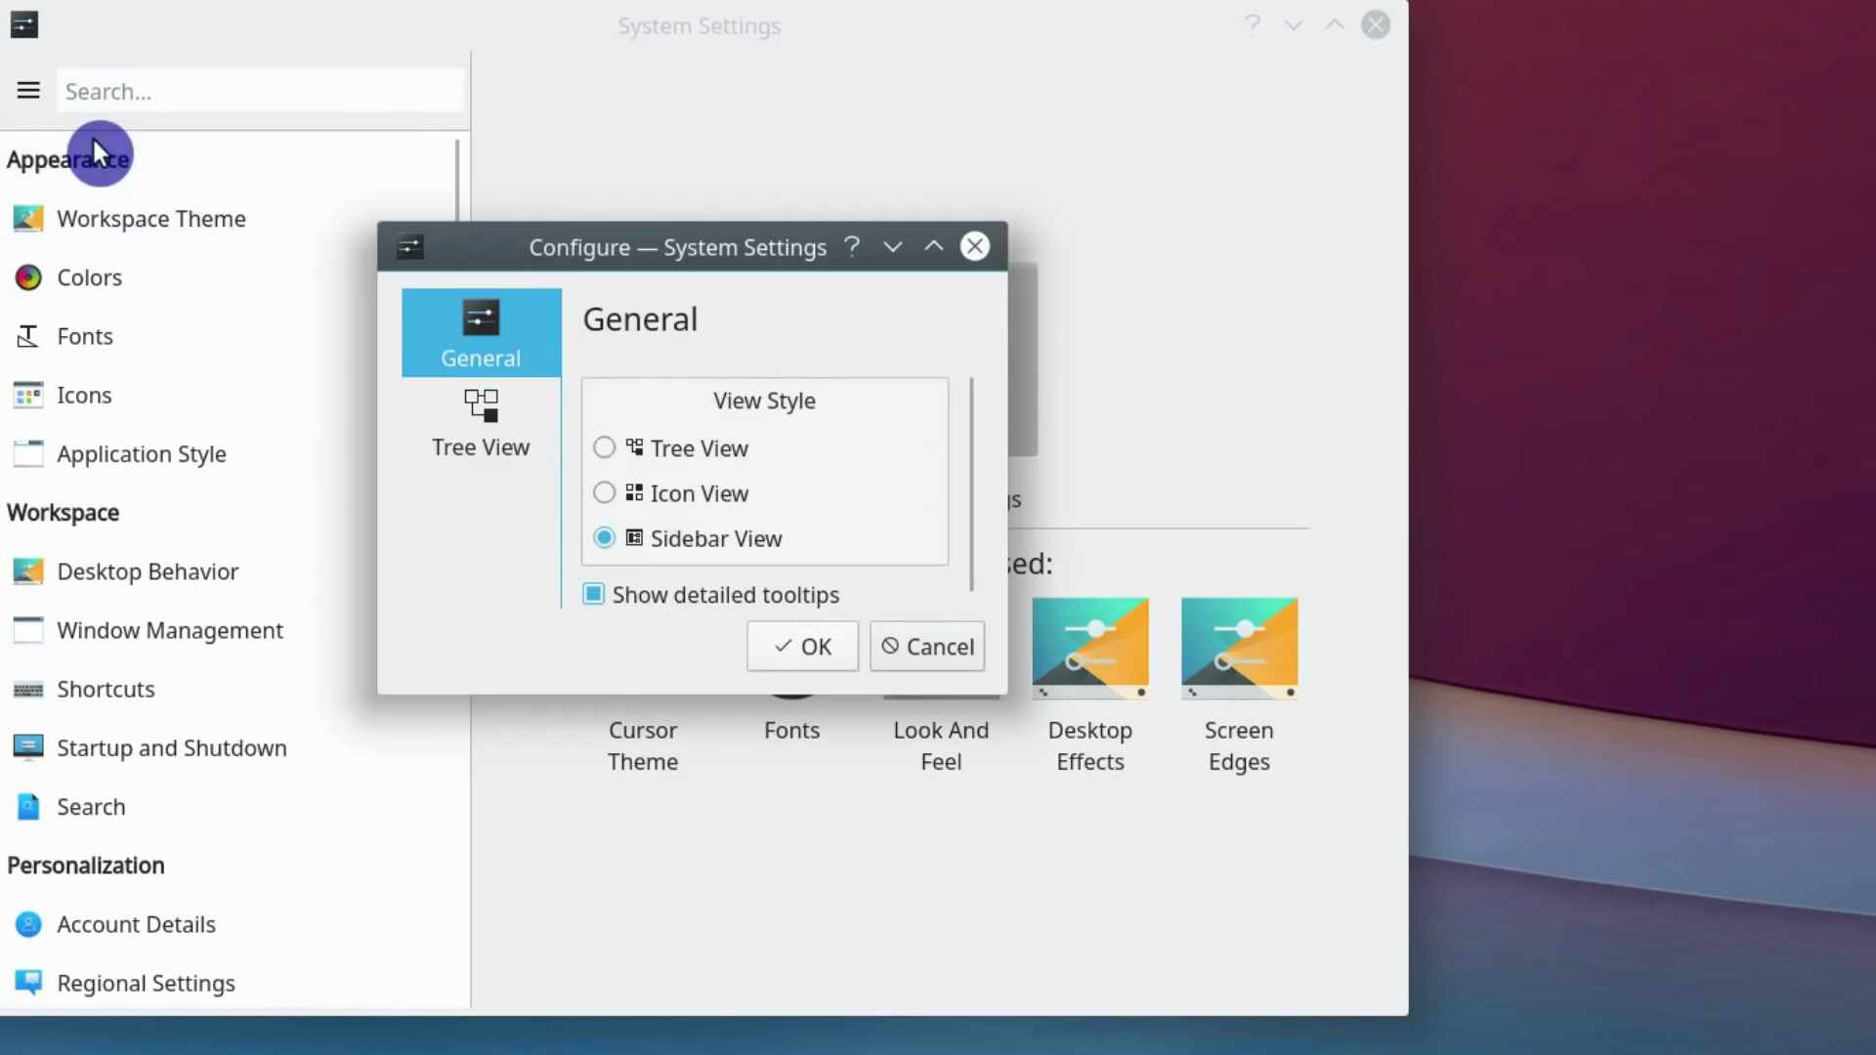
pyautogui.click(688, 487)
pyautogui.click(801, 645)
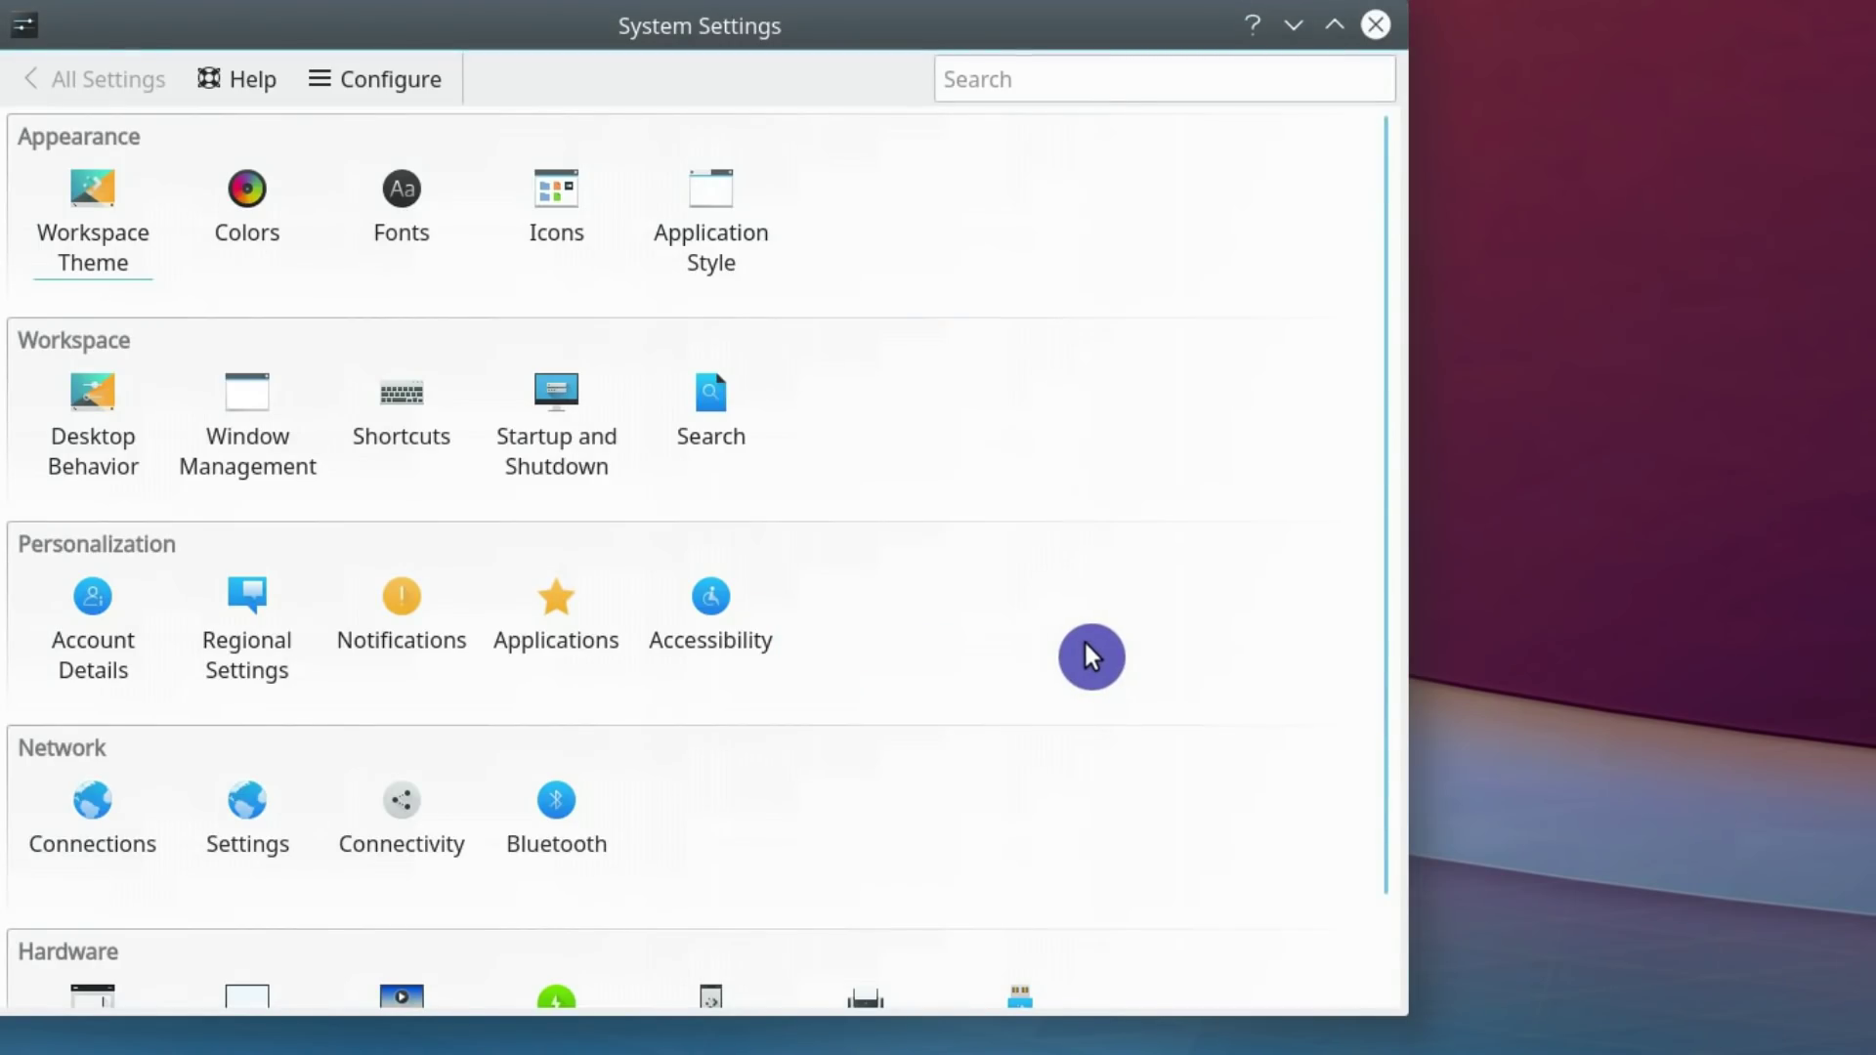
# - In the Desktop Behavior settings, choose double-click to open files and folders and apply the change
pyautogui.scroll(-2, 1085, 645)
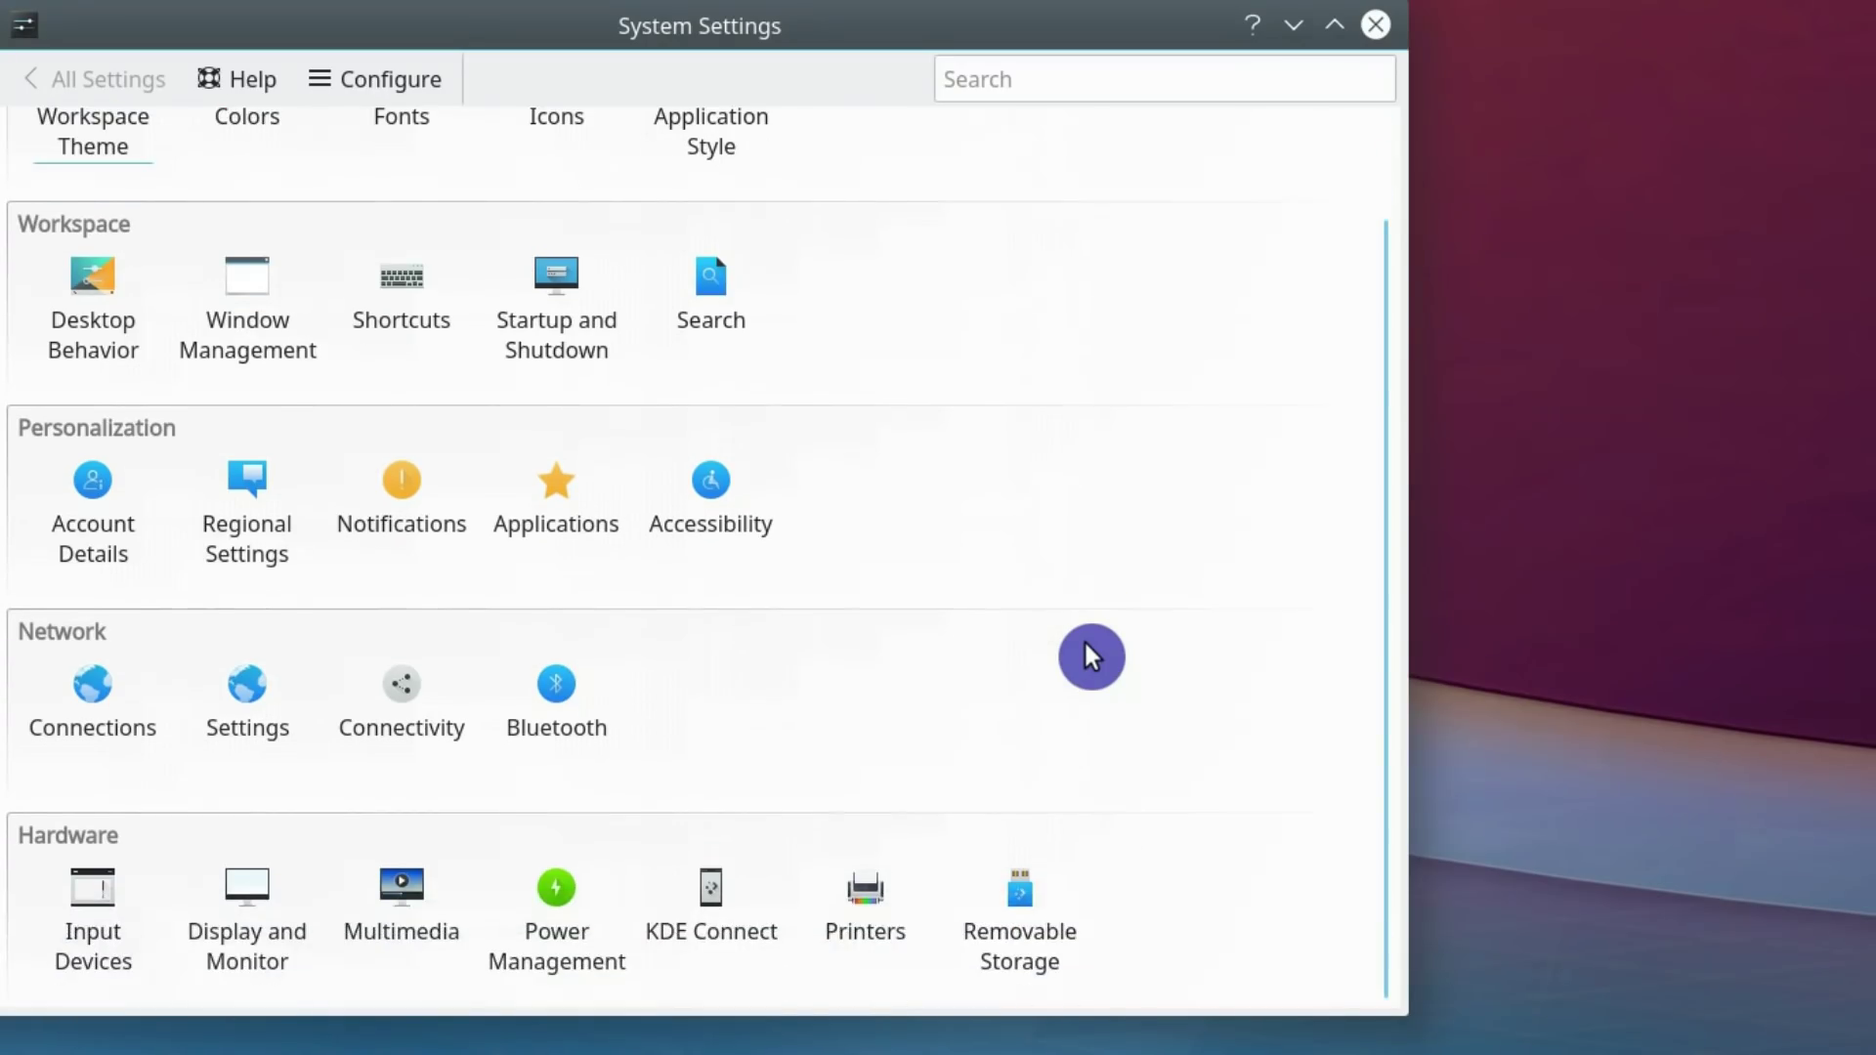
pyautogui.scroll(2, 1086, 644)
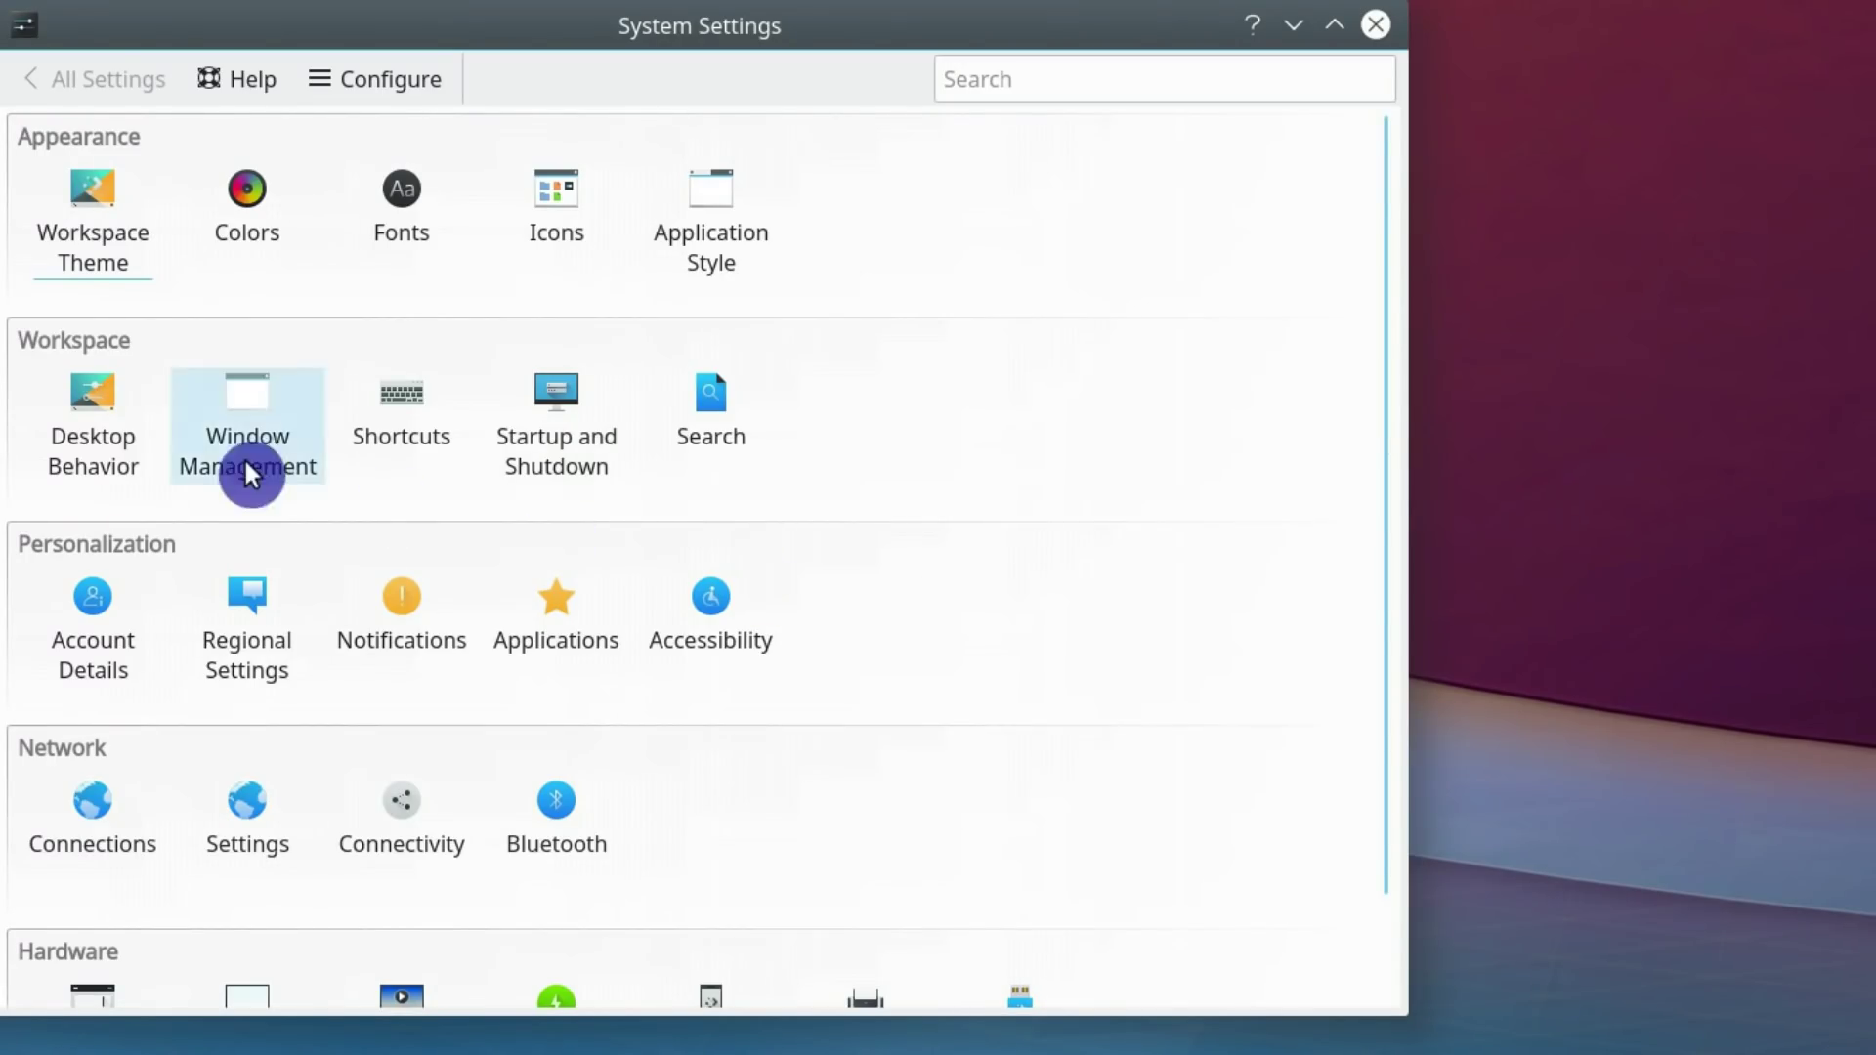
pyautogui.click(113, 432)
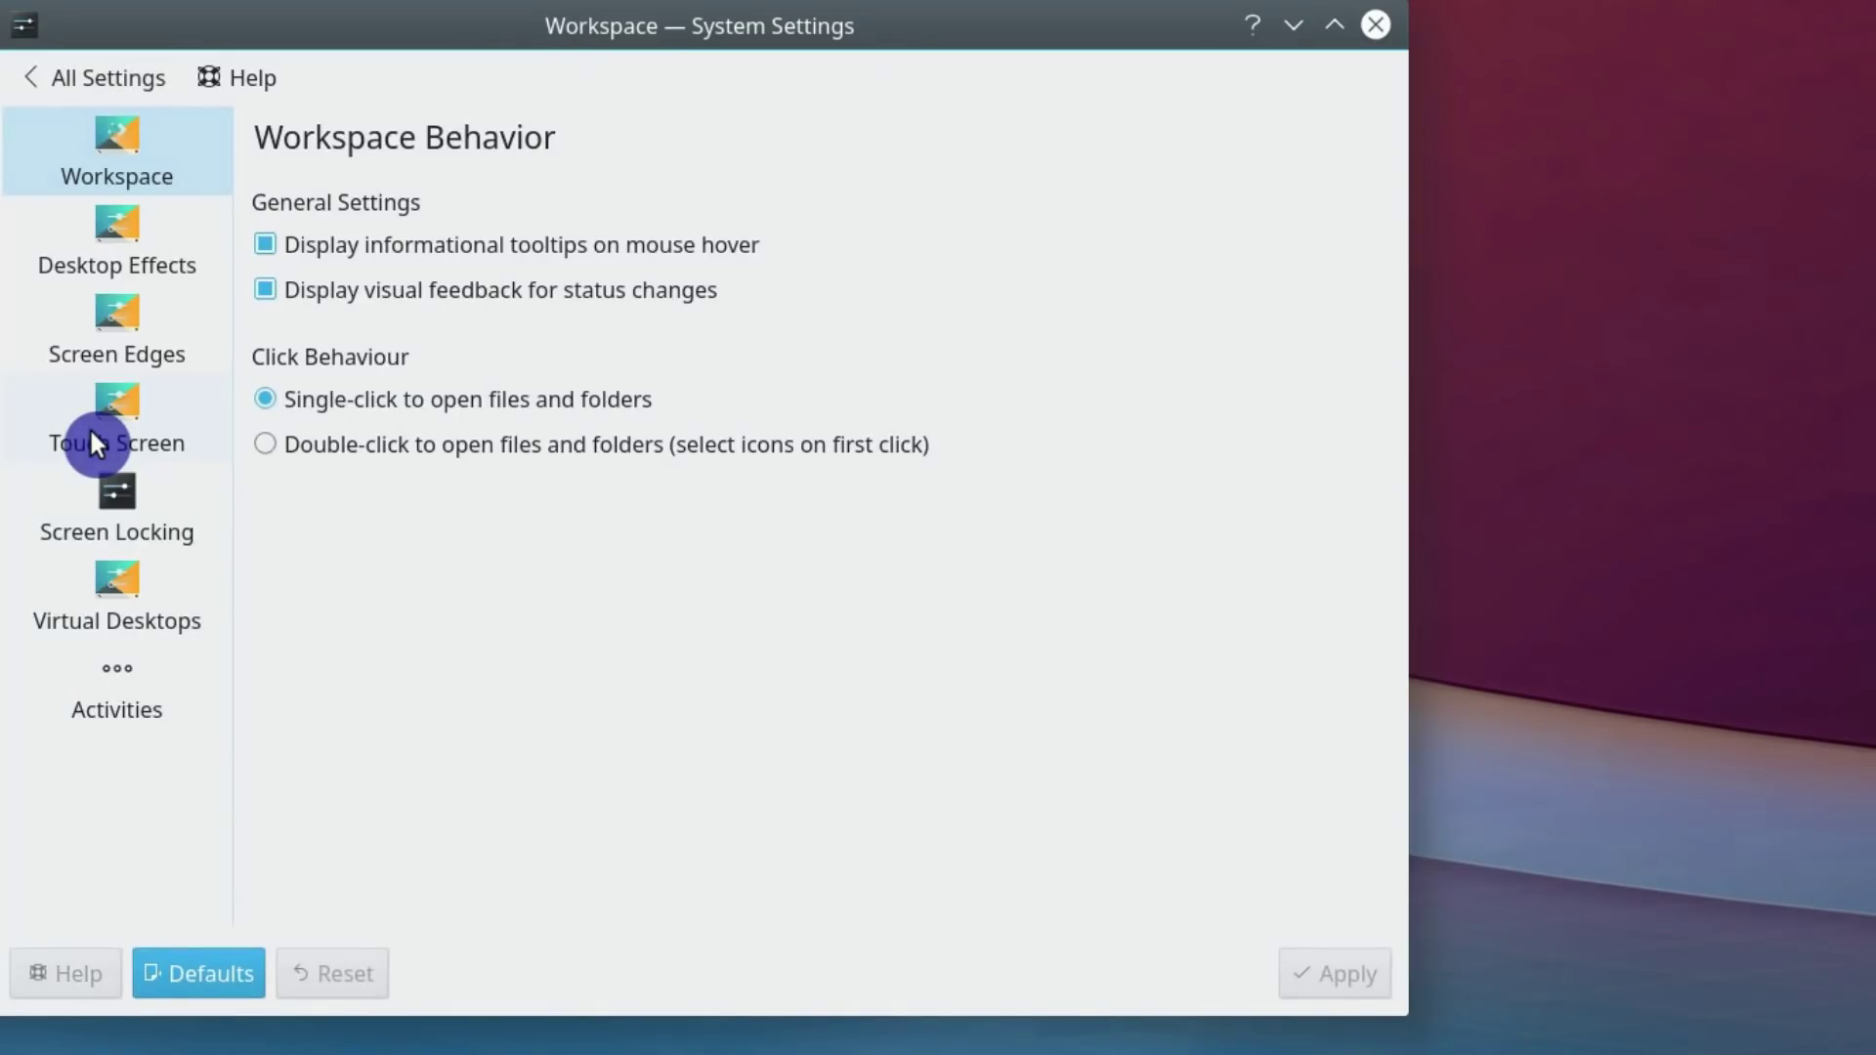
pyautogui.click(265, 452)
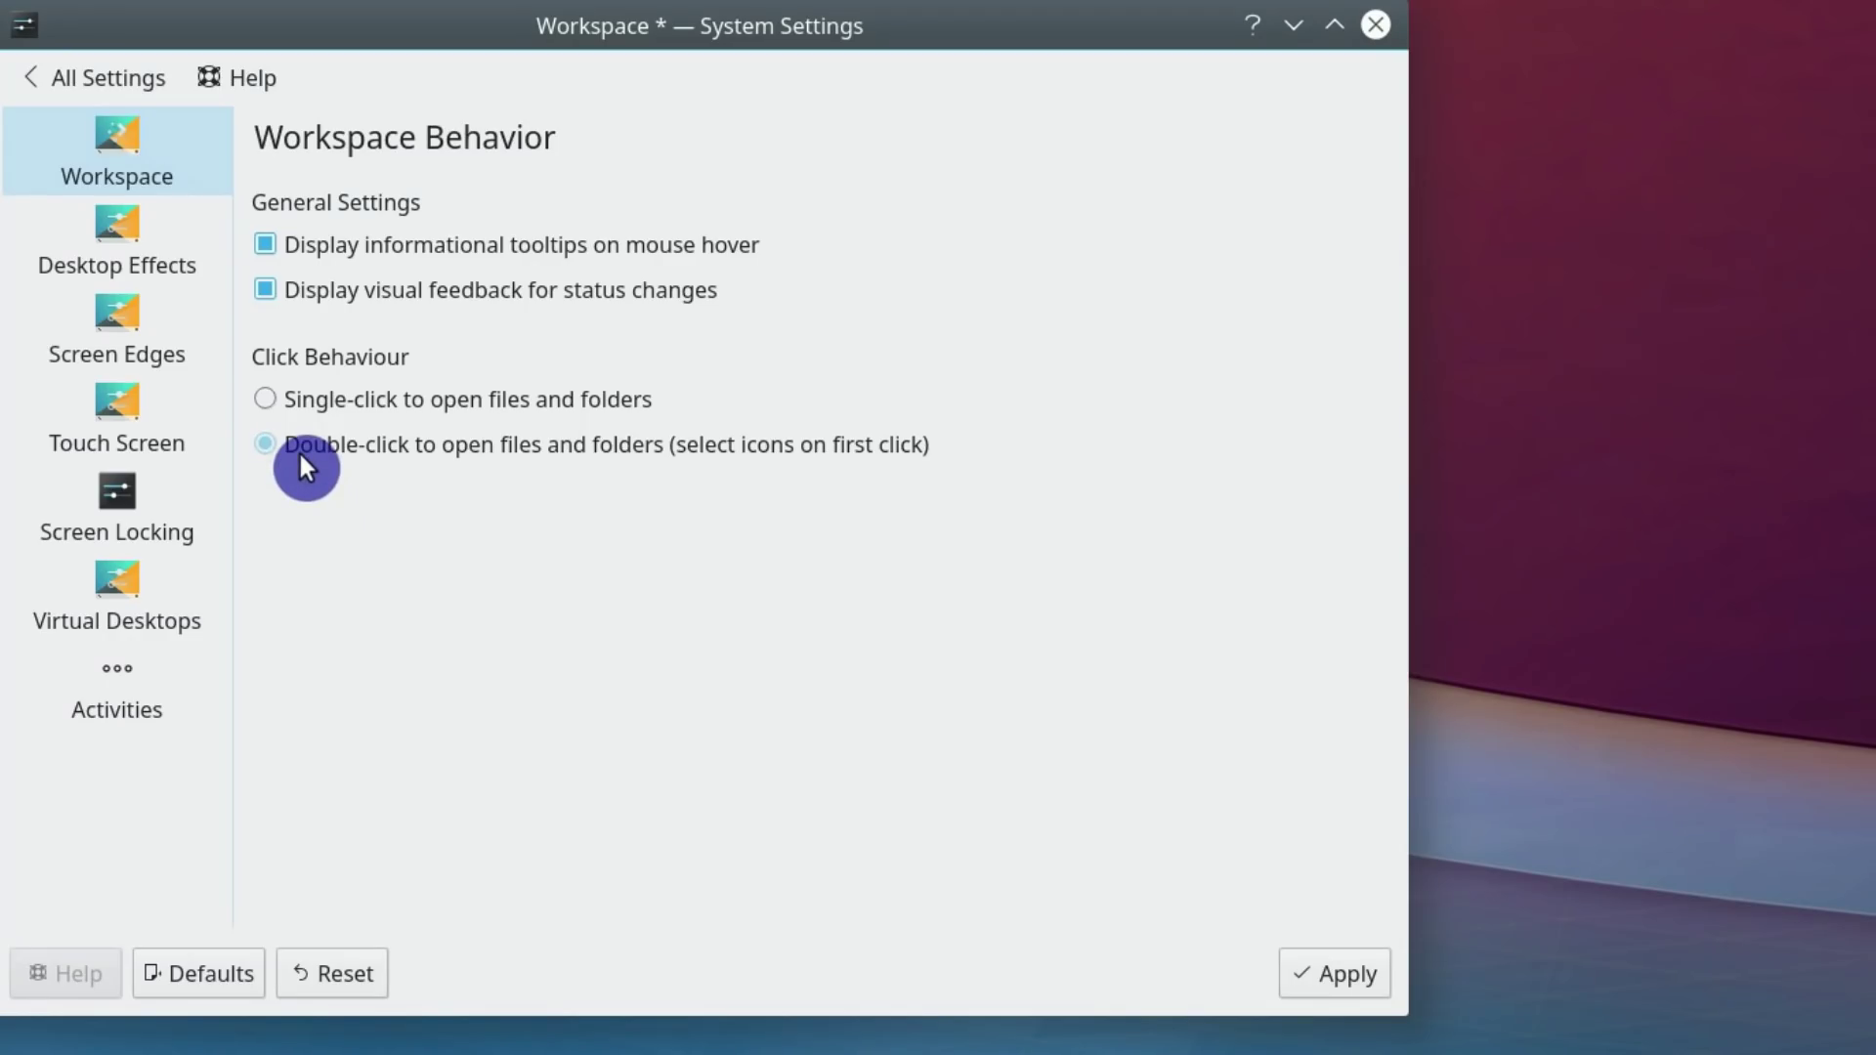
pyautogui.click(1365, 974)
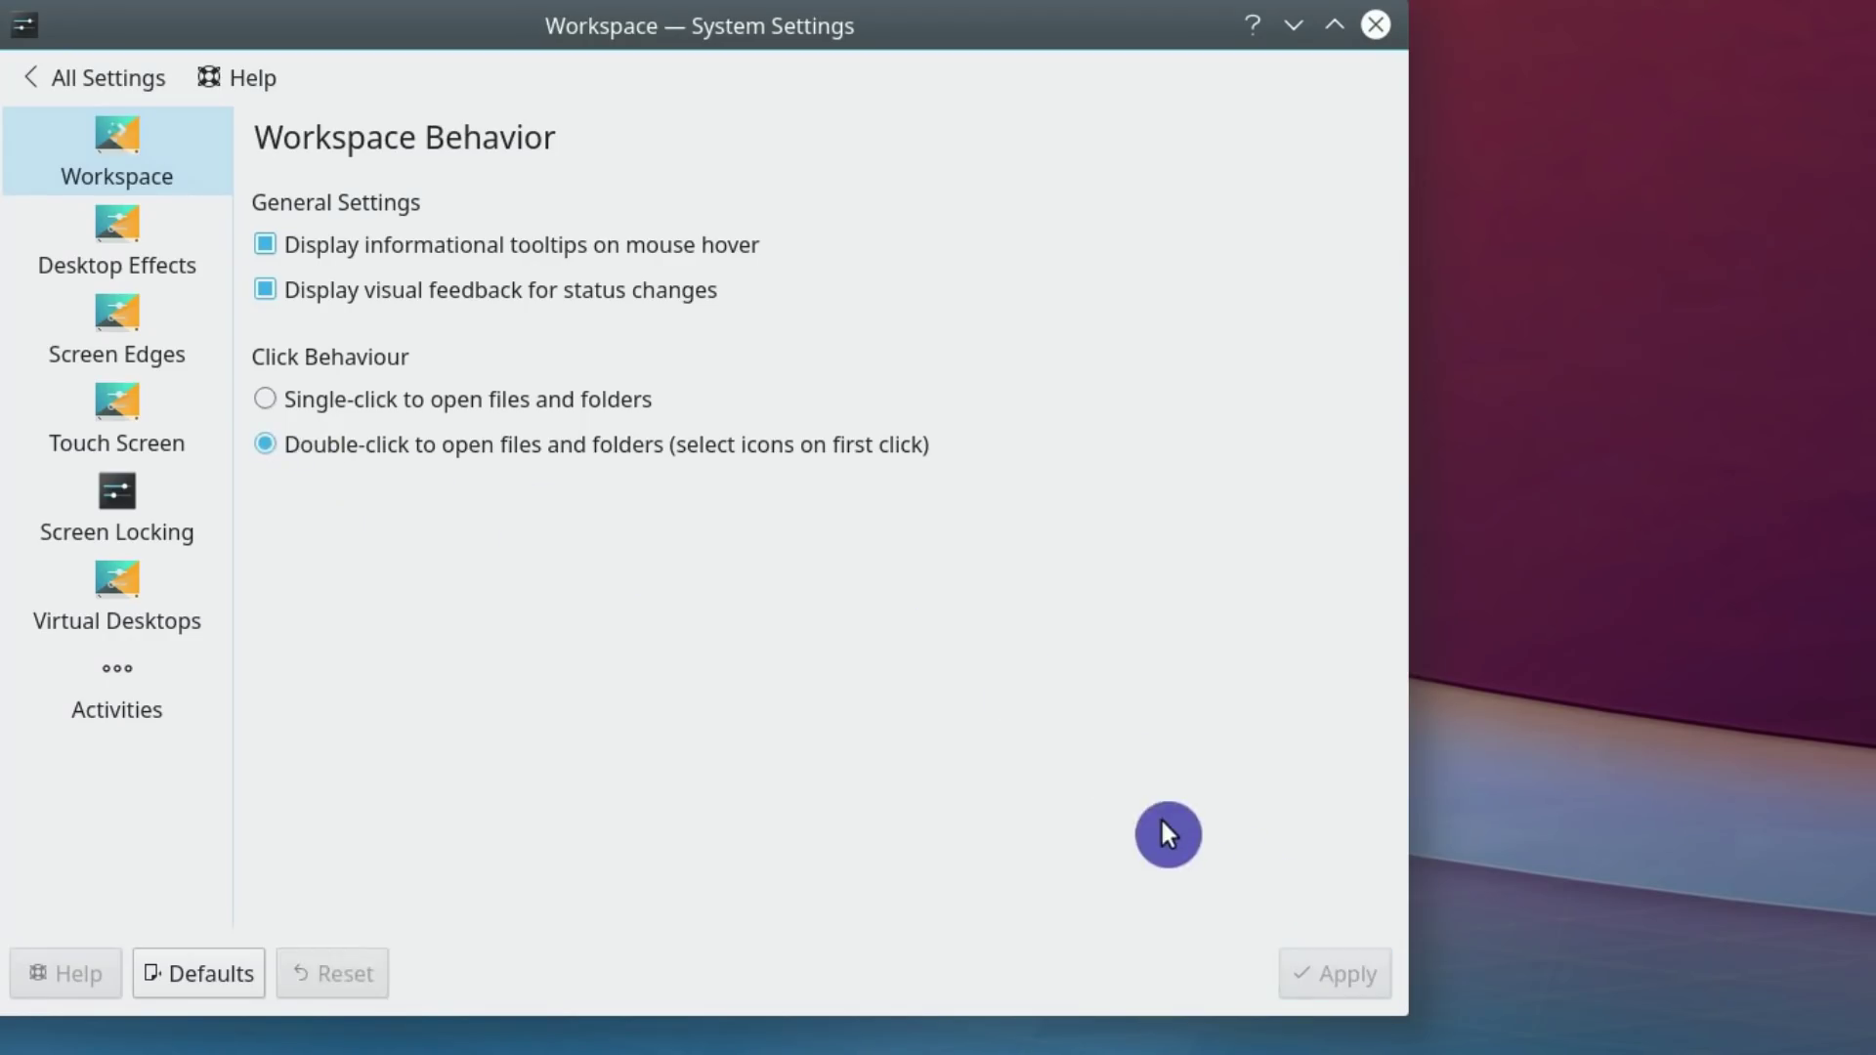
# - In the advanced Window Behavior settings under Window Management, set window placement to Centered and apply it
pyautogui.click(59, 83)
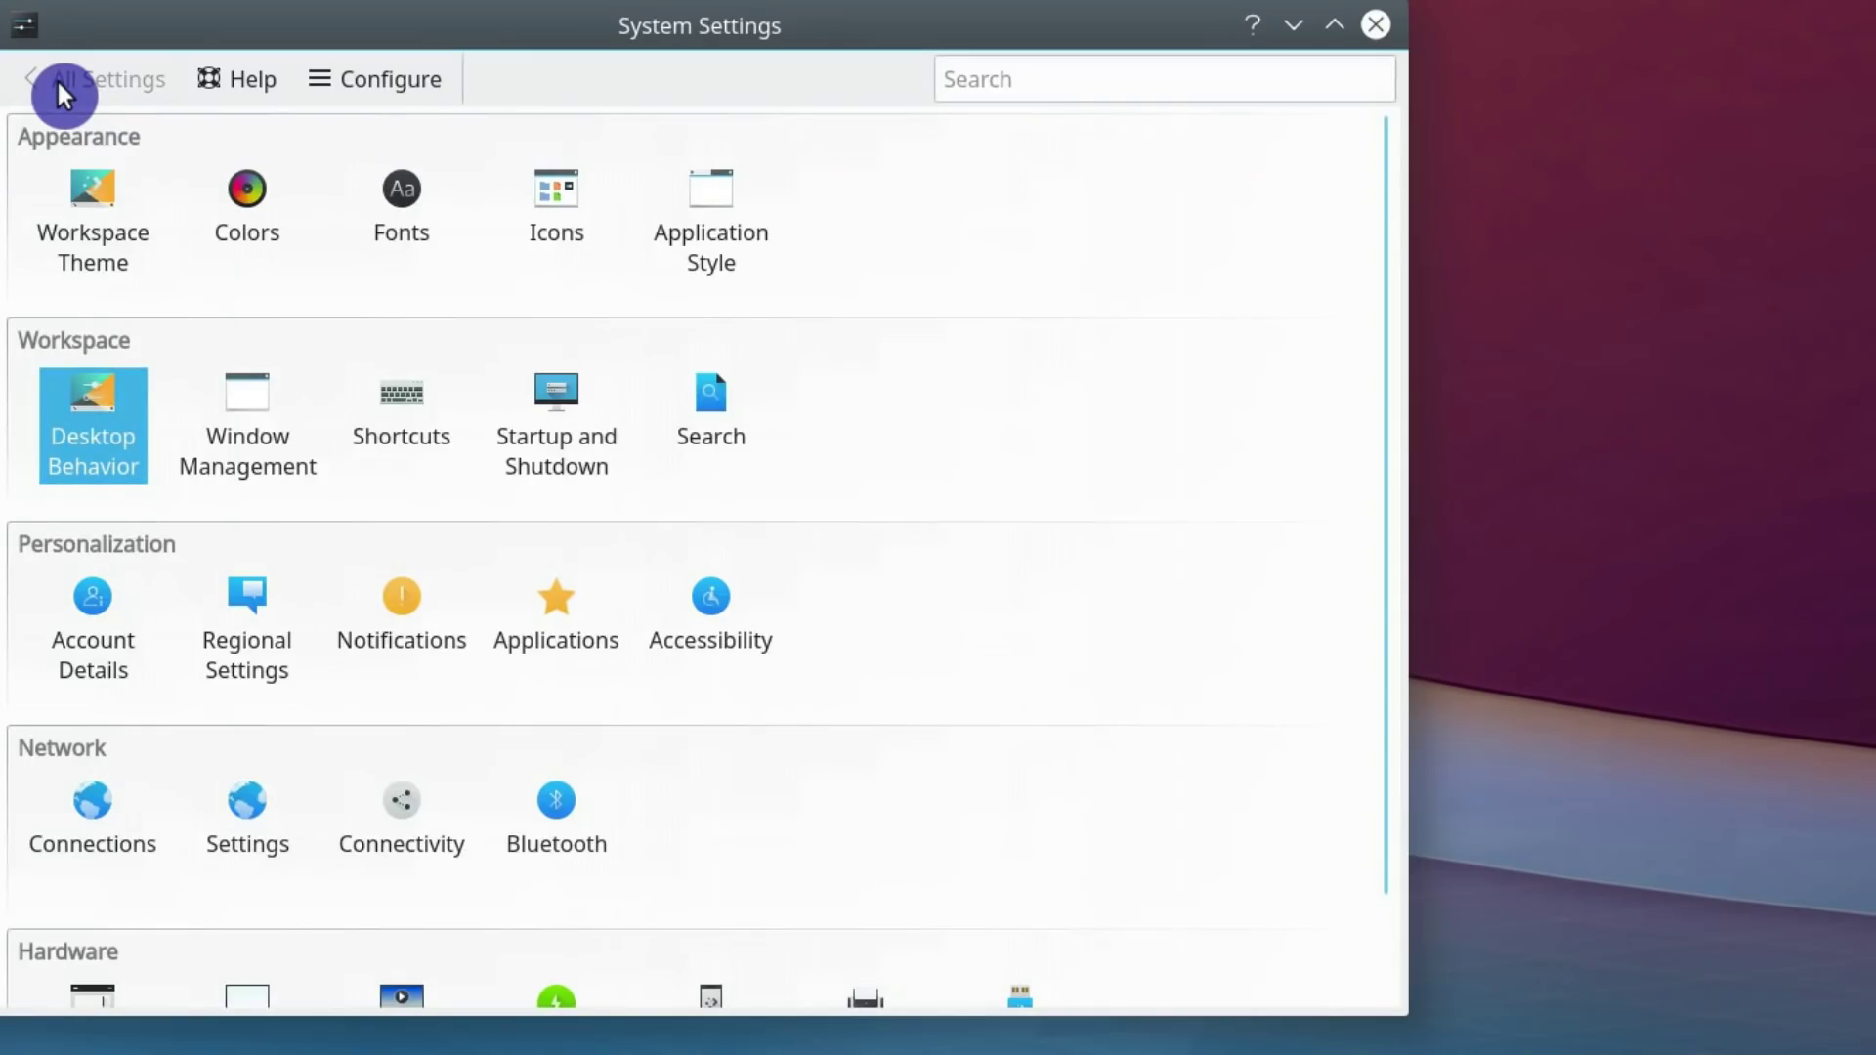
pyautogui.click(240, 426)
pyautogui.click(921, 234)
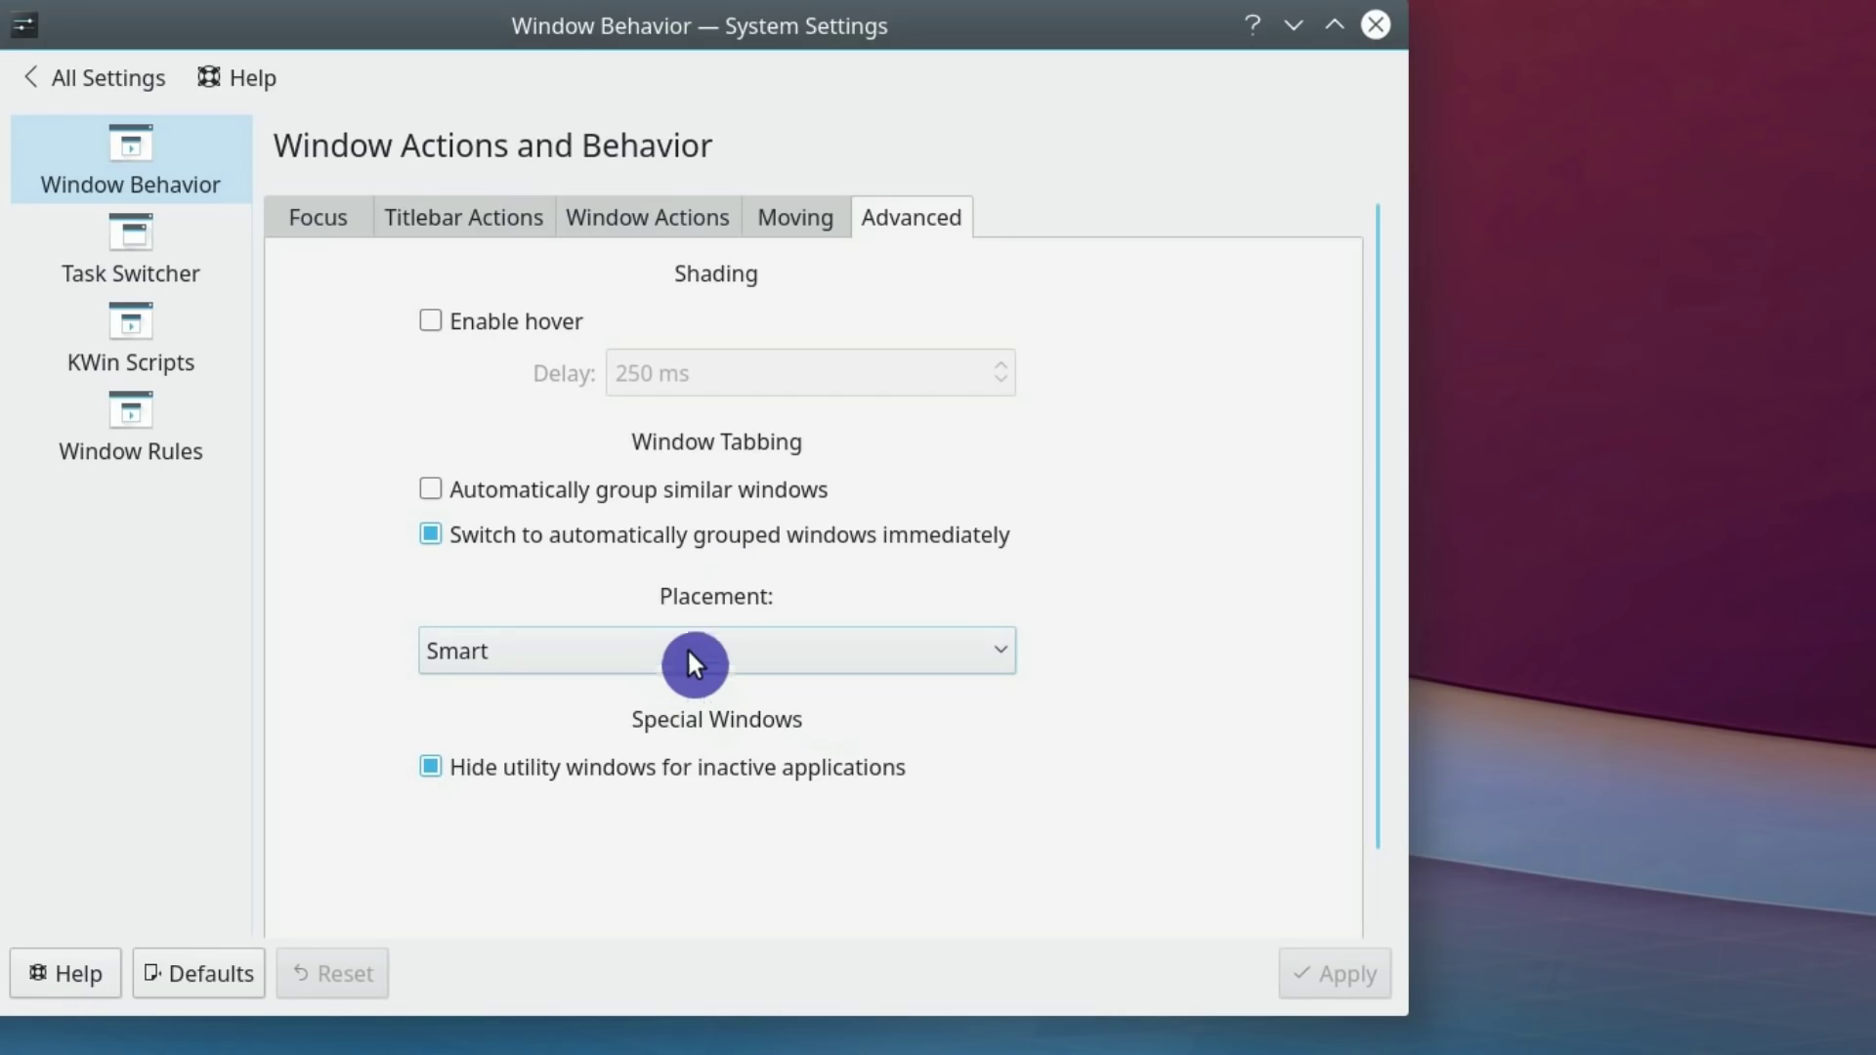
pyautogui.moveTo(834, 24)
pyautogui.mouseDown()
pyautogui.moveTo(867, 88)
pyautogui.moveTo(848, 26)
pyautogui.mouseUp()
pyautogui.click(907, 643)
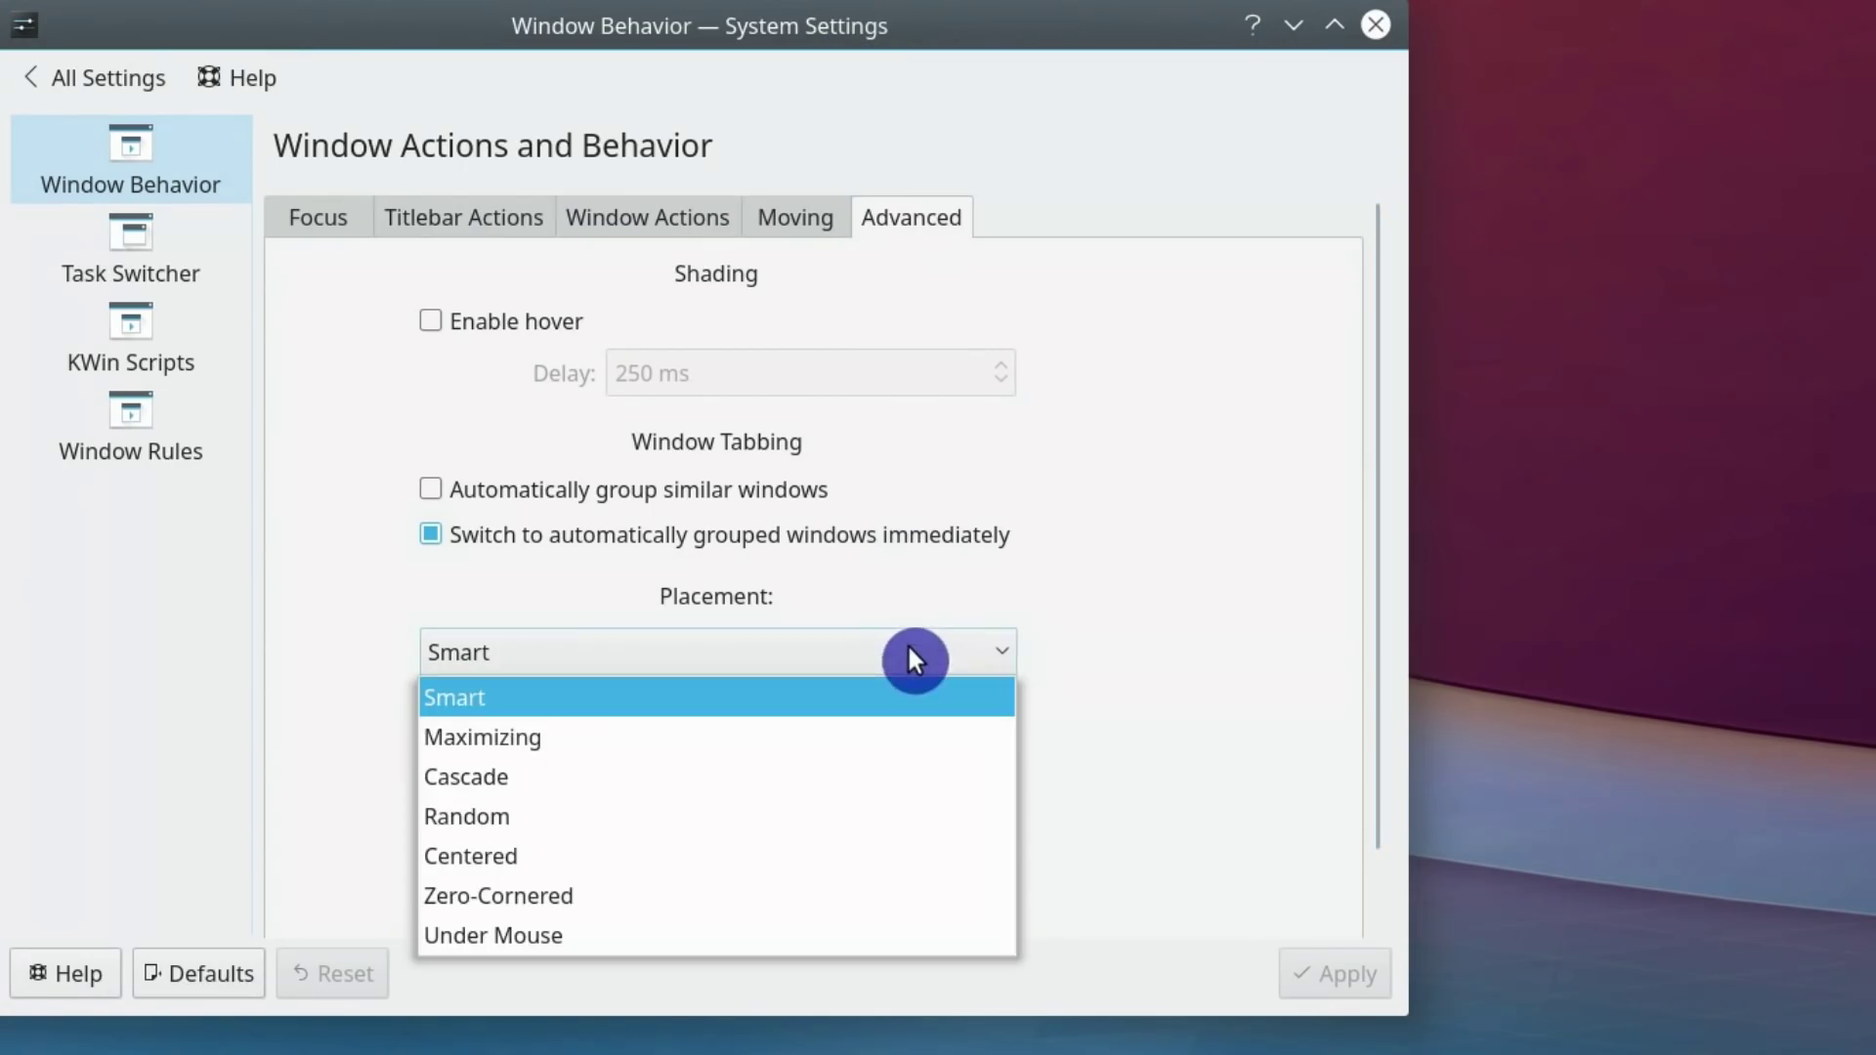
pyautogui.click(639, 844)
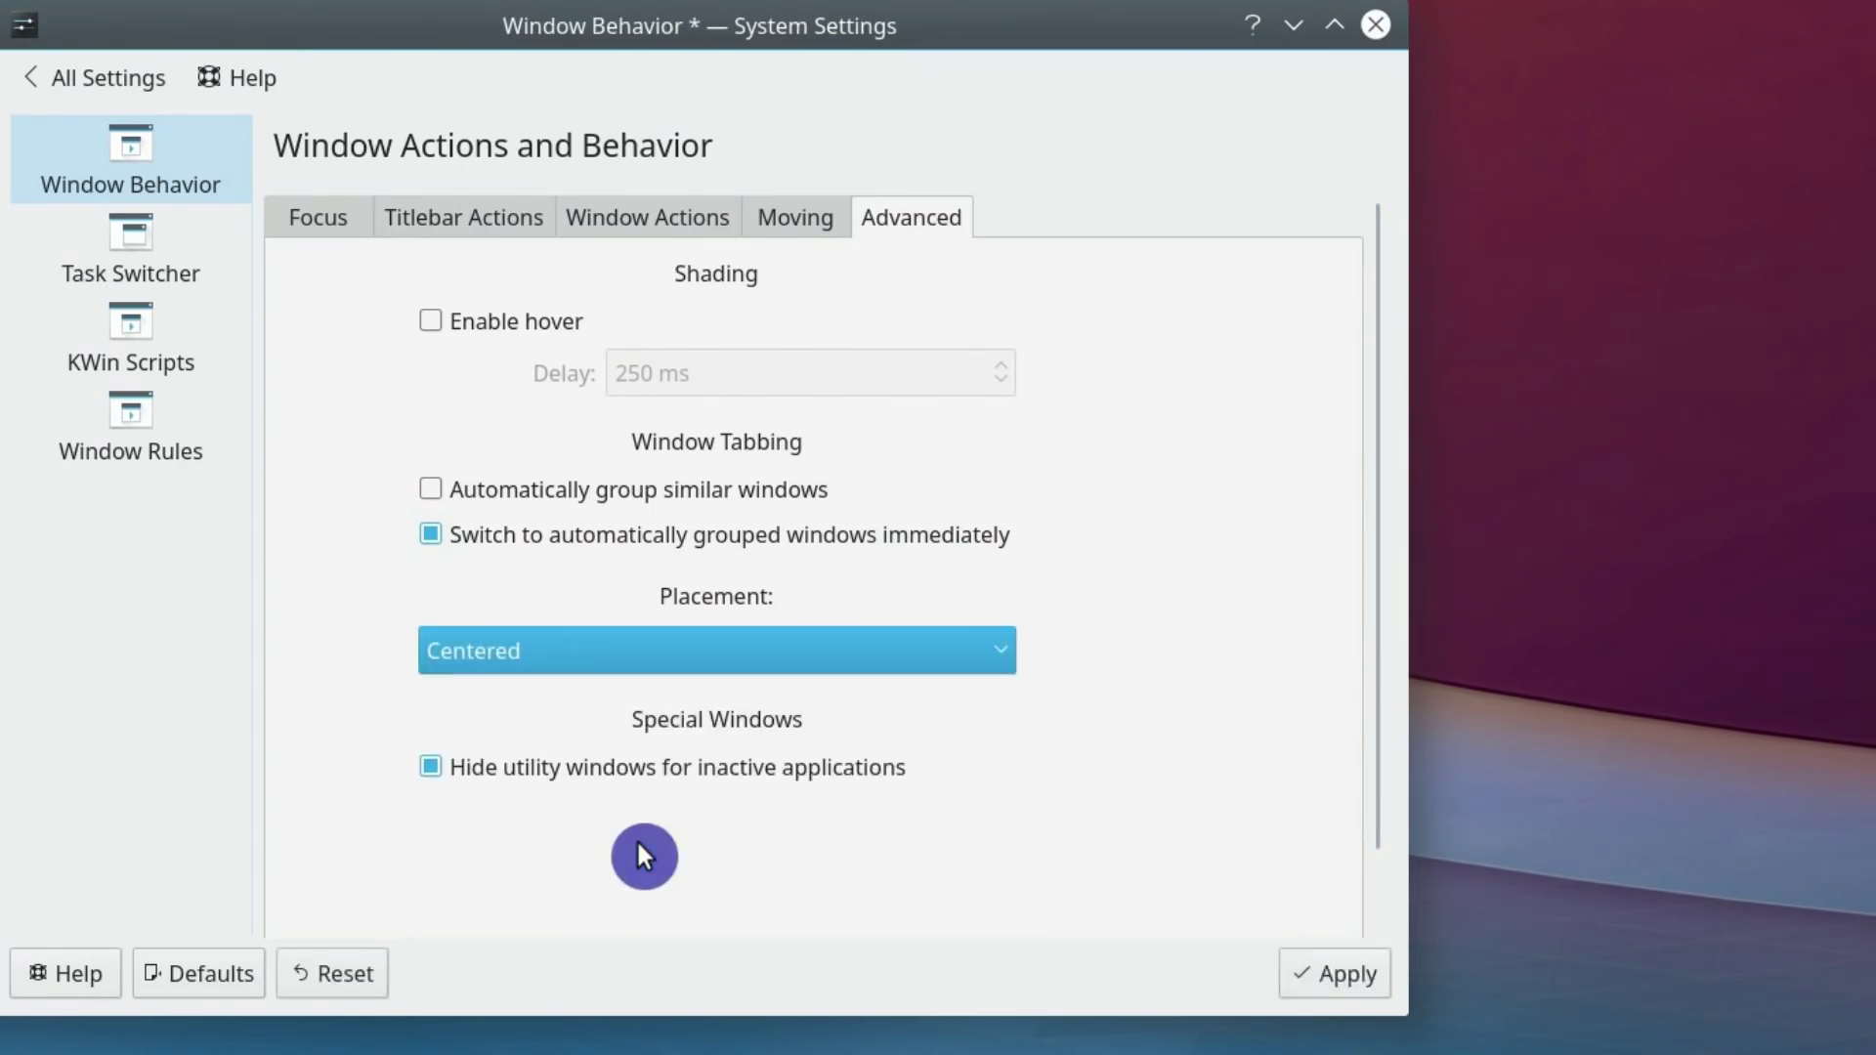
pyautogui.click(1344, 971)
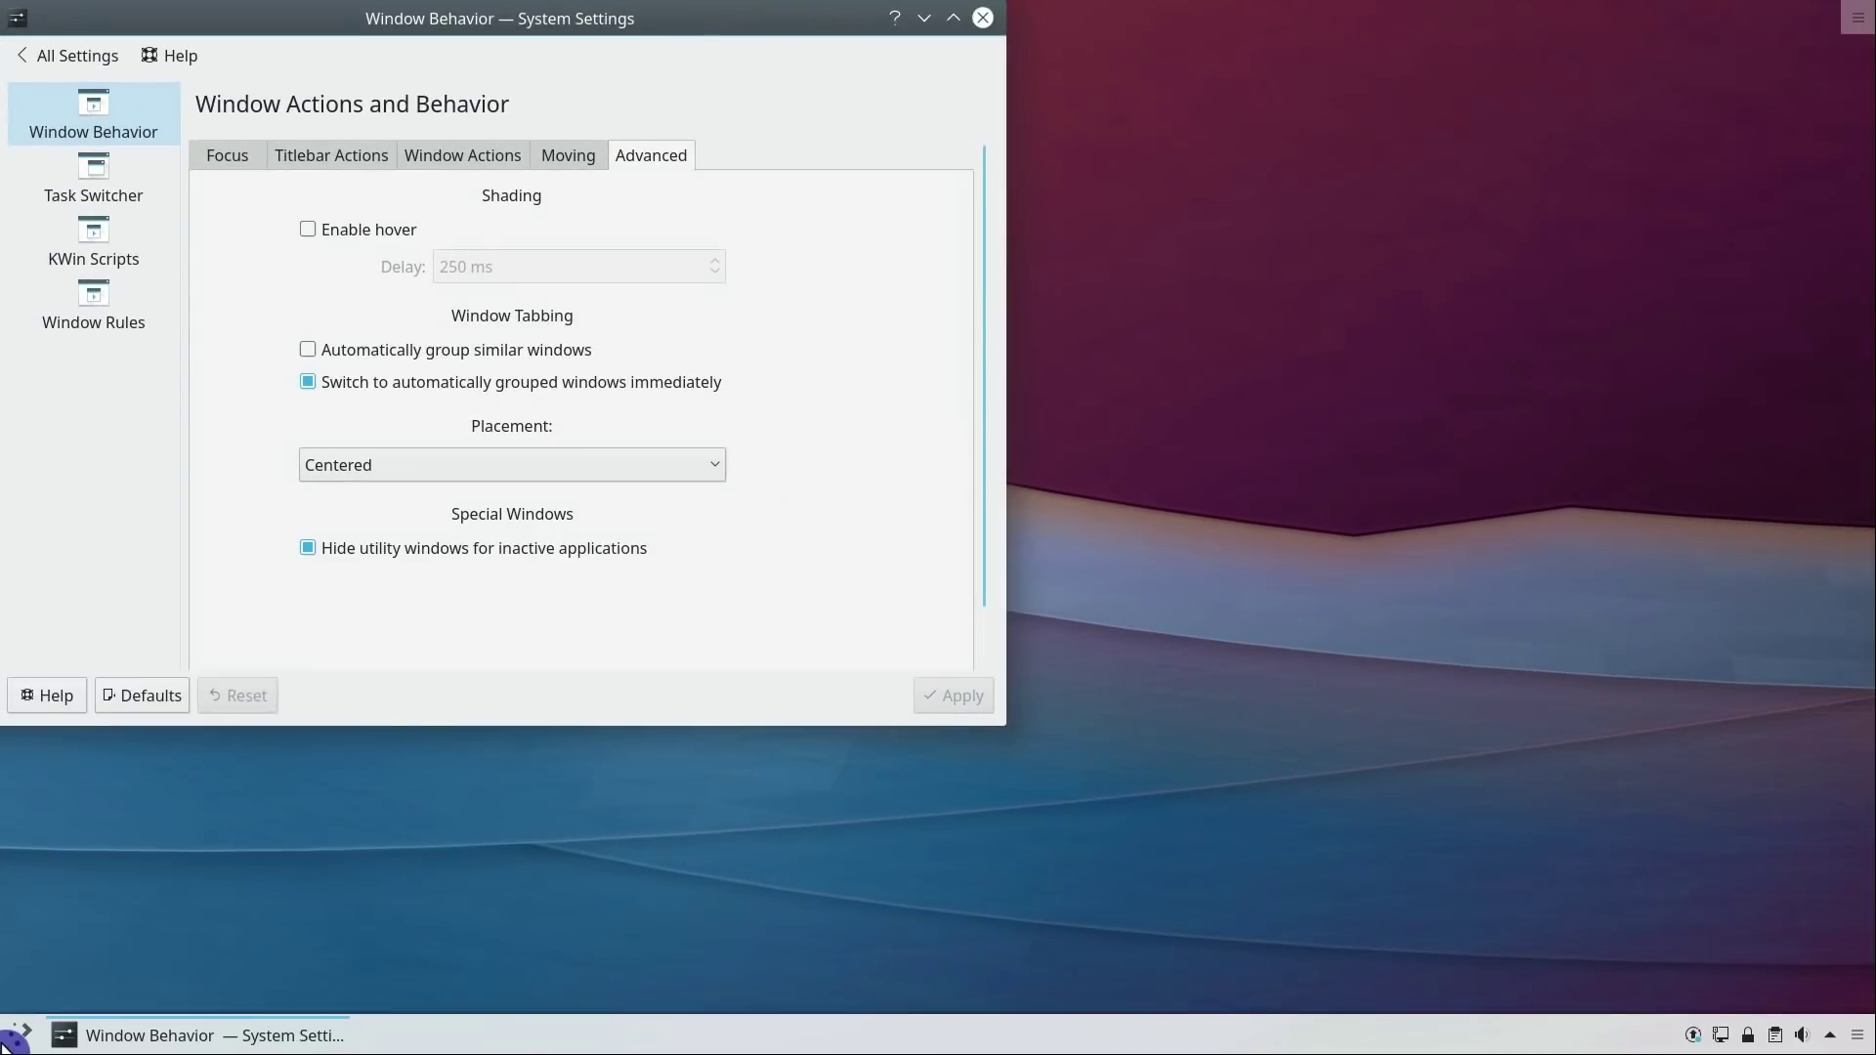
# - Open the Dolphin file manager to test the window placement, and enlarge its window
pyautogui.click(19, 1034)
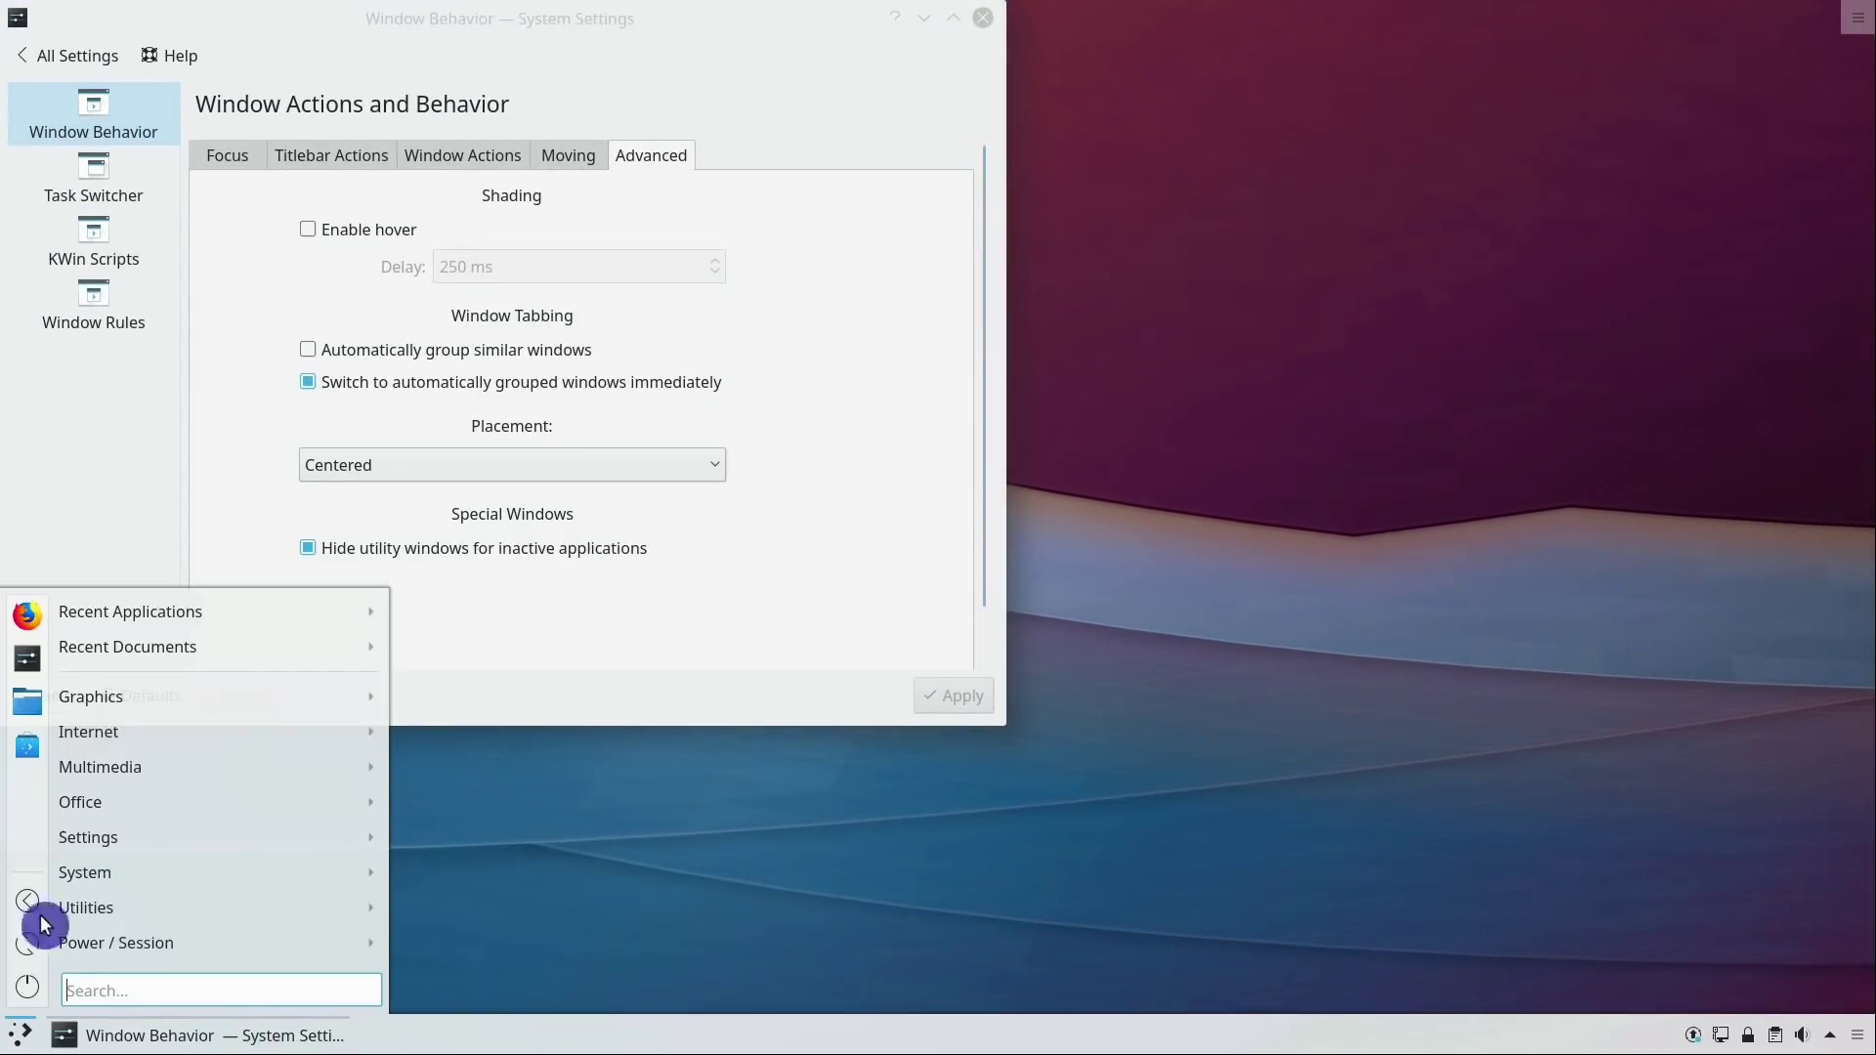
pyautogui.click(31, 701)
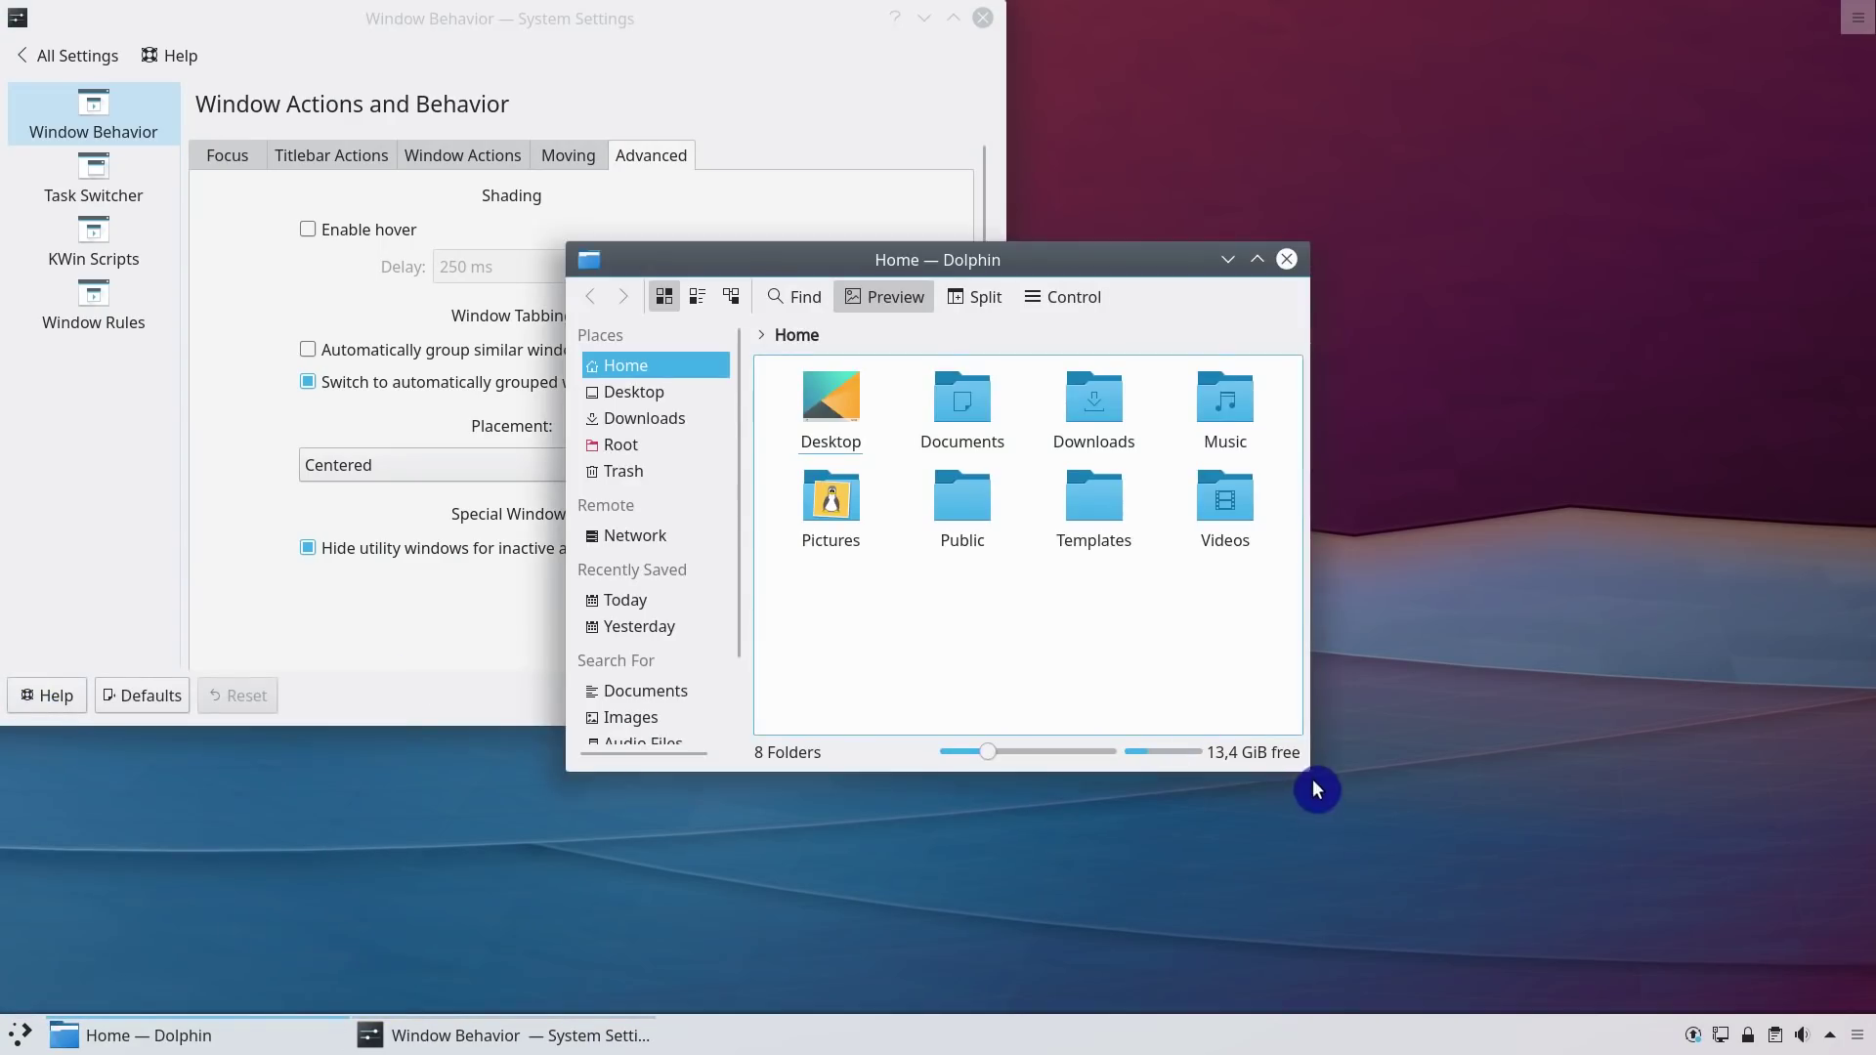
pyautogui.moveTo(1307, 769); pyautogui.dragTo(1480, 864)
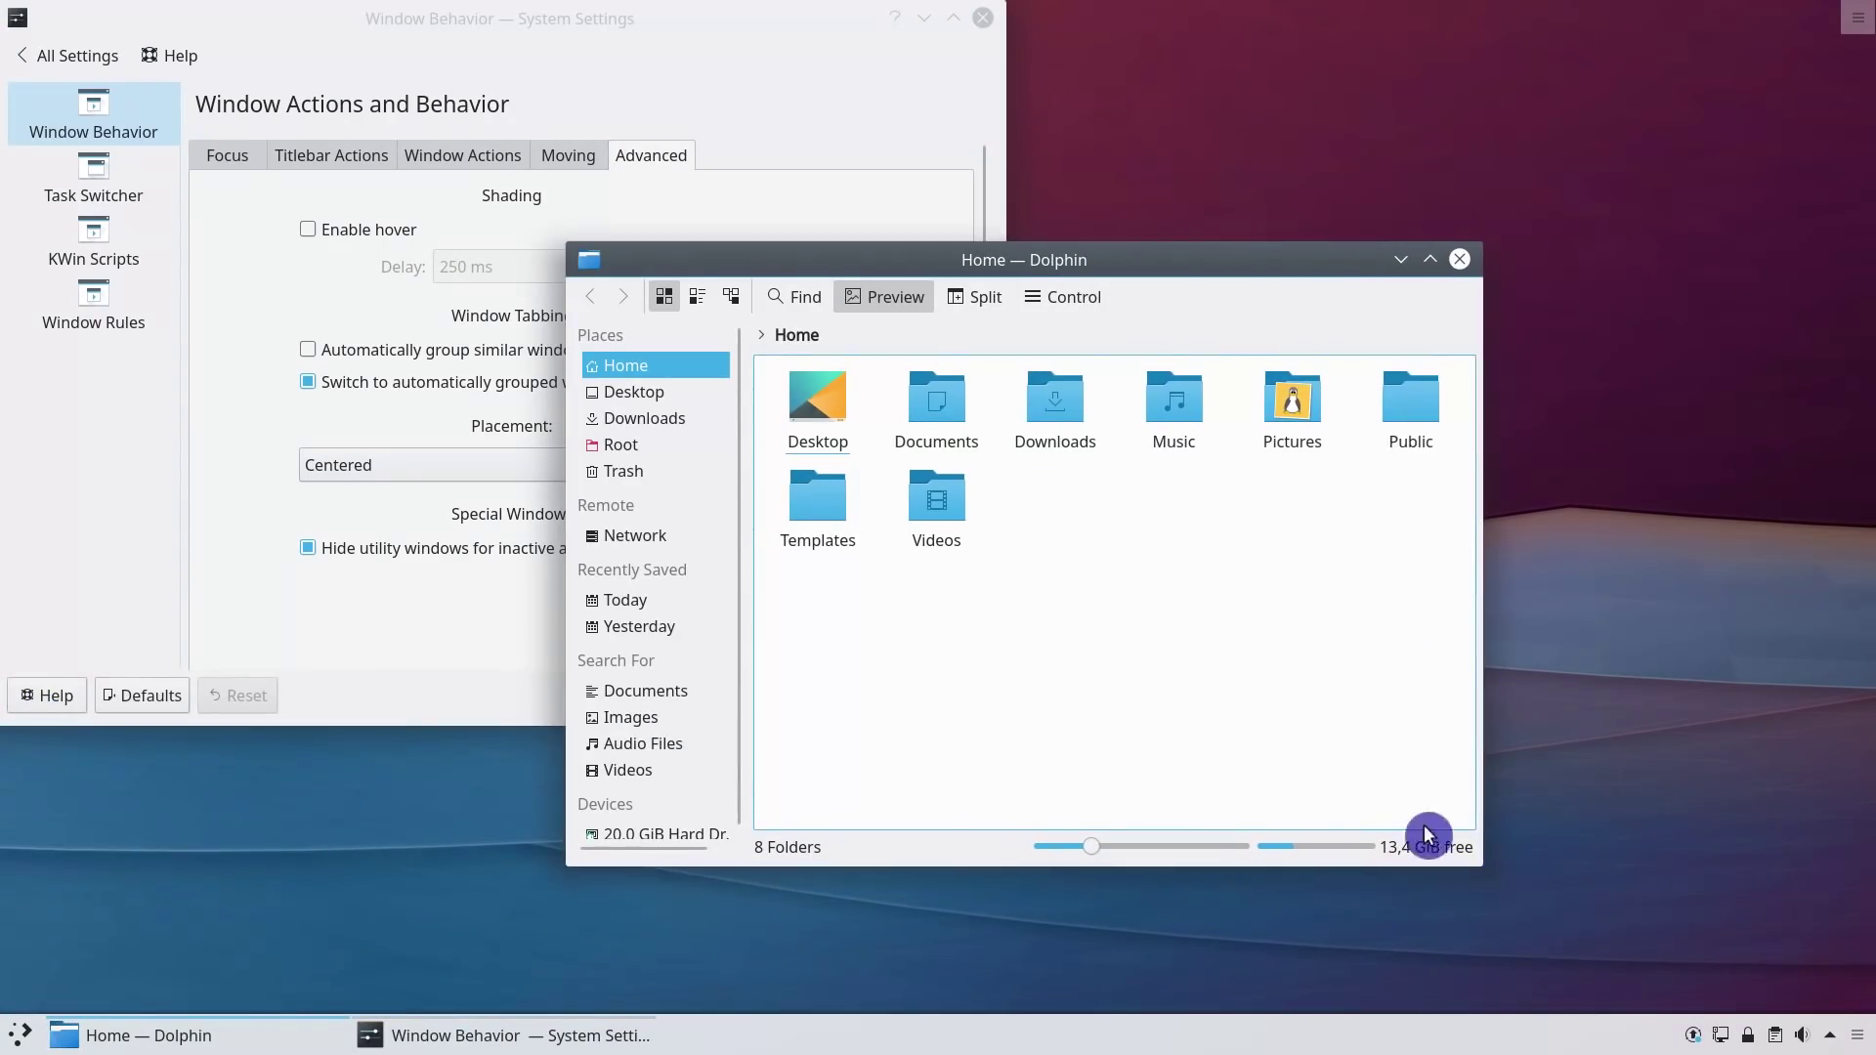
# - Return to System Settings, open the Task Switcher settings and cycle through the open windows to preview the Breeze switcher
pyautogui.click(415, 636)
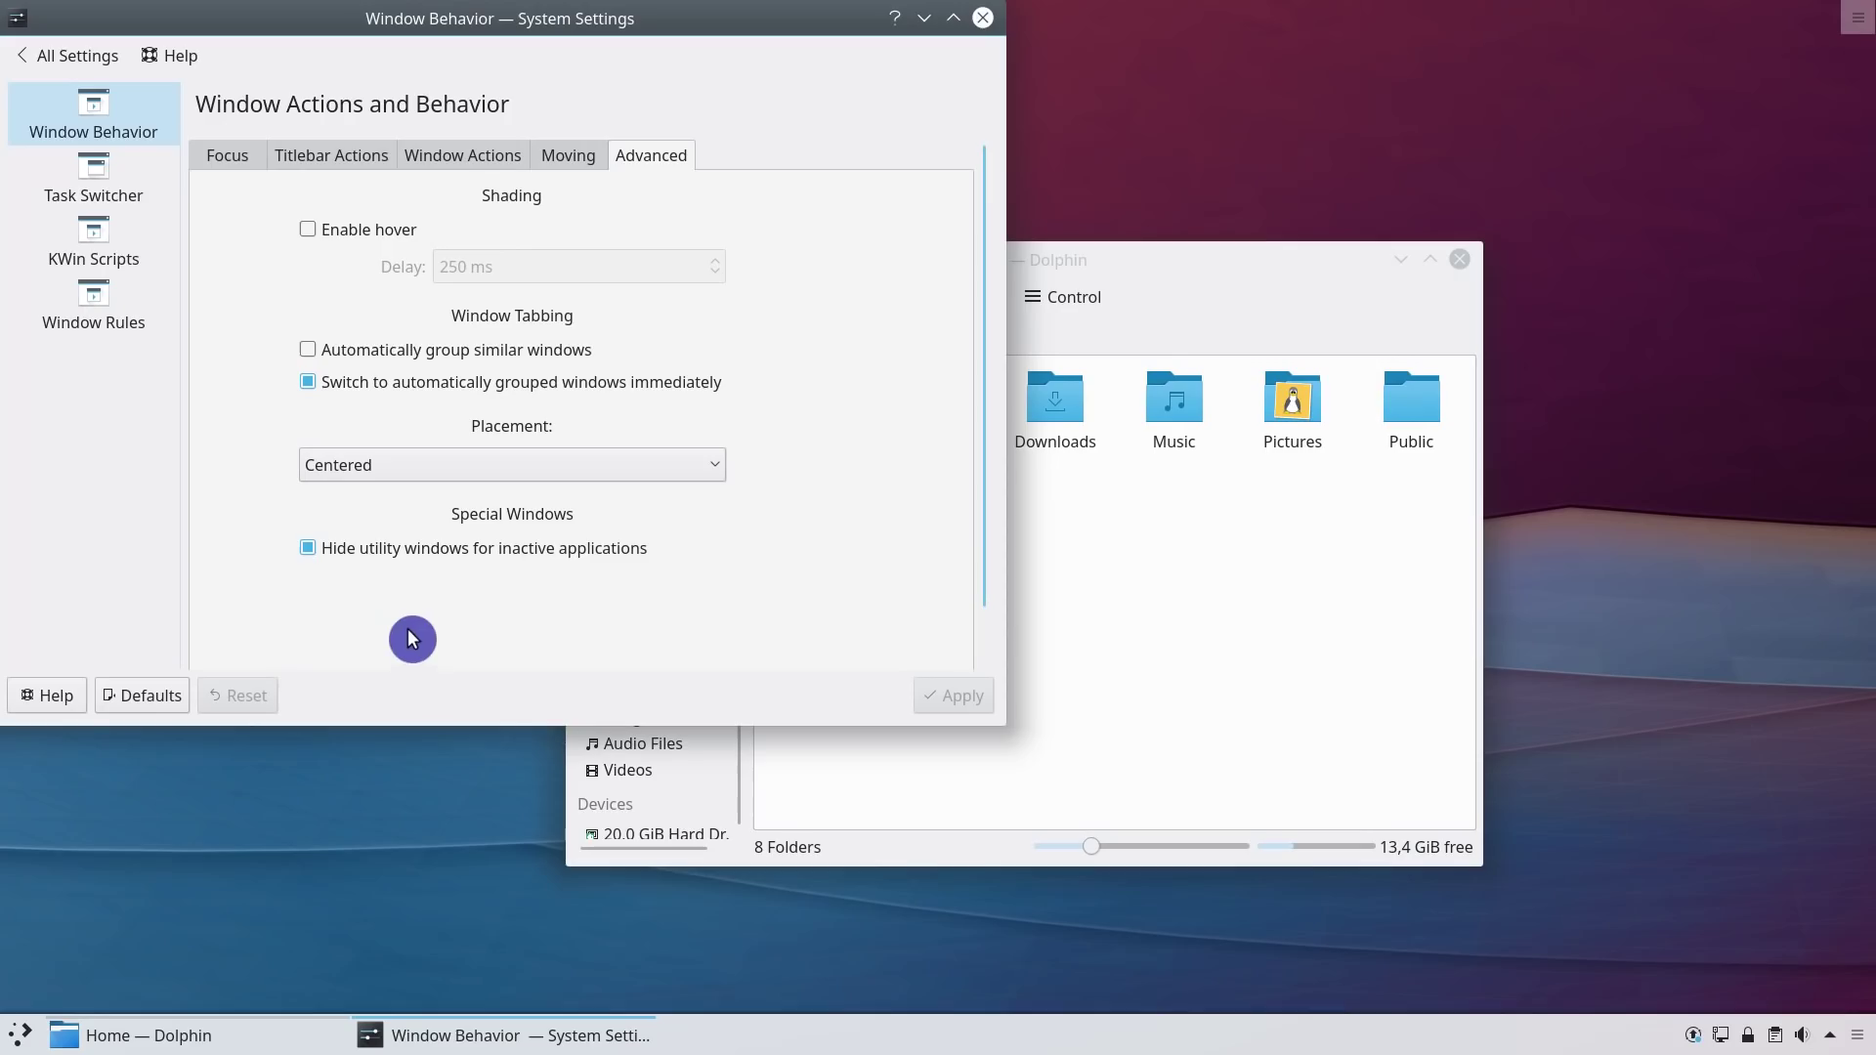
pyautogui.click(106, 191)
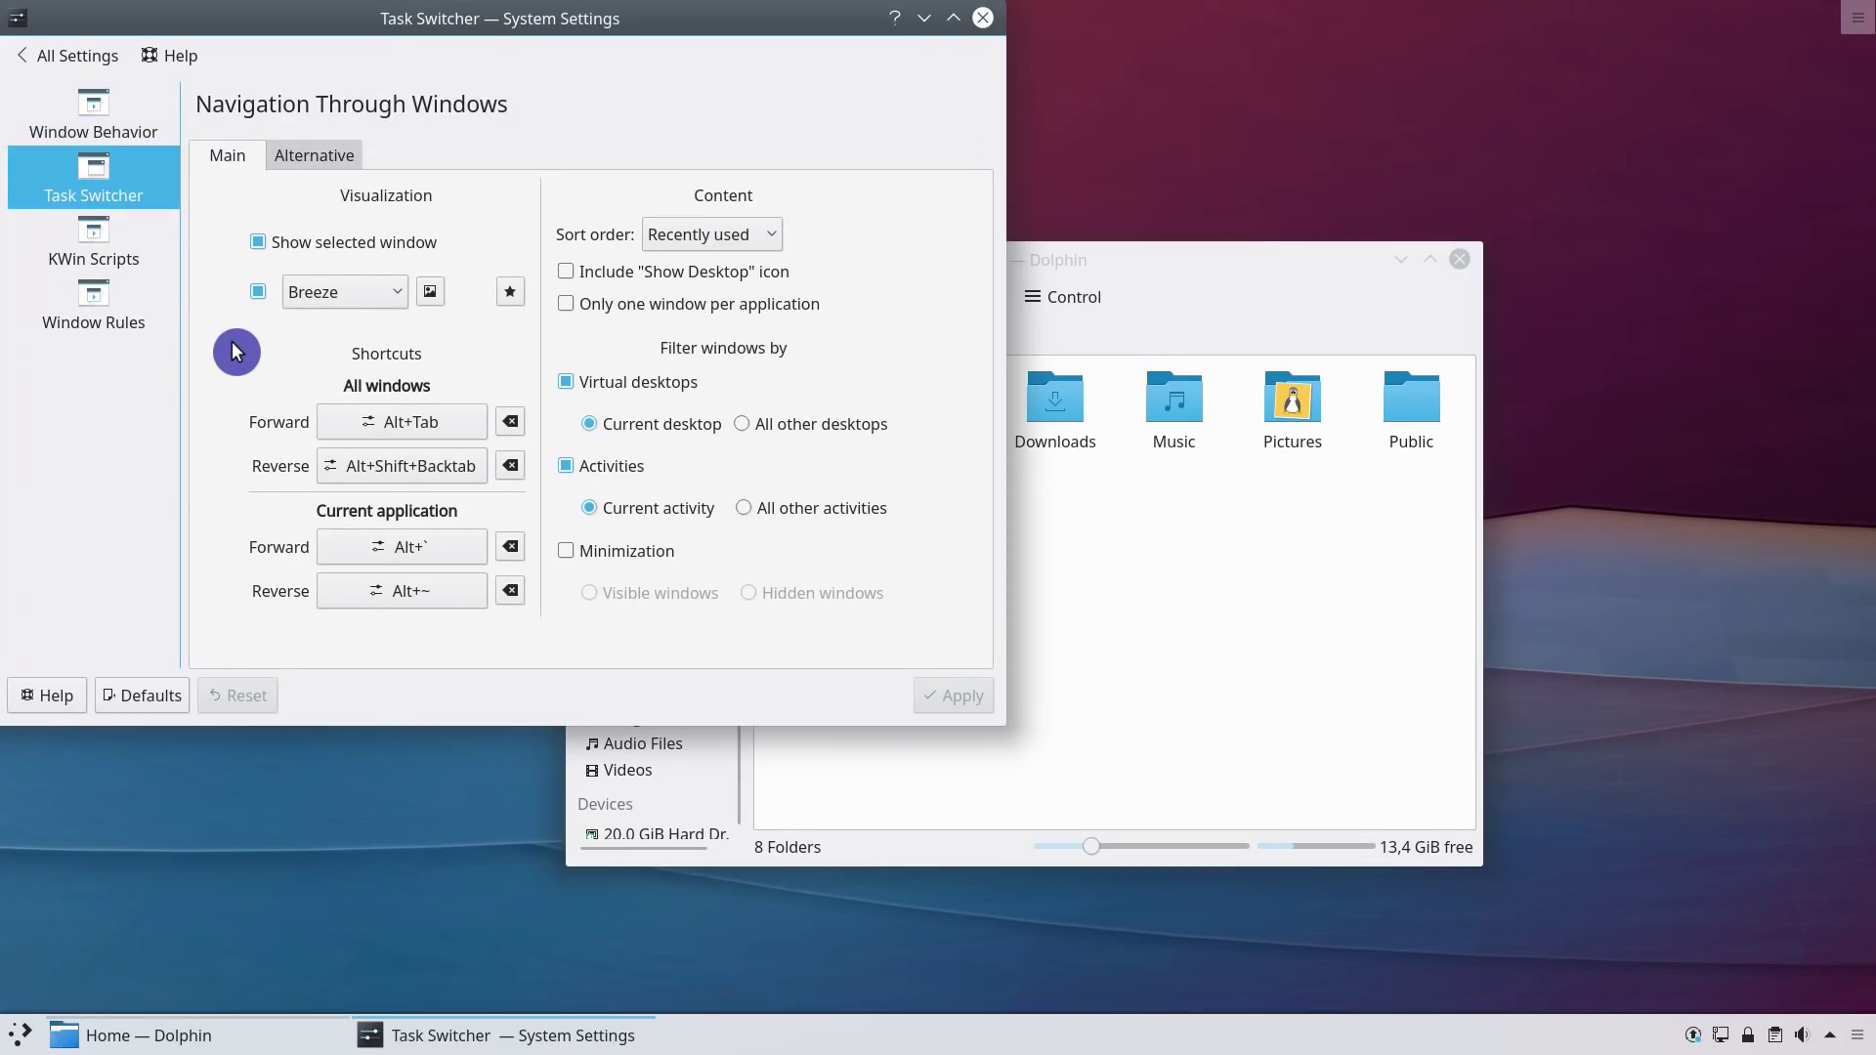
pyautogui.hotkey('alt', 'Tab')
pyautogui.hotkey('alt', 'Tab')
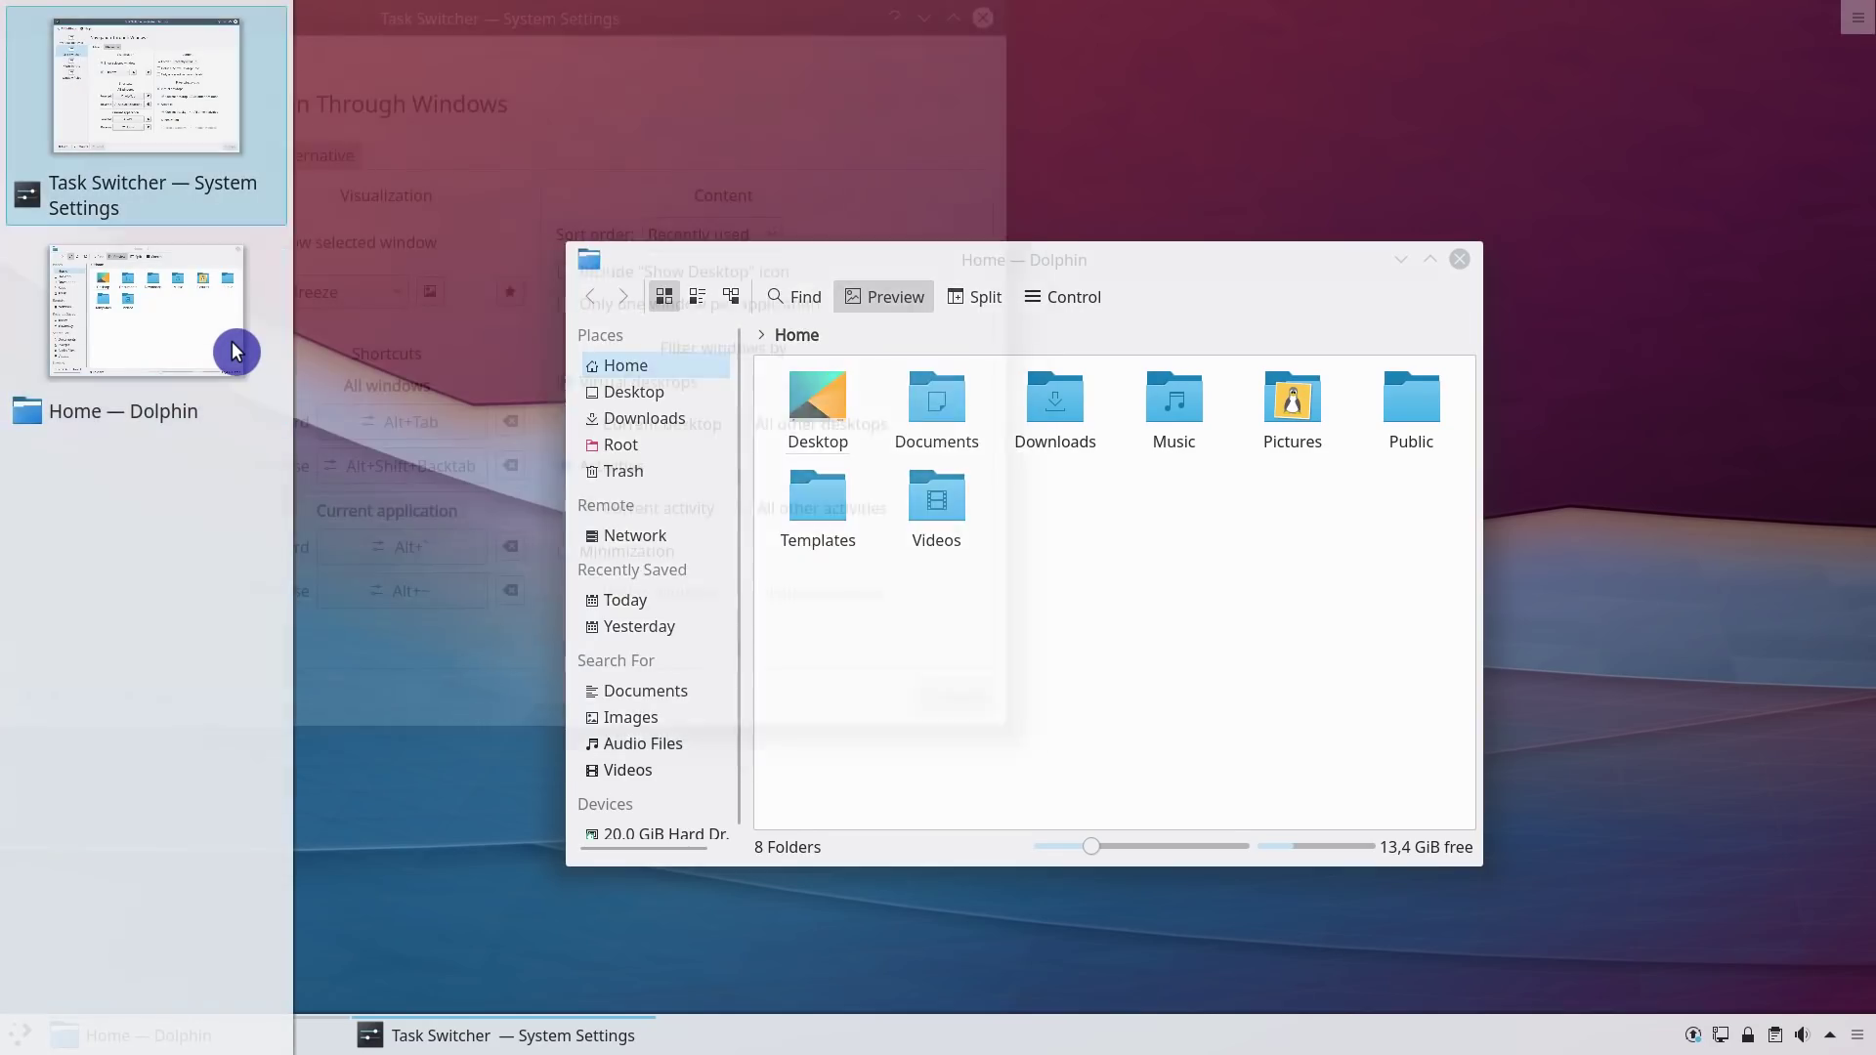
pyautogui.hotkey('alt', 'Tab')
pyautogui.hotkey('alt', 'Tab')
pyautogui.hotkey('alt', 'Tab')
pyautogui.hotkey('alt', 'Tab')
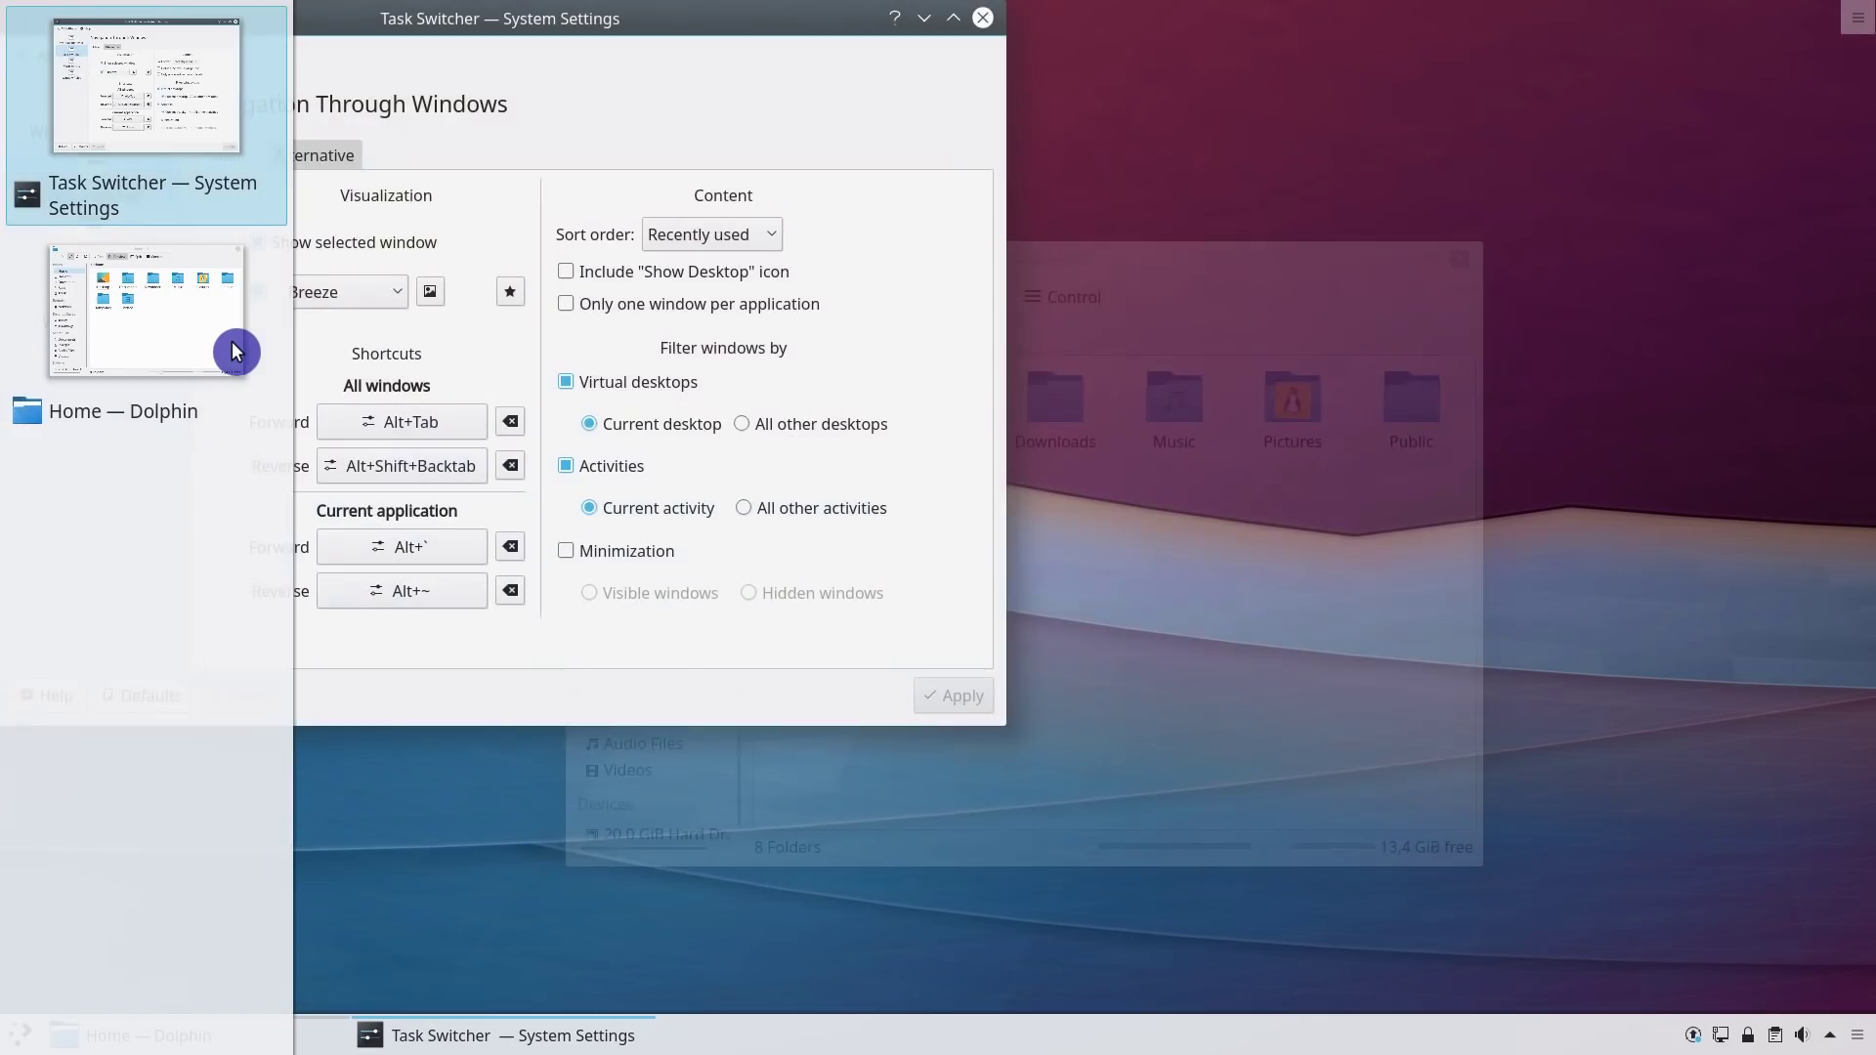
# - Turn off showing the selected window in the task switcher, apply it, and test by cycling through the open windows
pyautogui.click(258, 245)
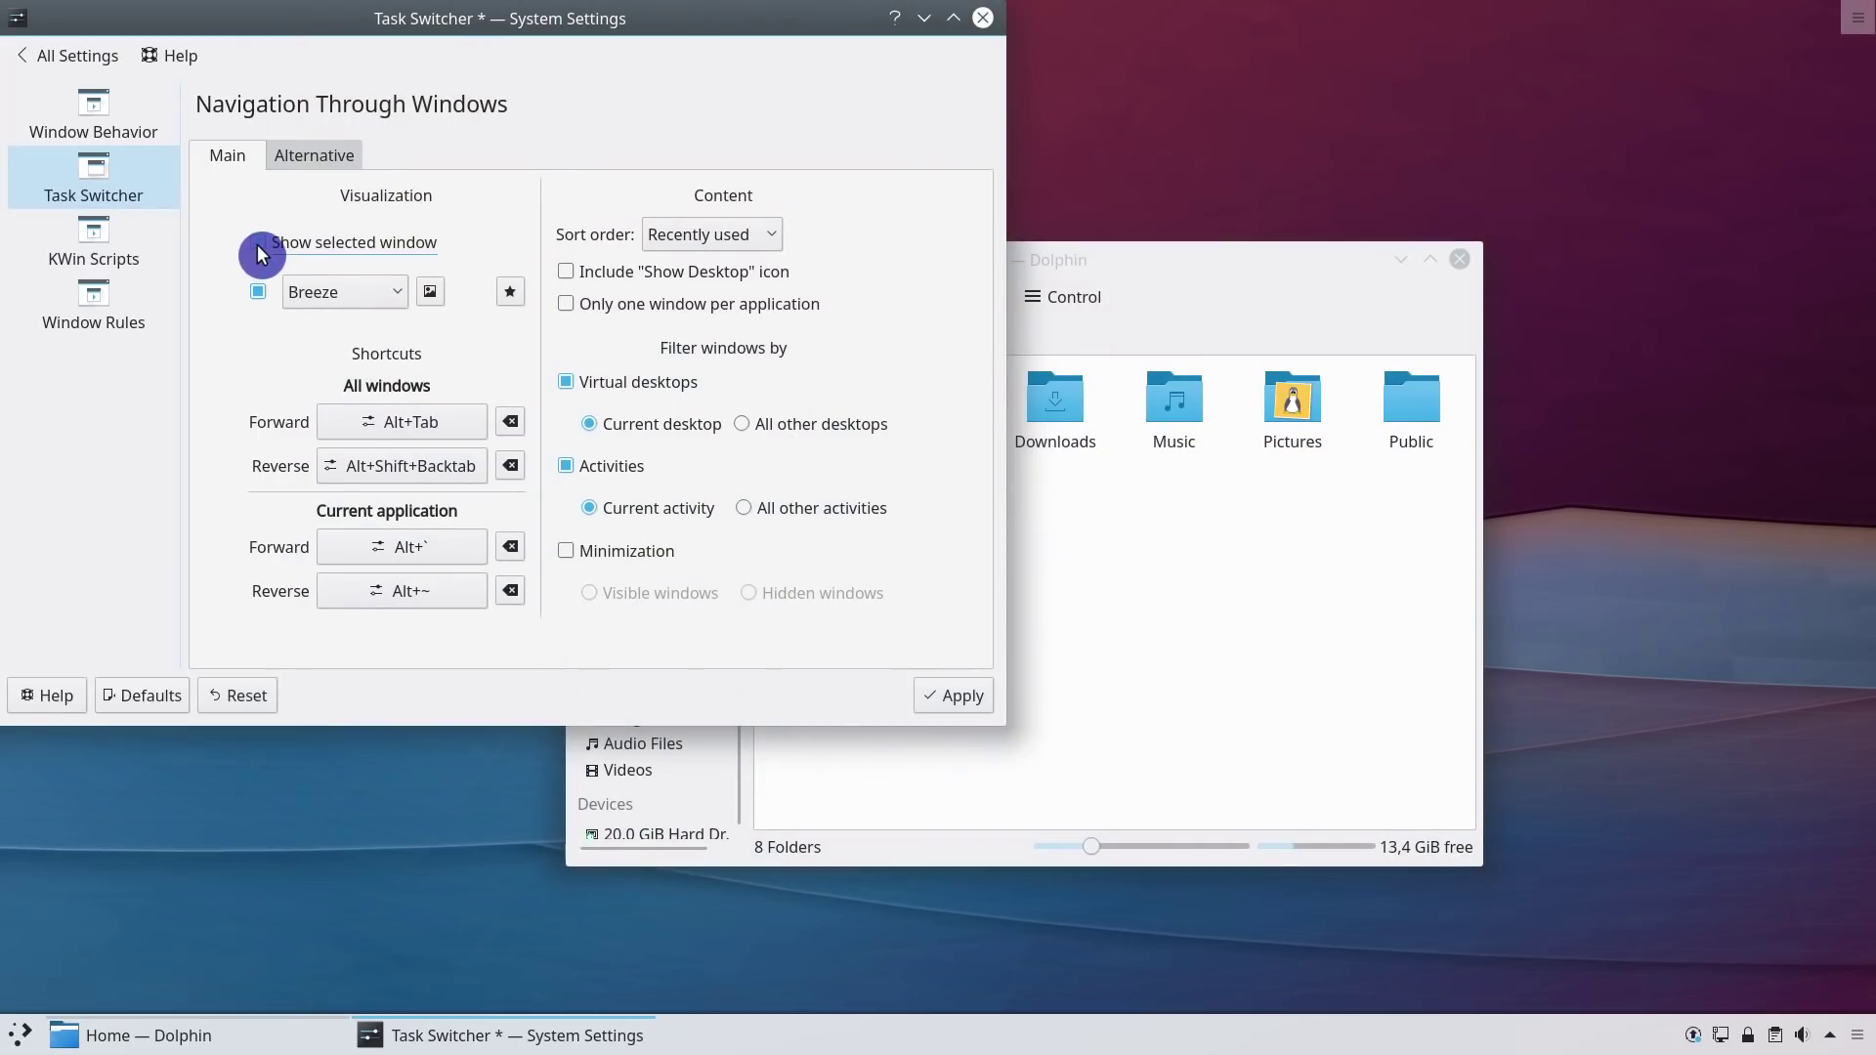
pyautogui.click(940, 694)
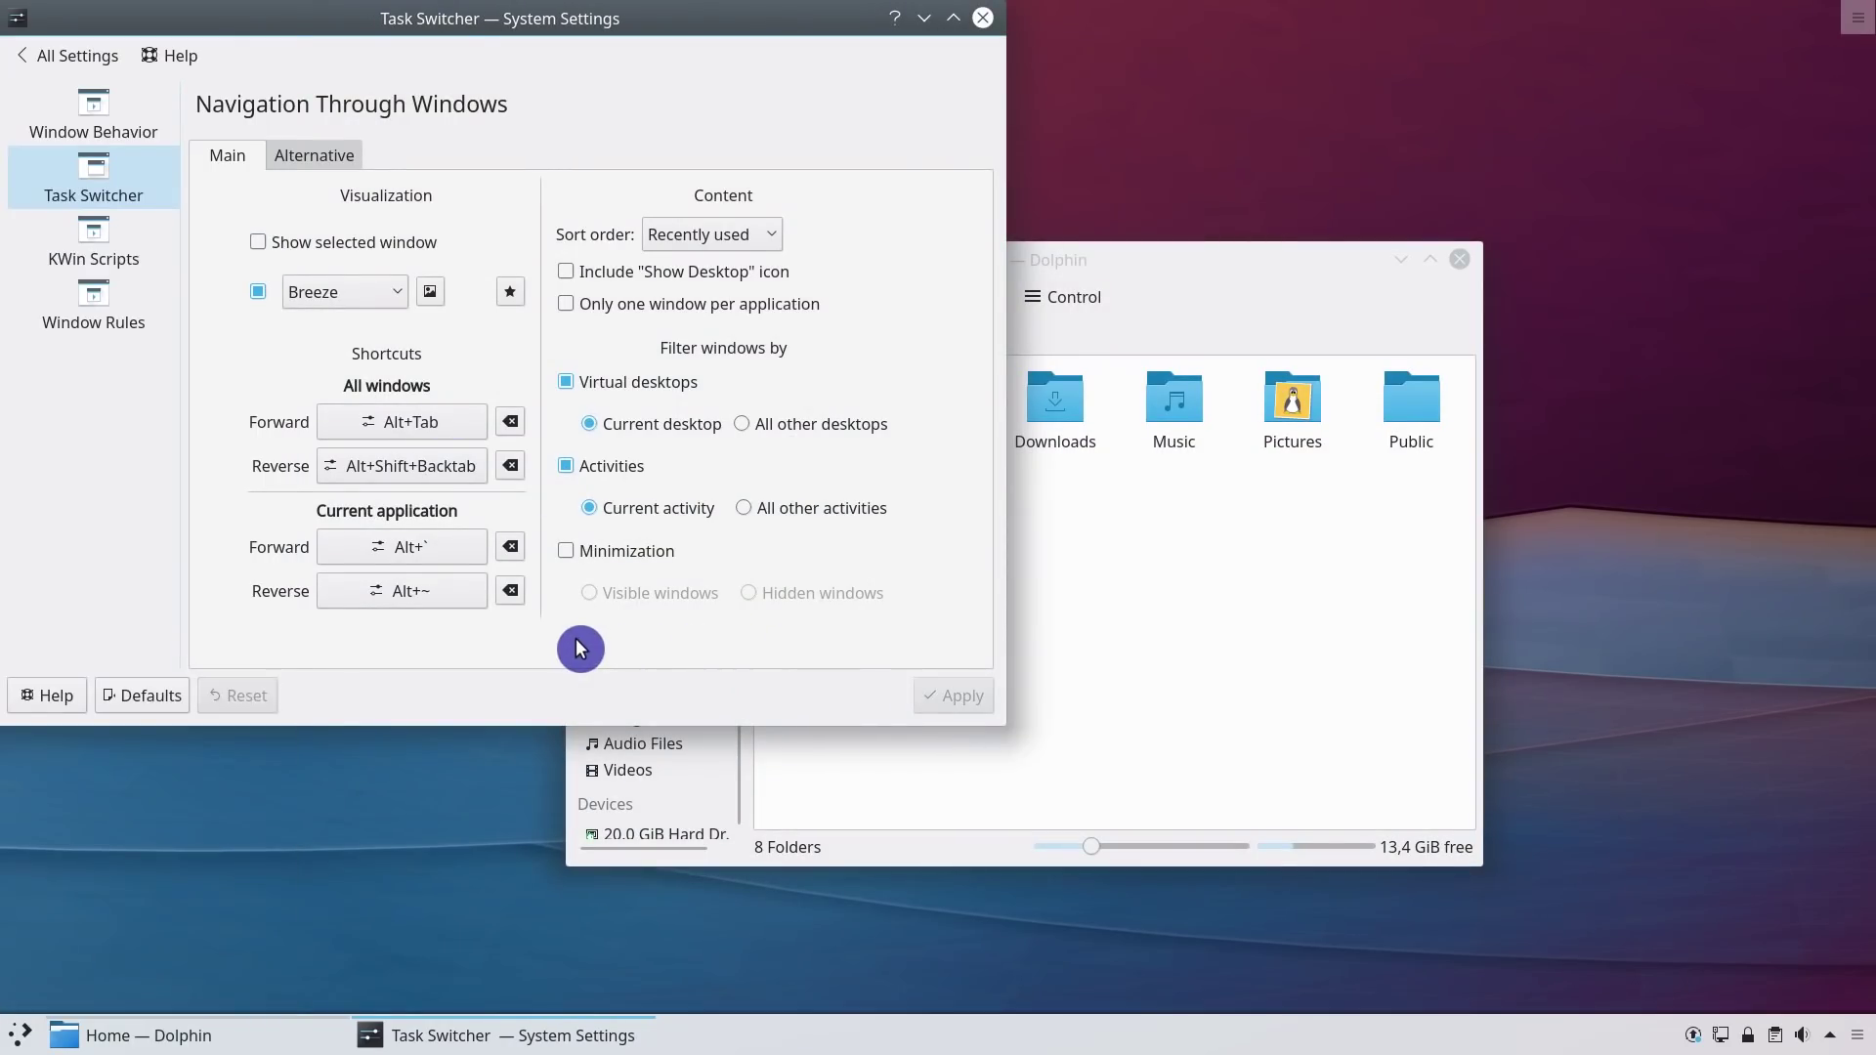
pyautogui.hotkey('alt', 'Tab')
pyautogui.hotkey('alt', 'Tab')
pyautogui.hotkey('alt', 'Tab')
pyautogui.hotkey('alt', 'Tab')
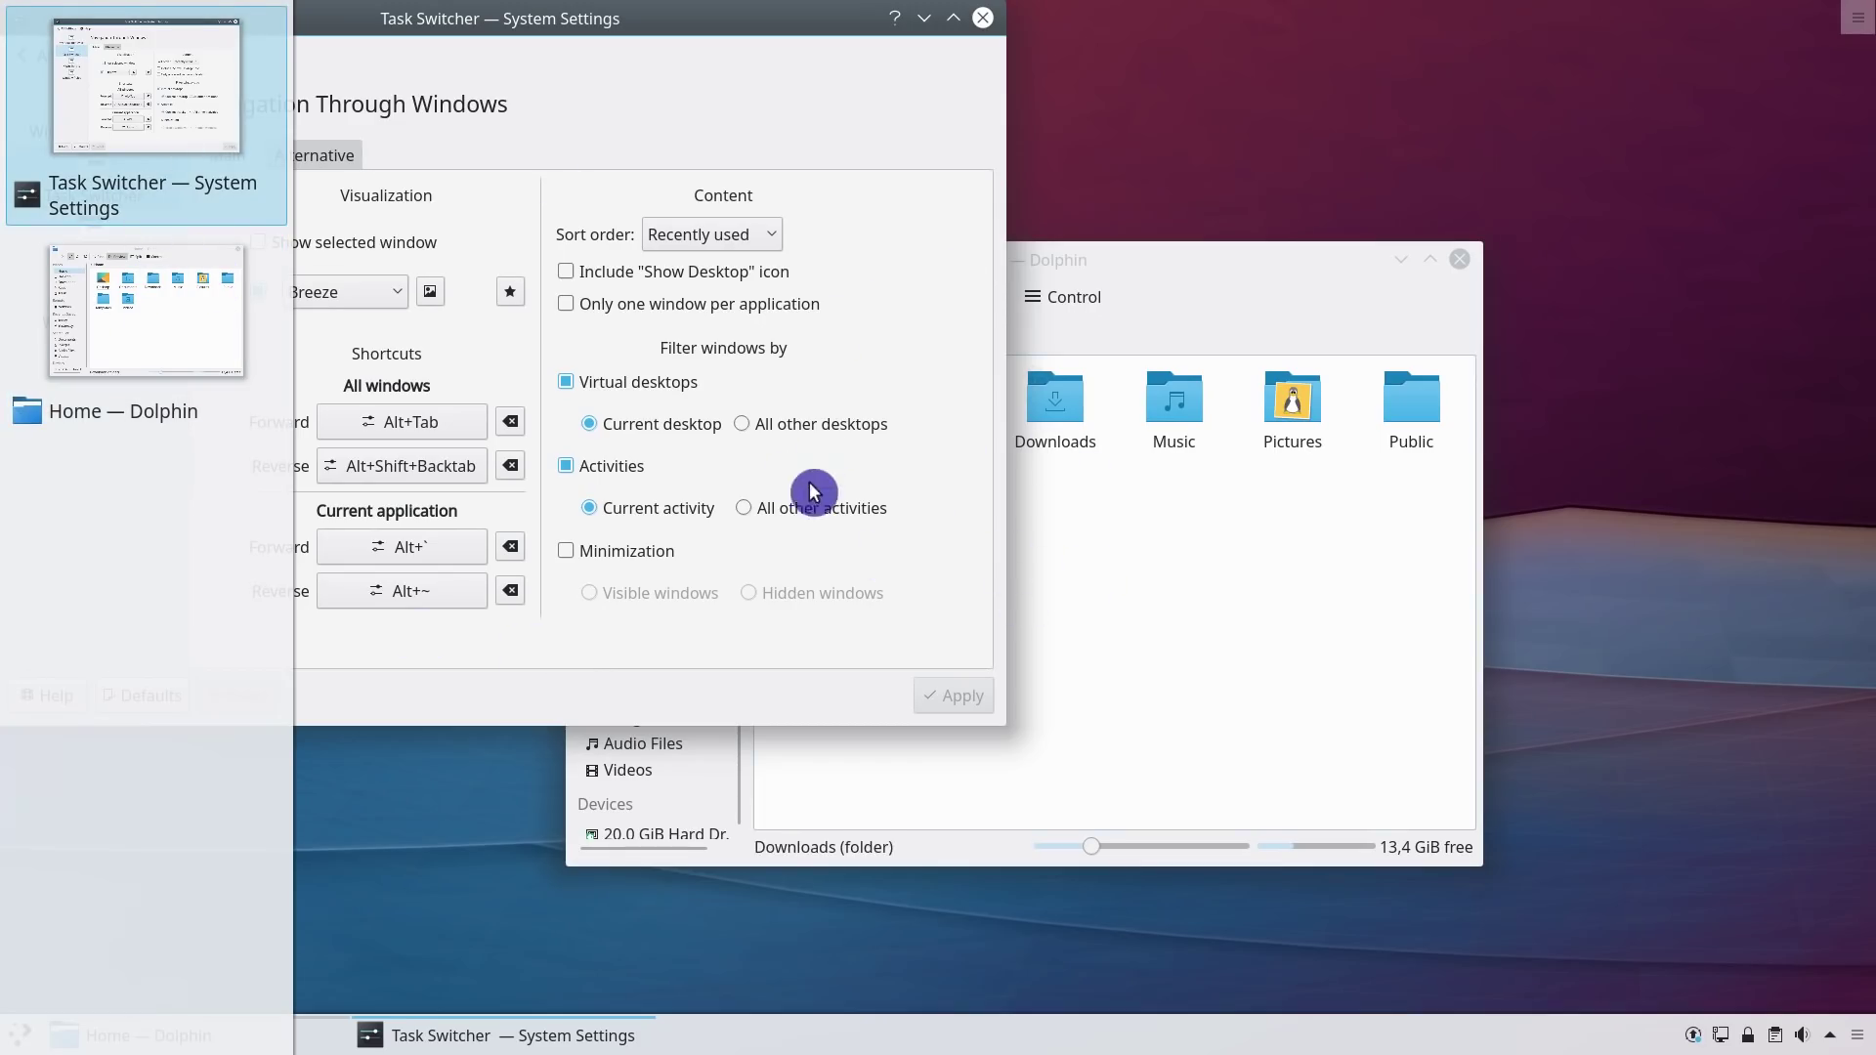
# - Set the task switcher visualization to Large Icons and apply the change
pyautogui.click(365, 298)
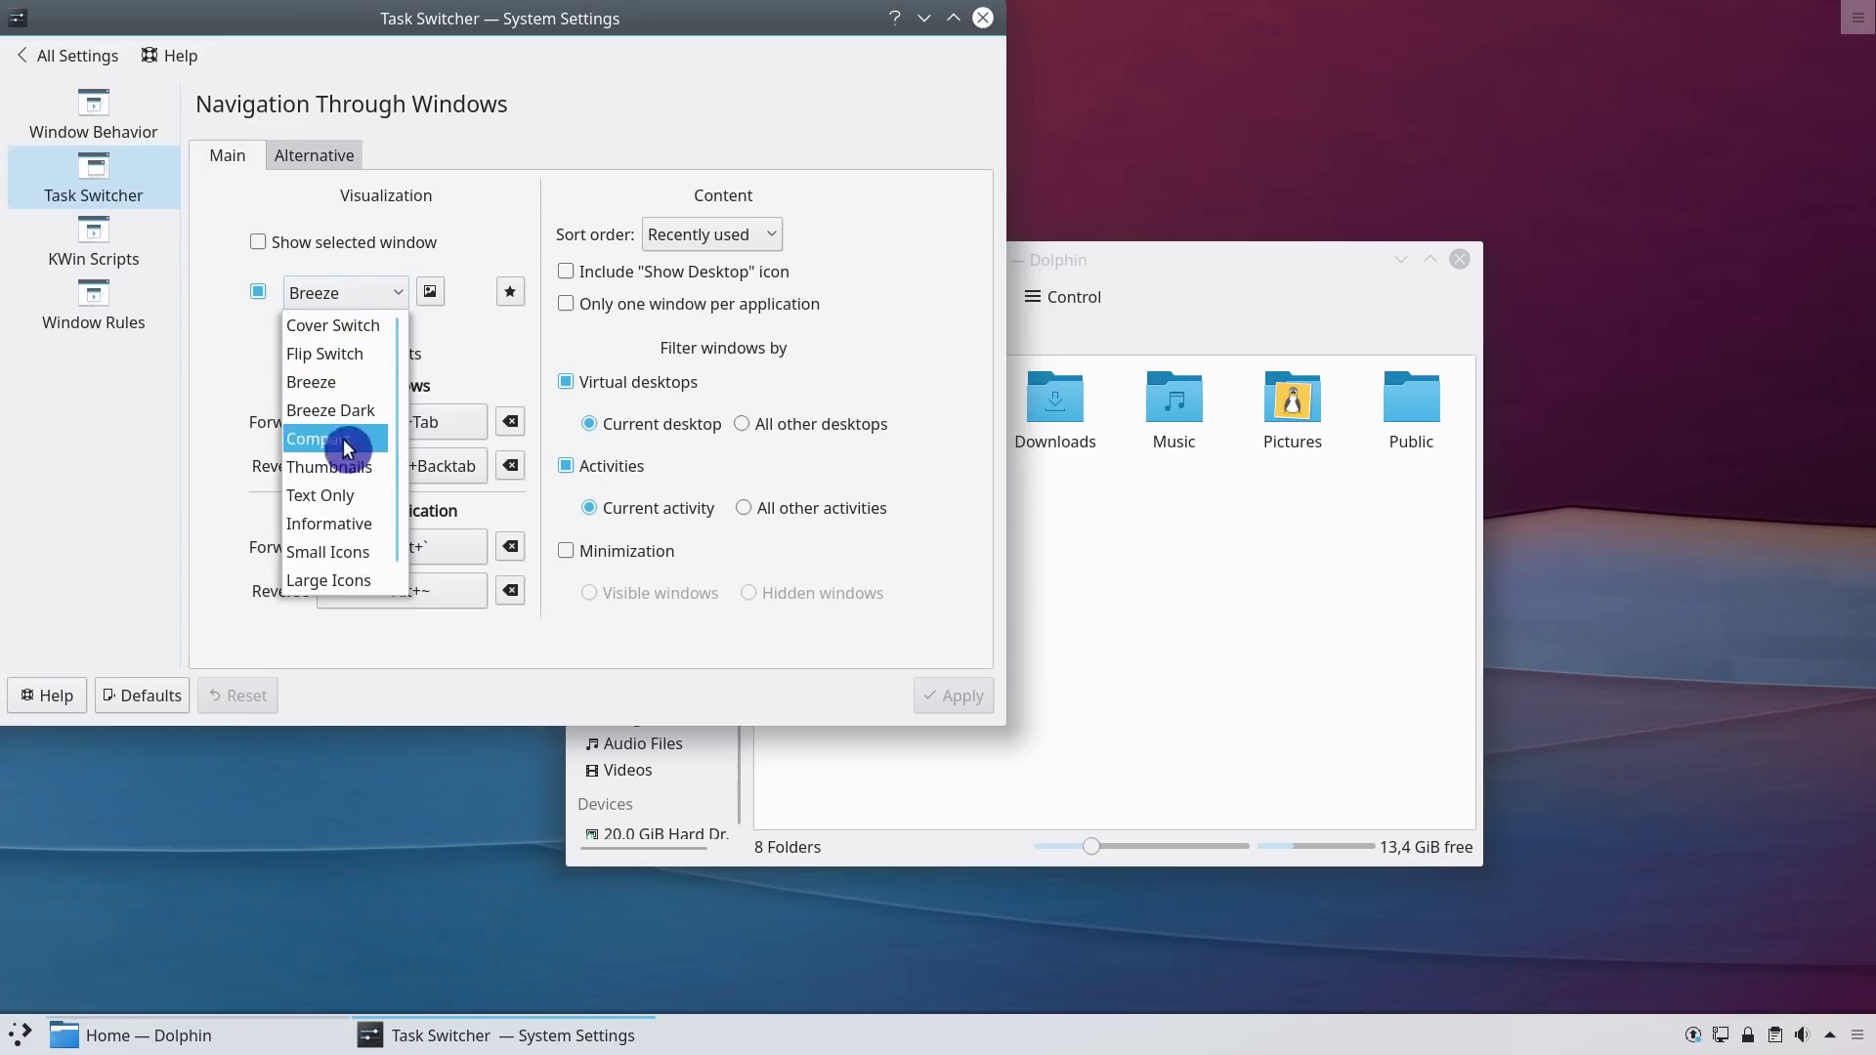
pyautogui.click(351, 584)
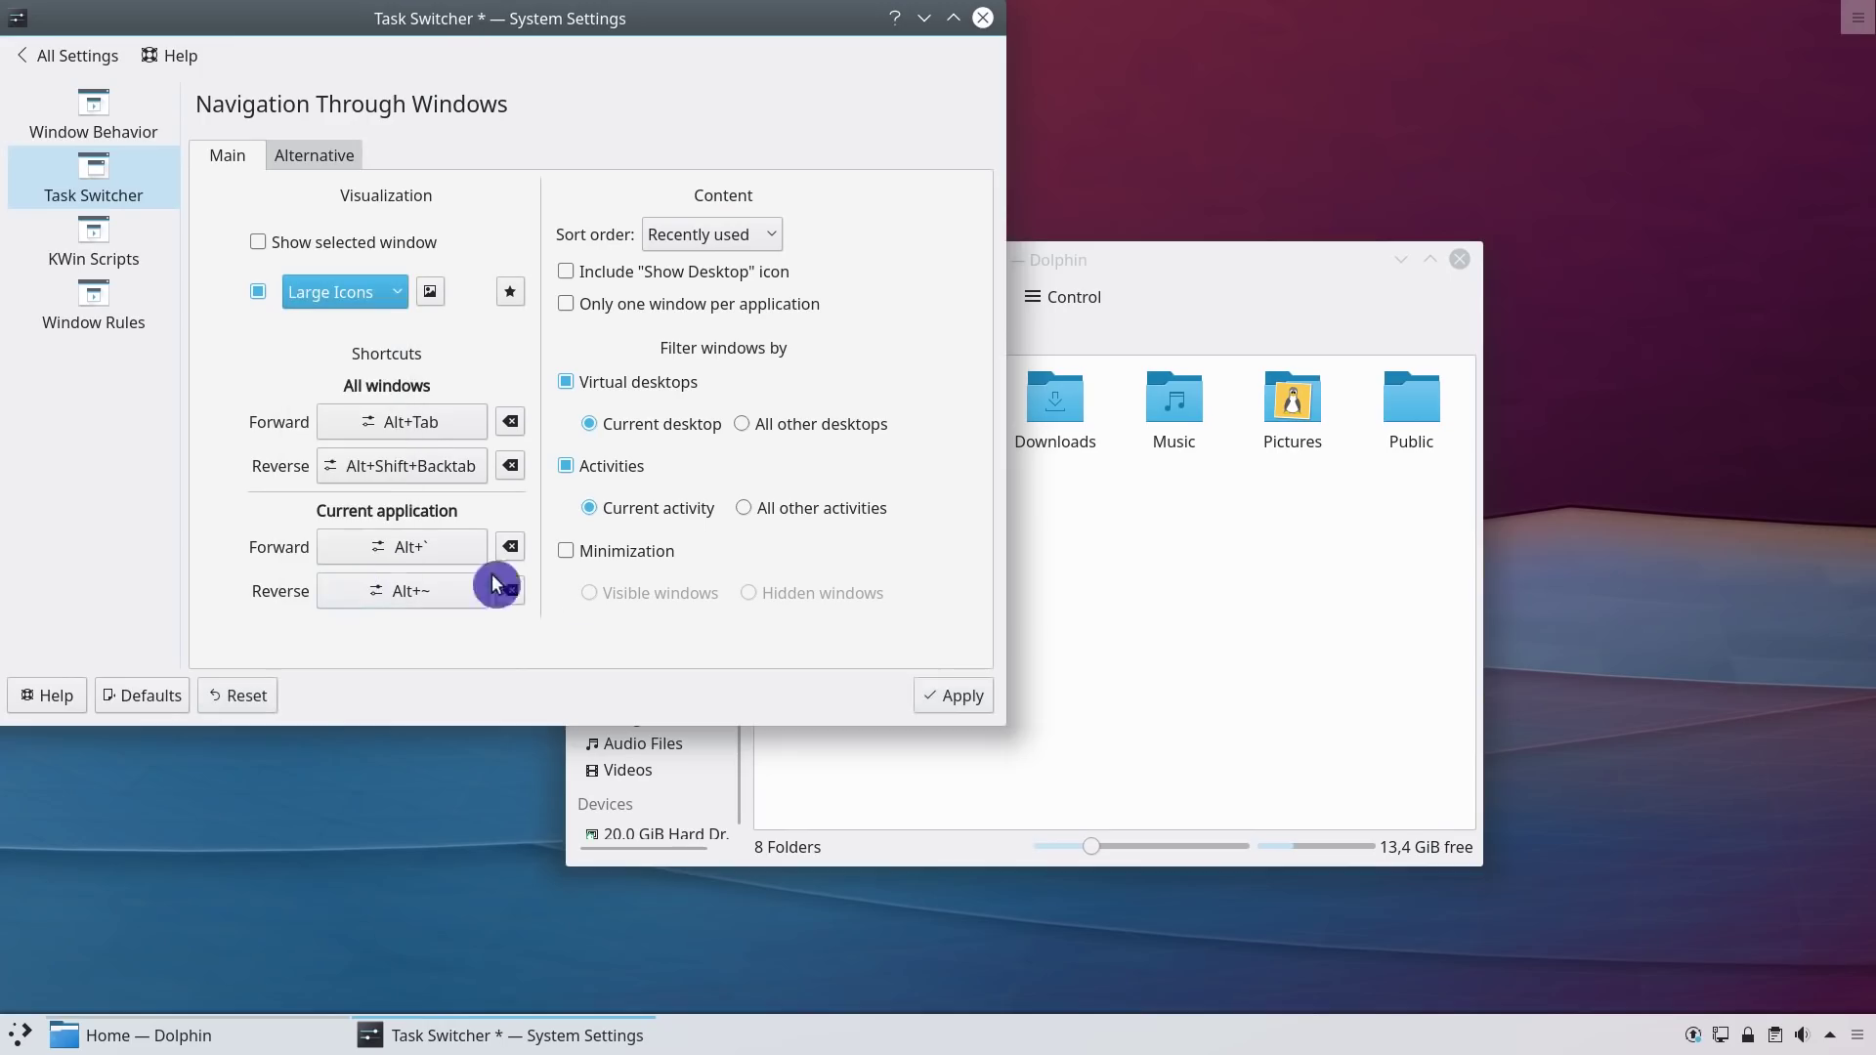
pyautogui.click(940, 700)
# - Cycle repeatedly through the open windows to test the Large Icons task switcher
pyautogui.press('alt')
pyautogui.hotkey('alt', 'Tab')
pyautogui.hotkey('alt', 'Tab')
pyautogui.hotkey('alt', 'Tab')
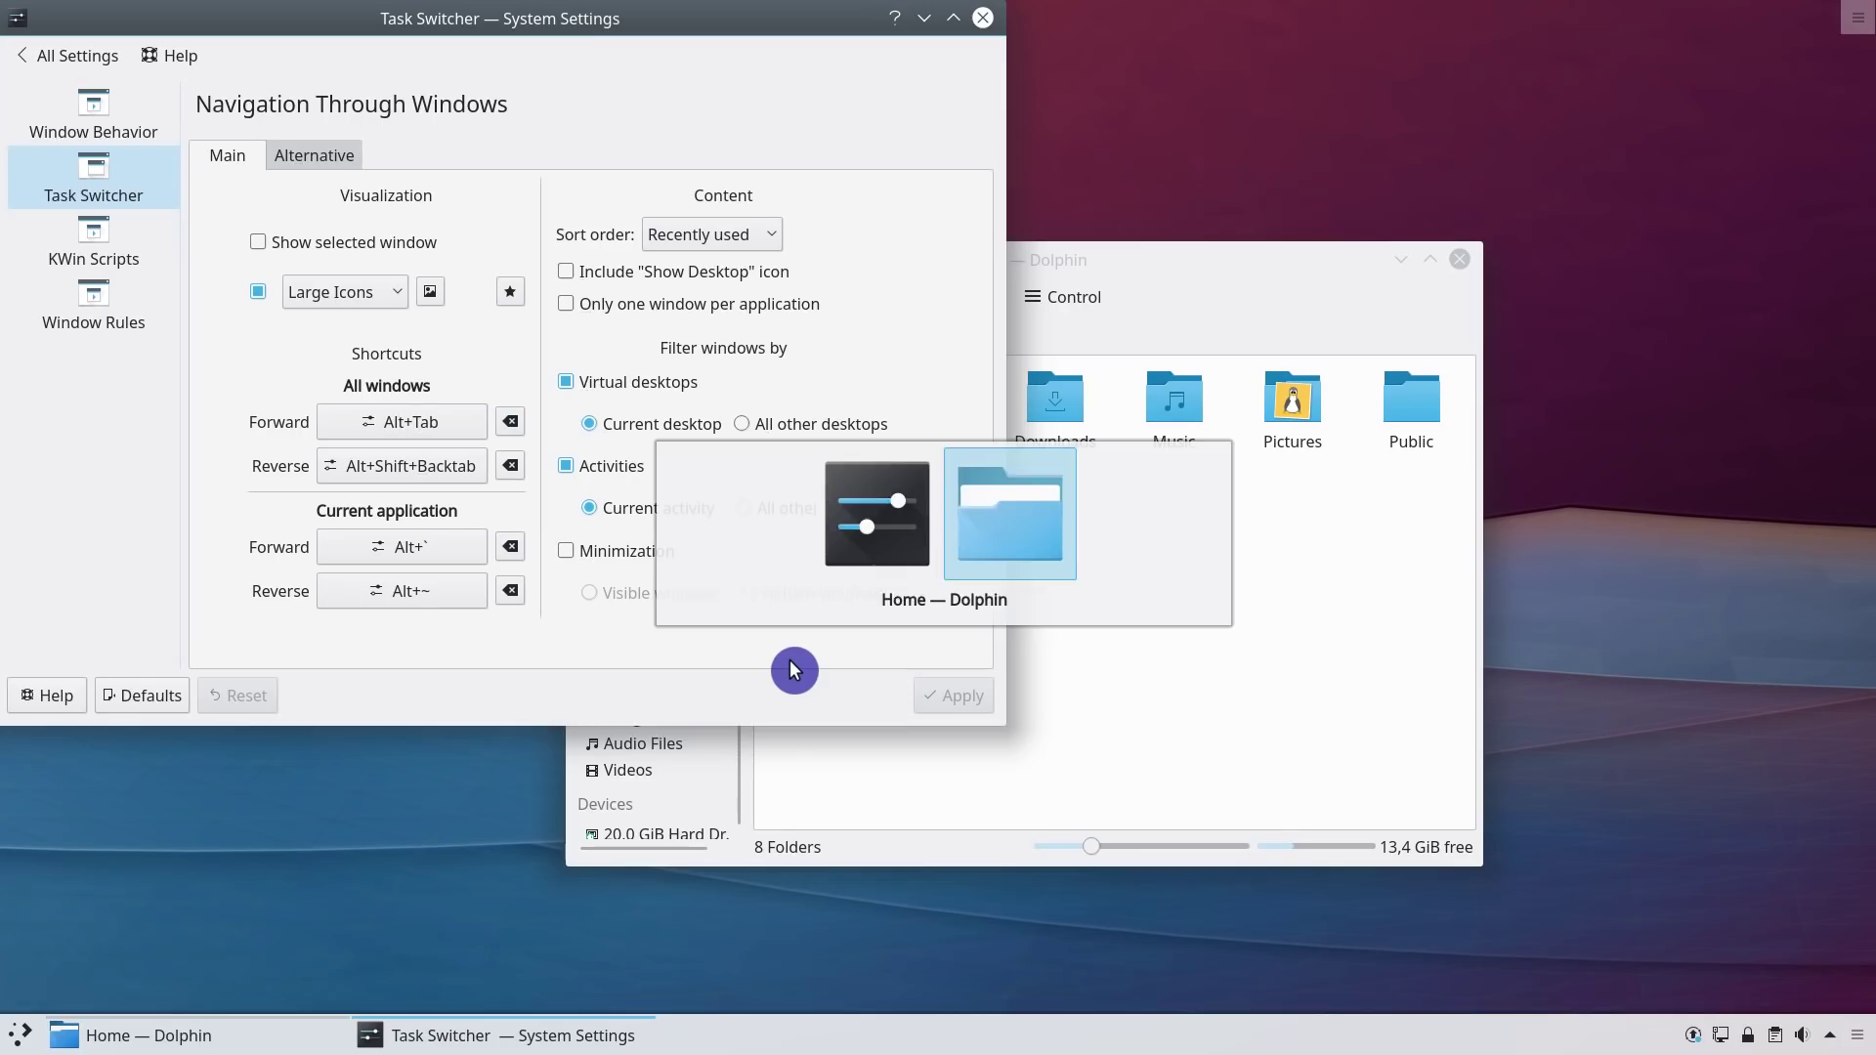
pyautogui.hotkey('alt', 'Tab')
pyautogui.hotkey('alt', 'Tab')
pyautogui.hotkey('alt', 'Tab')
pyautogui.hotkey('alt', 'Tab')
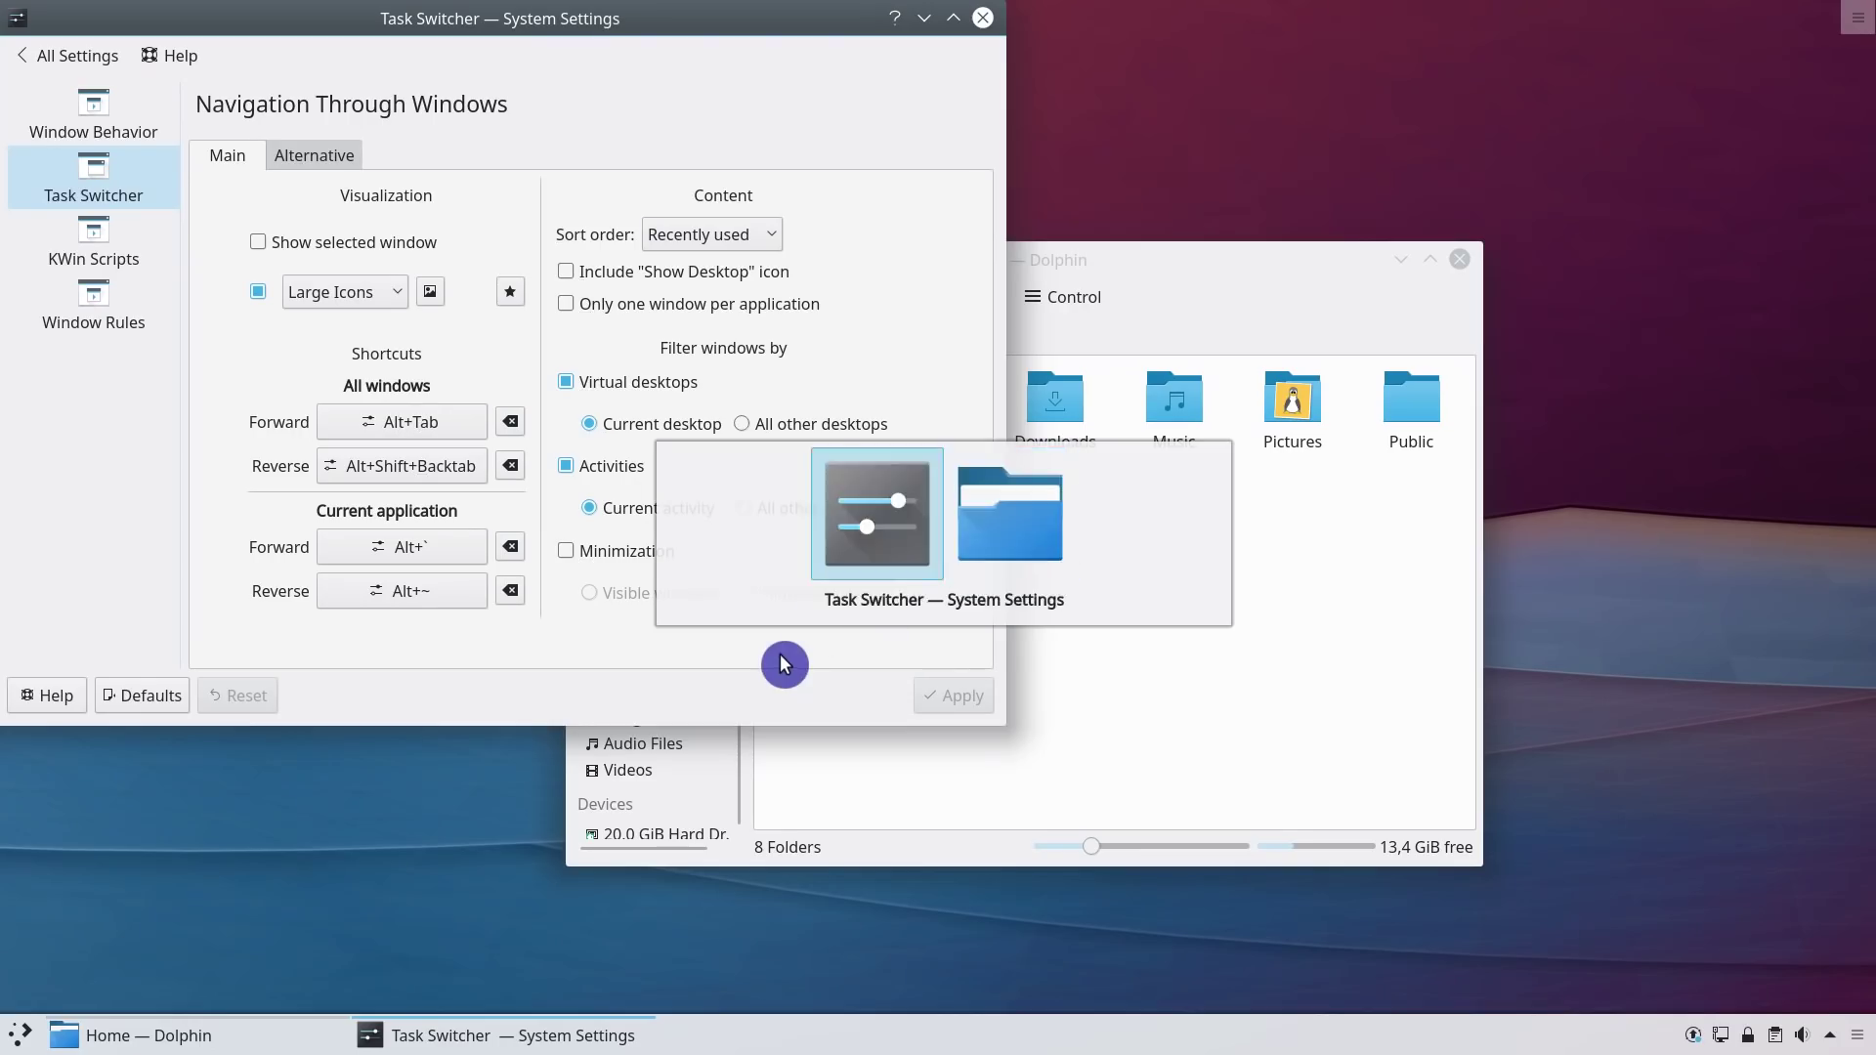
pyautogui.hotkey('alt', 'Tab')
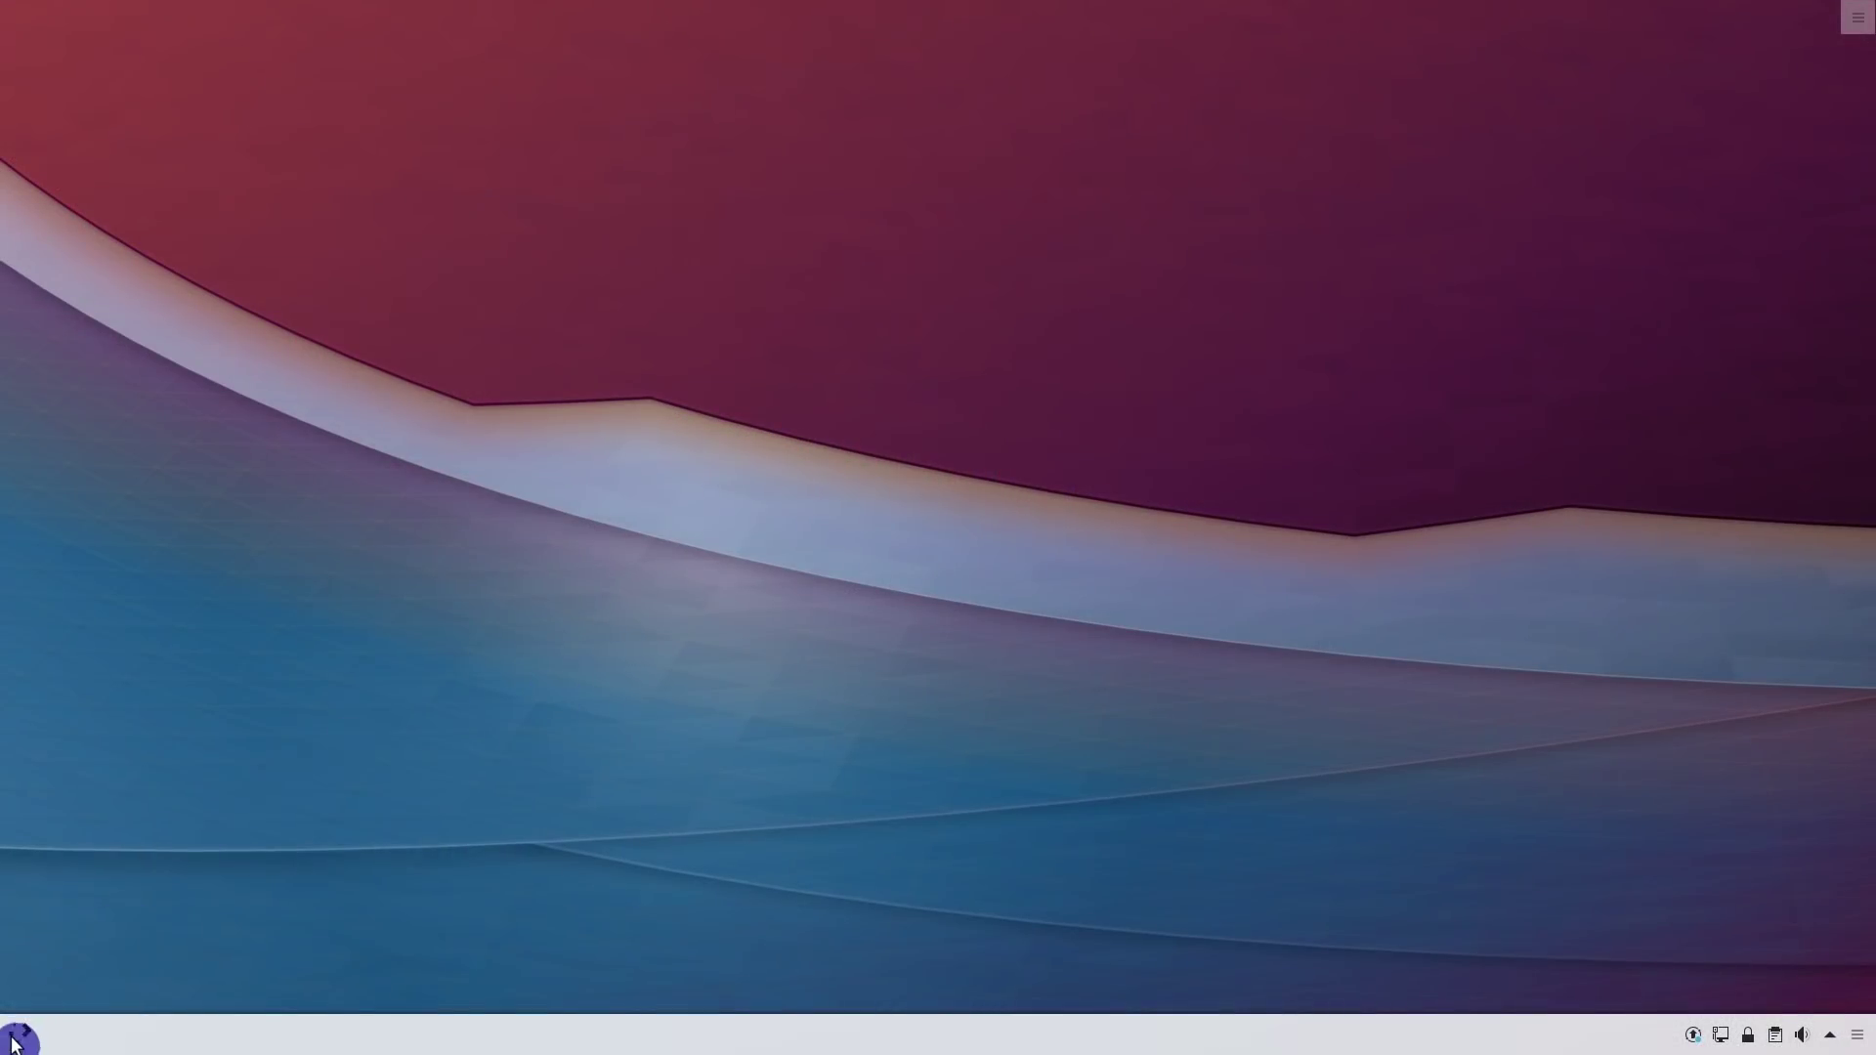
# - Search the installed applications for "kon" and launch the Konsole terminal
pyautogui.click(14, 1043)
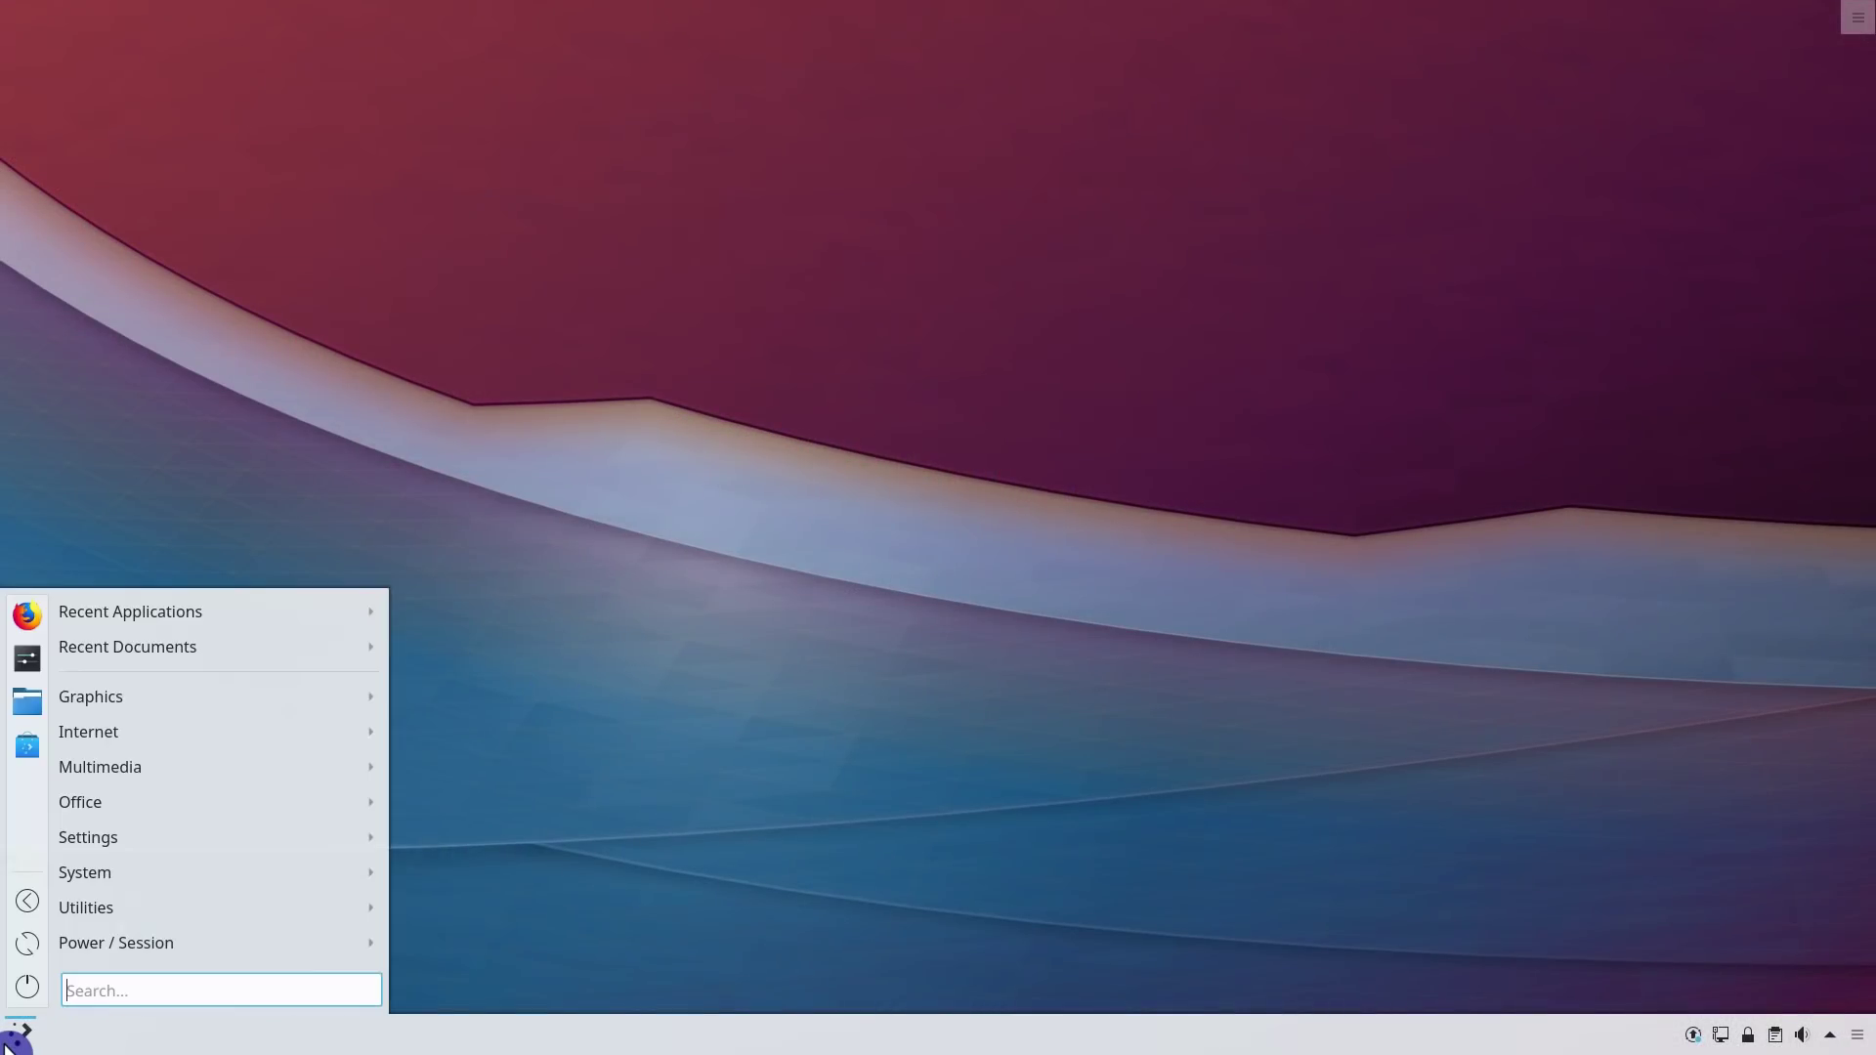
pyautogui.write('kon')
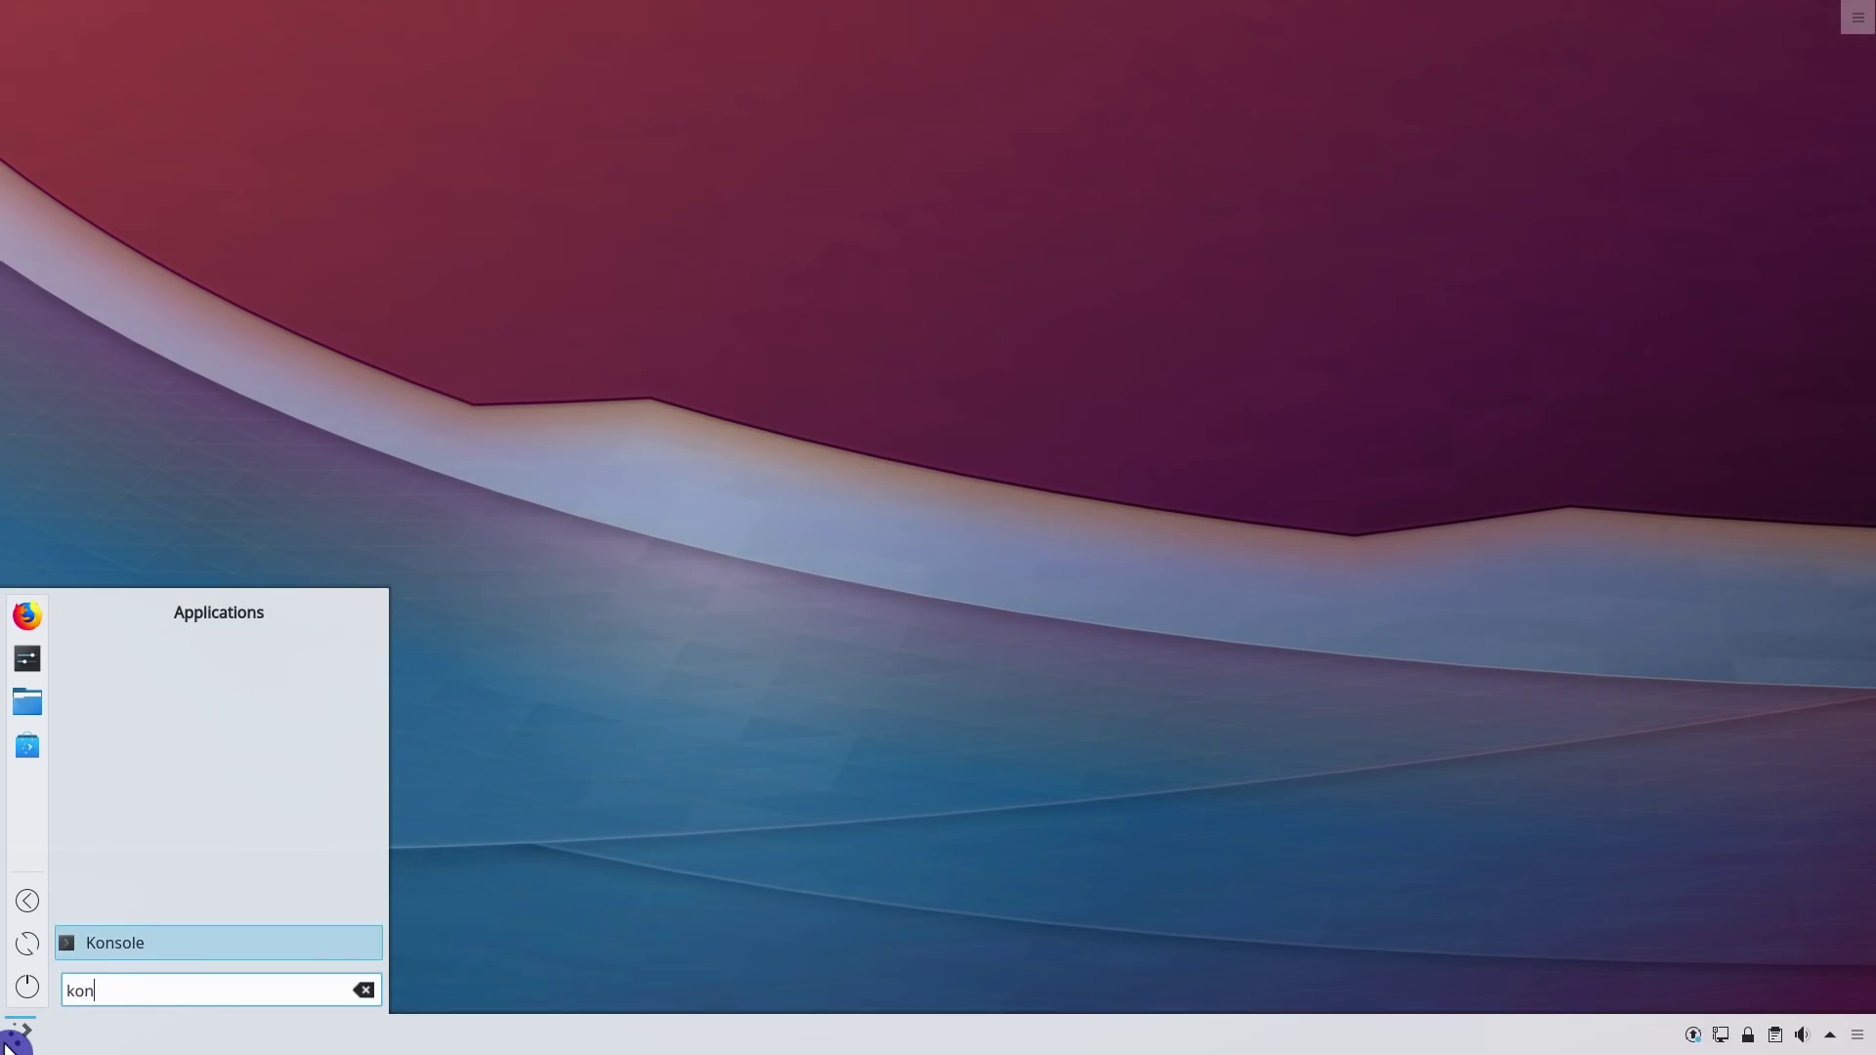
pyautogui.rightClick(109, 944)
pyautogui.click(146, 1038)
pyautogui.click(115, 946)
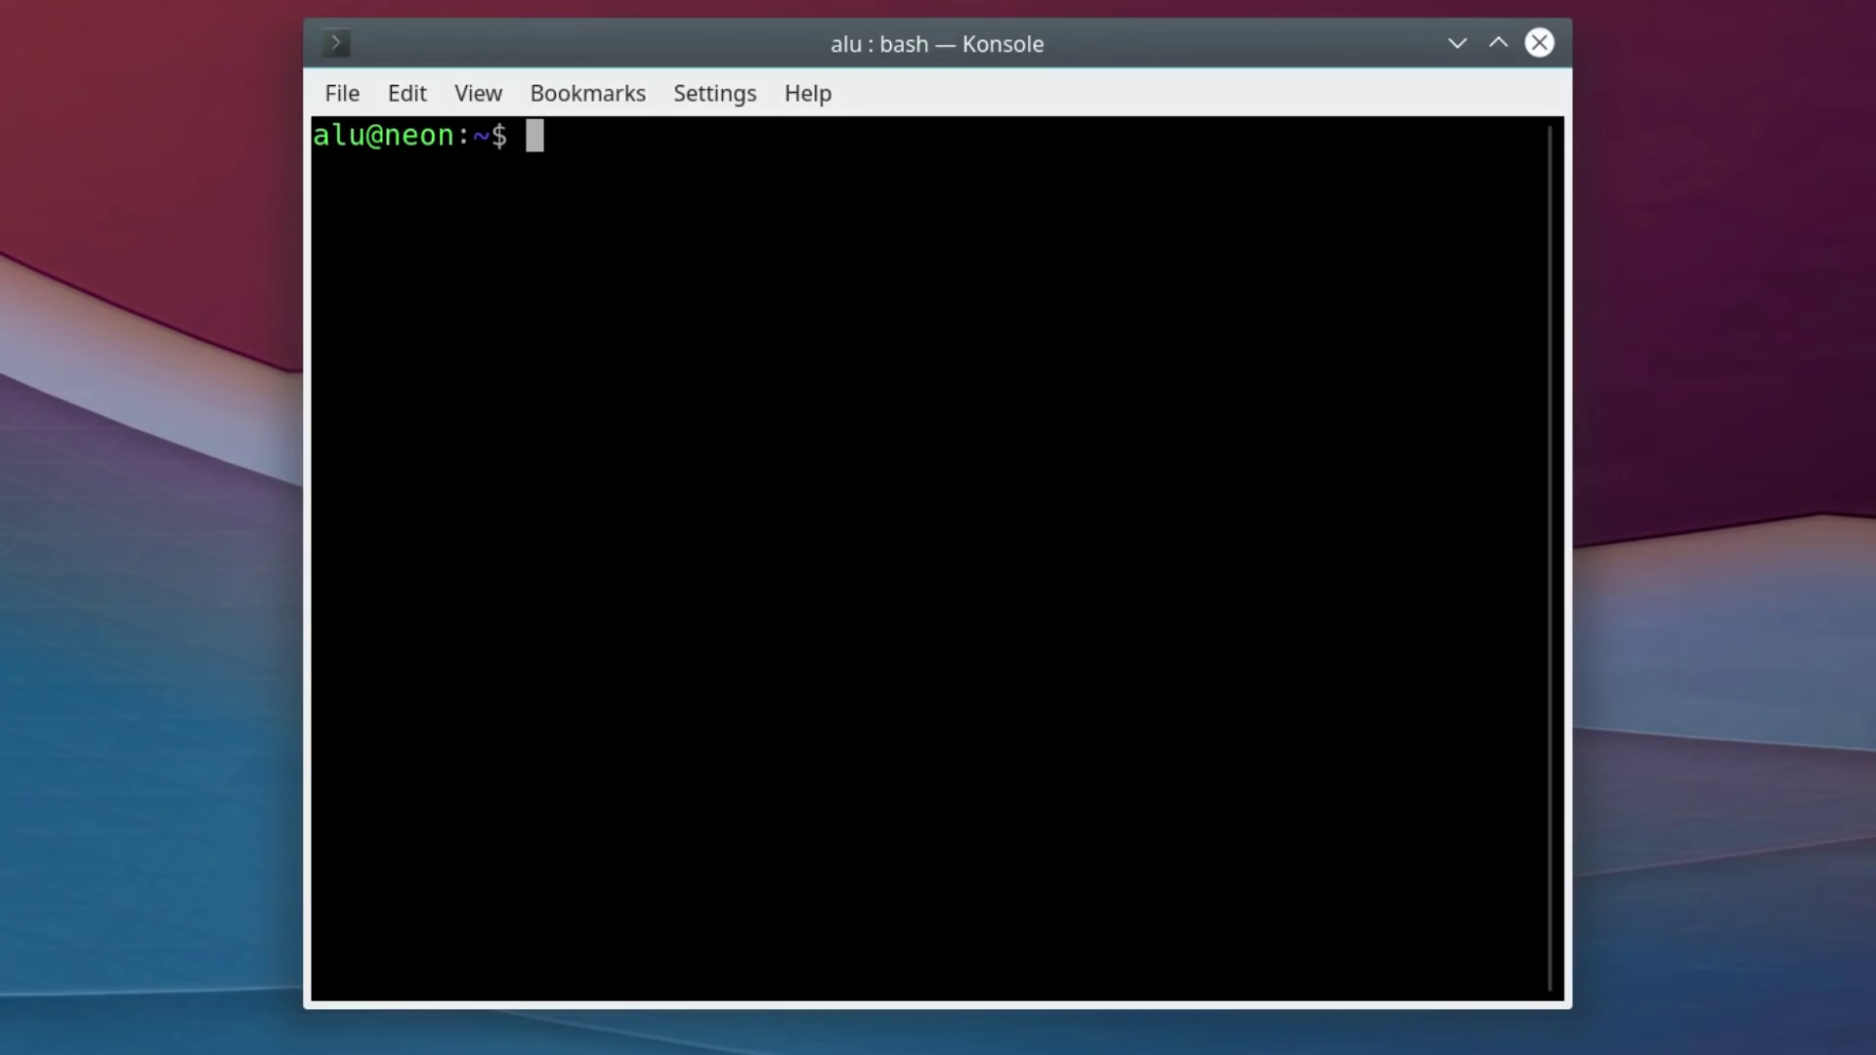
# - Run "sudo pkcon refresh && sudo pkcon update" in the terminal and enter the sudo password
pyautogui.write('sudo')
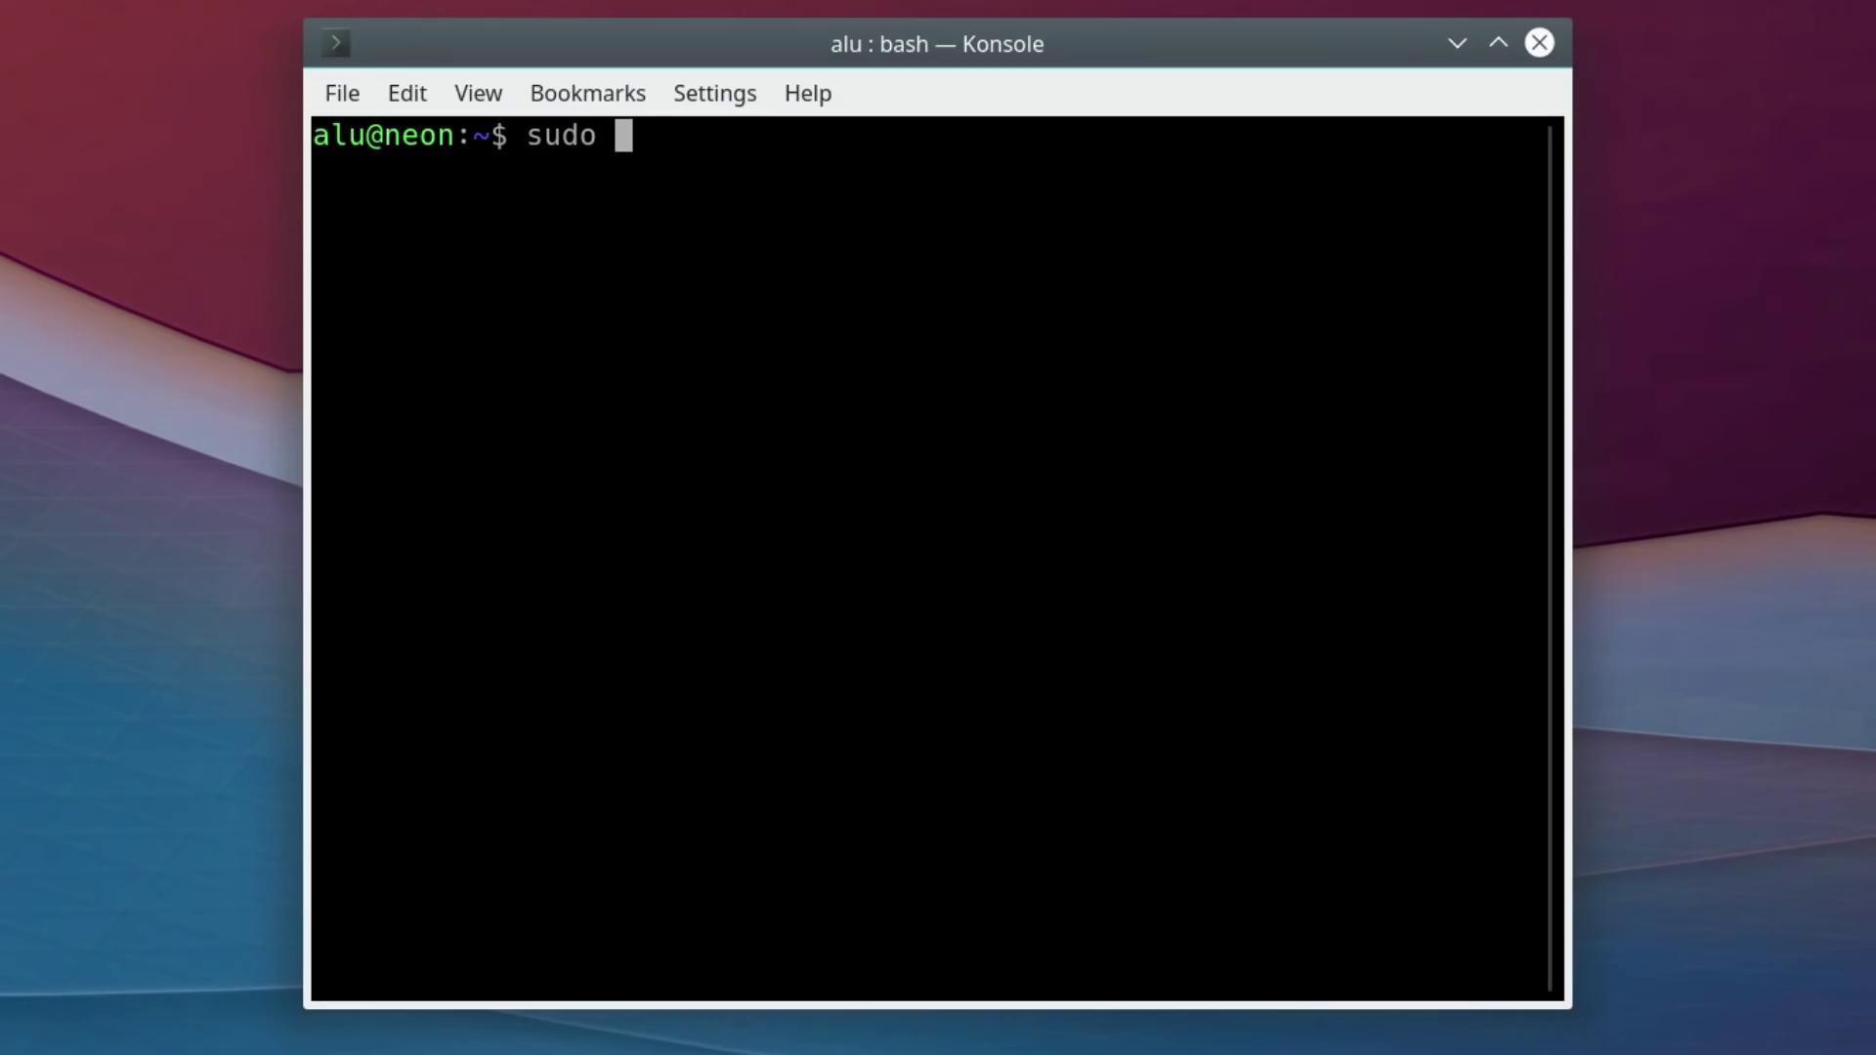
pyautogui.write('pkcon')
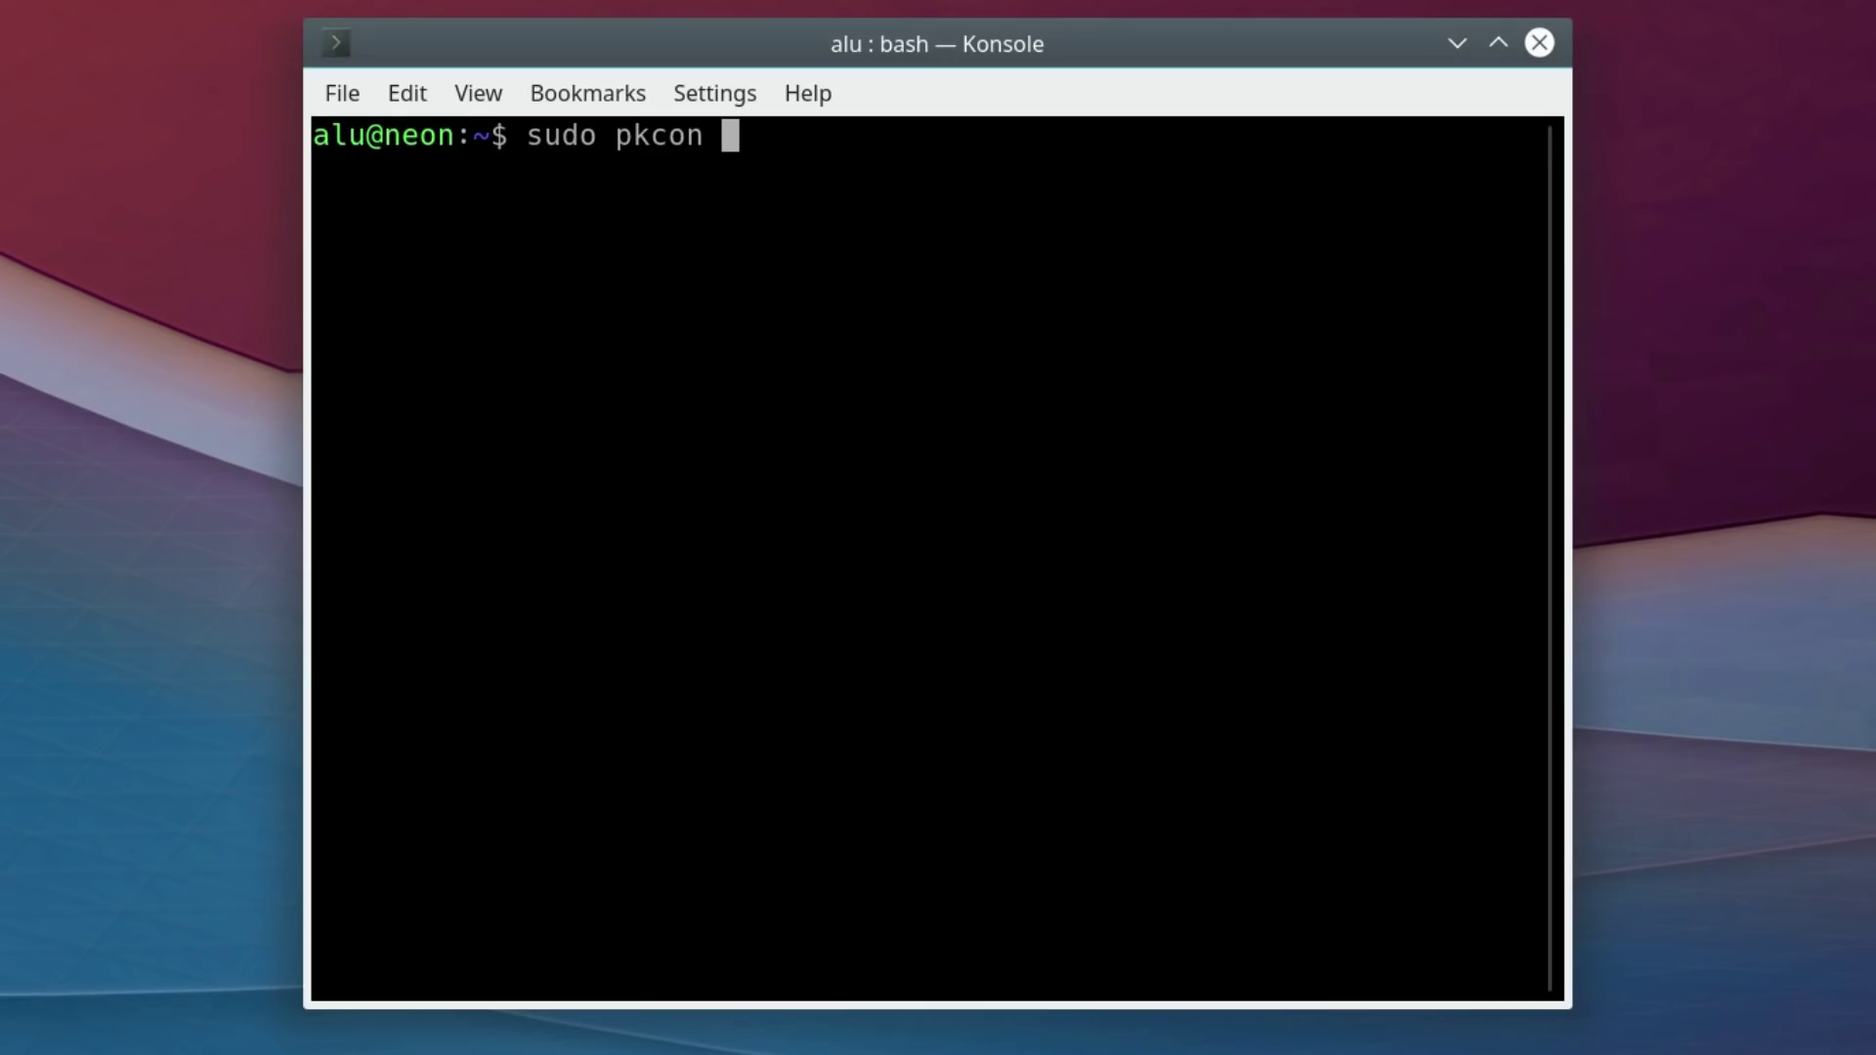
pyautogui.write('refresh ')
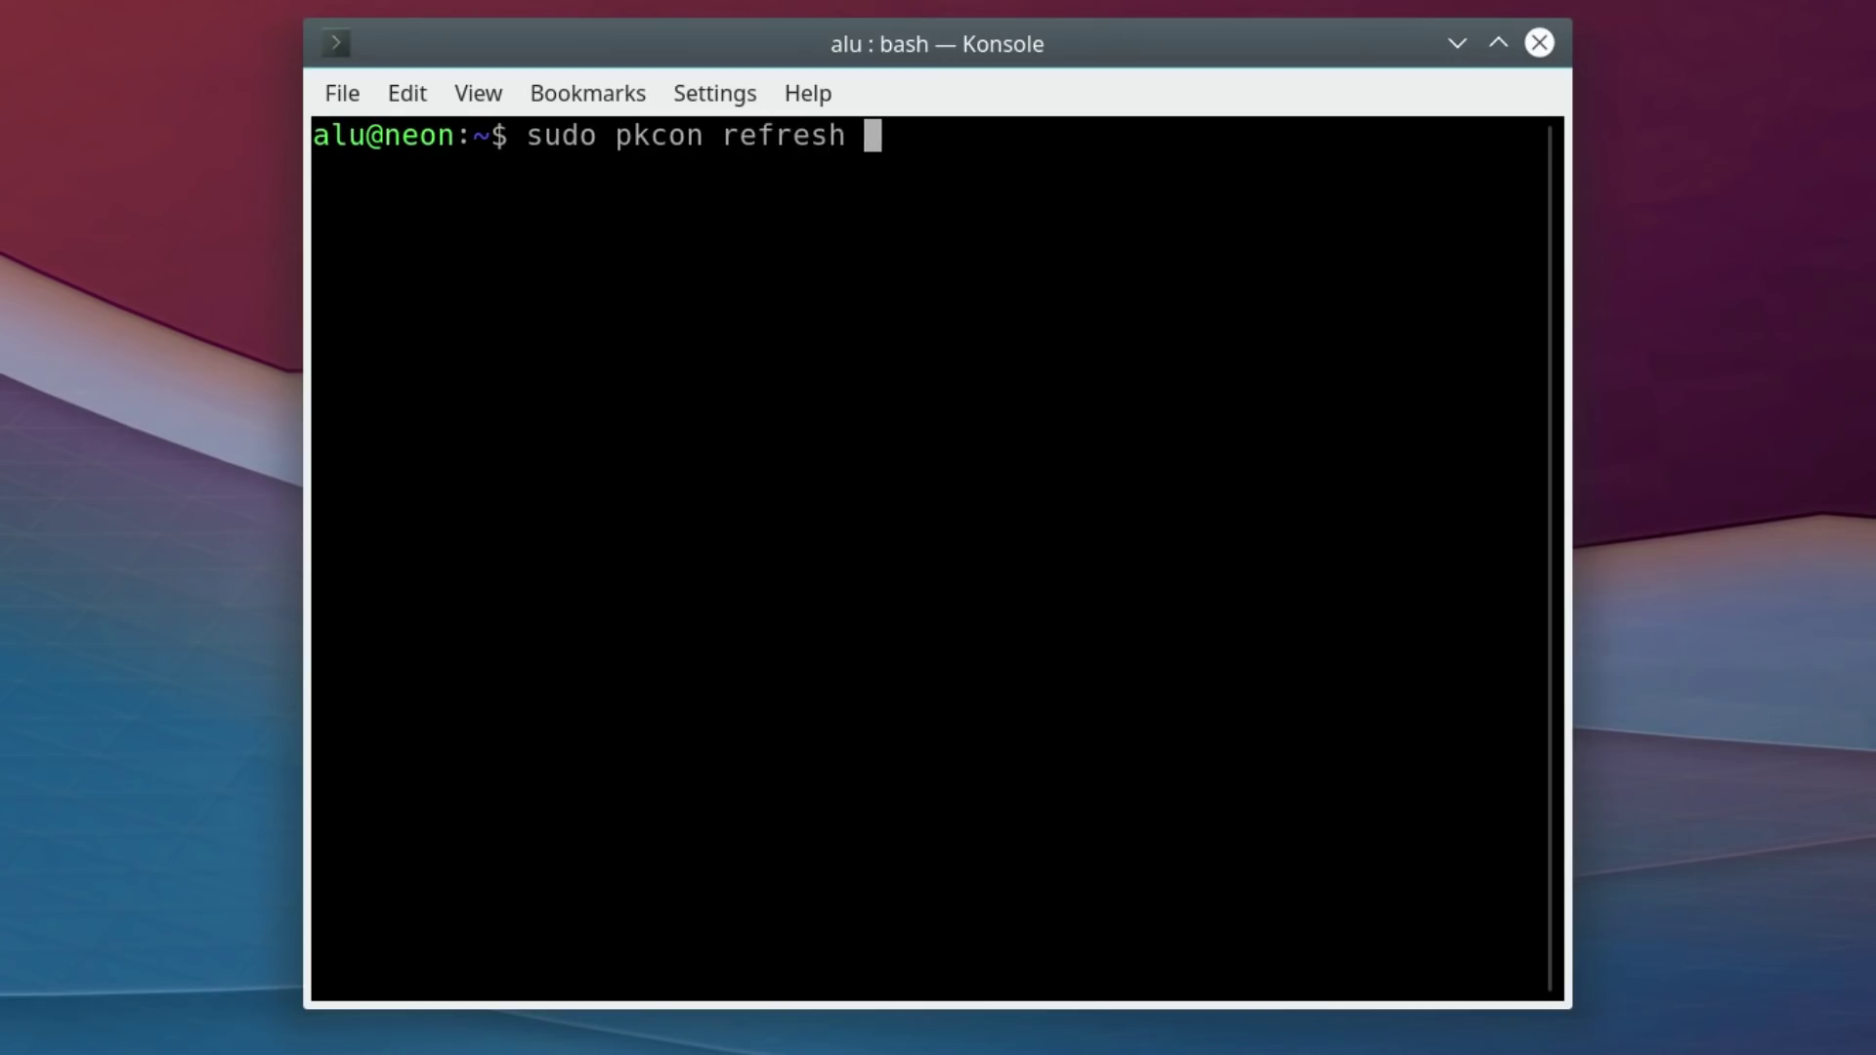
pyautogui.write('&&')
pyautogui.write('sudo ')
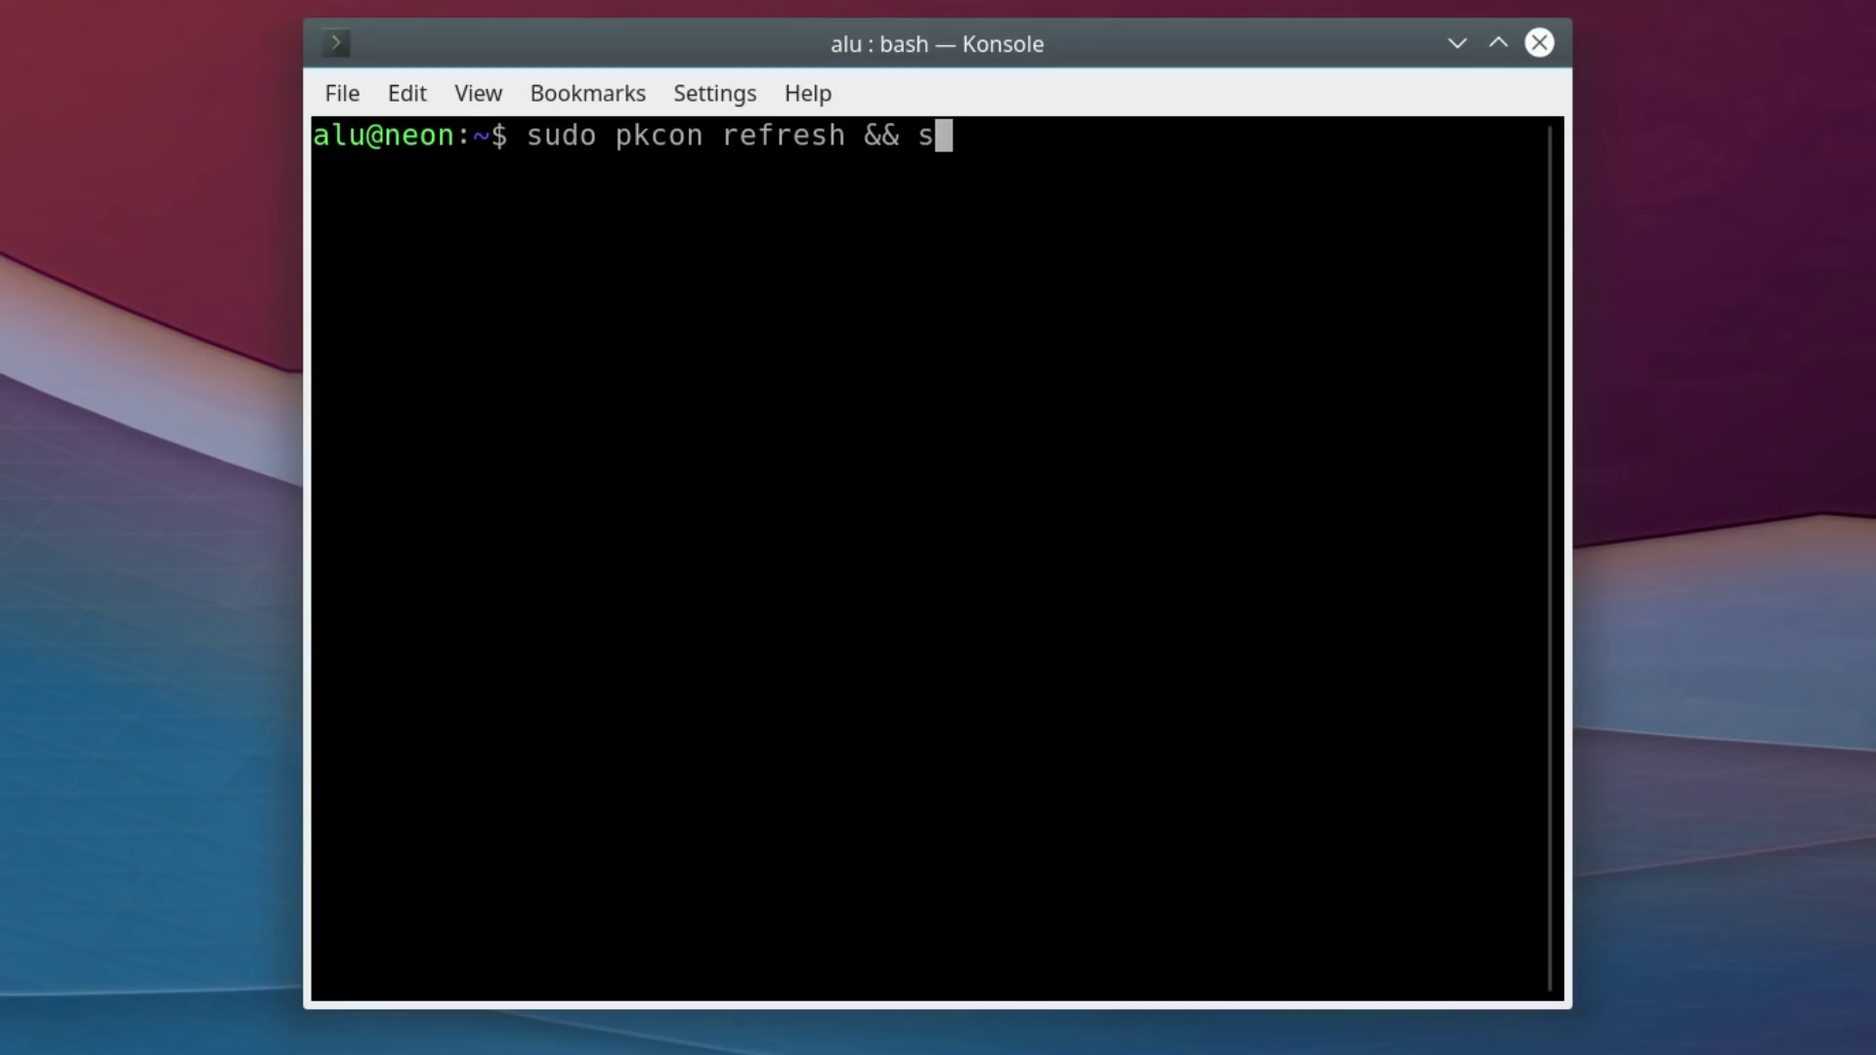
pyautogui.write('pkcon')
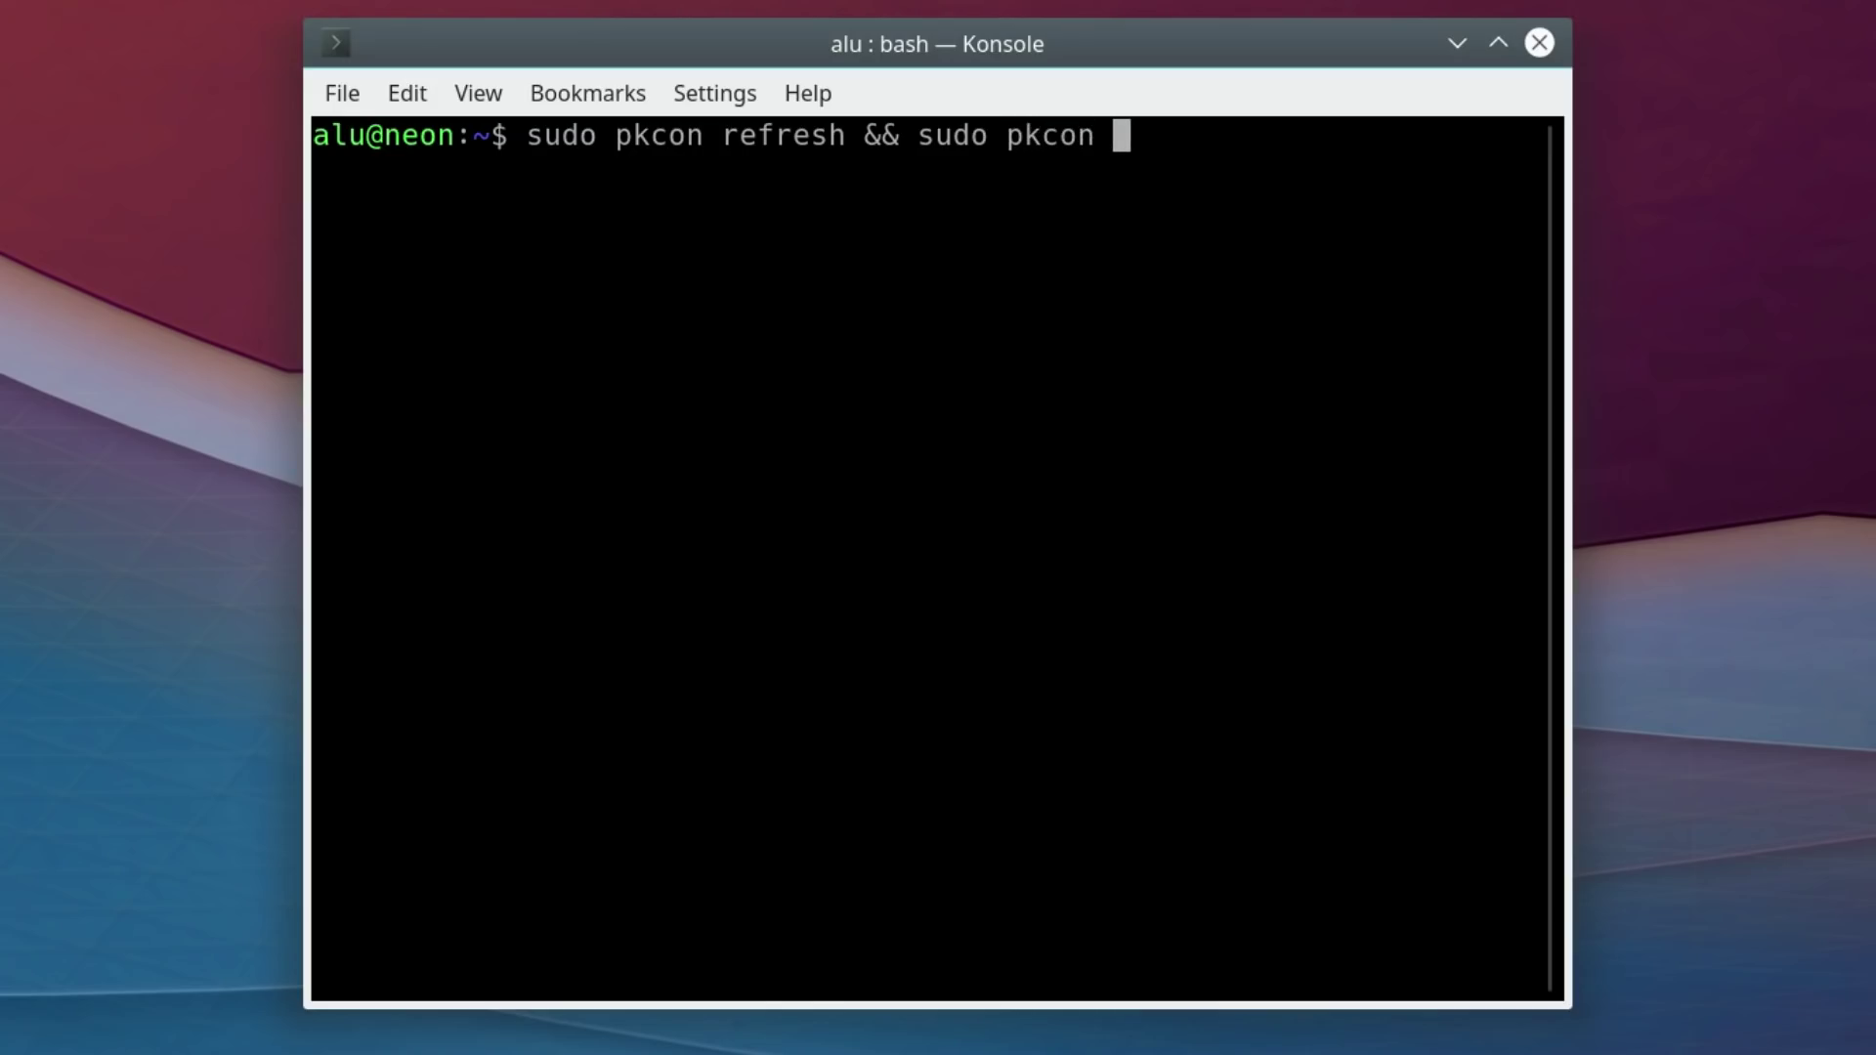
pyautogui.write('update')
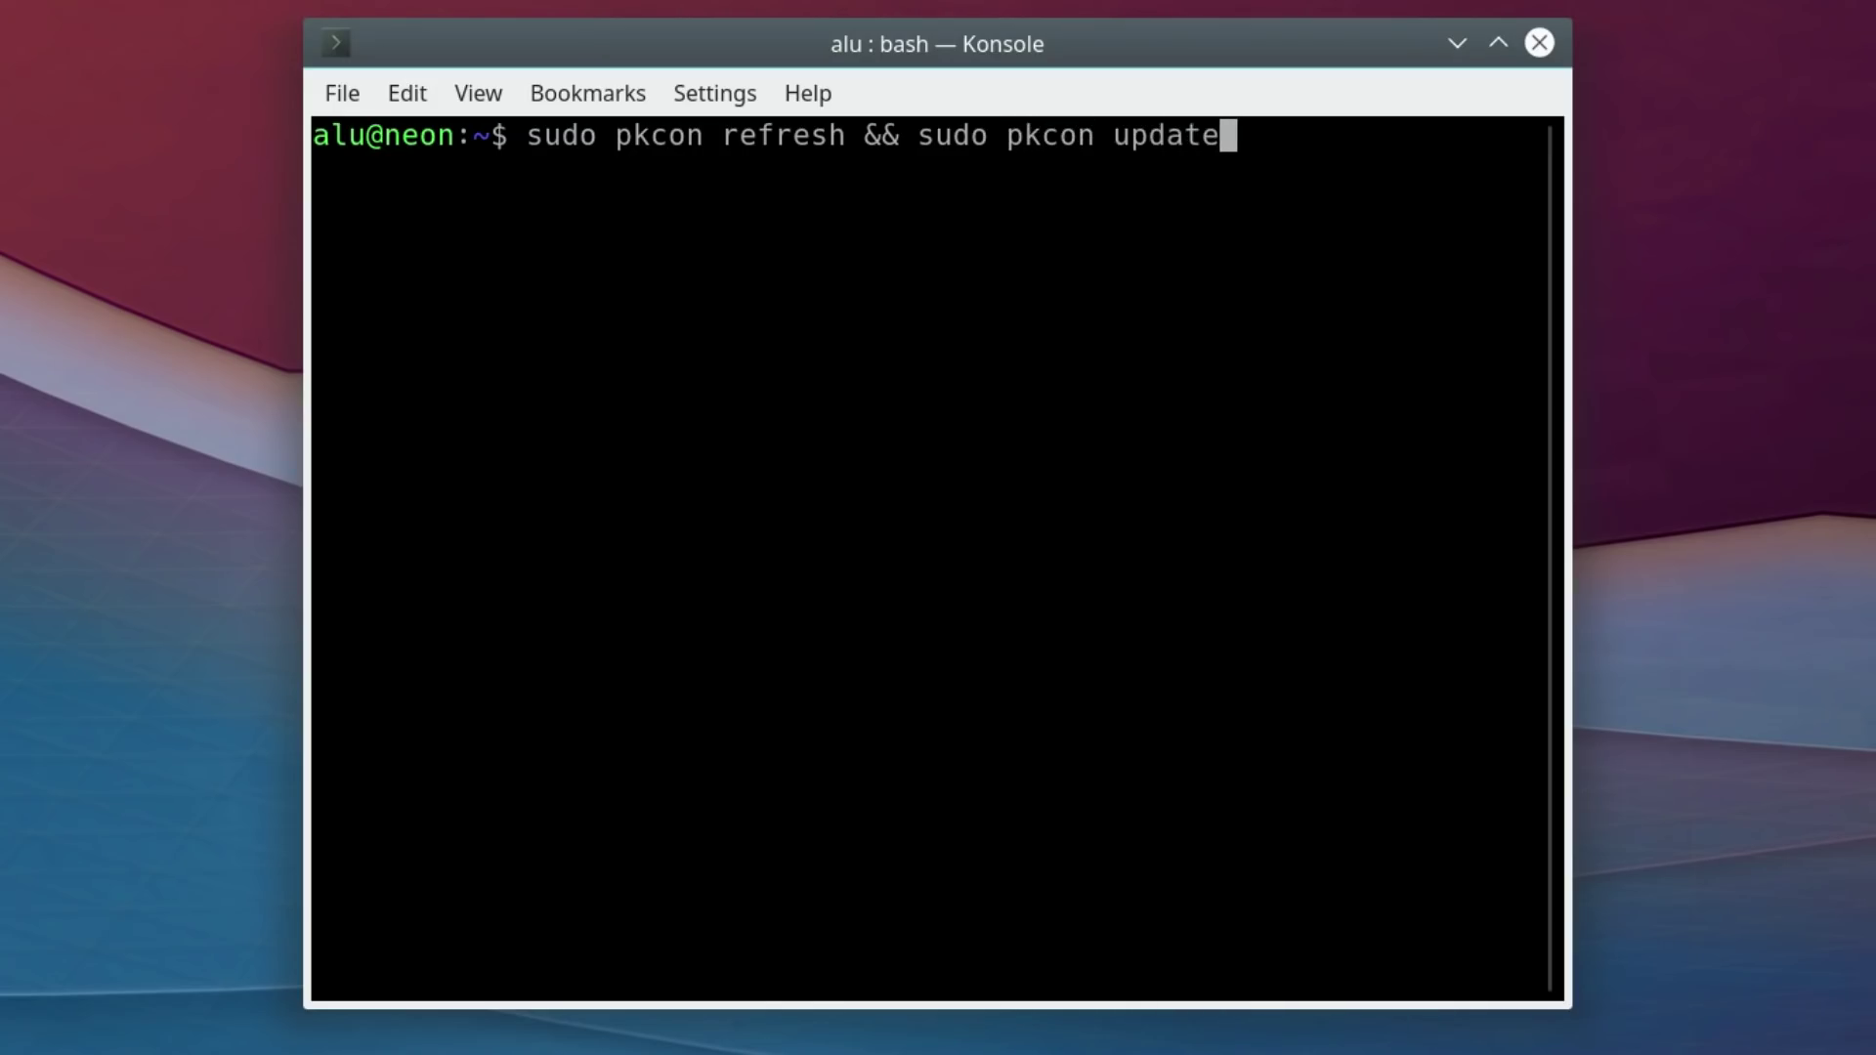
pyautogui.press('Return')
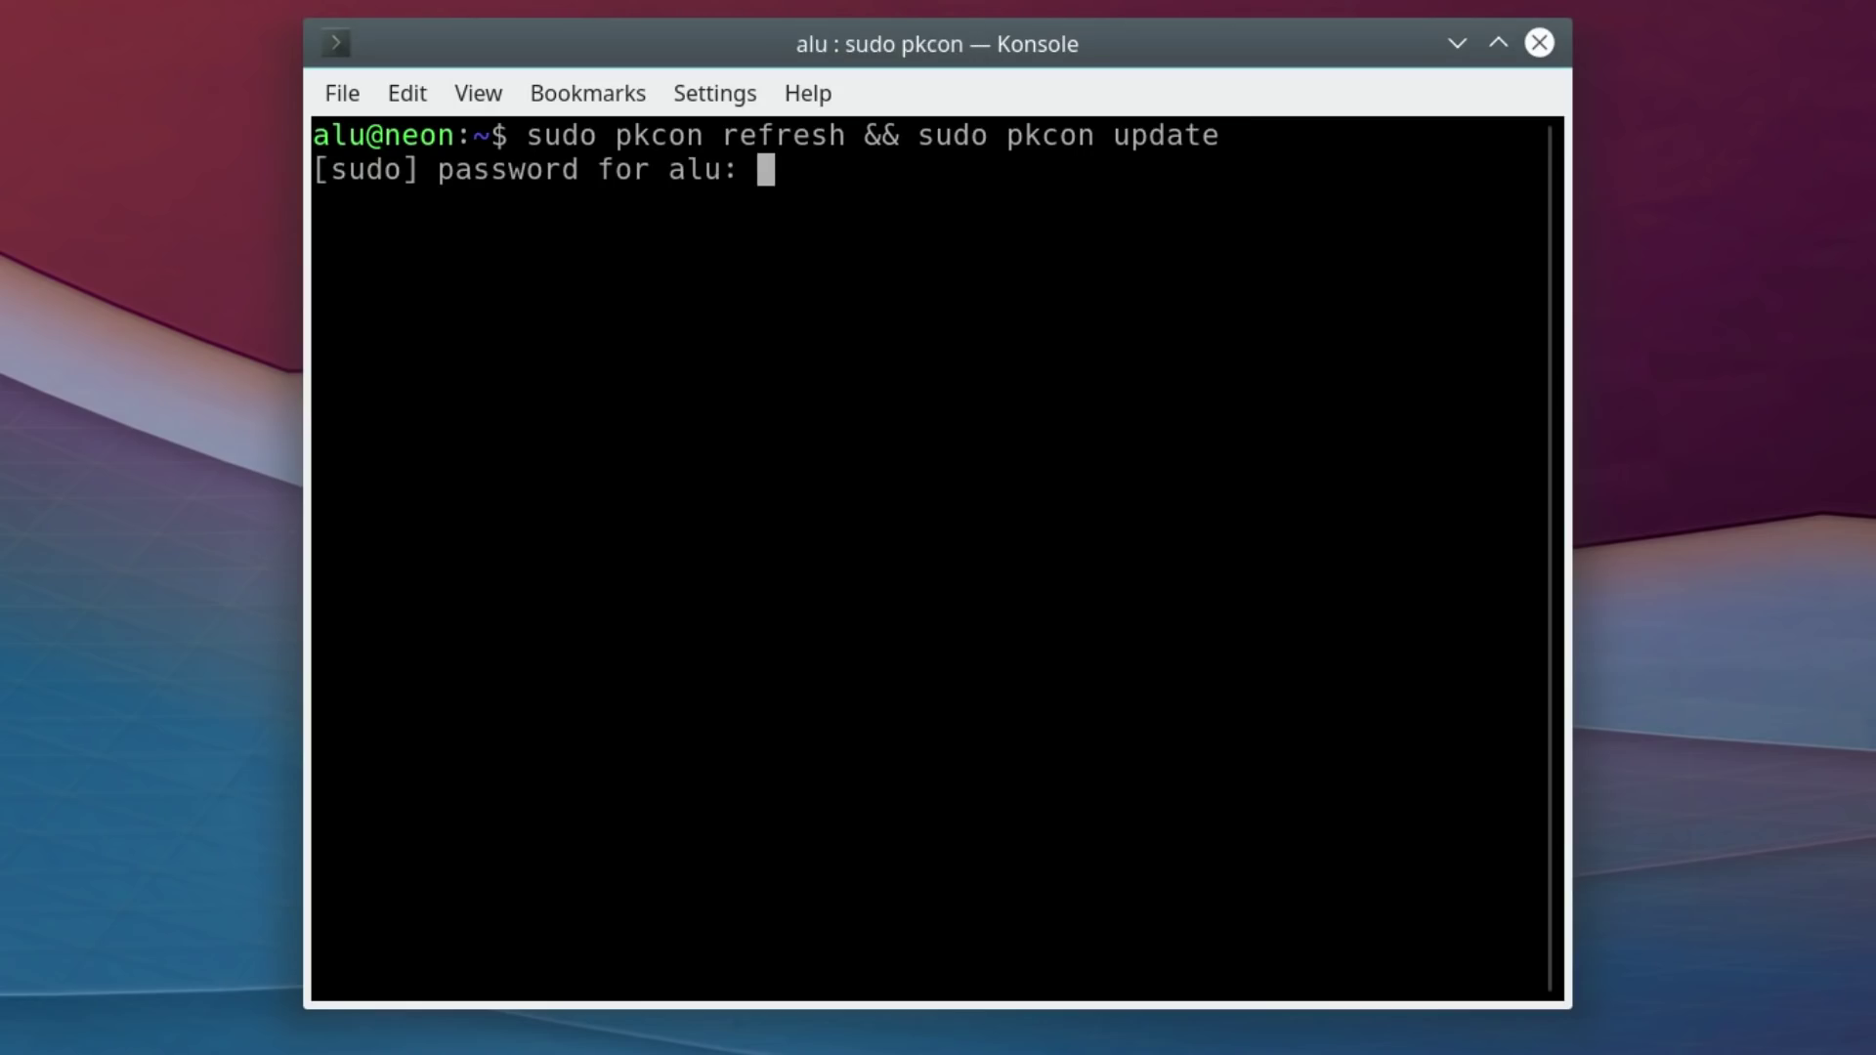
pyautogui.press('Return')
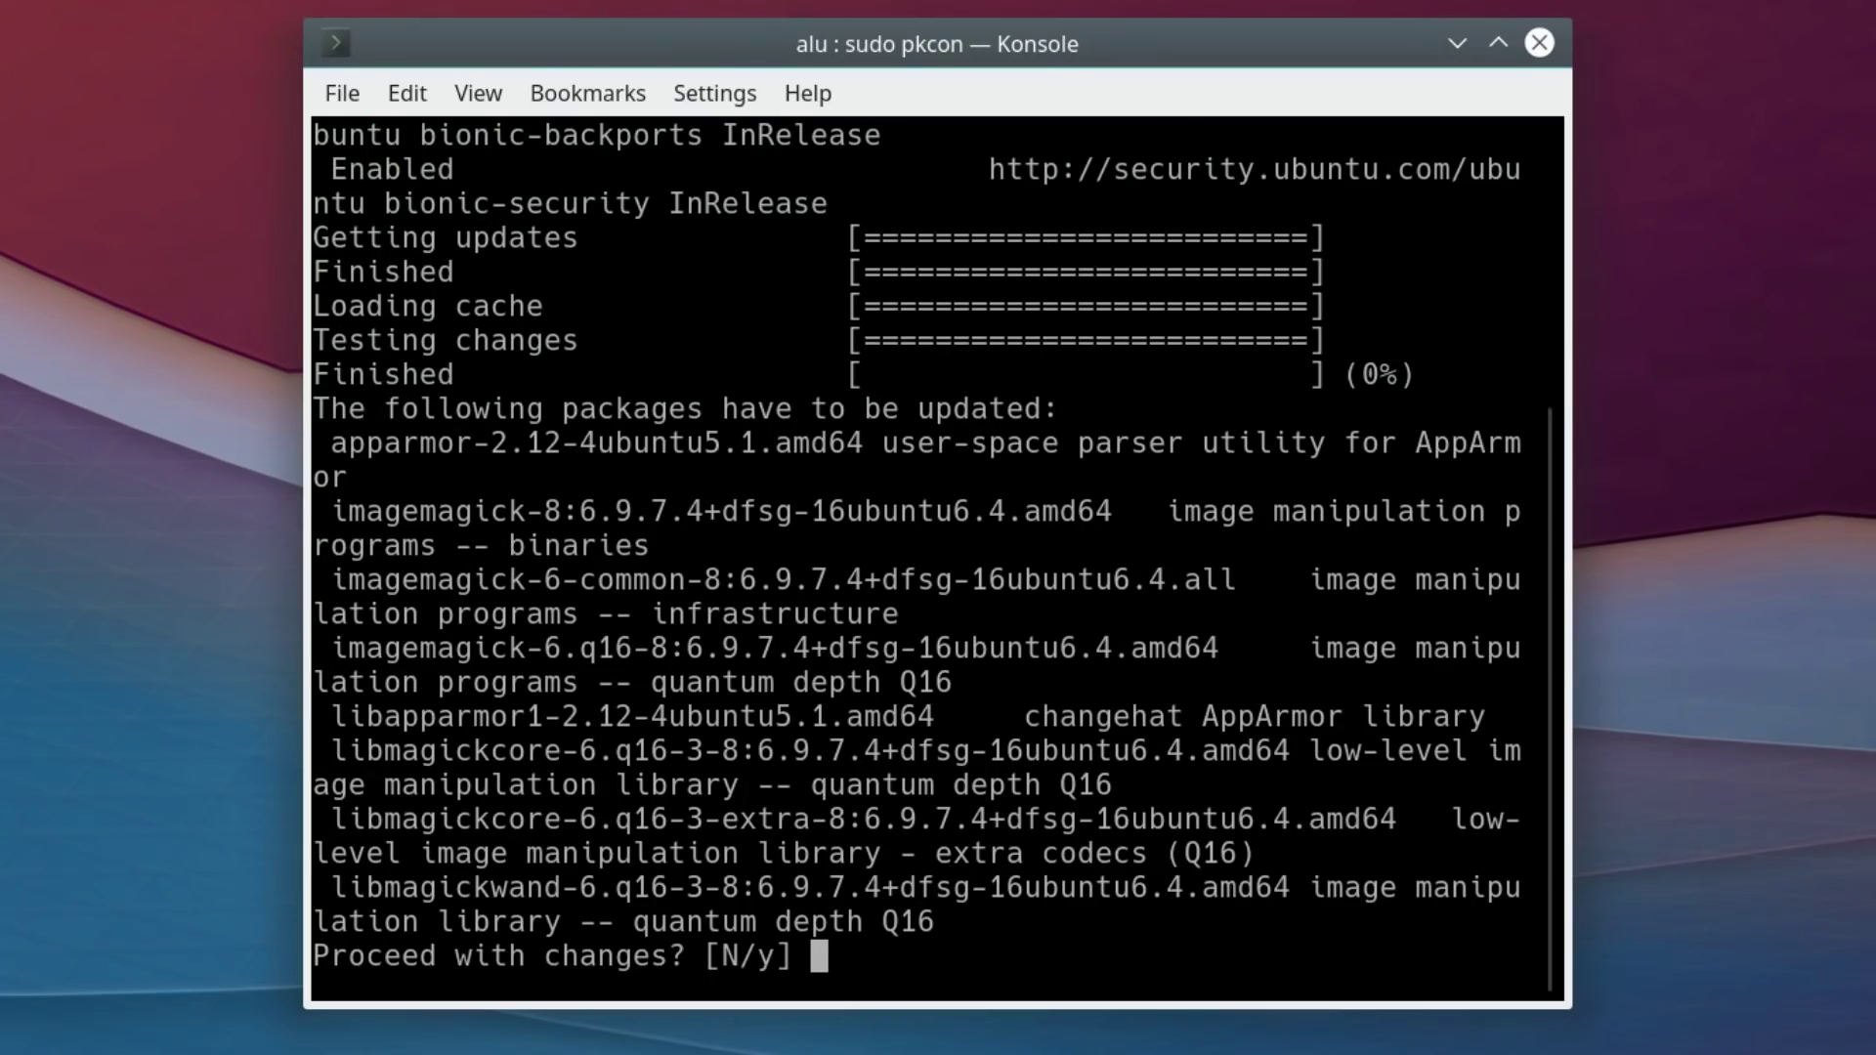
# - Accept the proposed package changes with "y" and check the Updates notifier while the packages install
pyautogui.write('y')
pyautogui.press('Return')
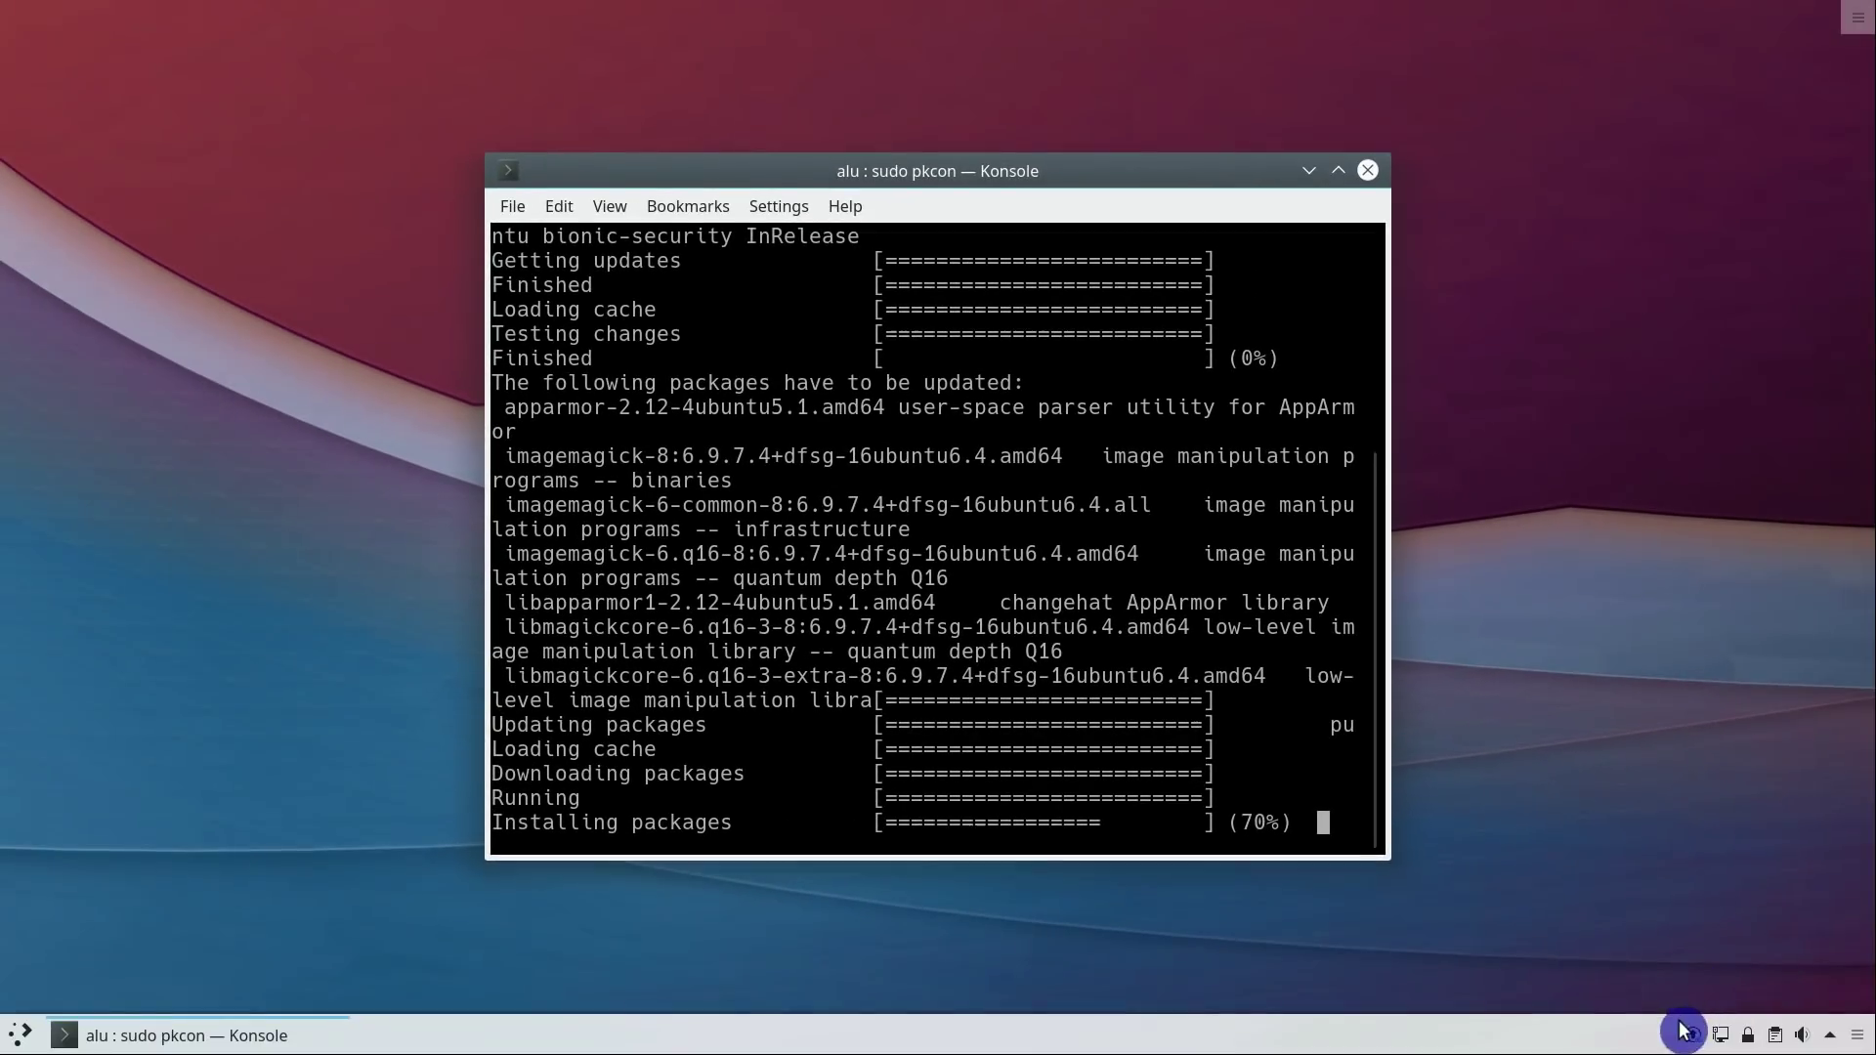
pyautogui.click(1695, 1038)
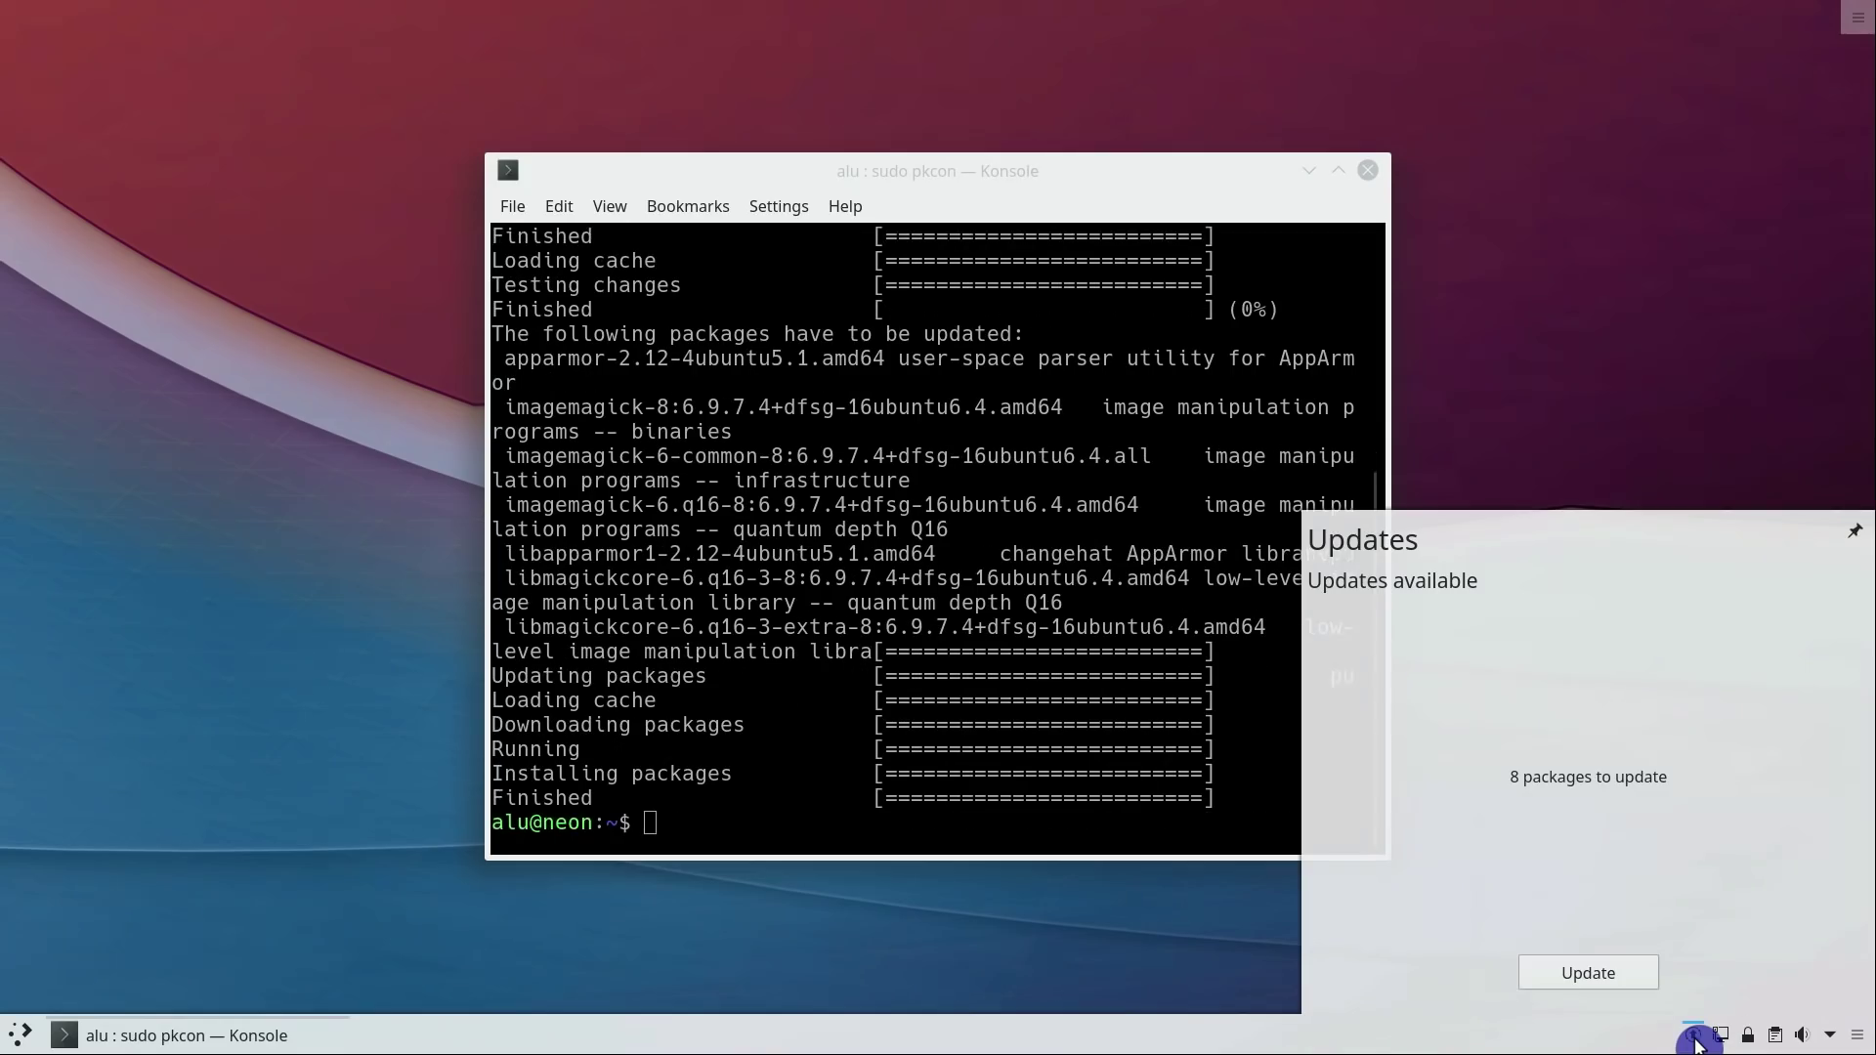
pyautogui.click(1186, 172)
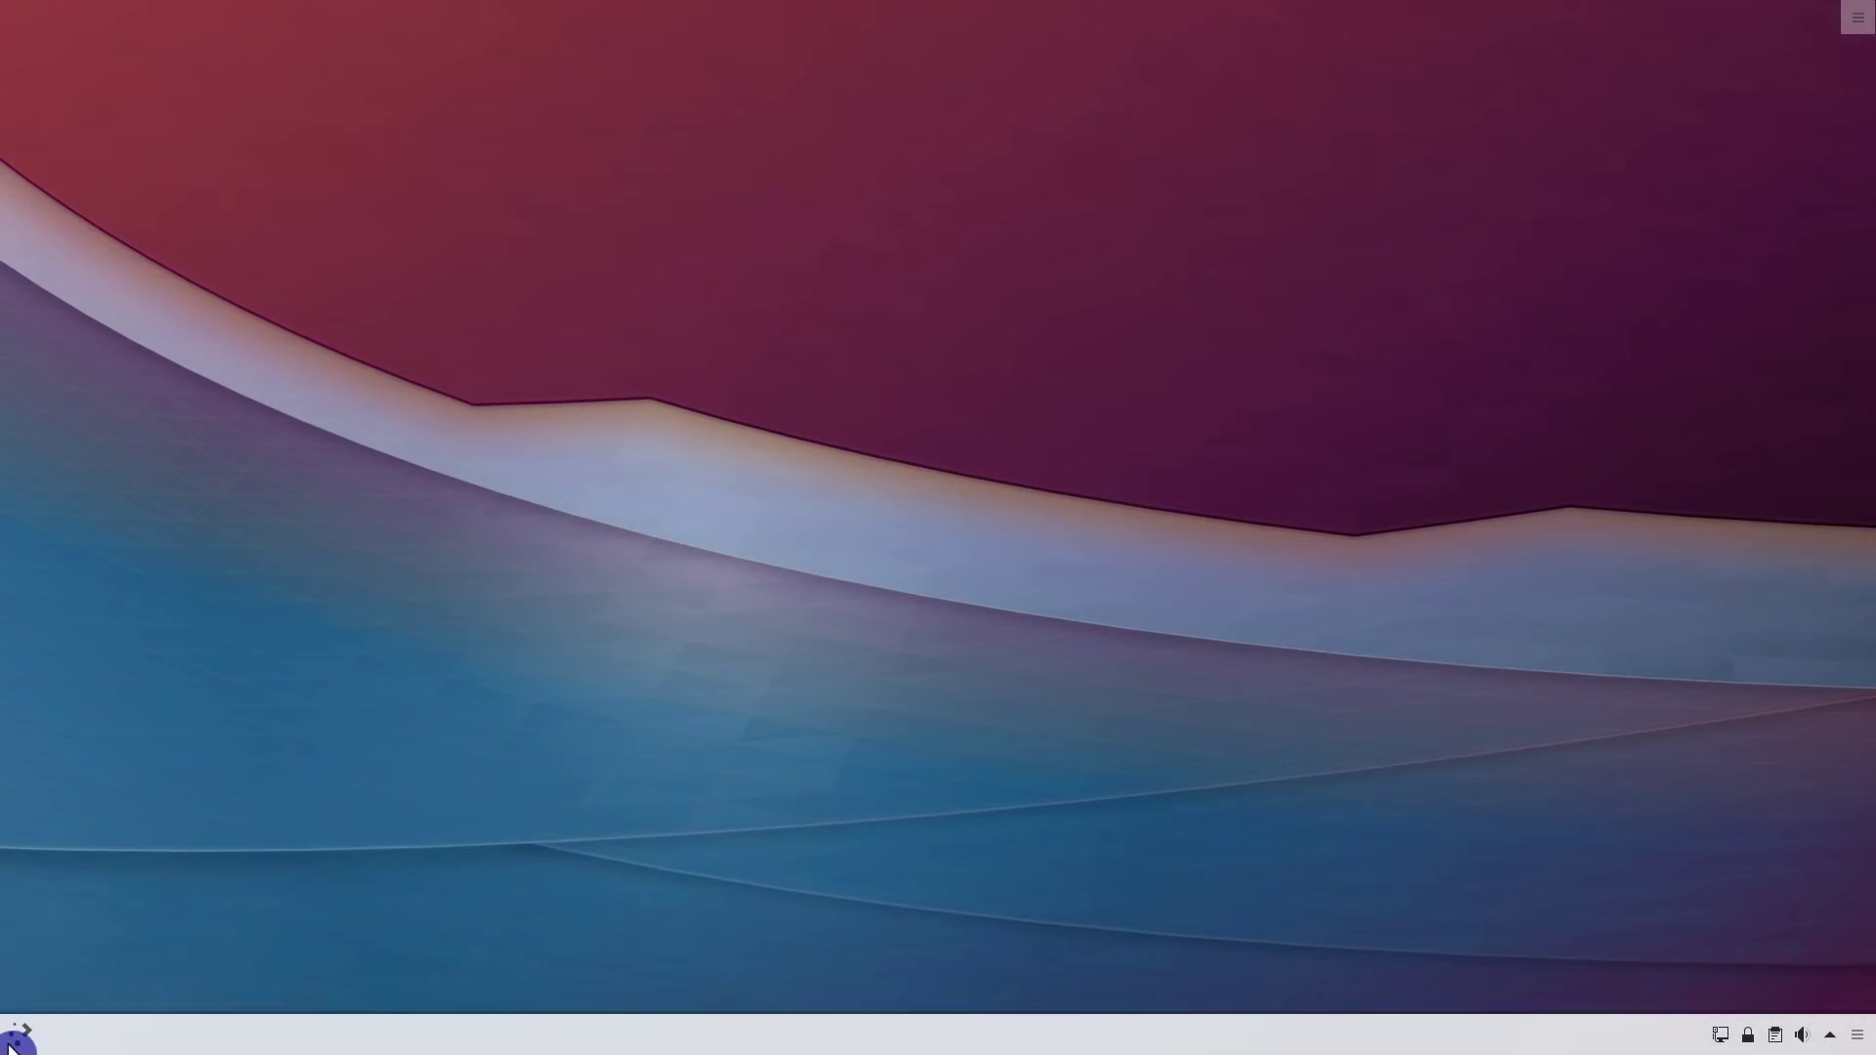
# - Switch to Discover, search for "synaptic", install Synaptic Package Manager, and close Discover
pyautogui.click(12, 1041)
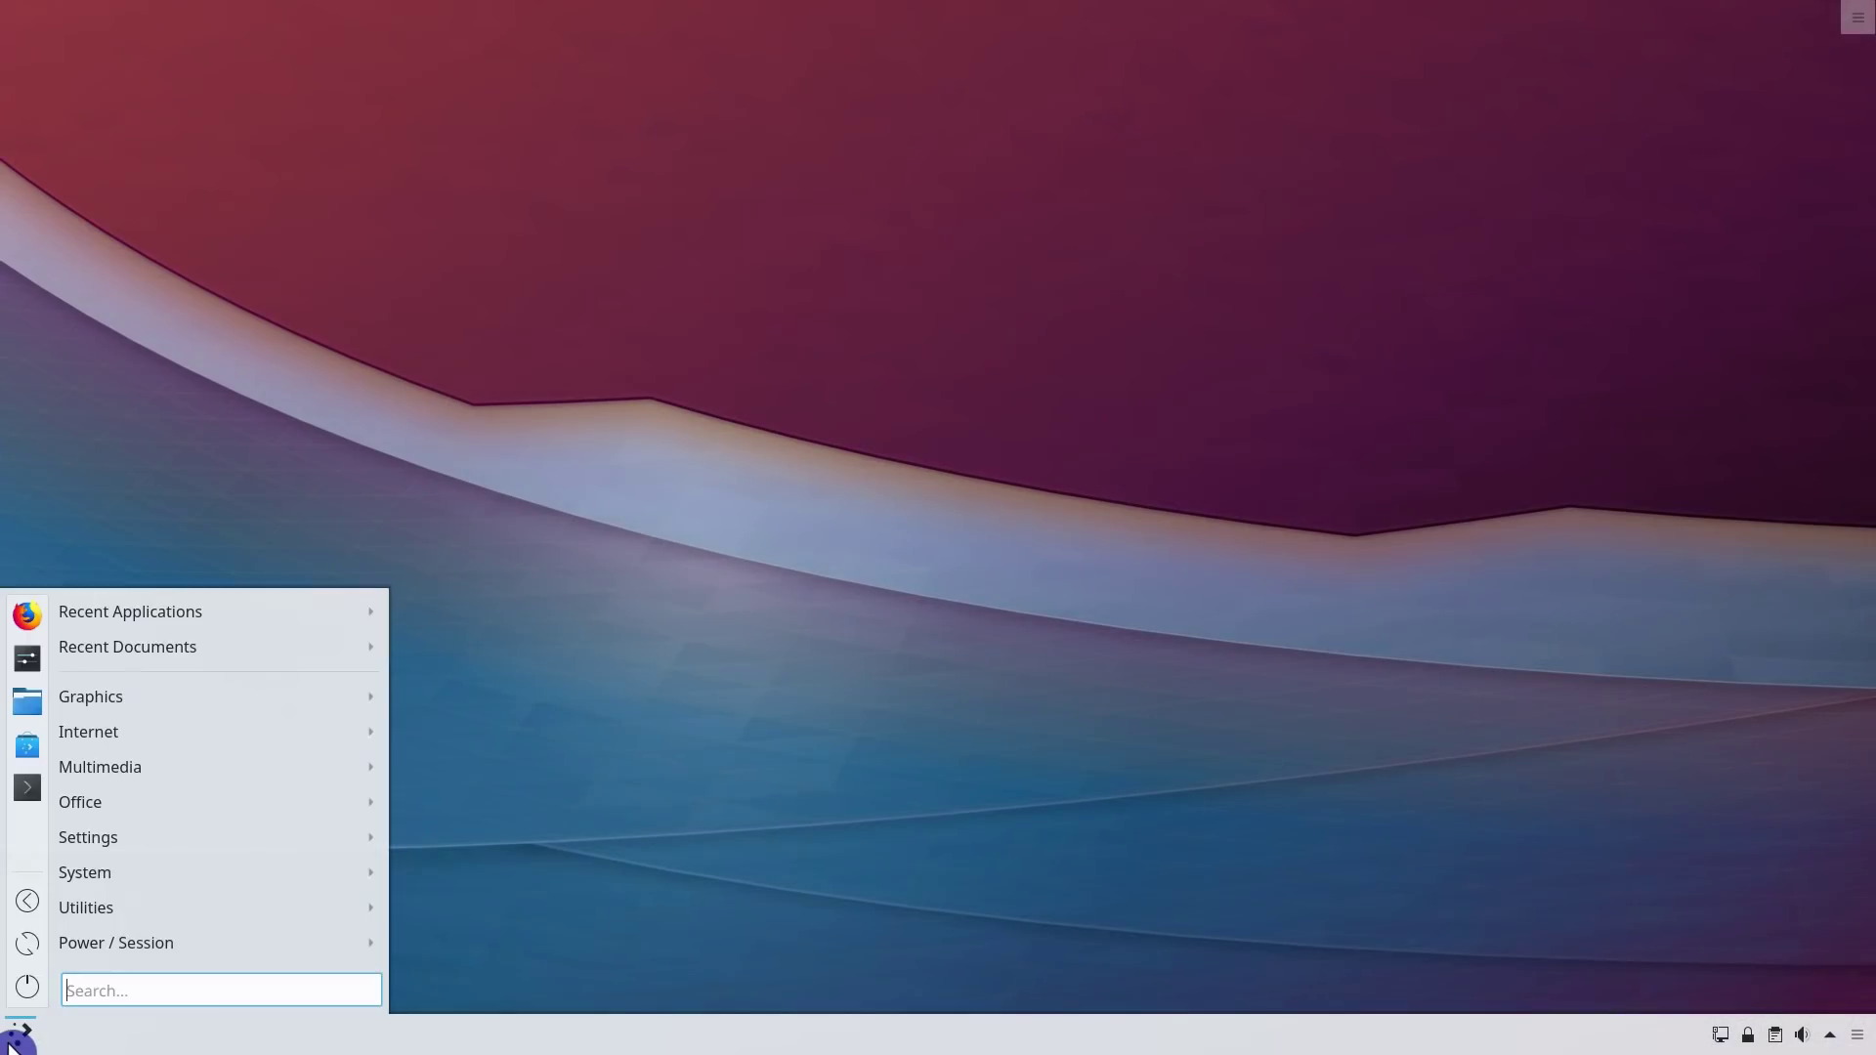
pyautogui.click(29, 767)
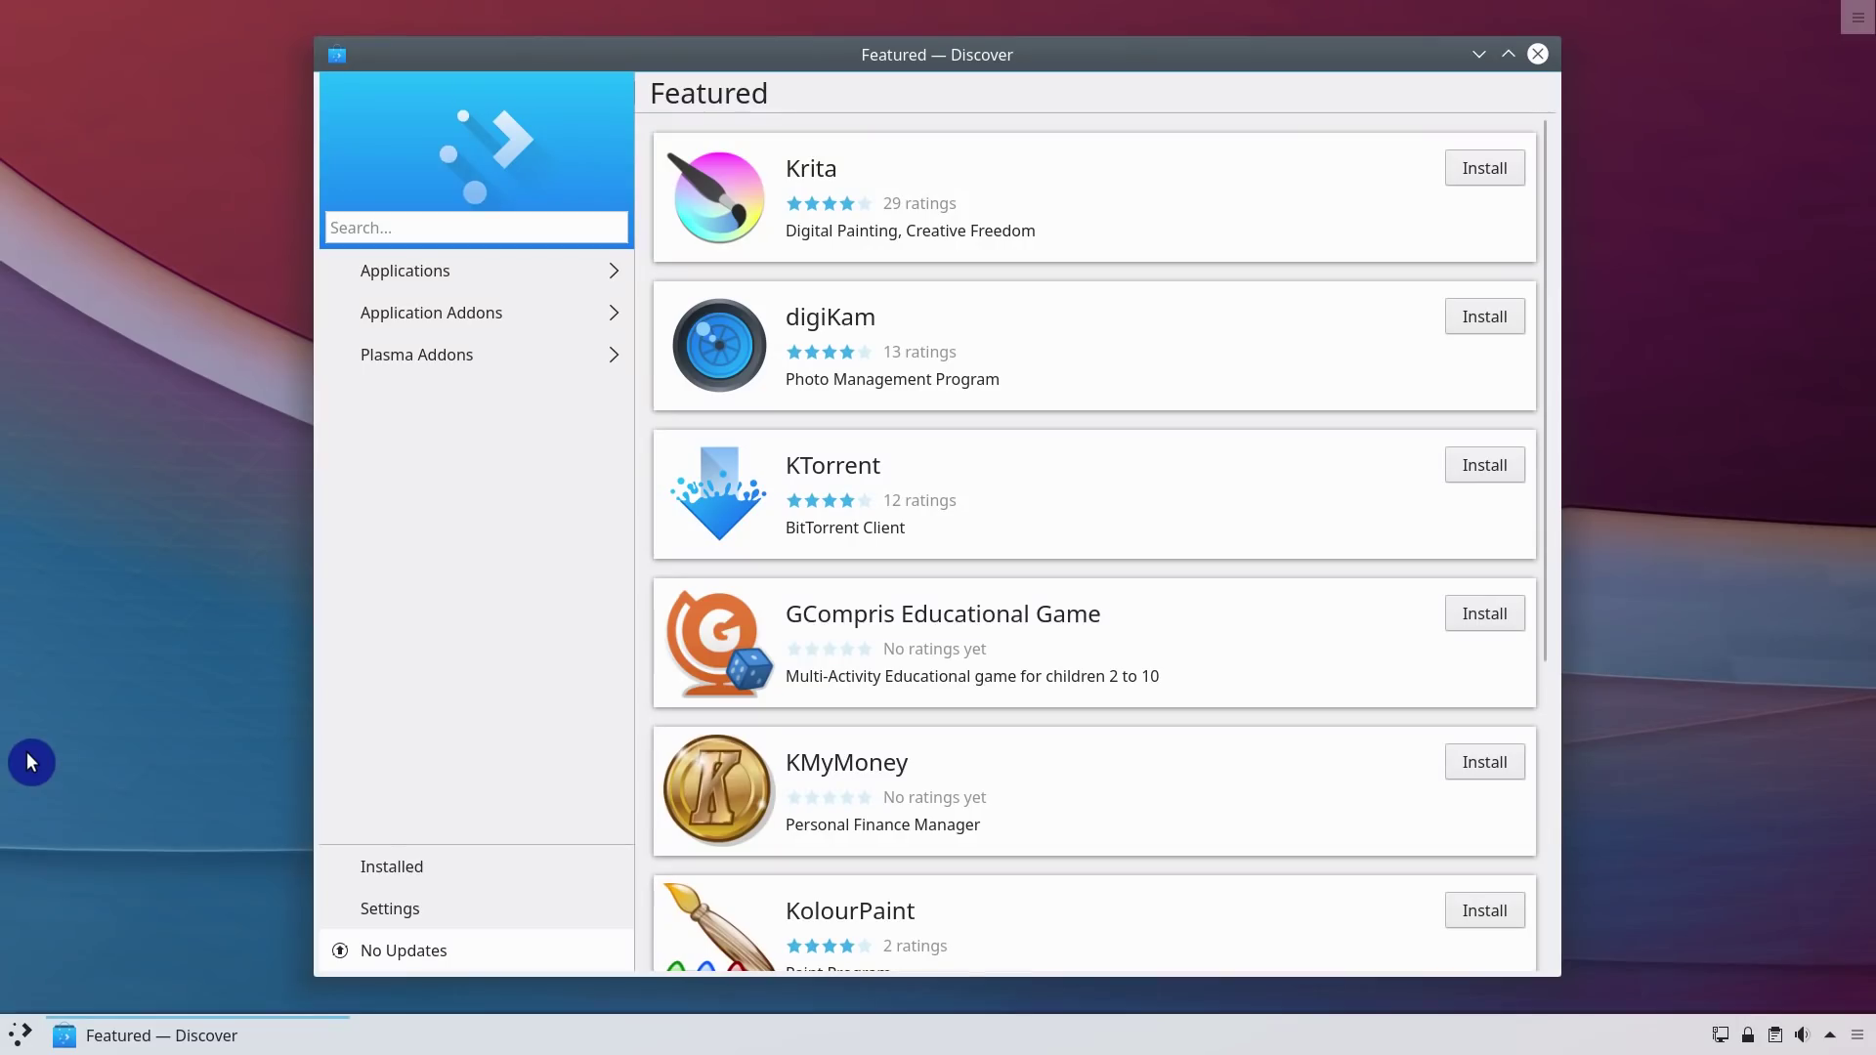
pyautogui.click(453, 232)
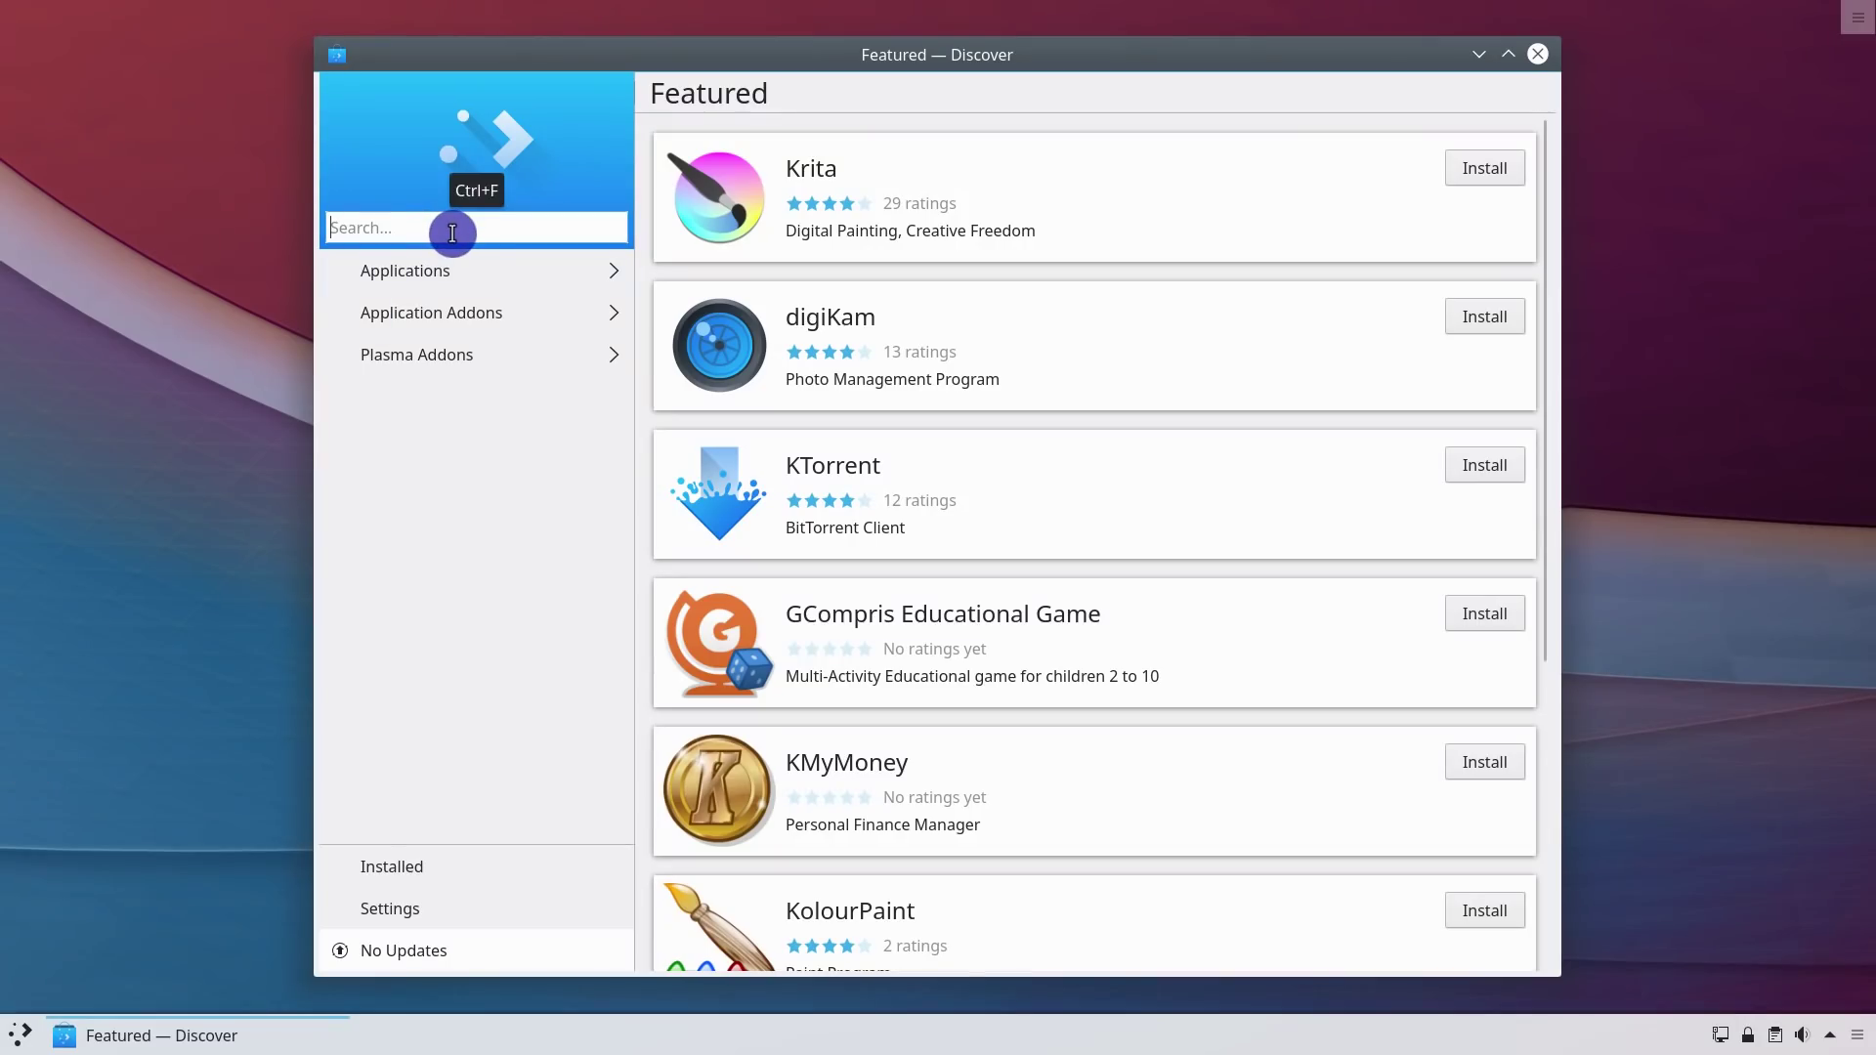
pyautogui.write('synaptic')
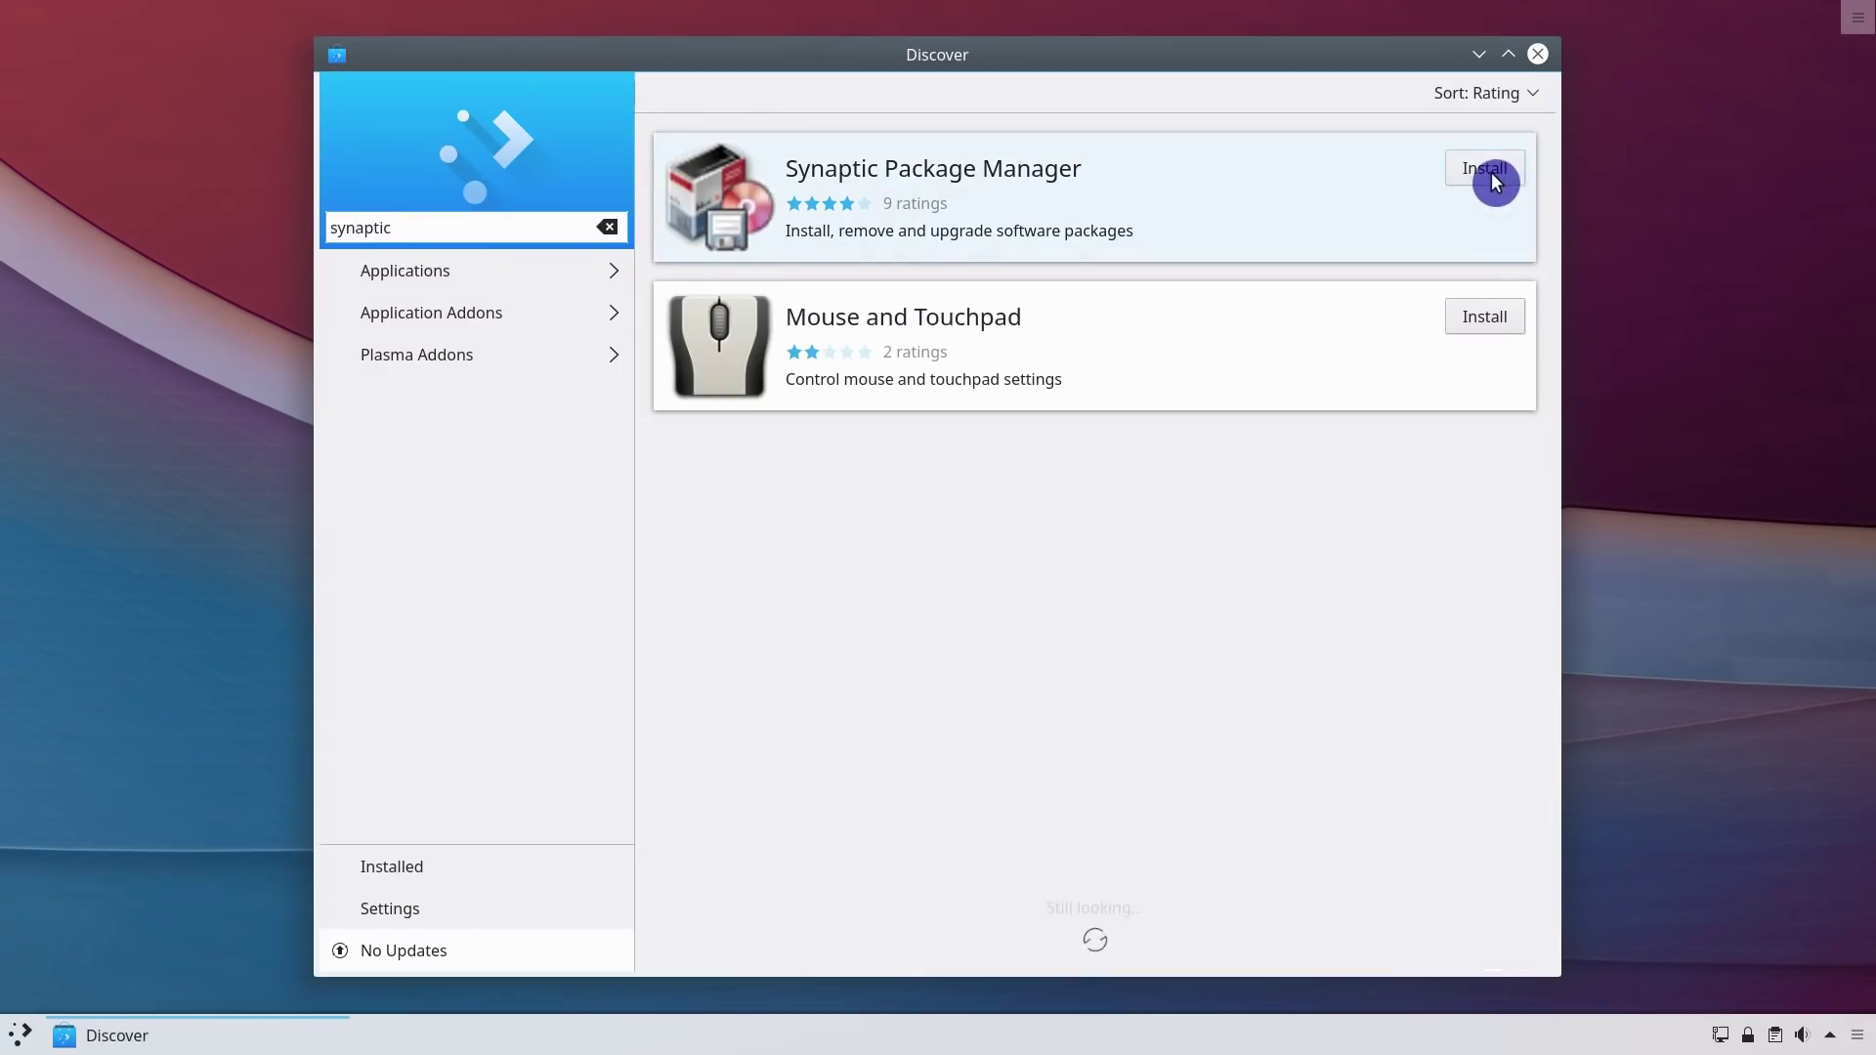
pyautogui.click(1489, 172)
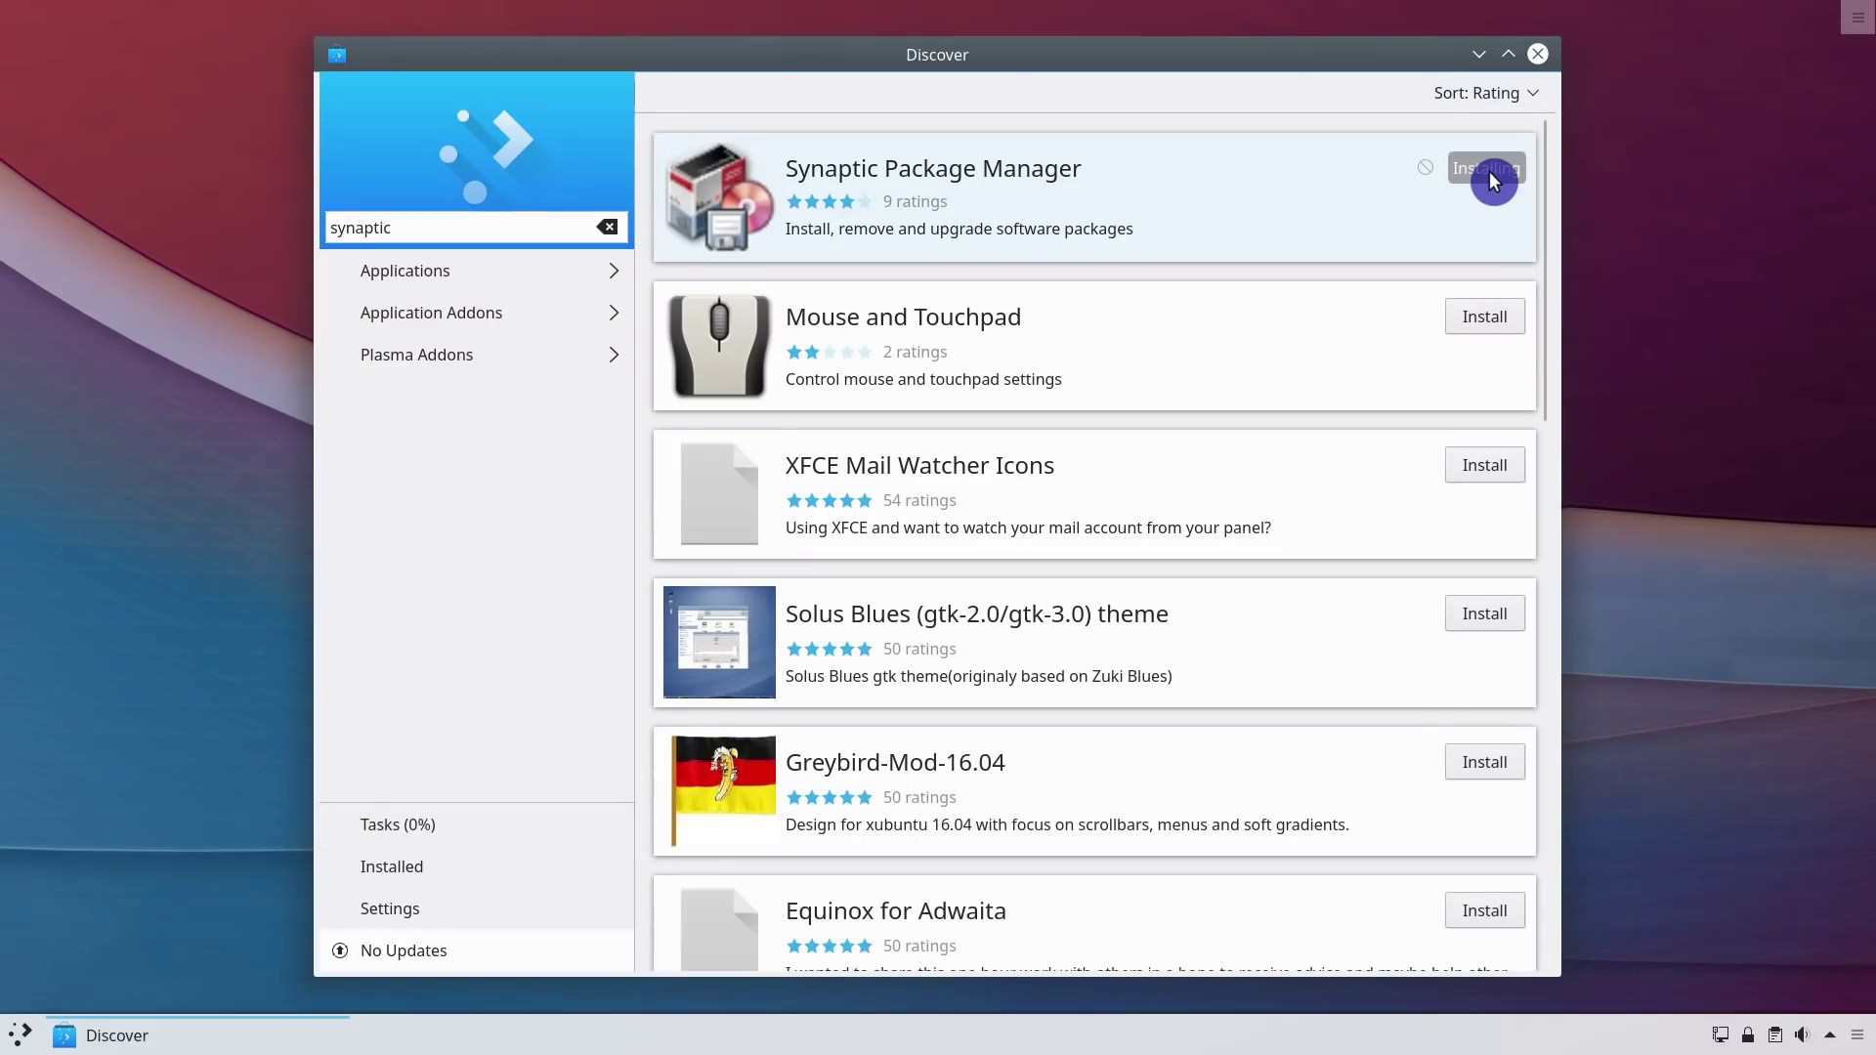
pyautogui.press('Return')
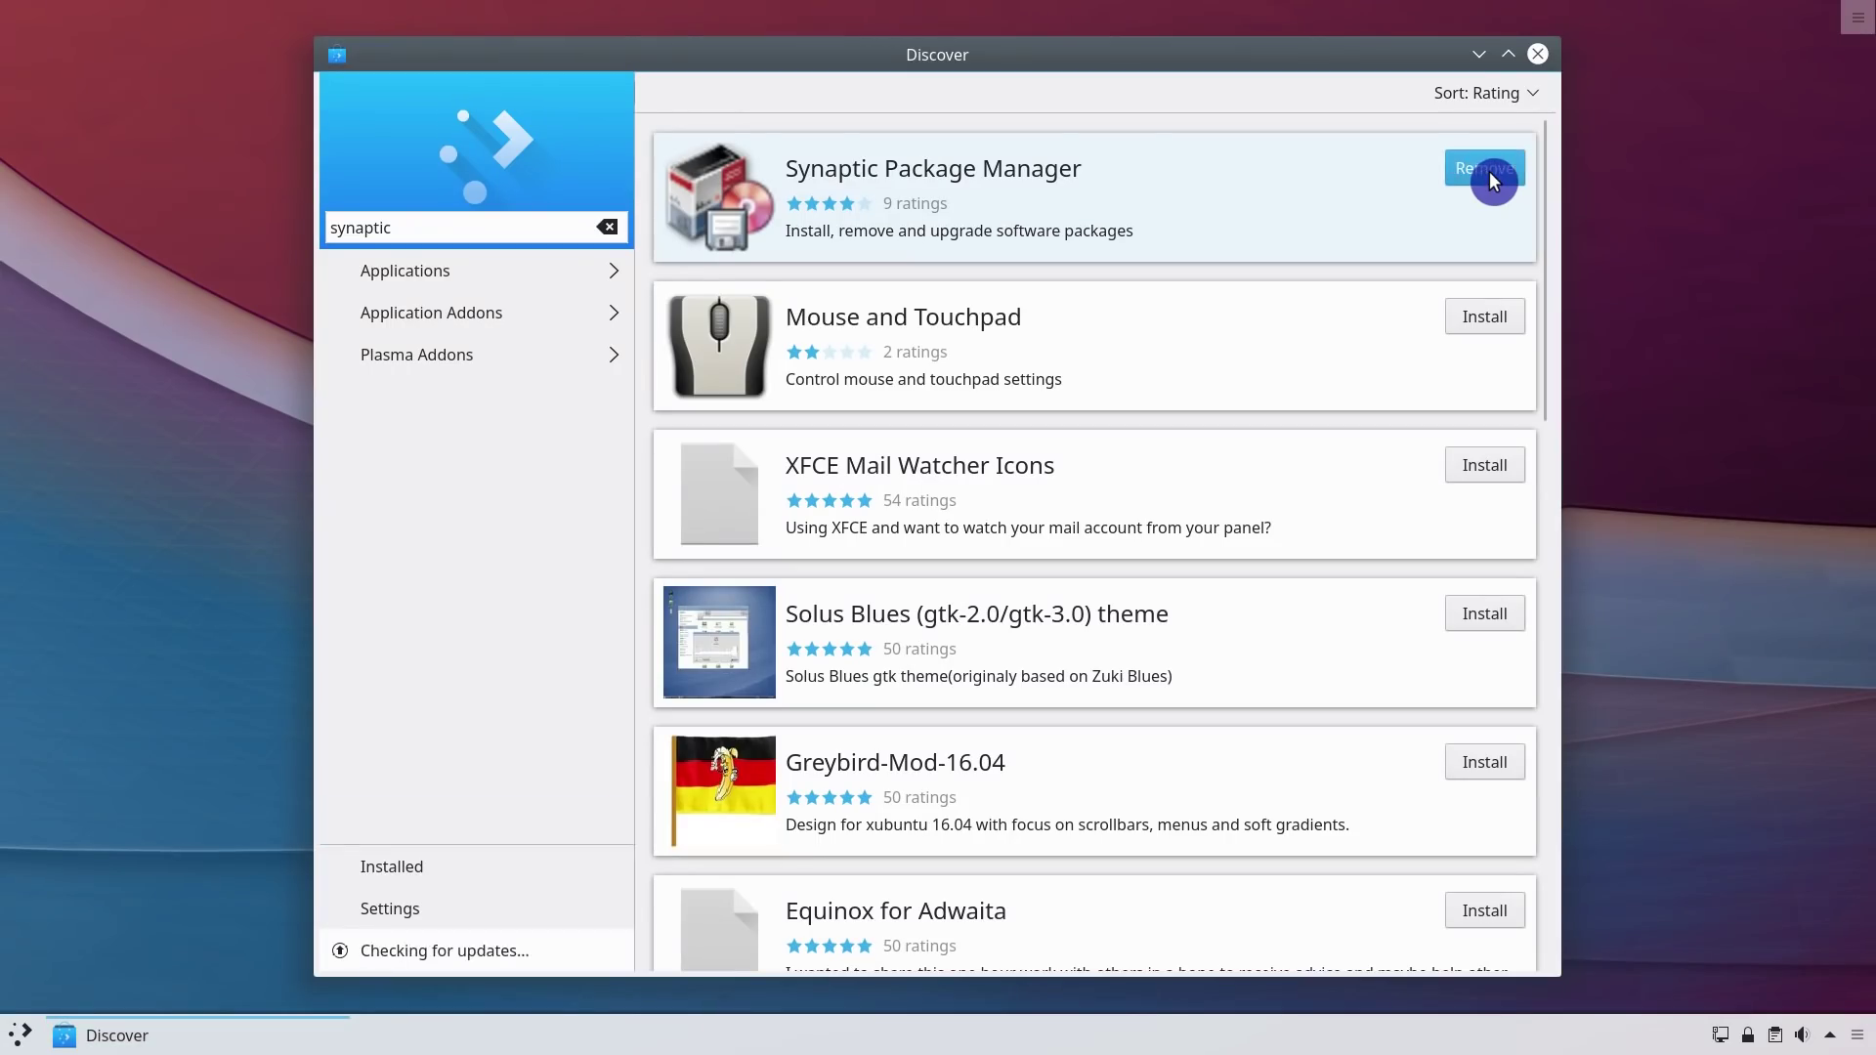
pyautogui.click(1537, 53)
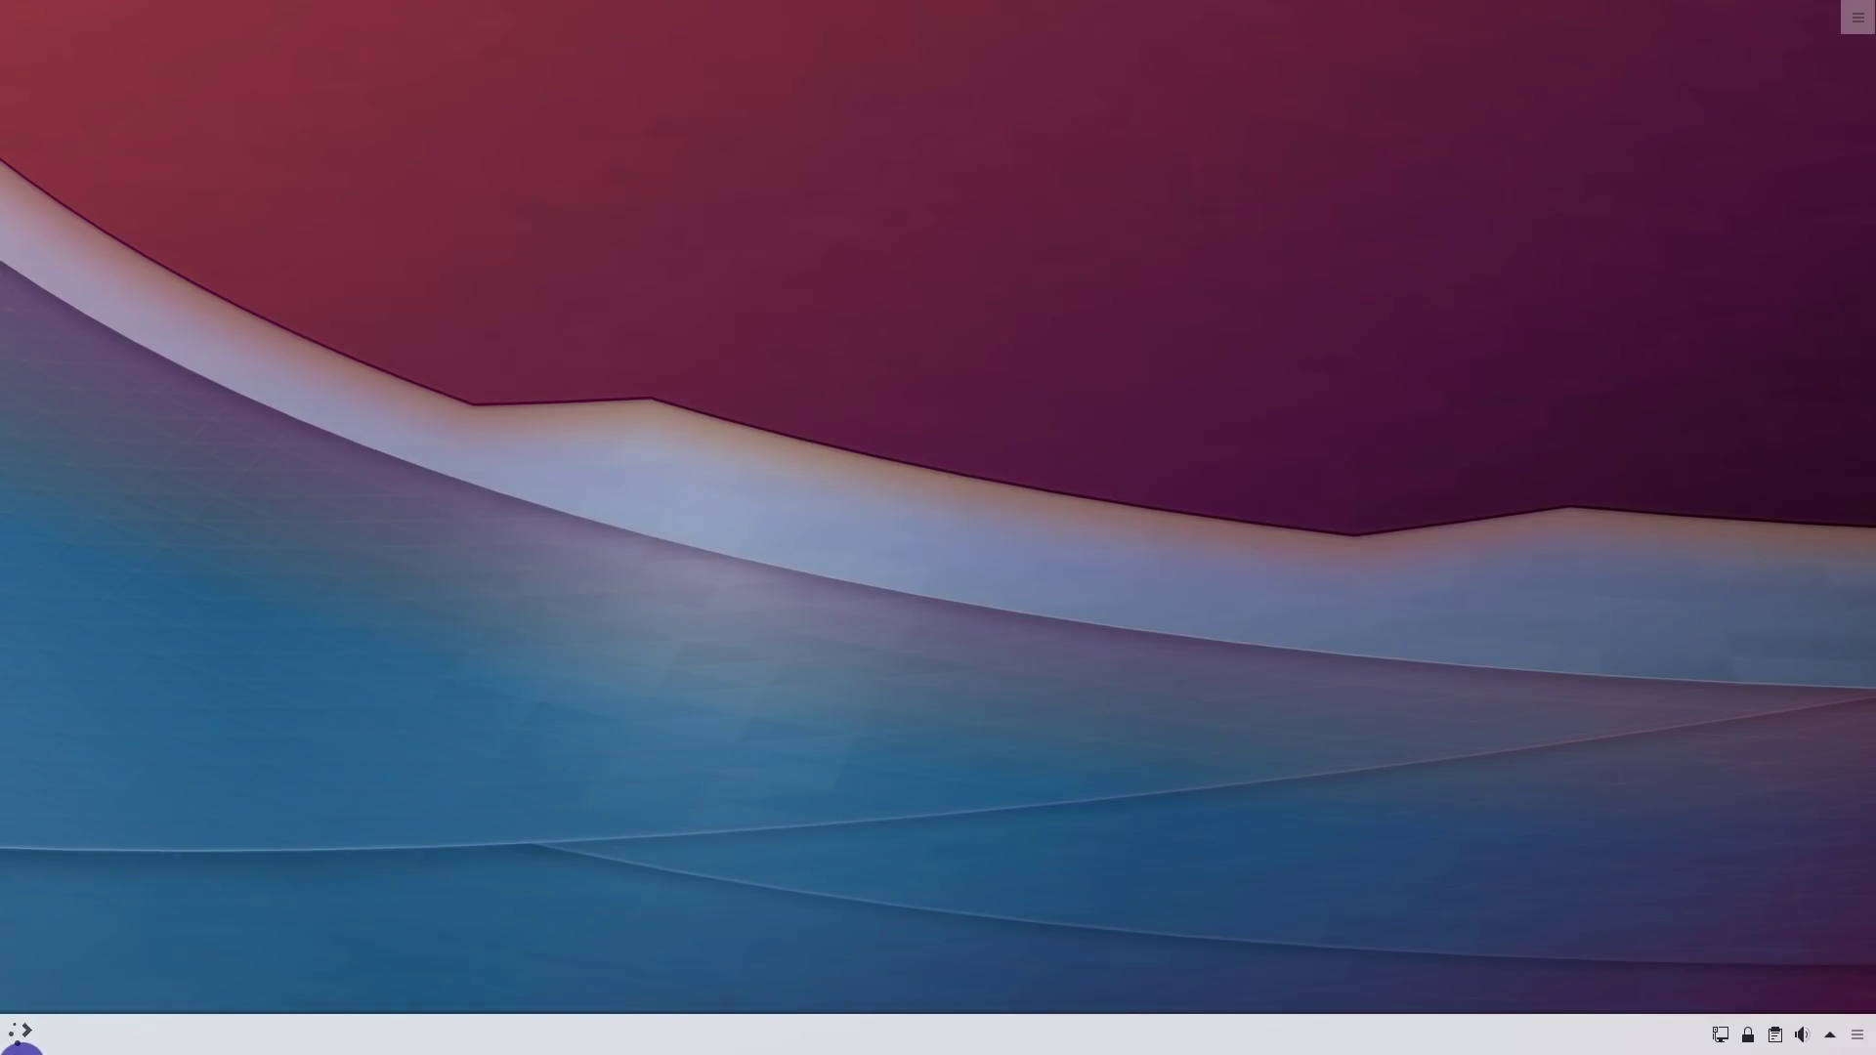
# - Search the application launcher for "syna", add Synaptic Package Manager to the favorites, and remove Discover from them
pyautogui.click(19, 1034)
pyautogui.write('syna')
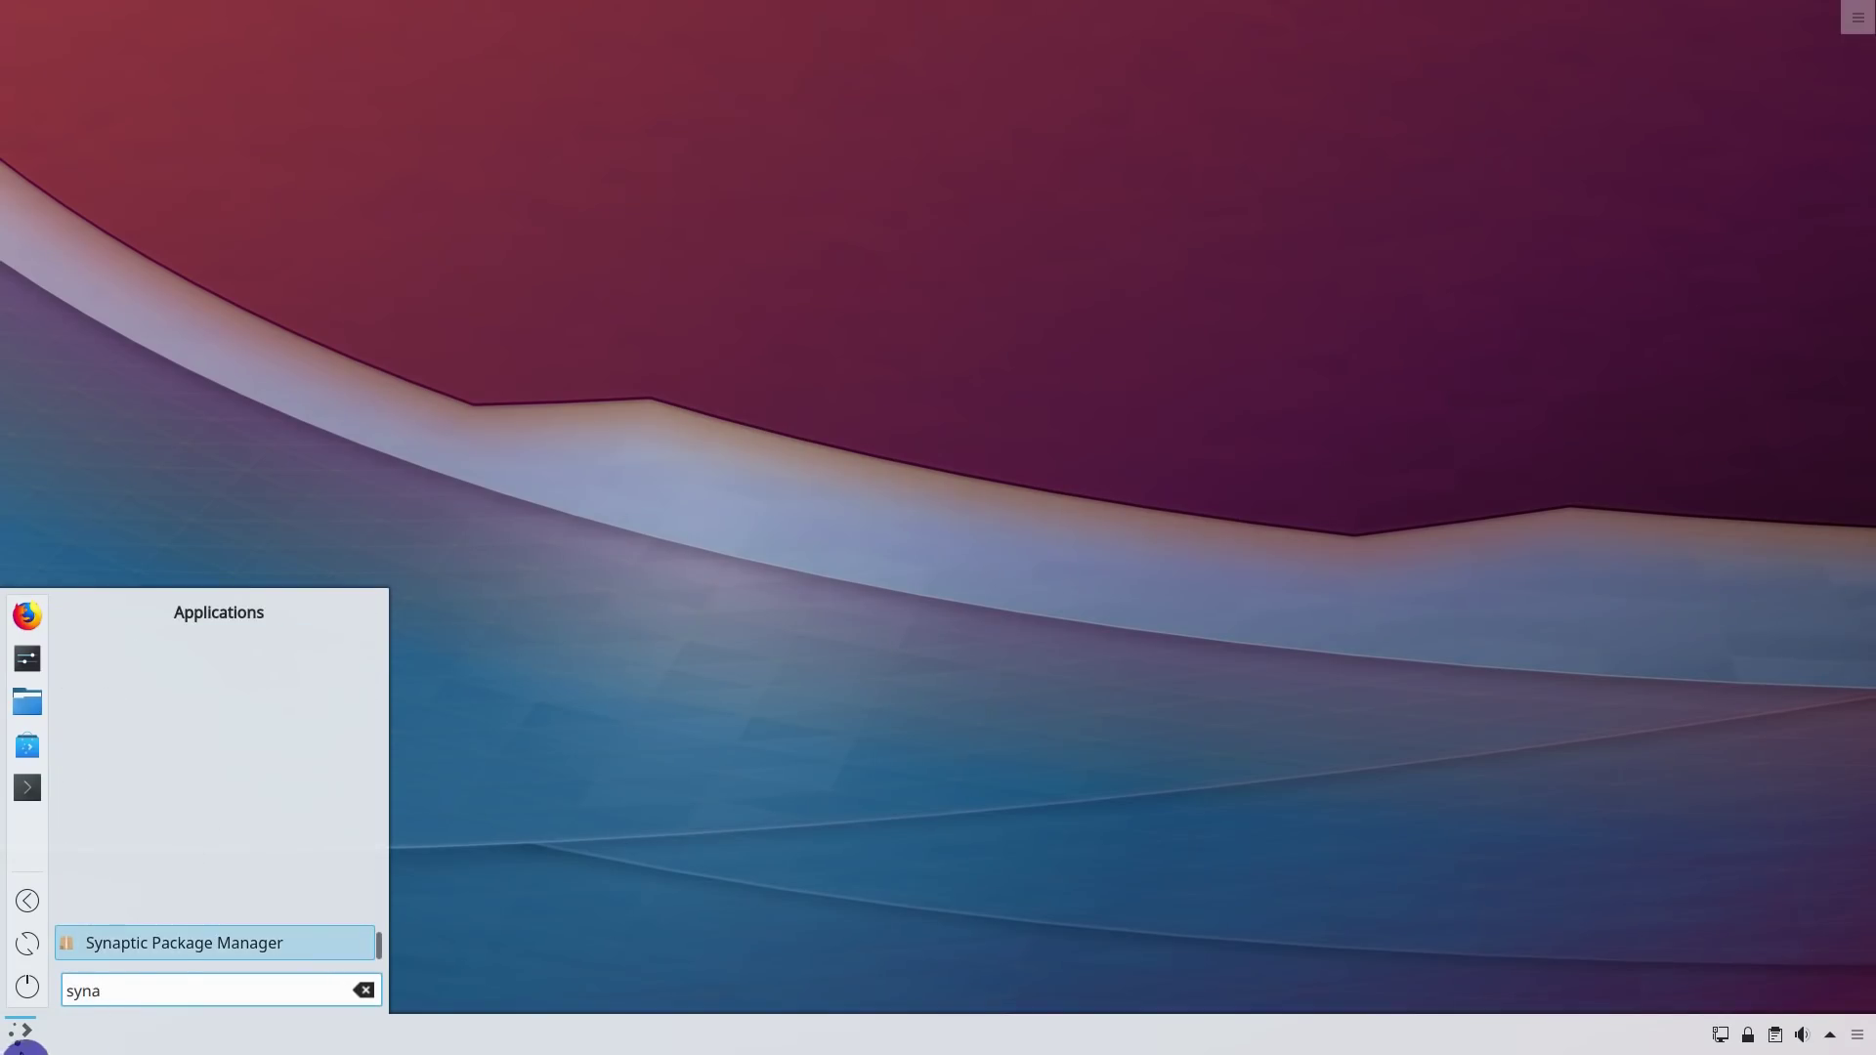
pyautogui.click(157, 944)
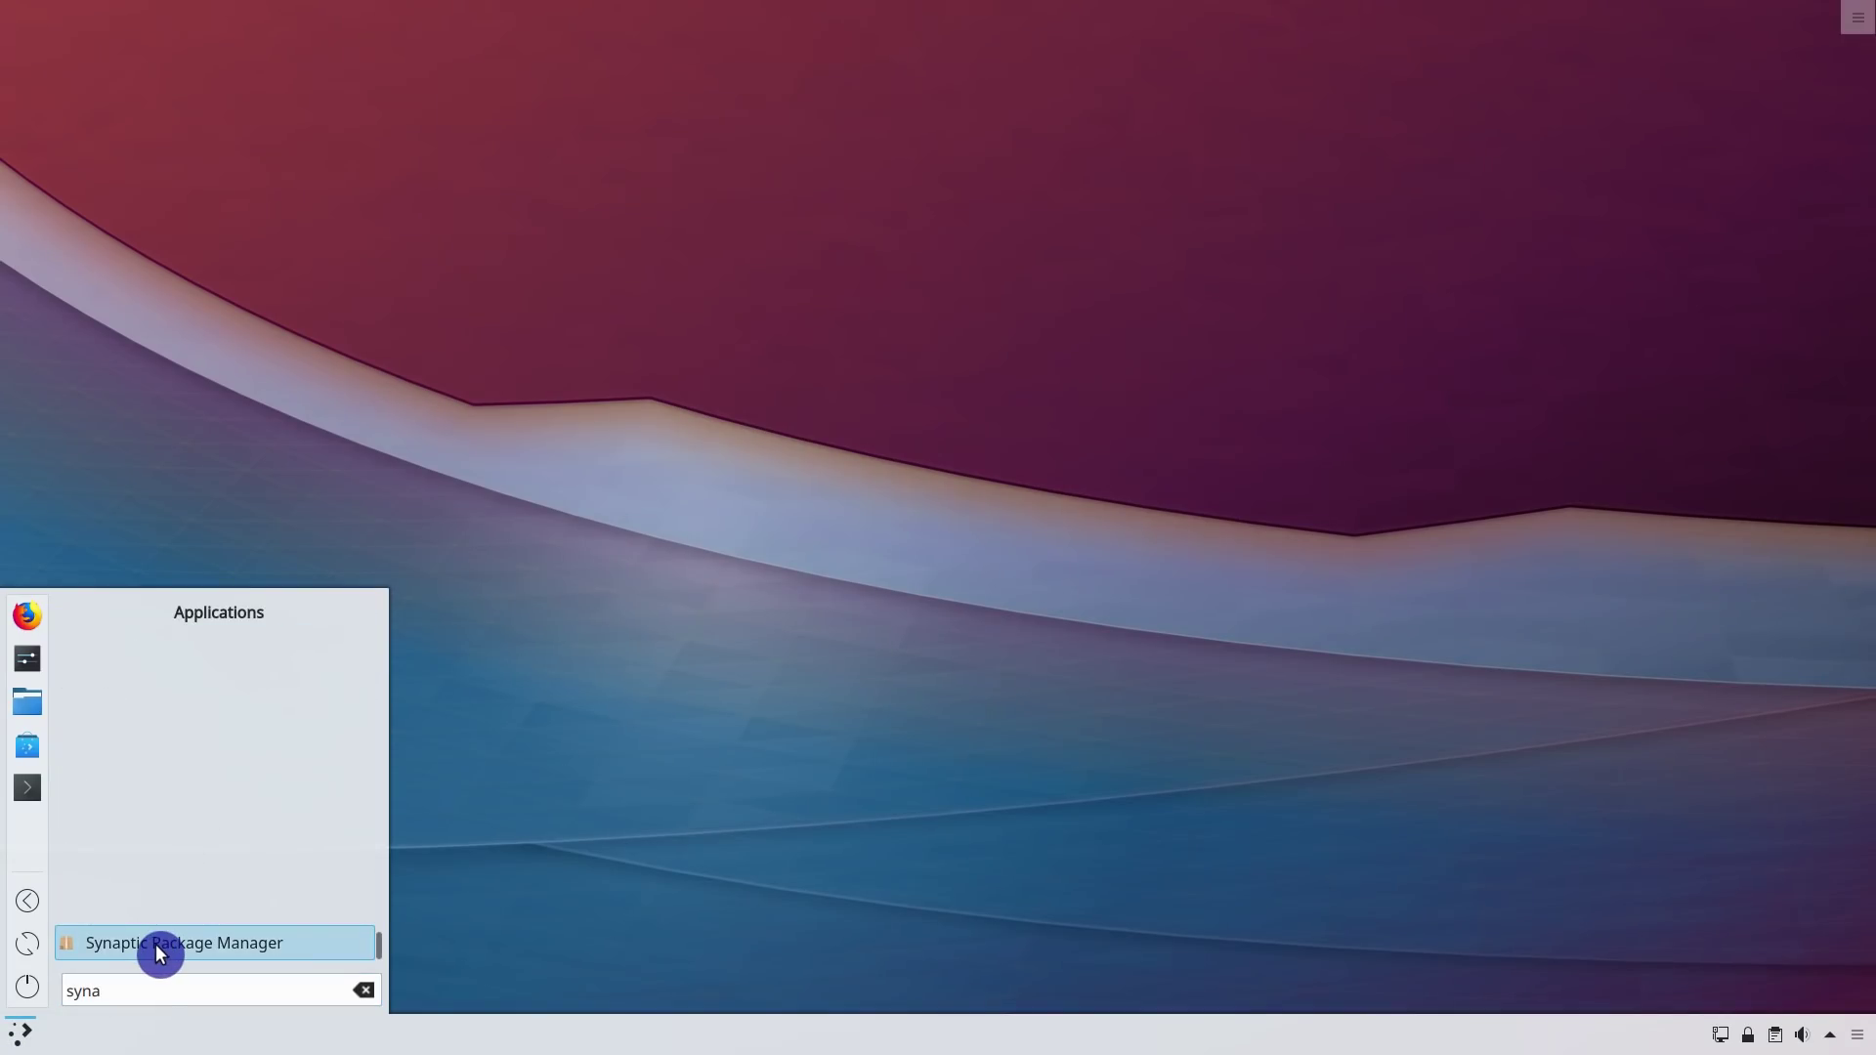
pyautogui.rightClick(155, 944)
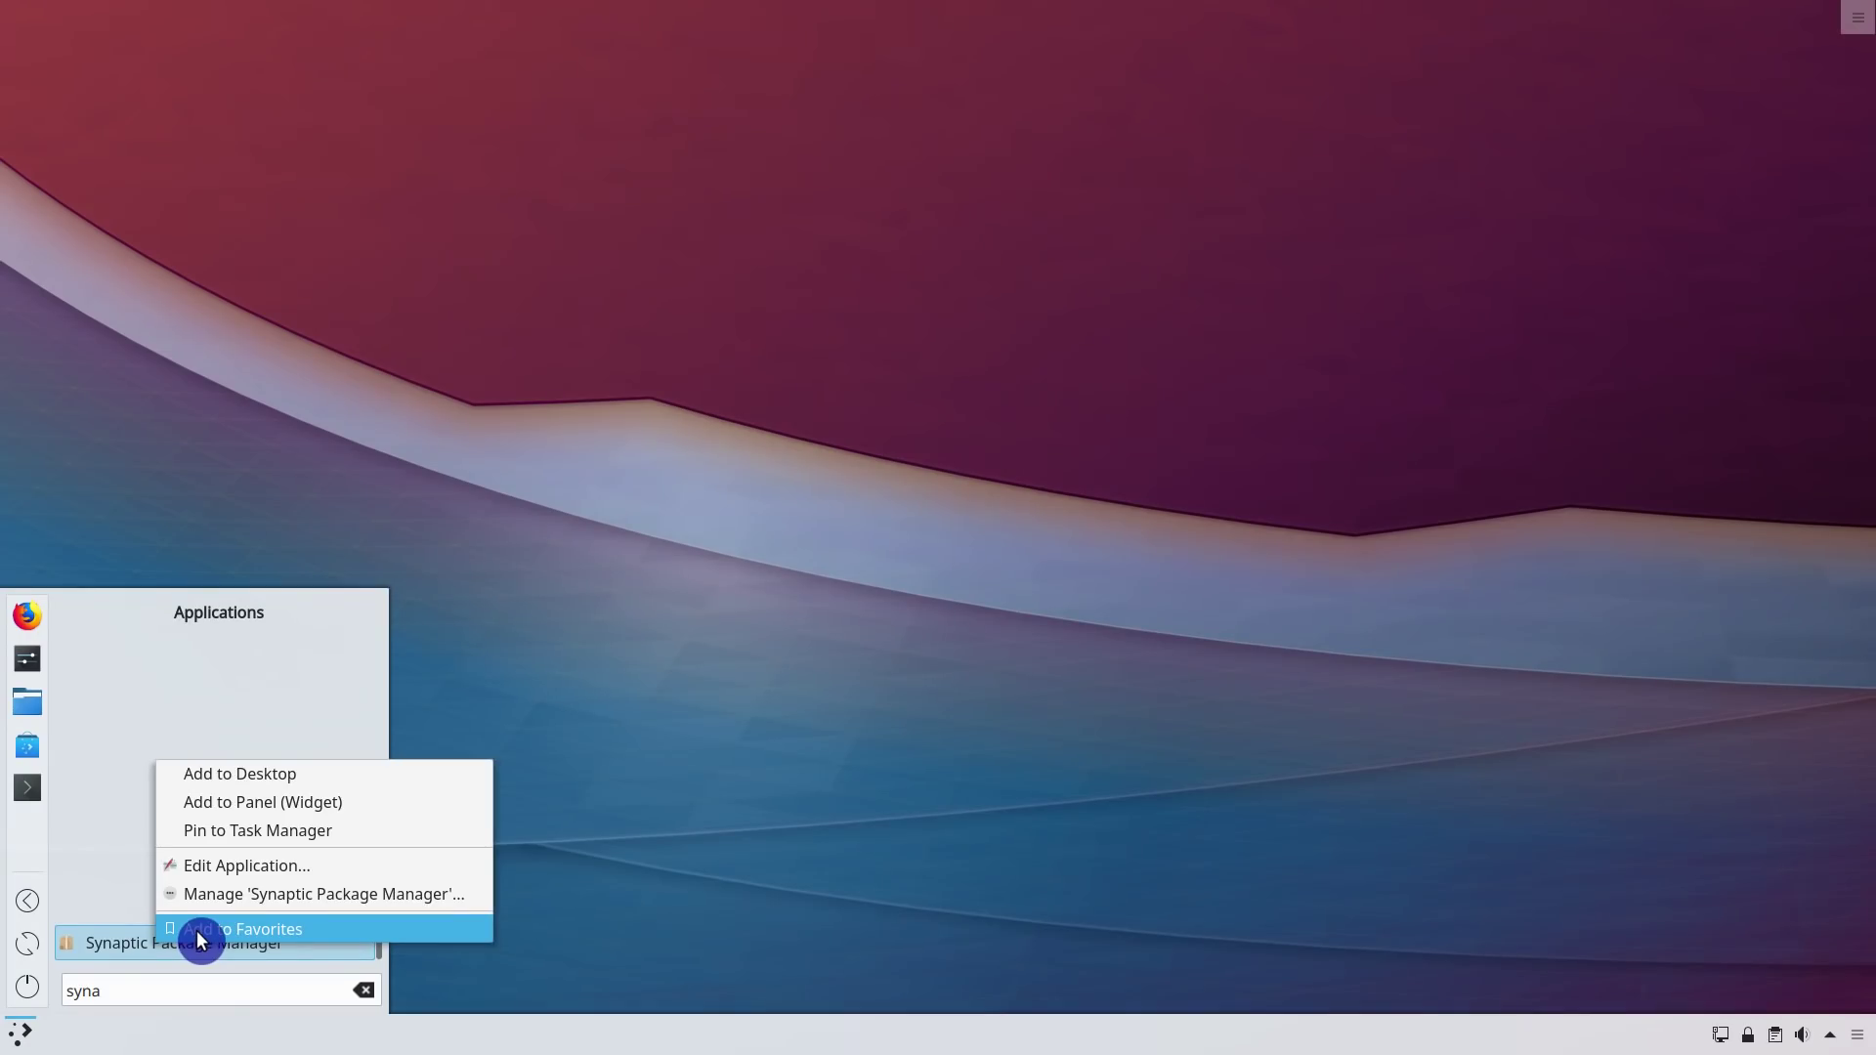
pyautogui.click(196, 930)
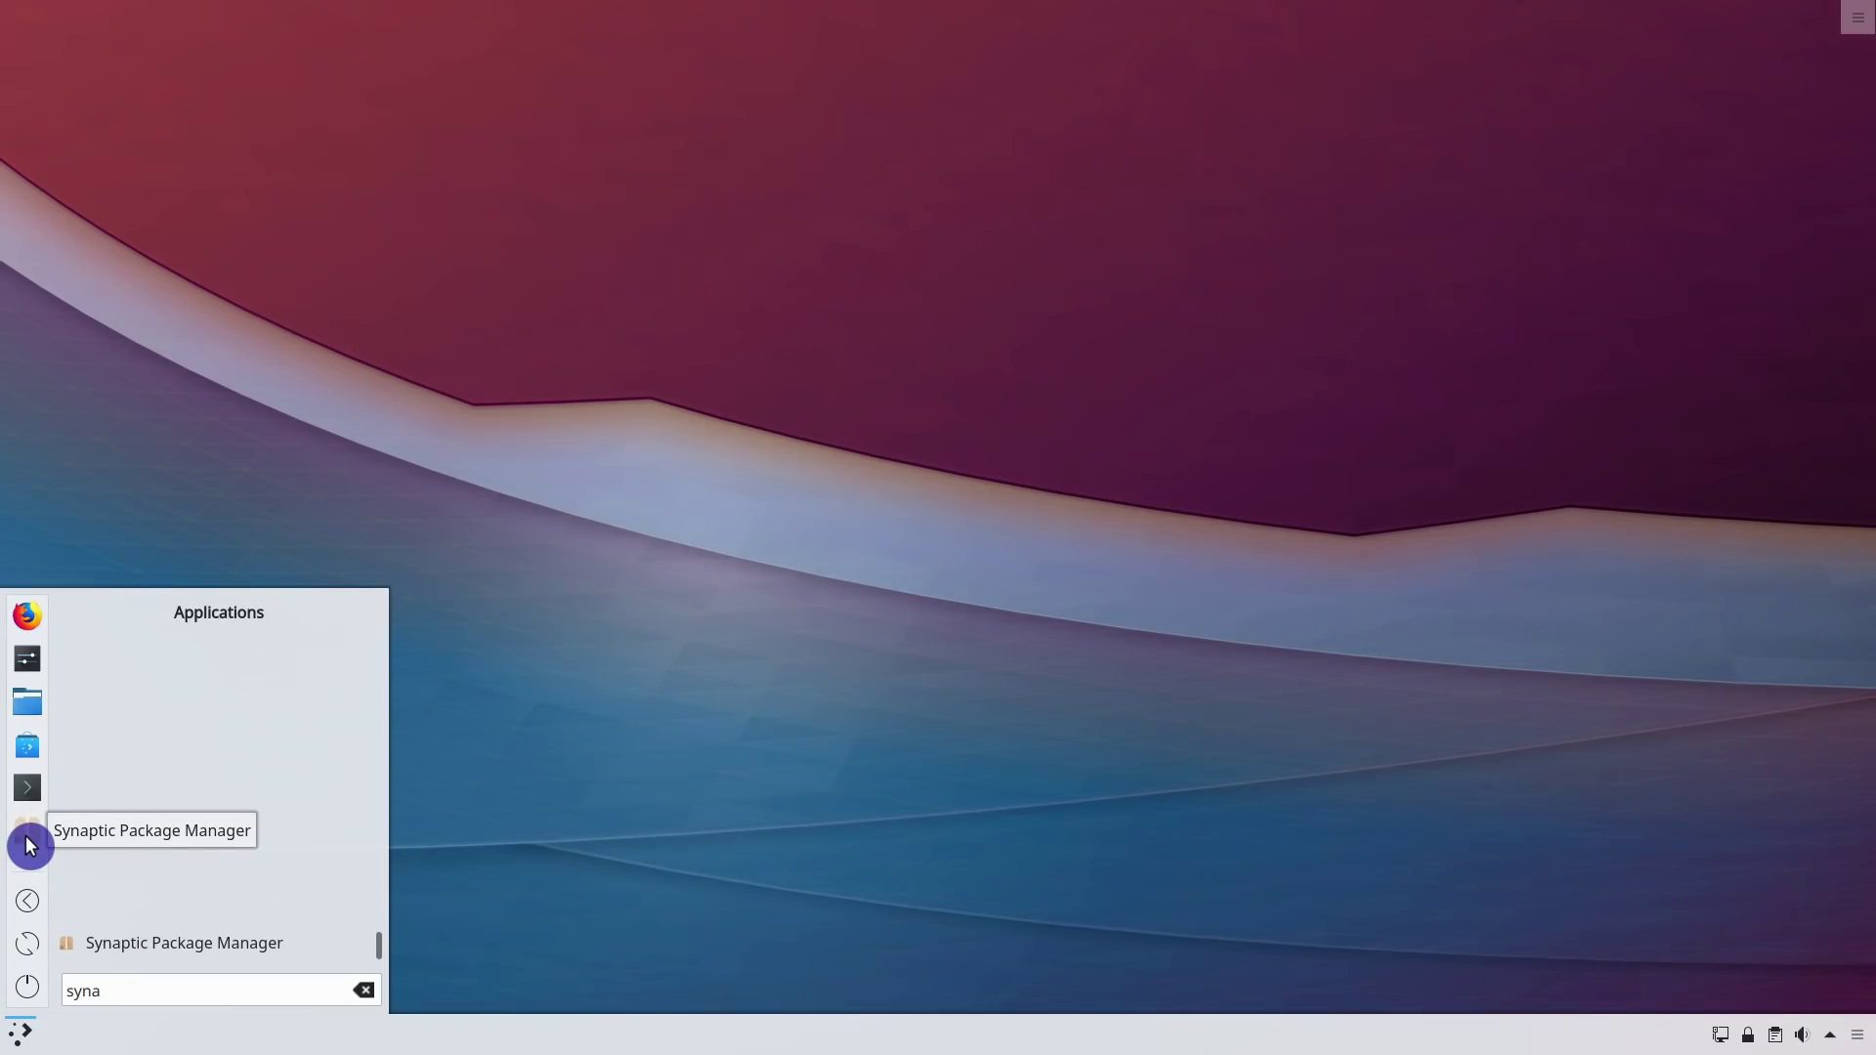
pyautogui.rightClick(31, 748)
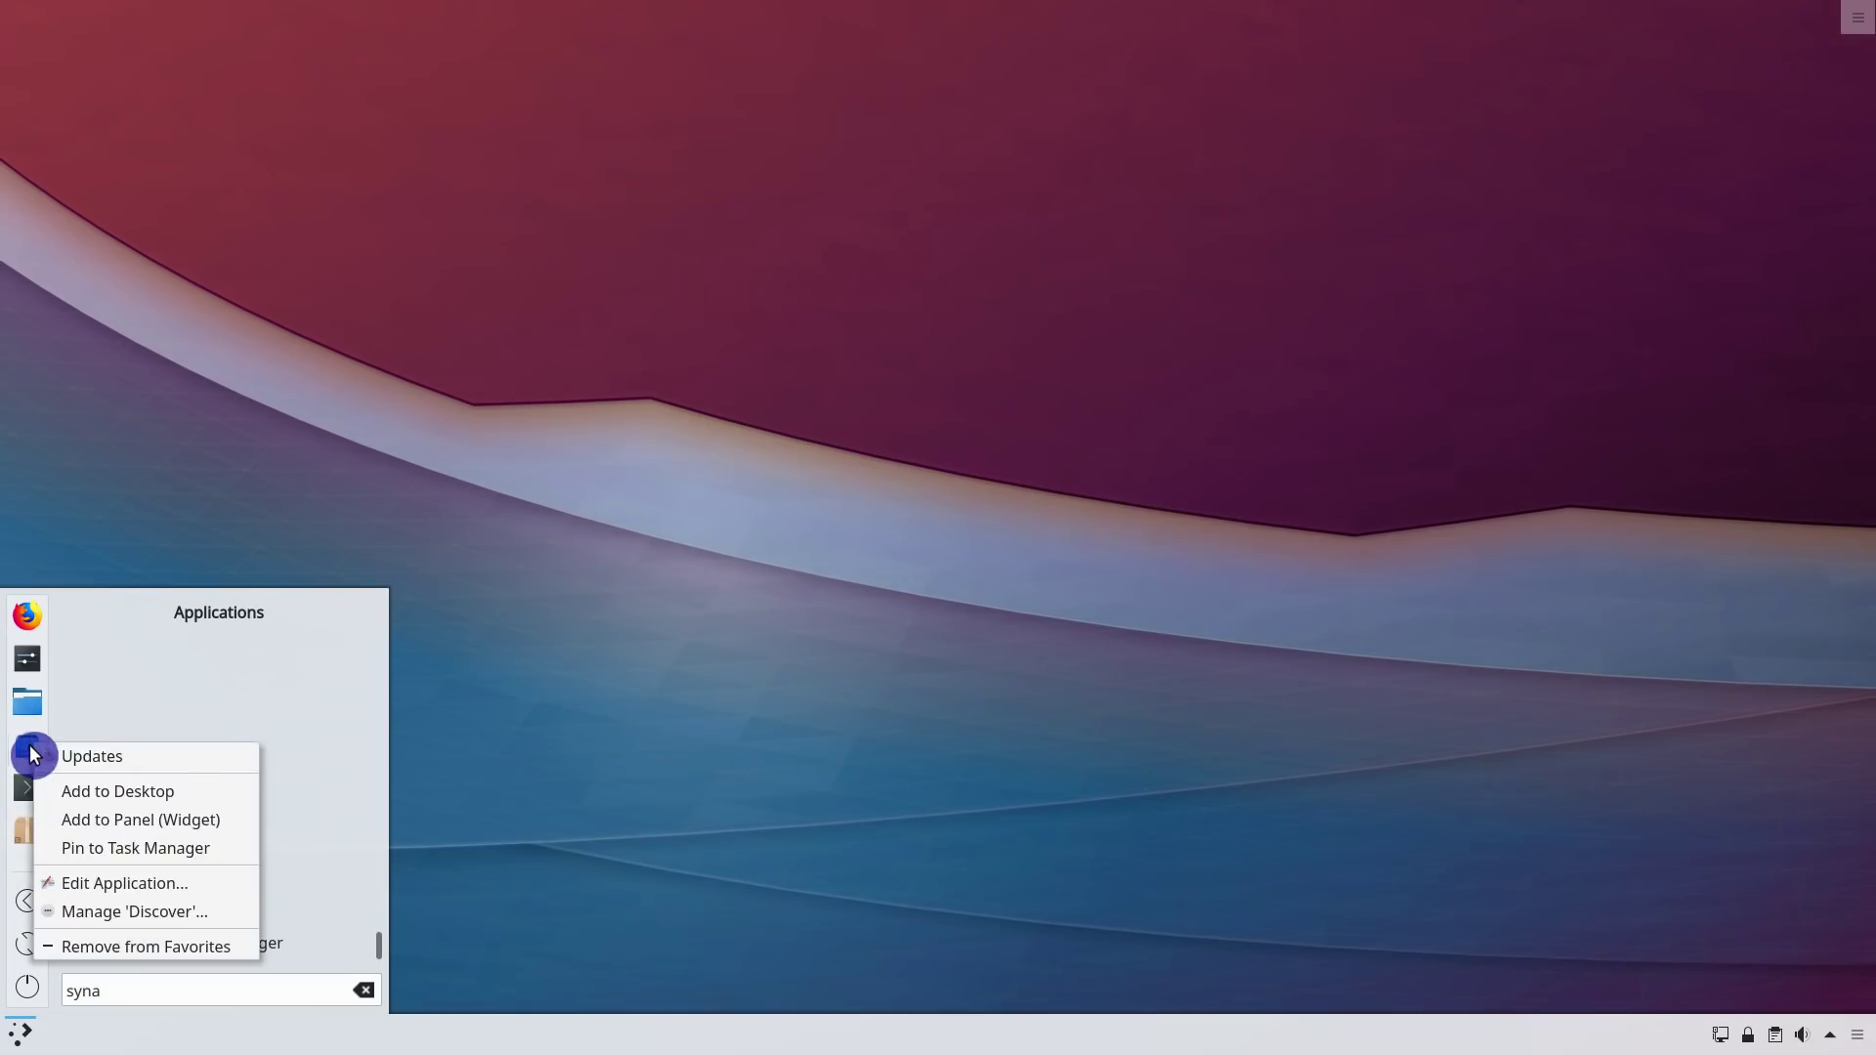
pyautogui.click(84, 946)
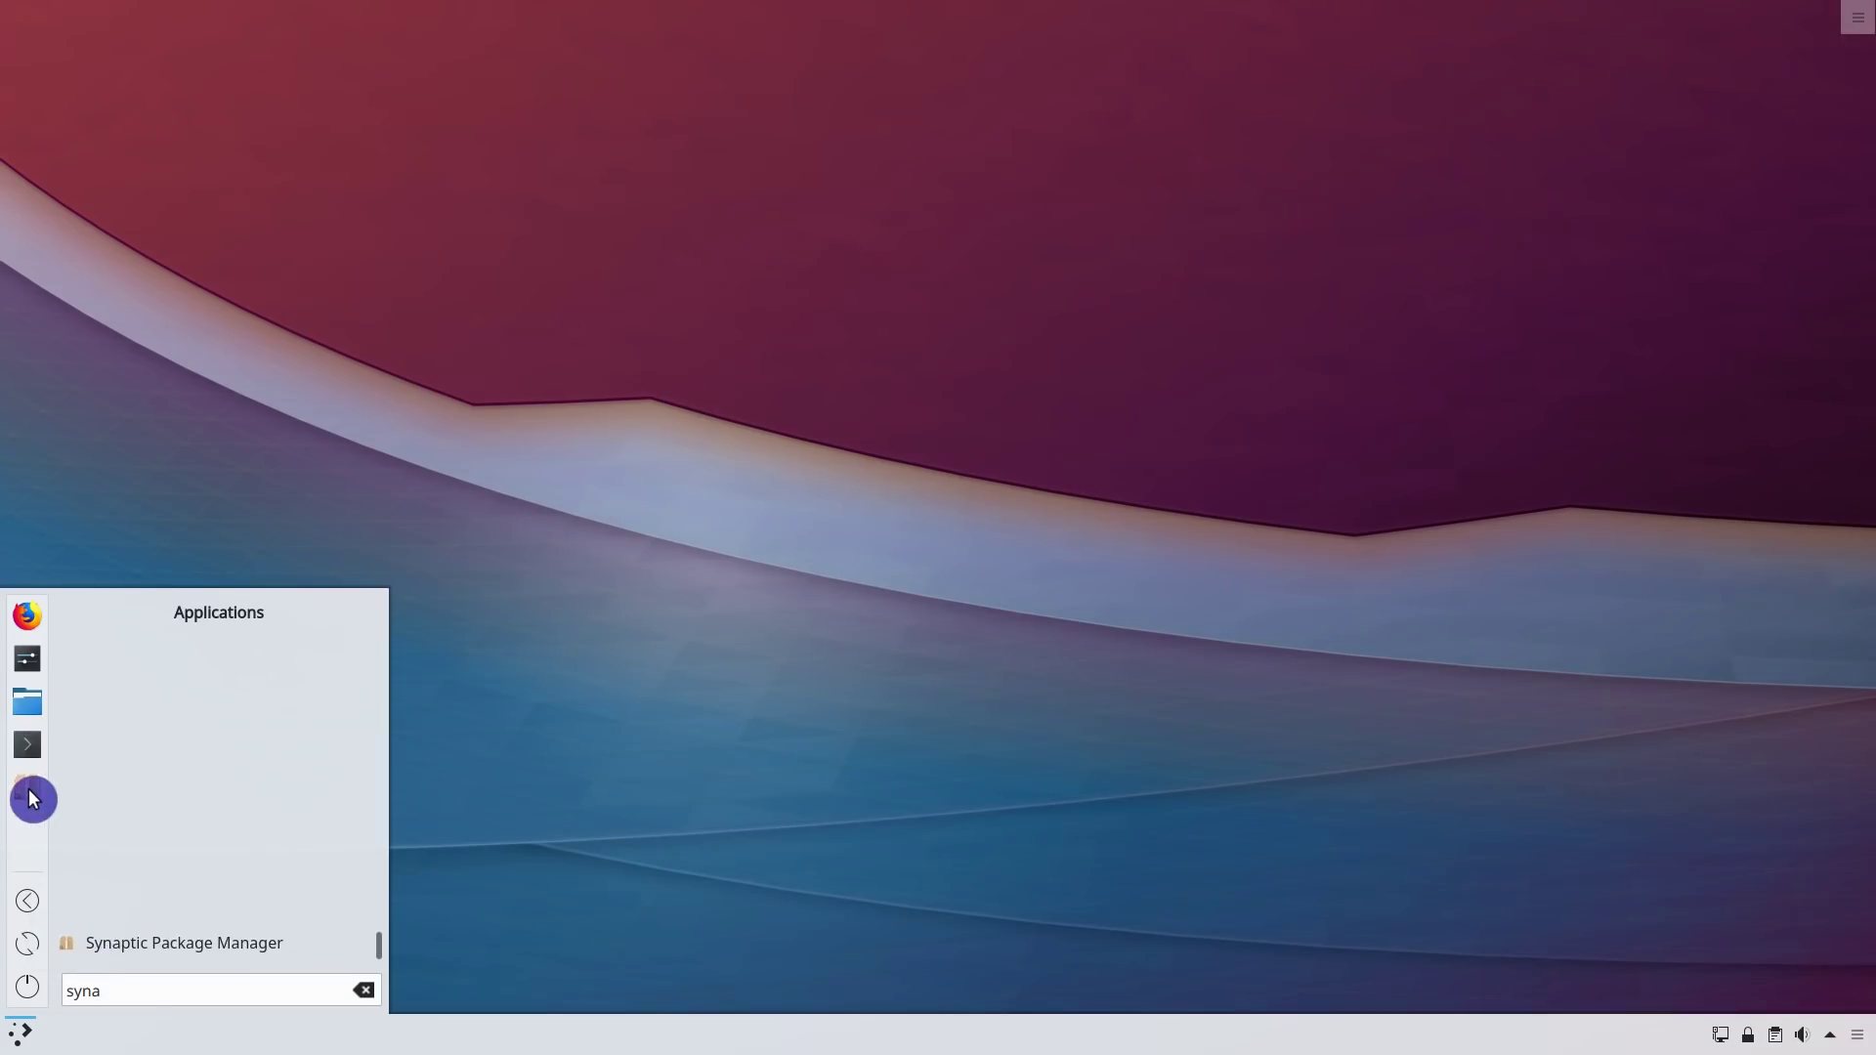
# - Launch Synaptic Package Manager from the launcher favorites and authenticate with the account password
pyautogui.click(32, 799)
pyautogui.write('••••••')
pyautogui.press('Return')
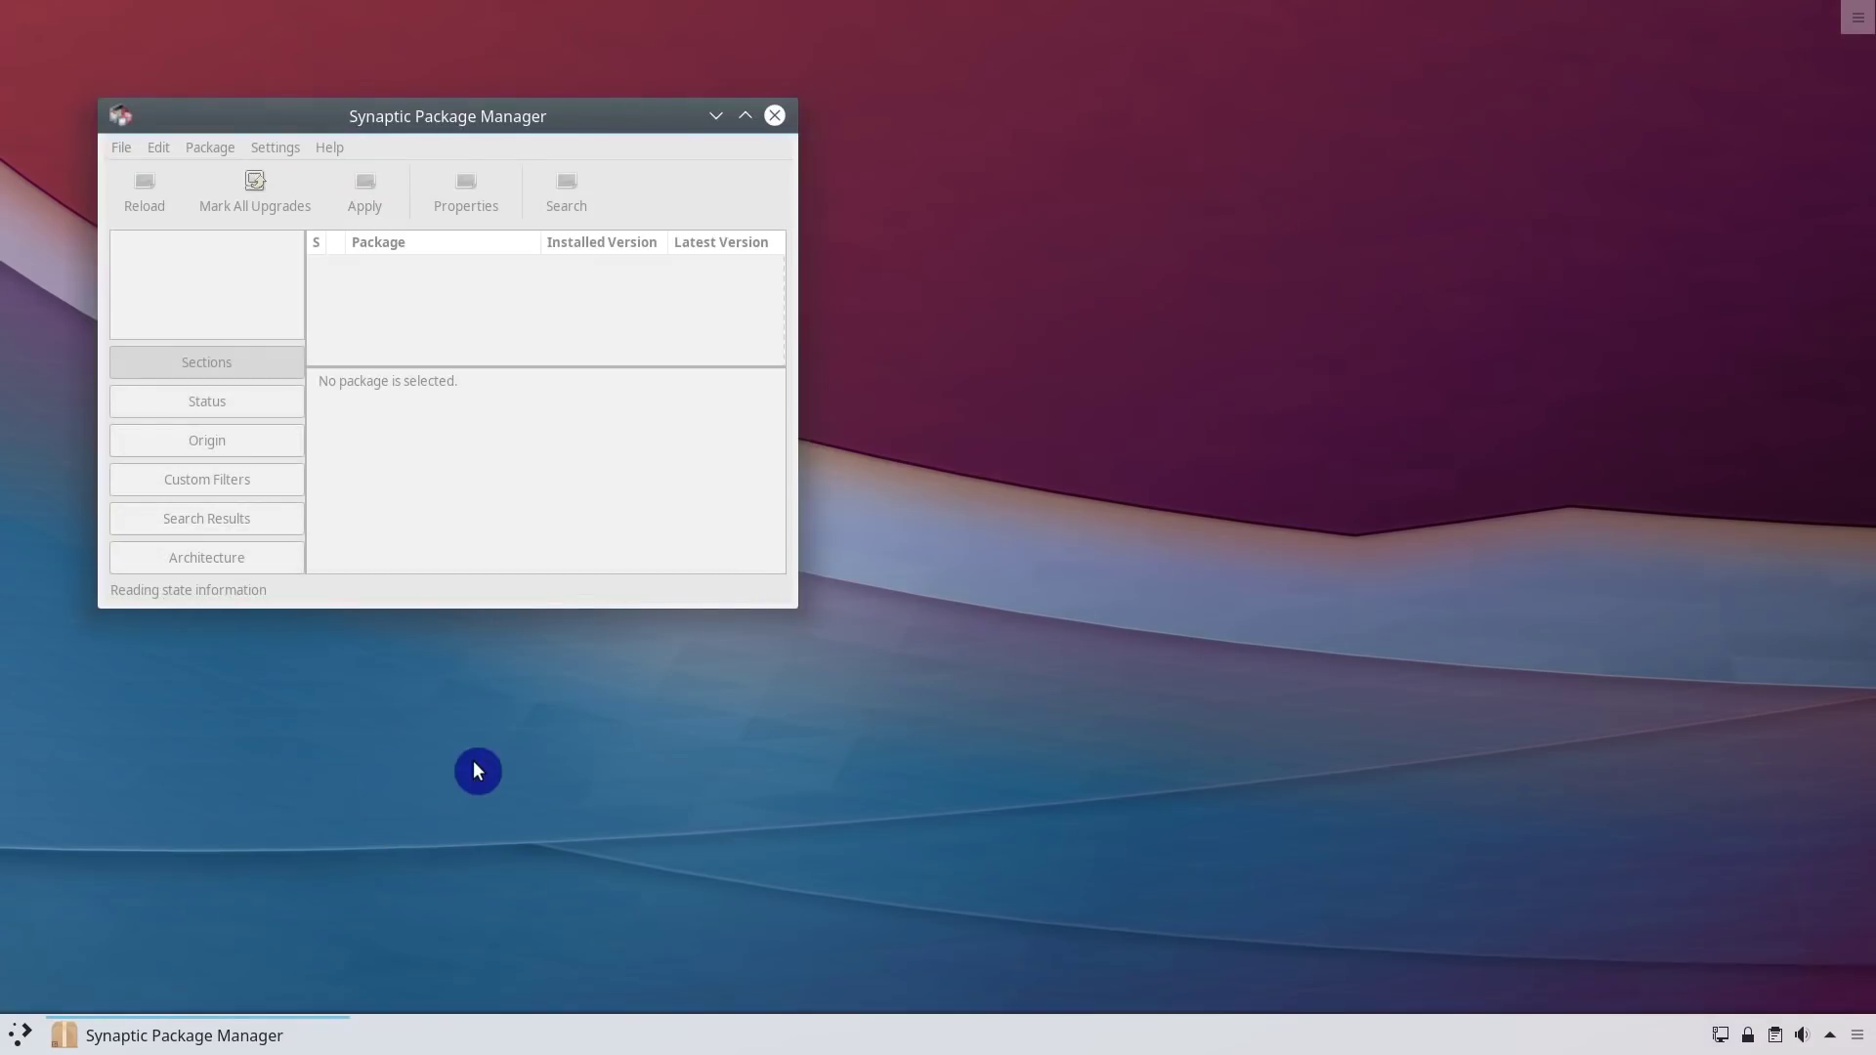
# - Enlarge the Synaptic window and its package list, centre the window on the desktop, and show the description of the 0install-core package
pyautogui.click(947, 507)
pyautogui.moveTo(797, 607); pyautogui.dragTo(1092, 787)
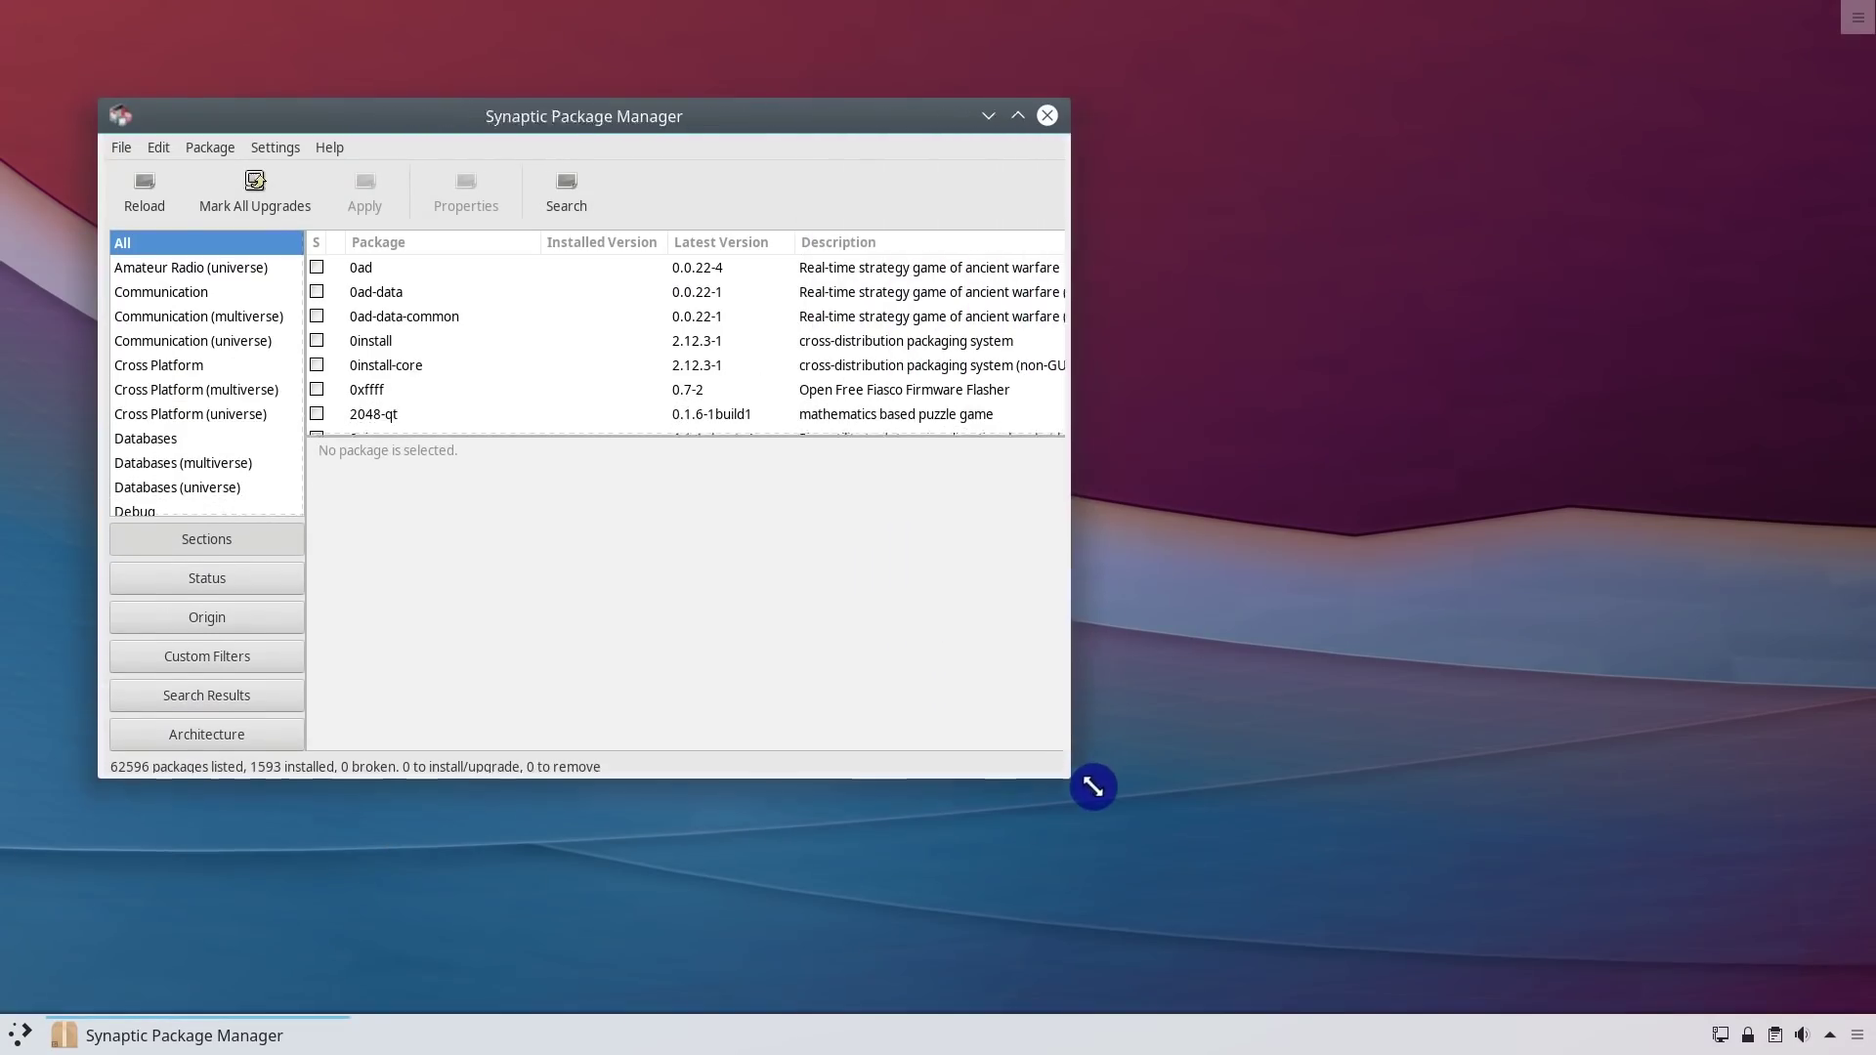
pyautogui.moveTo(539, 117); pyautogui.dragTo(875, 131)
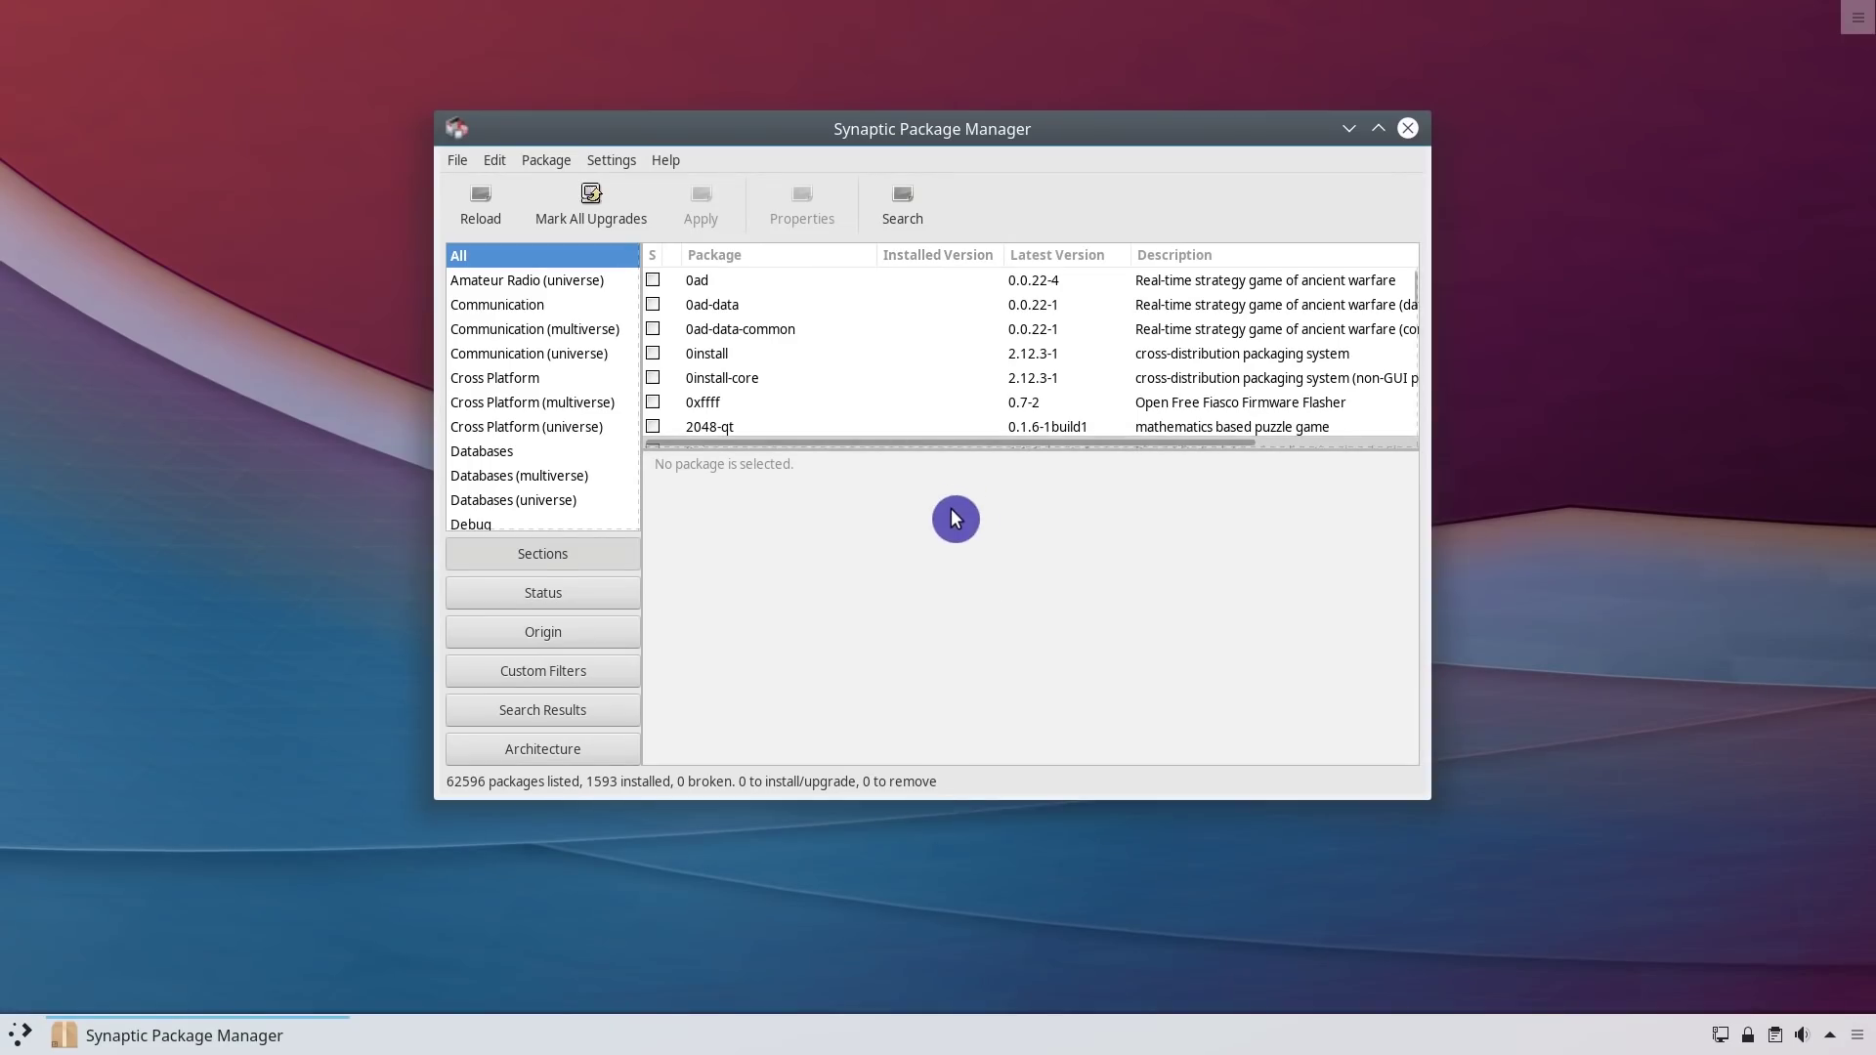
pyautogui.moveTo(955, 449); pyautogui.dragTo(958, 542)
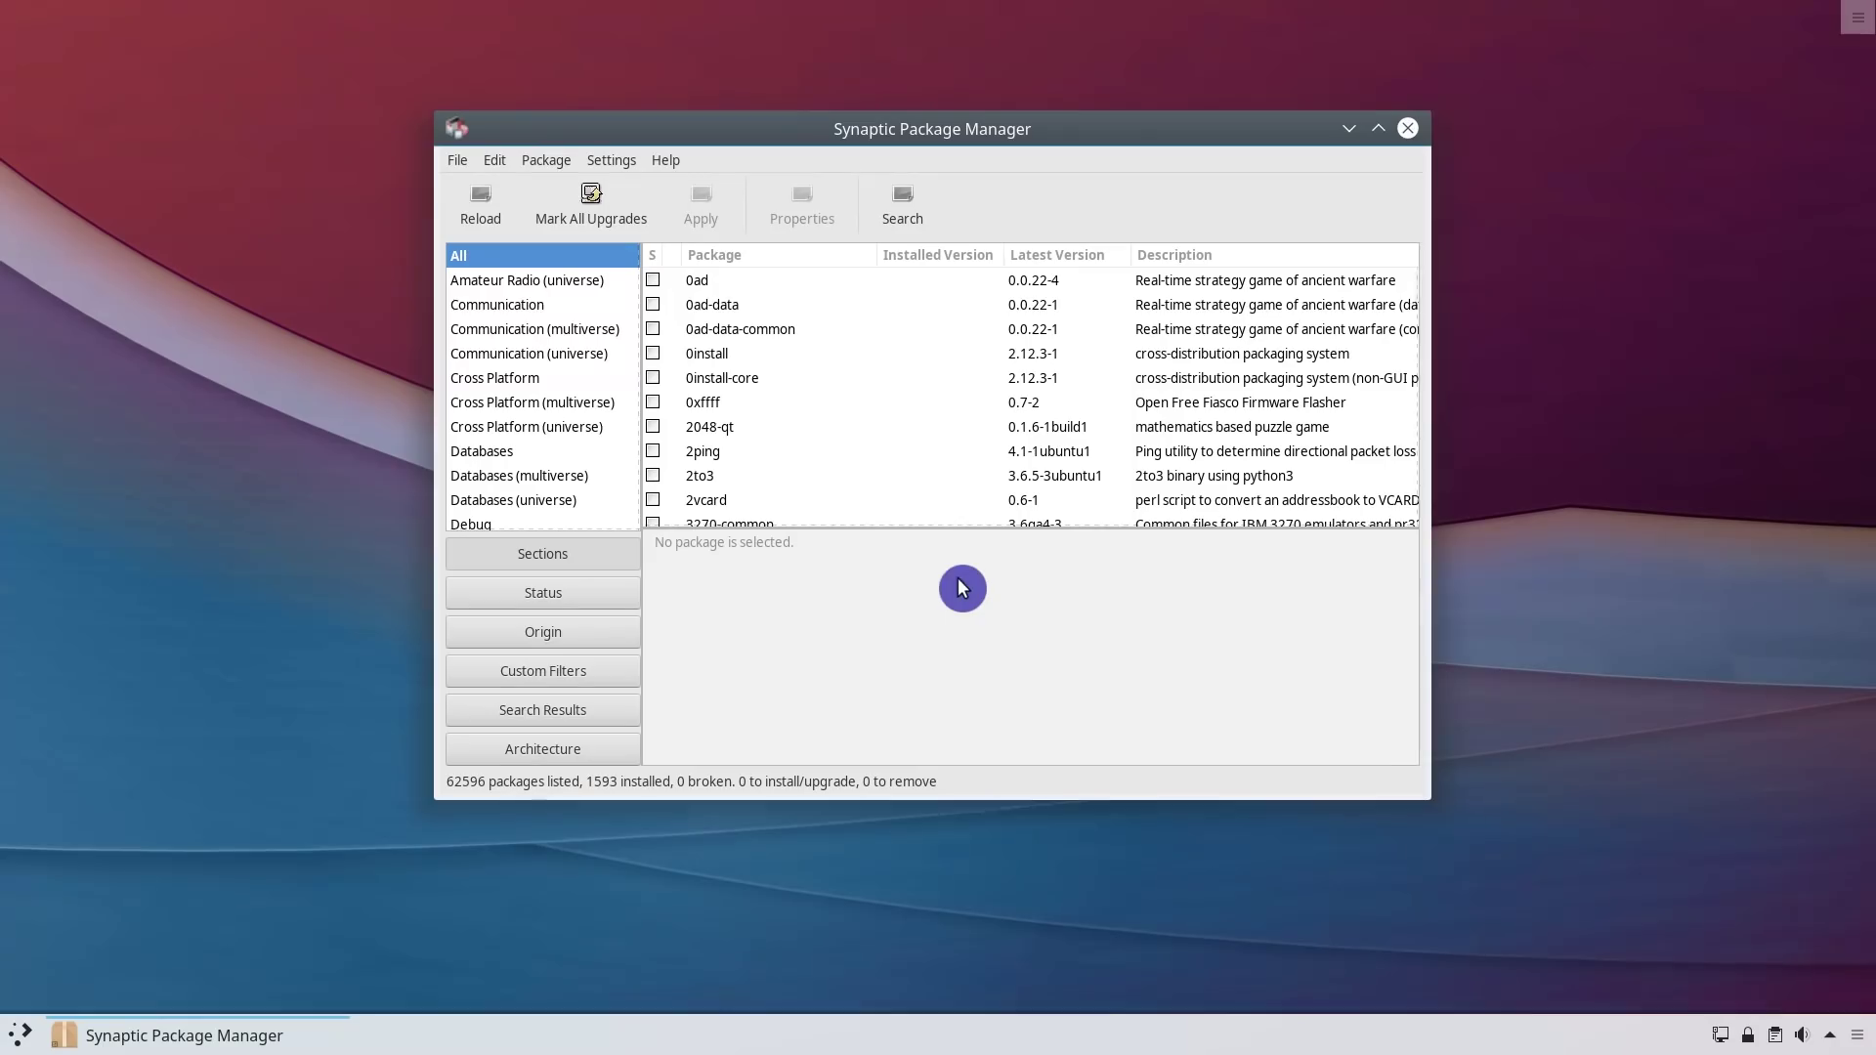
pyautogui.click(755, 381)
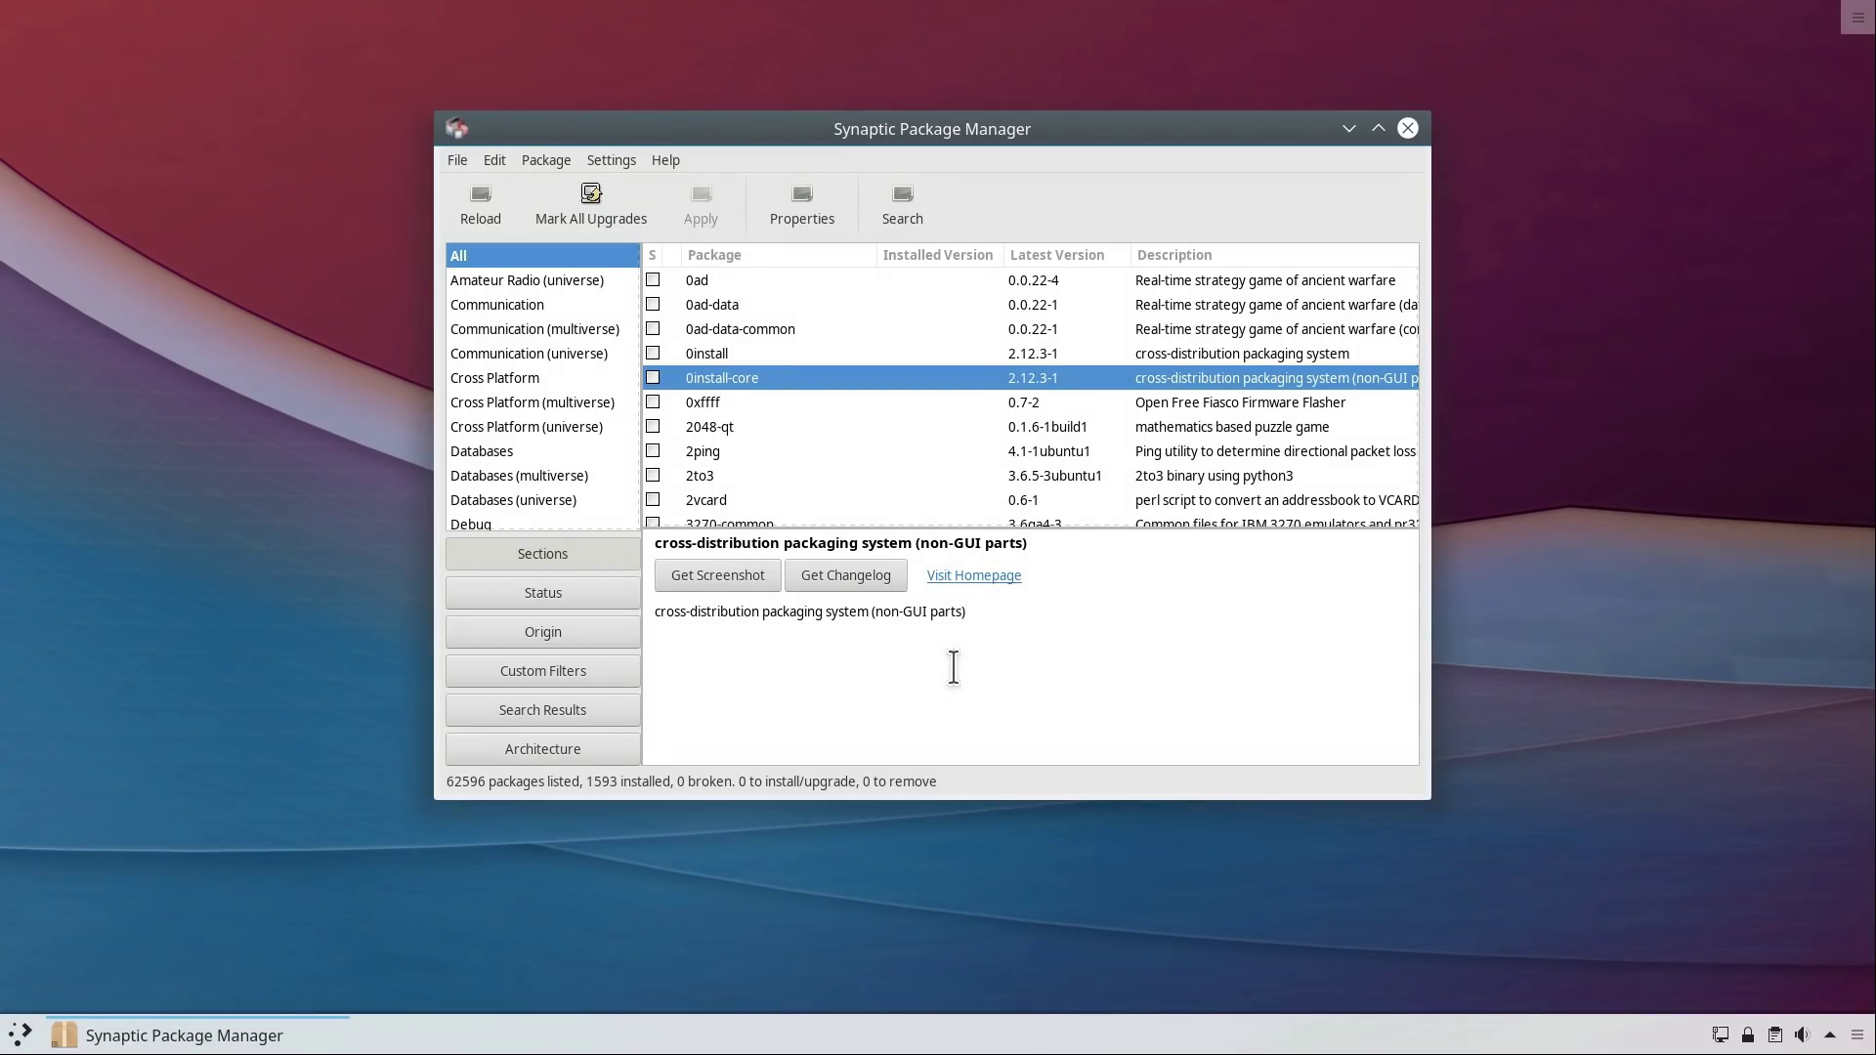
# - Search the packages by description and name for "kubuntu-driver-manager"
pyautogui.click(893, 219)
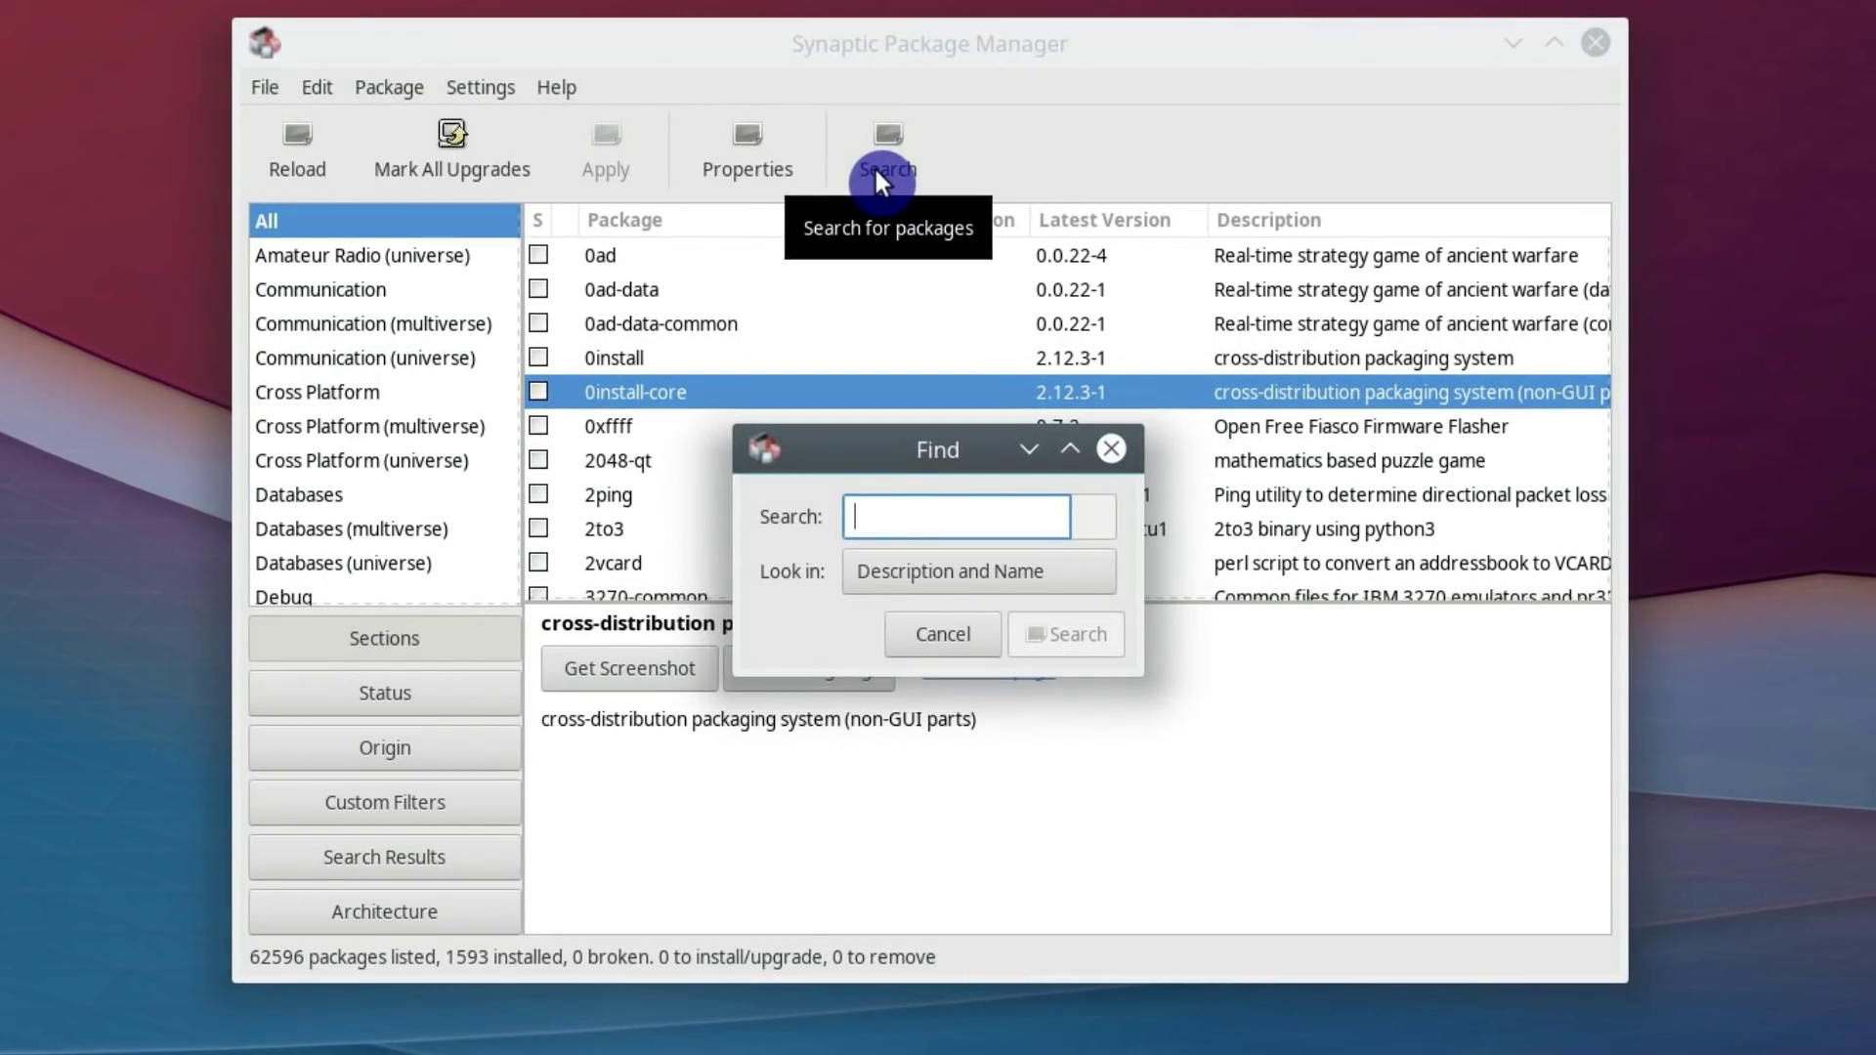
pyautogui.write('kubuntu-driver-manager')
pyautogui.click(1048, 630)
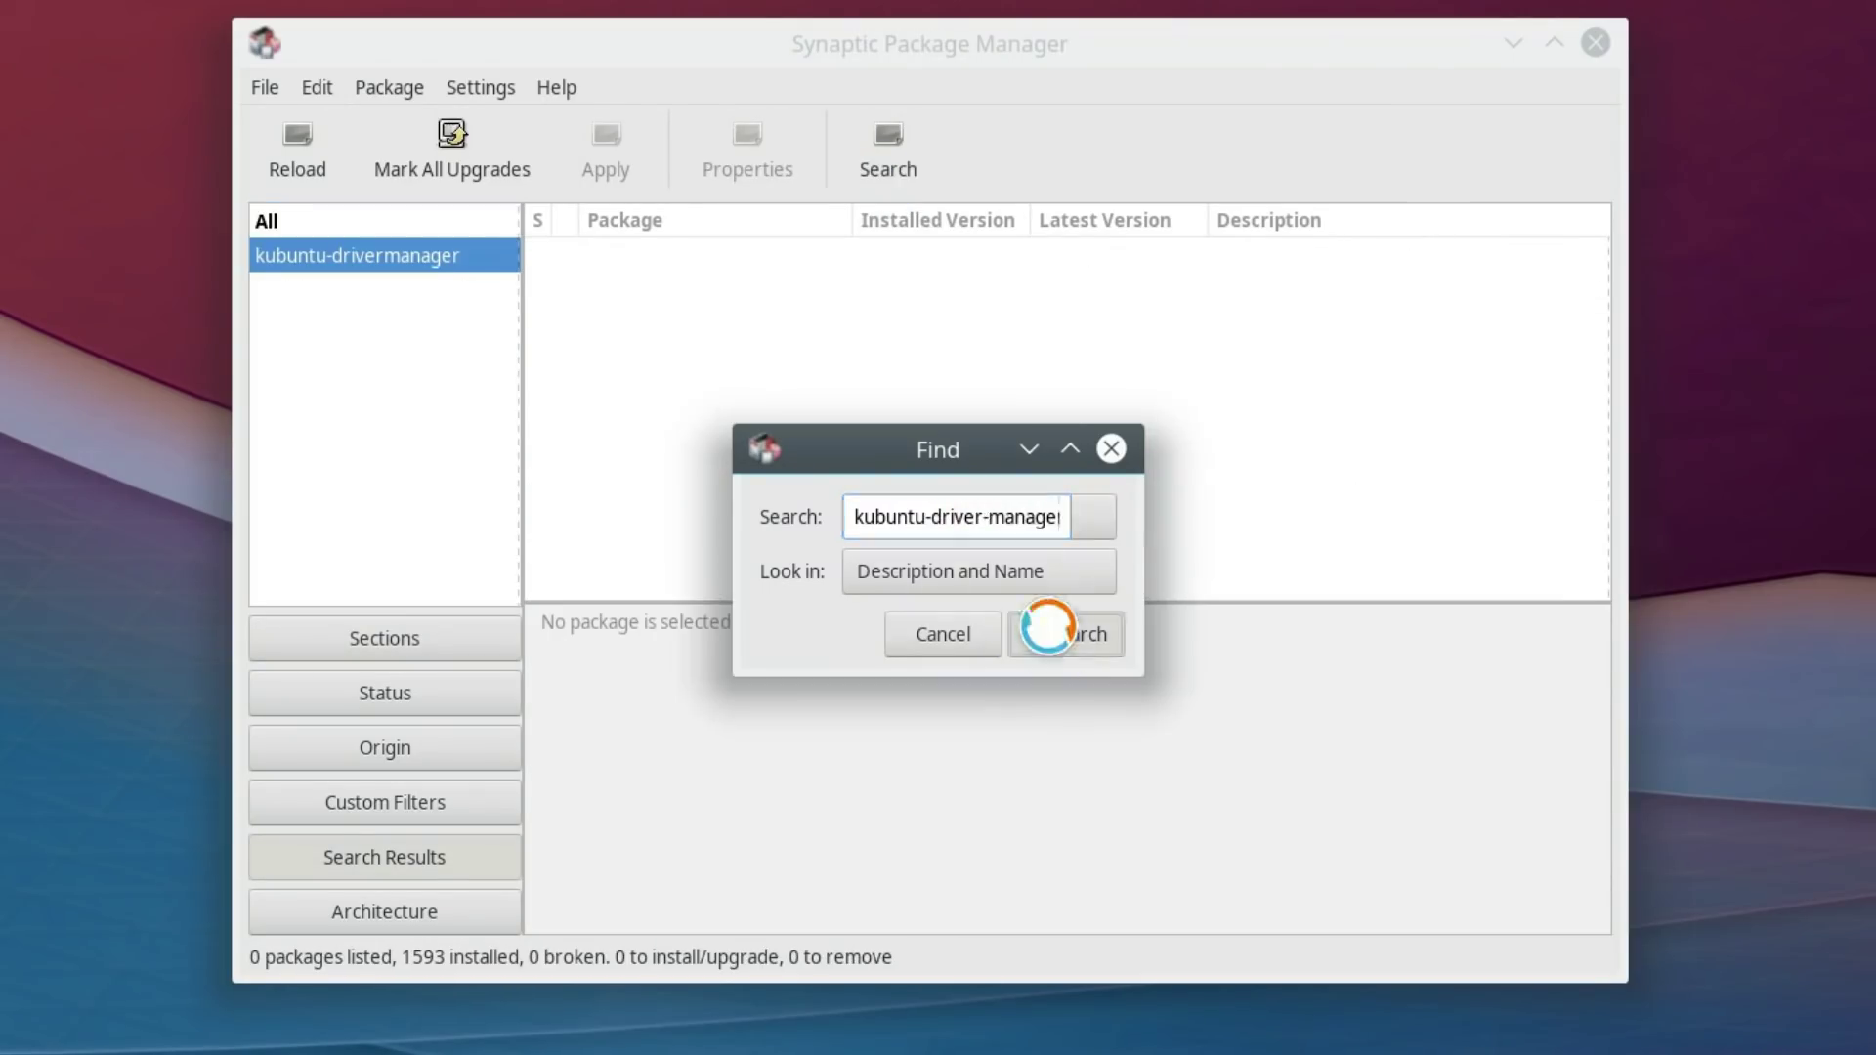
# - Mark the kubuntu-driver-manager package for installation together with its additional required packages
pyautogui.click(732, 255)
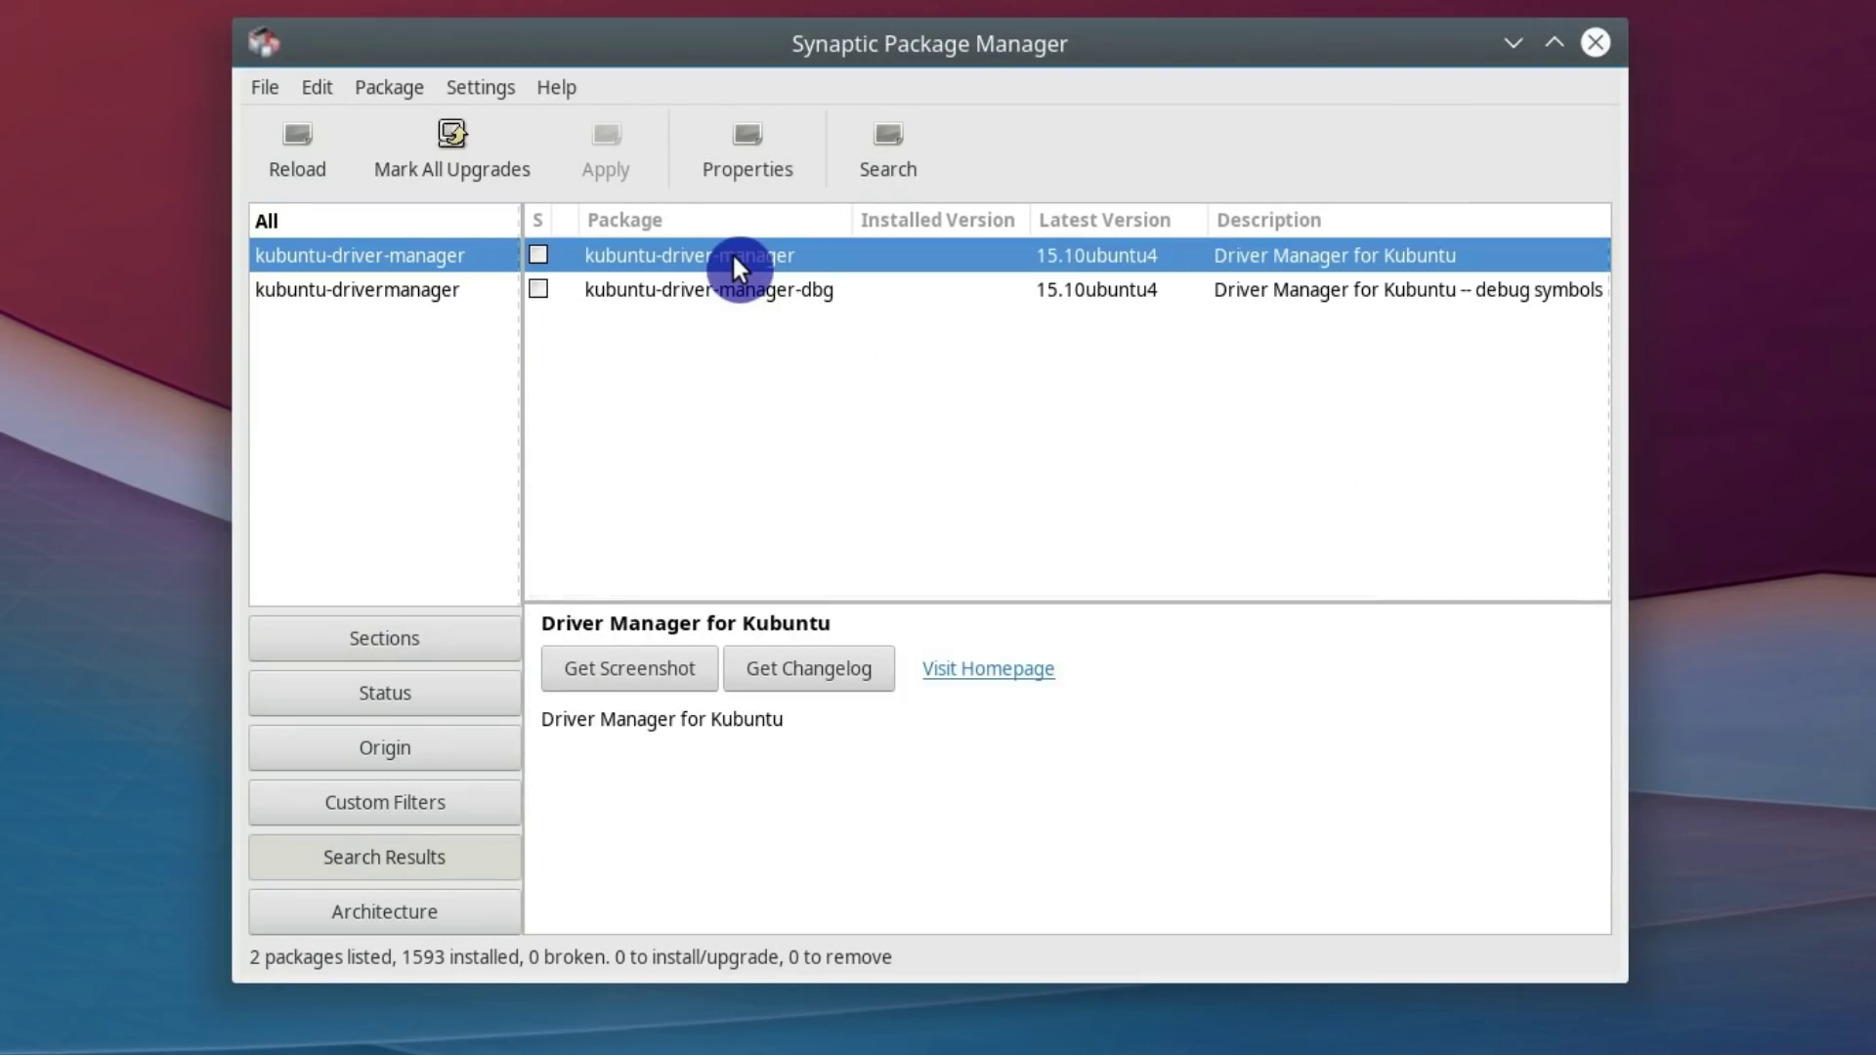
pyautogui.rightClick(731, 252)
pyautogui.click(821, 309)
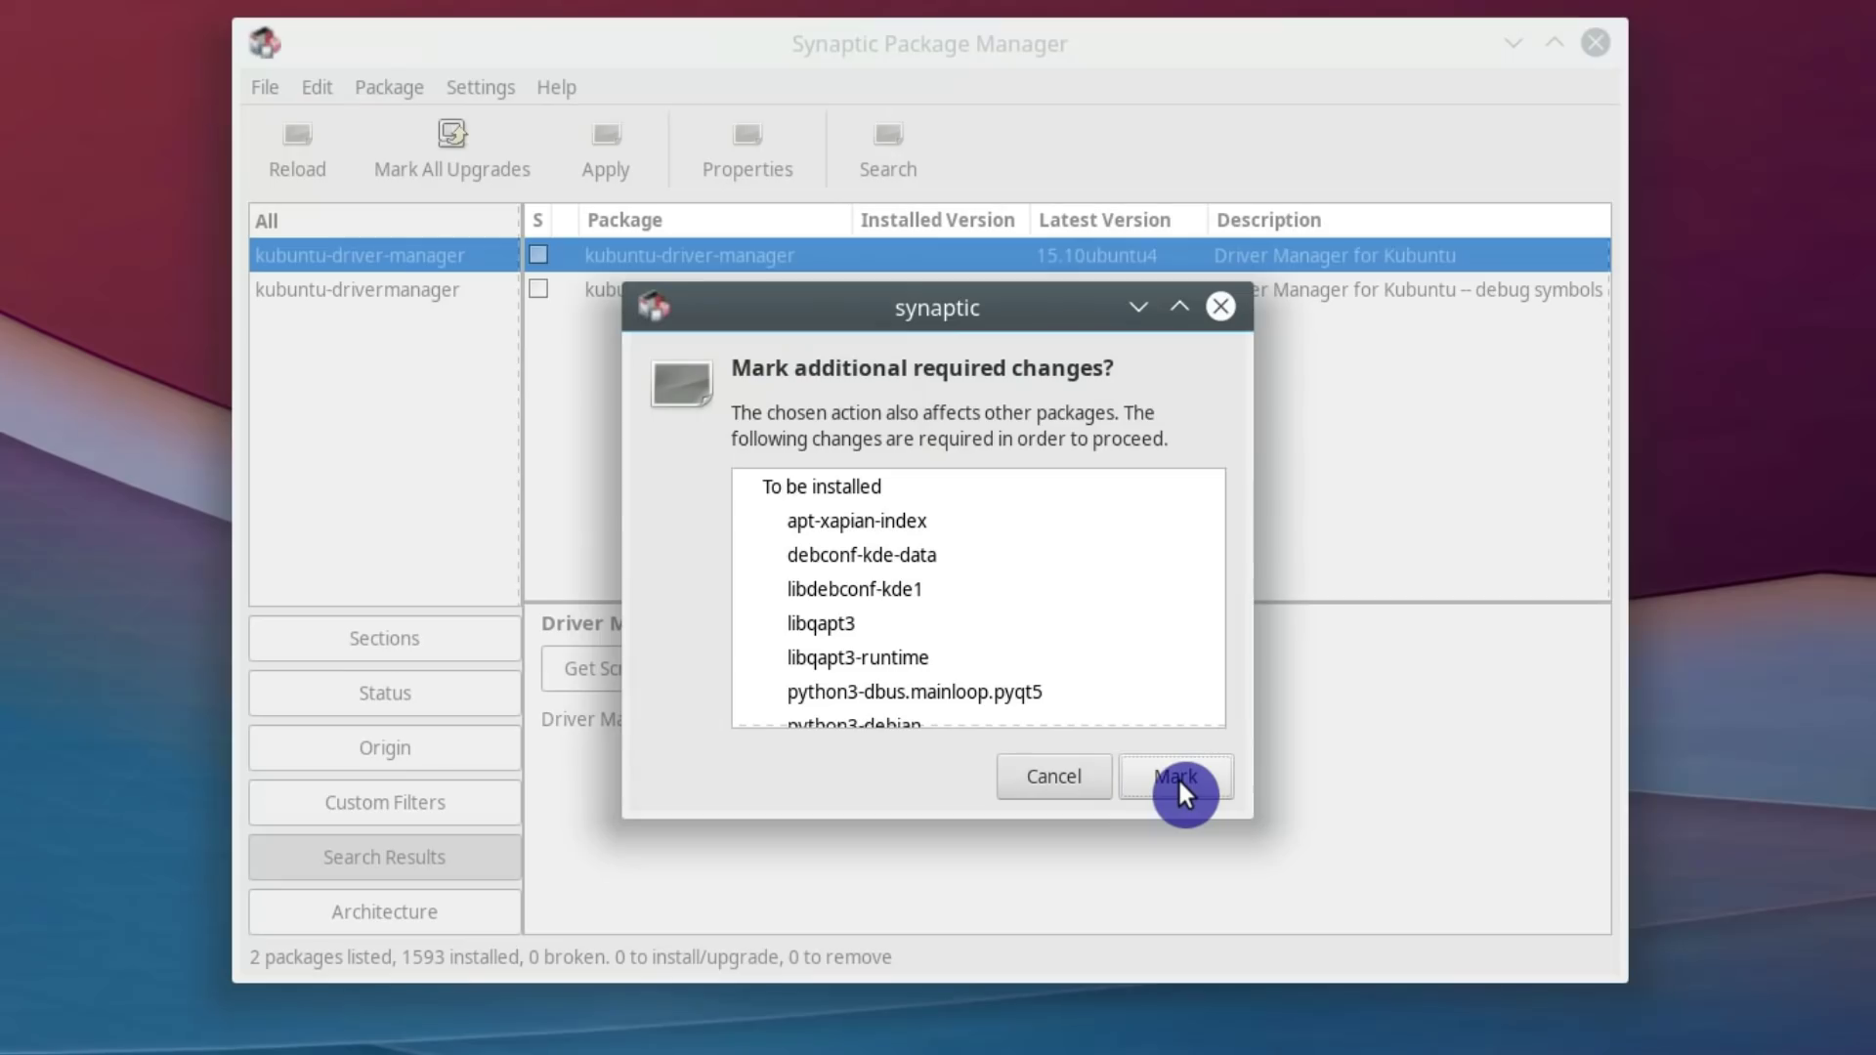
pyautogui.click(1176, 777)
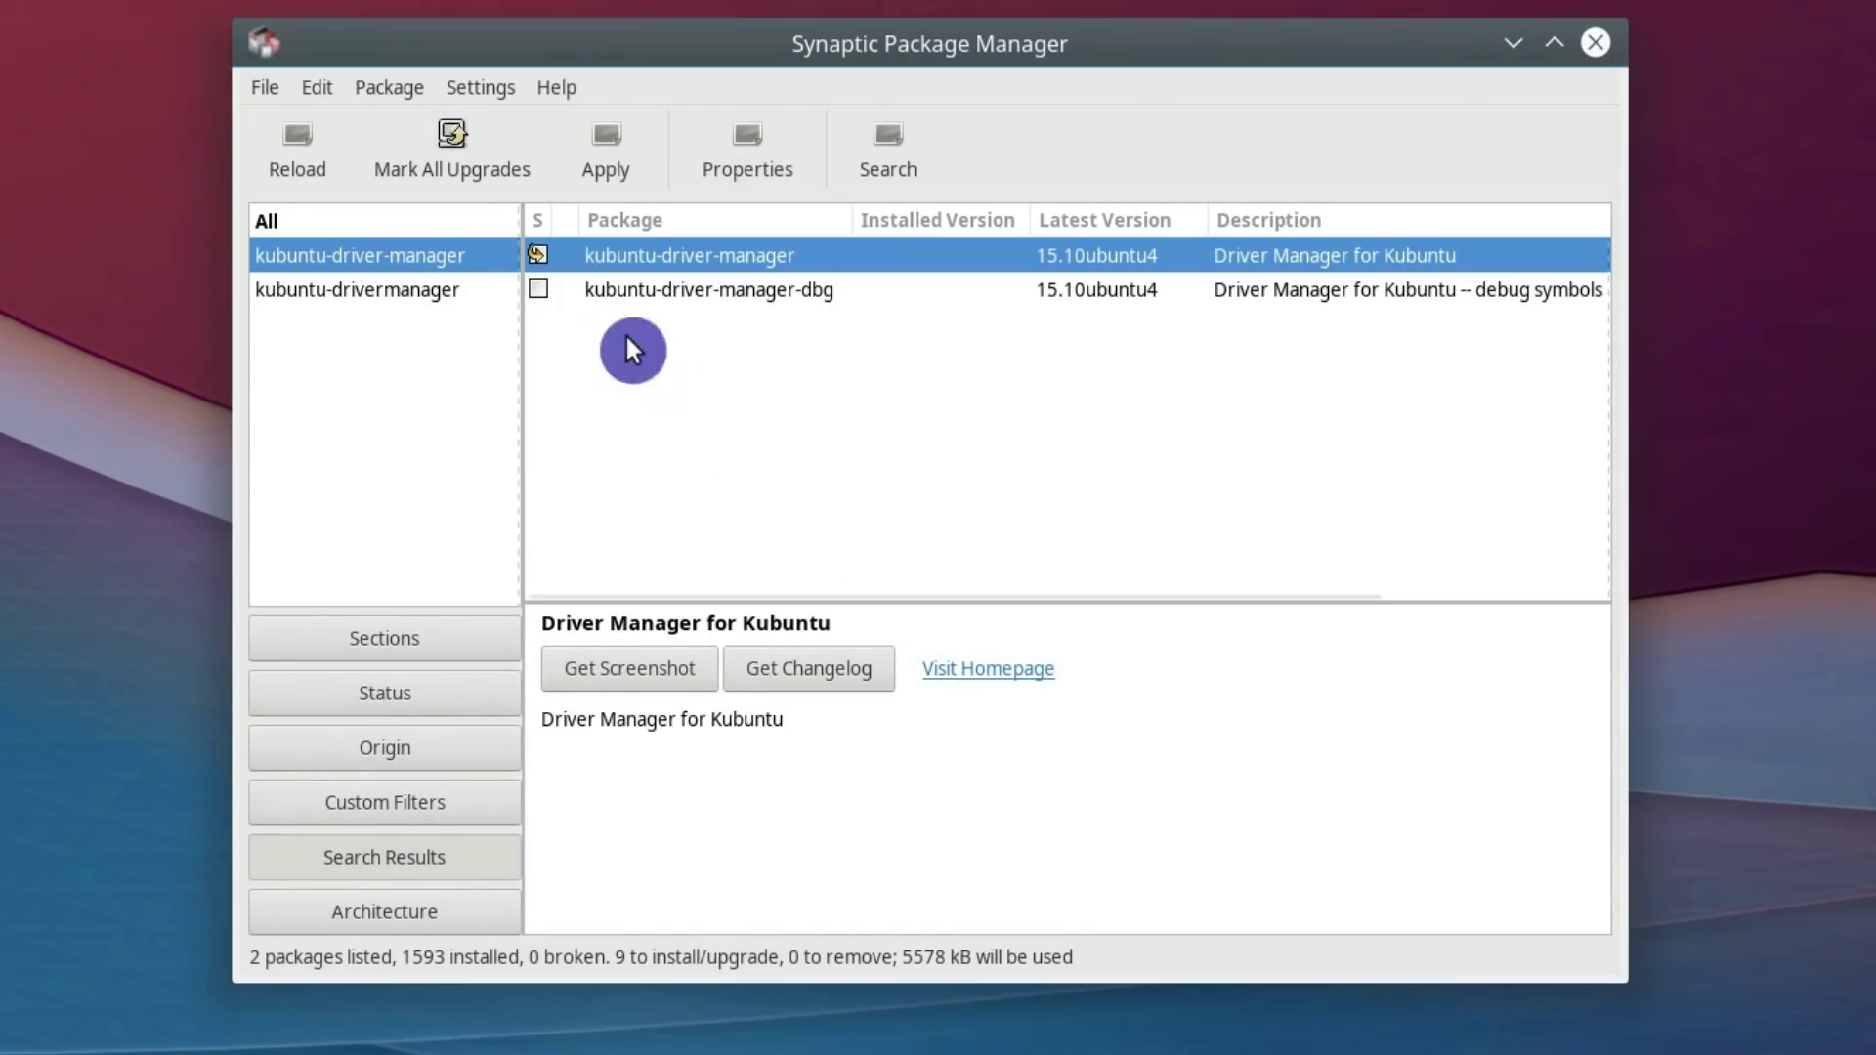
# - Apply the marked package changes, set the progress window to close automatically on success, and close Synaptic
pyautogui.click(590, 173)
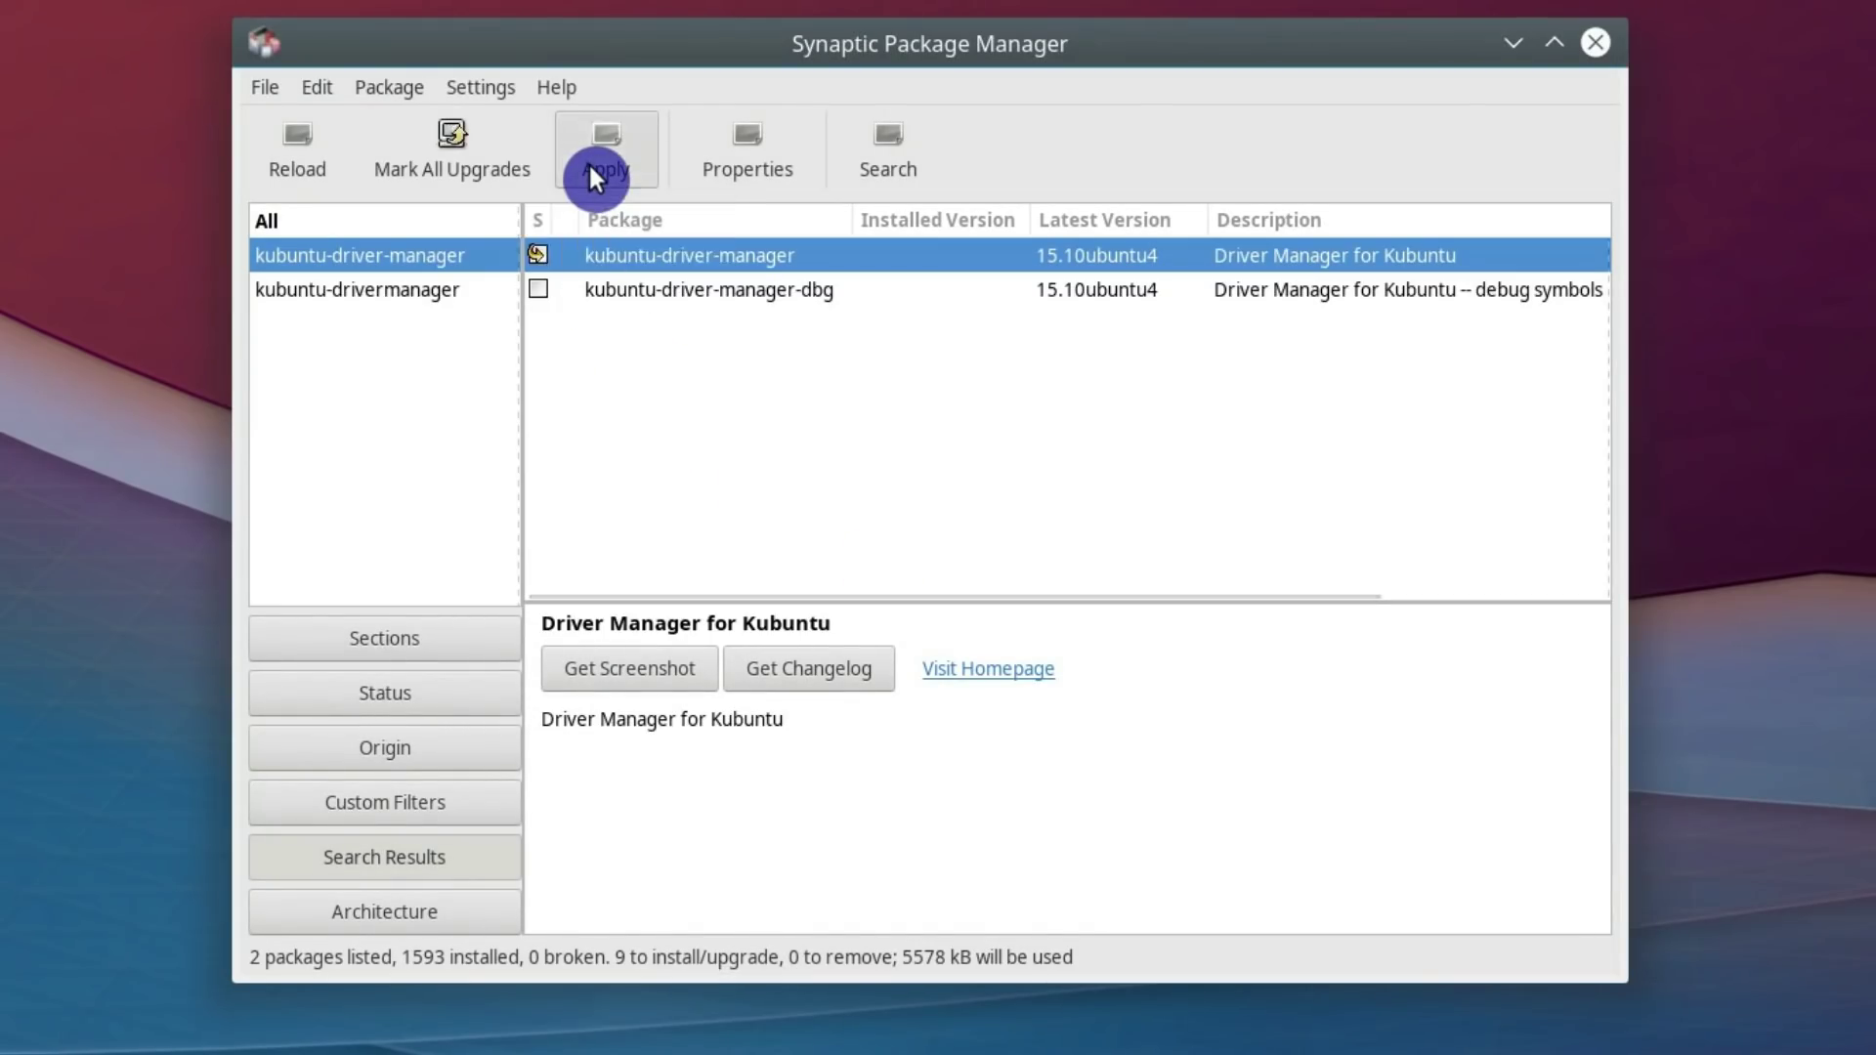
pyautogui.click(1325, 811)
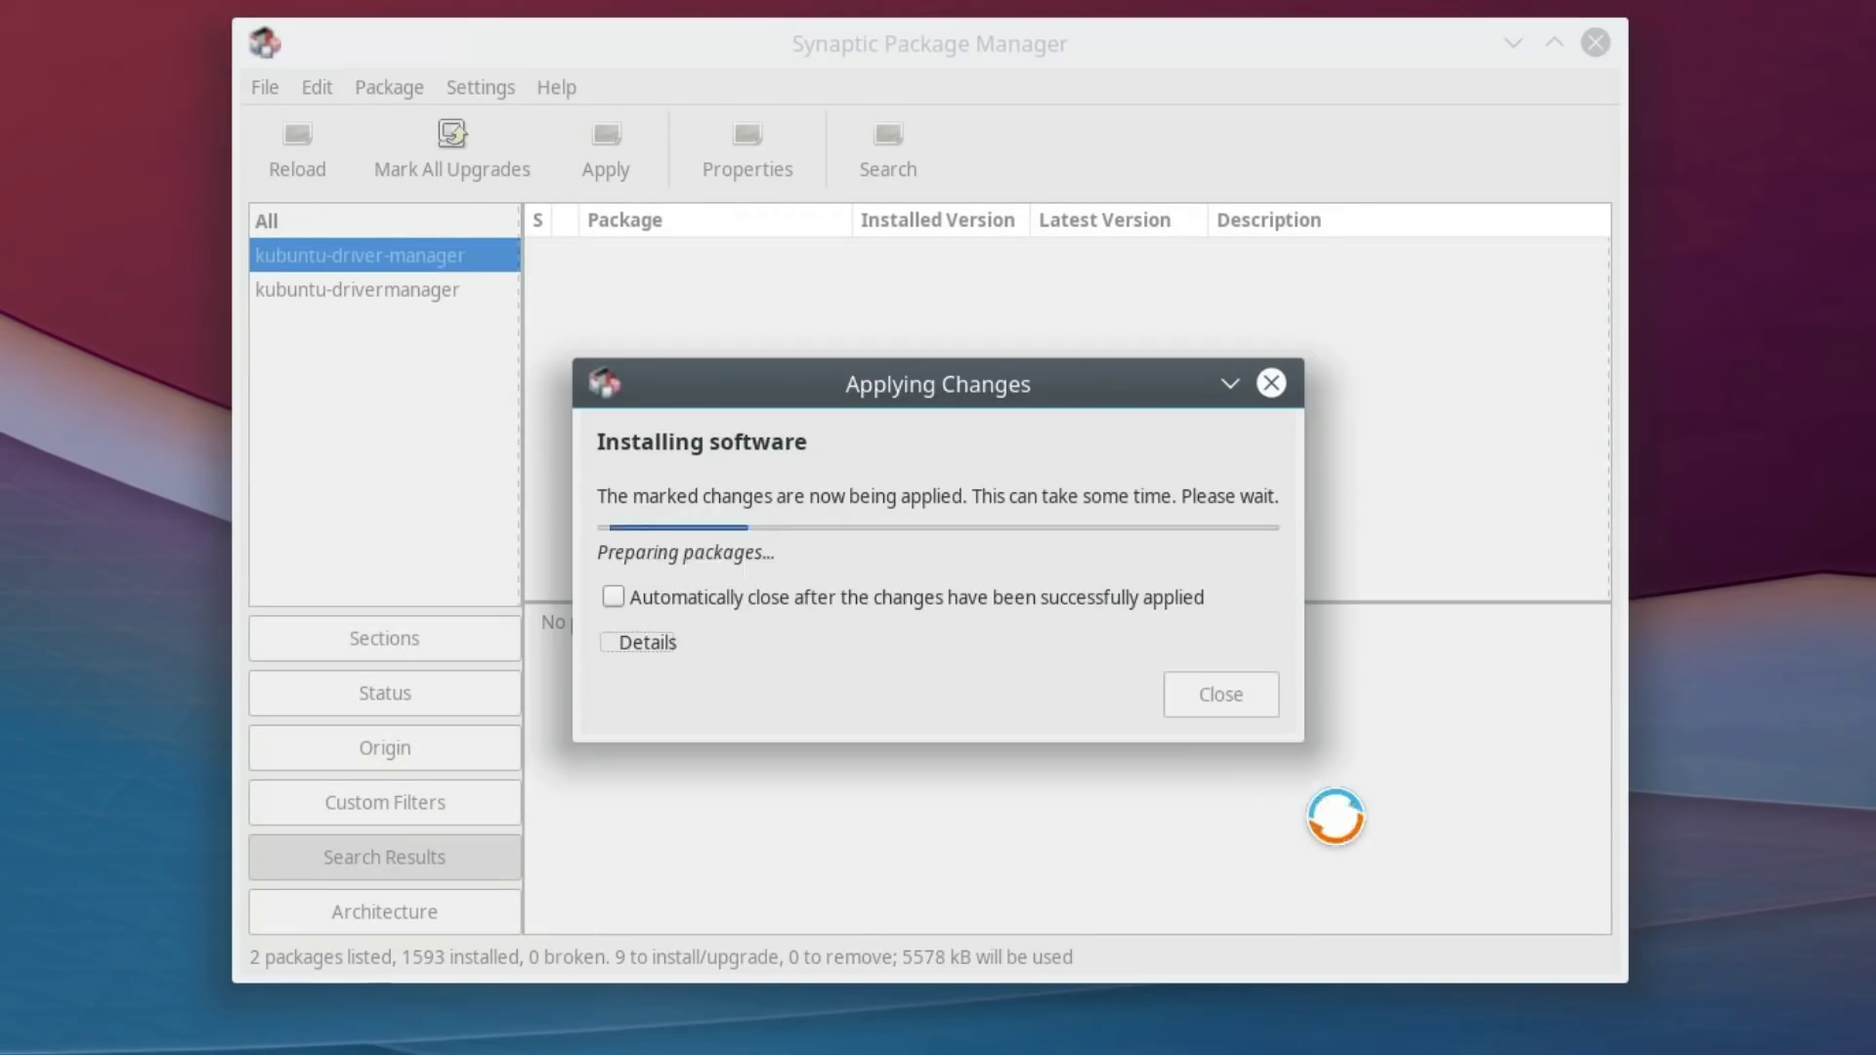
pyautogui.click(615, 596)
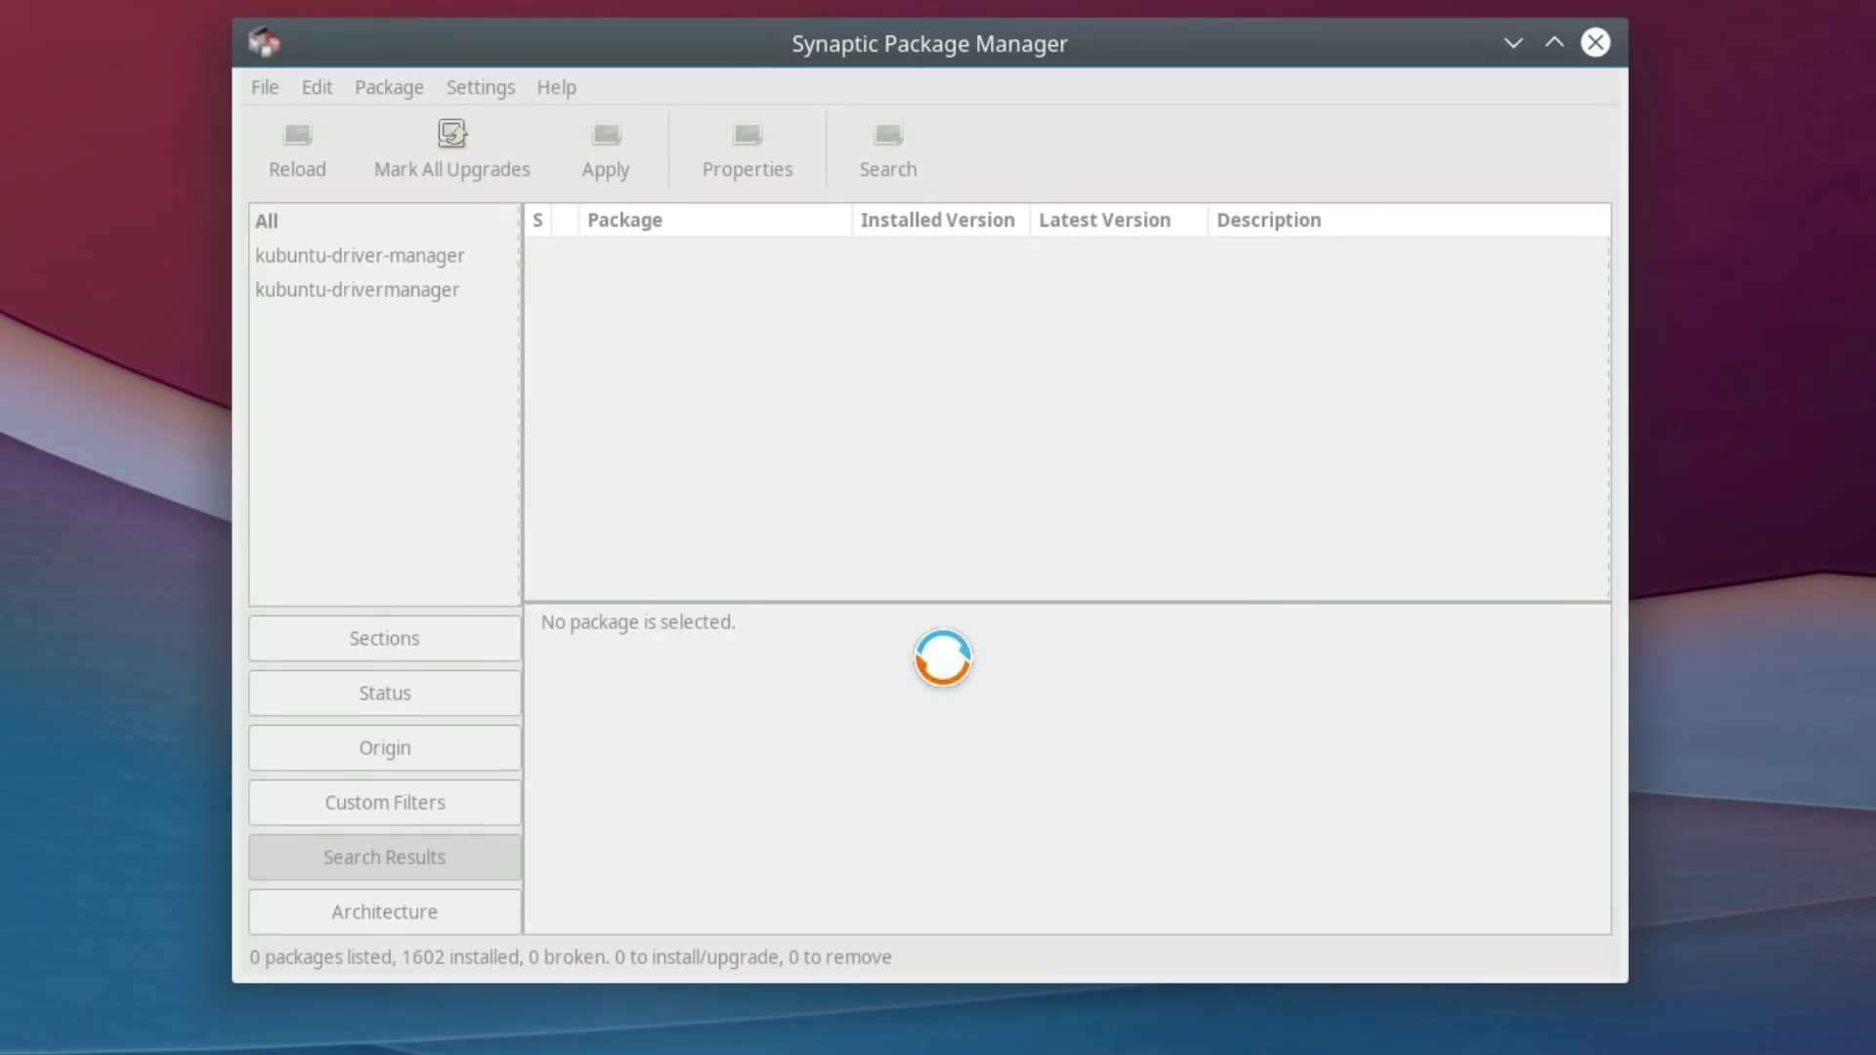
pyautogui.click(1596, 42)
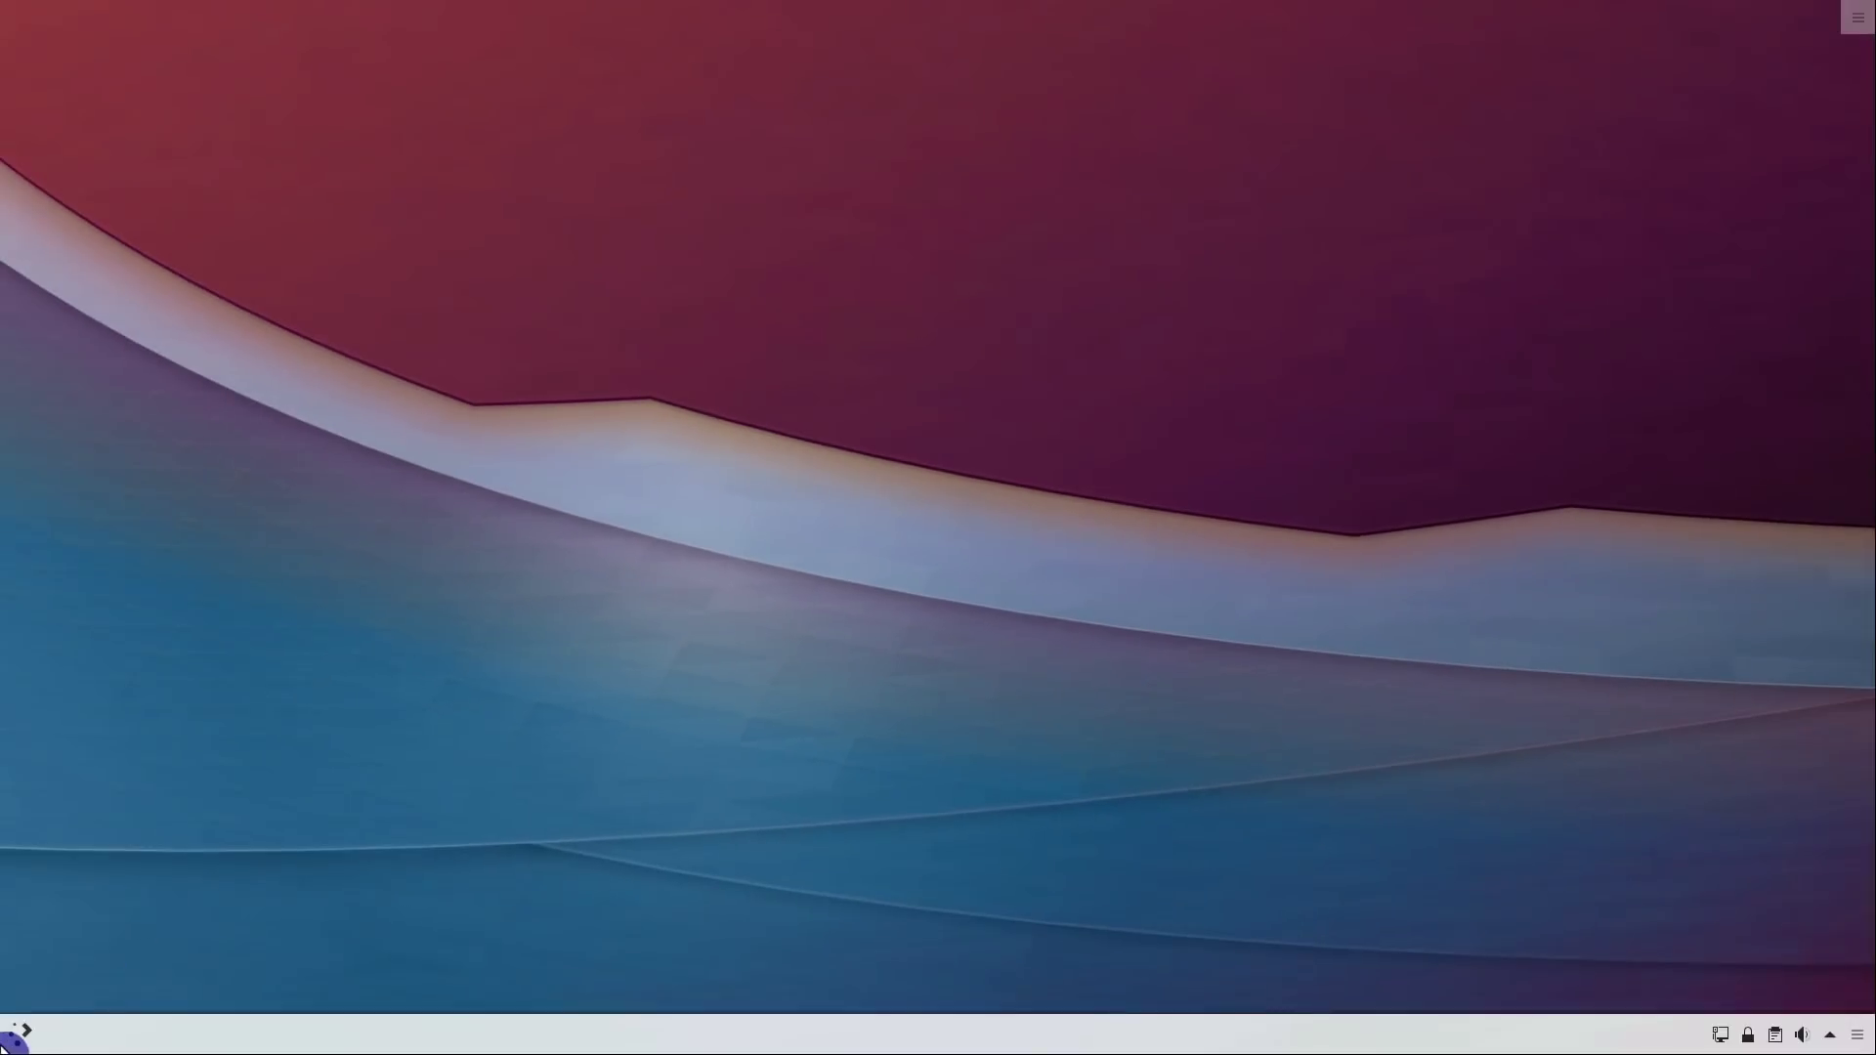
# - Search the application launcher for "driver", open Driver Manager, and widen its window to show the full driver names
pyautogui.click(6, 1043)
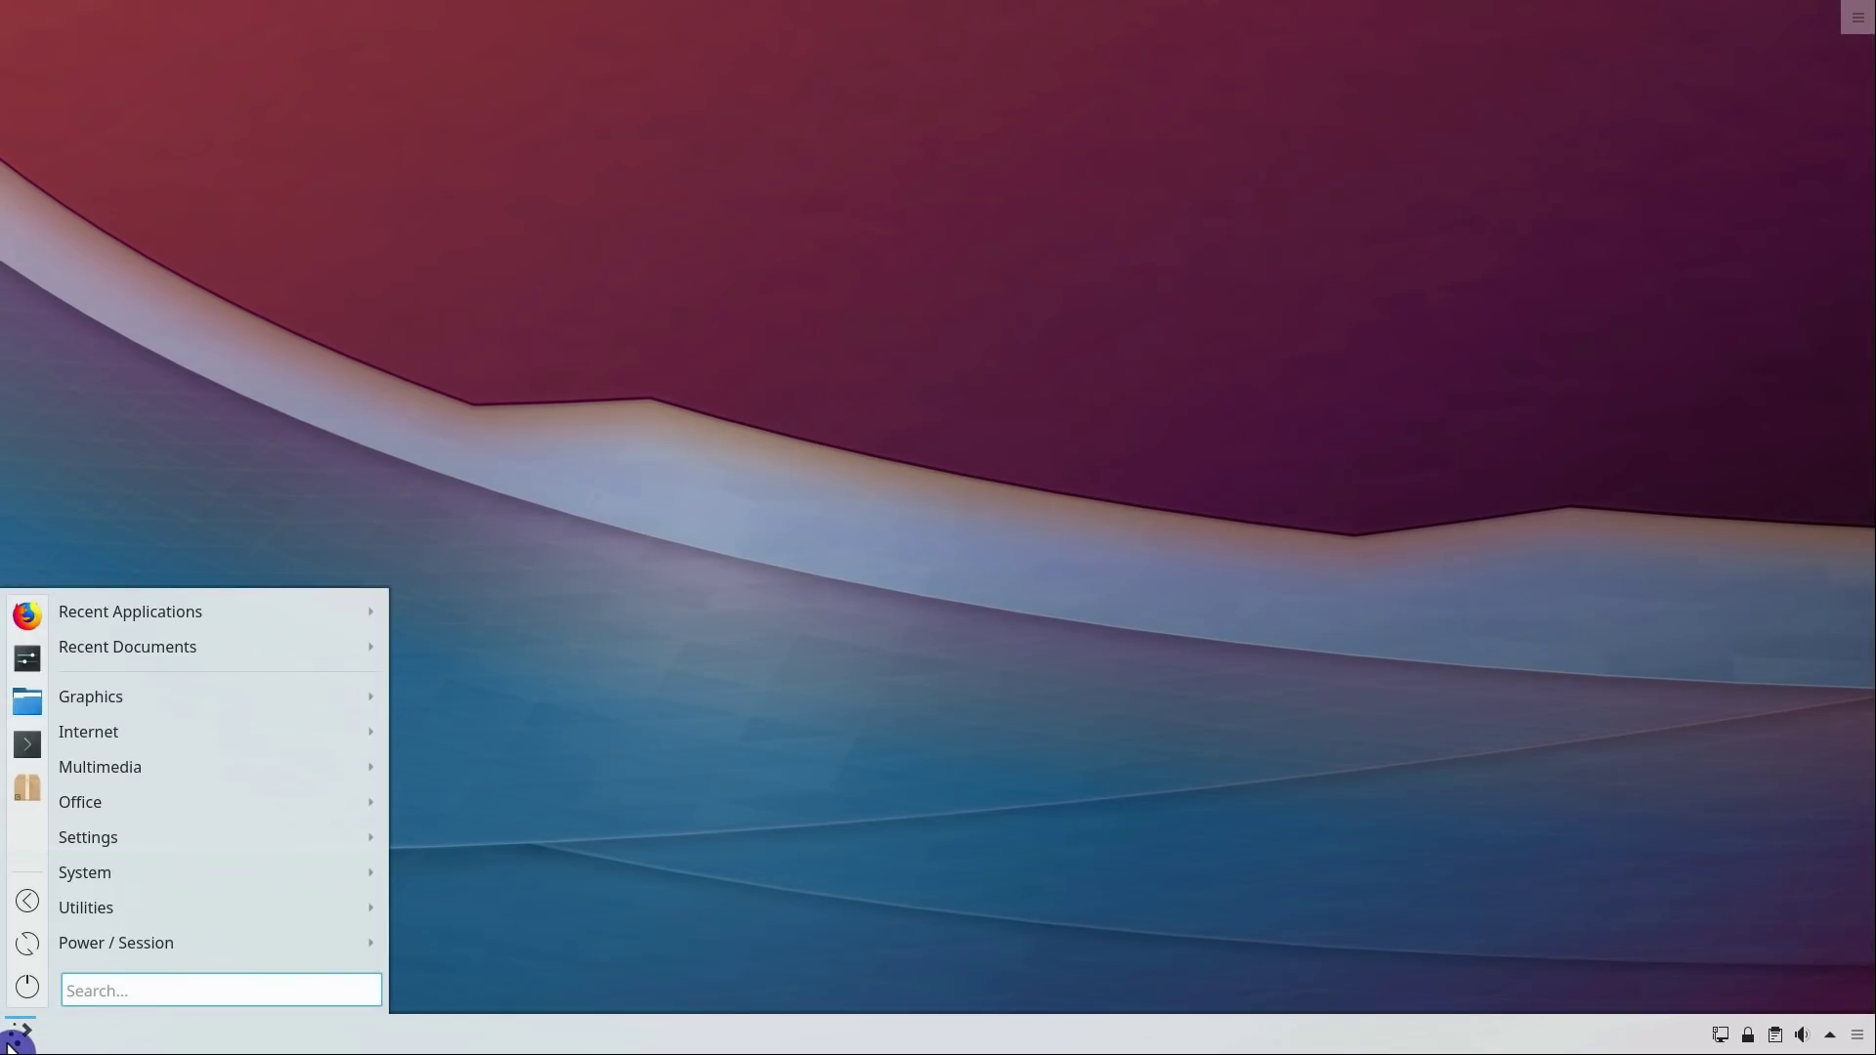
pyautogui.write('driver')
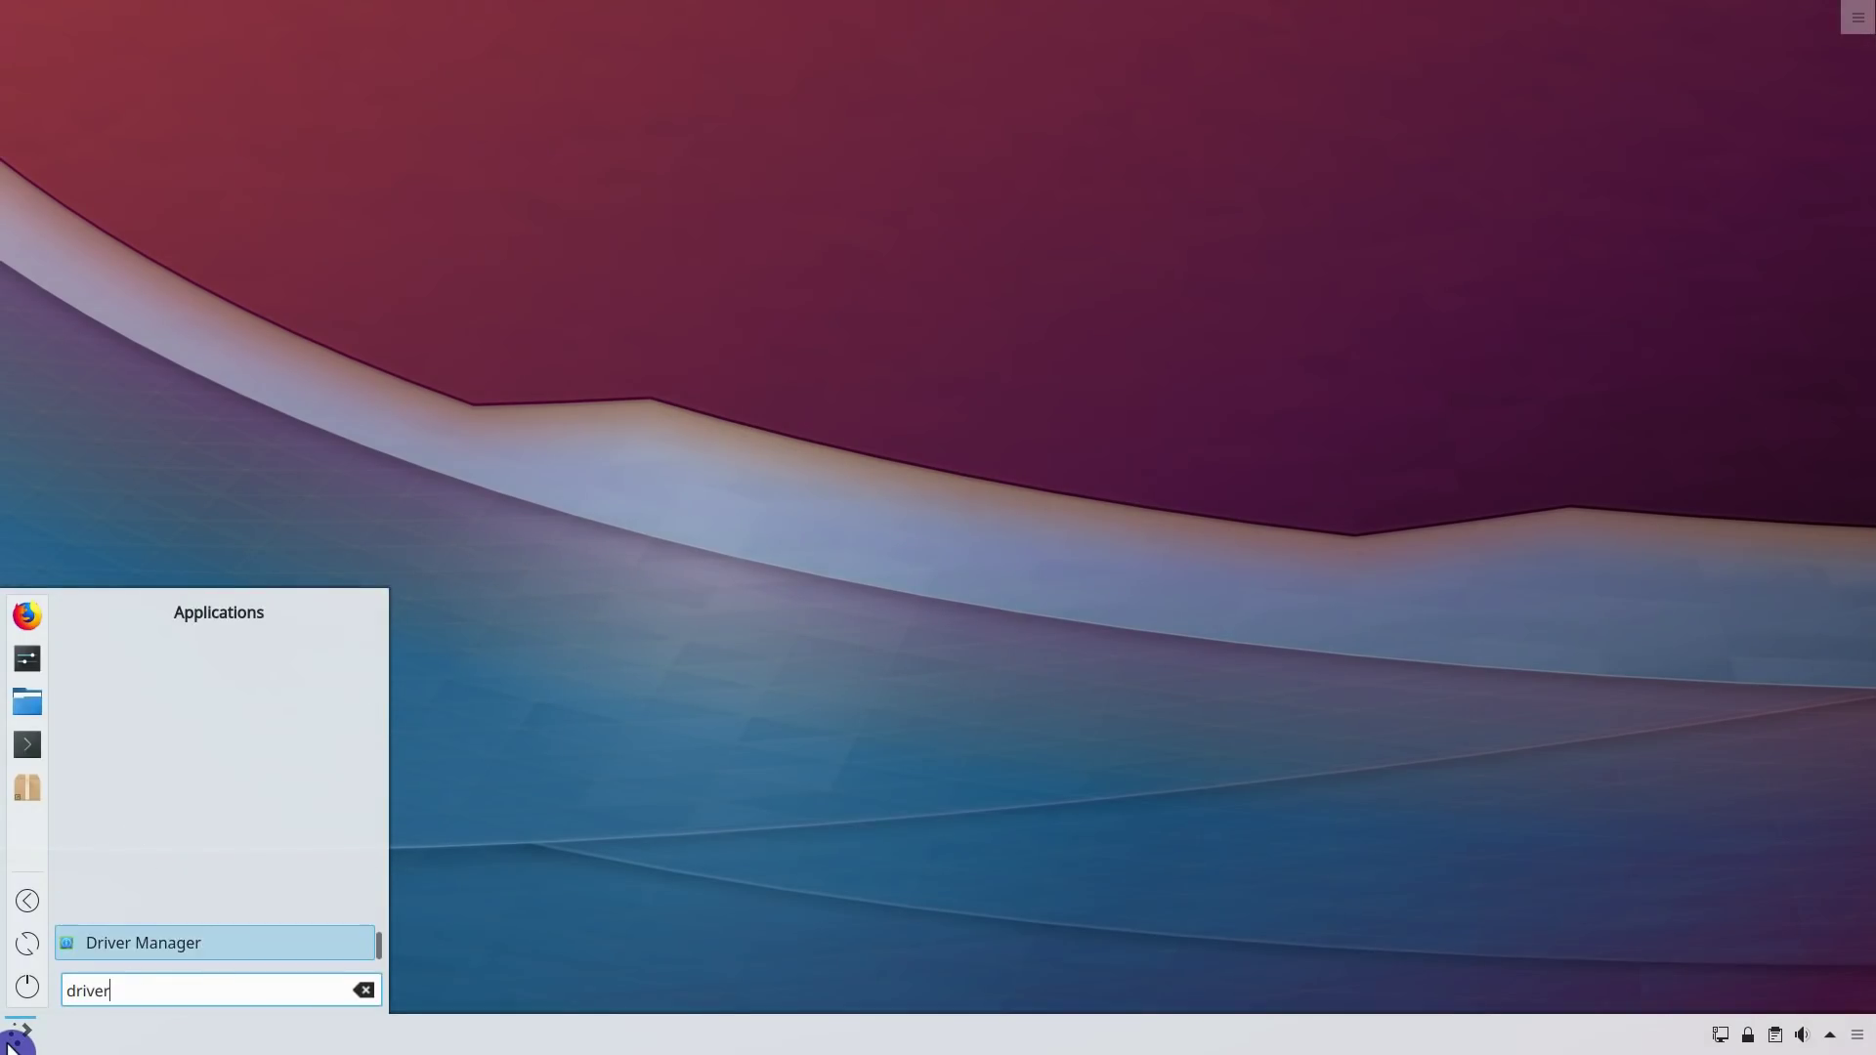
pyautogui.click(168, 946)
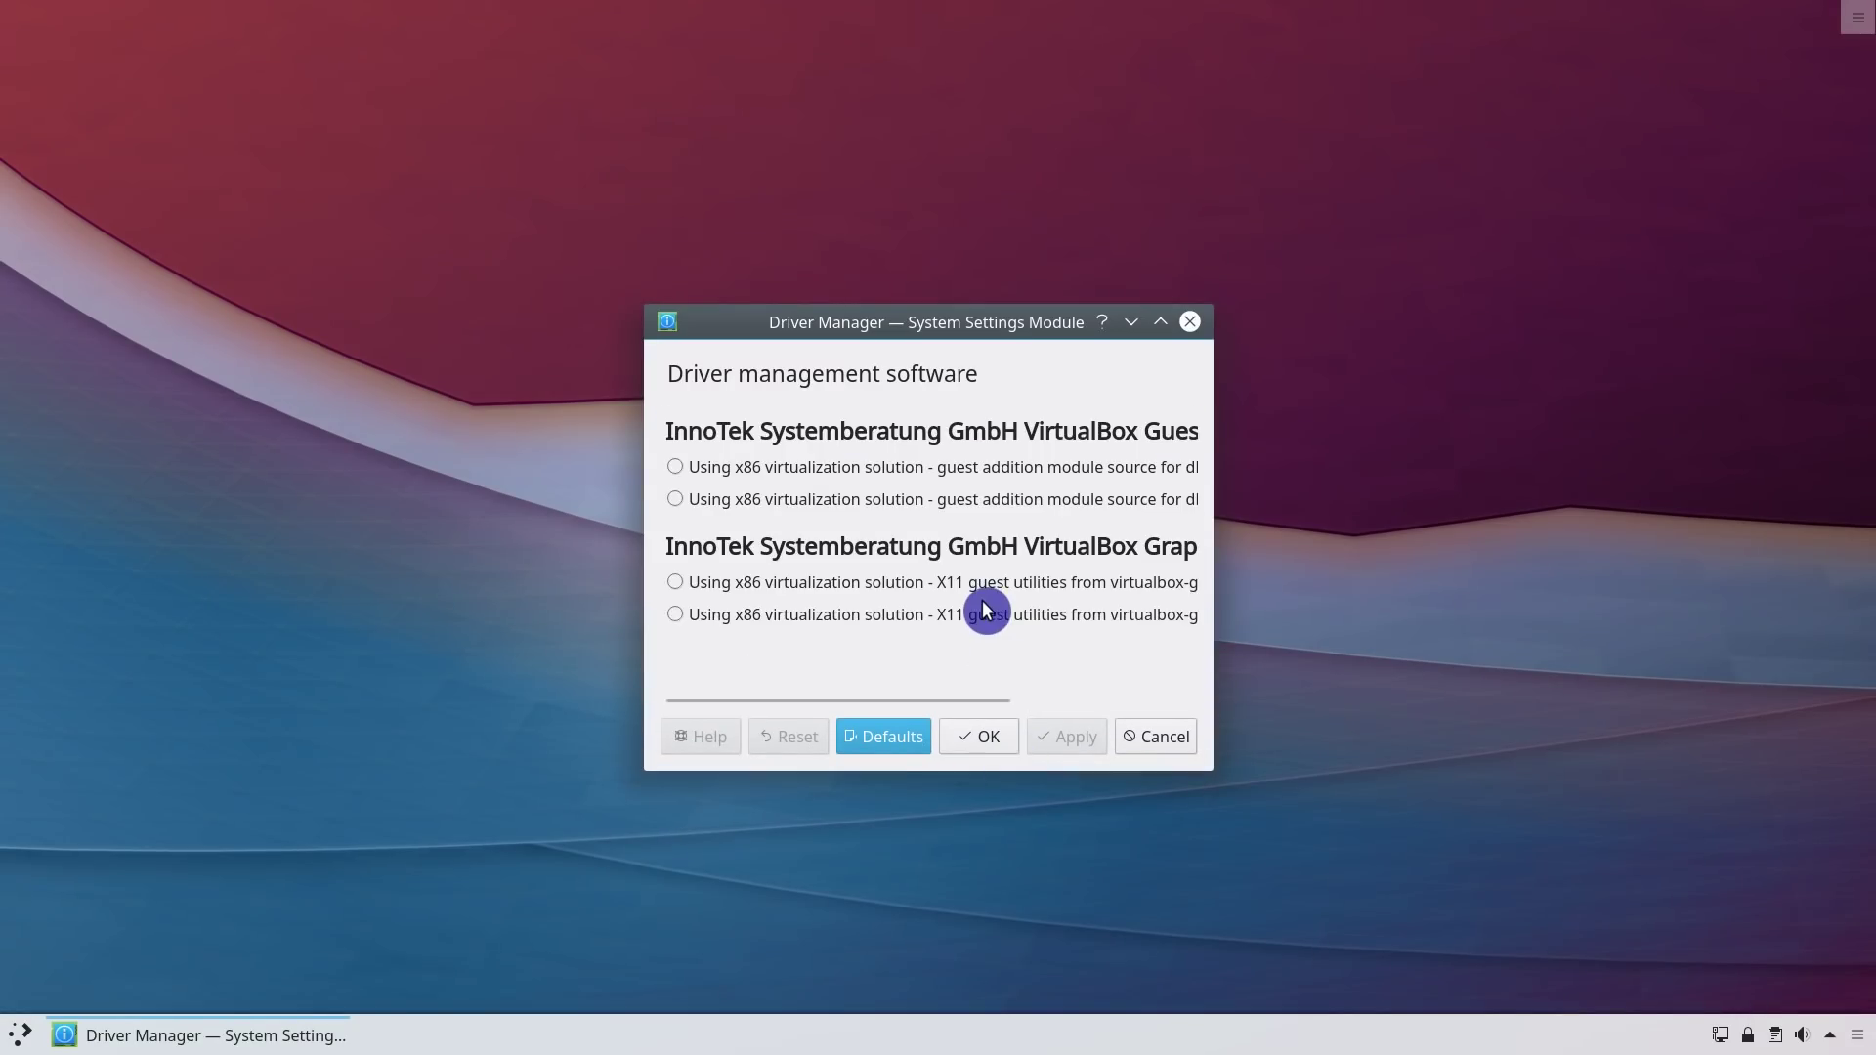
pyautogui.moveTo(1209, 674); pyautogui.dragTo(1548, 682)
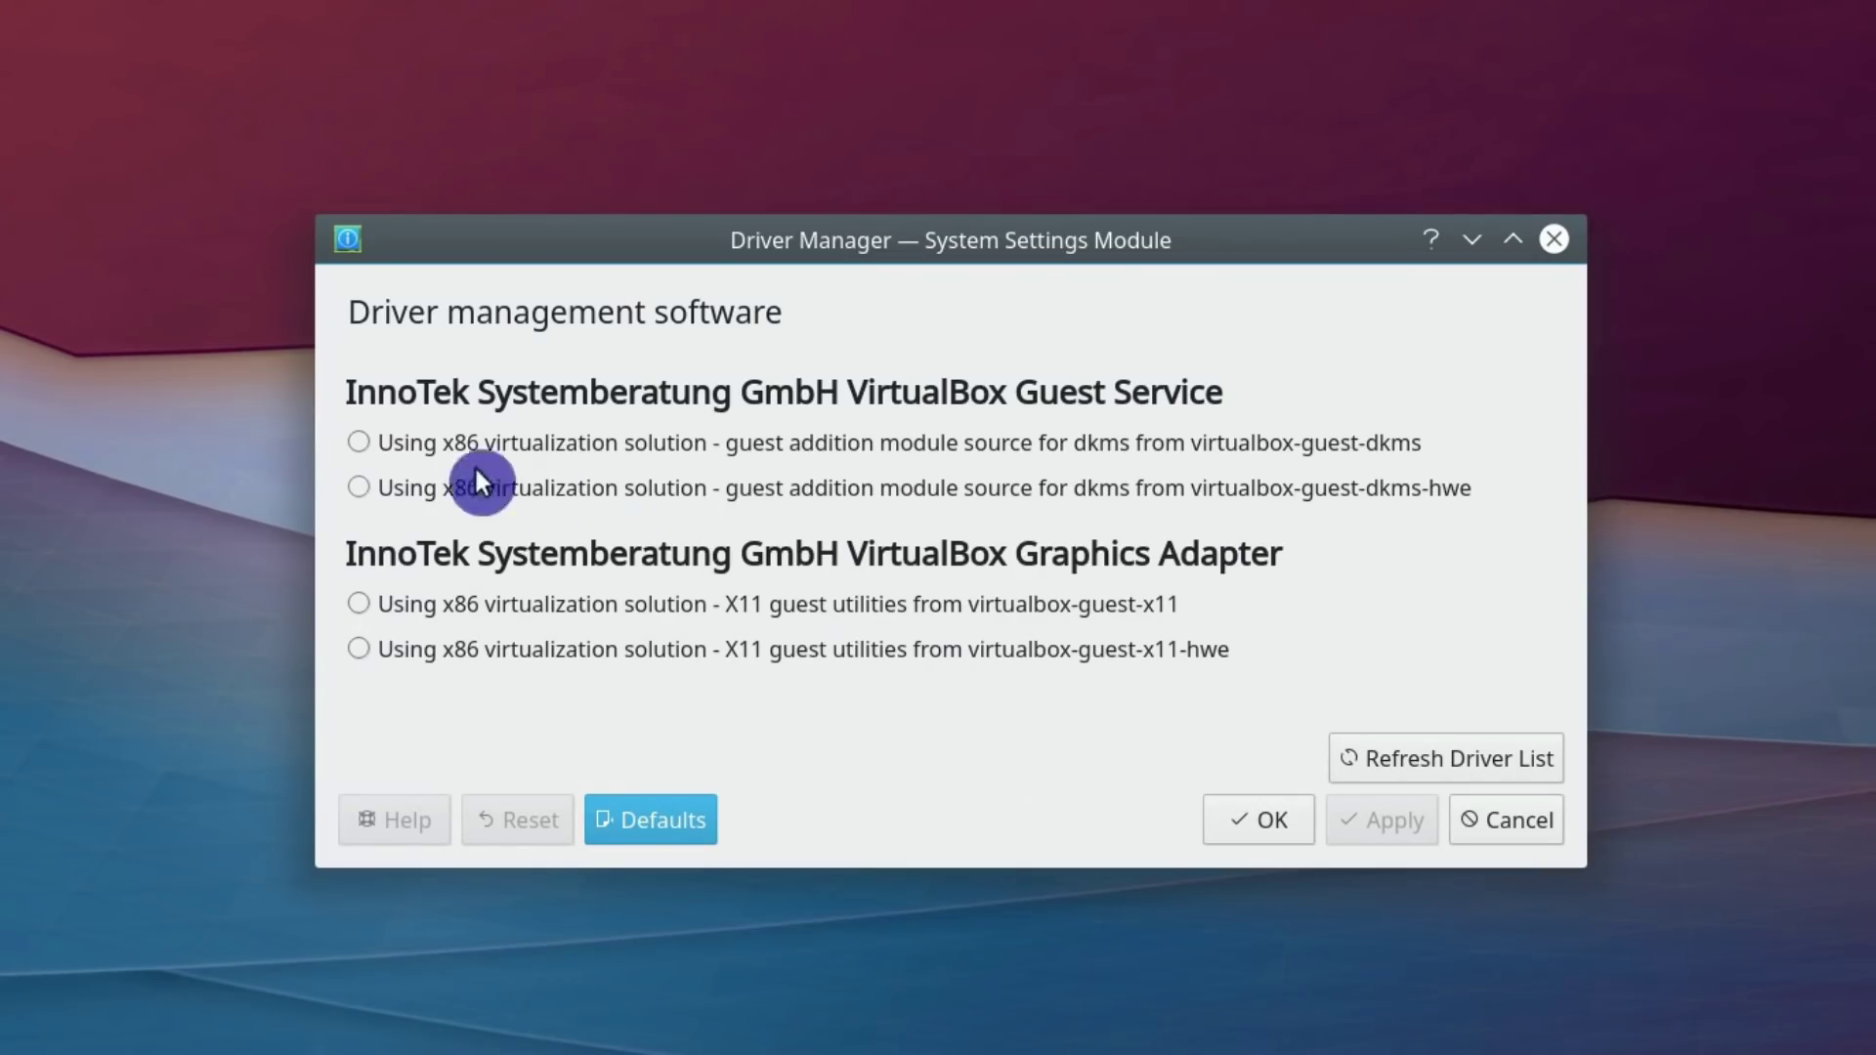
# - Apply the virtualbox-guest-dkms and virtualbox-guest-x11 drivers, authenticate with the account password, and close Driver Manager
pyautogui.click(358, 441)
pyautogui.click(358, 604)
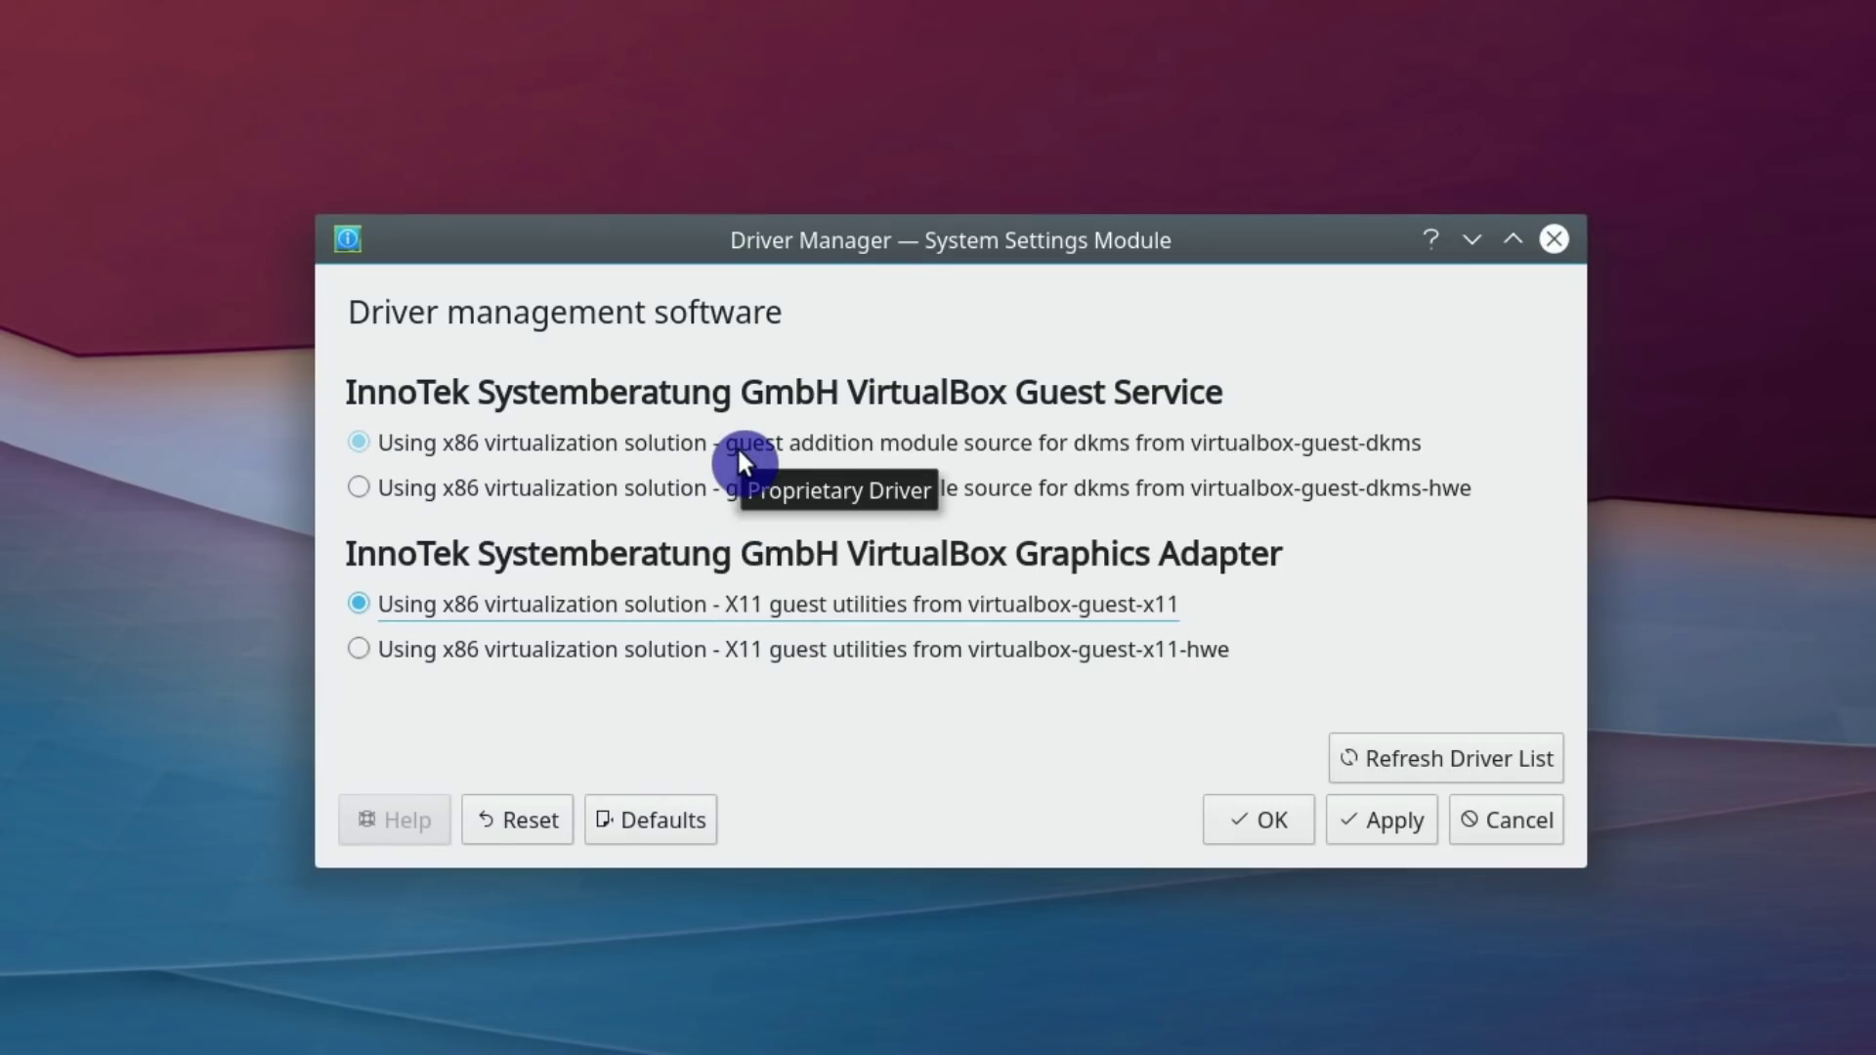
pyautogui.click(1388, 826)
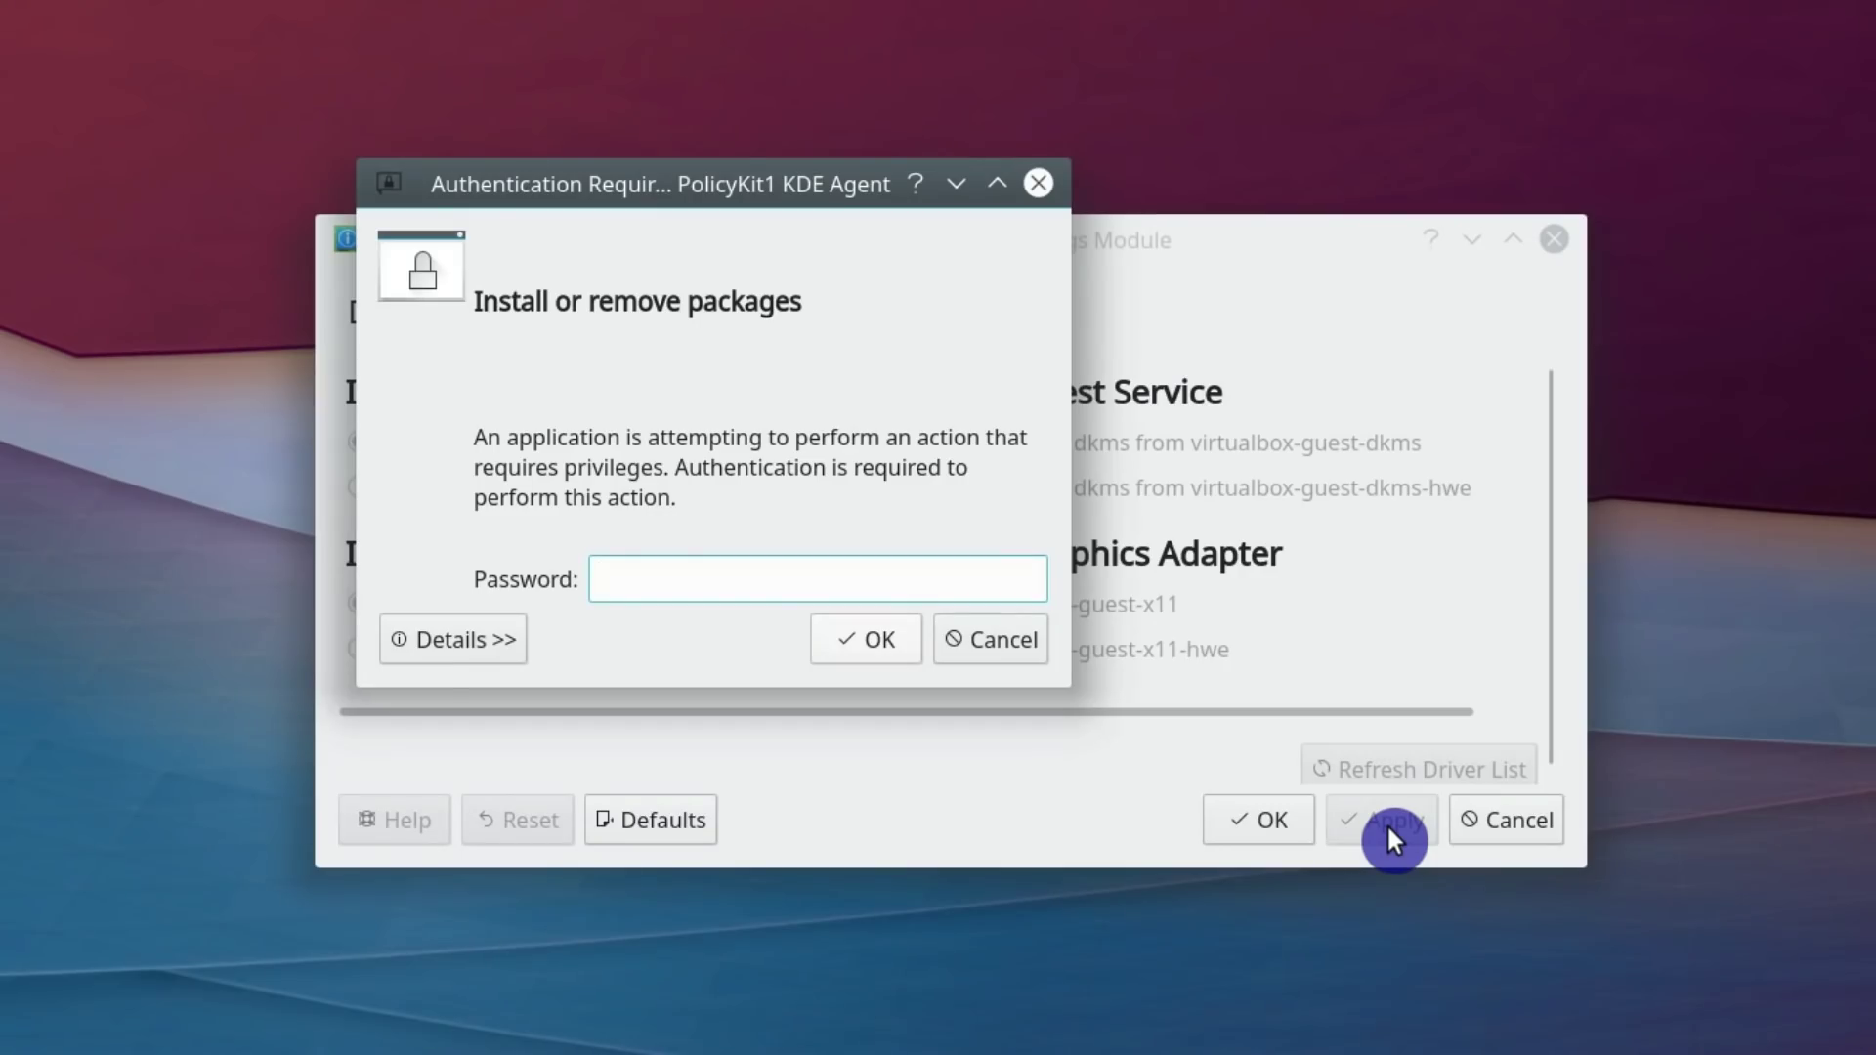
pyautogui.write('****')
pyautogui.press('Return')
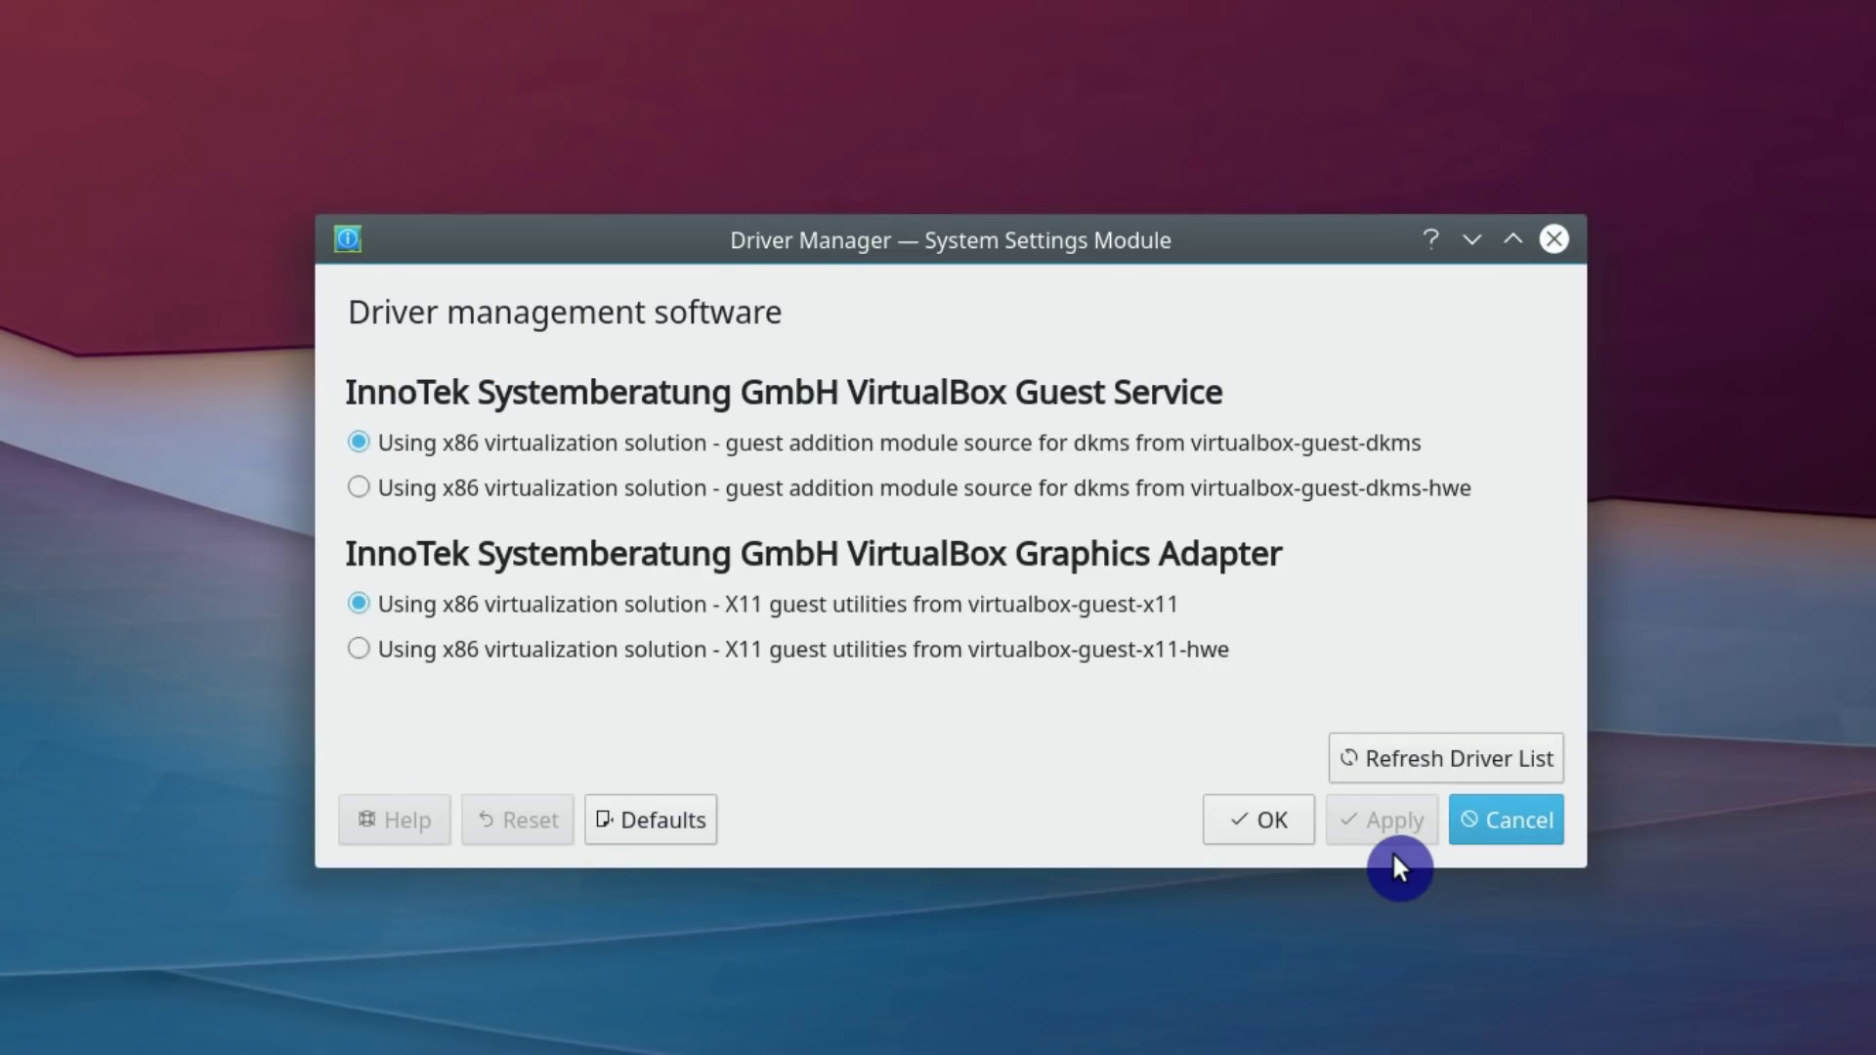
pyautogui.click(1288, 830)
# - Restart the computer from the application launcher and confirm the restart
pyautogui.click(22, 1038)
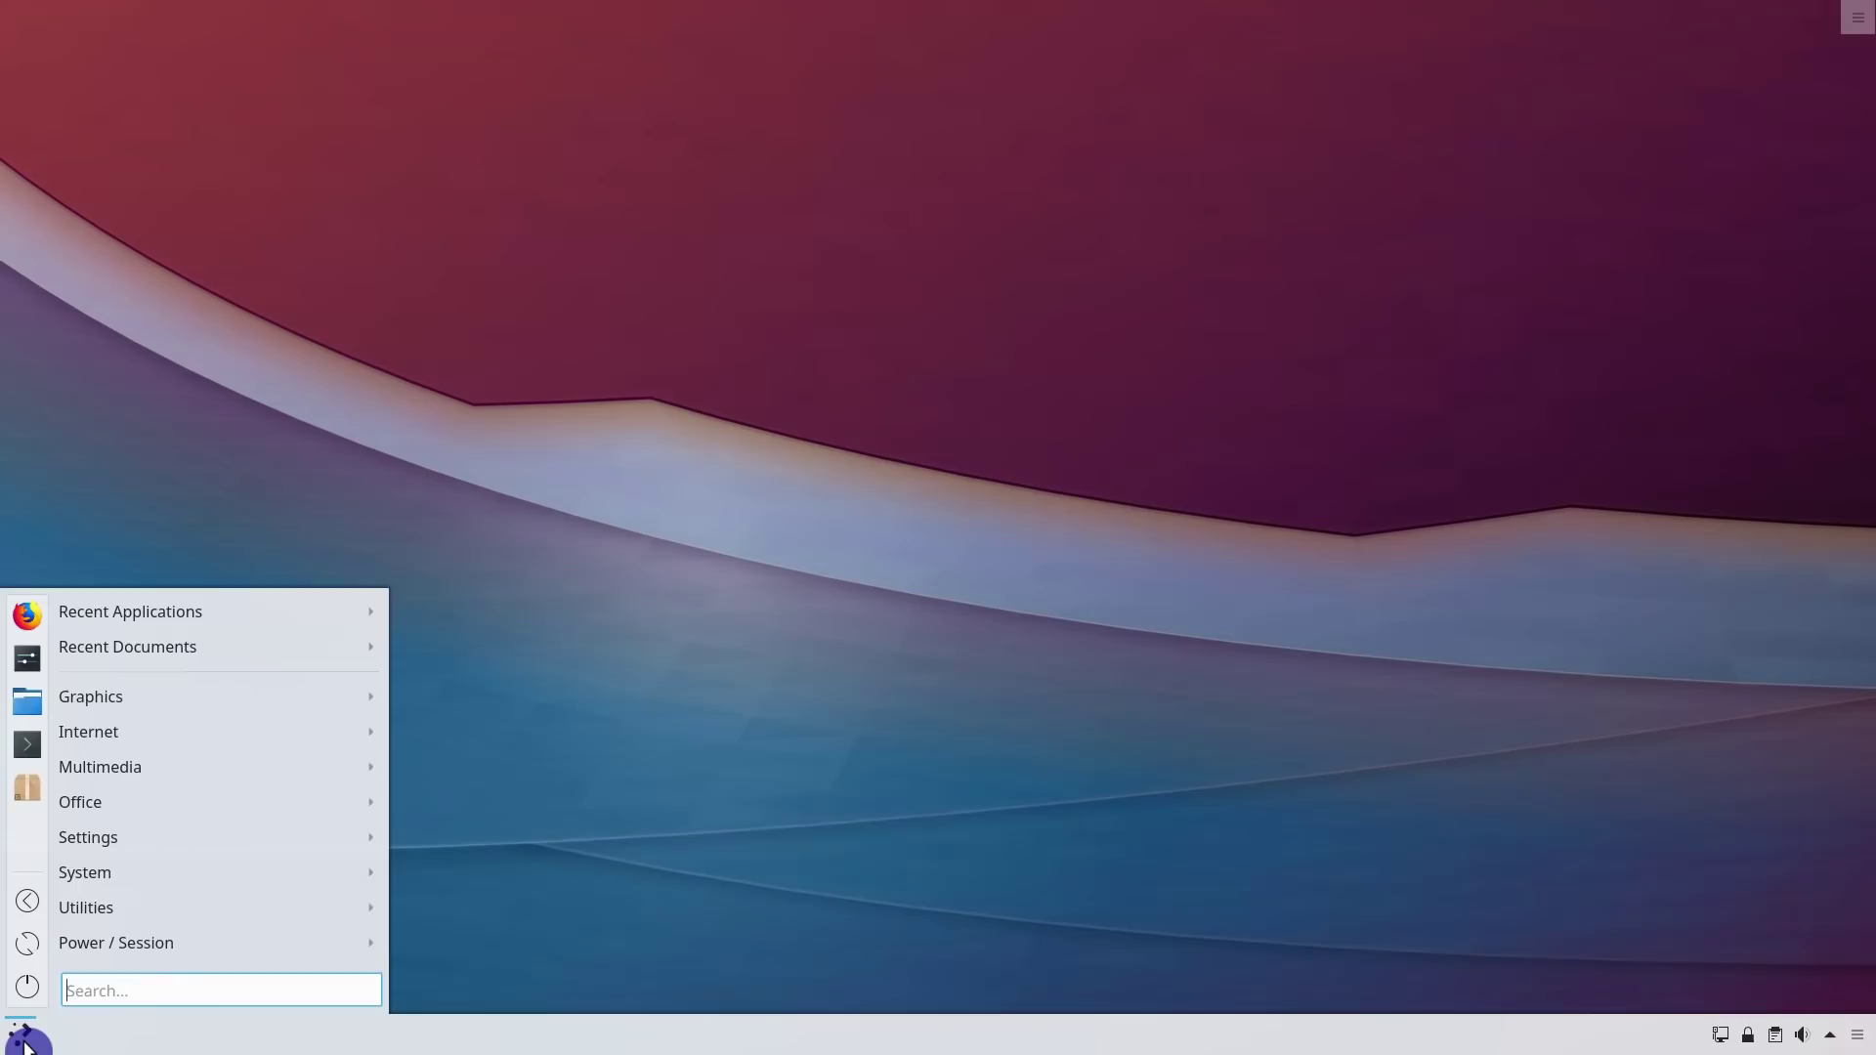
pyautogui.click(27, 948)
pyautogui.click(844, 623)
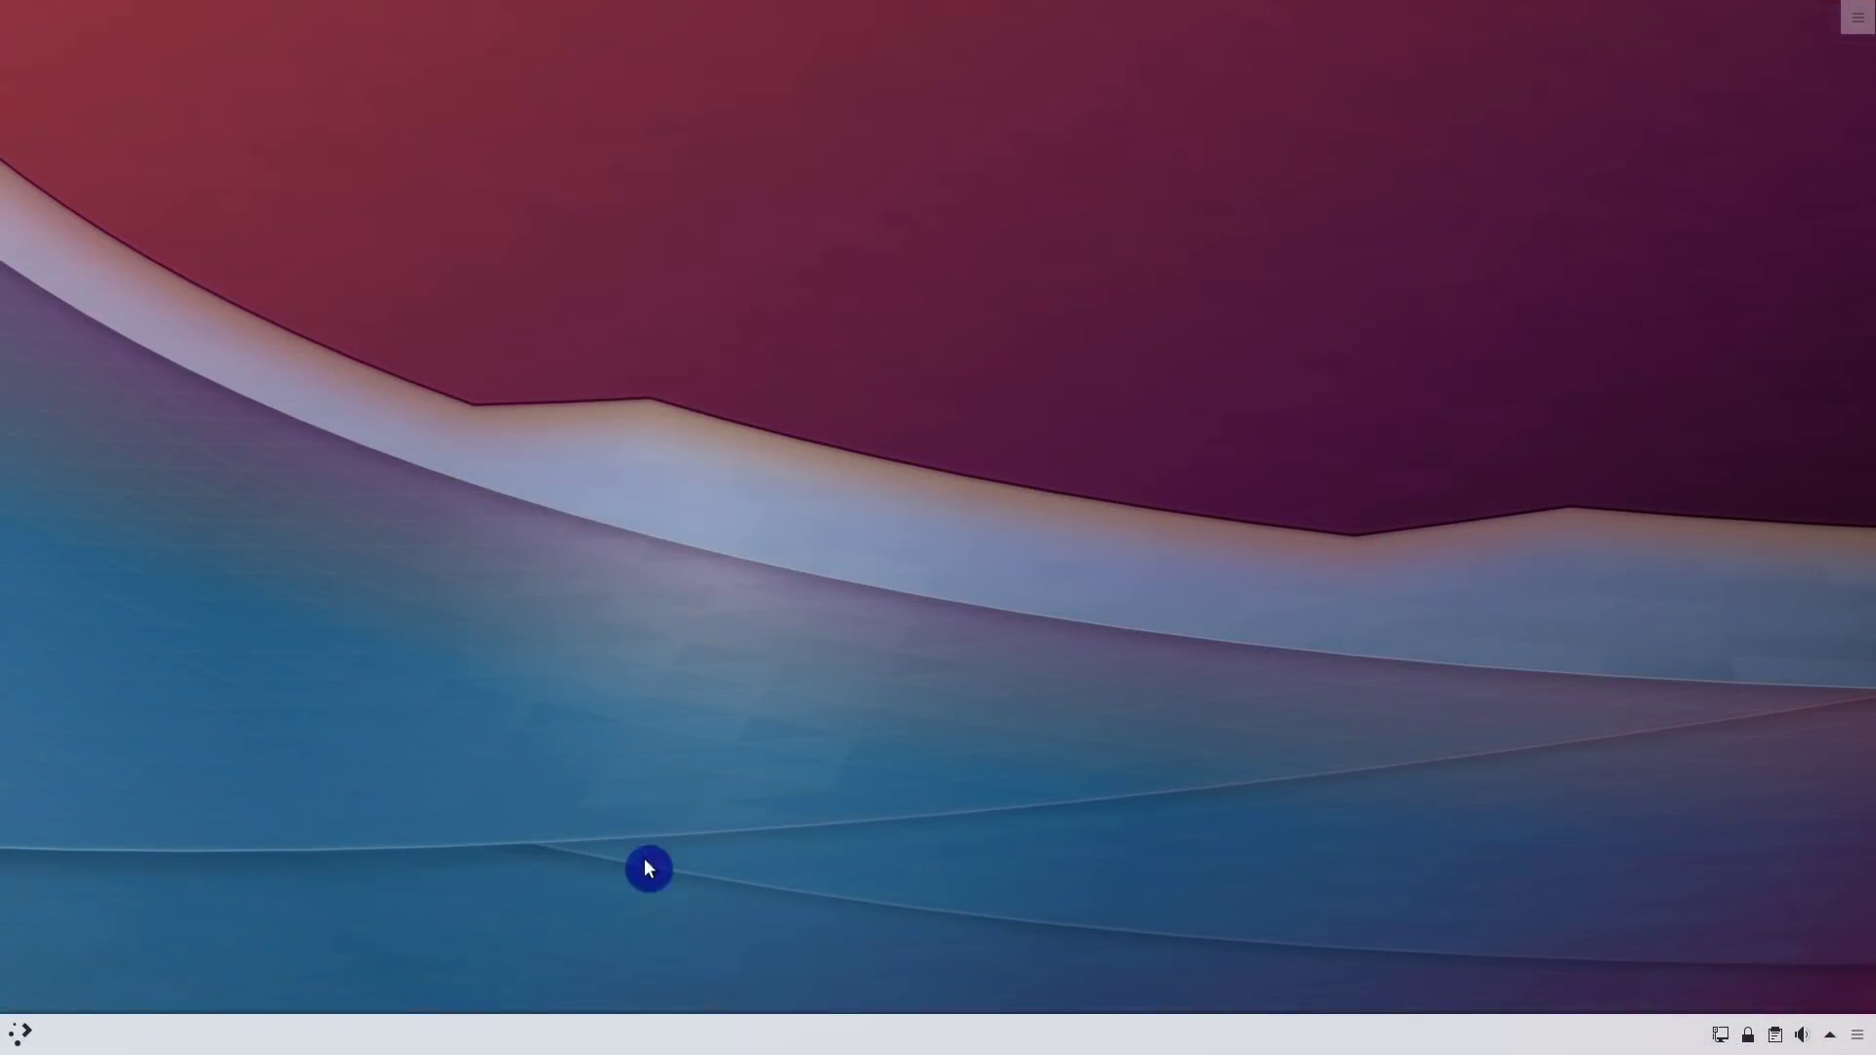
# - Launch Synaptic Package Manager from the launcher favorites and enter the account password to authenticate
pyautogui.click(18, 1044)
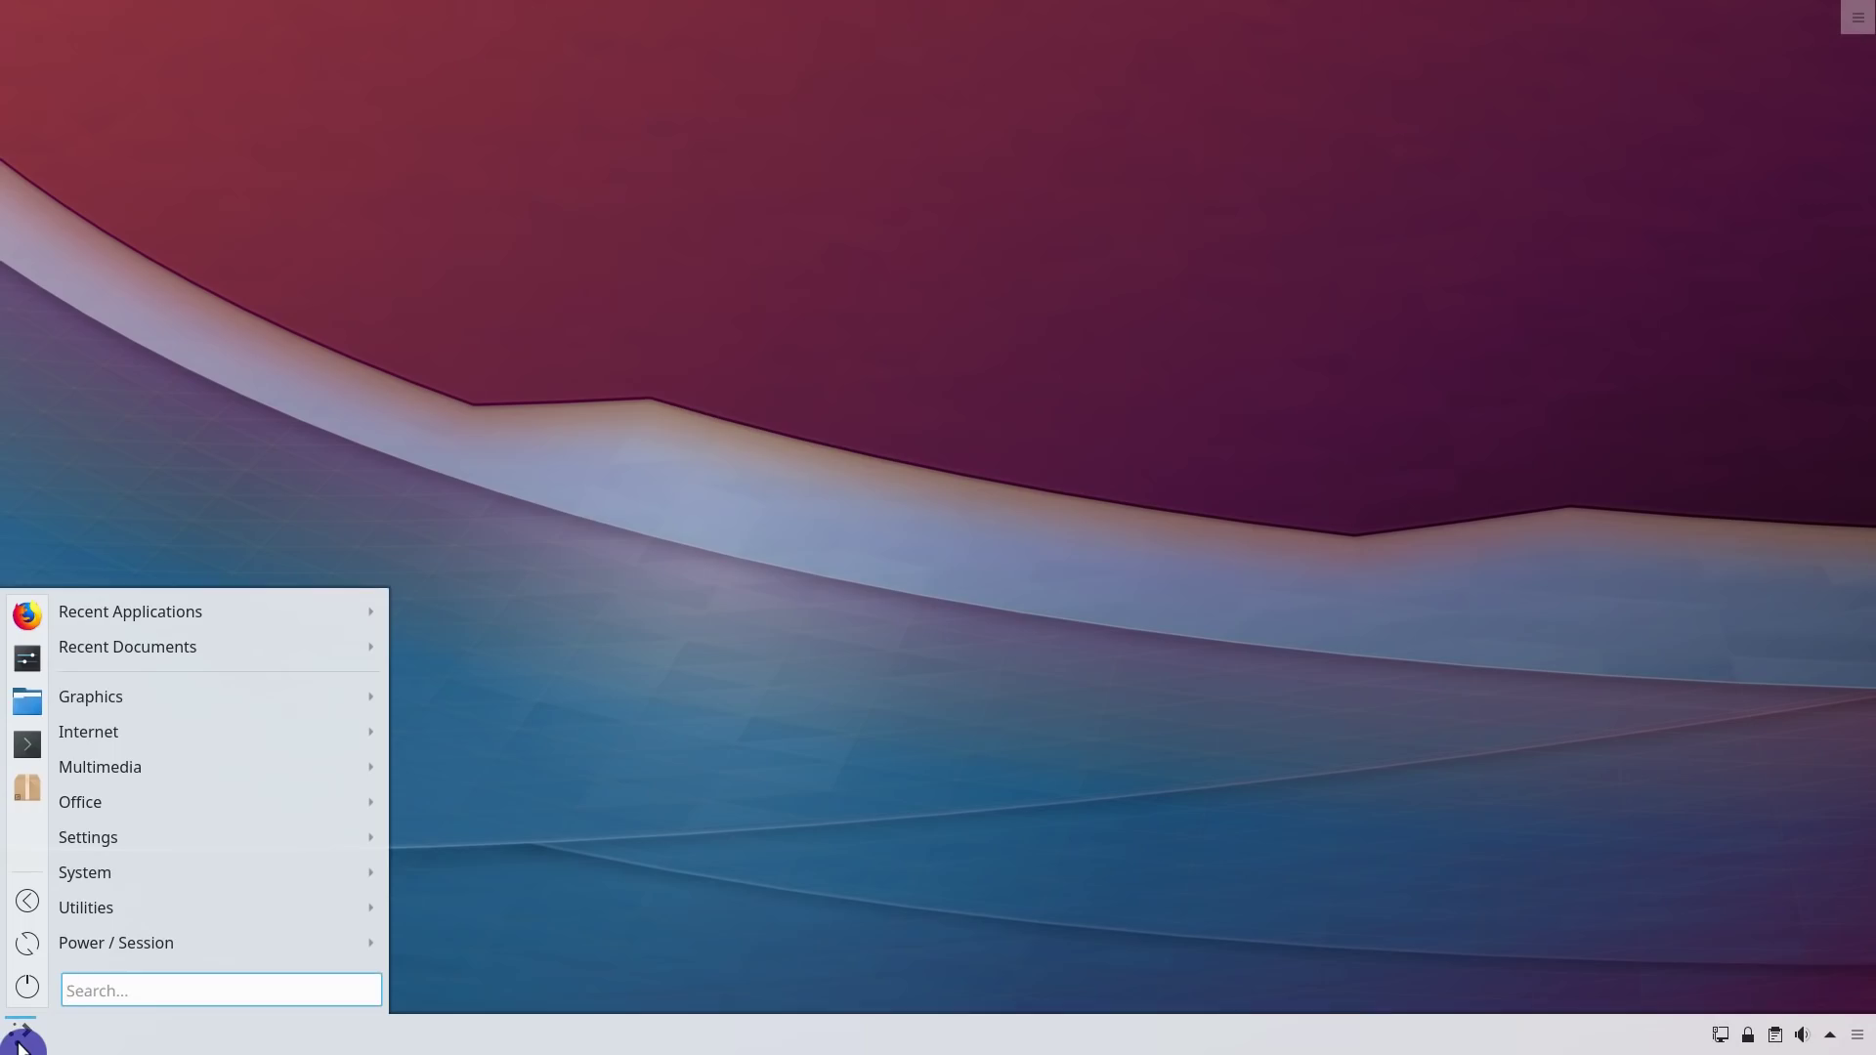
pyautogui.click(28, 791)
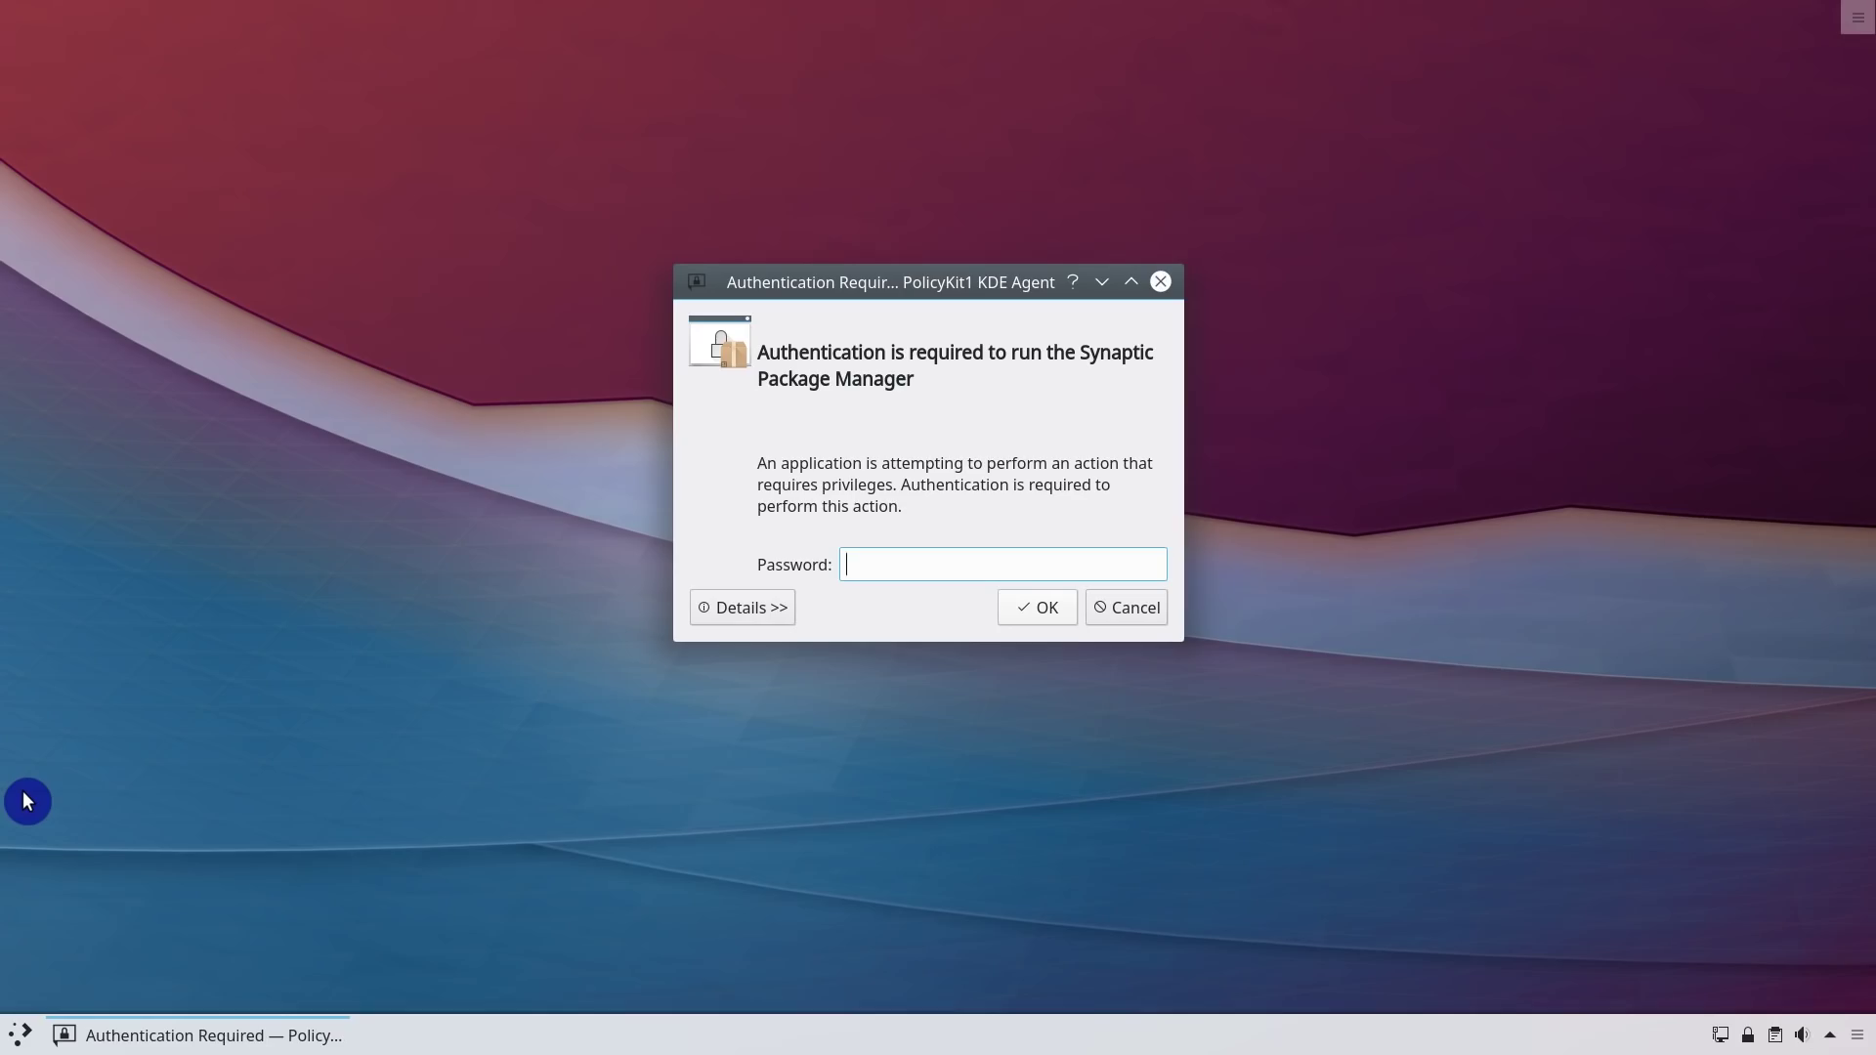
pyautogui.write('•••••')
pyautogui.press('Return')
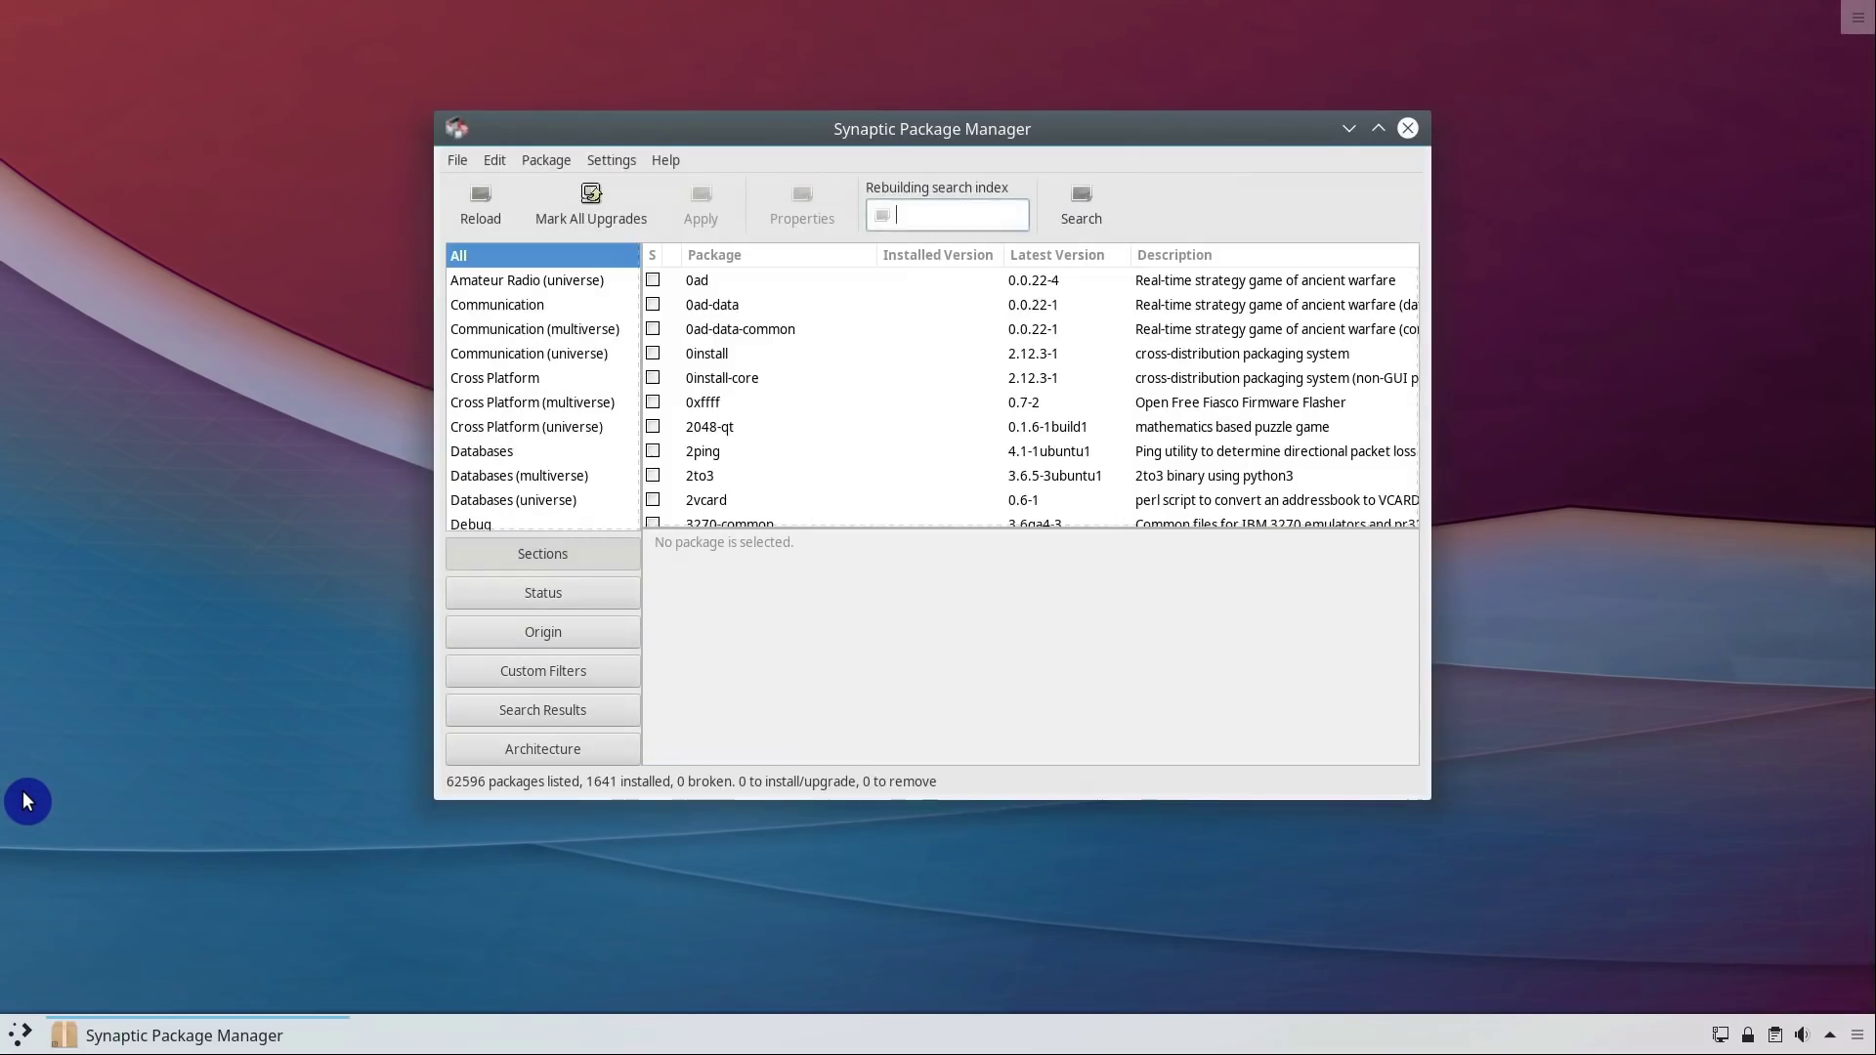
# - Search the packages by description and name for "libreoffice"
pyautogui.click(1082, 207)
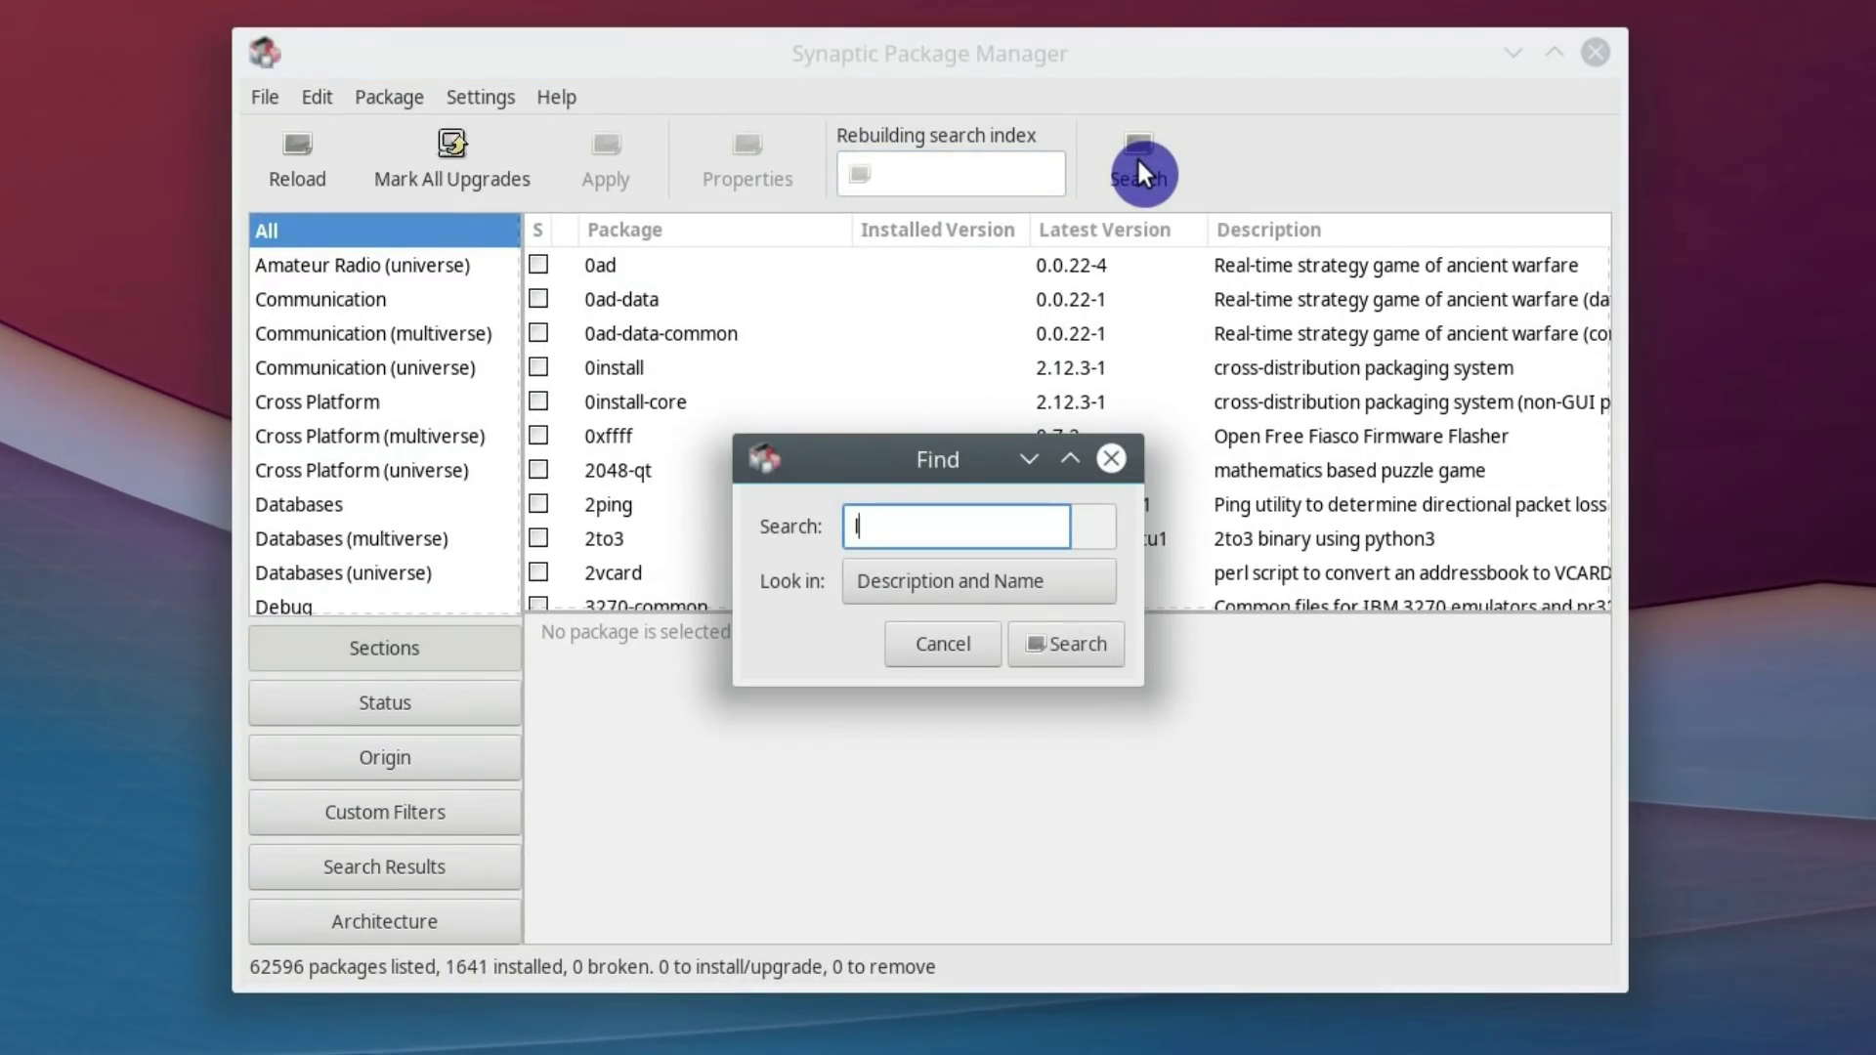
pyautogui.write('libreoffice')
pyautogui.press('Return')
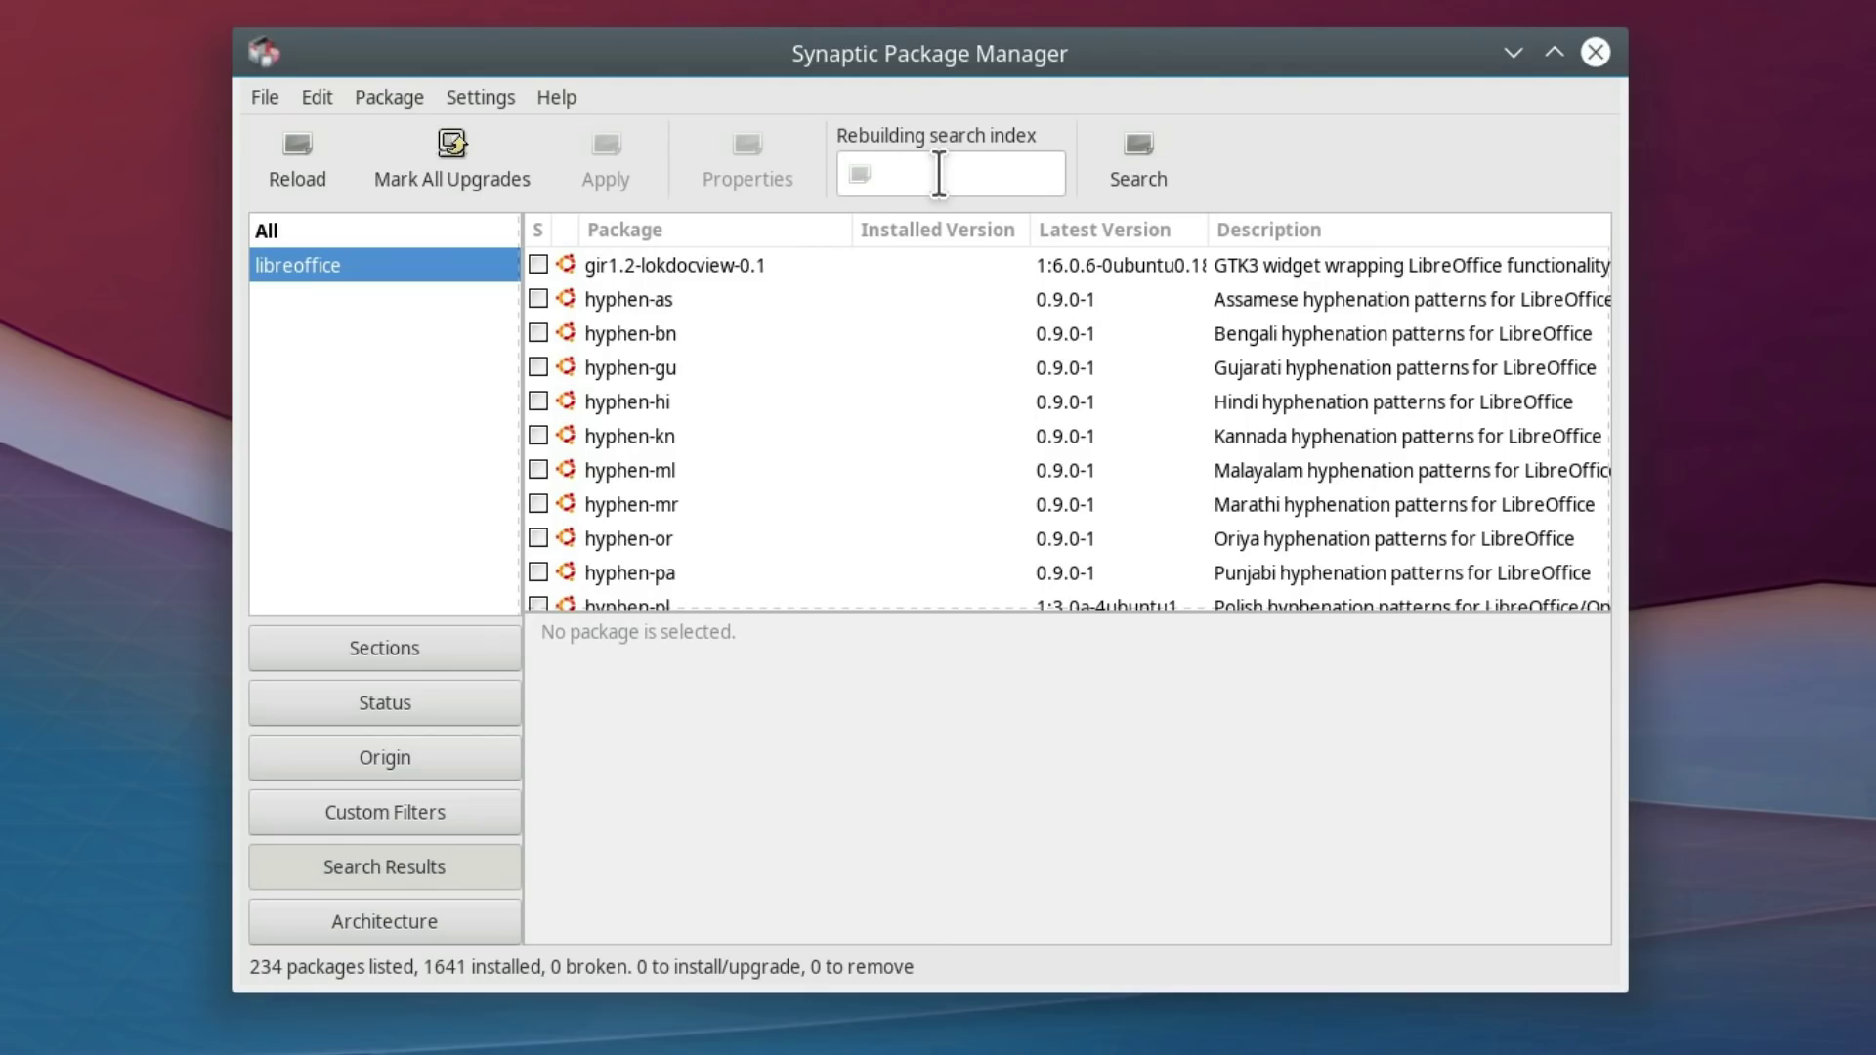
pyautogui.click(1132, 184)
pyautogui.click(733, 481)
# - Mark the libreoffice metapackage for installation together with its additional required packages
pyautogui.scroll(-10, 682, 388)
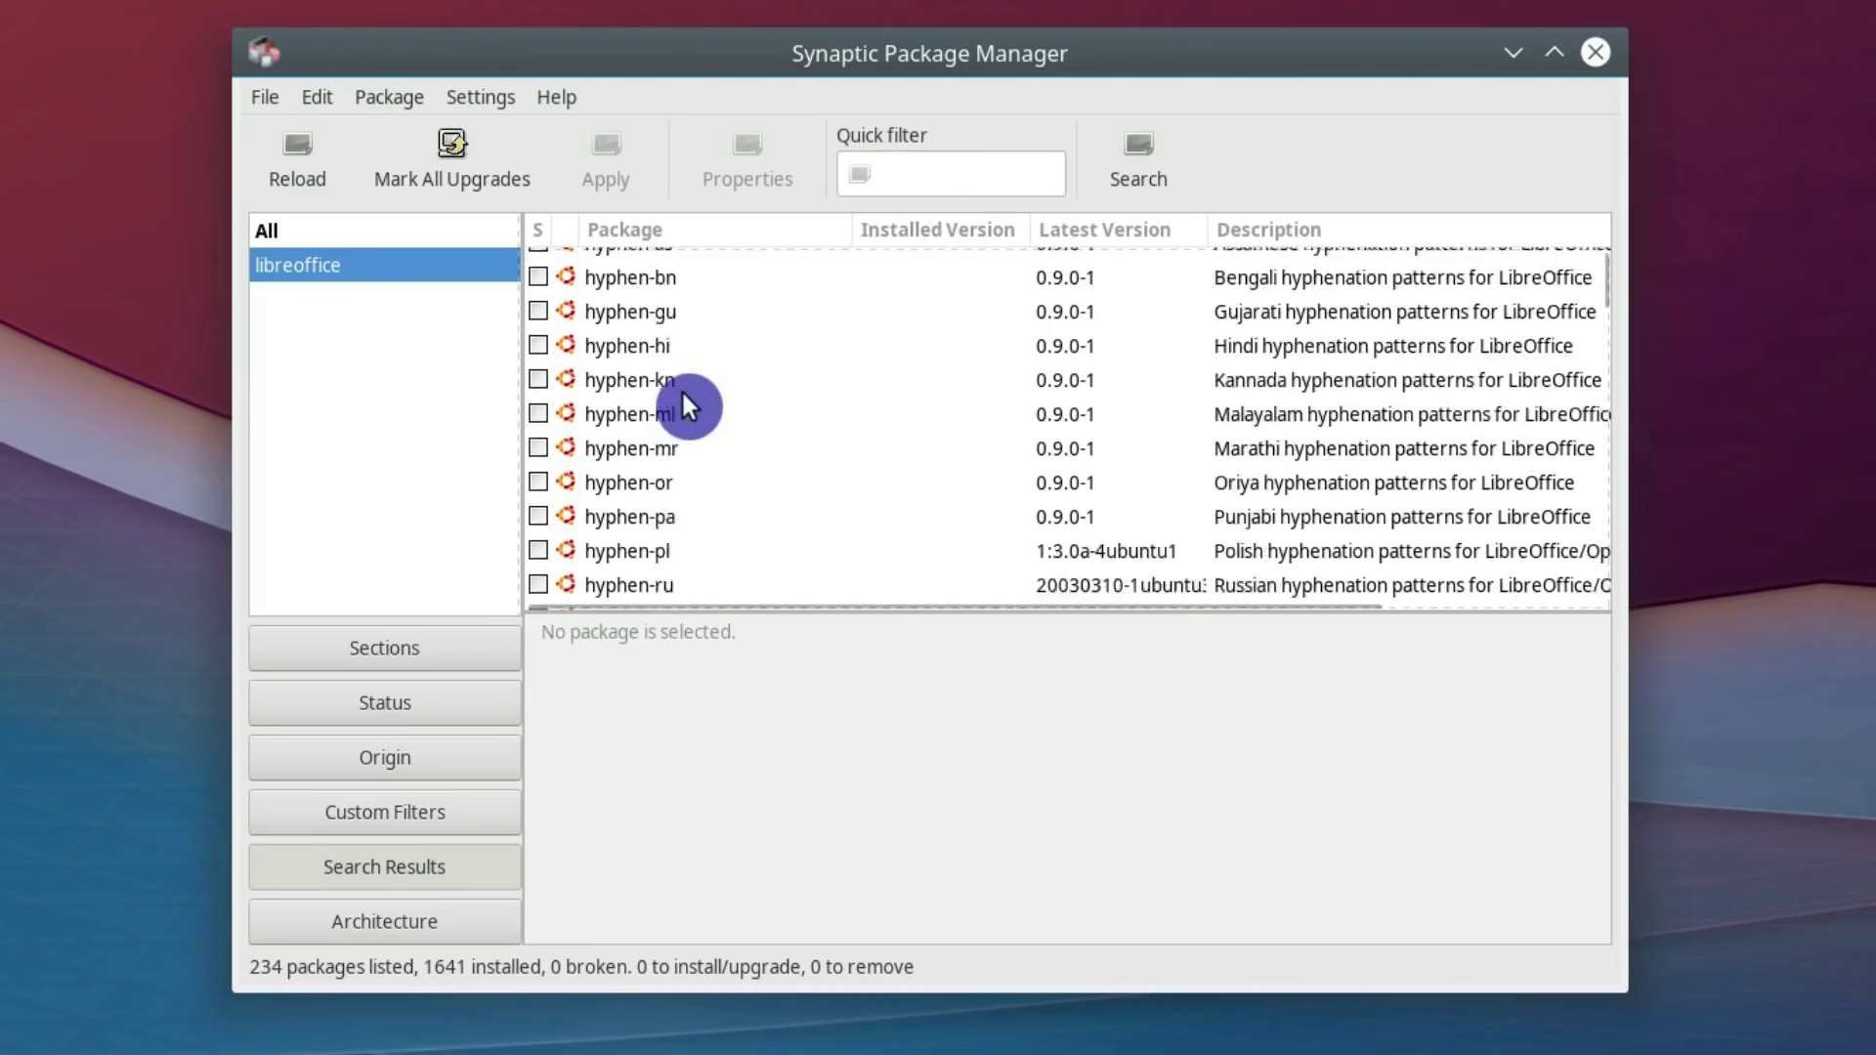
pyautogui.scroll(1, 682, 390)
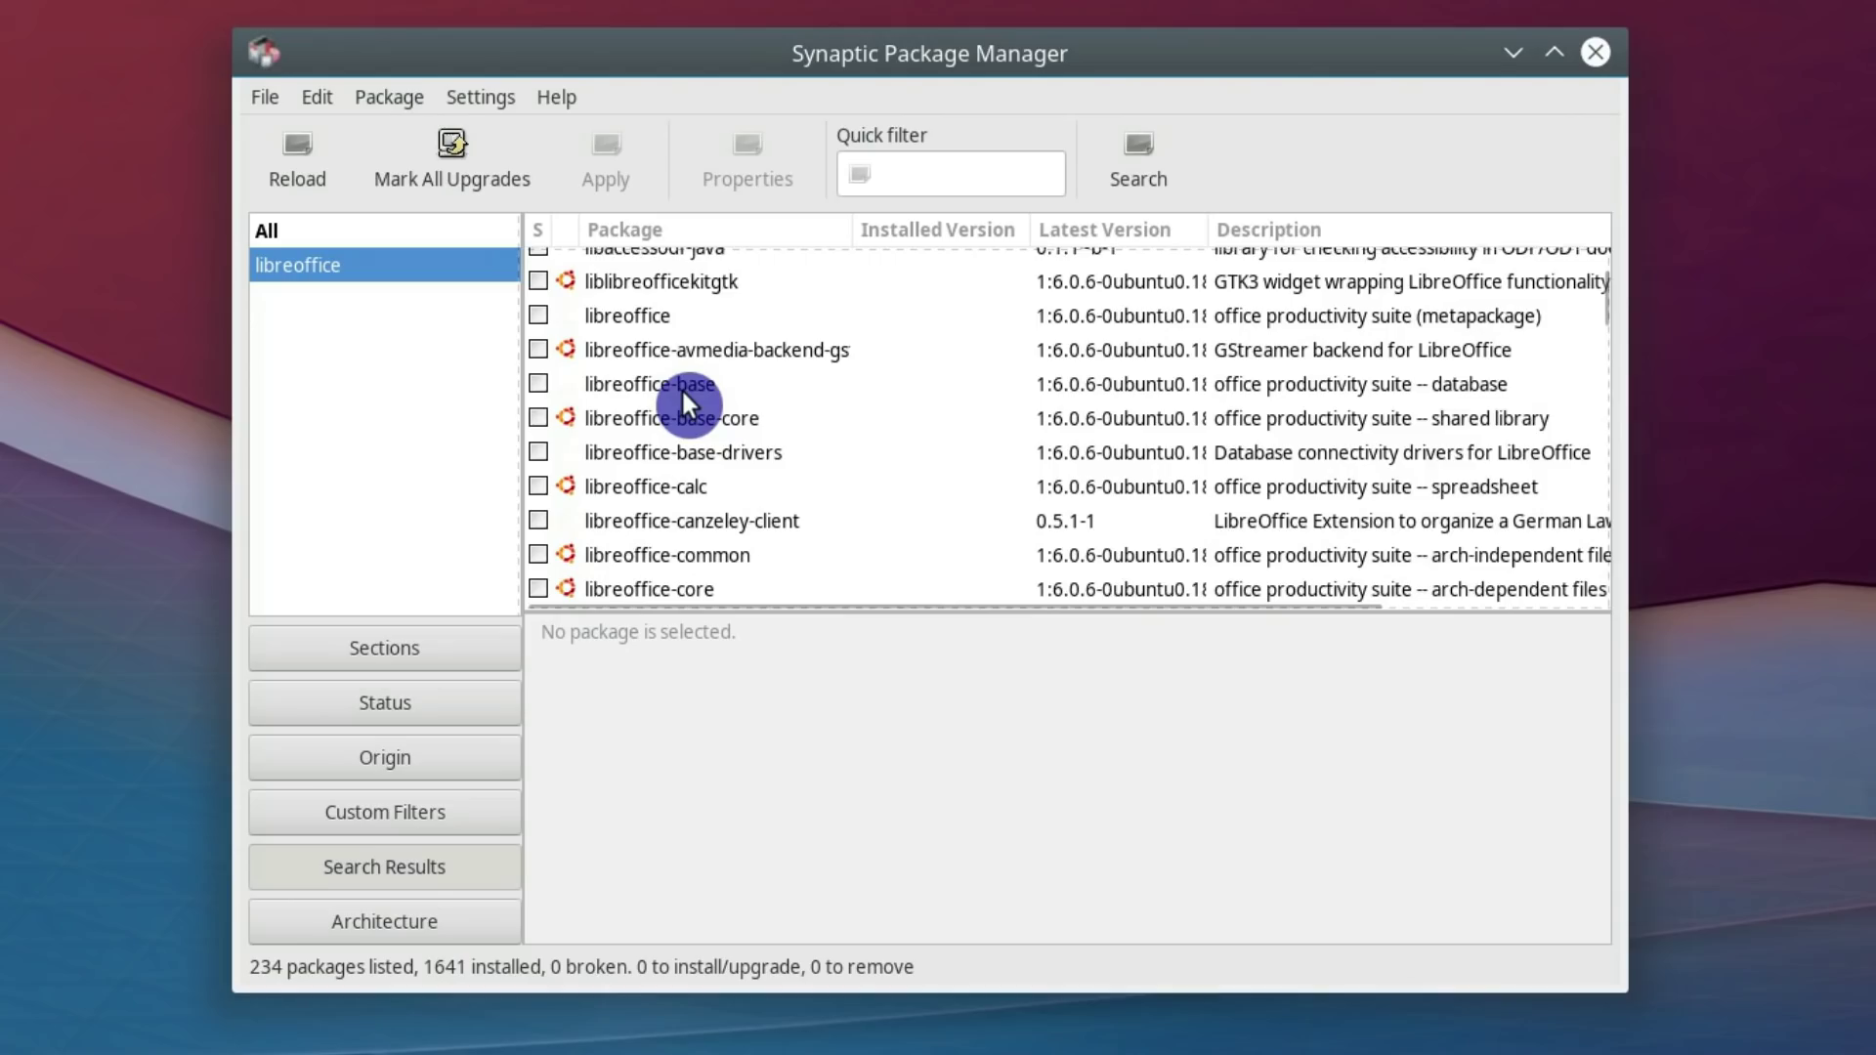
pyautogui.scroll(1, 680, 388)
pyautogui.click(661, 374)
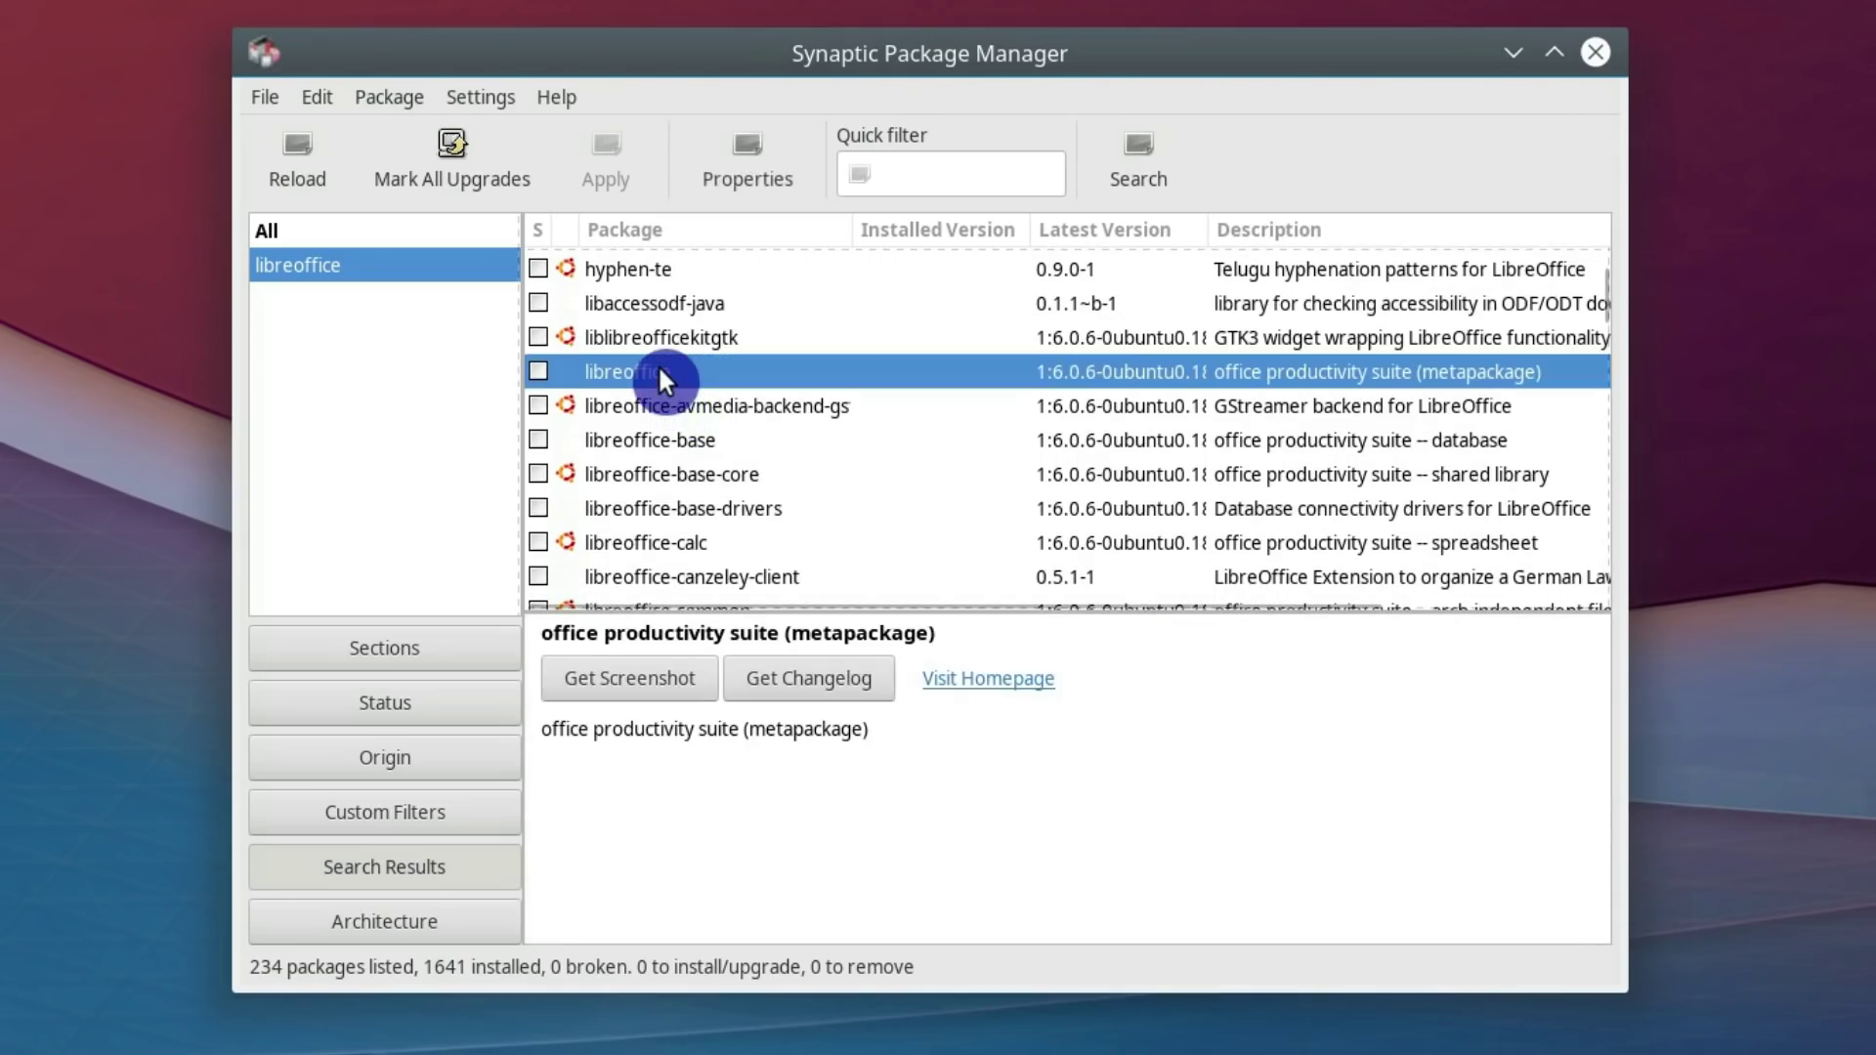
pyautogui.rightClick(660, 369)
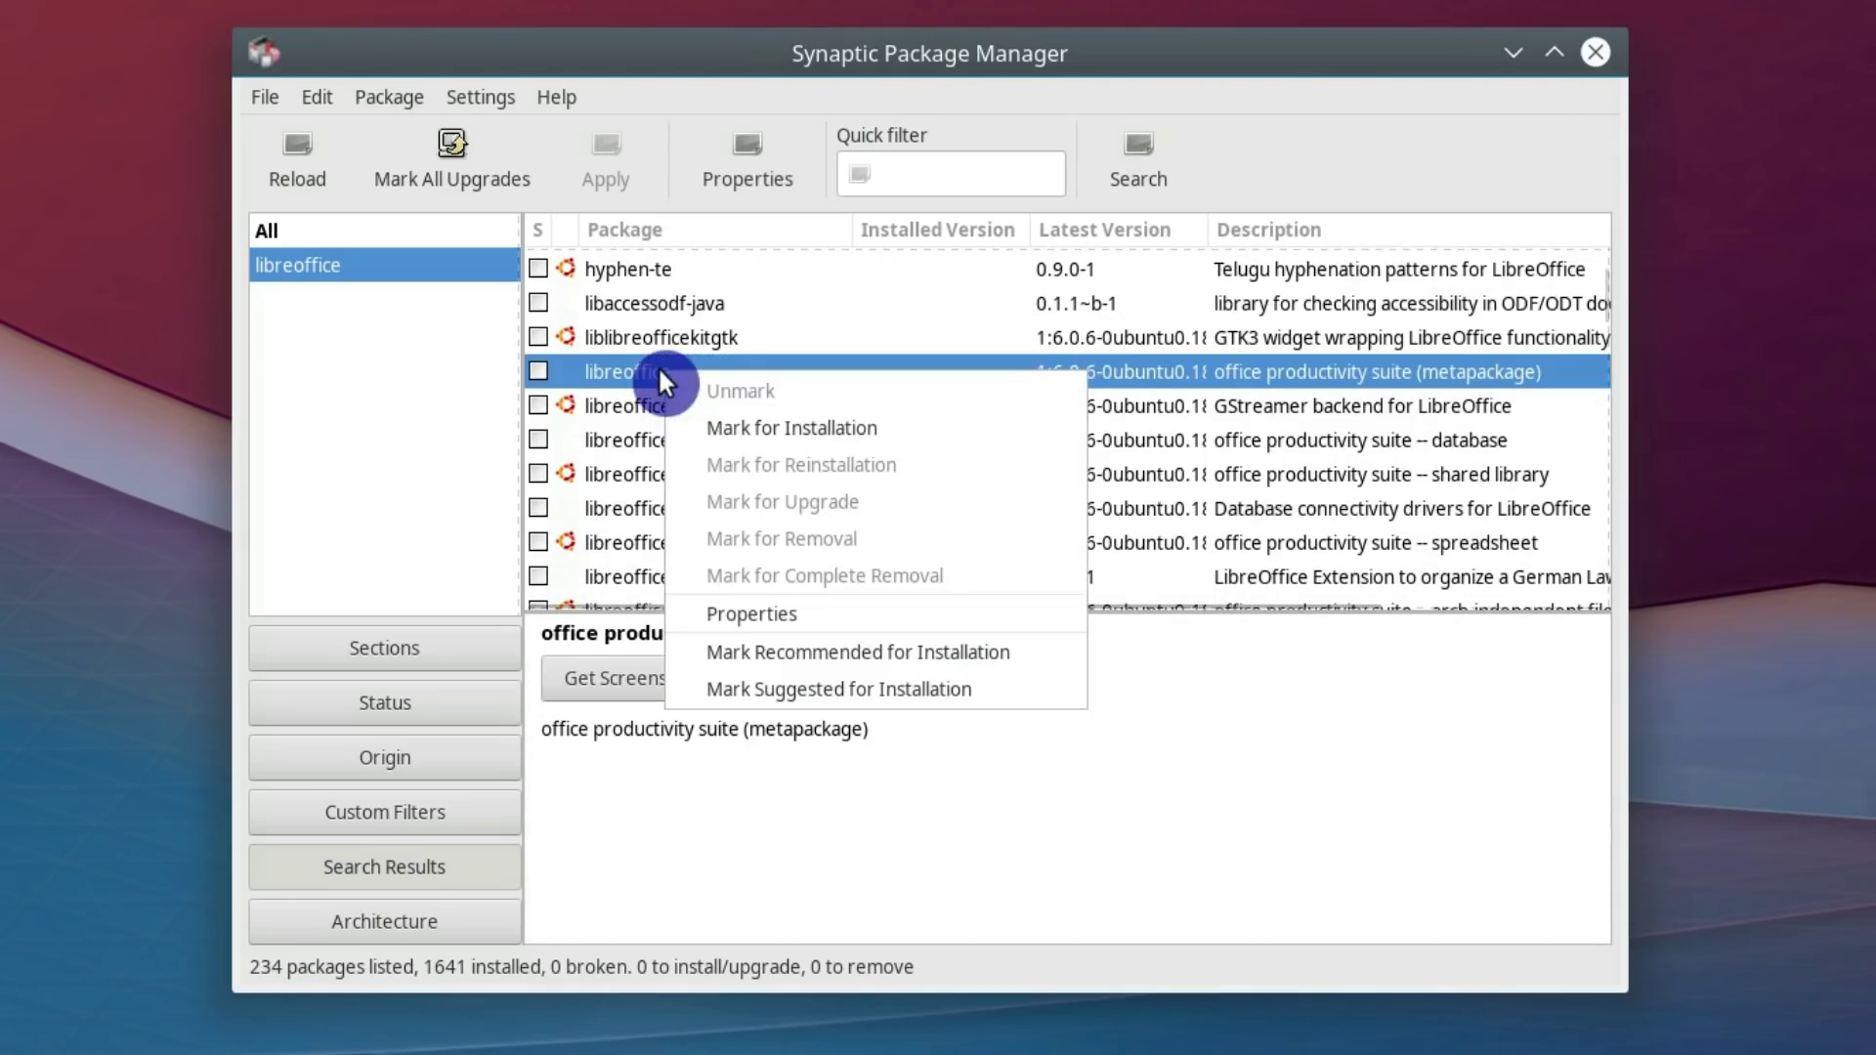
pyautogui.click(746, 426)
pyautogui.click(1178, 783)
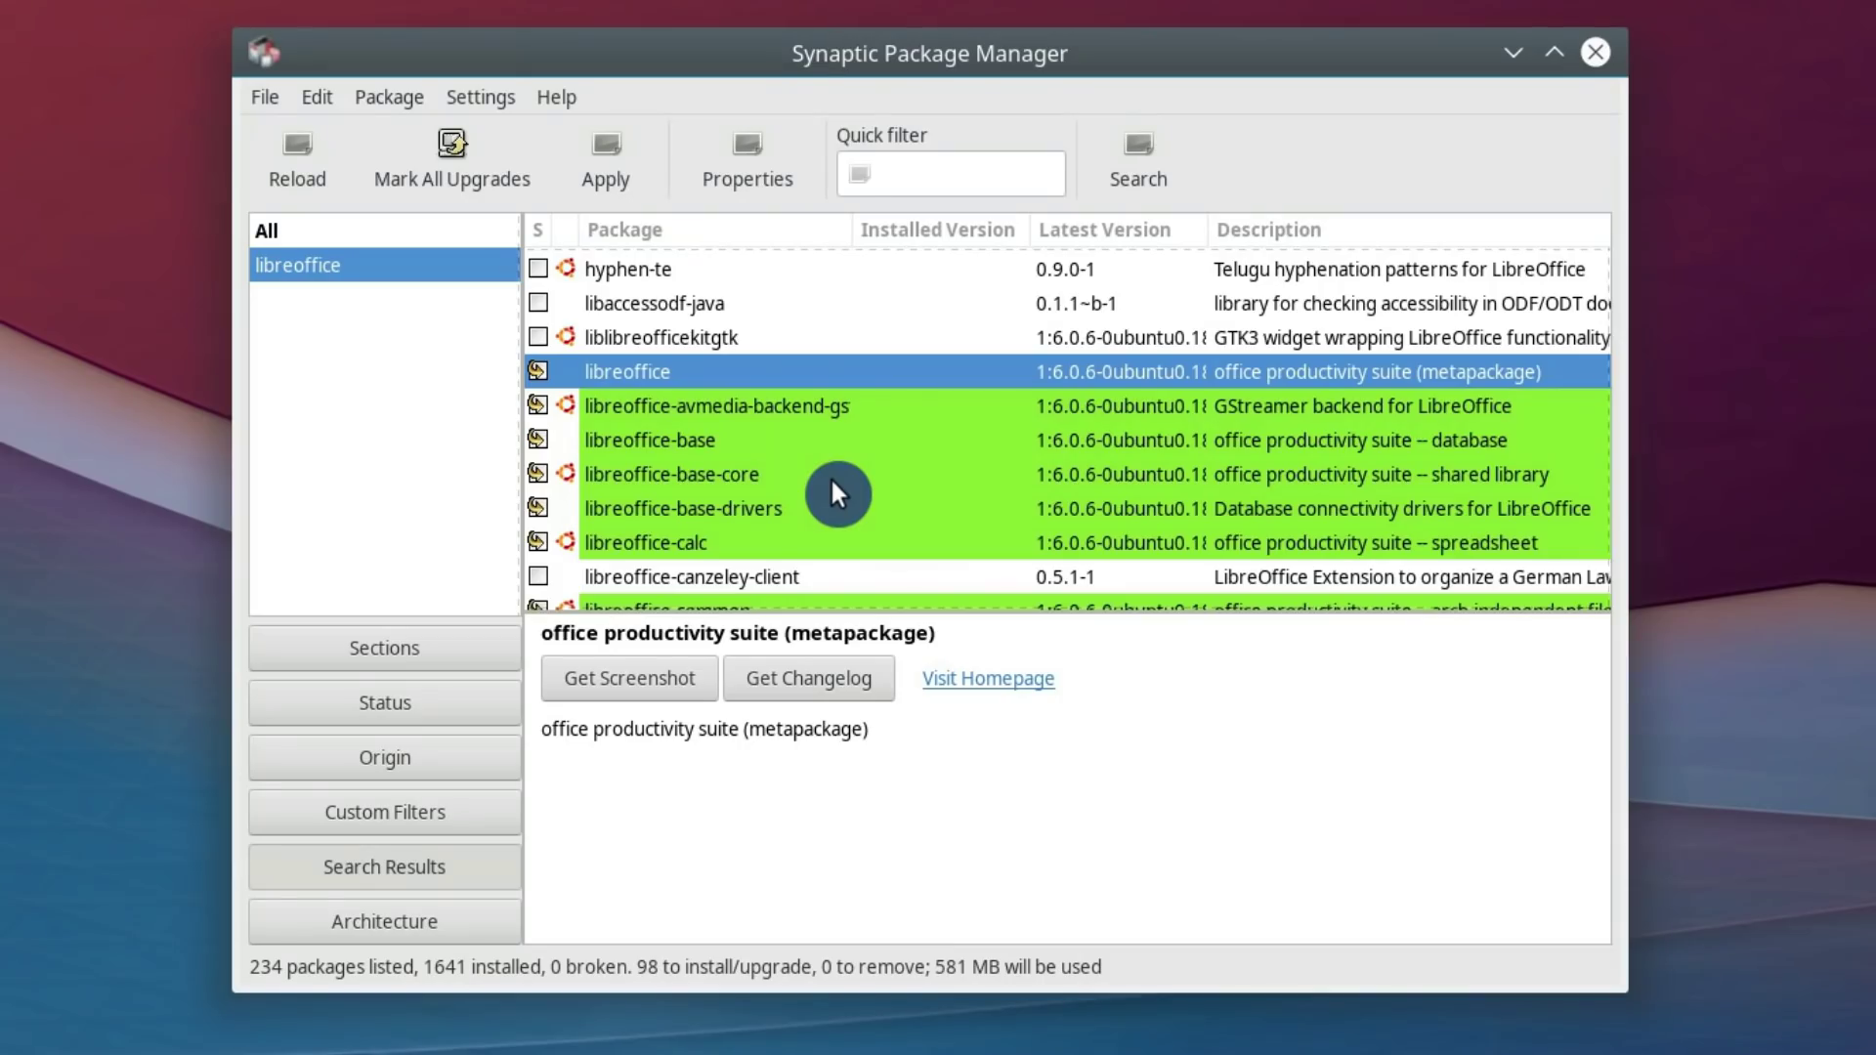
# - Find the libreoffice-style-breeze package further down the search results and mark it for installation
pyautogui.scroll(-5, 833, 483)
pyautogui.scroll(-18, 837, 494)
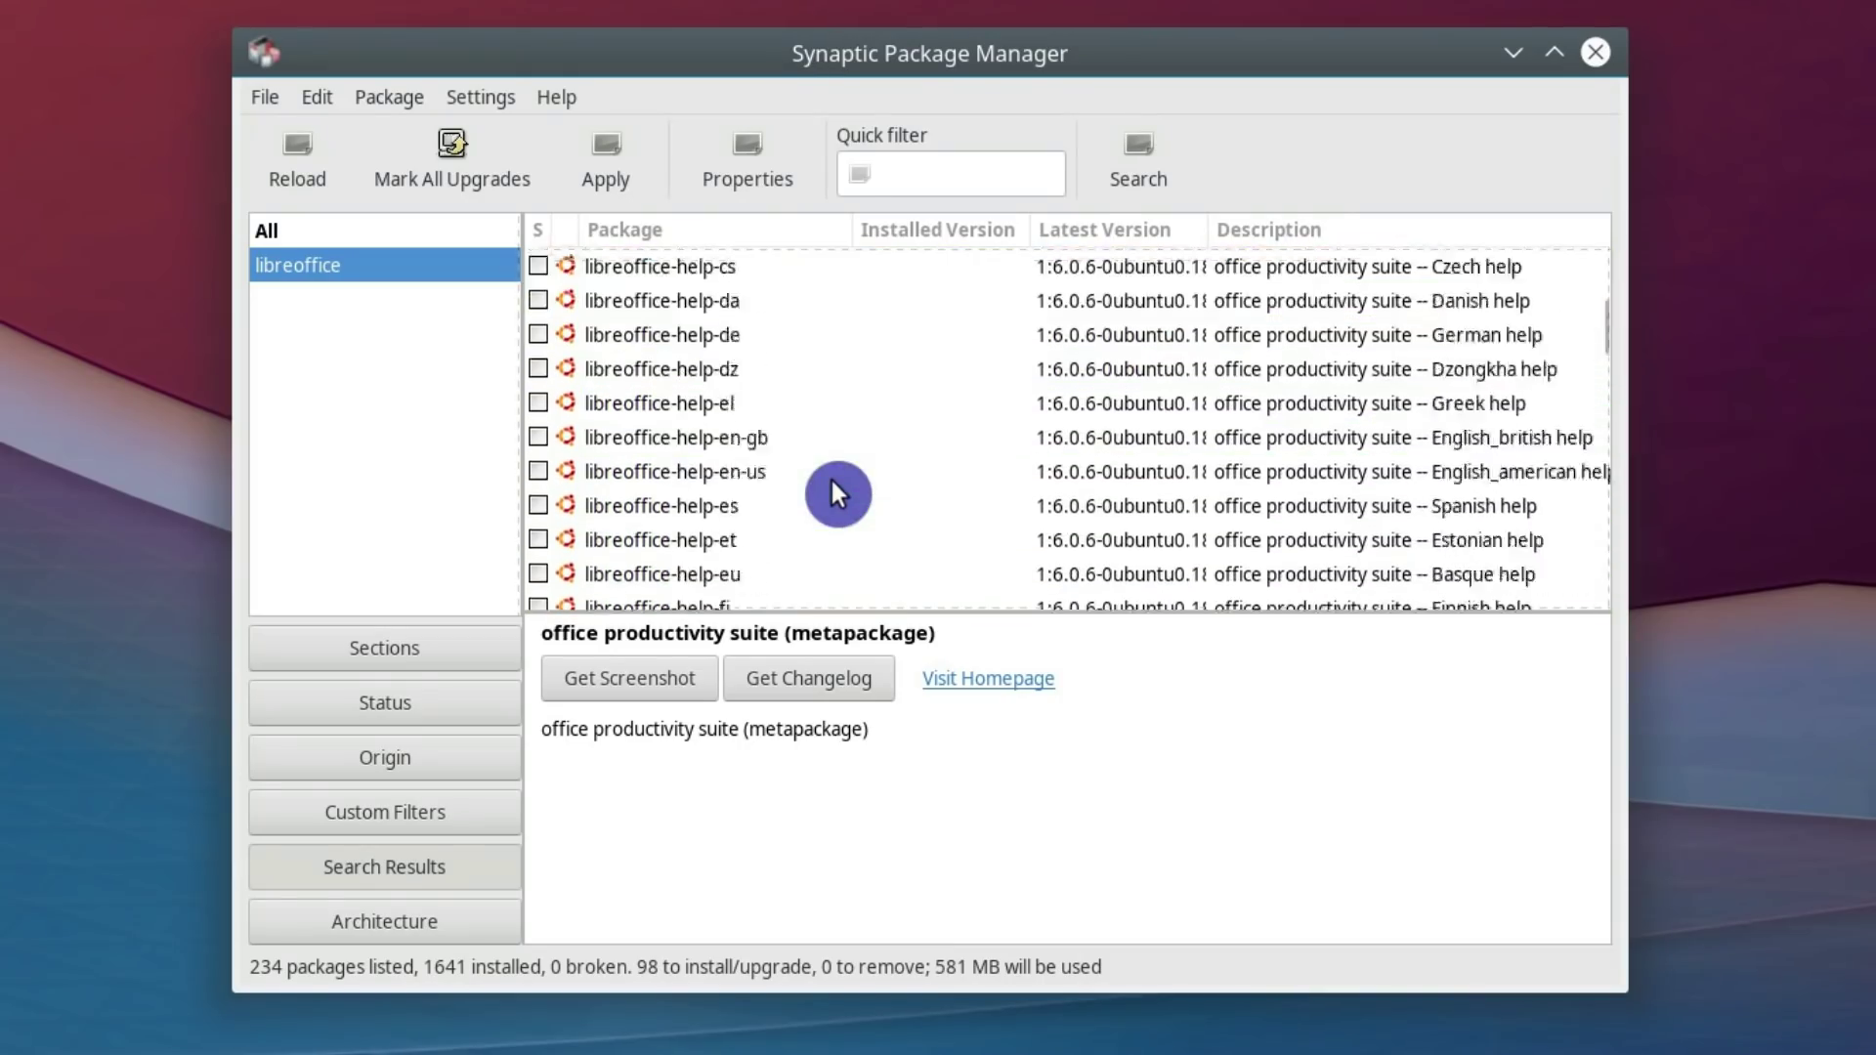
pyautogui.scroll(-20, 838, 493)
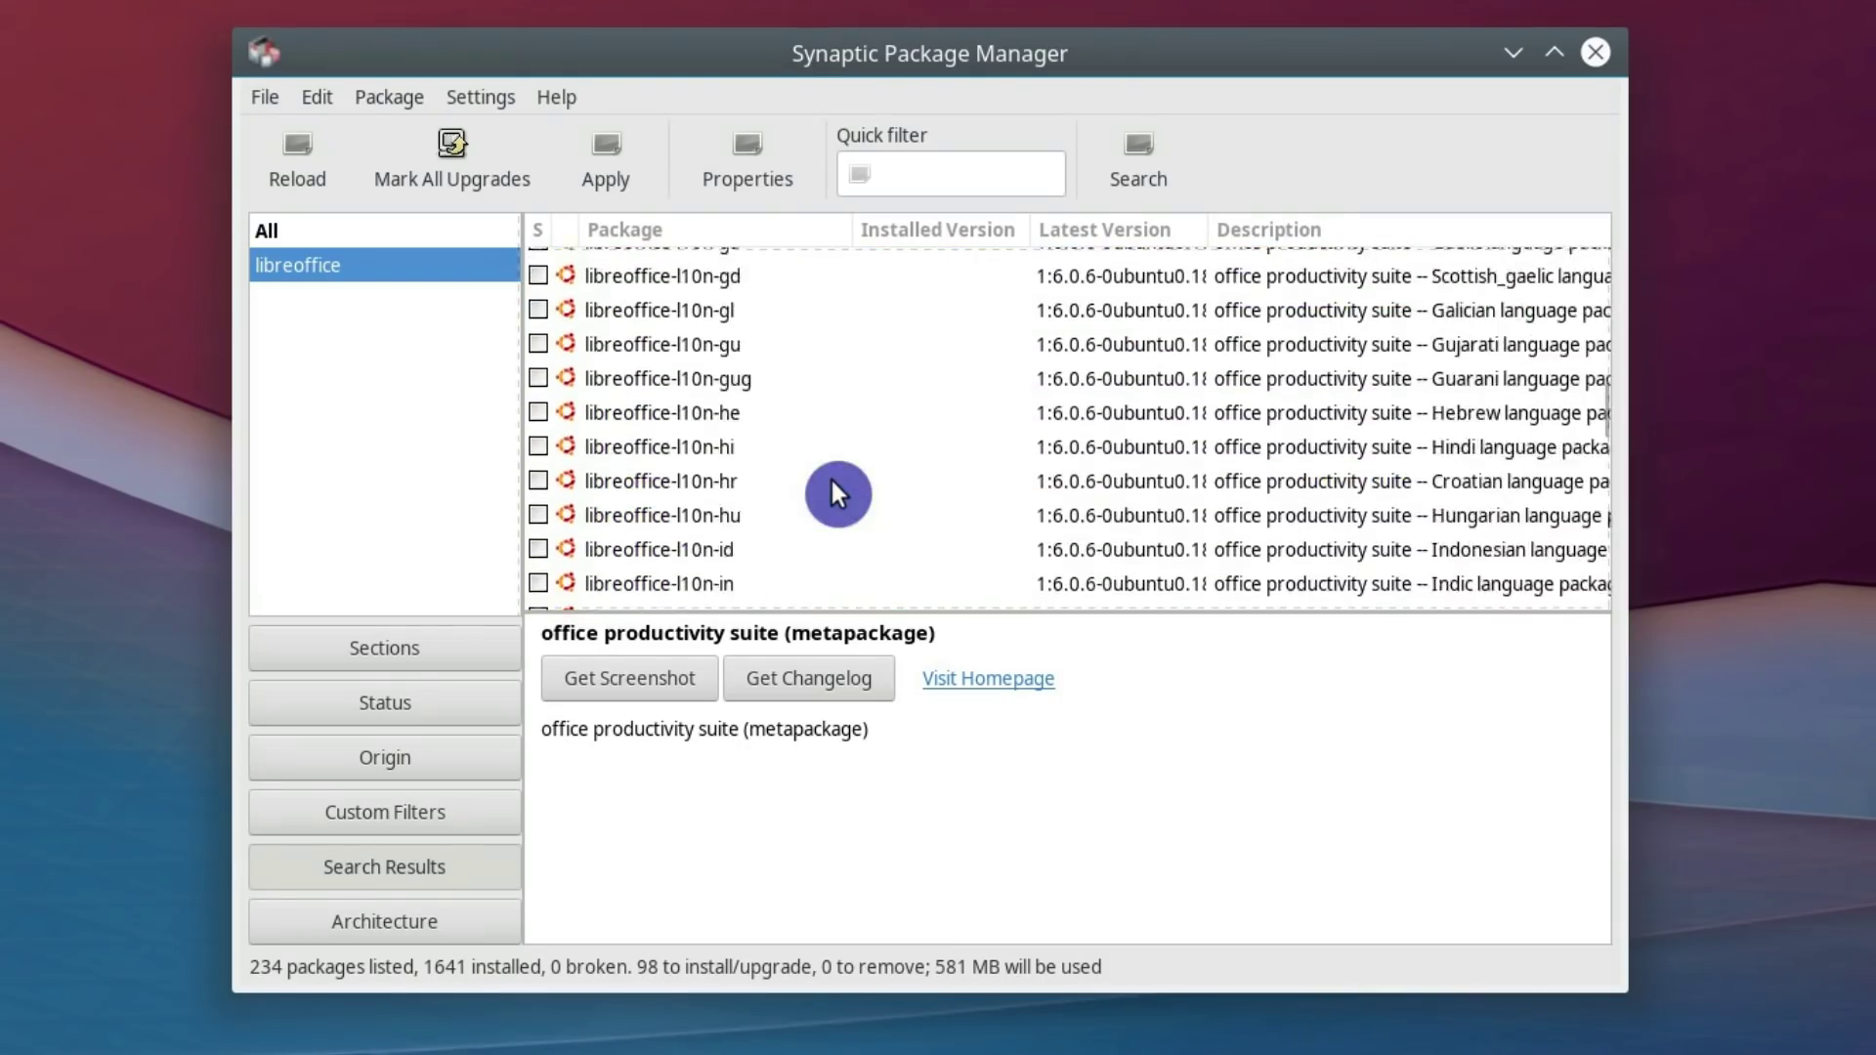
pyautogui.scroll(3, 833, 478)
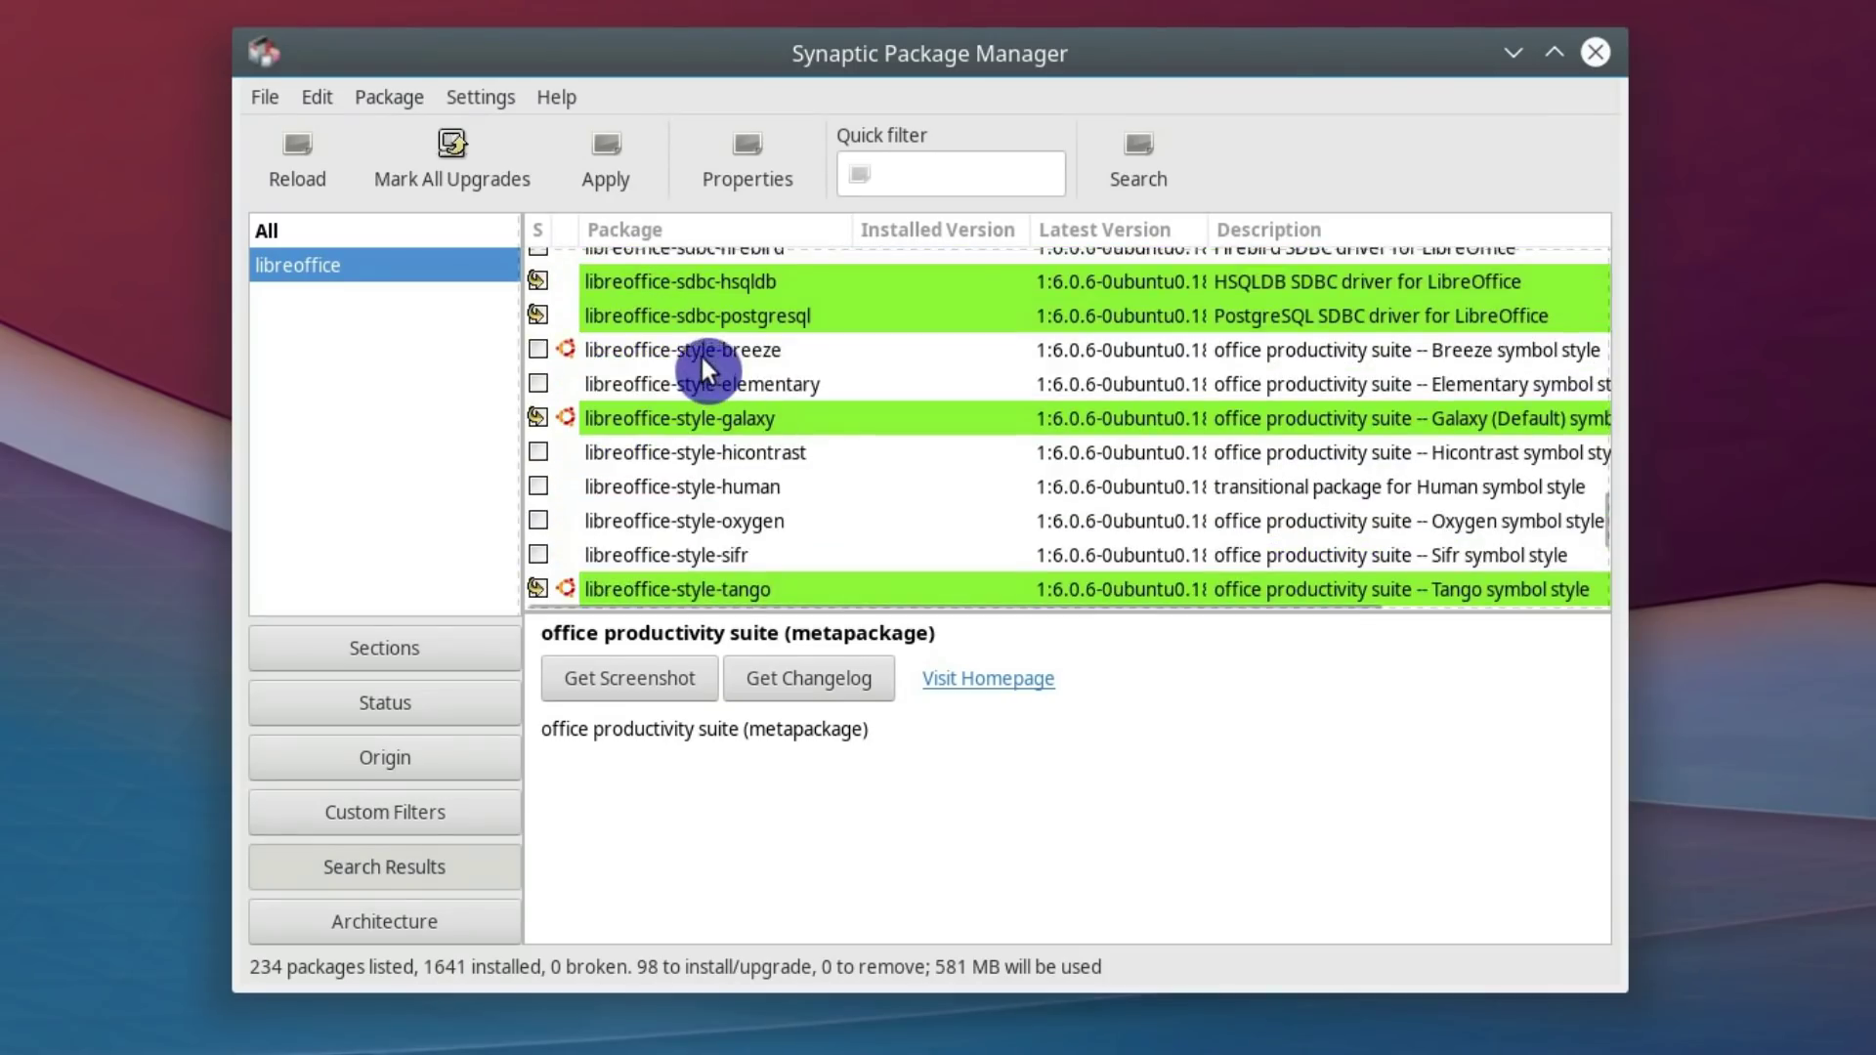
pyautogui.click(701, 354)
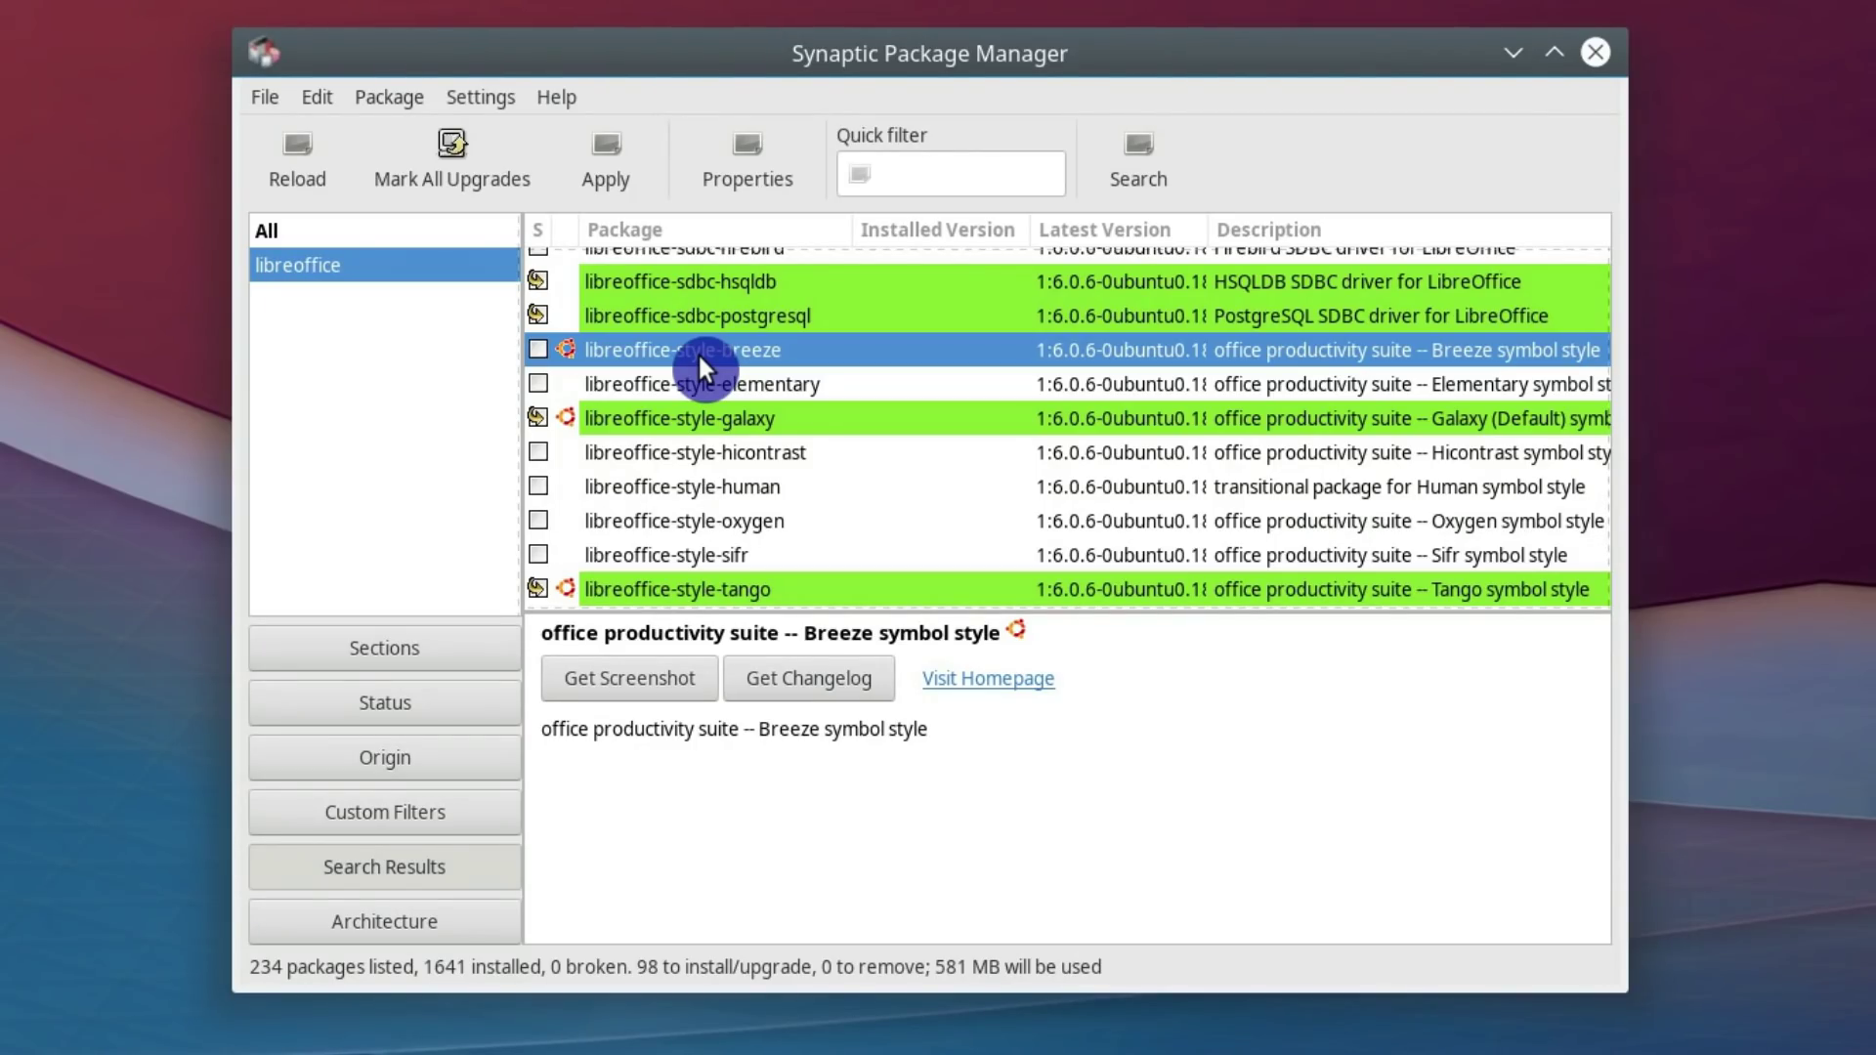
pyautogui.rightClick(700, 358)
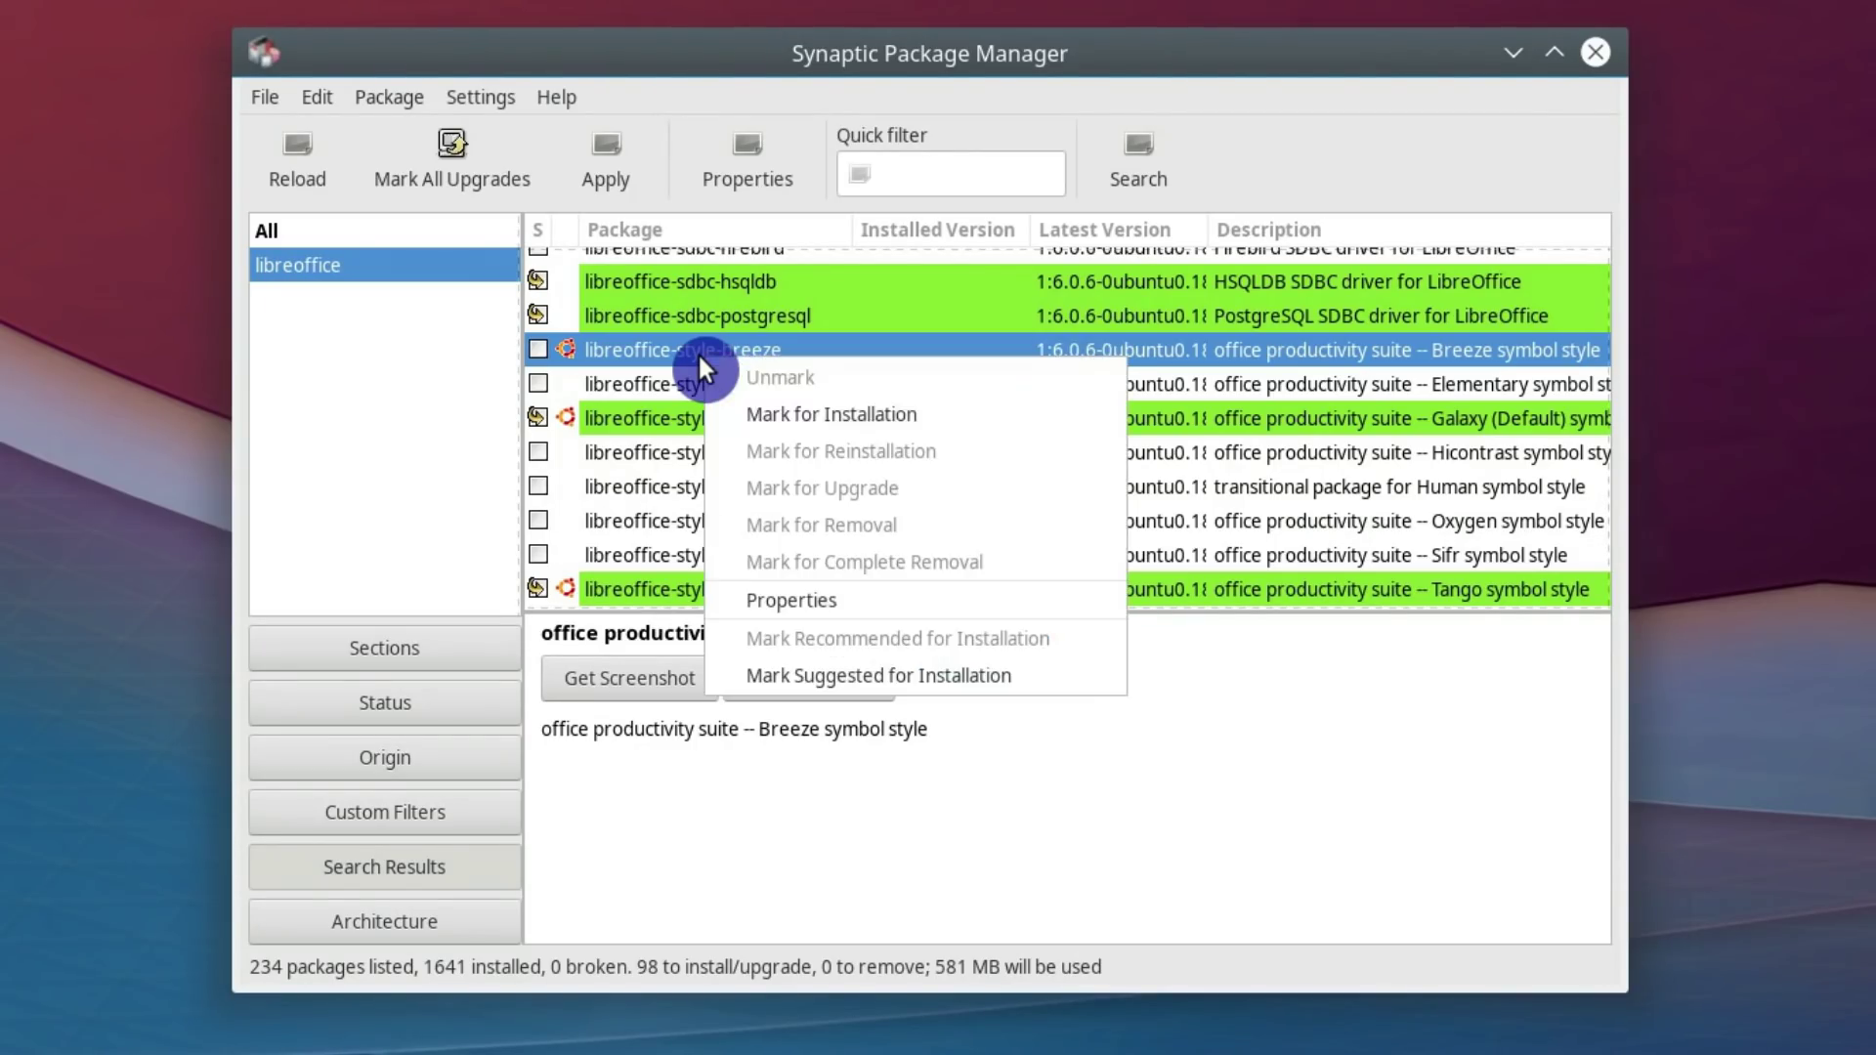
pyautogui.click(792, 410)
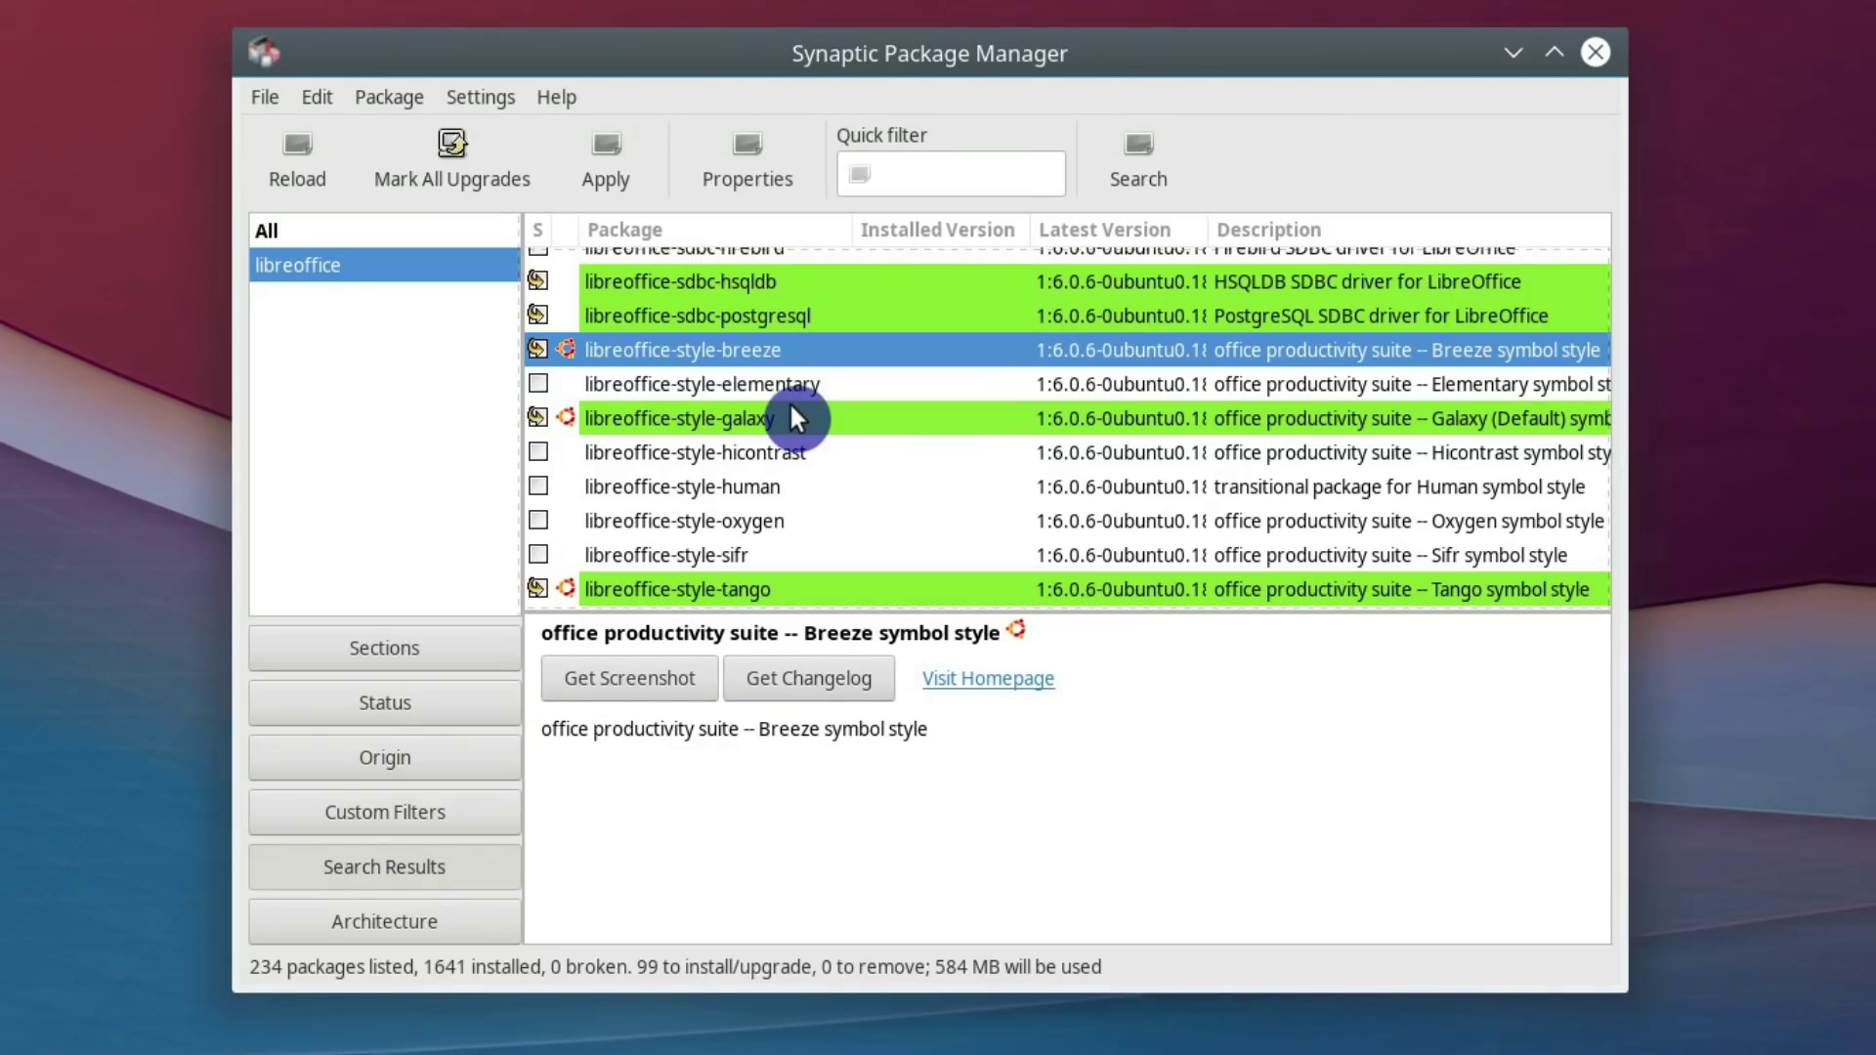
# - Search the packages by description and name for "ttf-ms"
pyautogui.click(1141, 156)
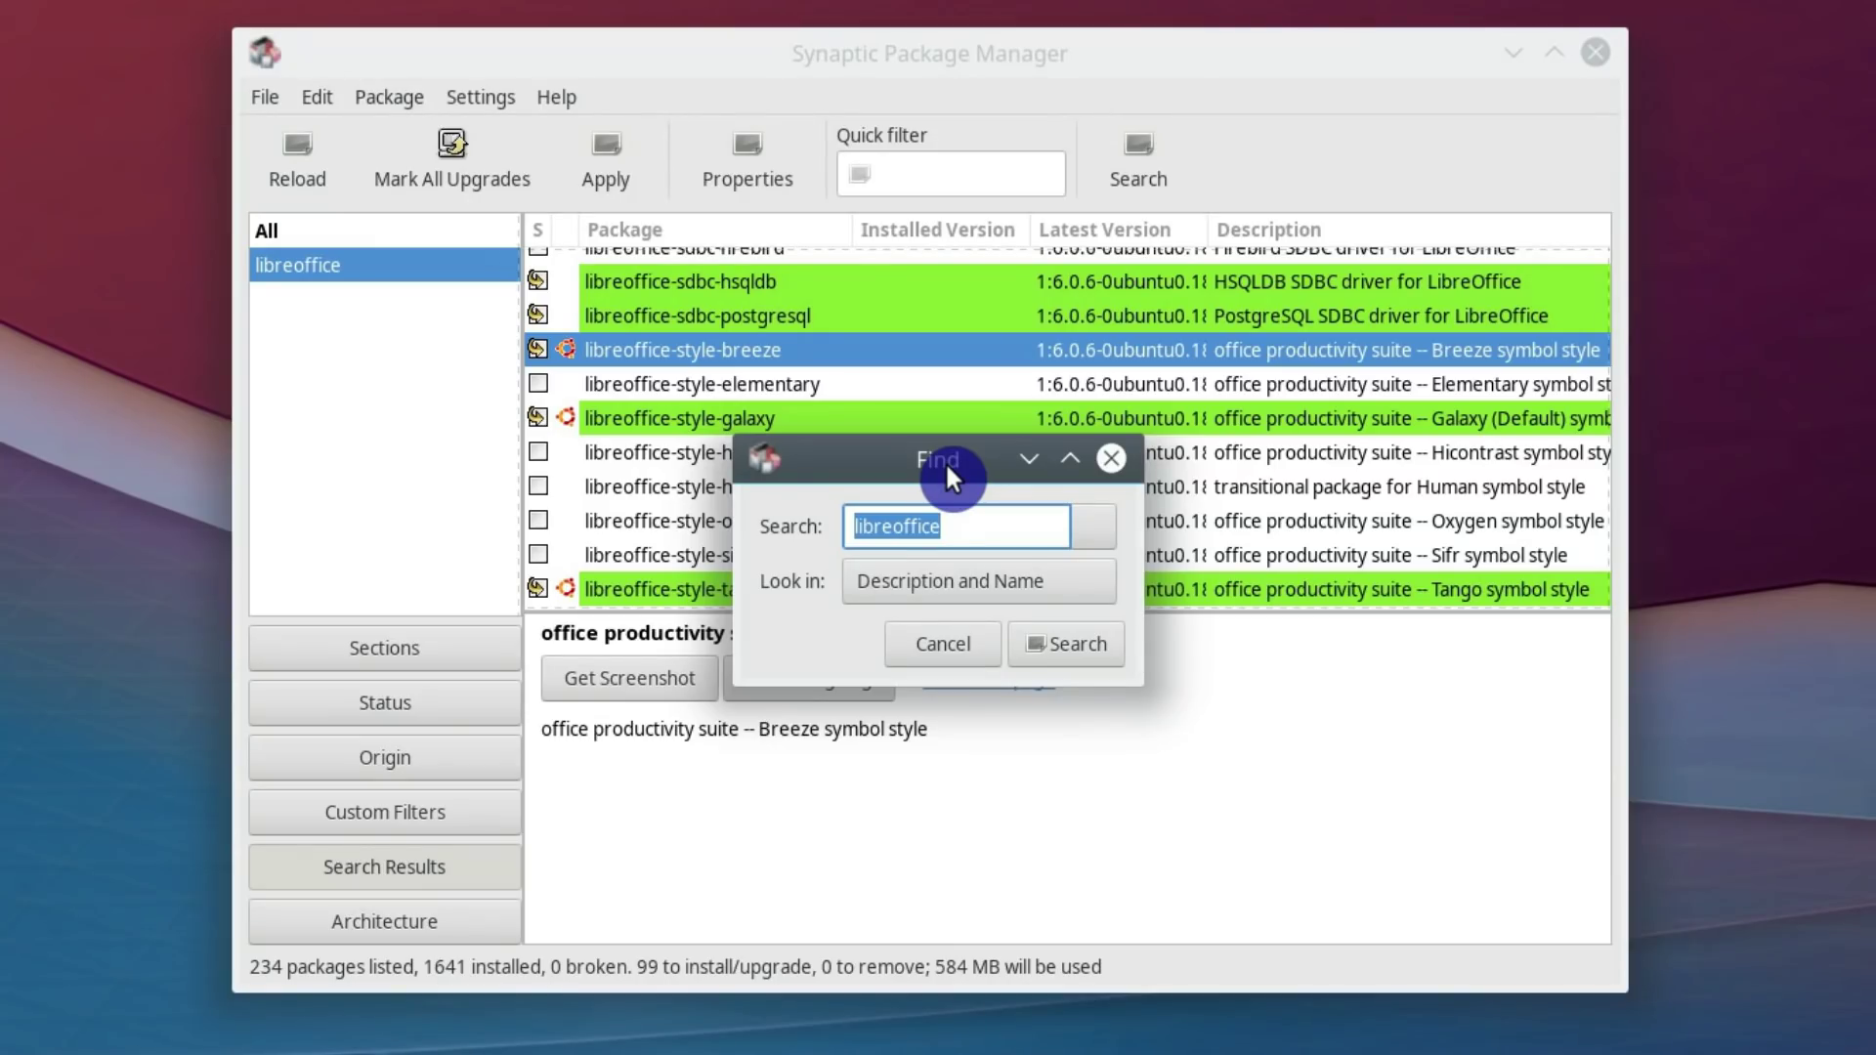
pyautogui.write('ttf-ms')
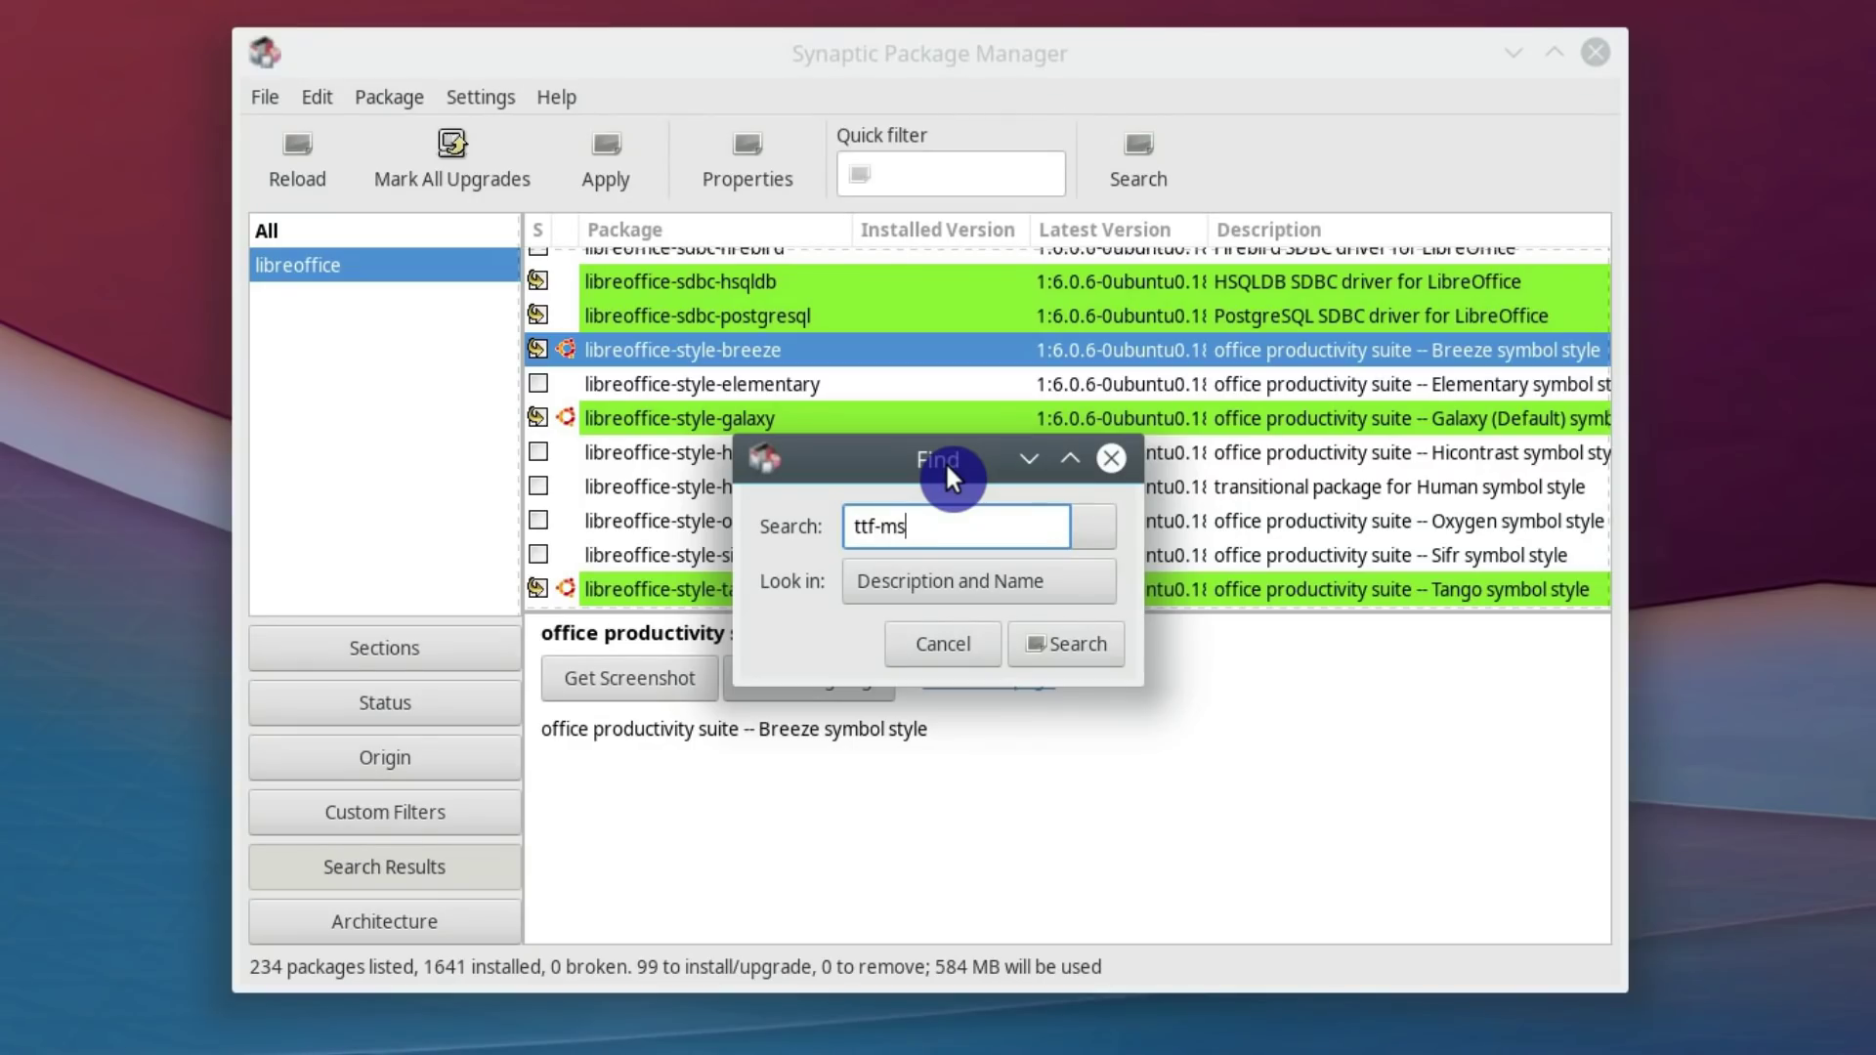
pyautogui.click(1065, 642)
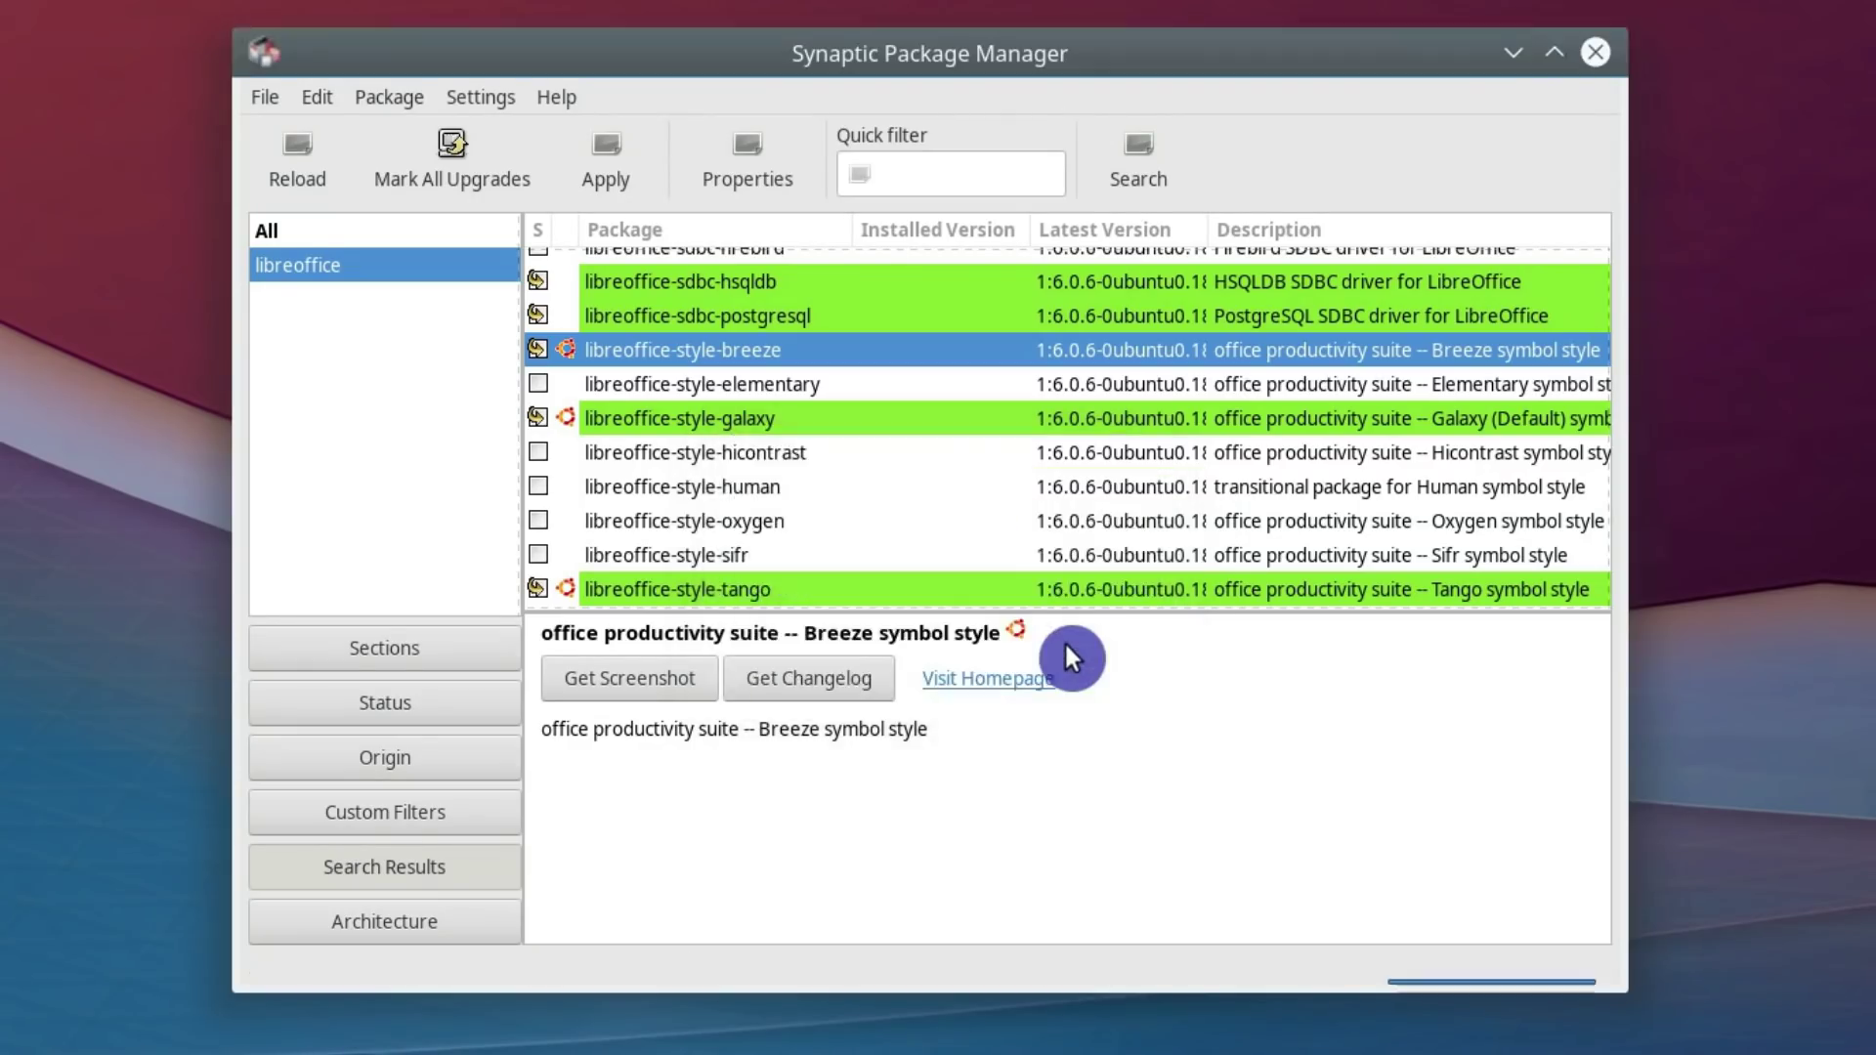
# - Mark the ttf-mscorefonts-installer package for installation together with its additional required packages
pyautogui.click(670, 274)
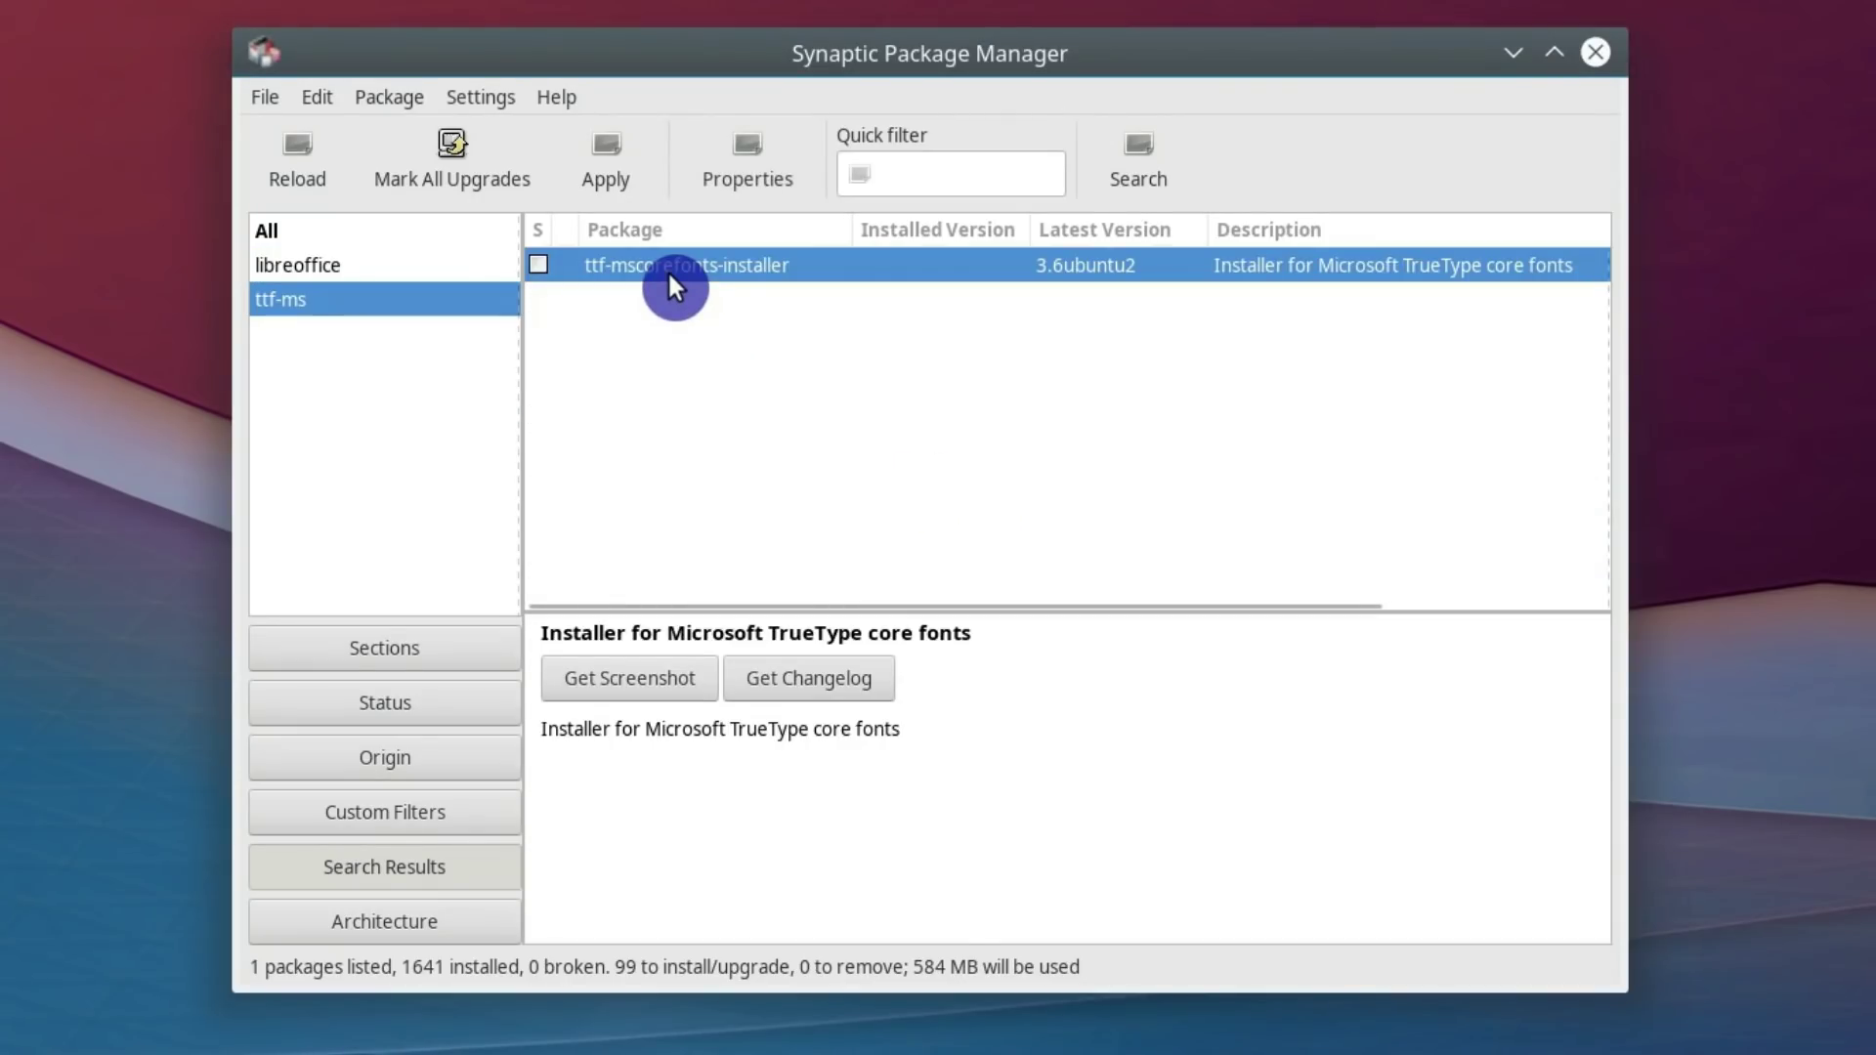
pyautogui.rightClick(669, 275)
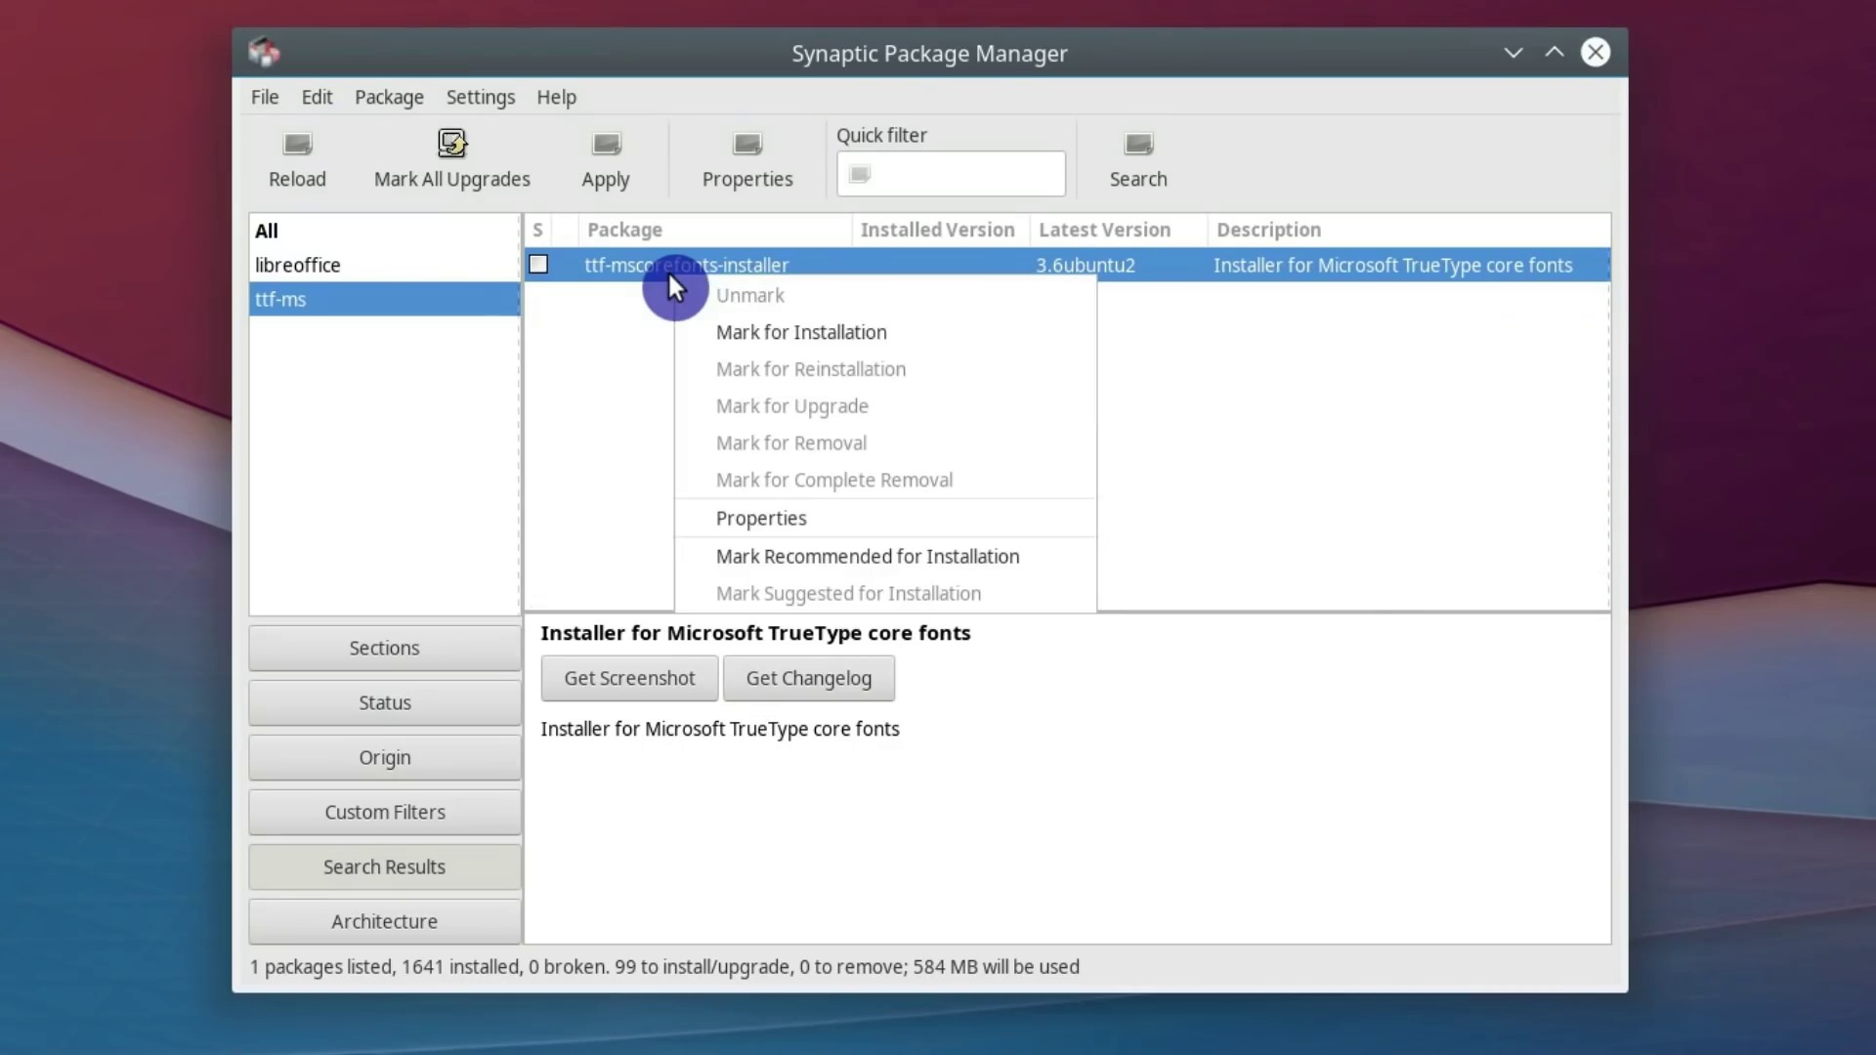
pyautogui.click(779, 344)
pyautogui.click(1184, 788)
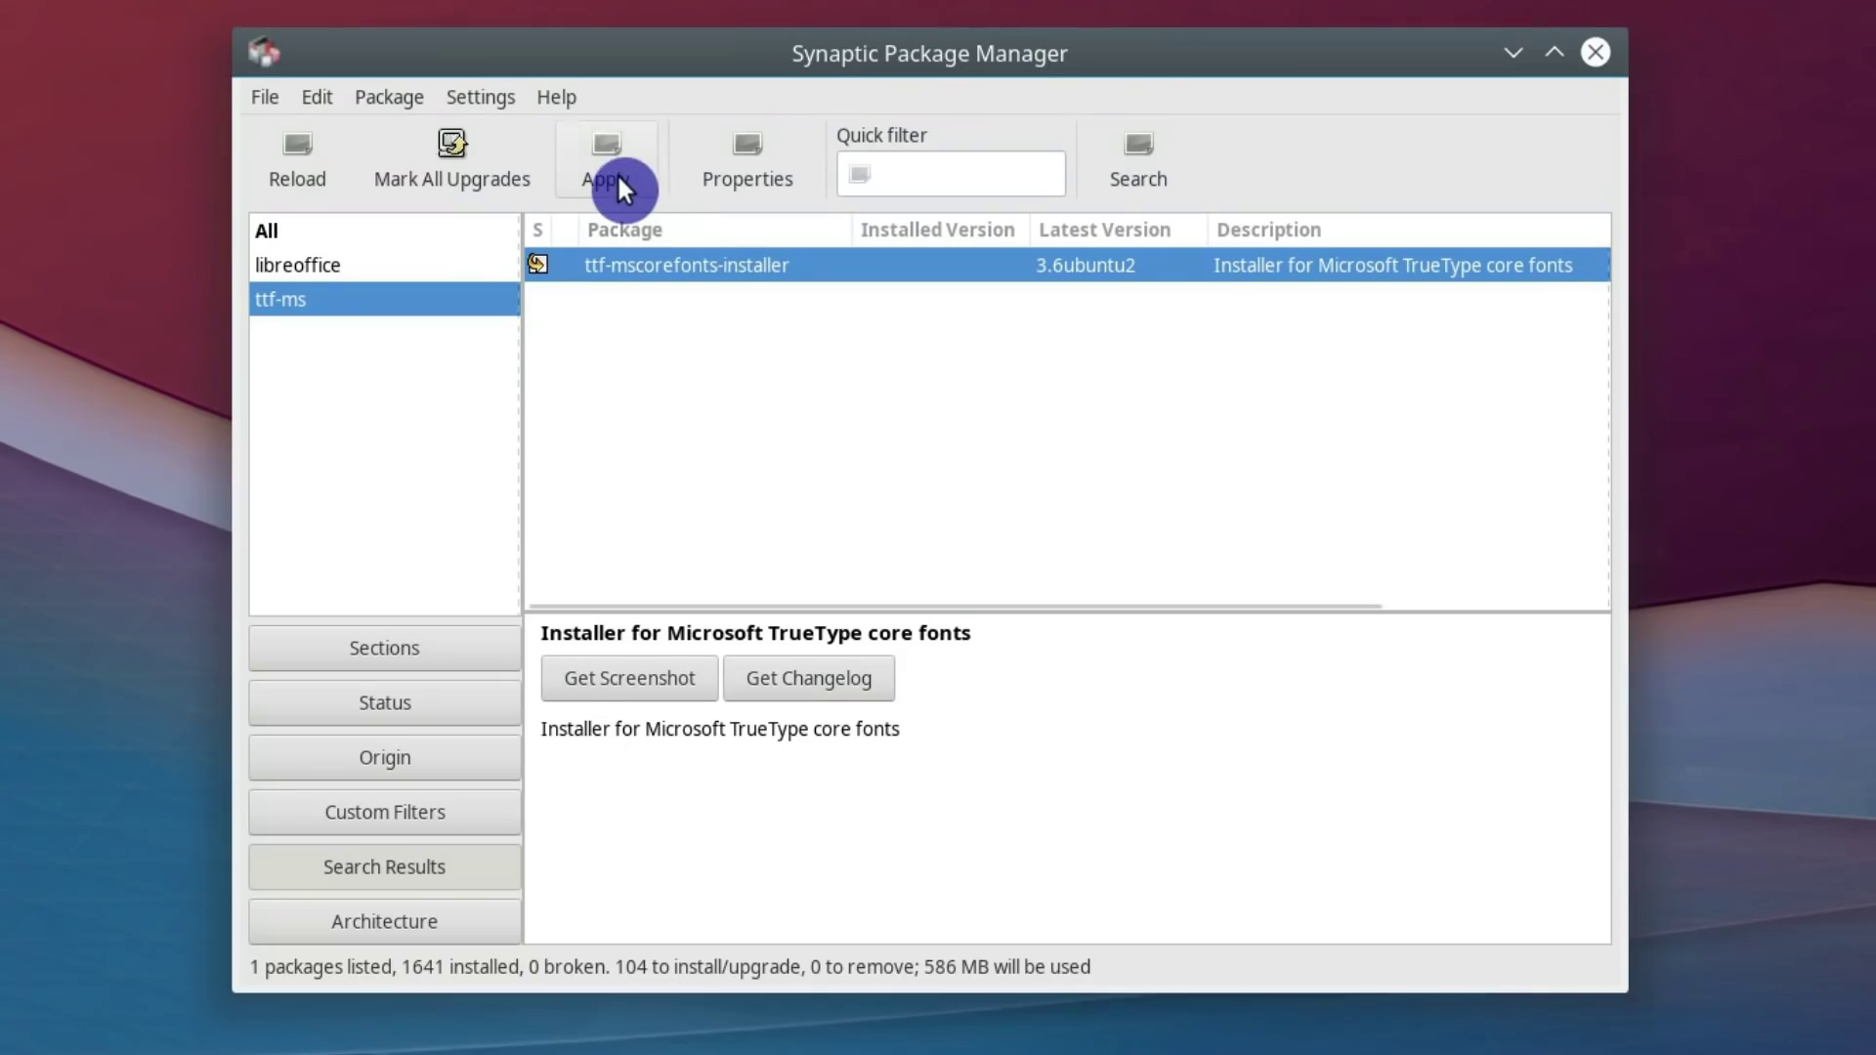
# - Apply all marked changes to install the LibreOffice and Microsoft fonts packages
pyautogui.click(616, 174)
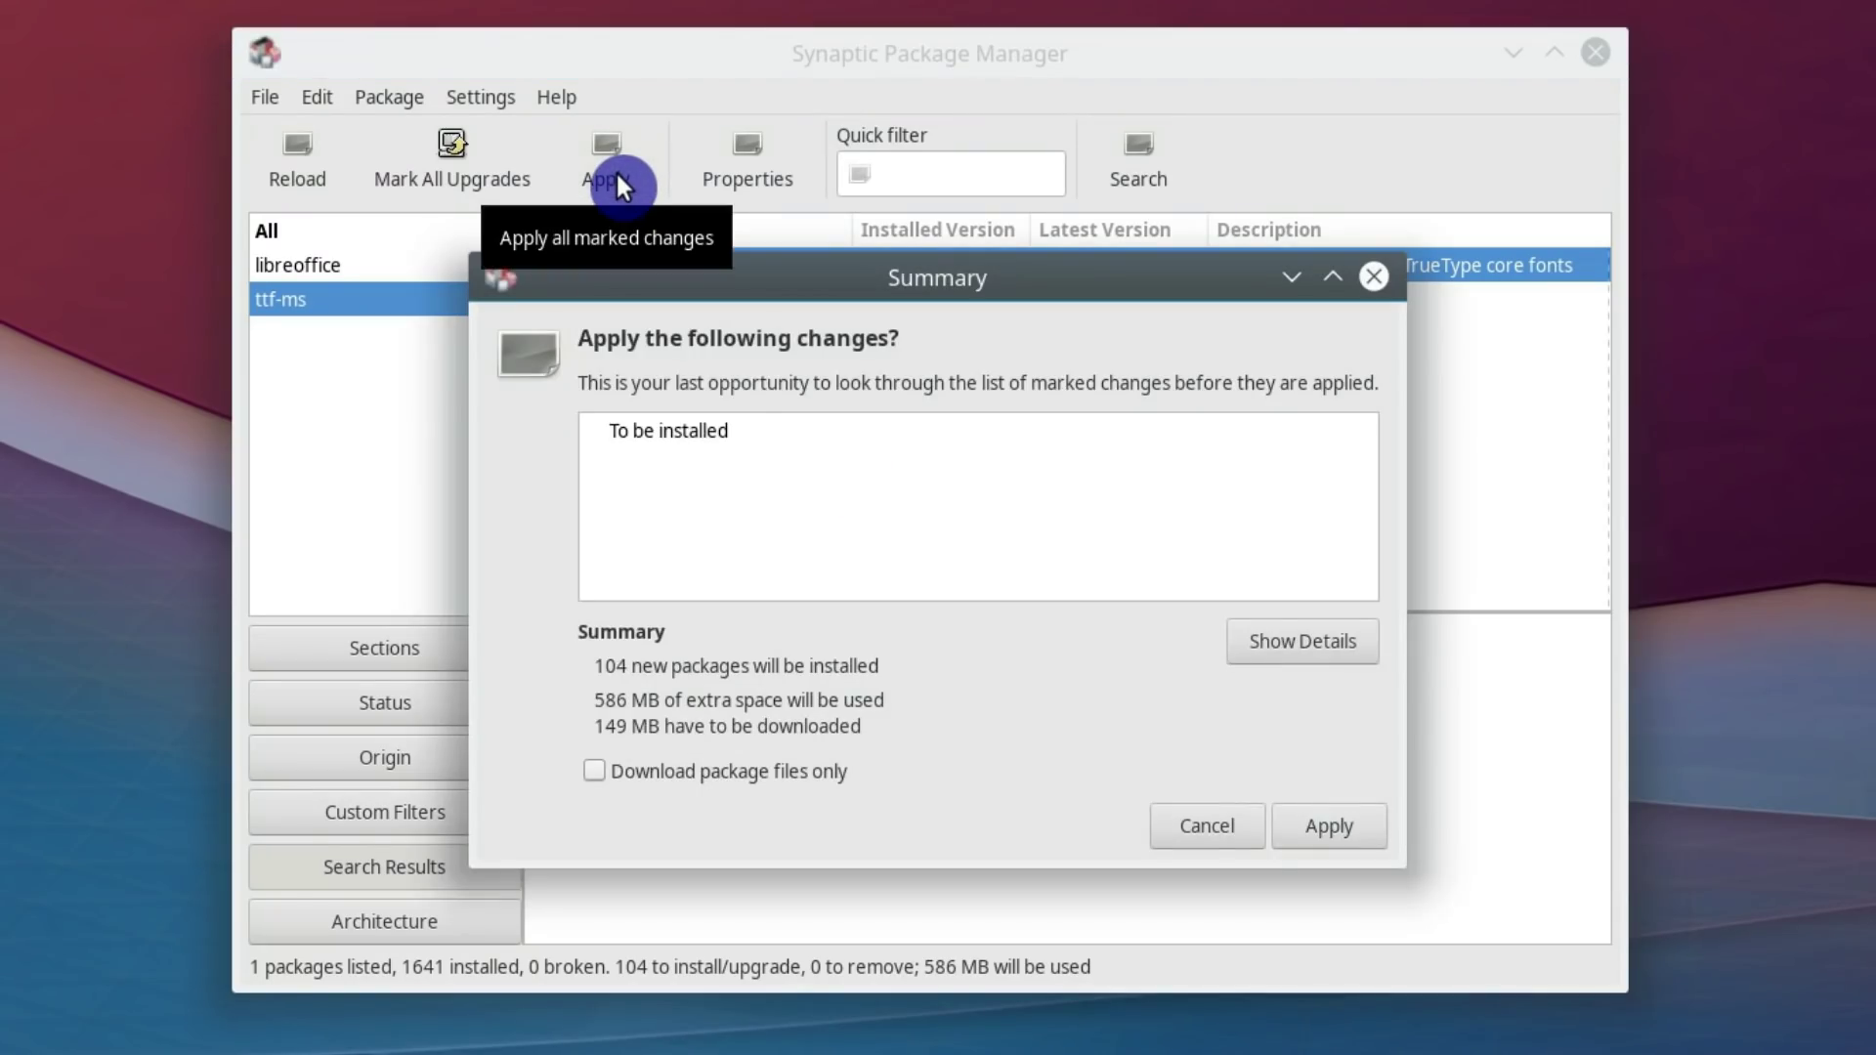
pyautogui.click(1317, 829)
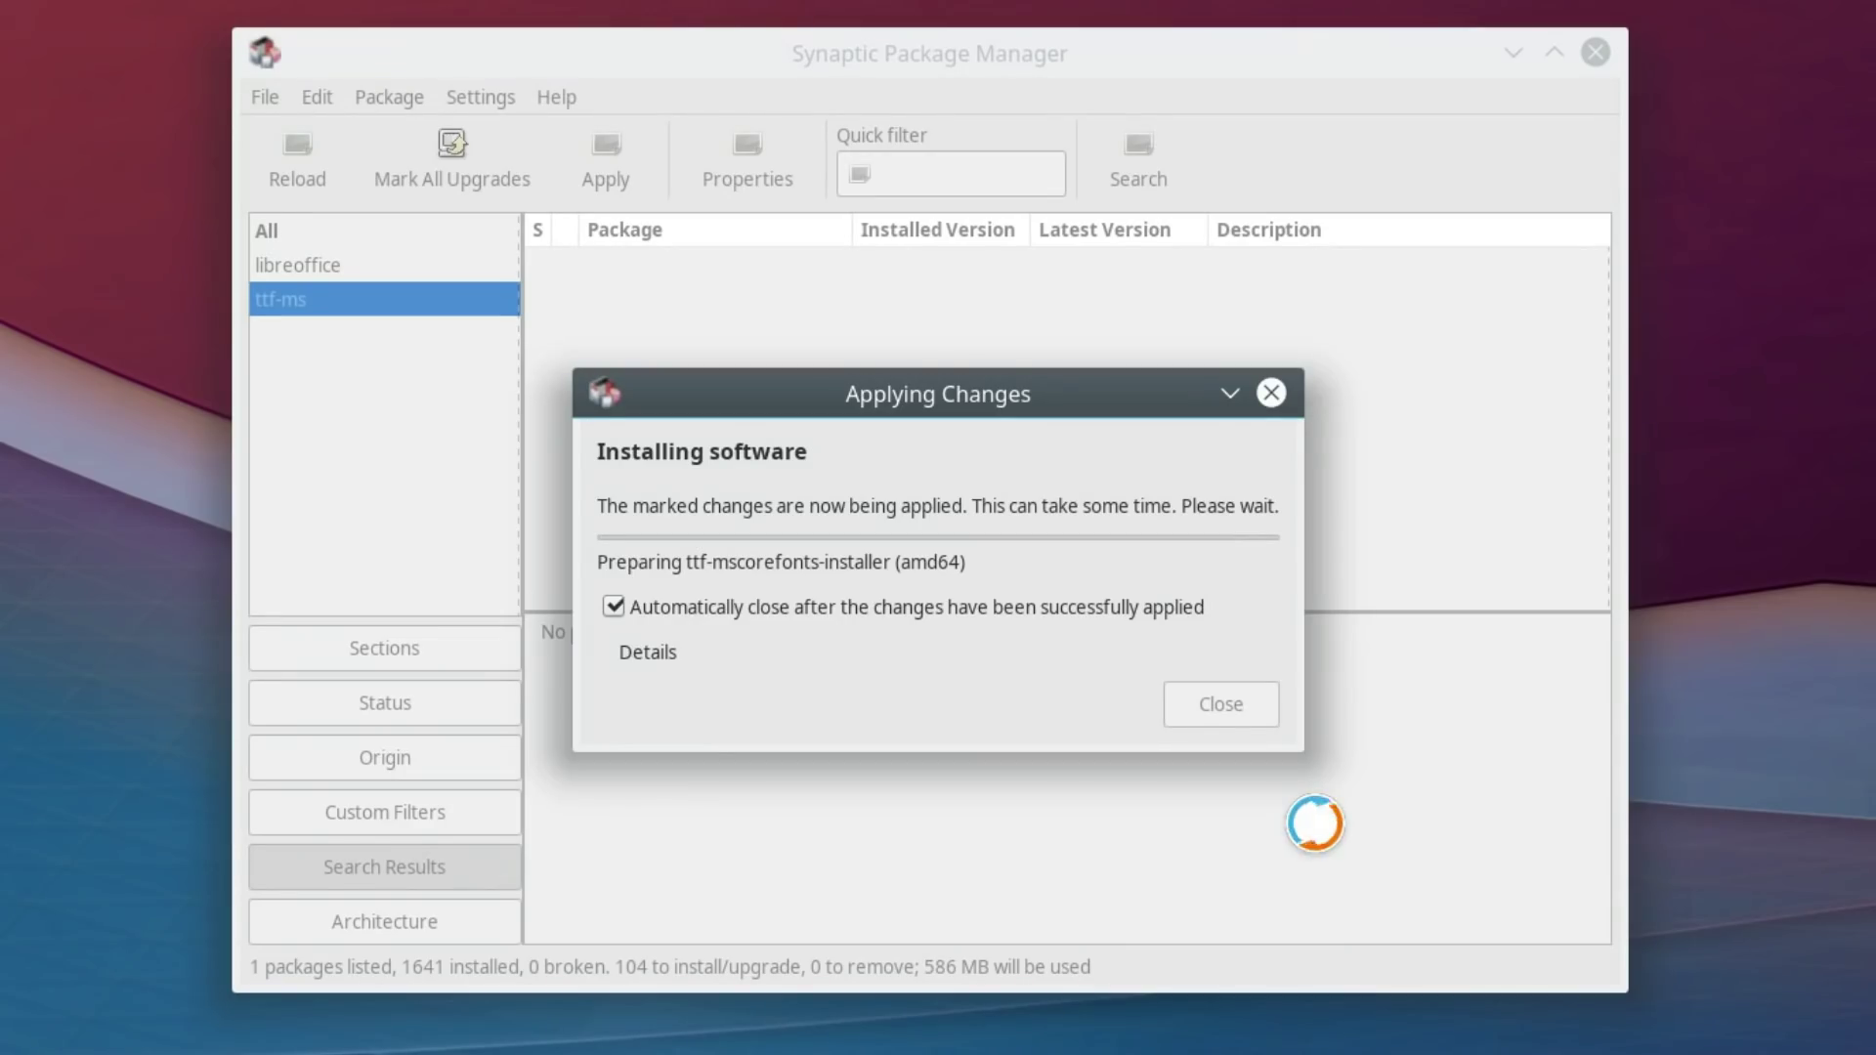
pyautogui.click(1048, 728)
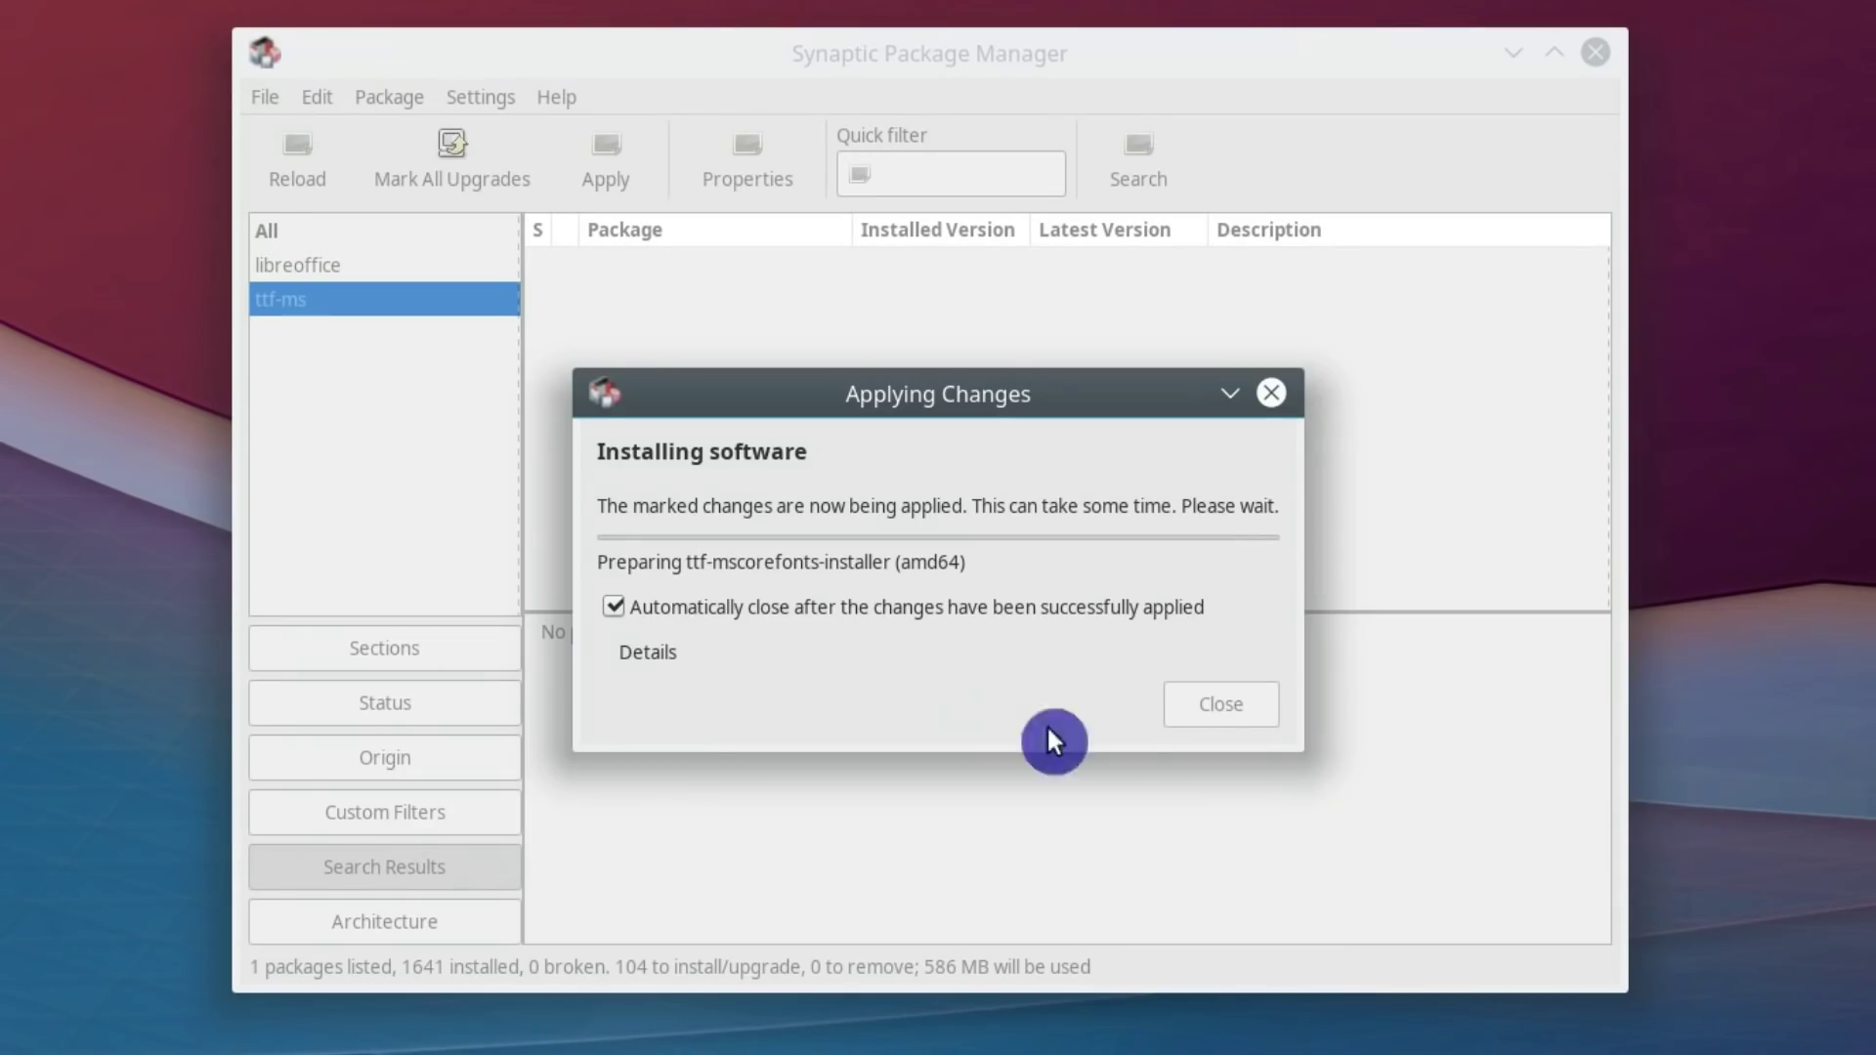
# - Expand the installation details, page through the Microsoft fonts EULA and accept its license terms with "yes"
pyautogui.click(662, 645)
pyautogui.moveTo(901, 394); pyautogui.dragTo(909, 149)
pyautogui.click(1017, 660)
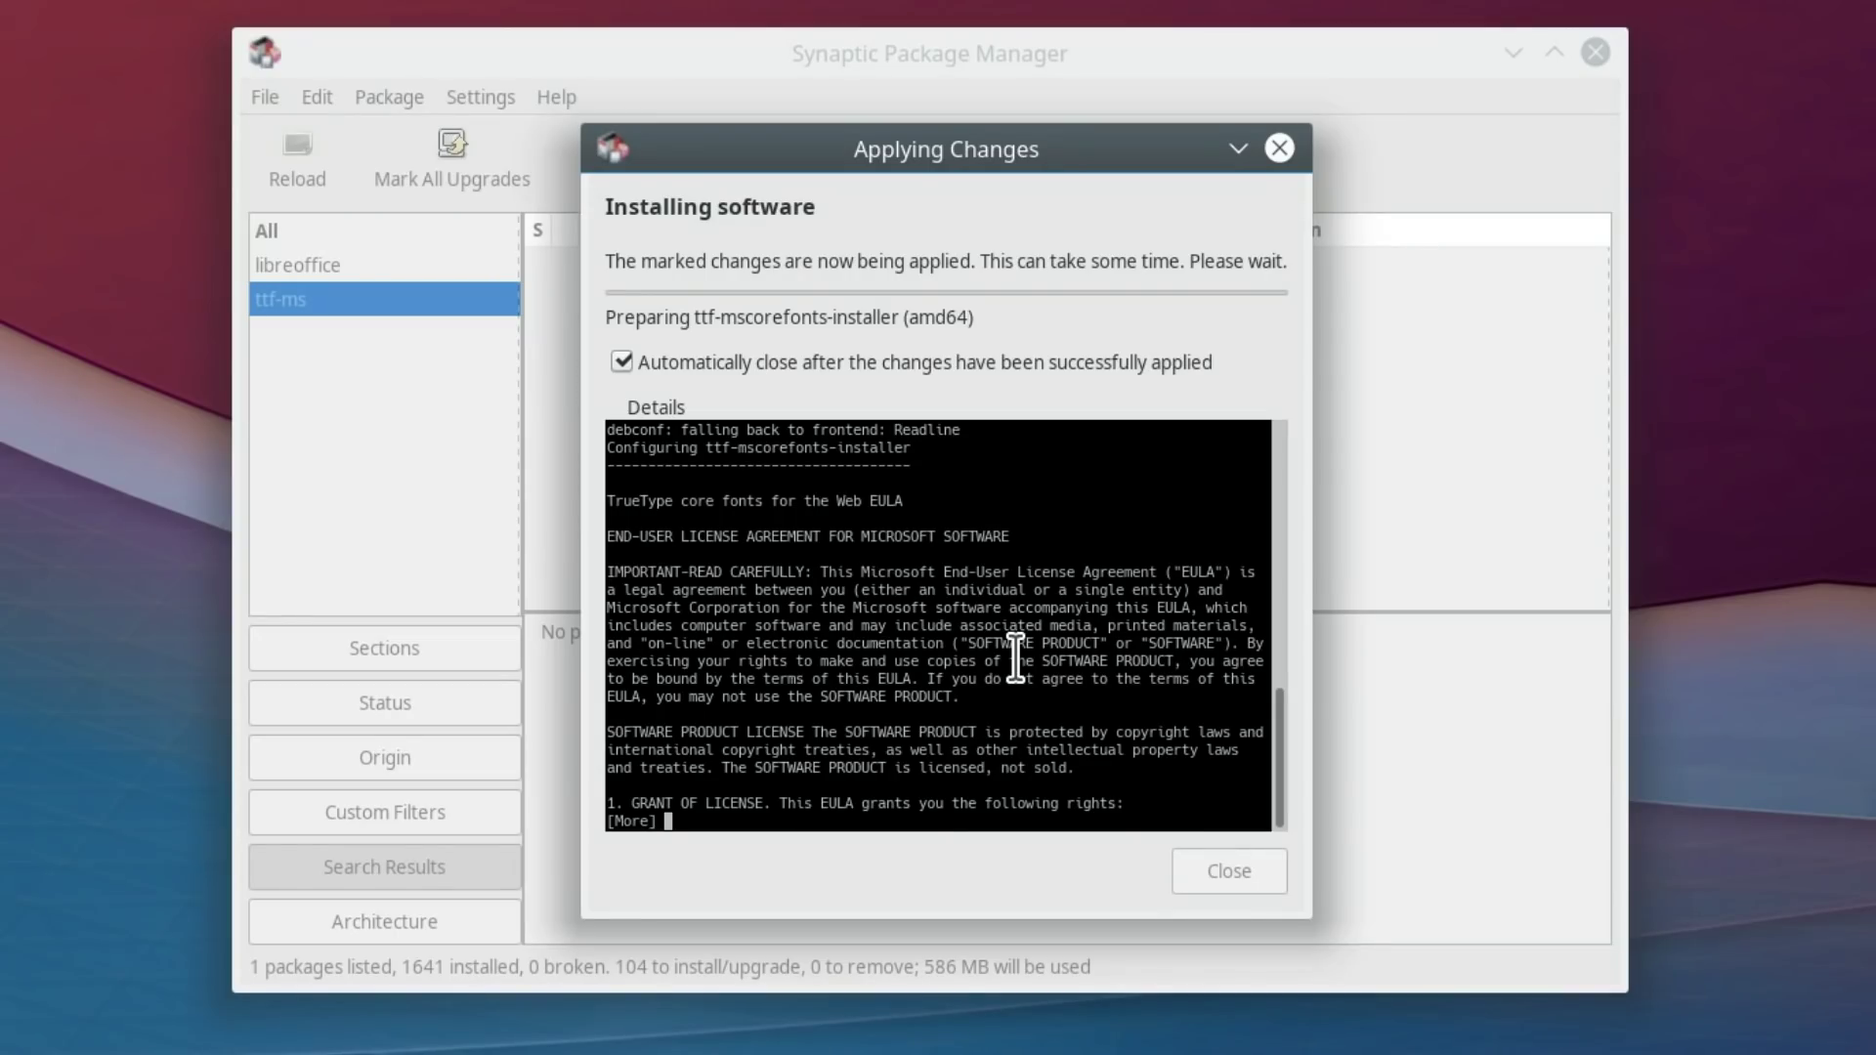
pyautogui.press('Return')
pyautogui.press('Return')
pyautogui.press('Return')
pyautogui.press('Return')
pyautogui.press('Return')
pyautogui.press('Return')
pyautogui.press('Return')
pyautogui.press('Return')
pyautogui.press('Return')
pyautogui.press('Return')
pyautogui.press('Return')
pyautogui.press('Return')
pyautogui.press('Return')
pyautogui.press('Return')
pyautogui.press('Return')
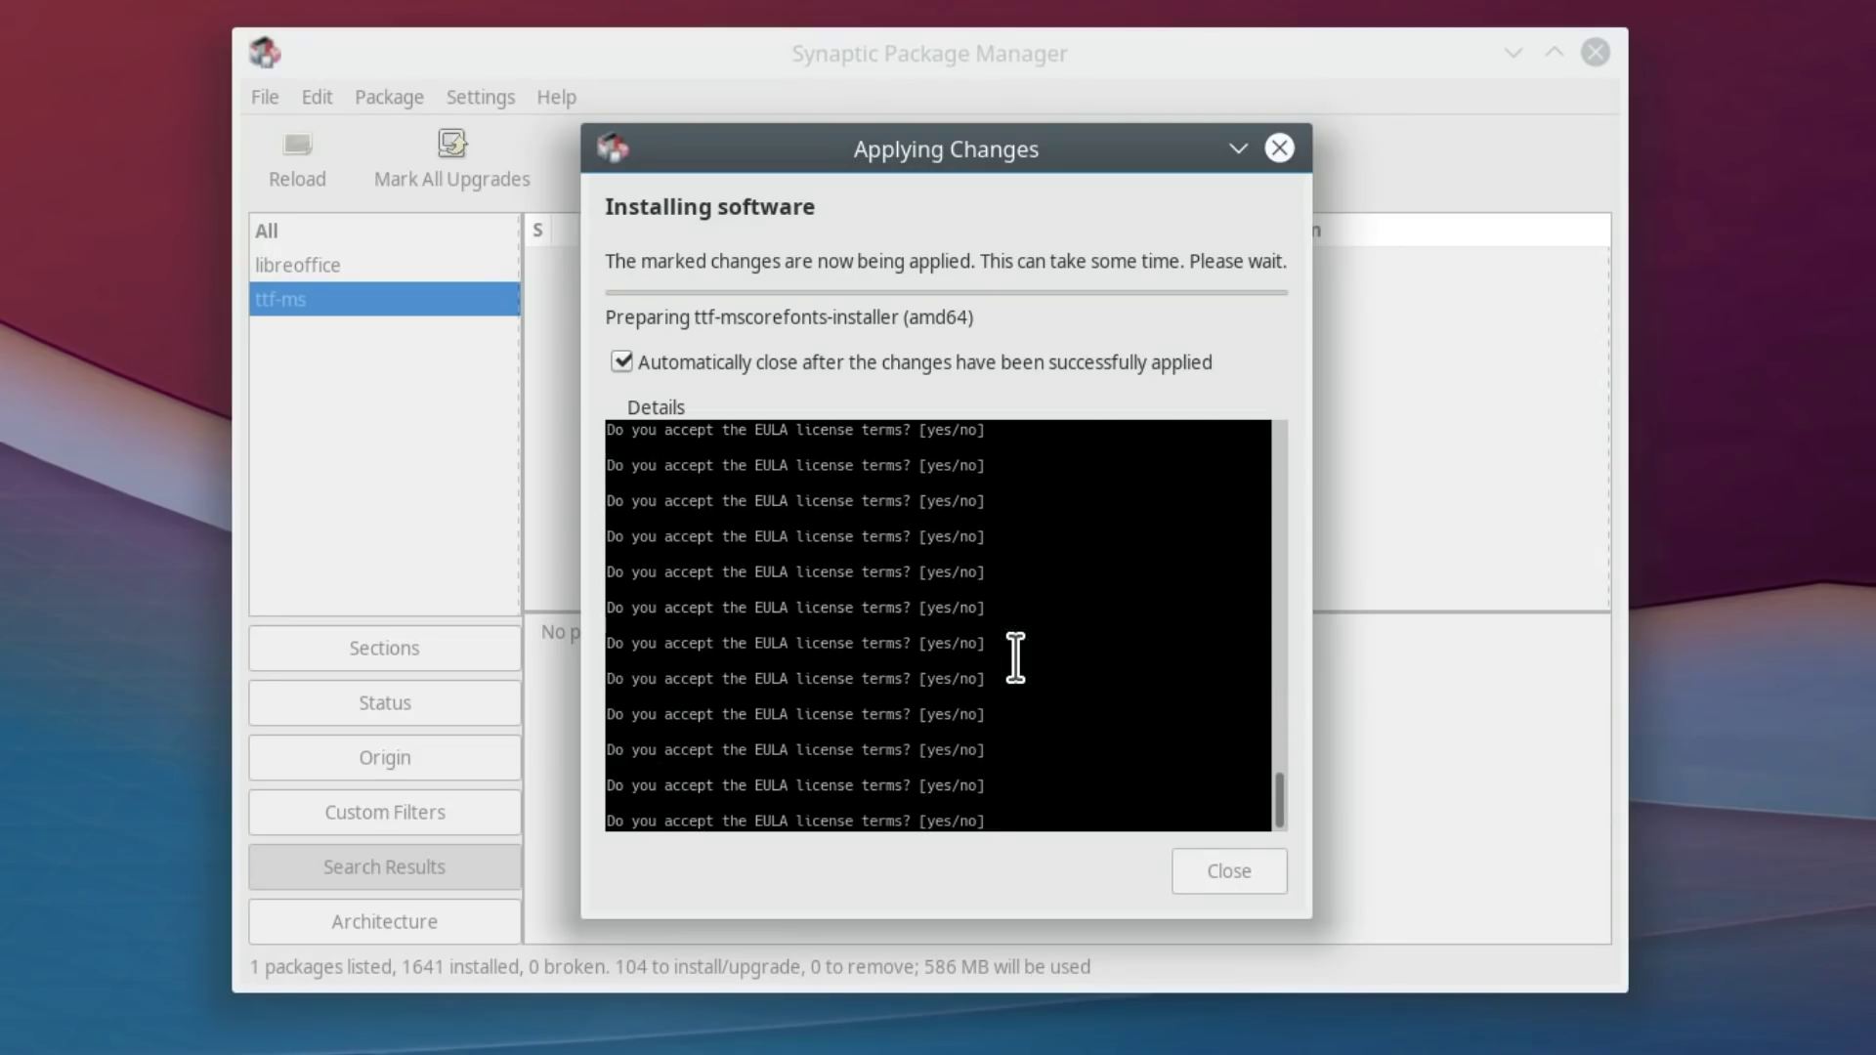
pyautogui.write('yes')
pyautogui.press('Return')
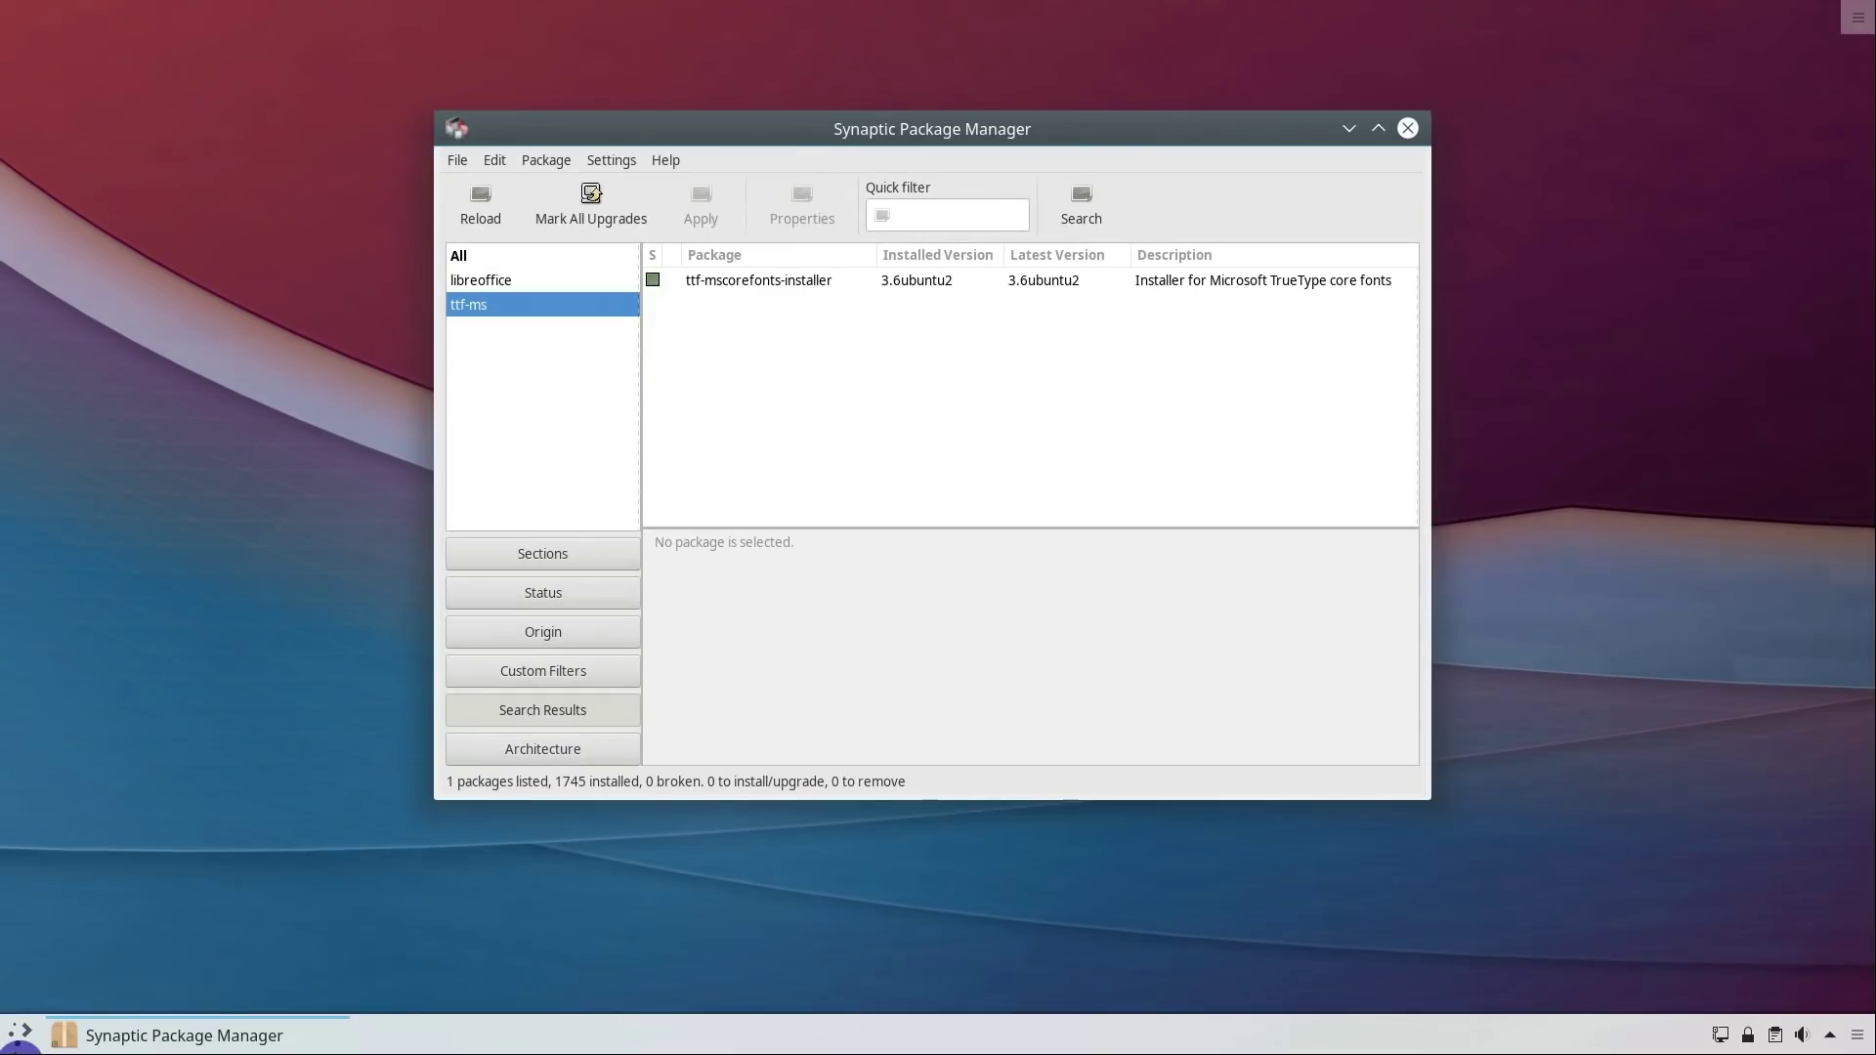
# - Launch LibreOffice Writer from the Office applications
pyautogui.click(20, 1032)
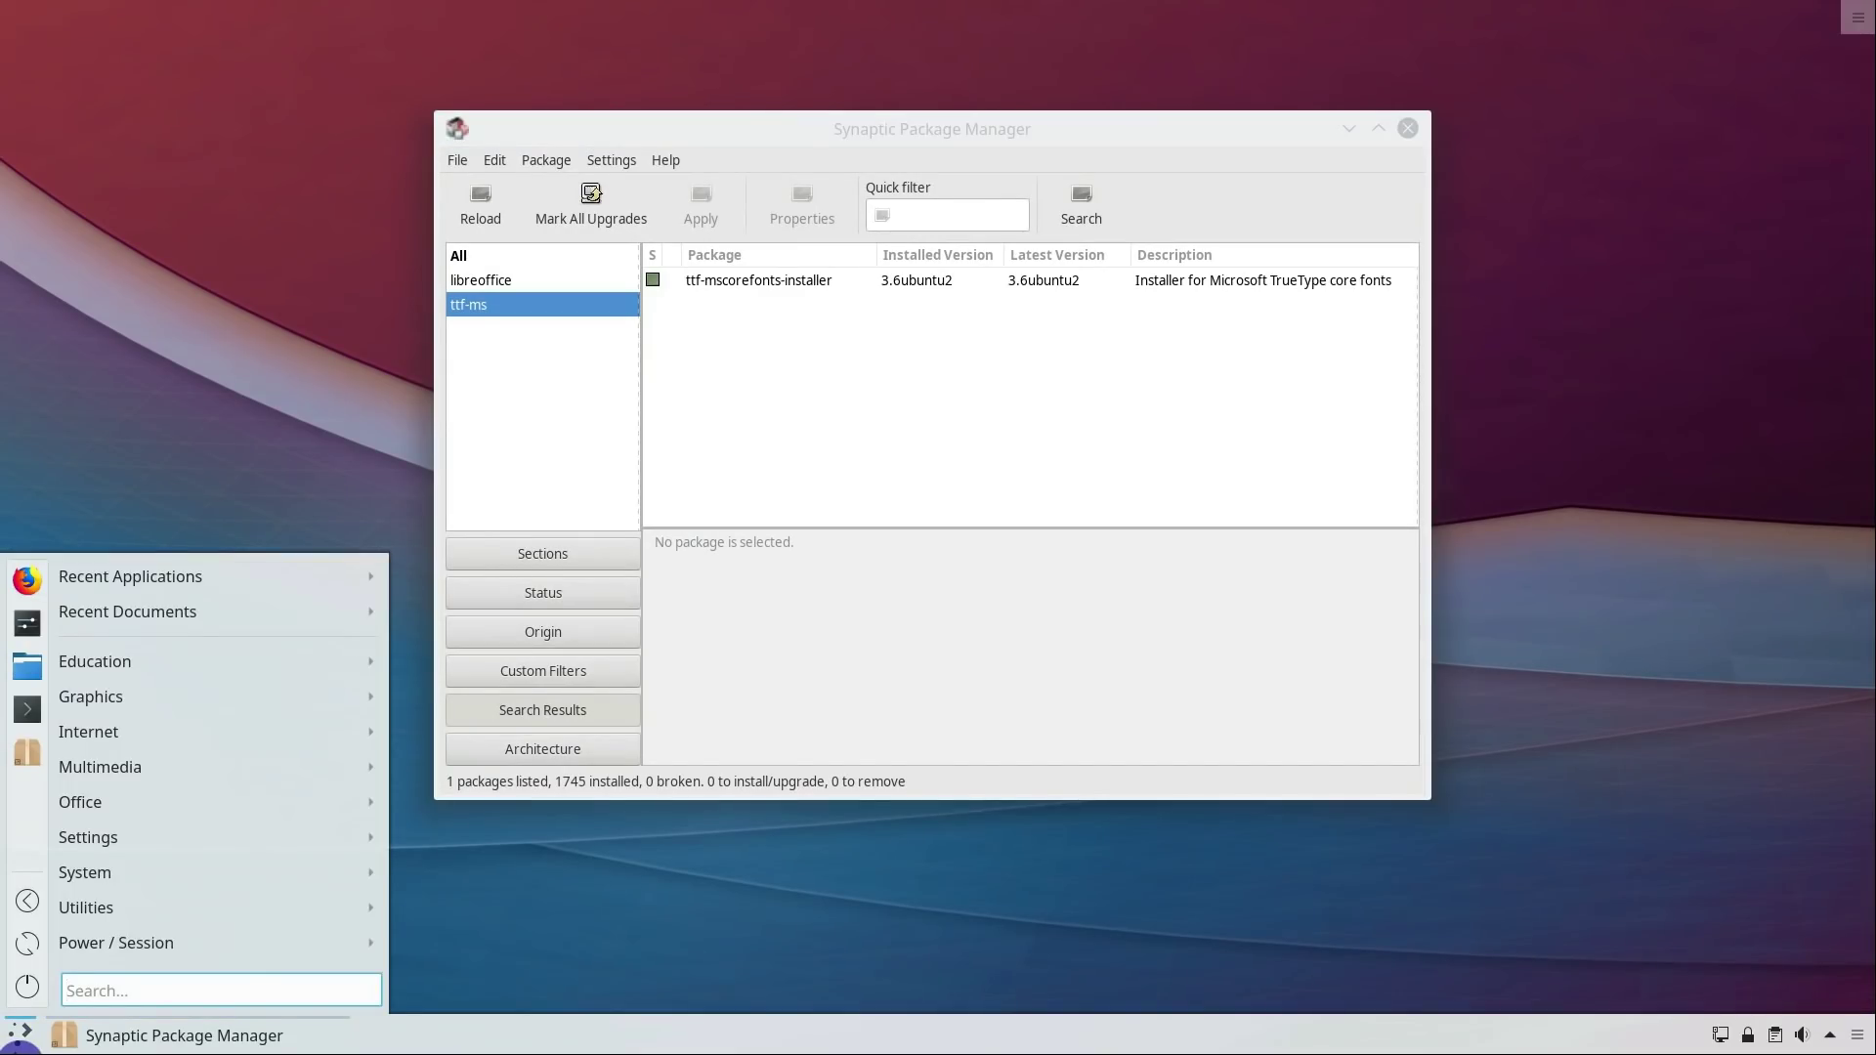
pyautogui.moveTo(173, 804)
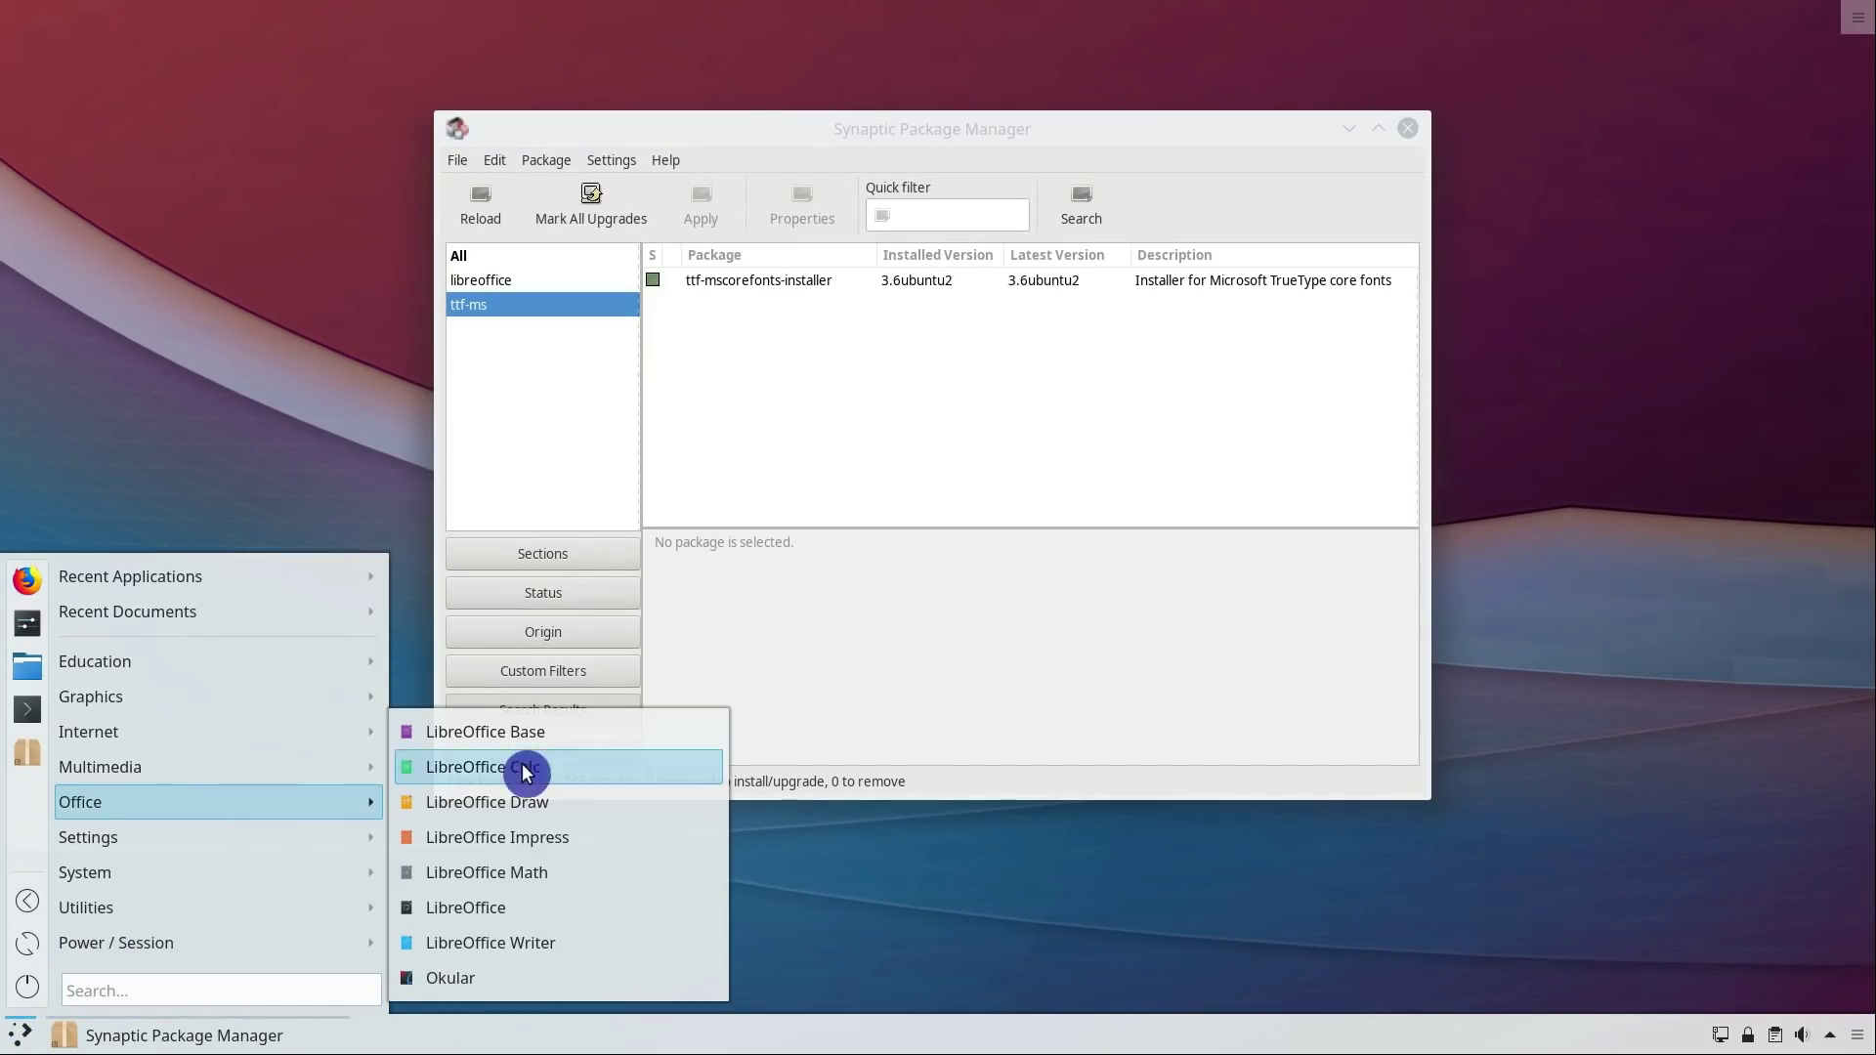
pyautogui.click(525, 942)
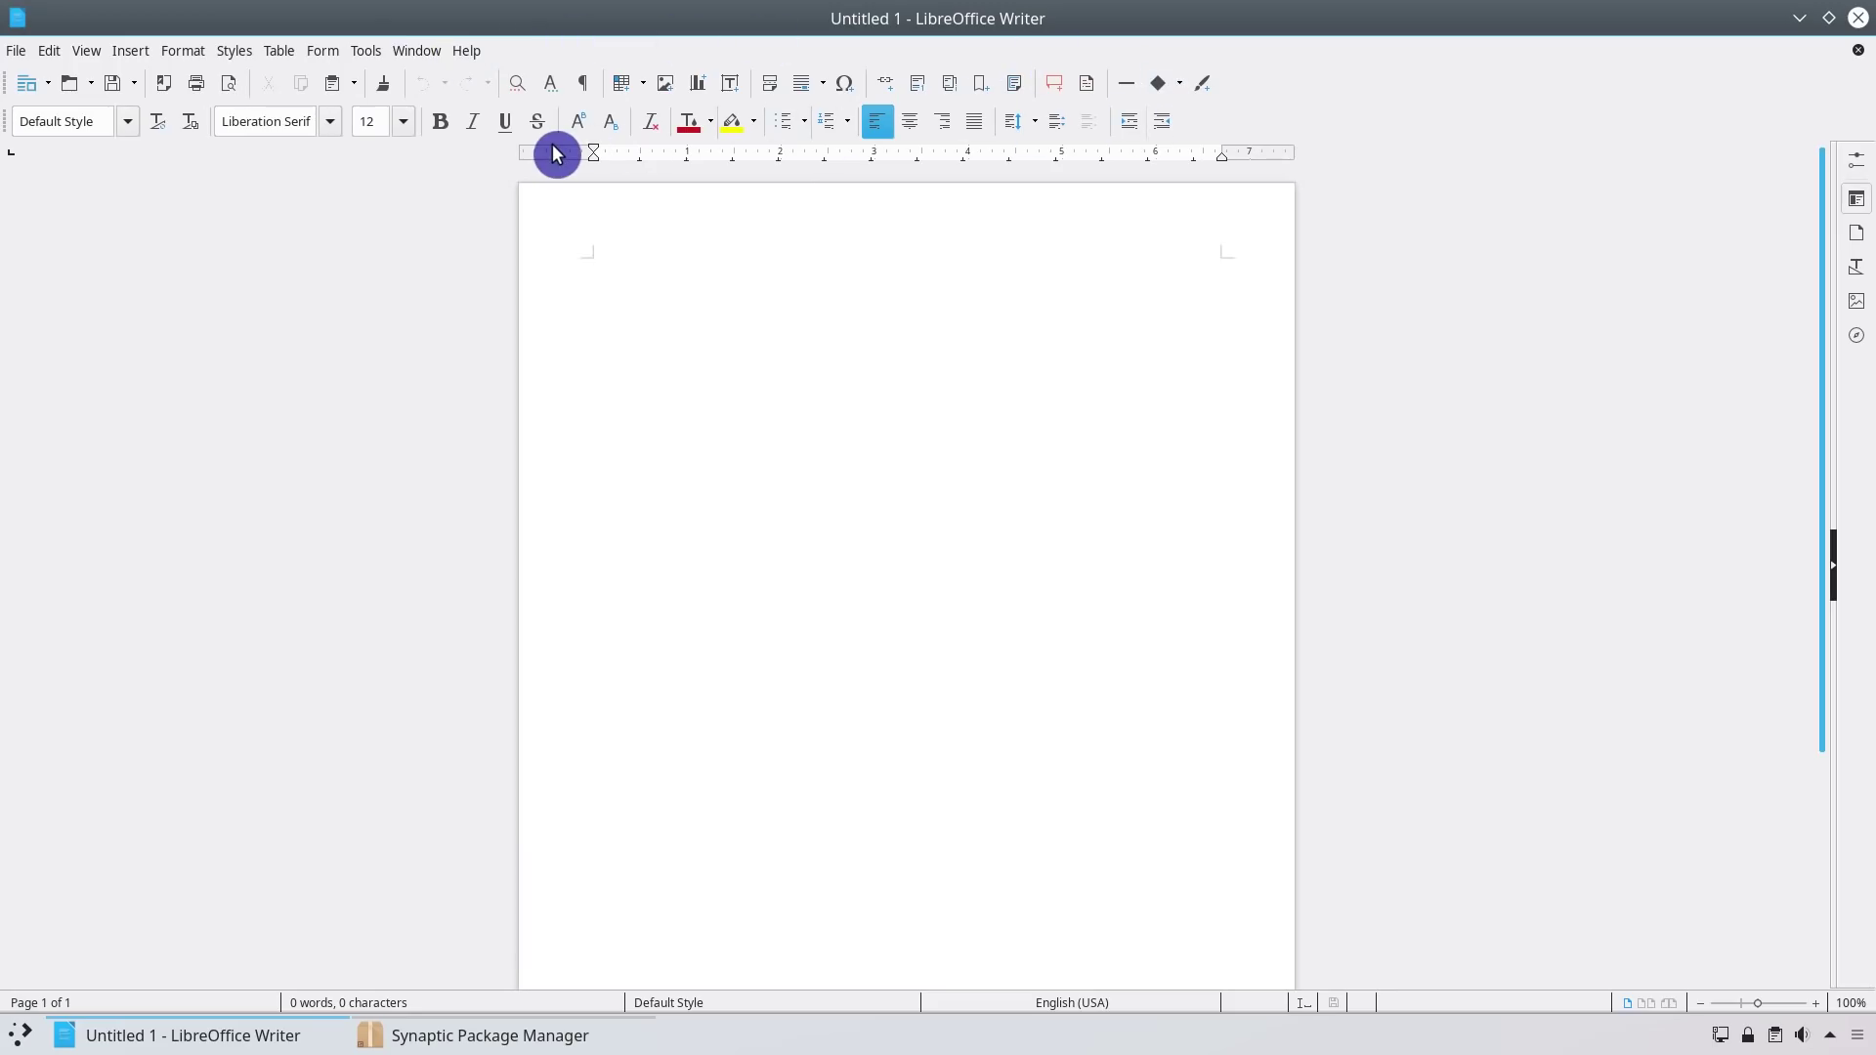
# - Examine the list of available fonts from its beginning for the Microsoft fonts, leaving the document font as is
pyautogui.click(329, 124)
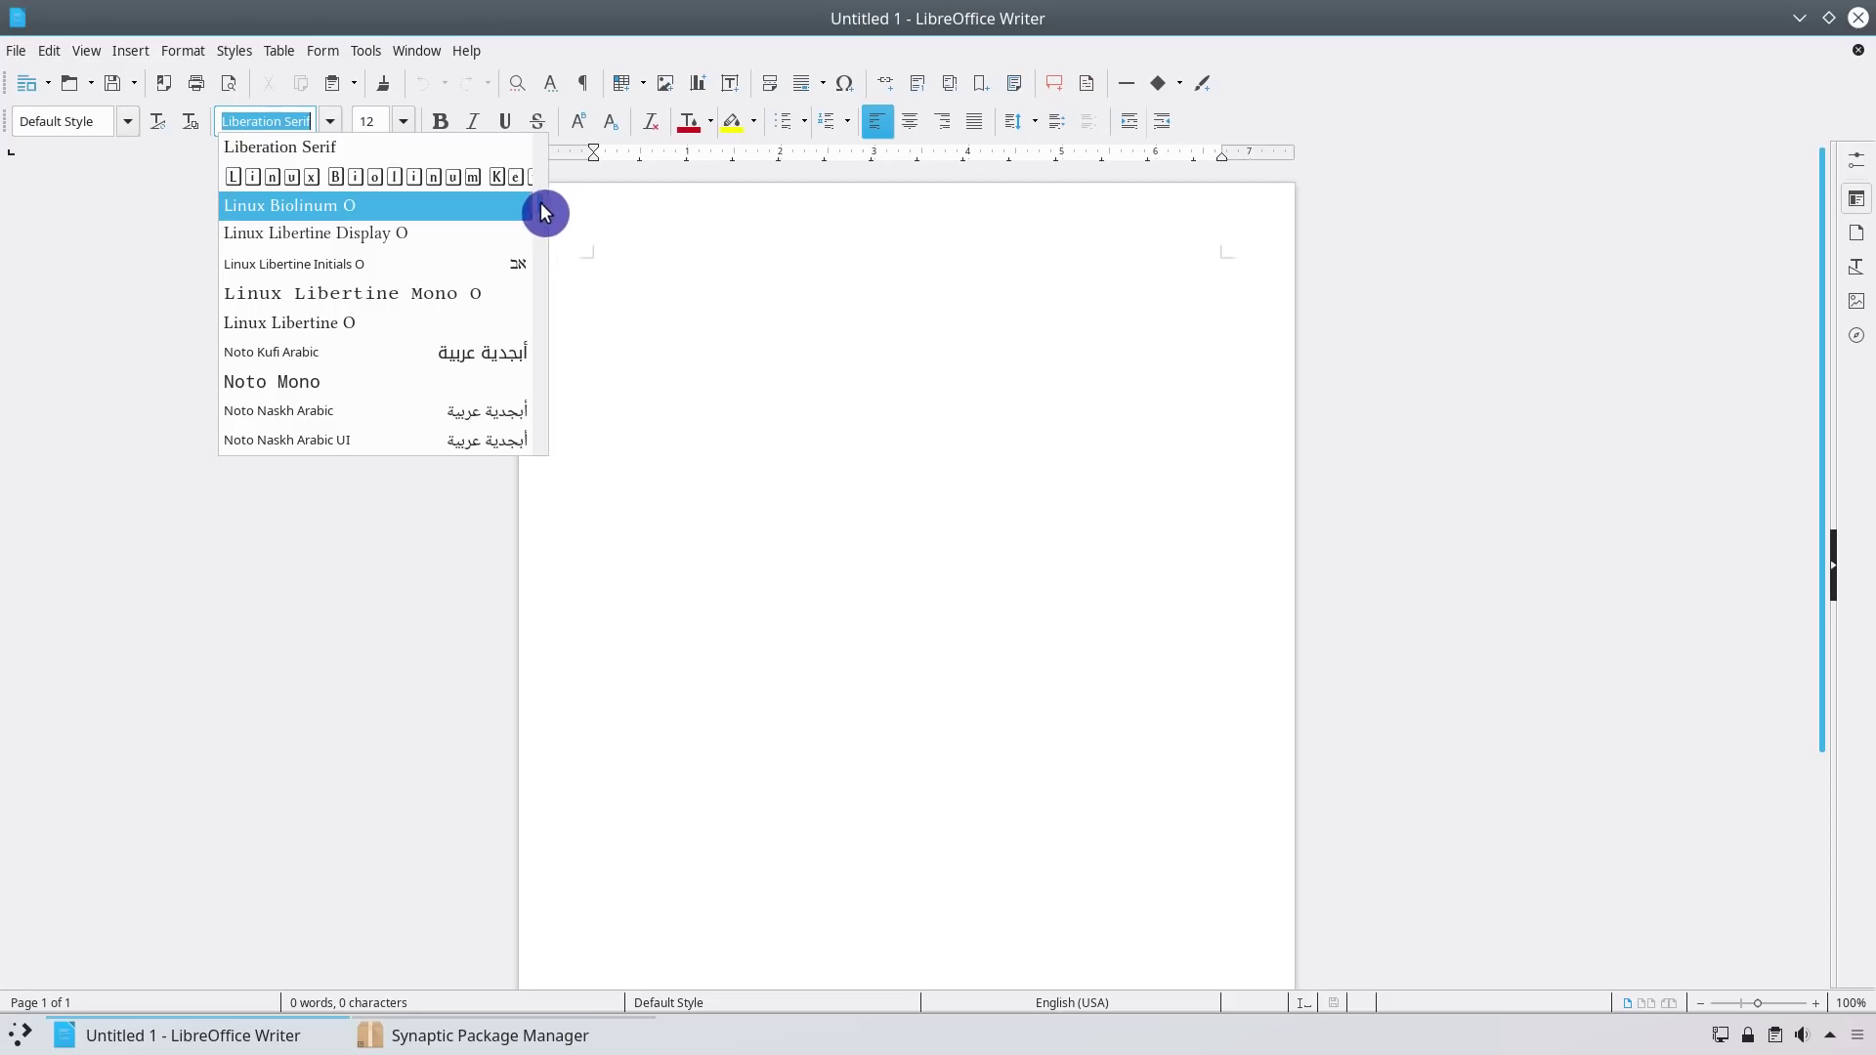
pyautogui.moveTo(544, 213); pyautogui.dragTo(536, 137)
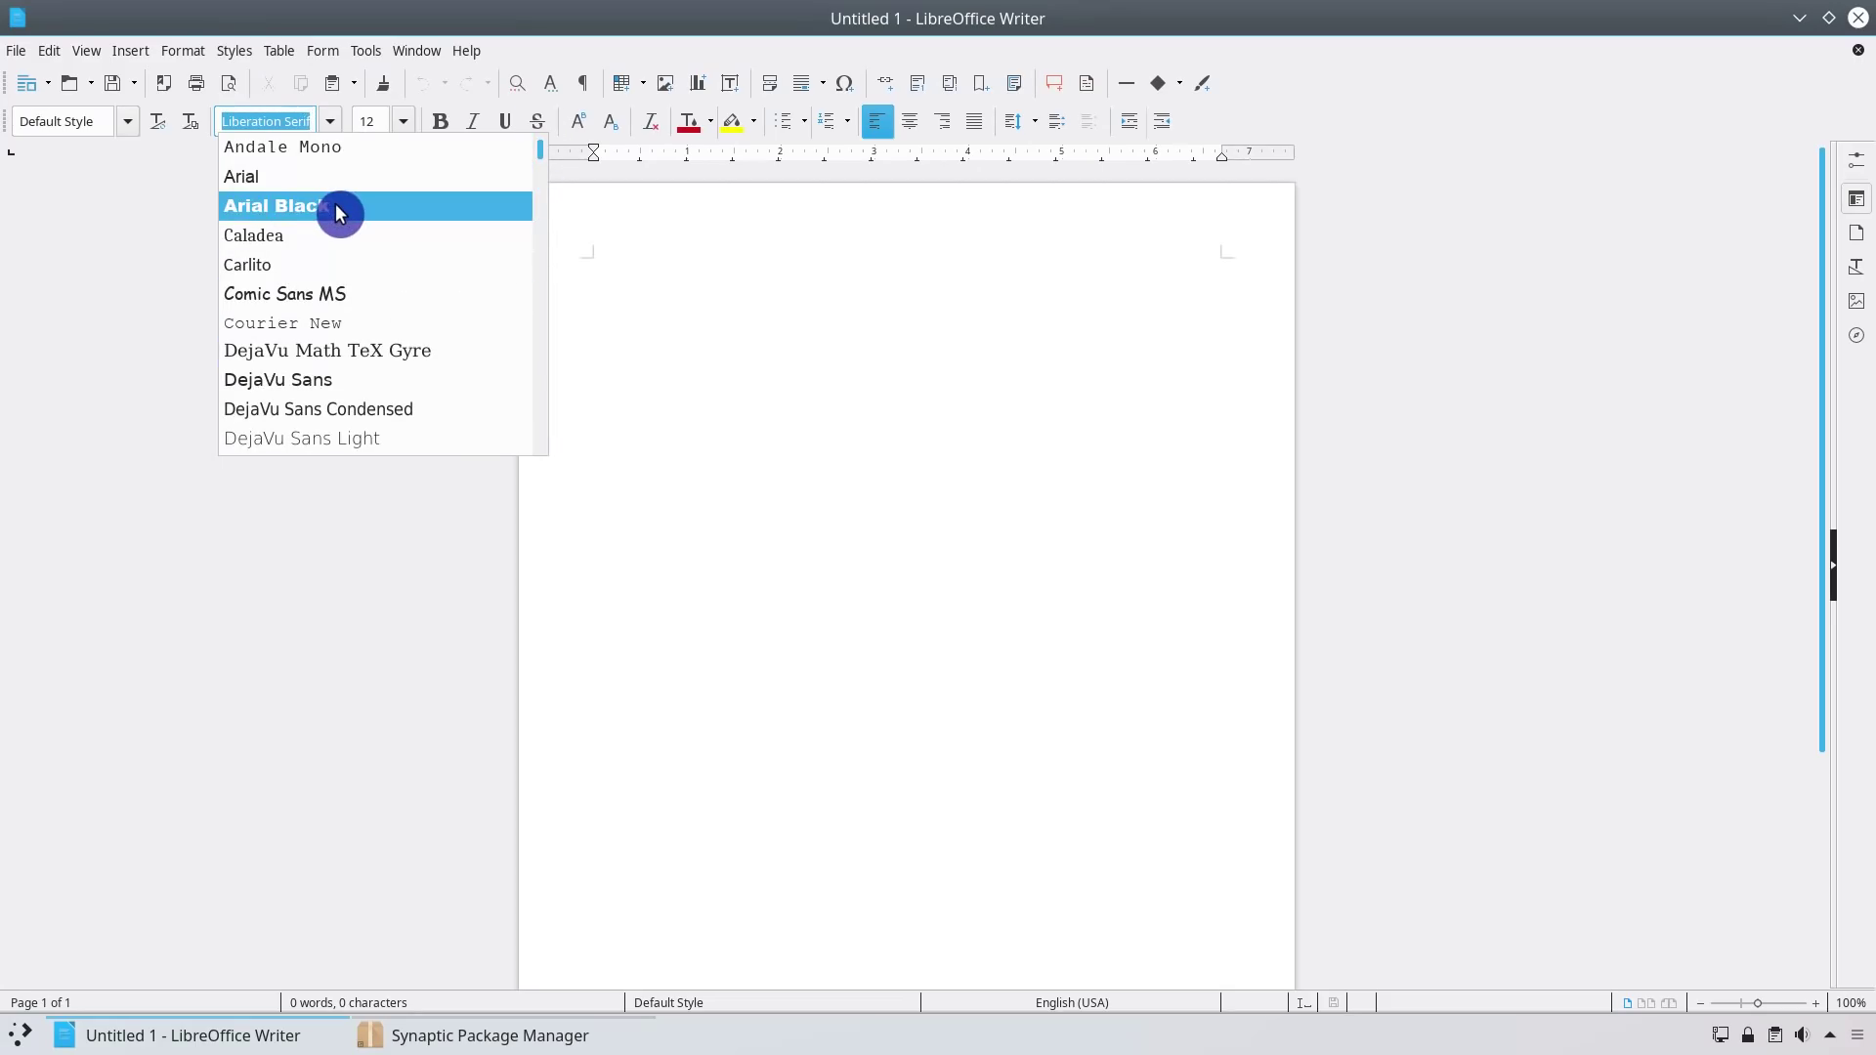
pyautogui.click(918, 342)
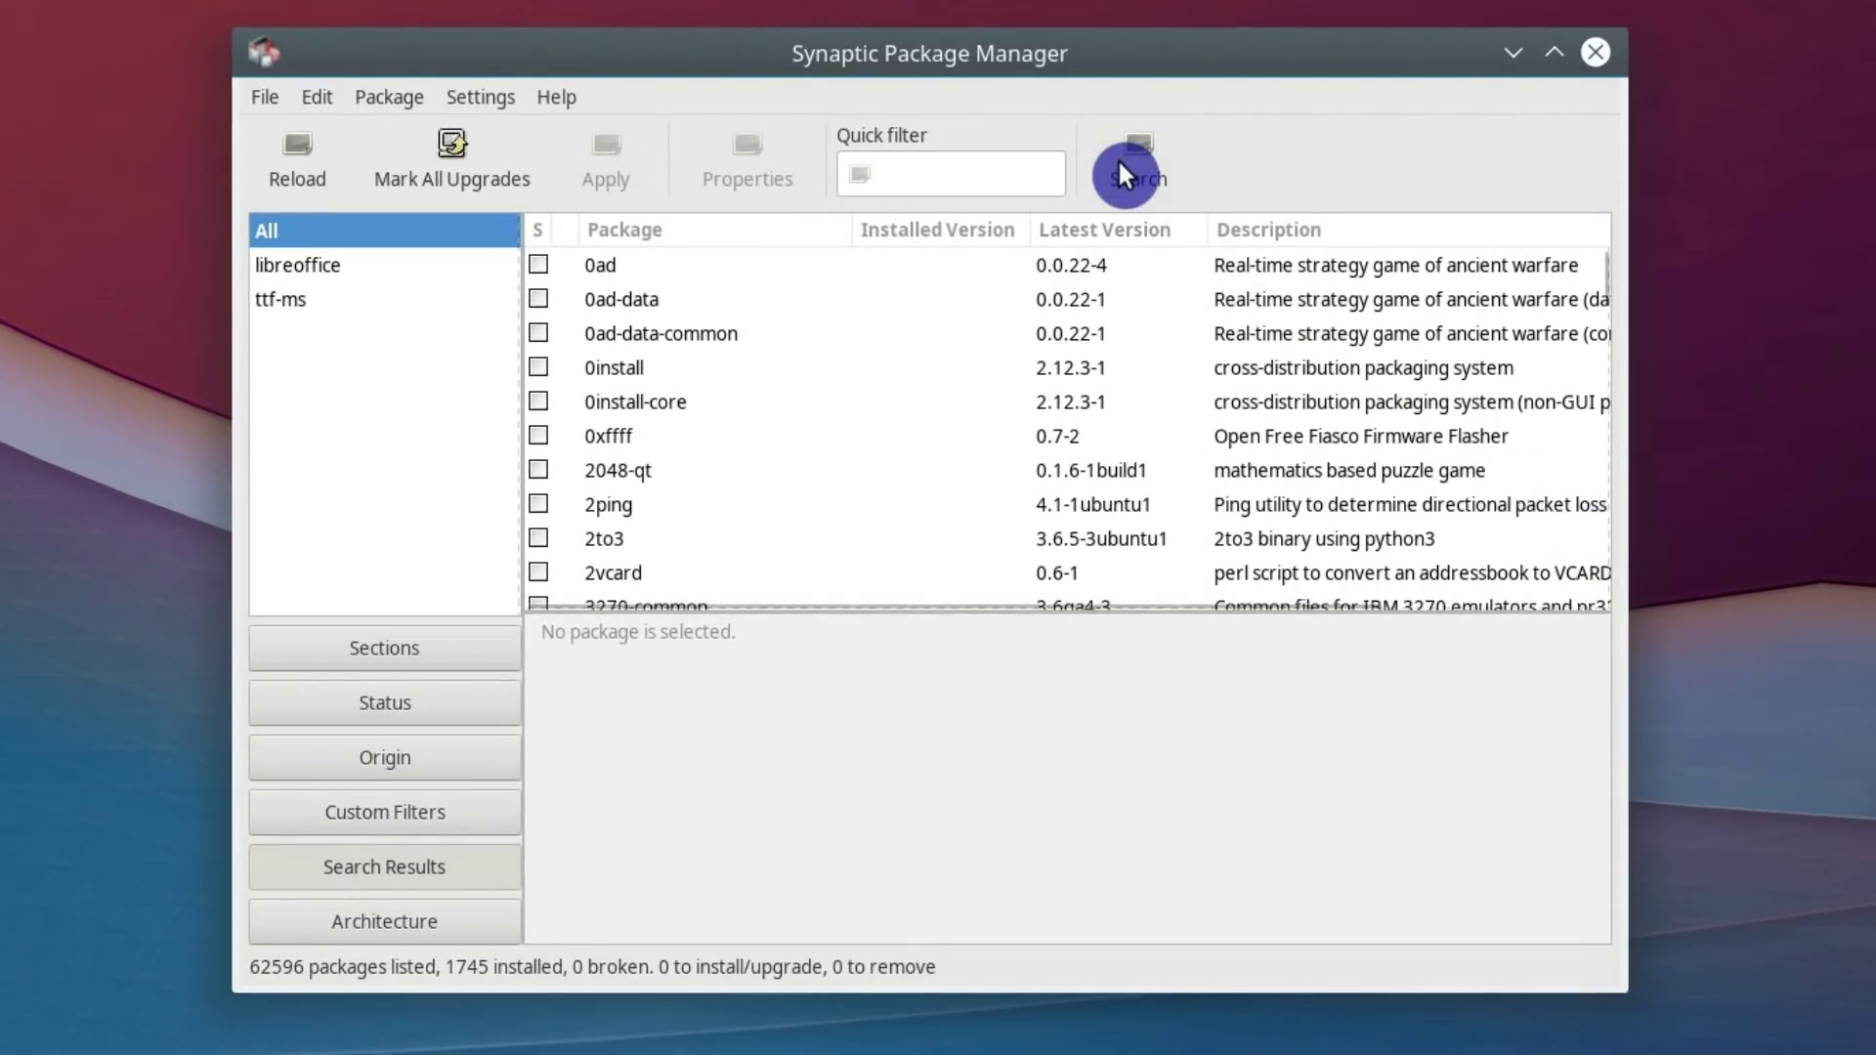
# - Switch to Synaptic and search the packages by description and name for "kubuntu-restricted-extras"
pyautogui.click(1067, 205)
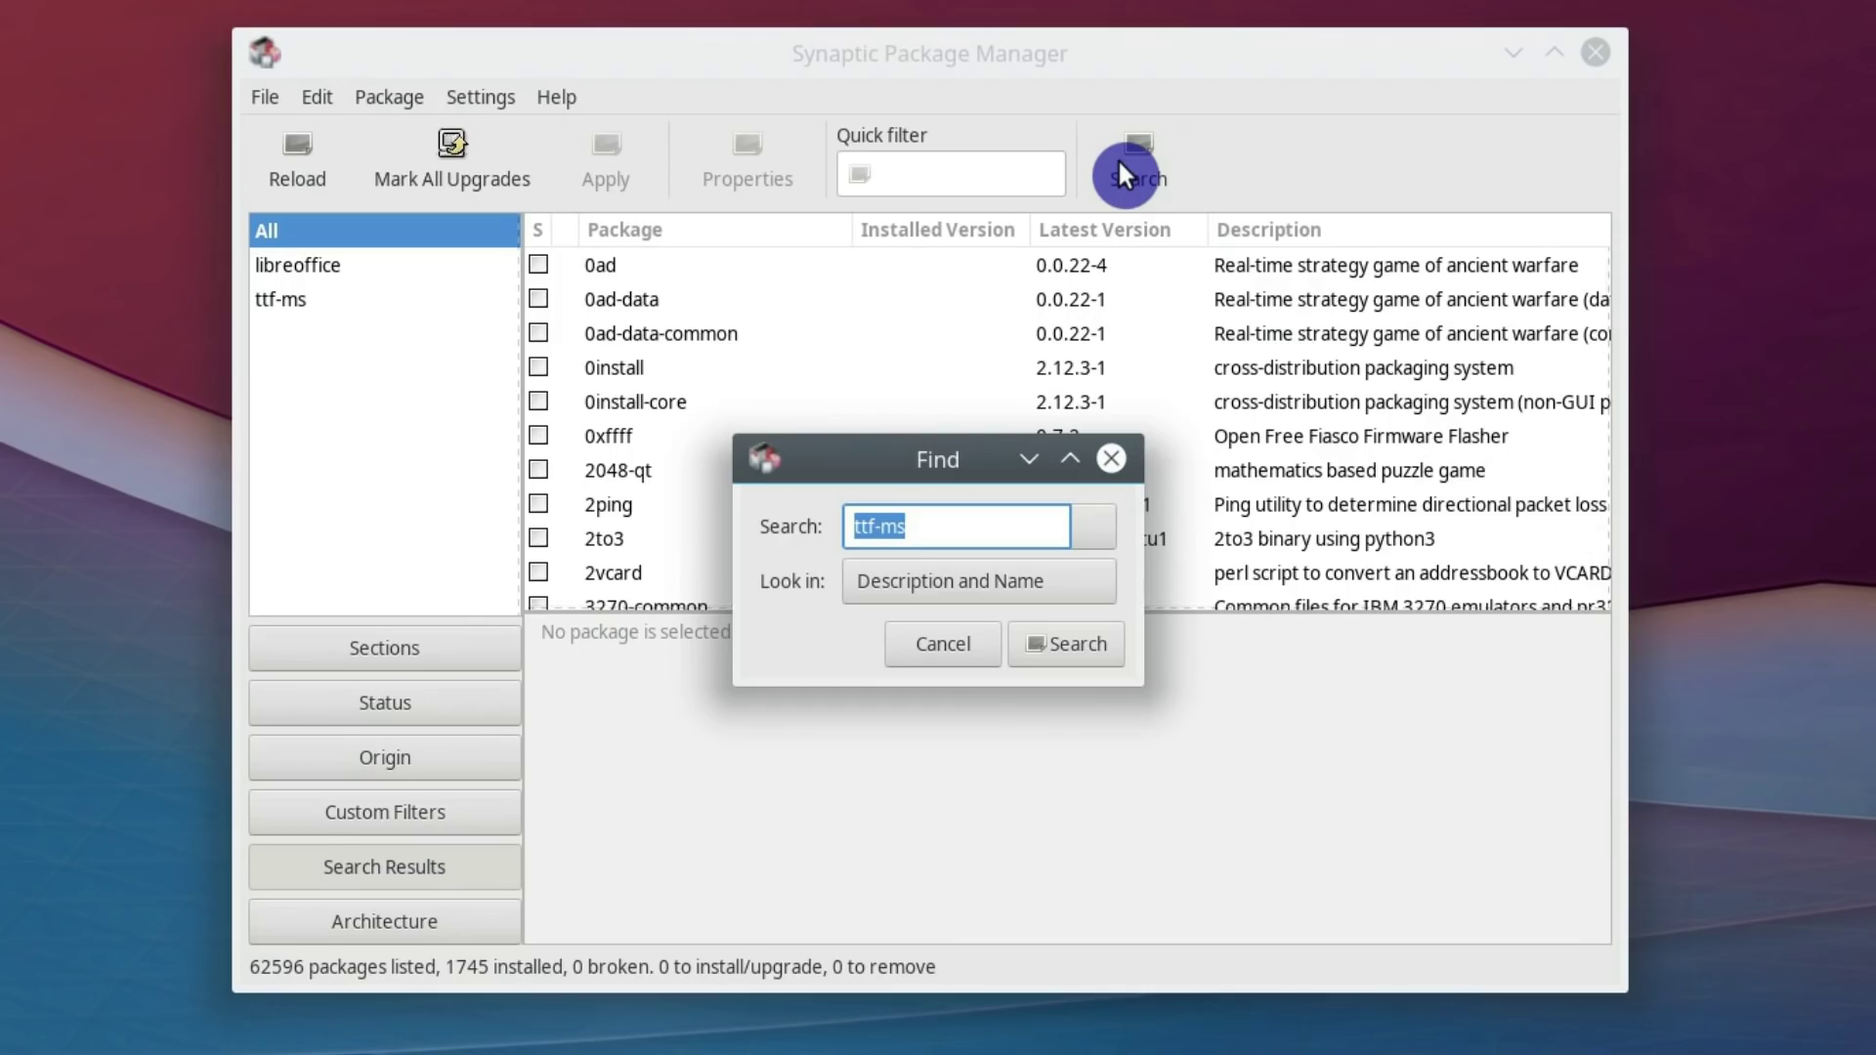
pyautogui.write('kubuntu')
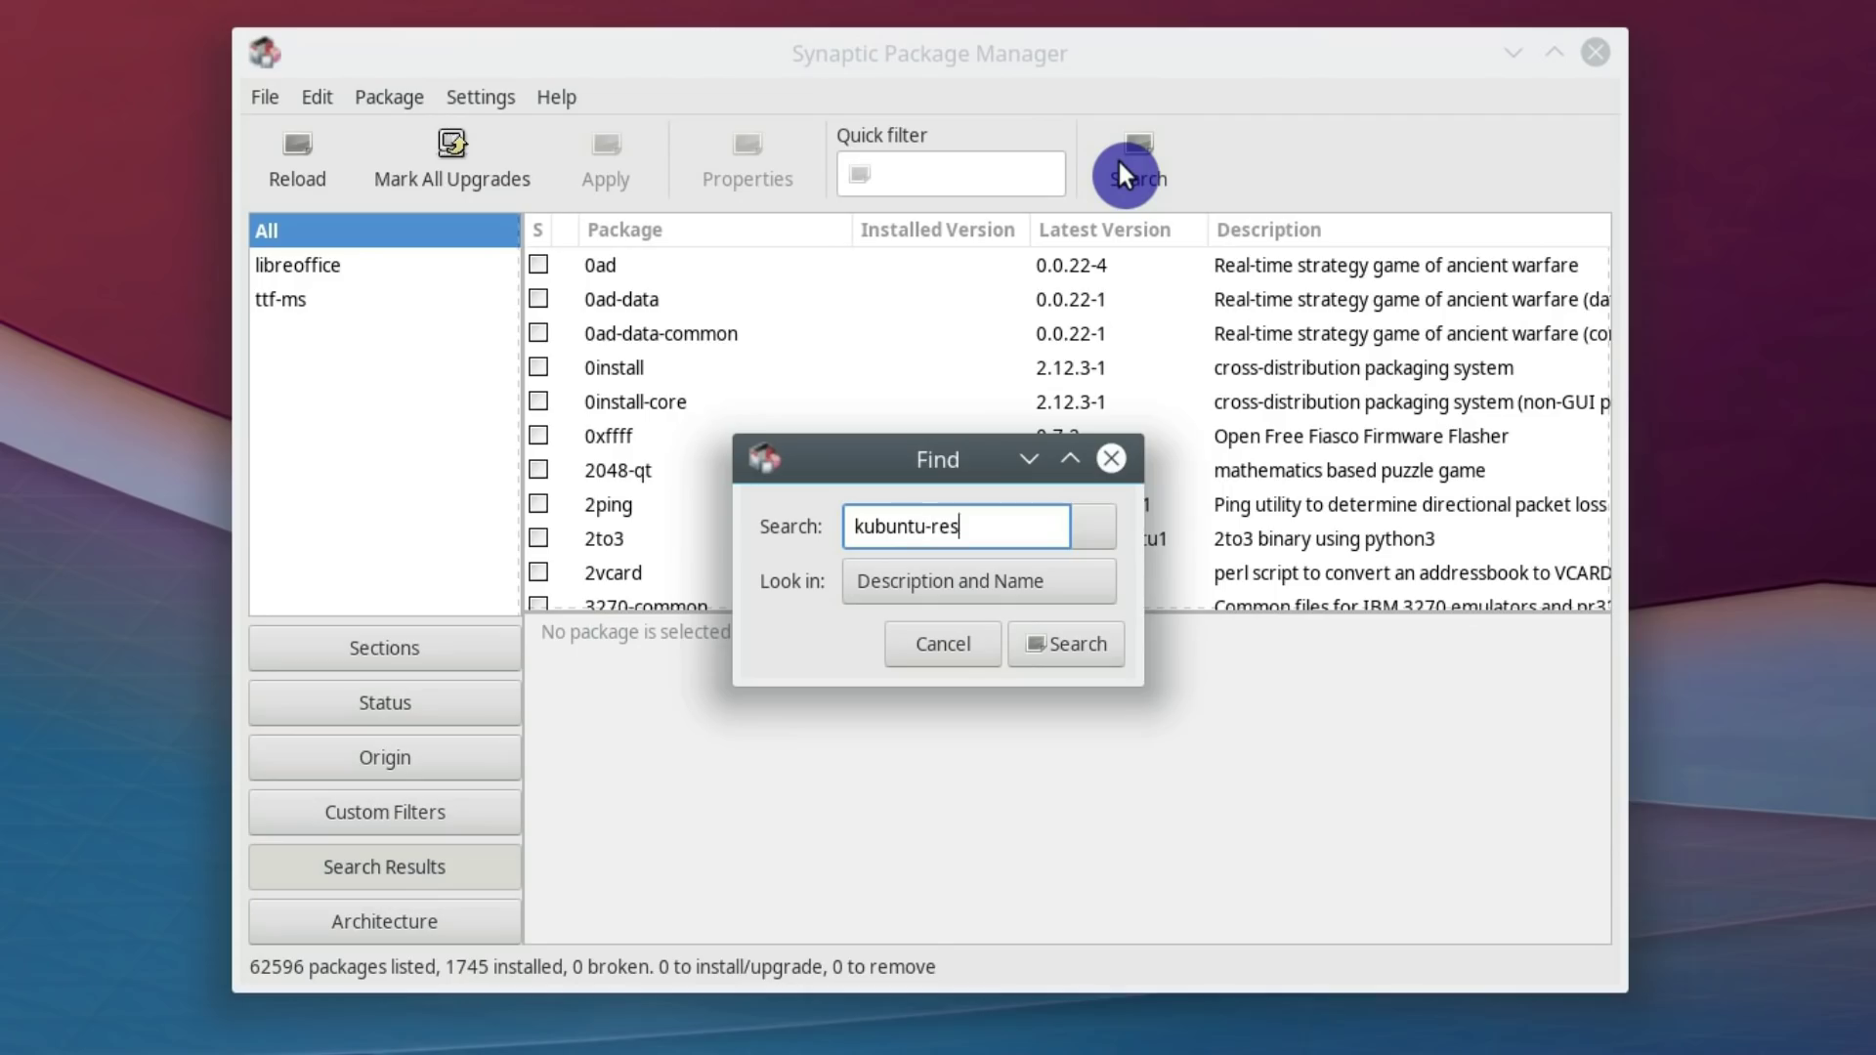
pyautogui.write('-restricted-extras')
pyautogui.press('Return')
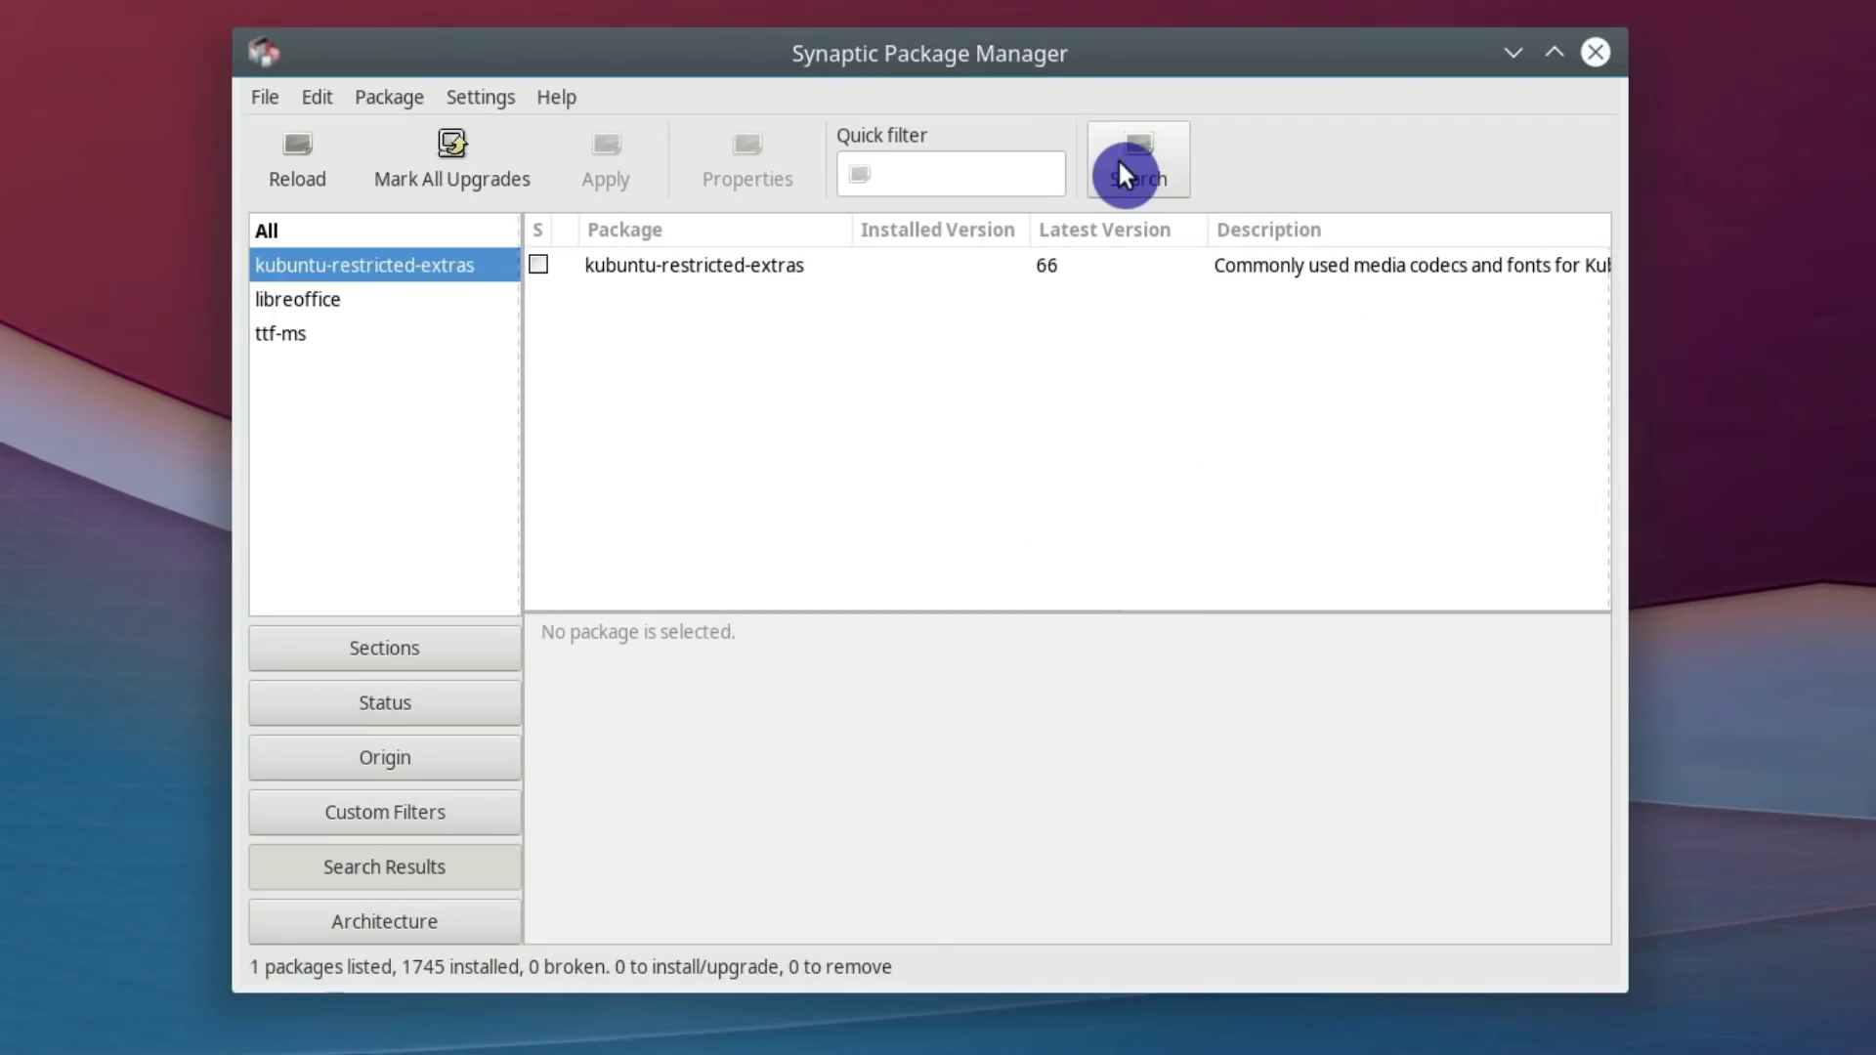
# - Mark kubuntu-restricted-extras for installation with its additional required changes and apply the marked changes
pyautogui.rightClick(641, 272)
pyautogui.click(698, 327)
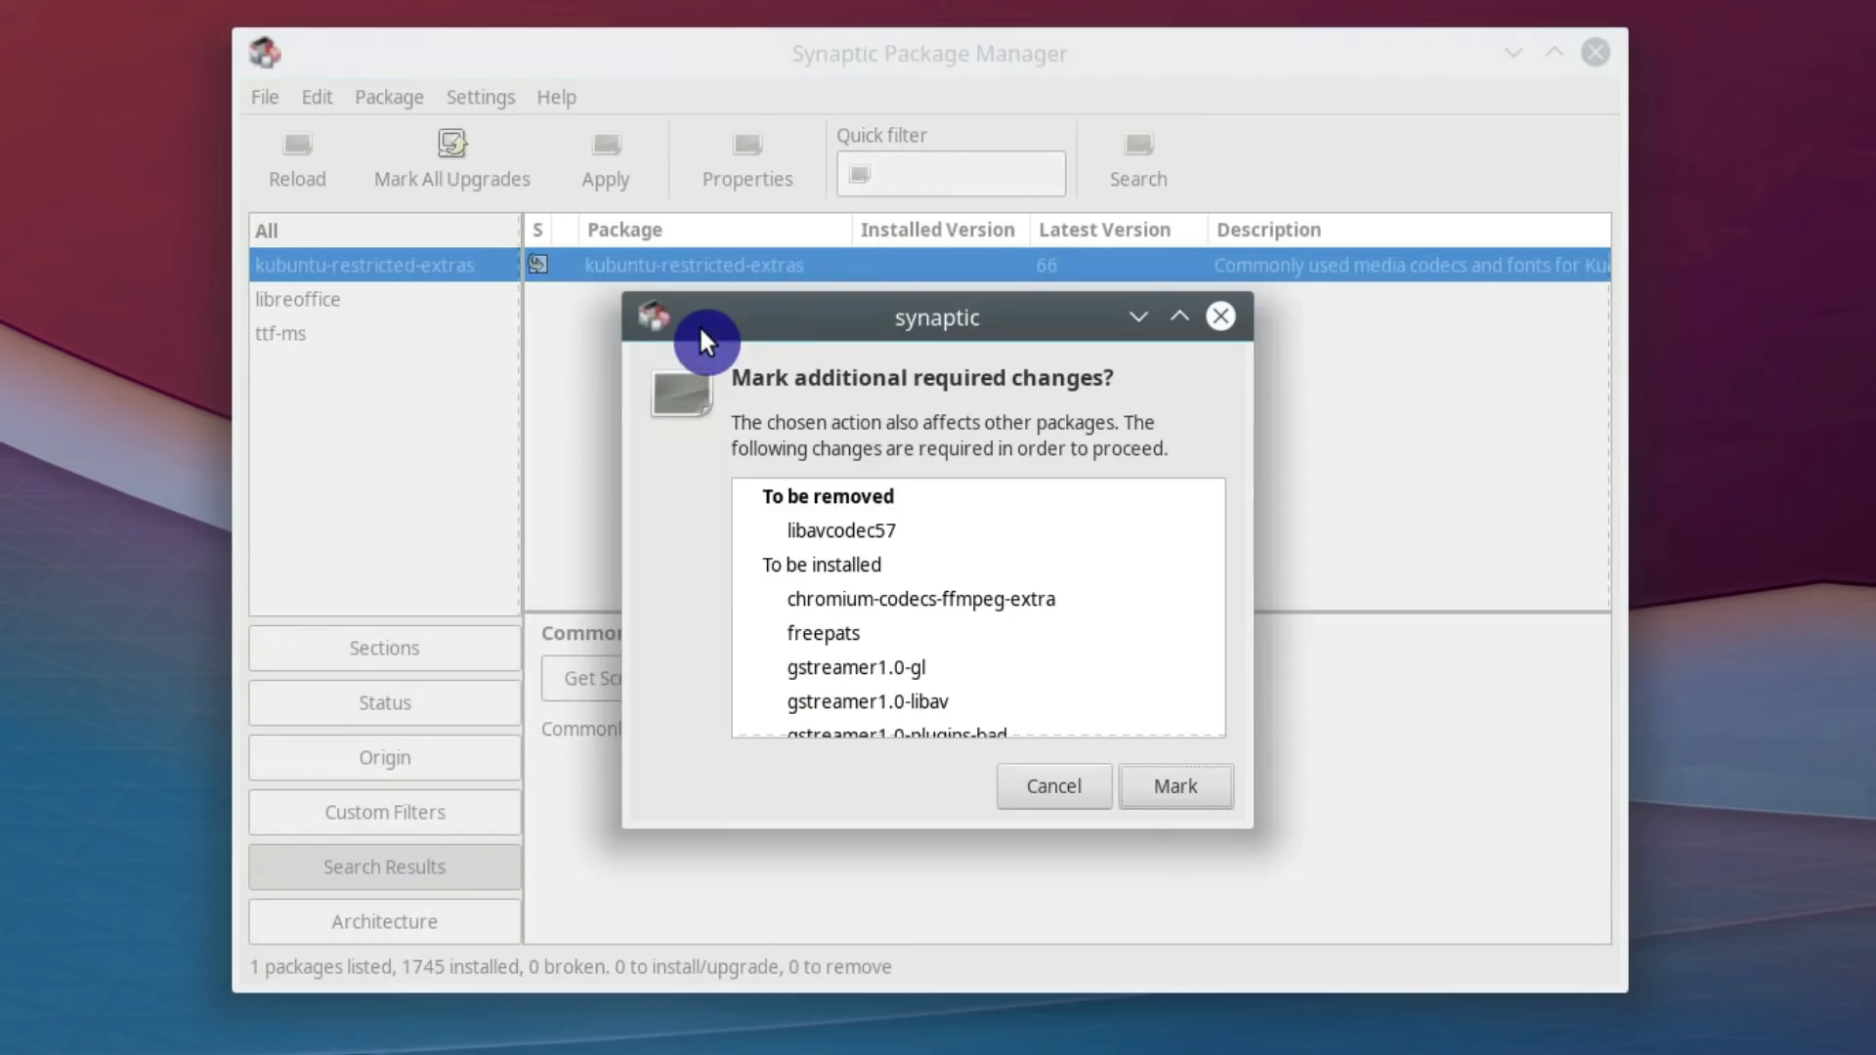
pyautogui.scroll(-8, 930, 586)
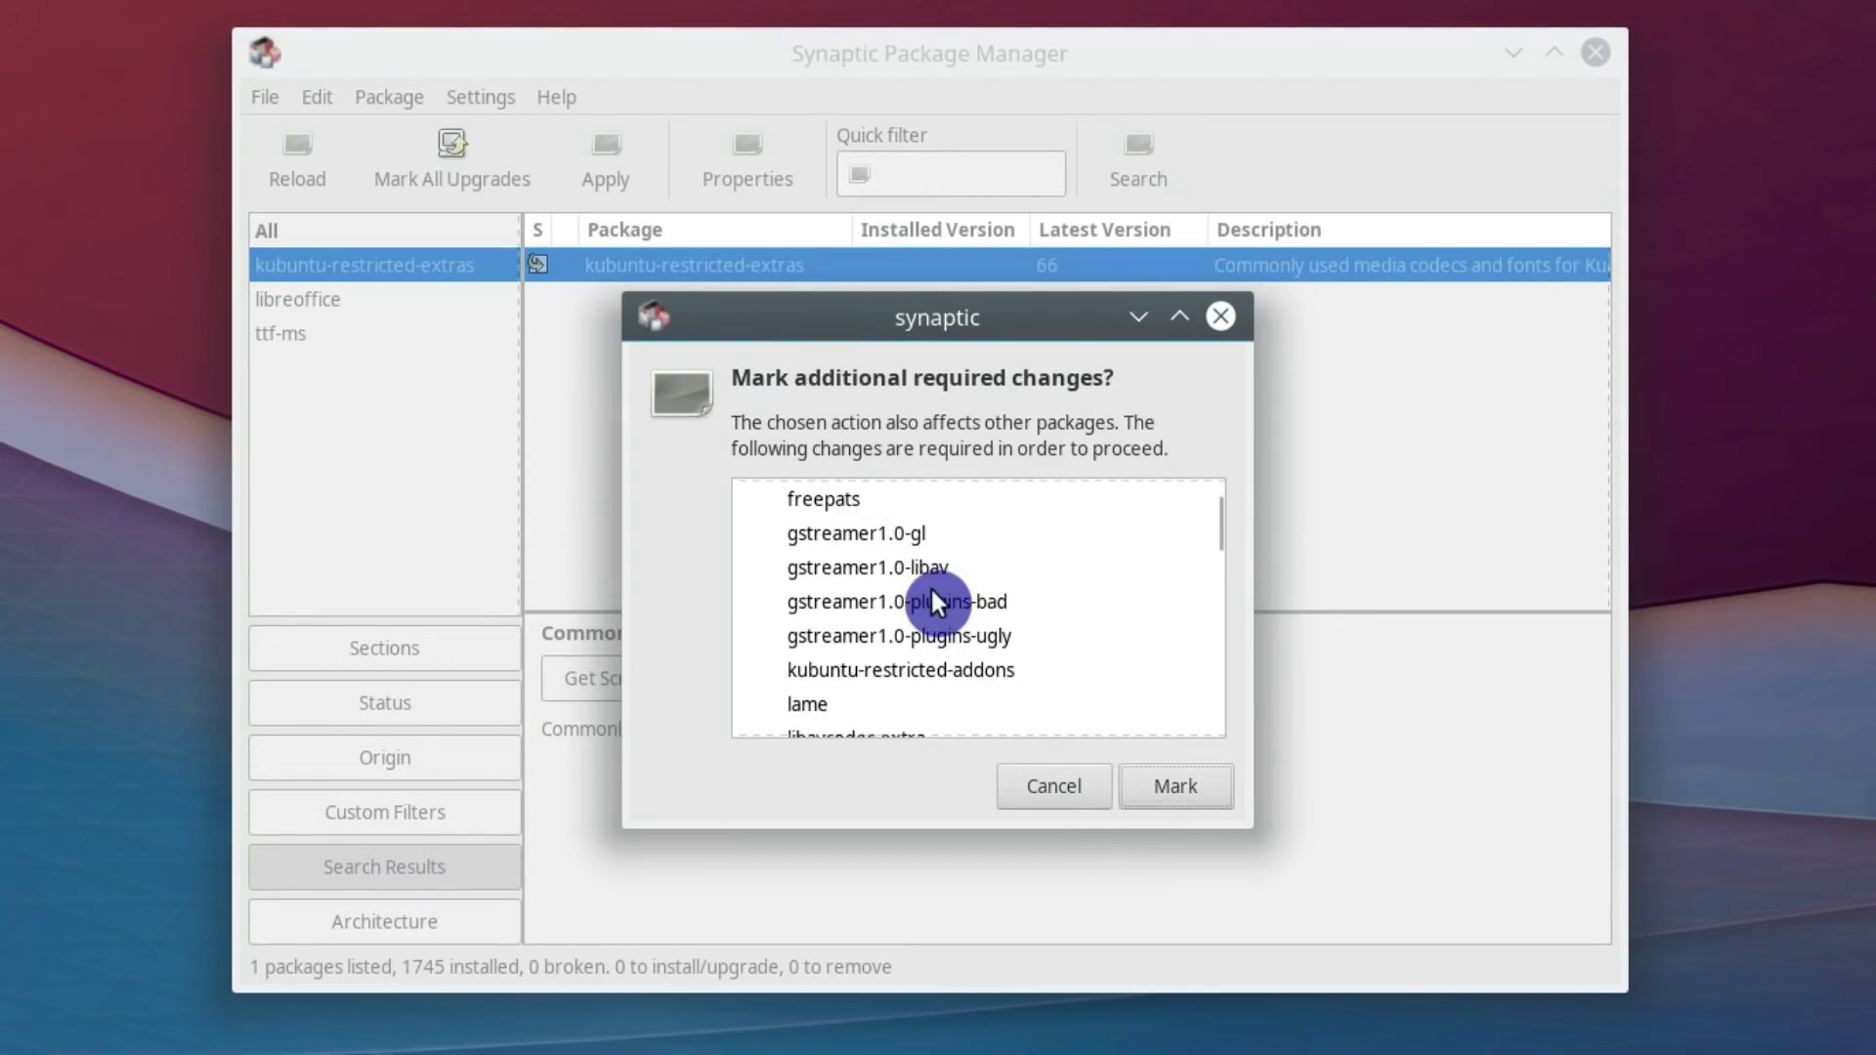
pyautogui.scroll(-10, 930, 587)
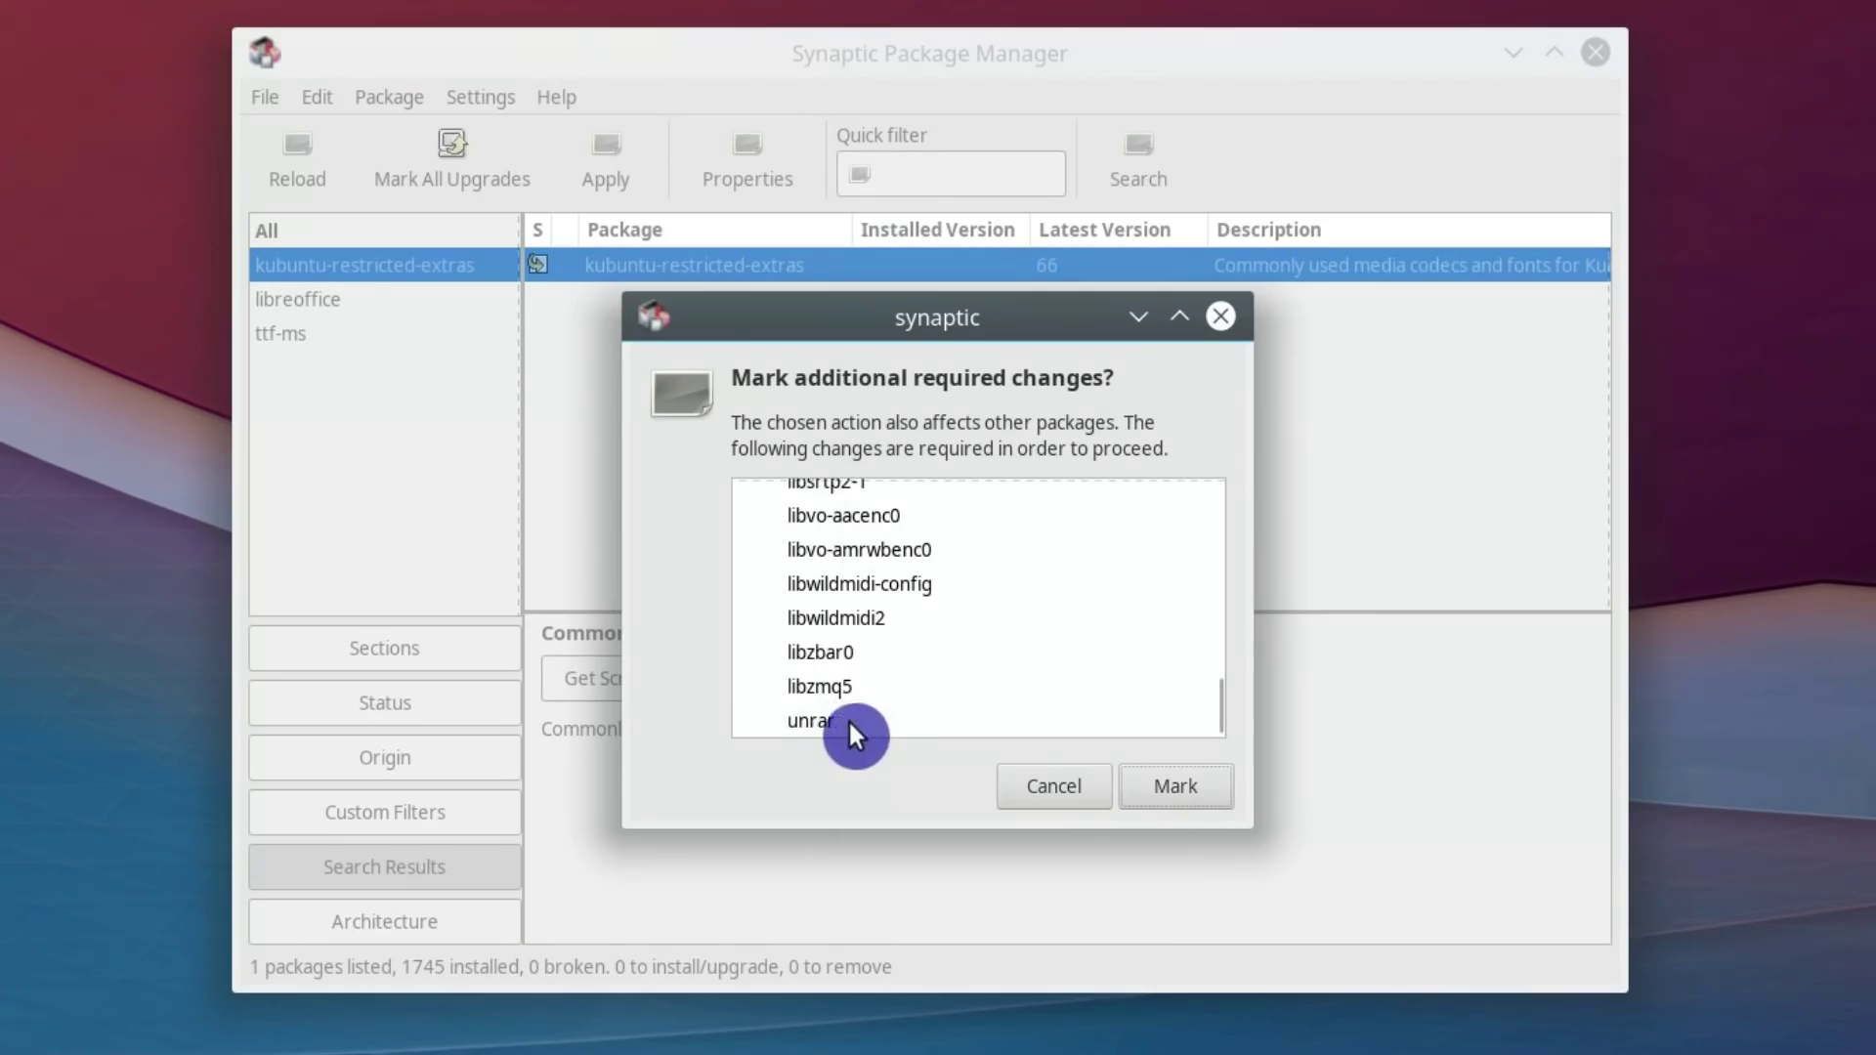
pyautogui.click(1194, 787)
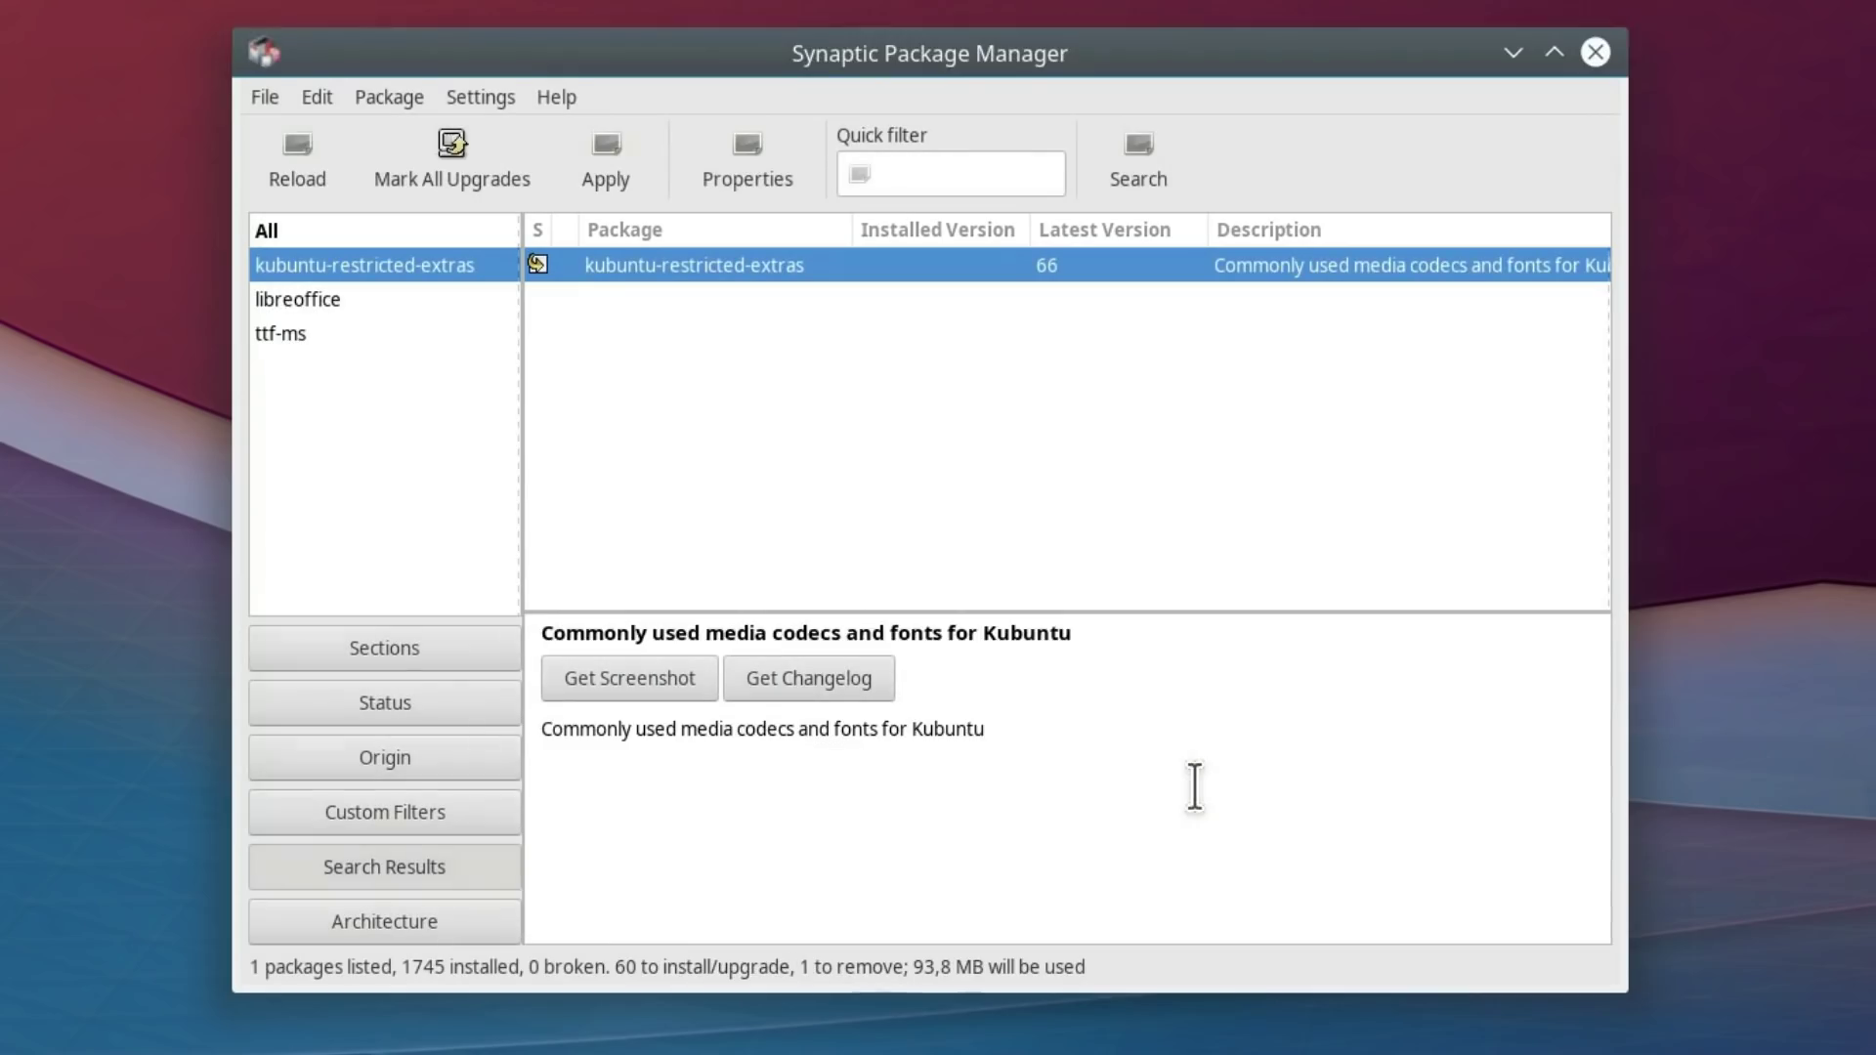
pyautogui.click(618, 168)
pyautogui.click(1311, 832)
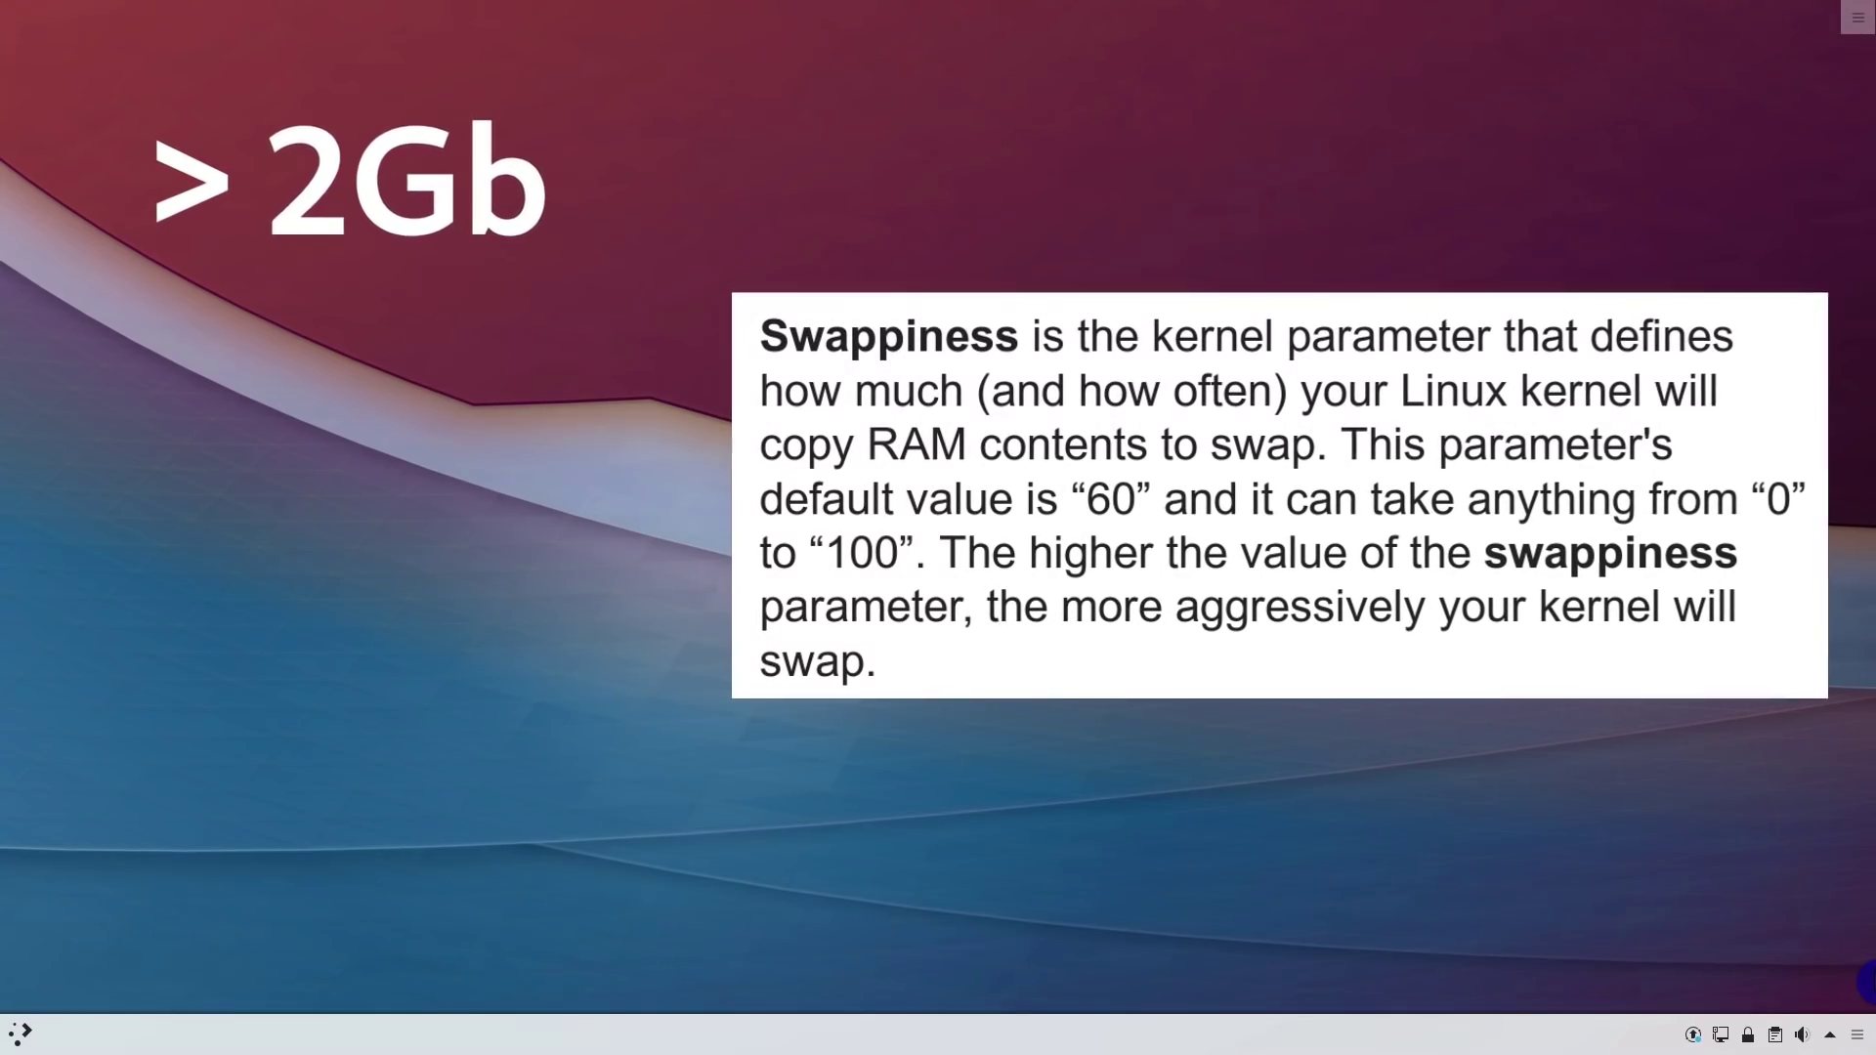
# - Find and open the Konsole terminal
pyautogui.click(14, 1037)
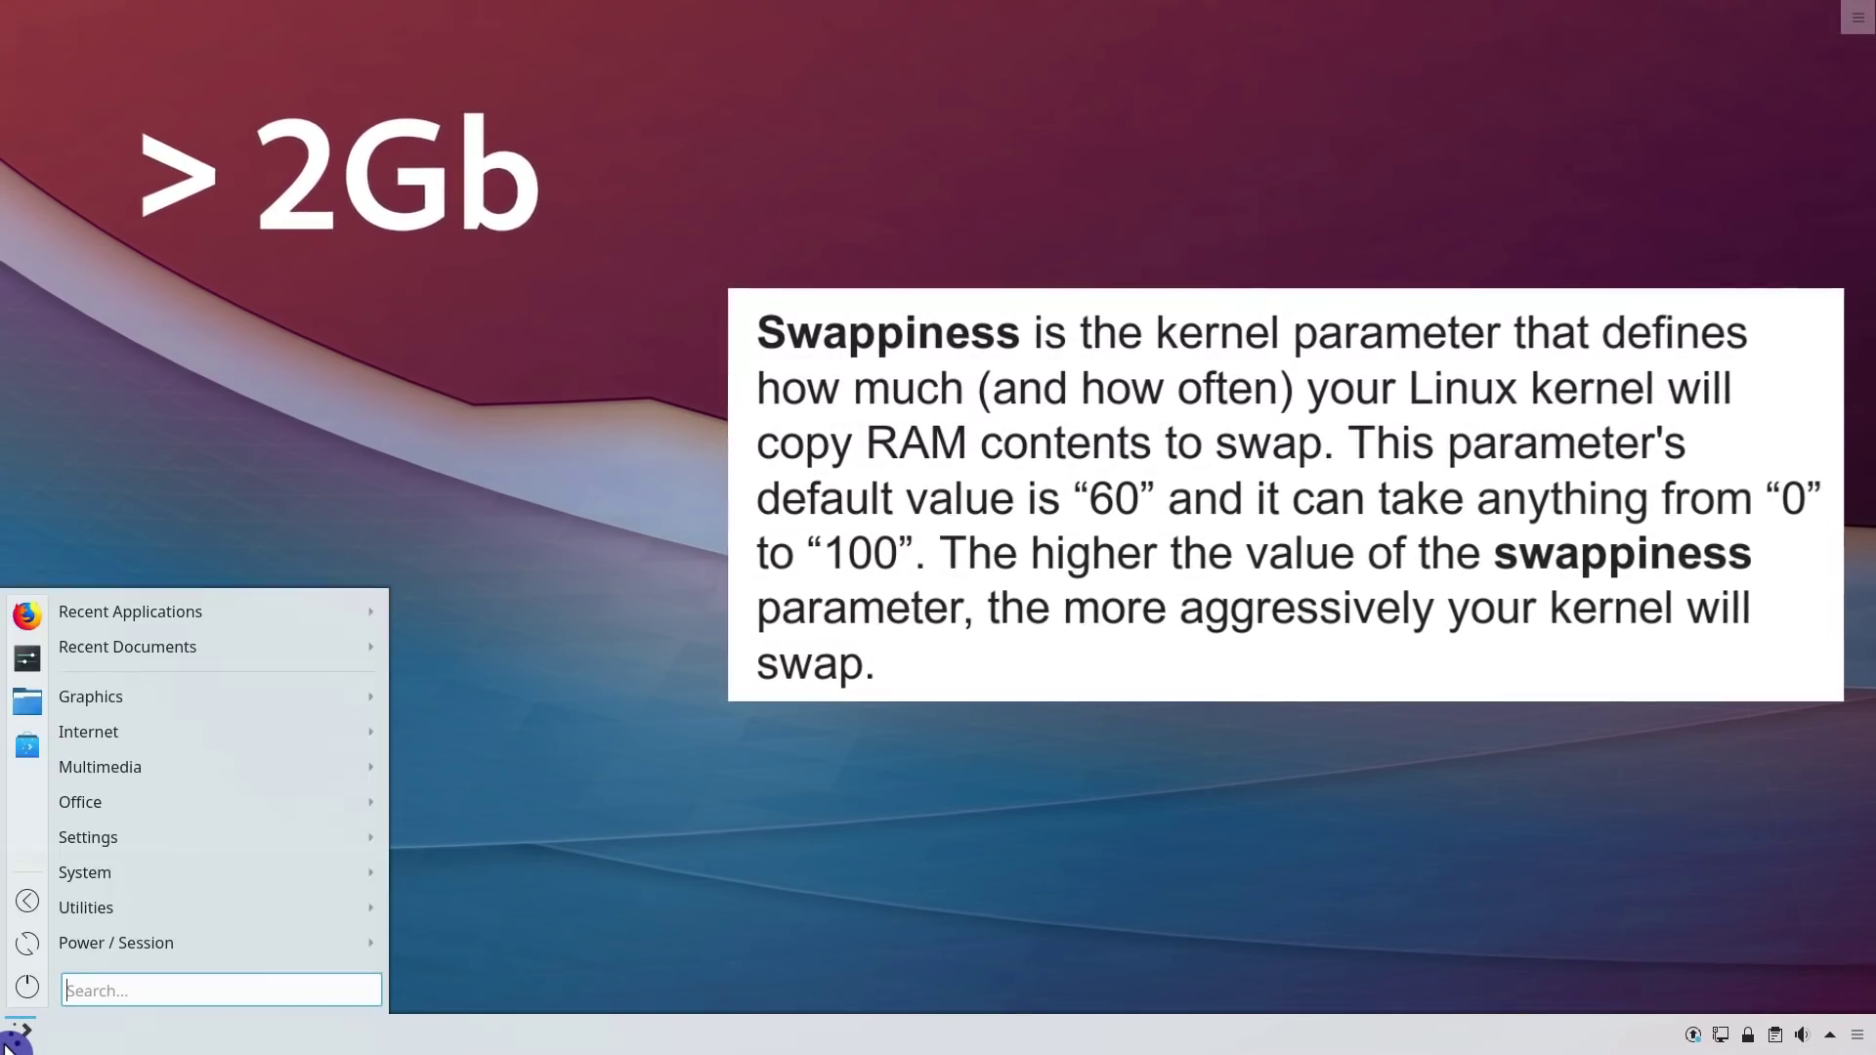
pyautogui.write('kon')
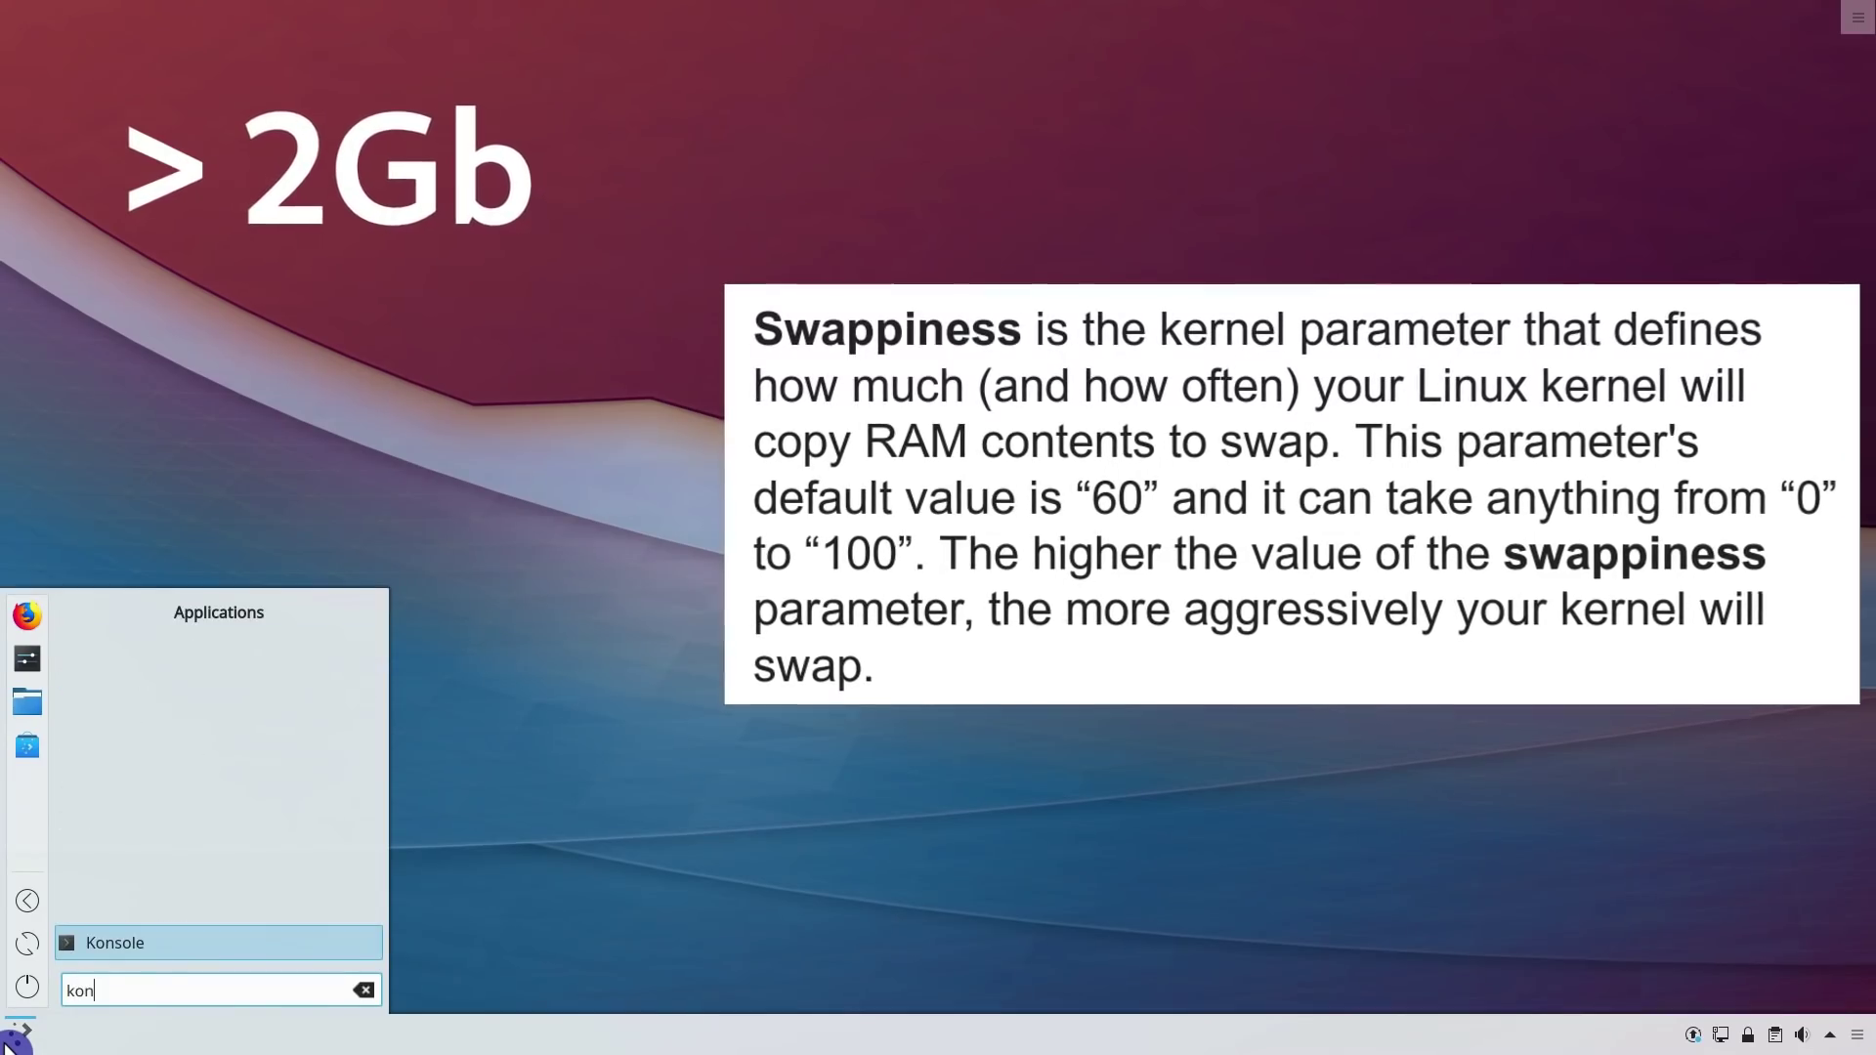
pyautogui.click(115, 945)
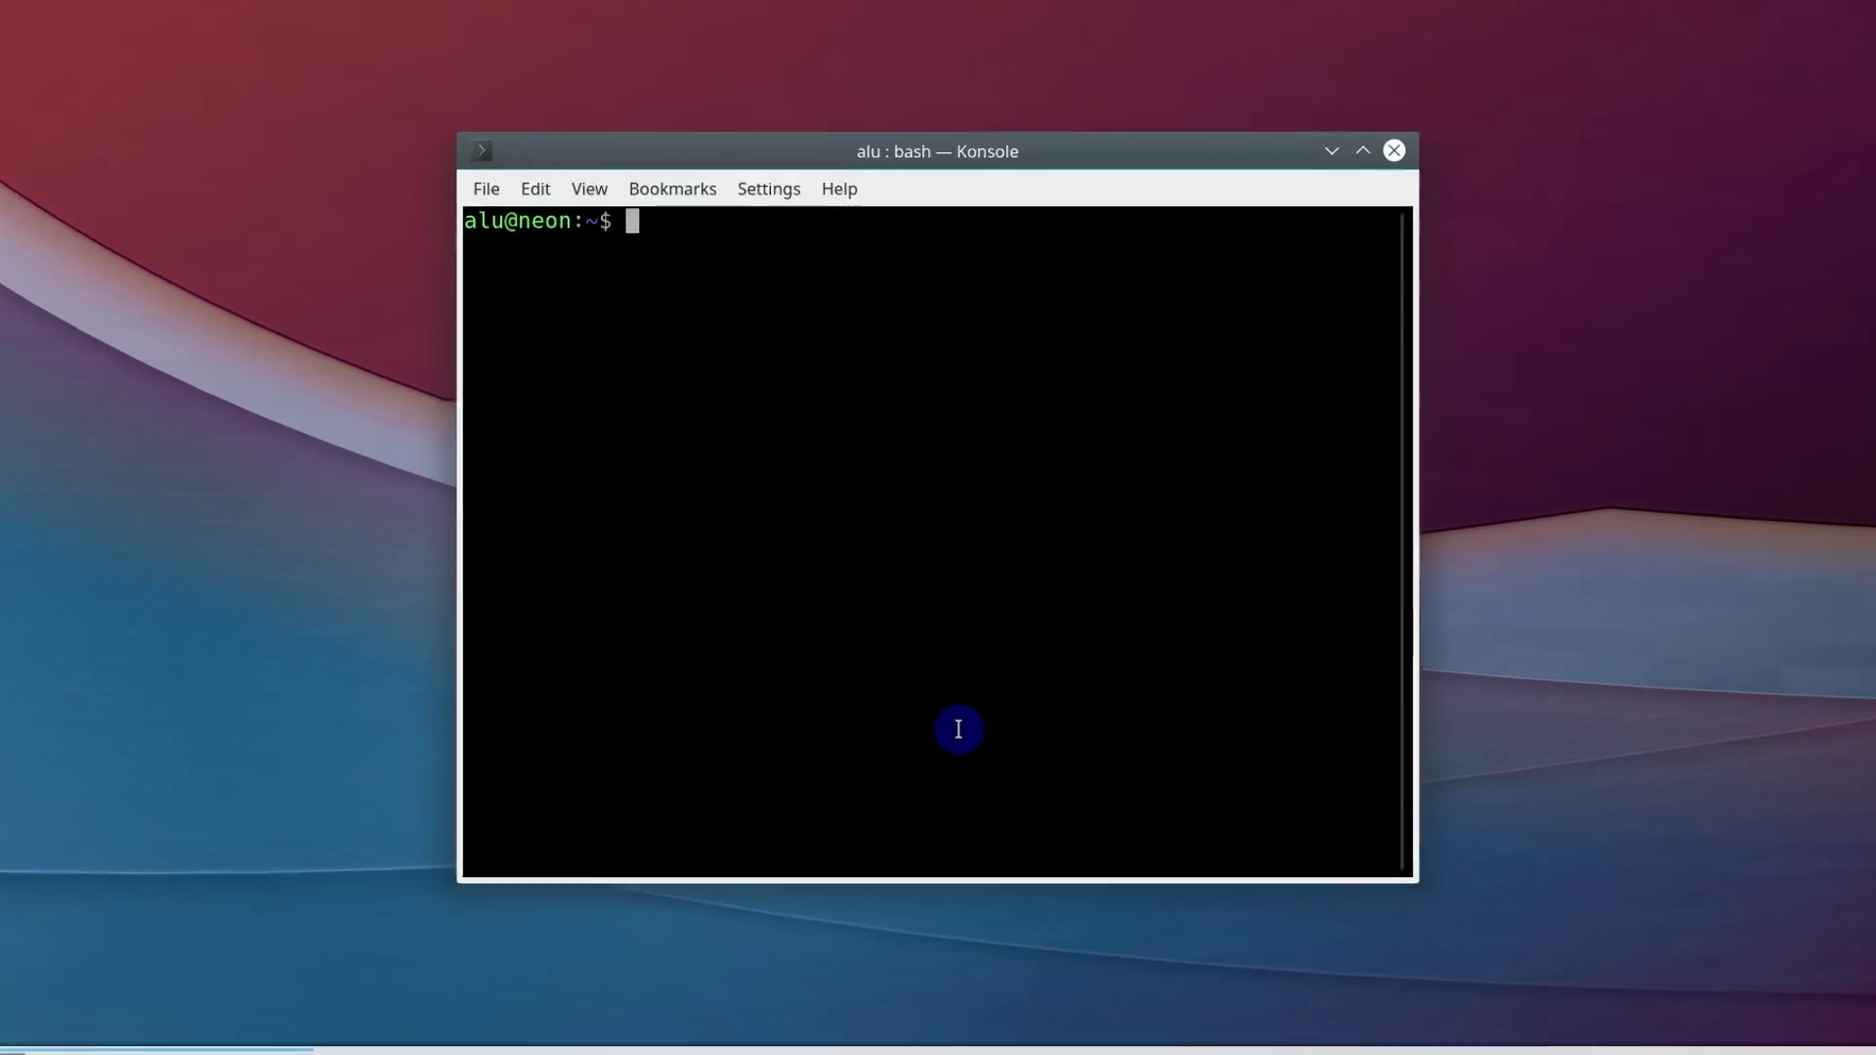
# - Print the kernel's current swappiness value with cat /proc/sys/vm/swappiness
pyautogui.write('cat ')
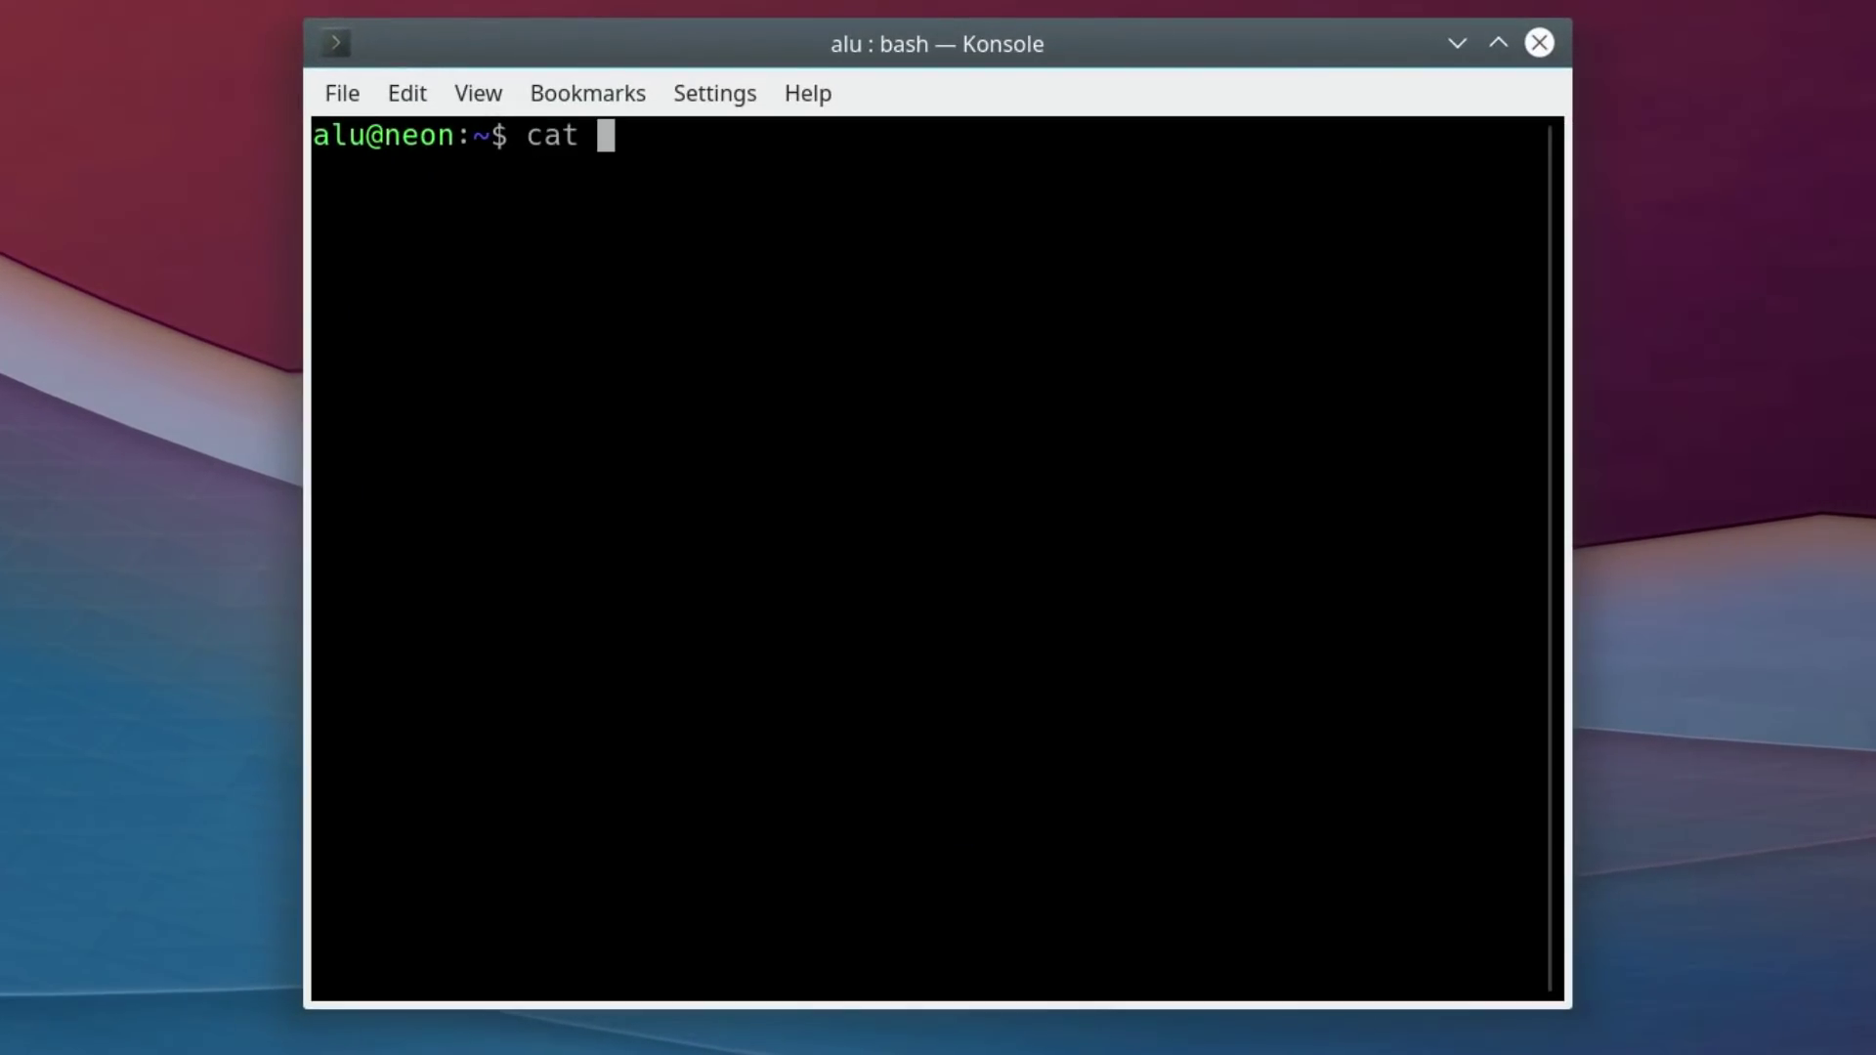
pyautogui.write('/proc/sys')
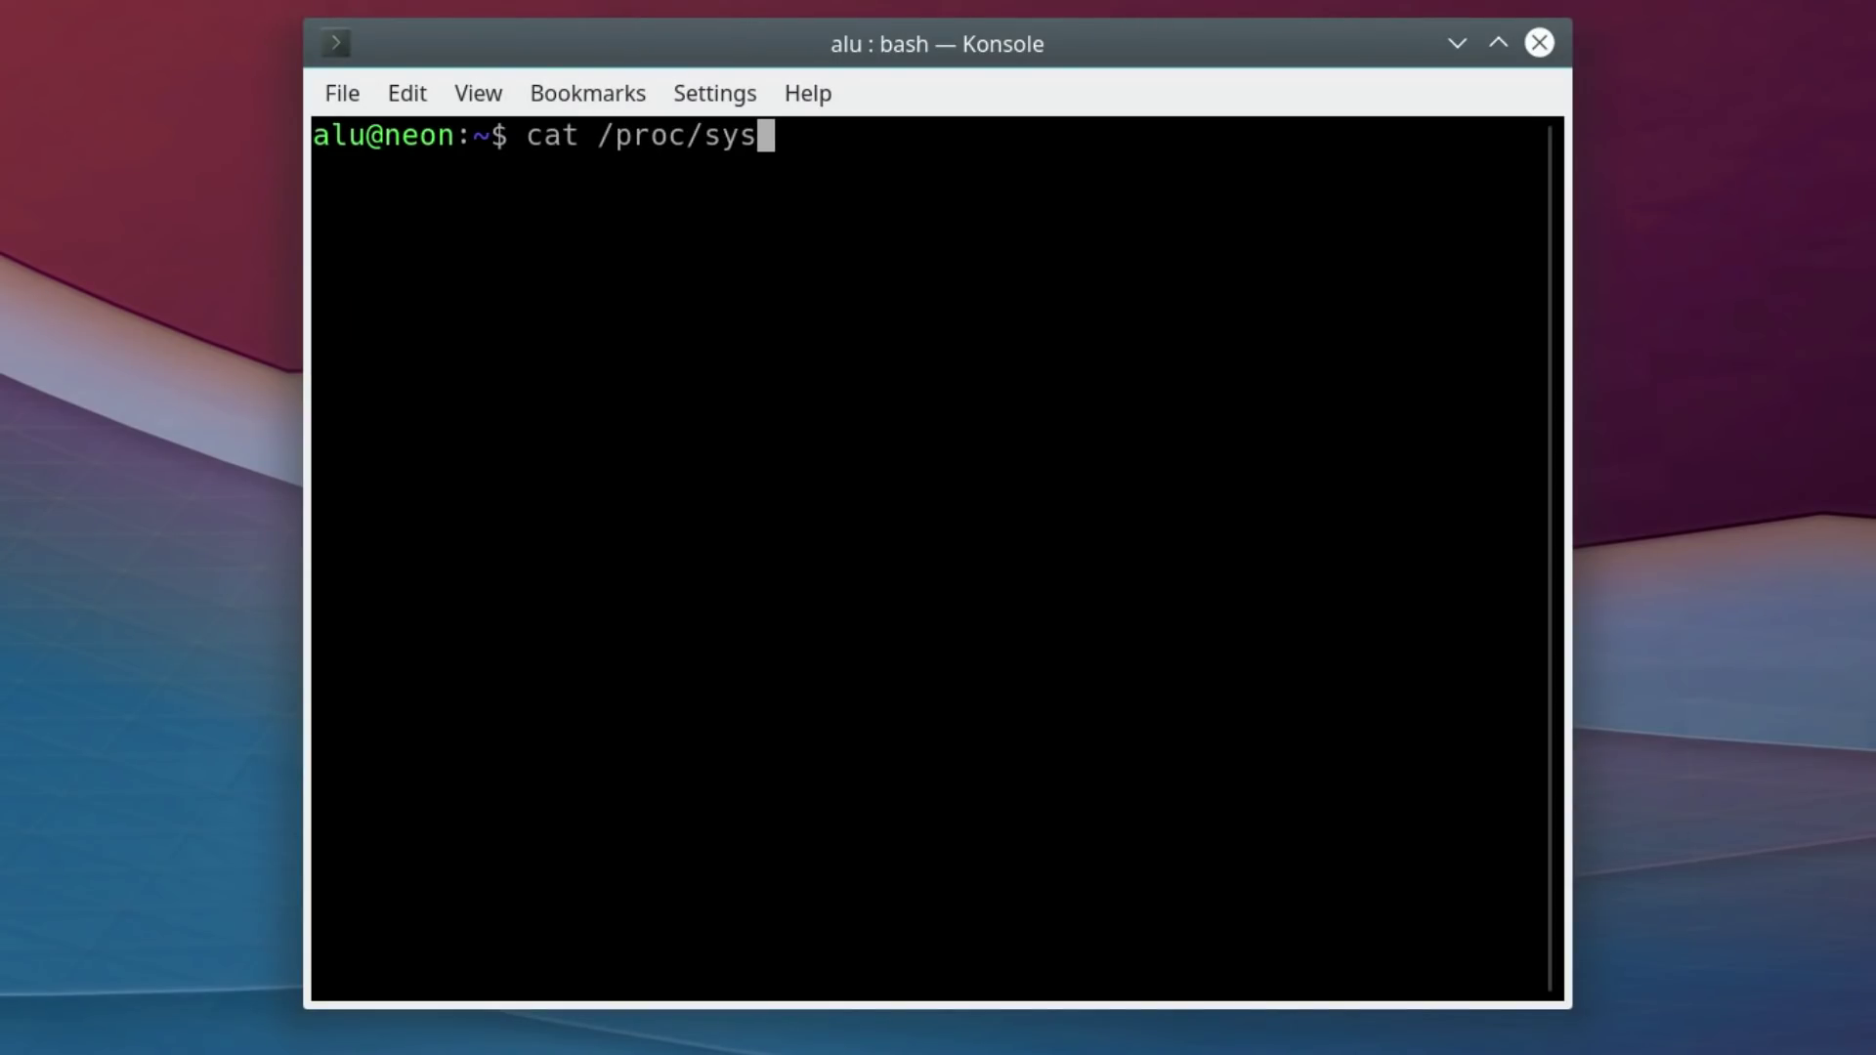
pyautogui.write('/vm/')
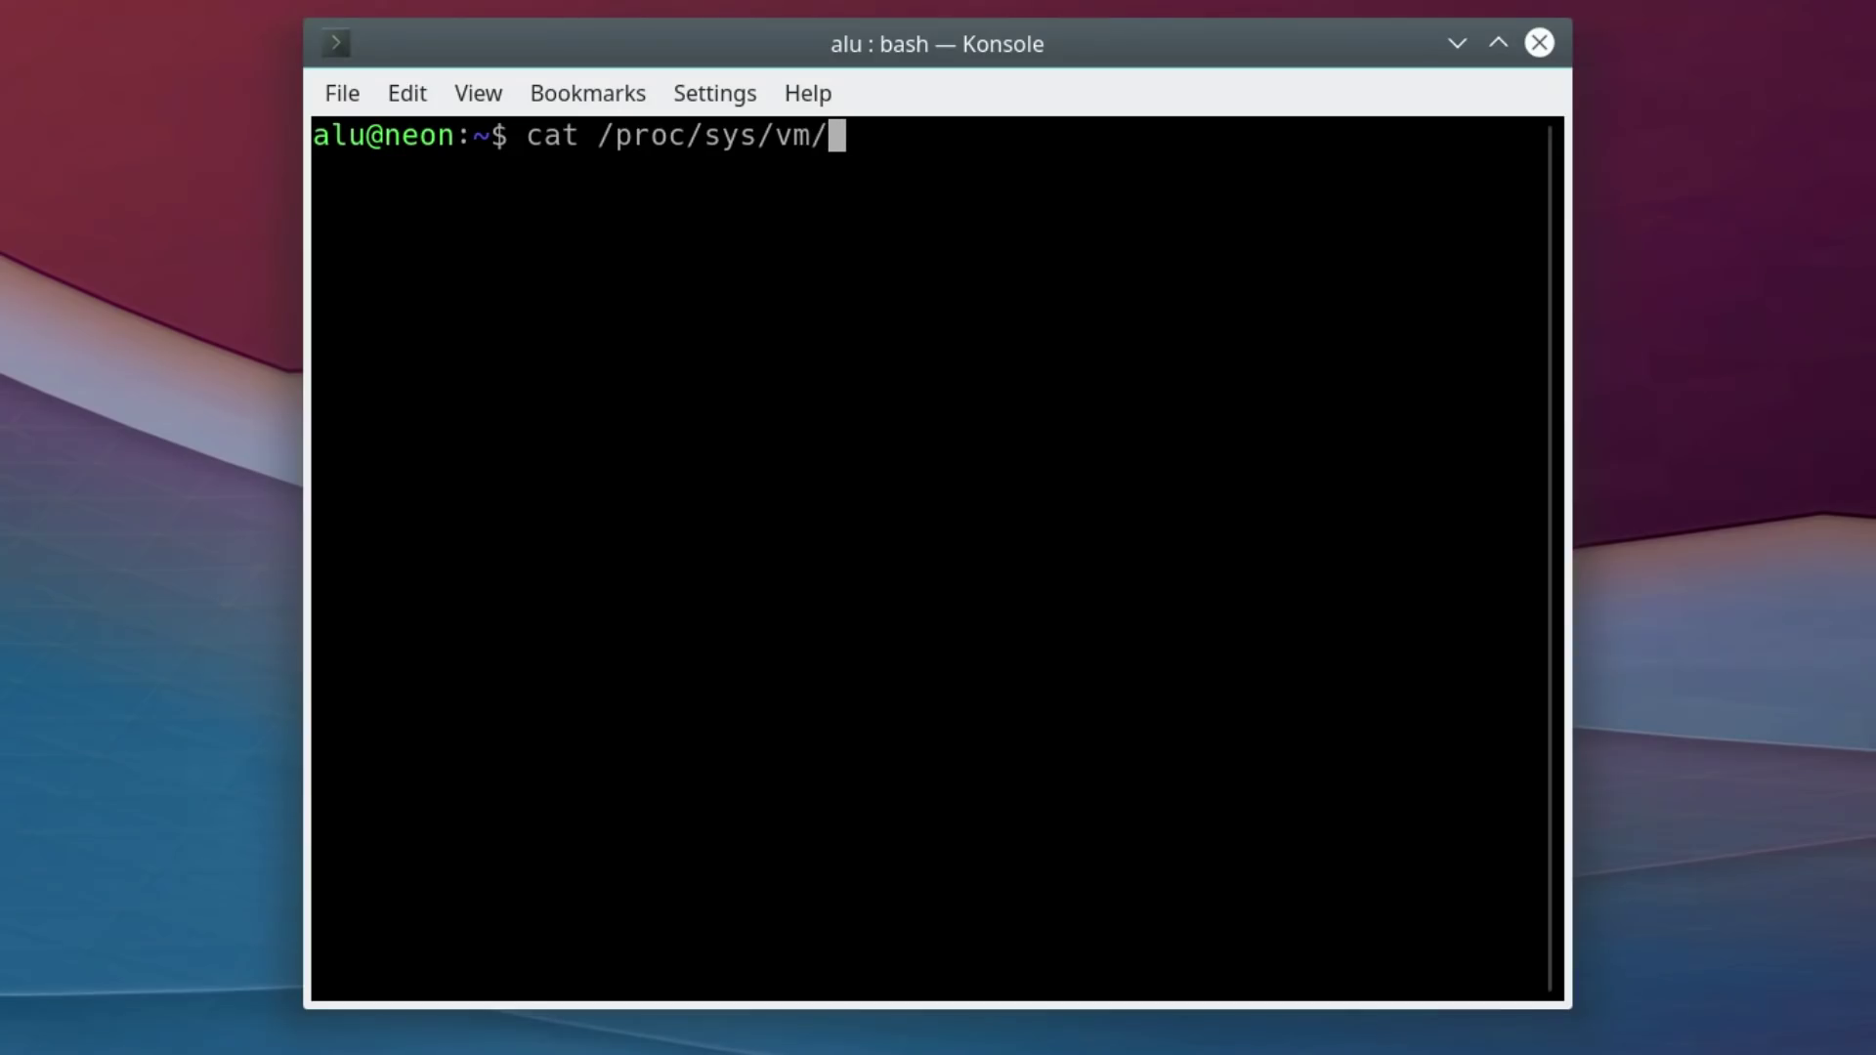
pyautogui.write('swa')
pyautogui.press('Tab')
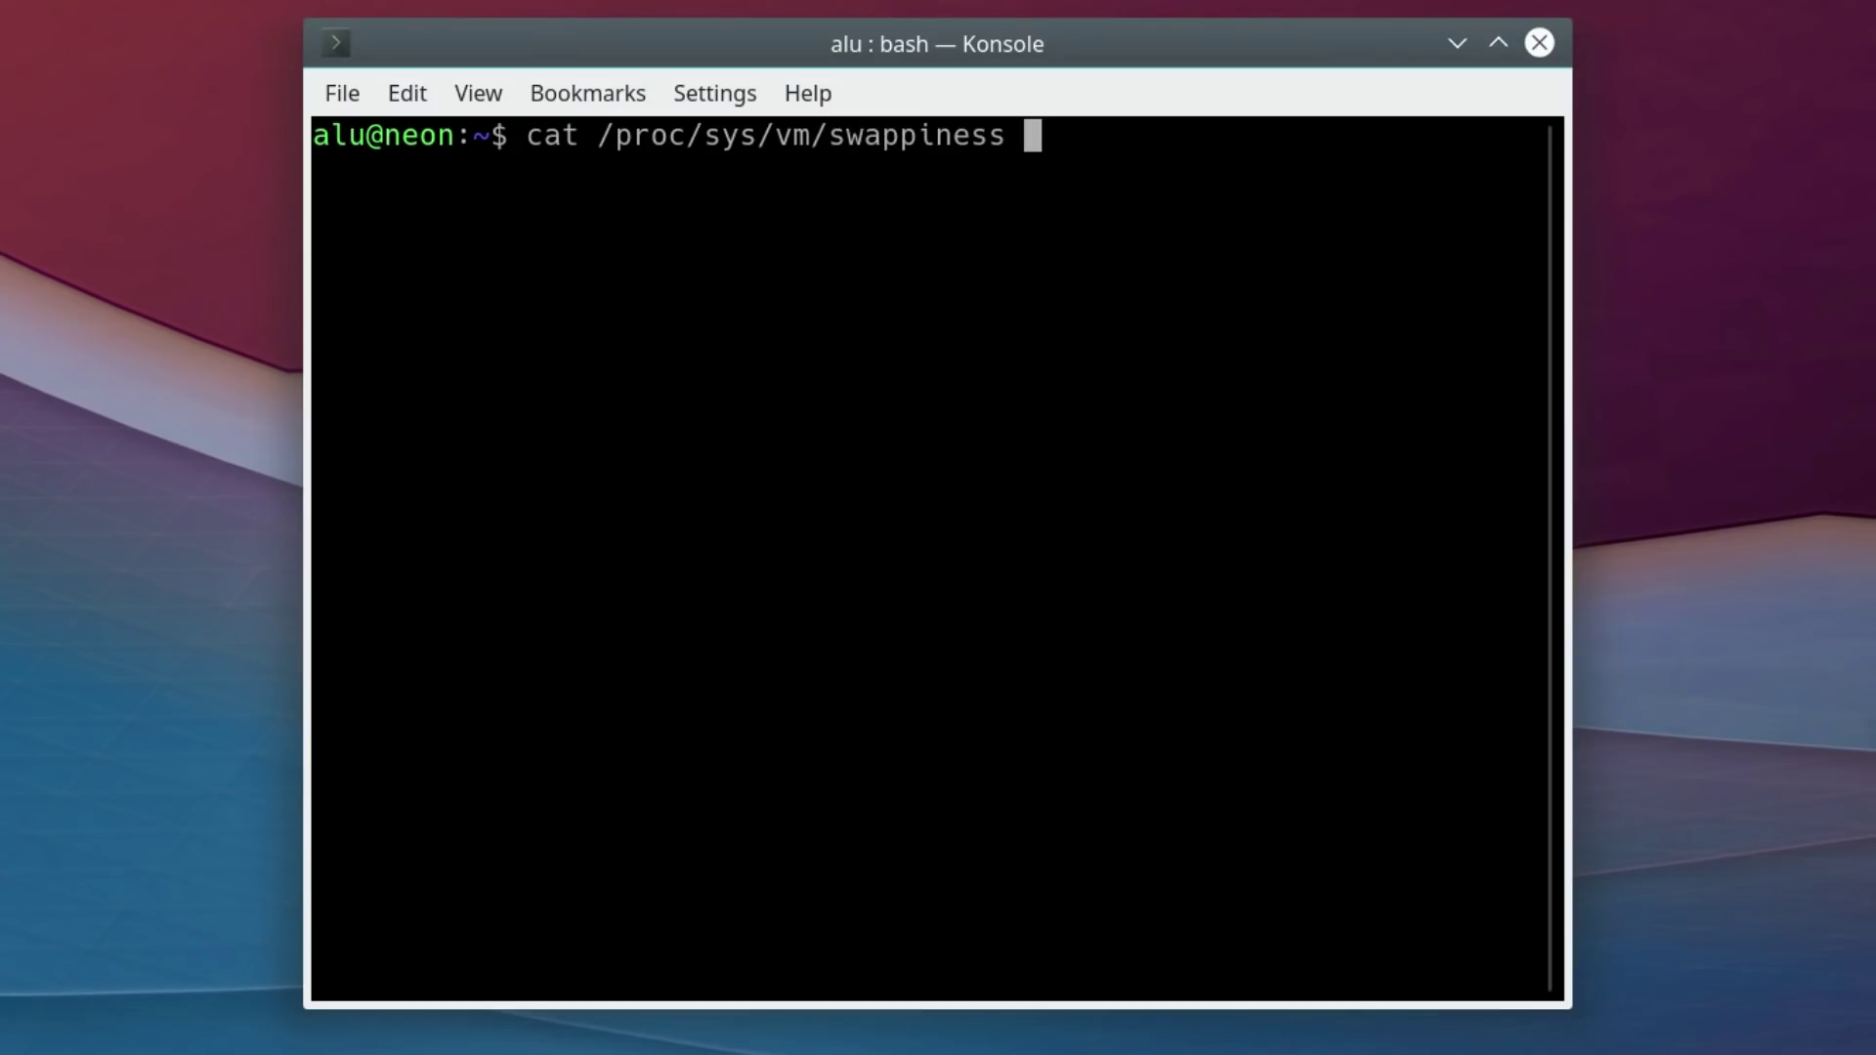
pyautogui.press('Return')
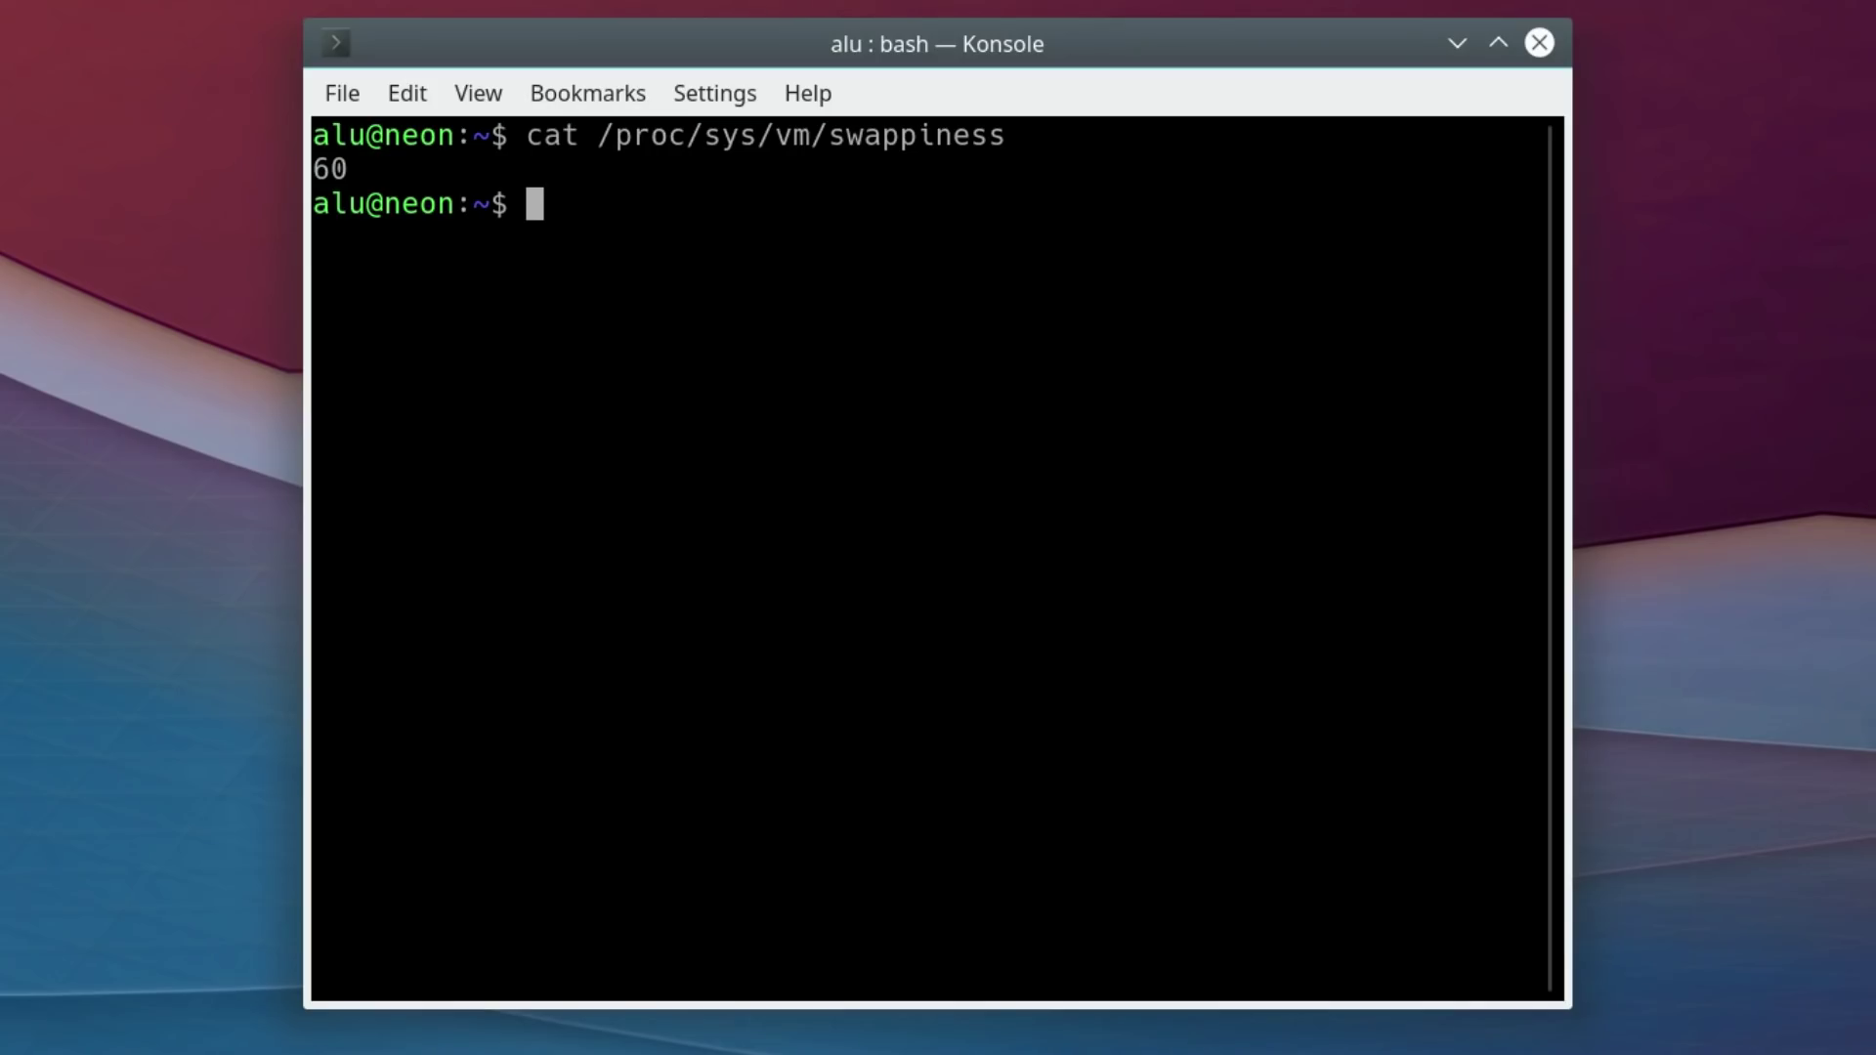
# - Open /etc/sysctl.conf in nano with sudo, authenticating with the account password
pyautogui.write('sudo nano')
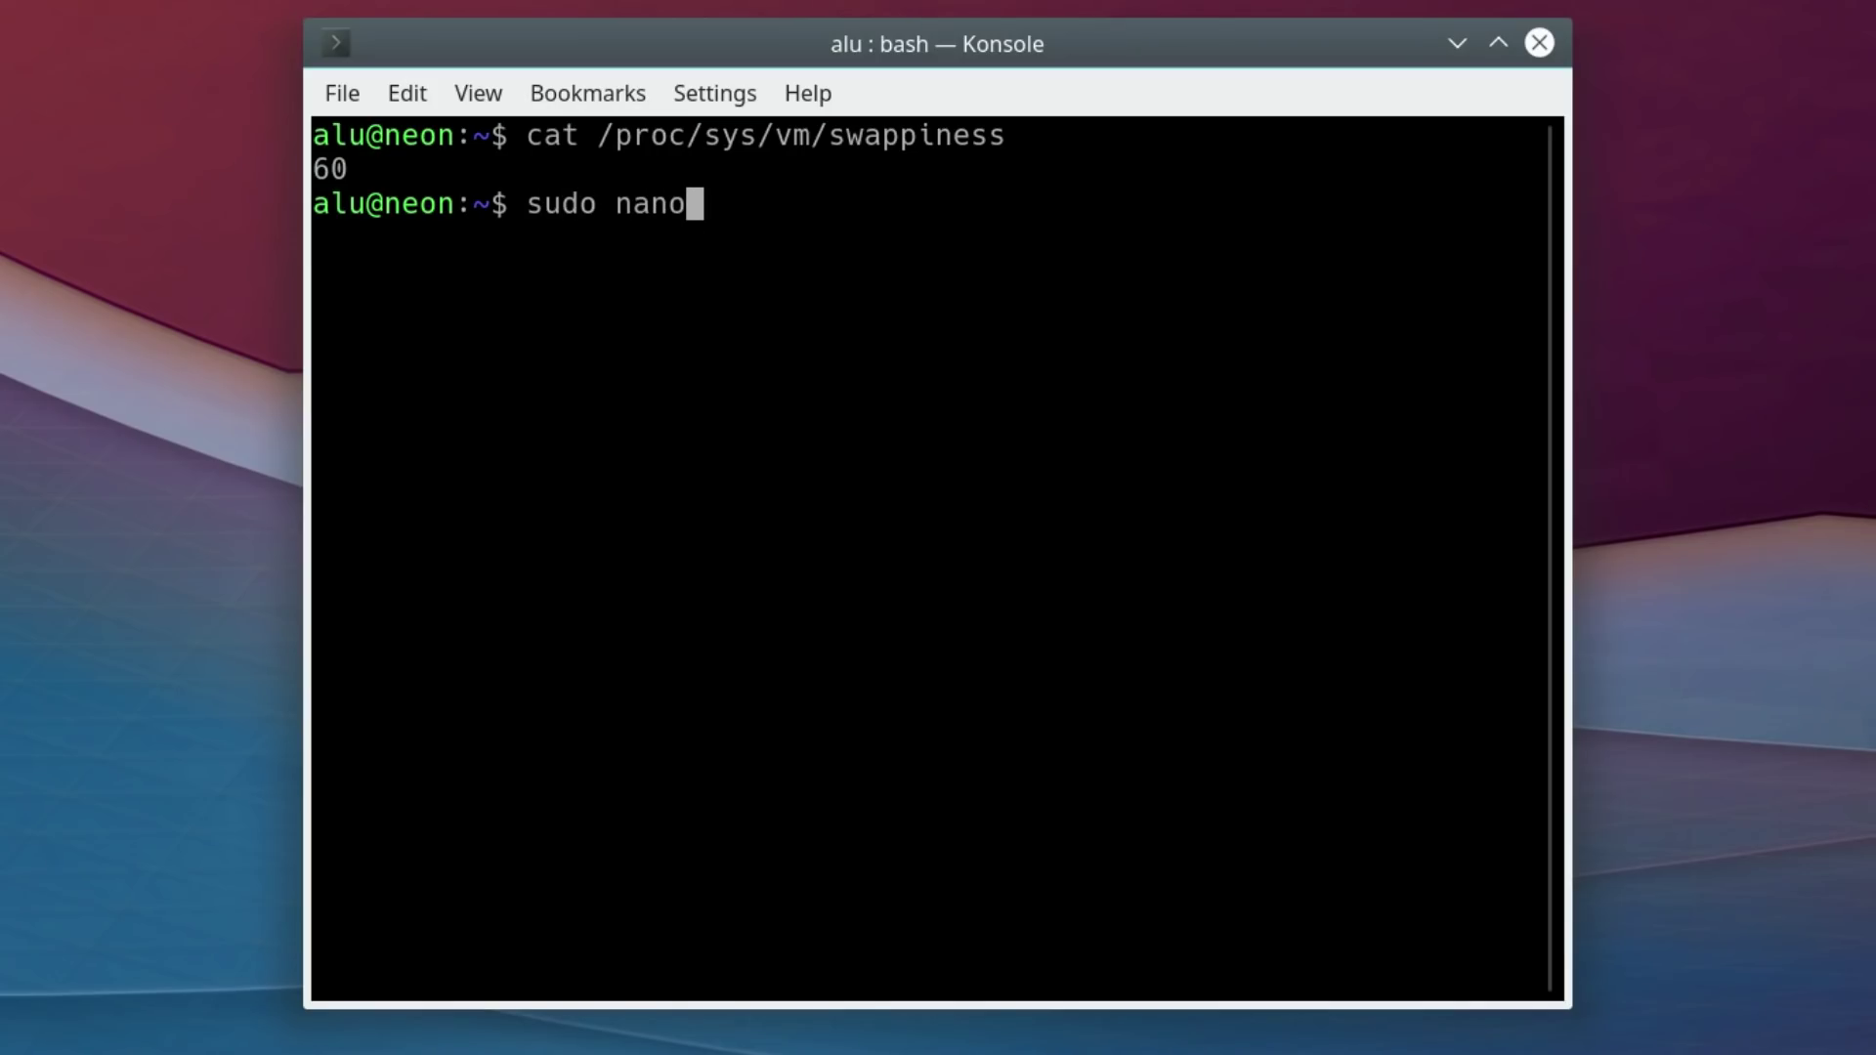
pyautogui.write(' /etc/')
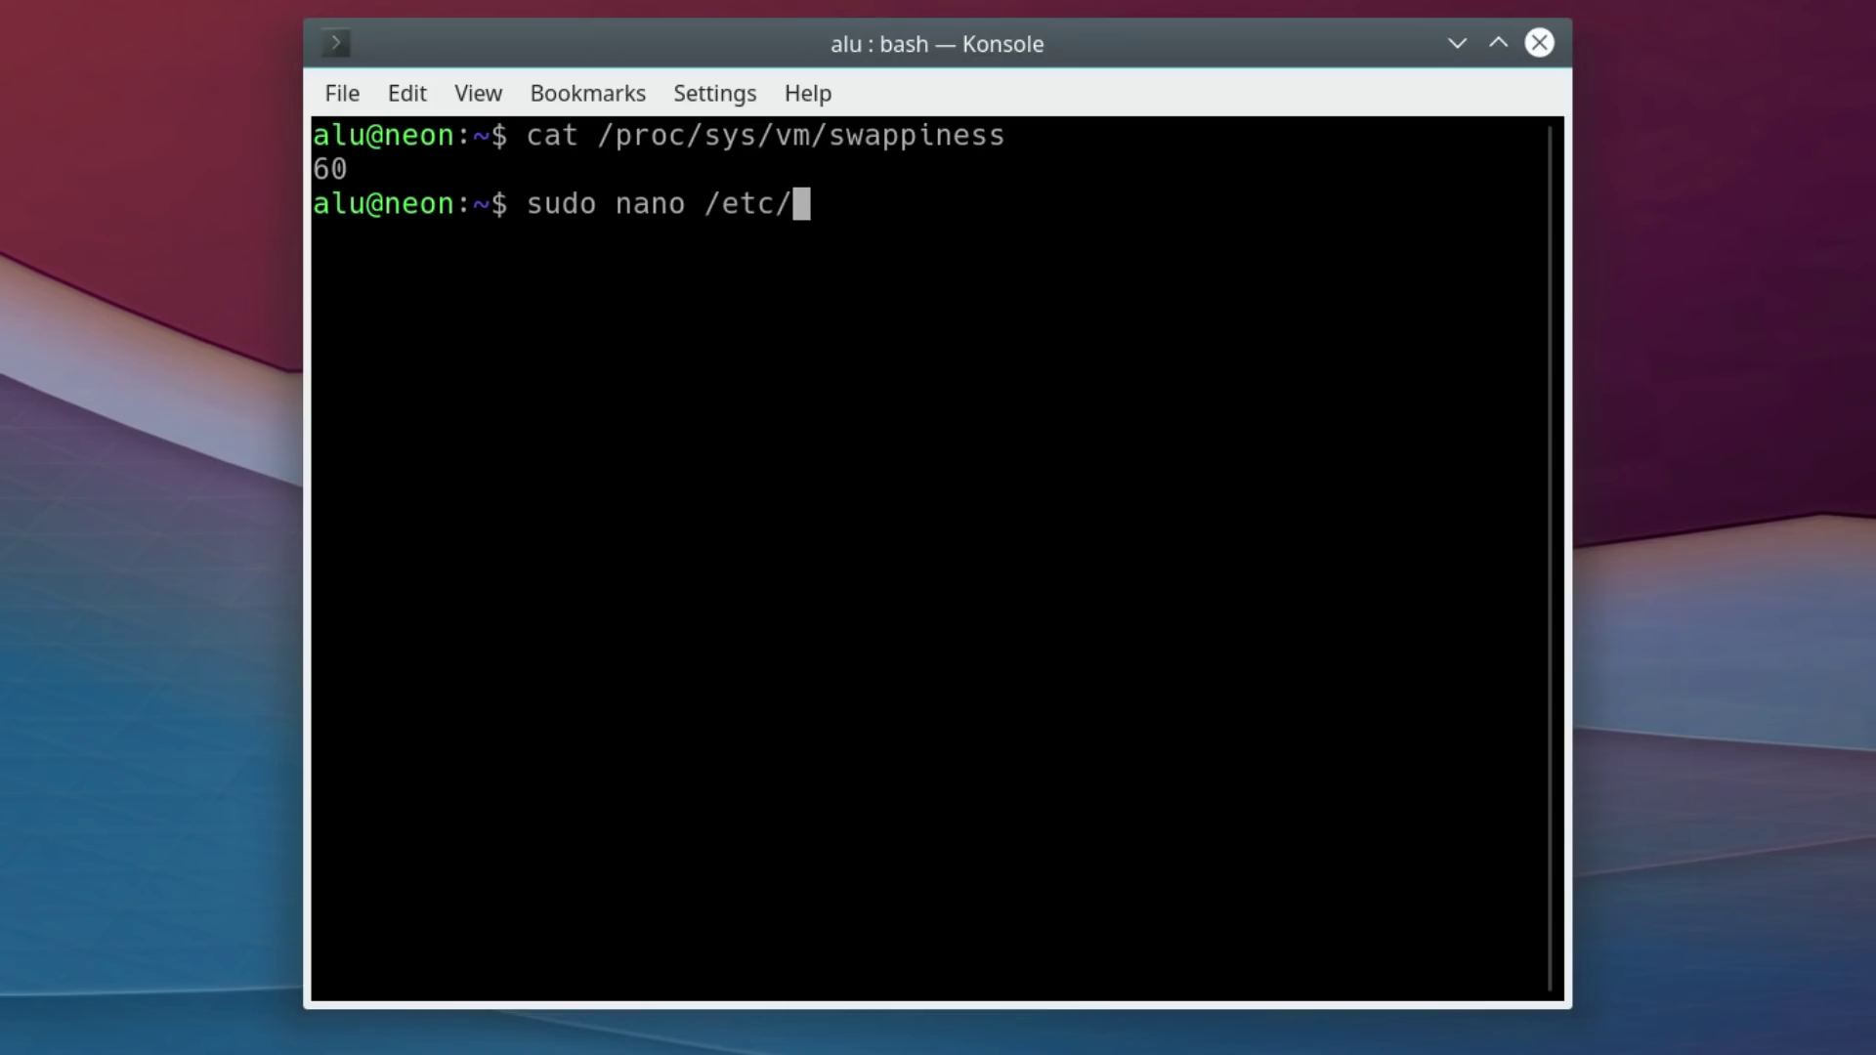
pyautogui.write('sysctl.c')
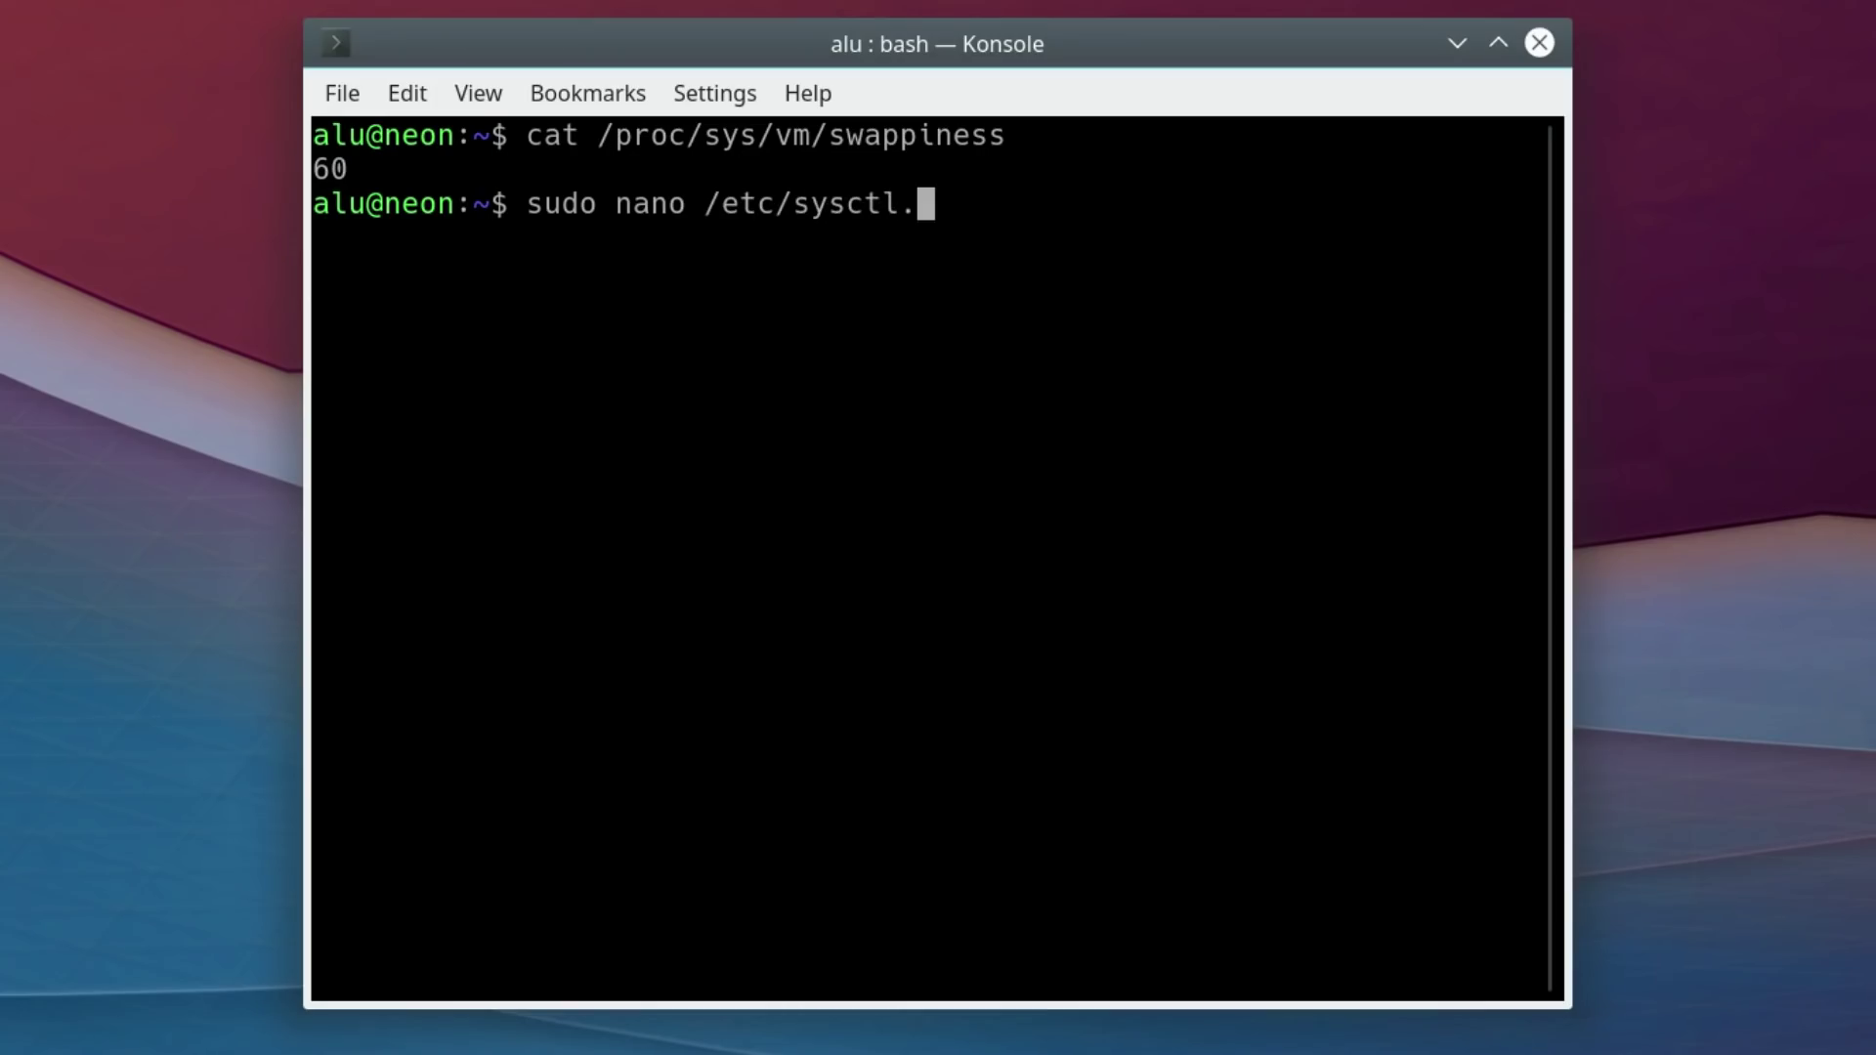
pyautogui.press('Tab')
pyautogui.press('Return')
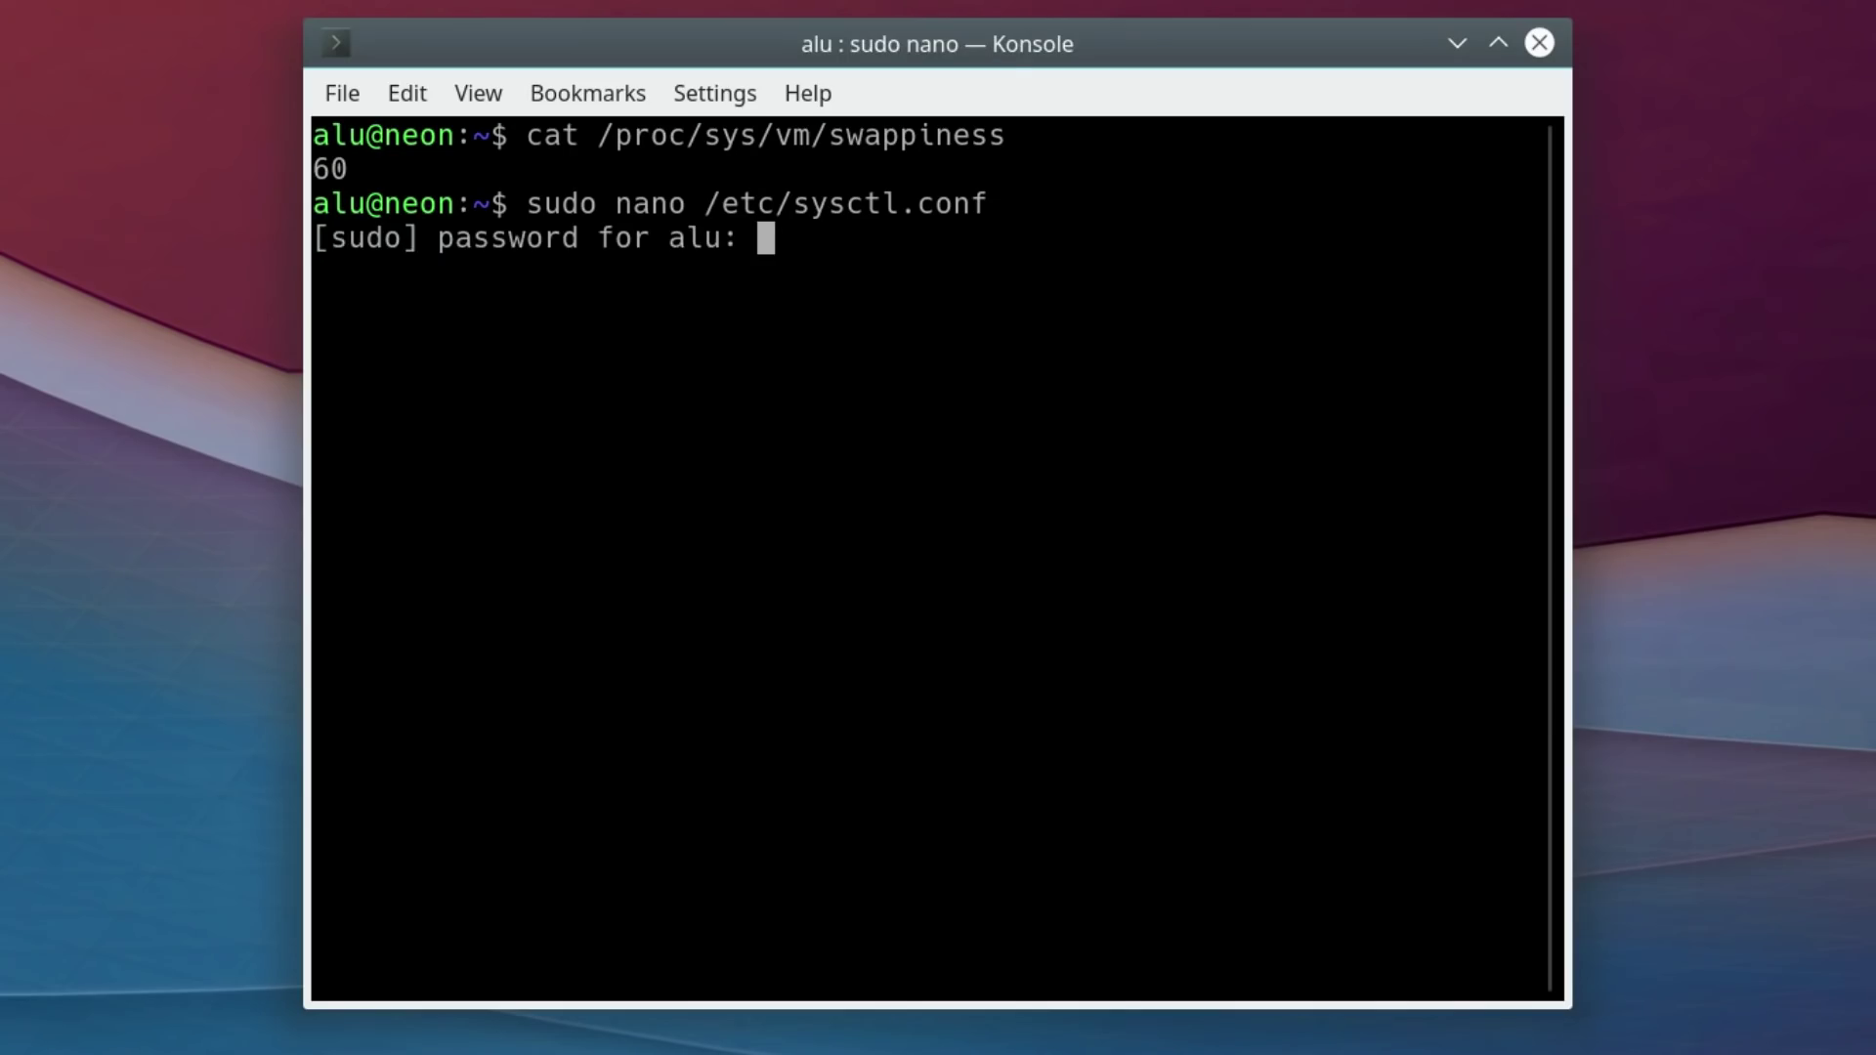
pyautogui.press('Return')
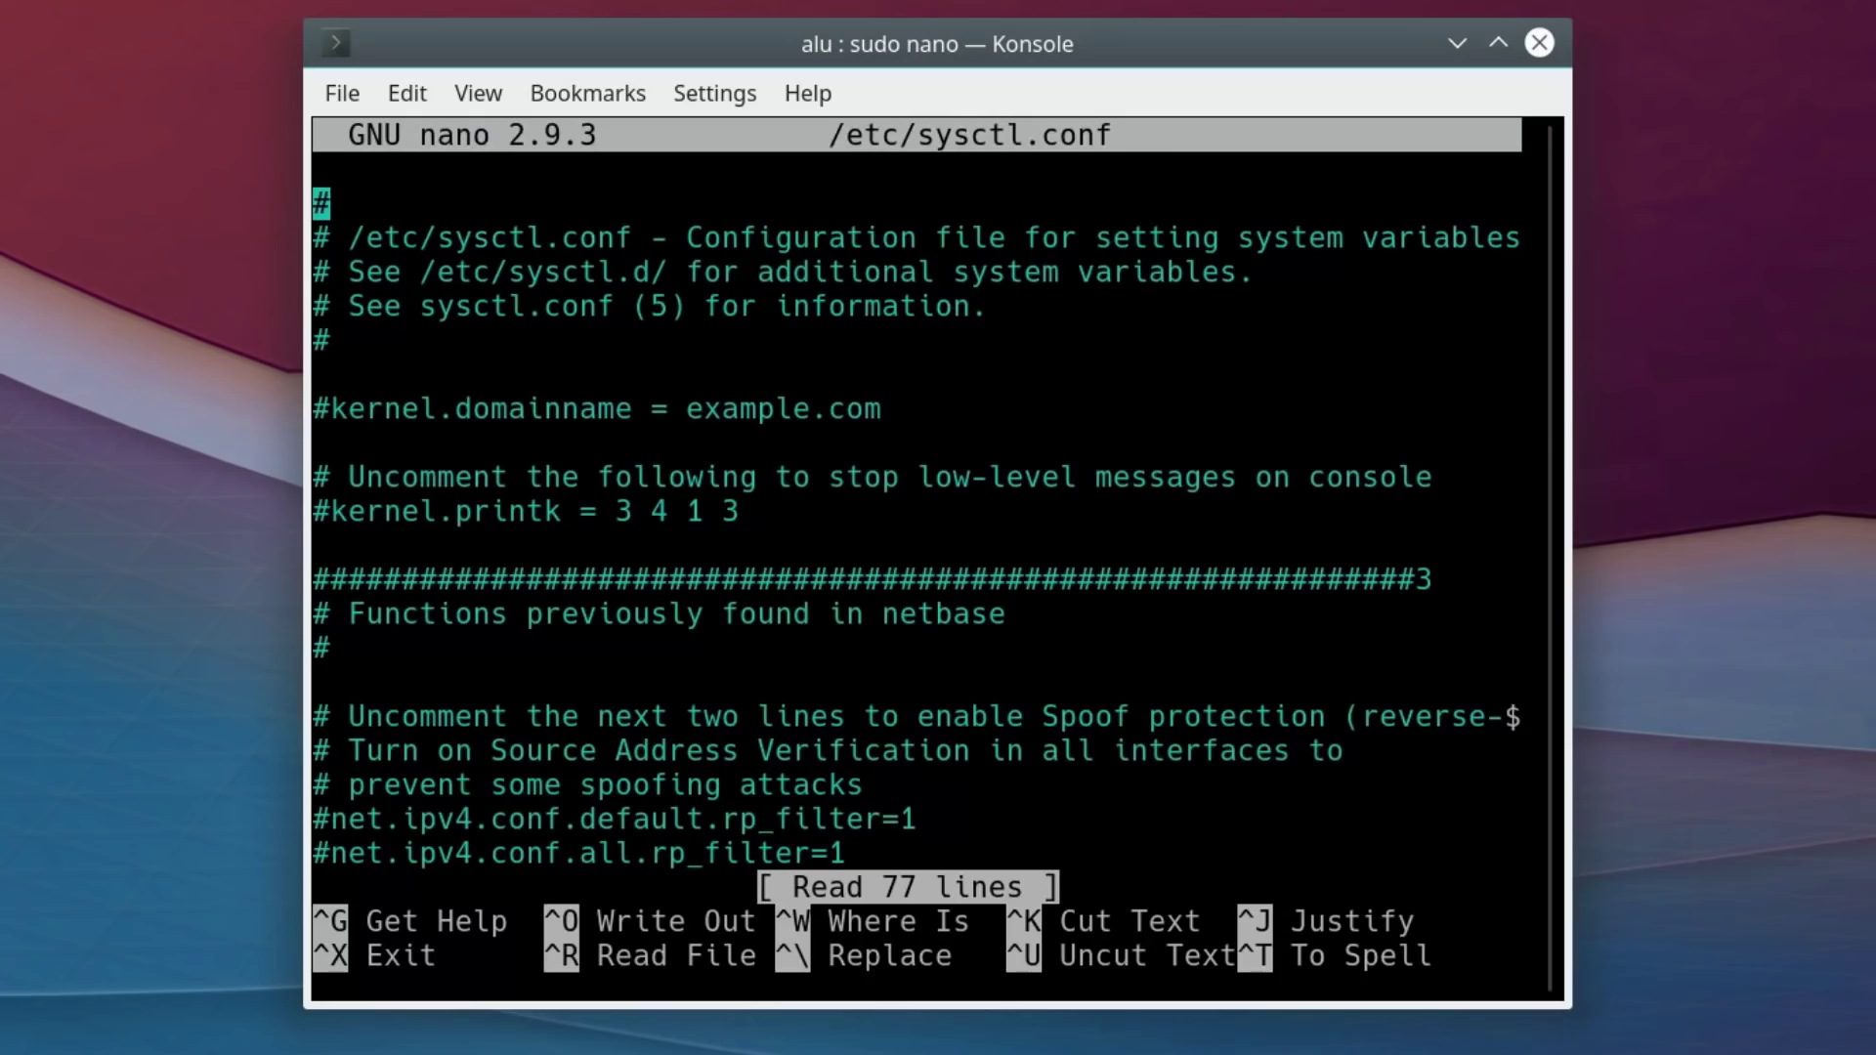
# - Add the line "vm.swappiness = 10" at the end of sysctl.conf, save the file and exit nano
pyautogui.press('pagedown')
pyautogui.press('pagedown')
pyautogui.press('pagedown')
pyautogui.press('pagedown')
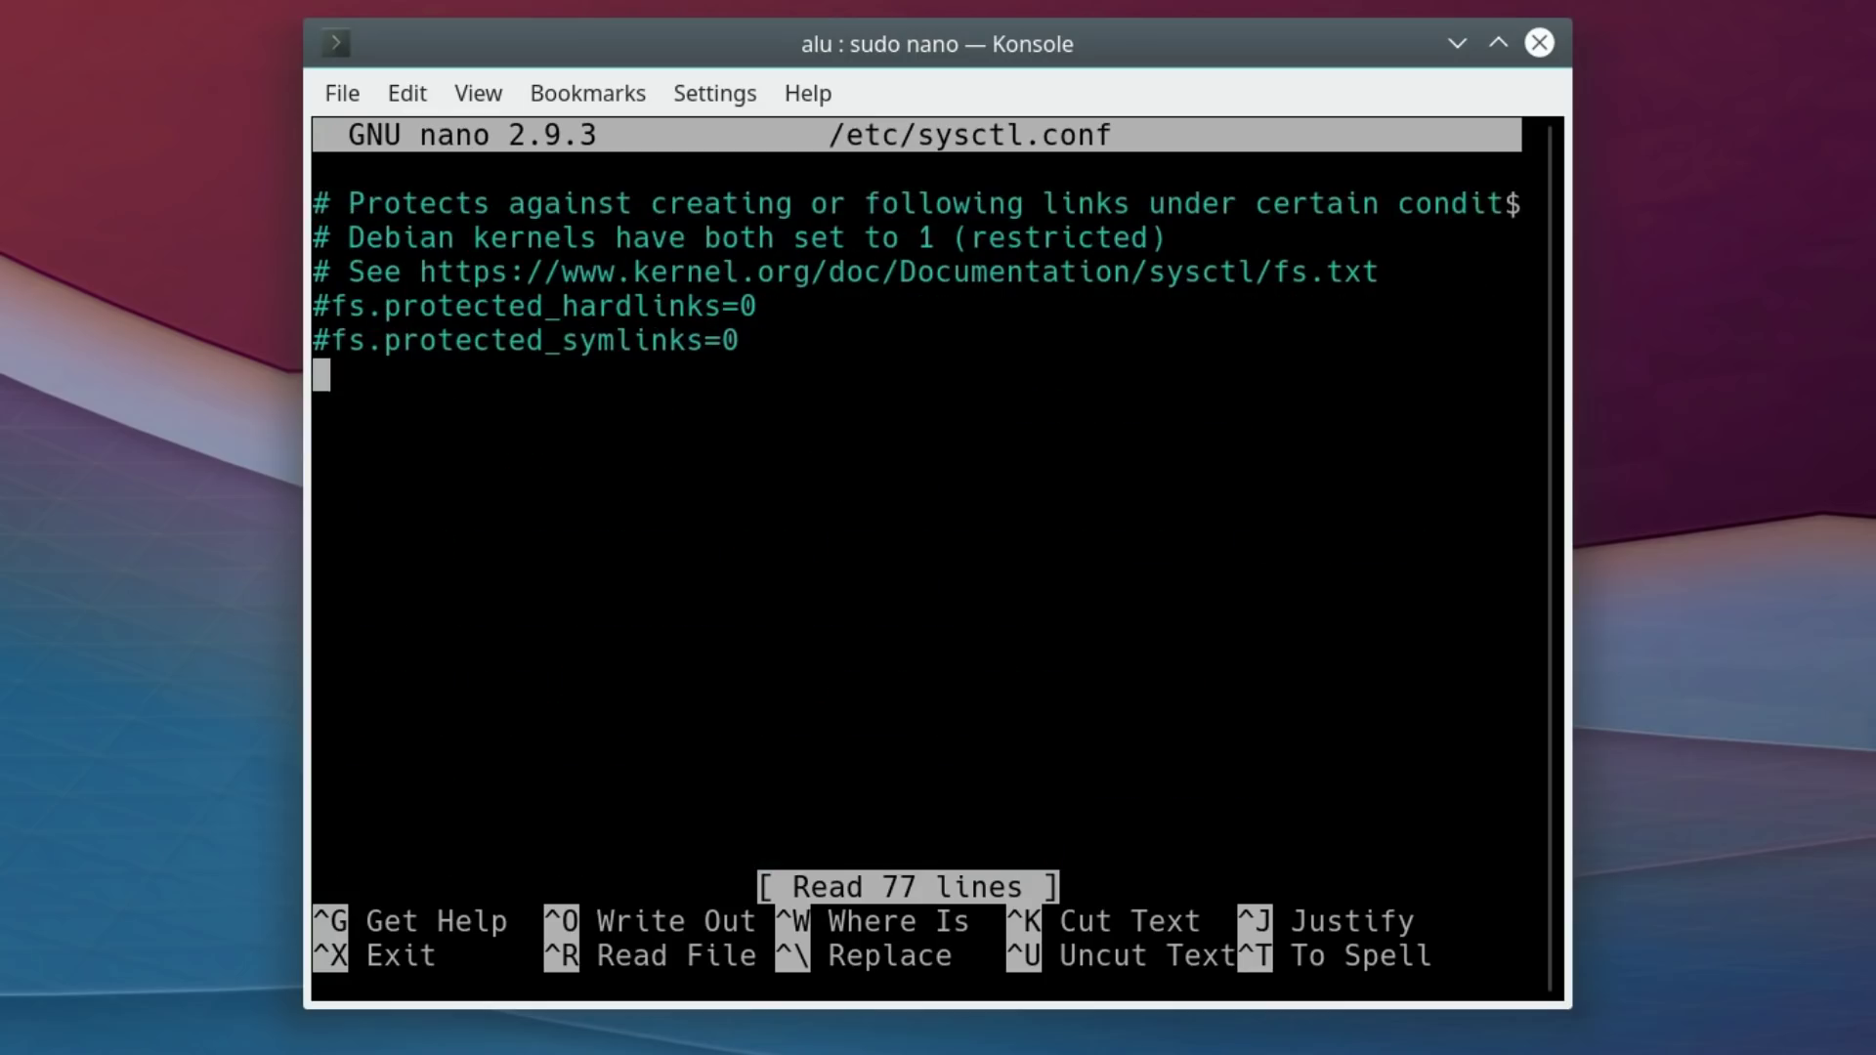
pyautogui.press('Return')
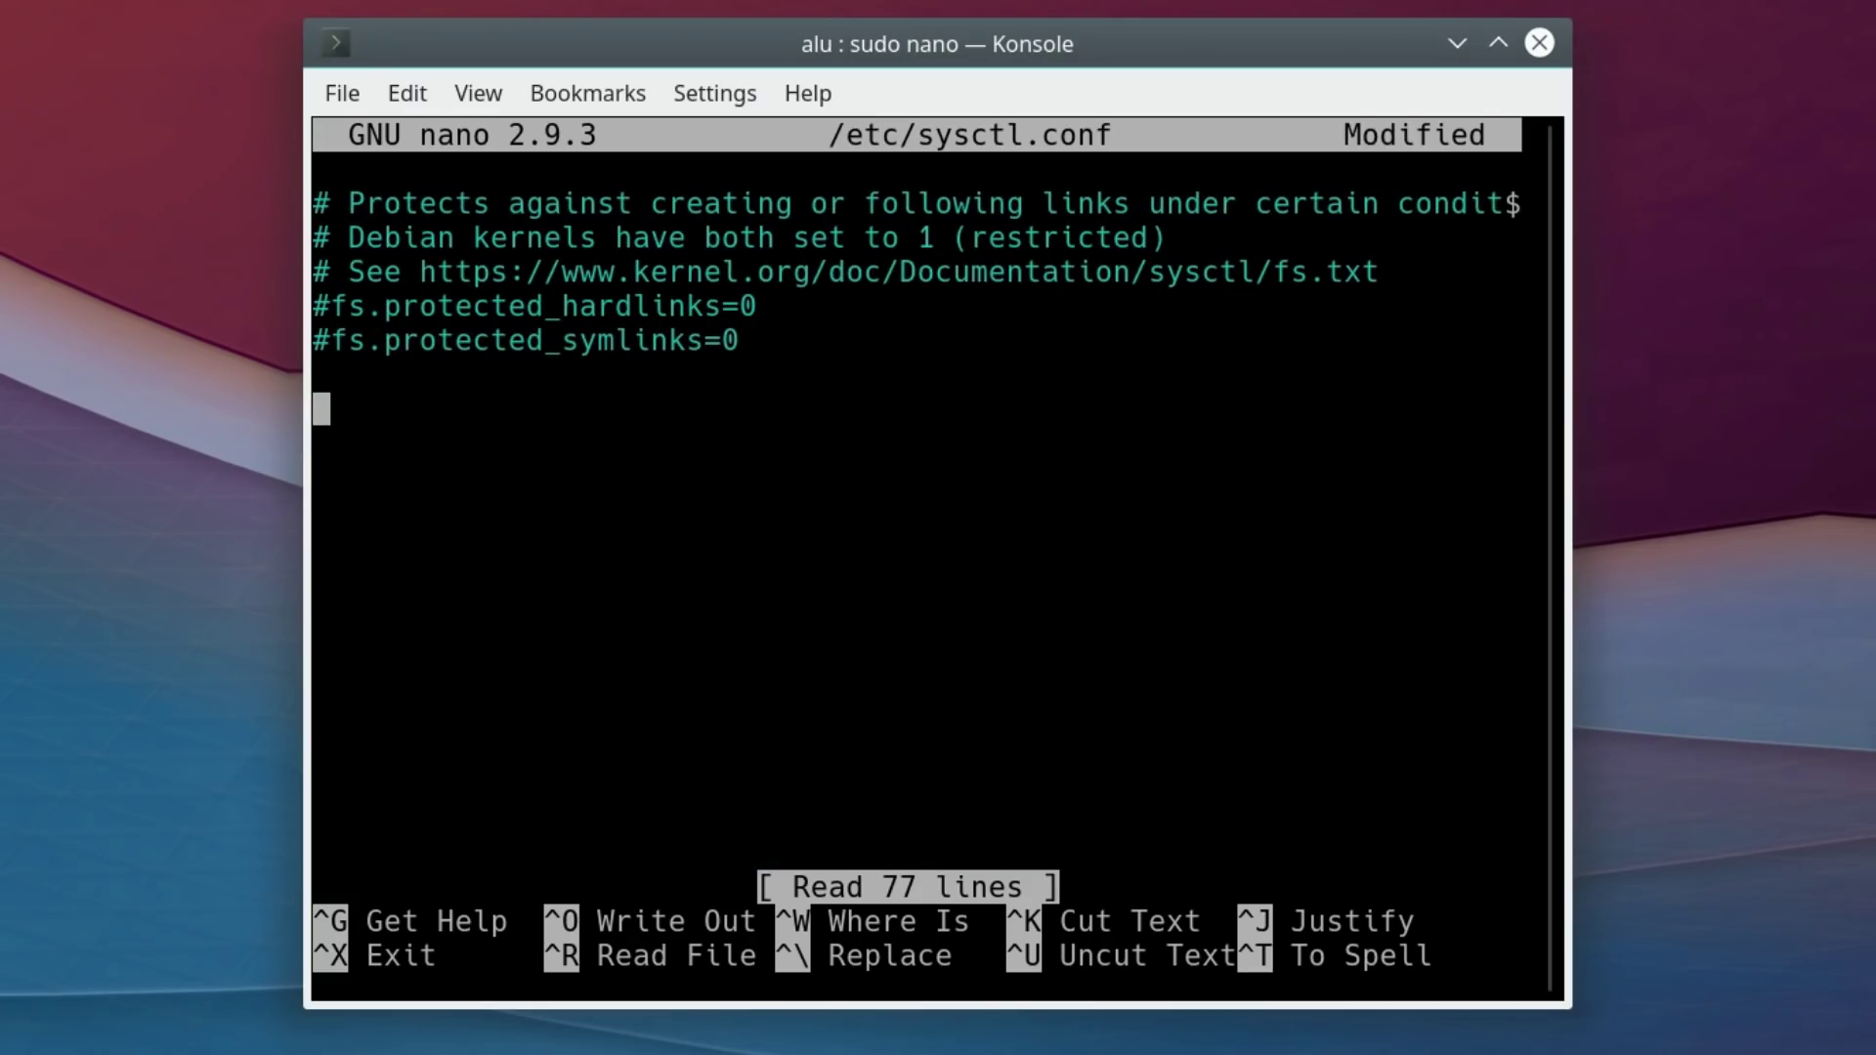
pyautogui.write('vm.swapp')
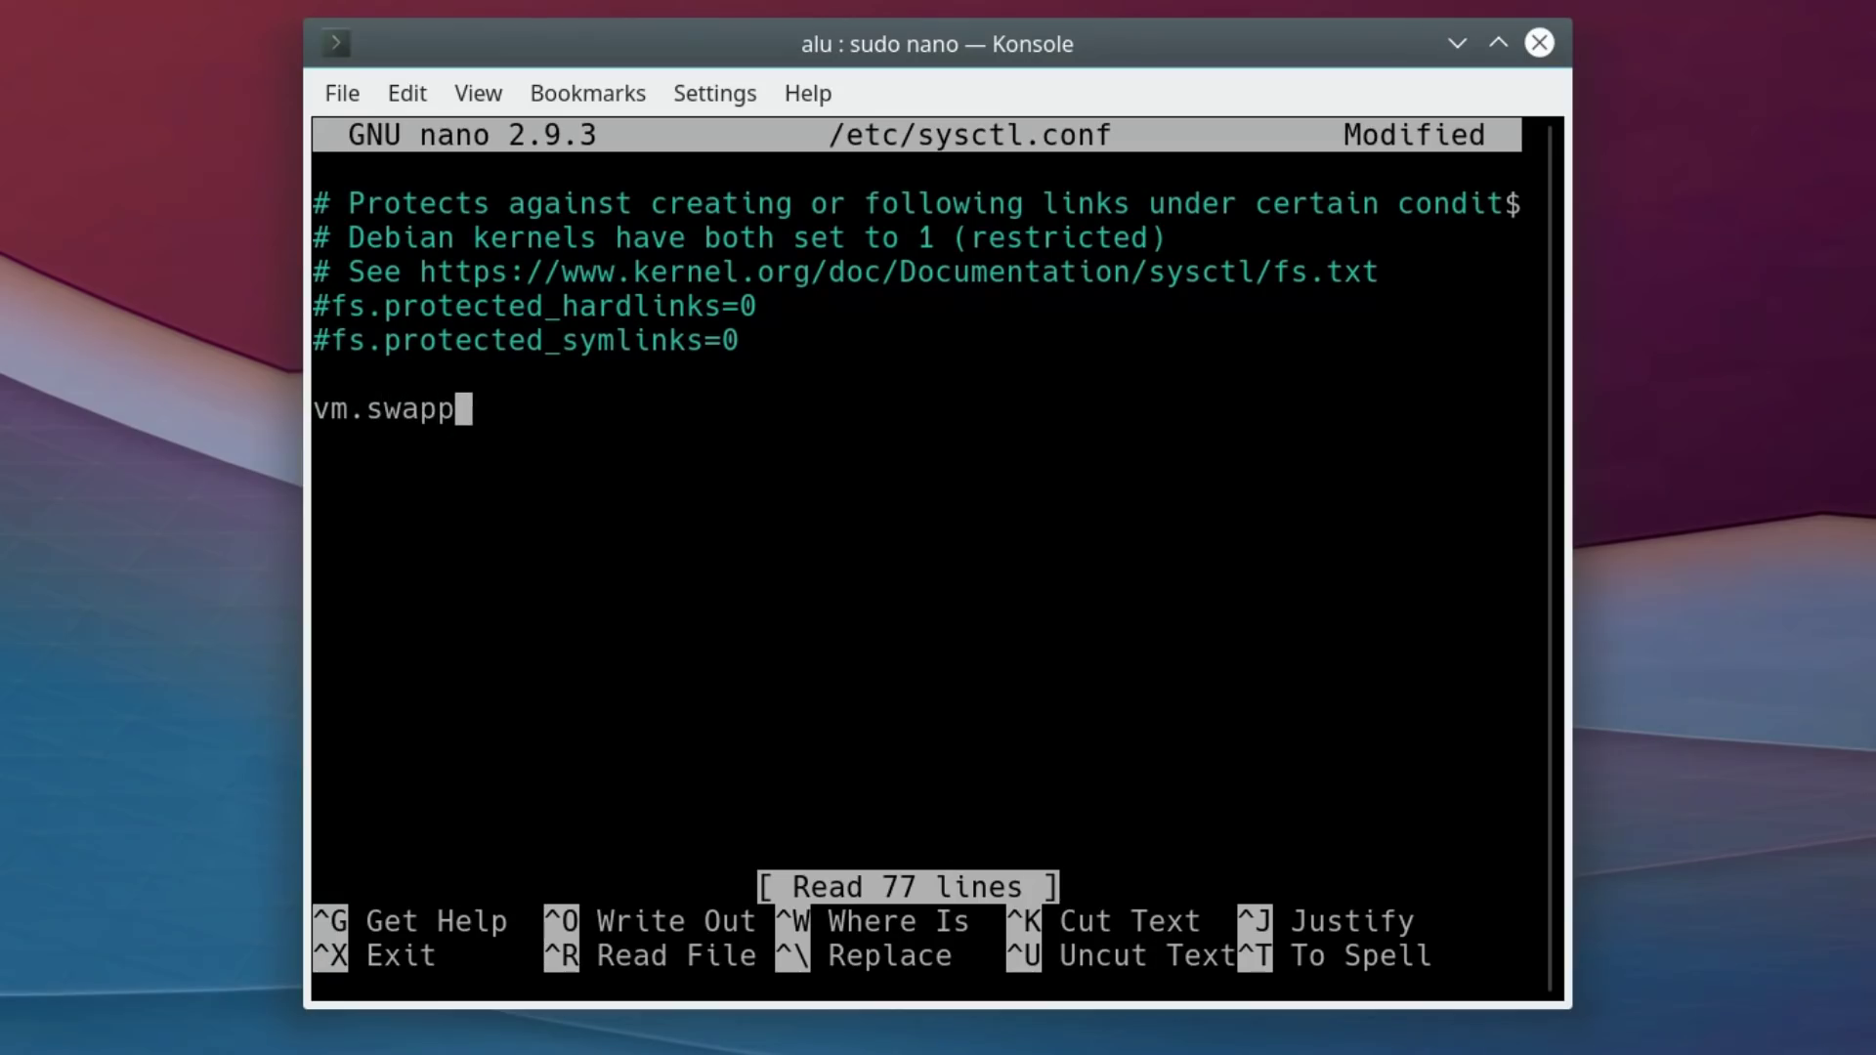
pyautogui.write('iness = 10')
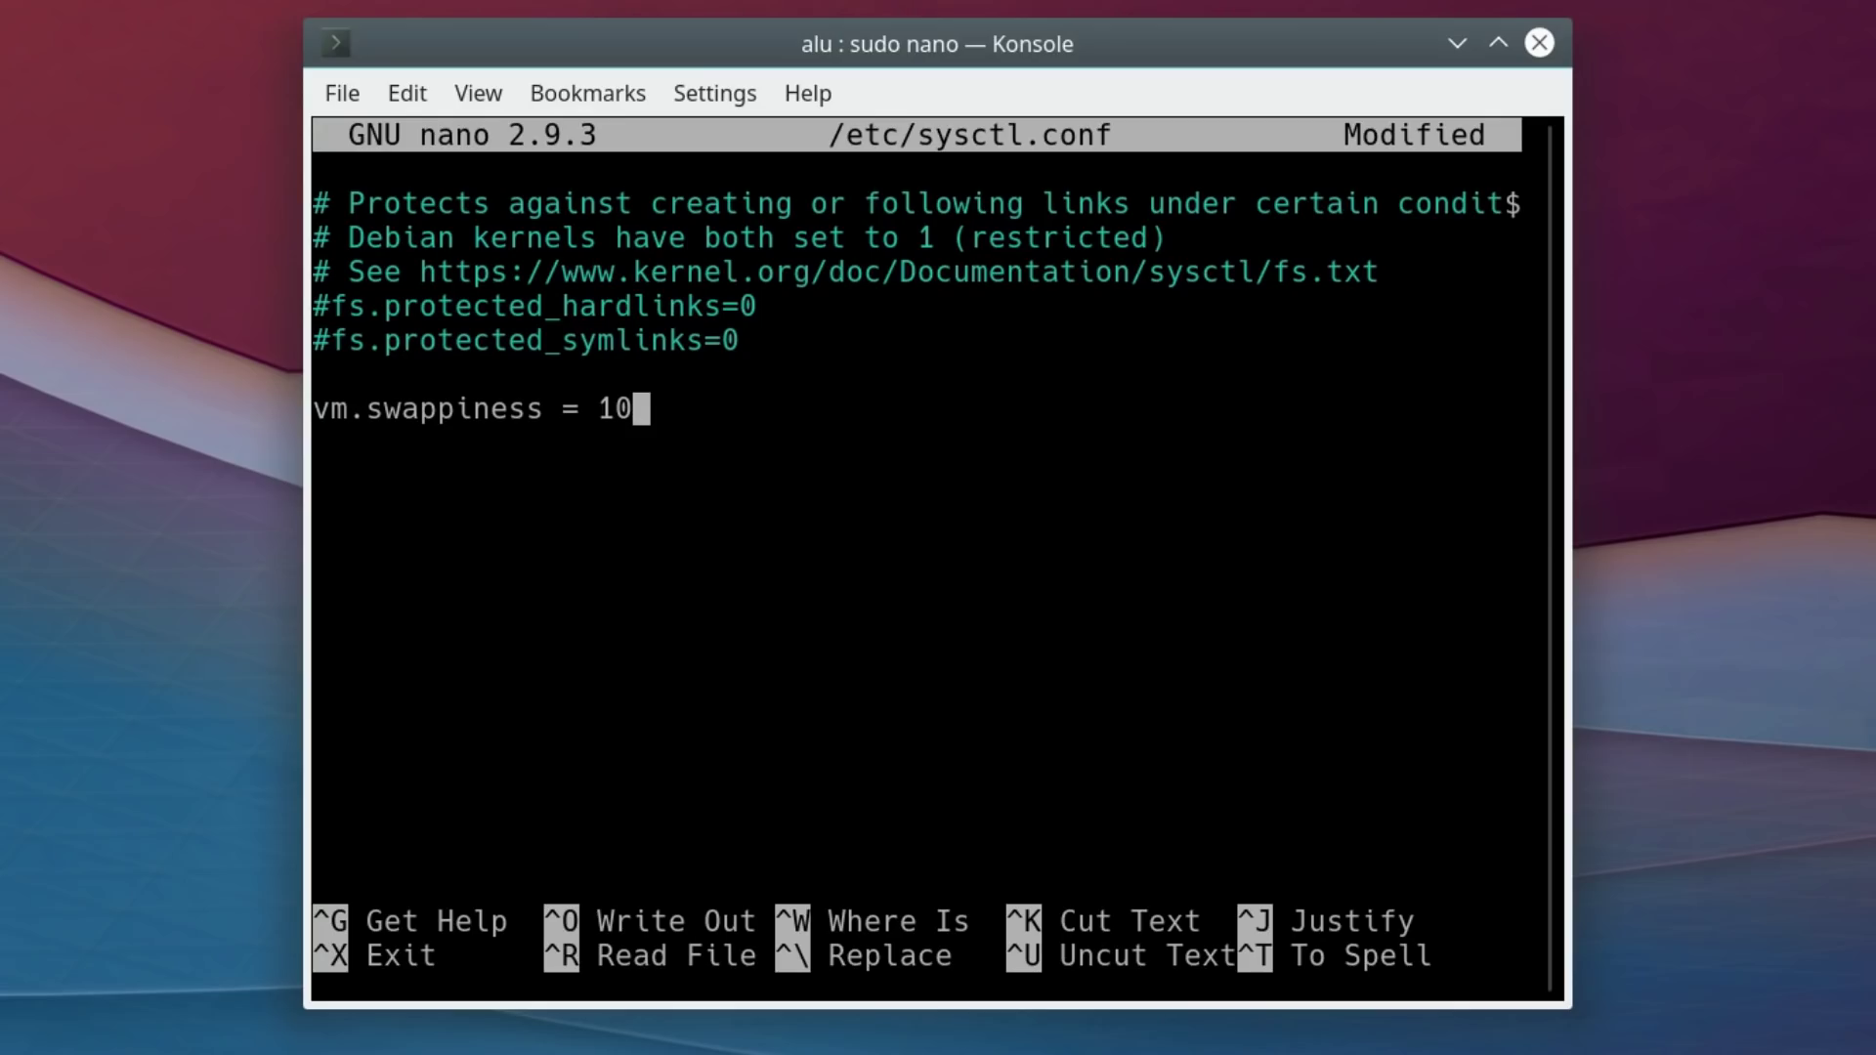
pyautogui.hotkey('ctrl', 'o')
pyautogui.press('Return')
pyautogui.hotkey('ctrl', 'x')
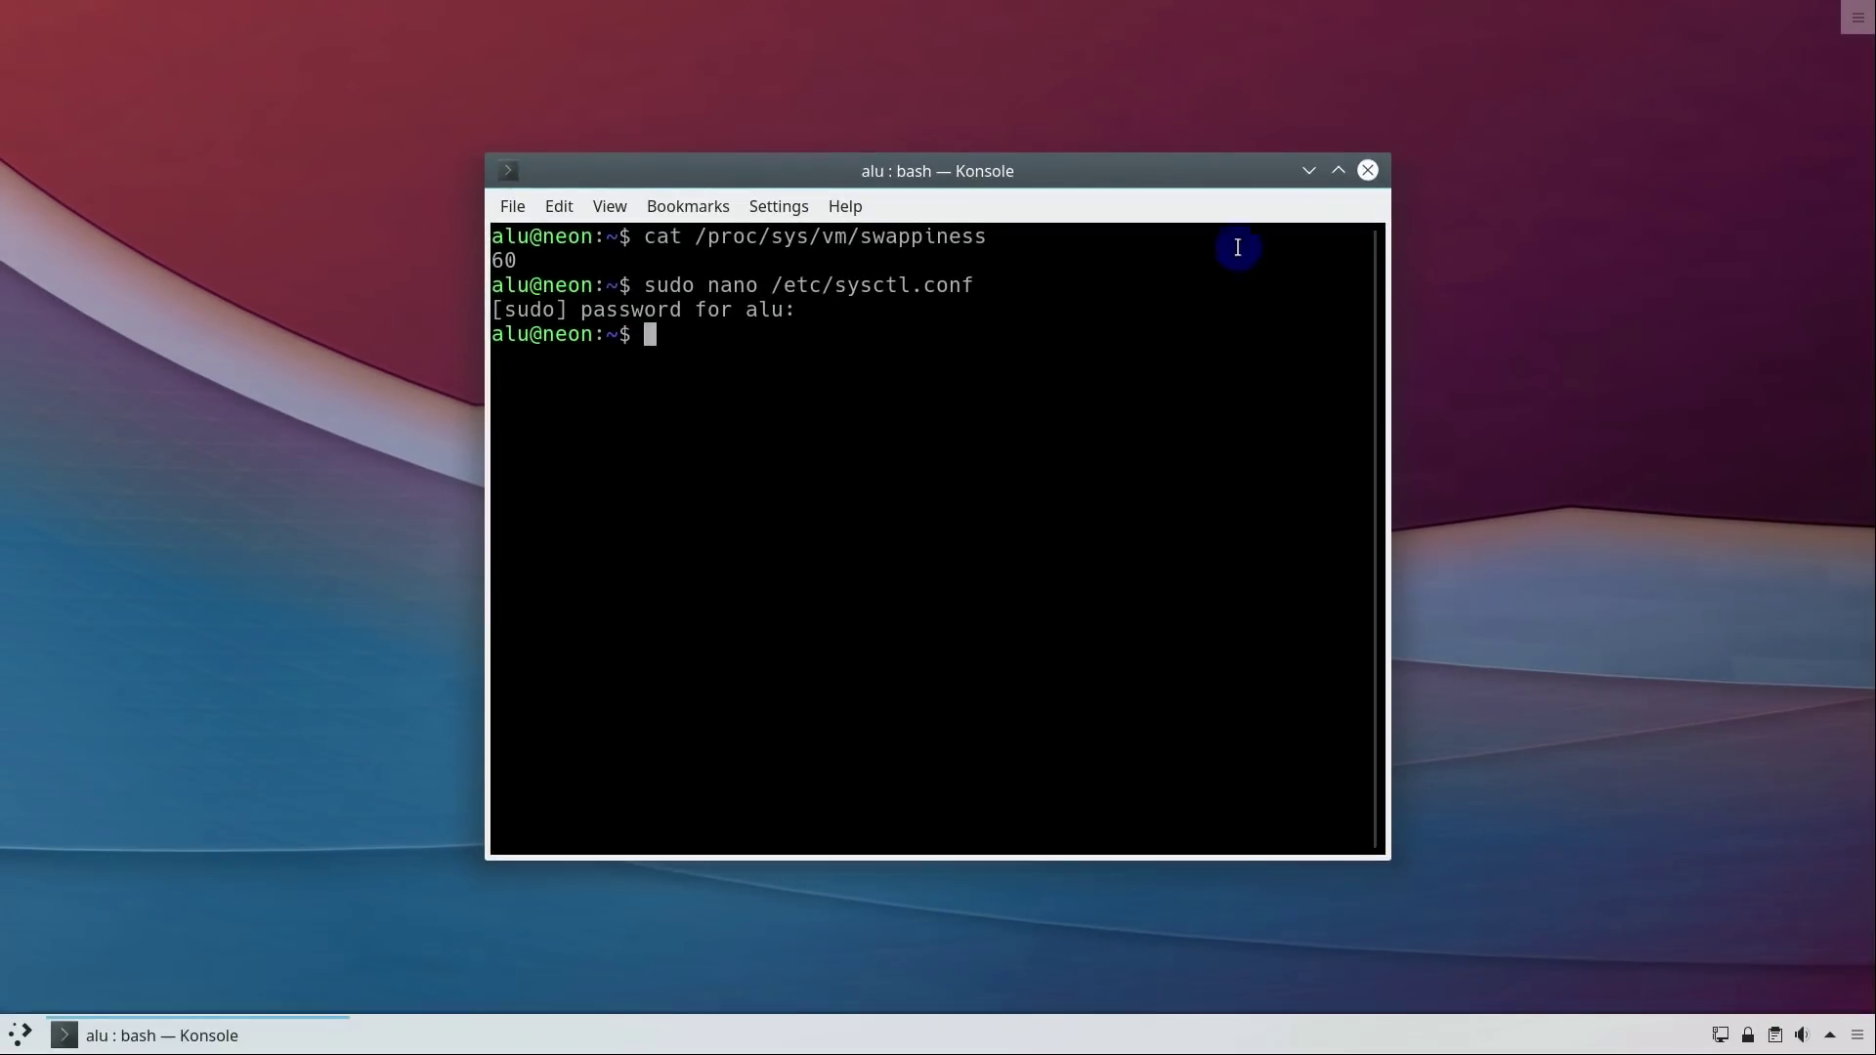
# - Close Konsole and restart the computer
pyautogui.click(1539, 42)
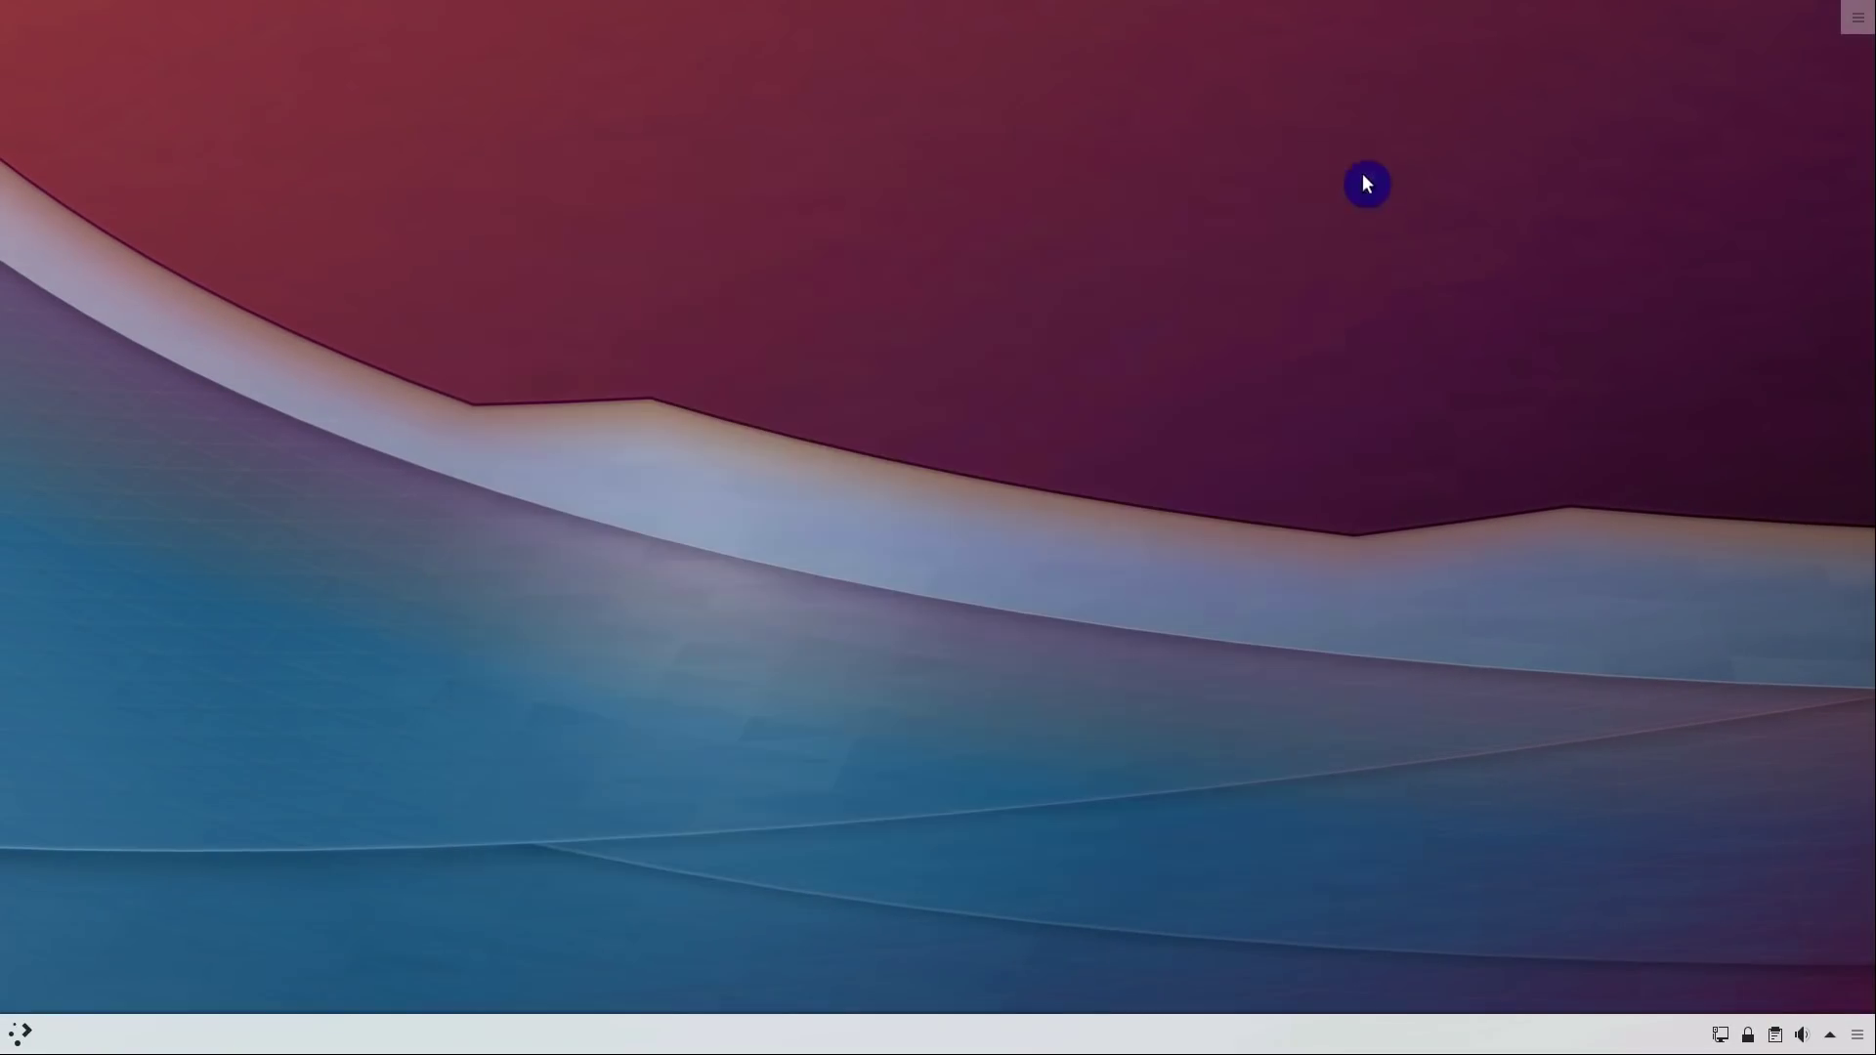
pyautogui.click(9, 1041)
pyautogui.click(32, 940)
pyautogui.click(873, 620)
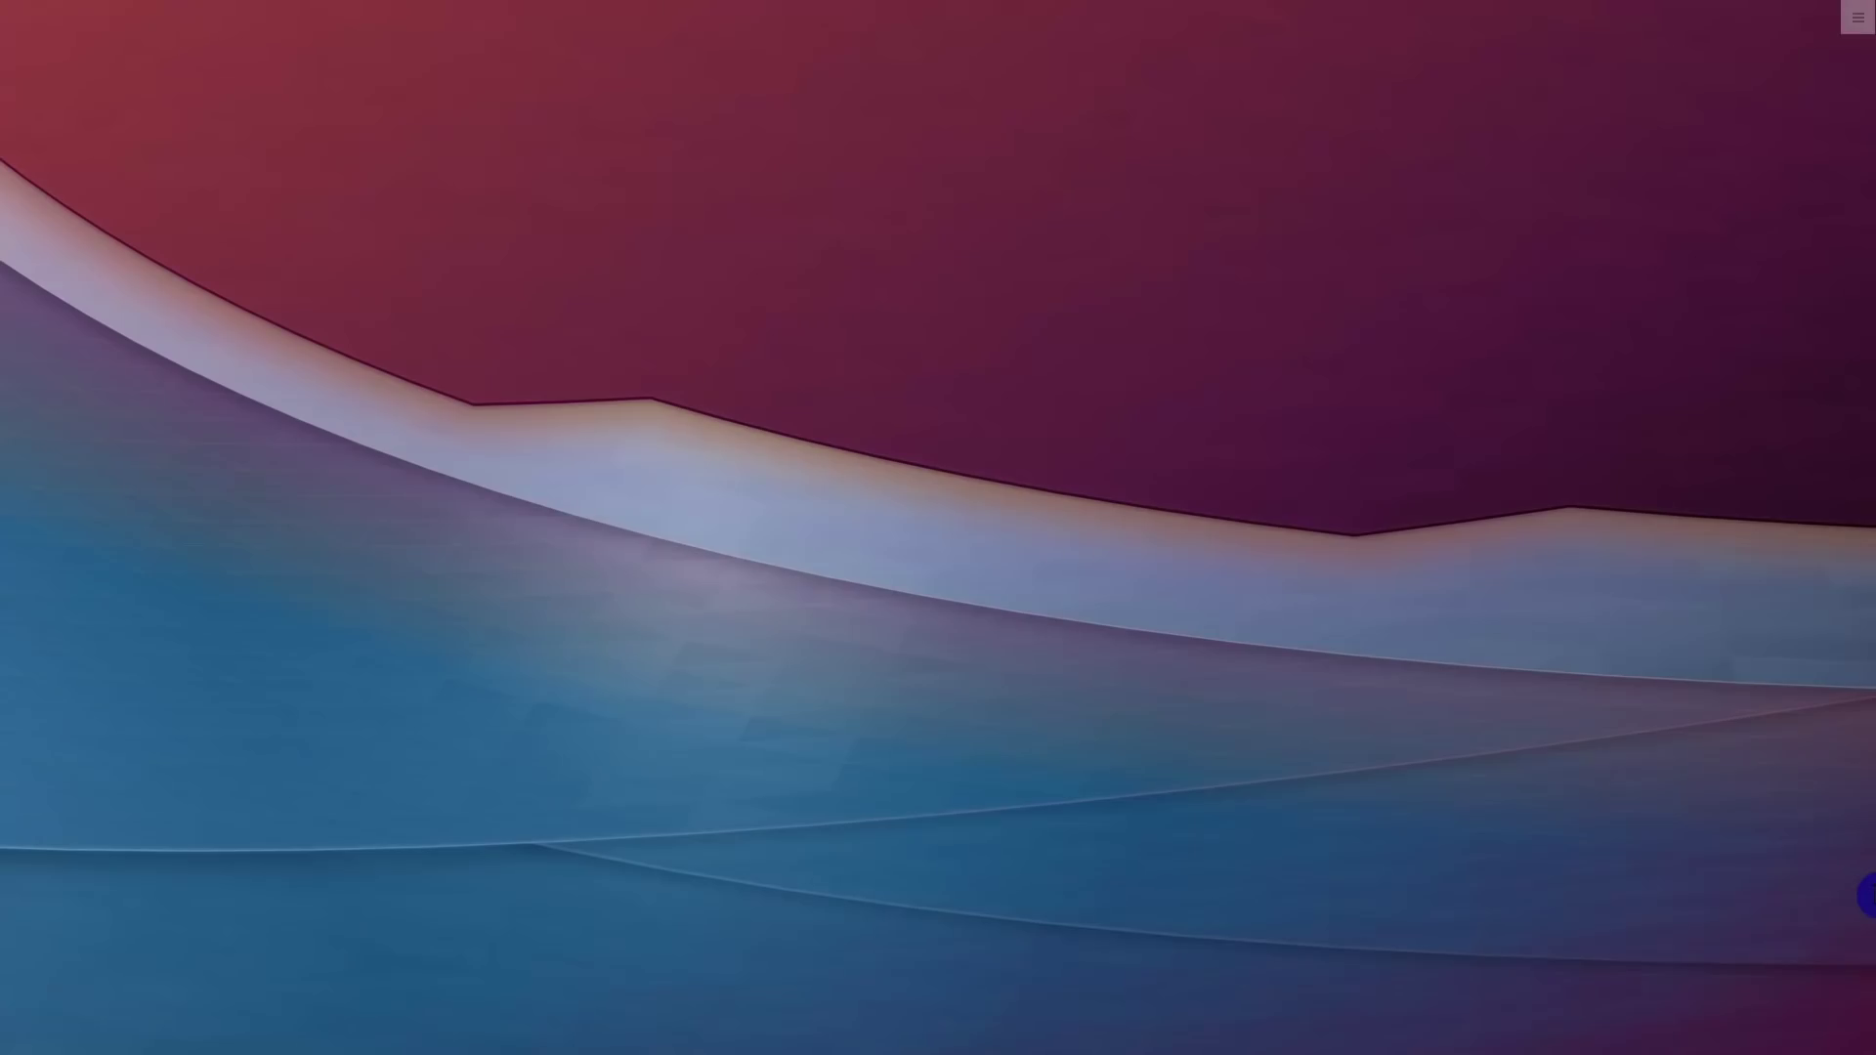
pyautogui.click(1840, 950)
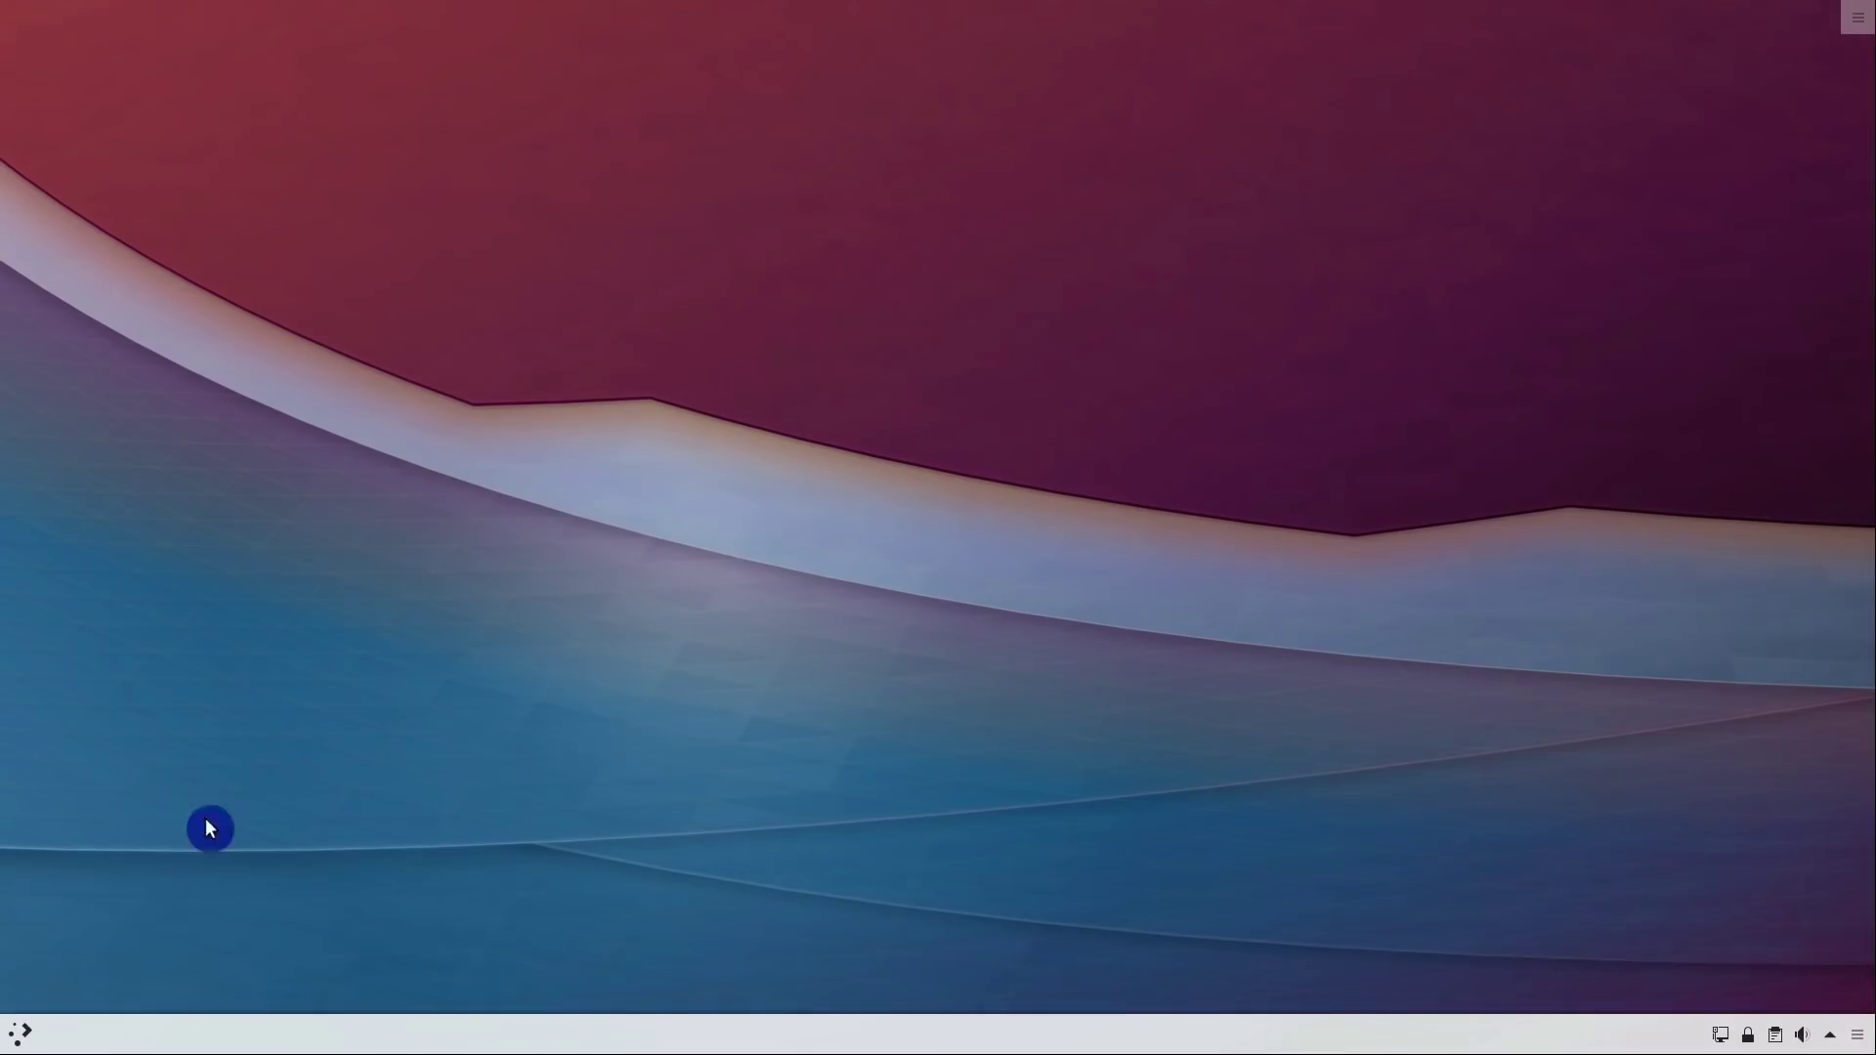
# - Open Konsole again and check the swappiness value with cat /proc/sys/vm/swappiness
pyautogui.click(32, 1036)
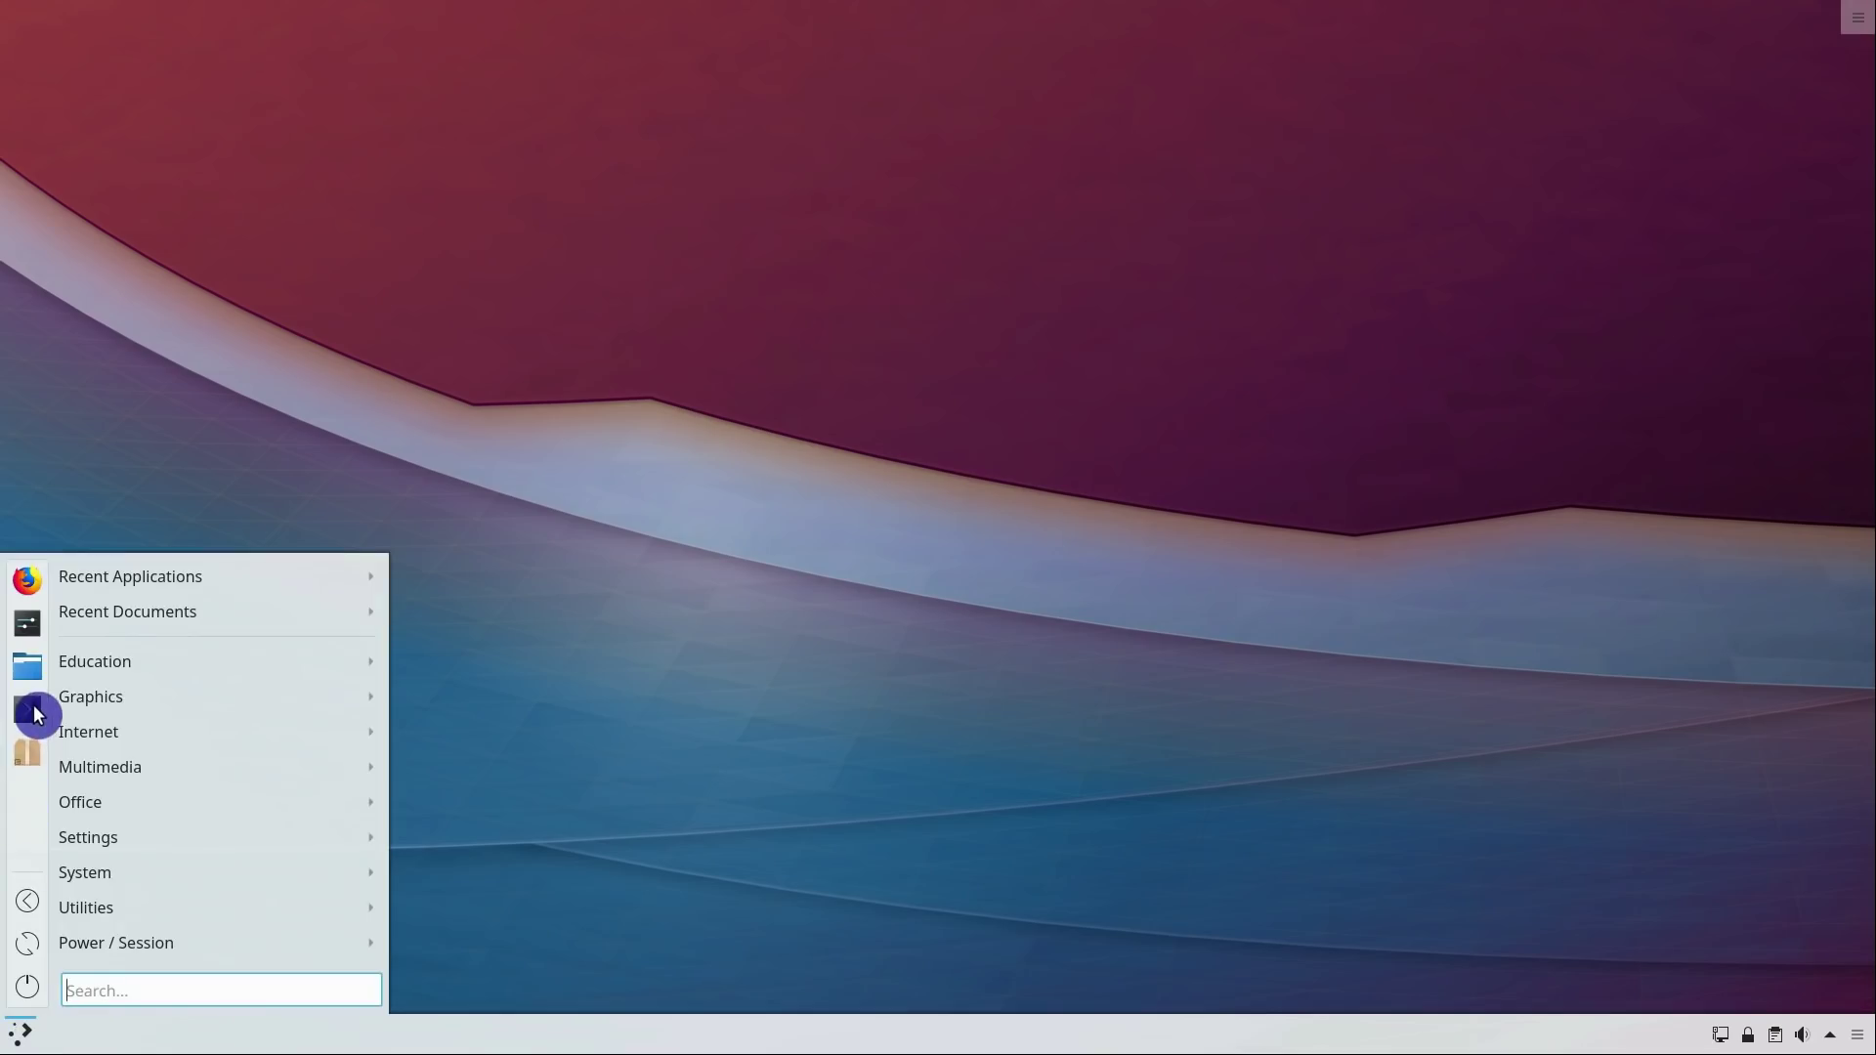
pyautogui.hotkey('ctrl', 'alt', 't')
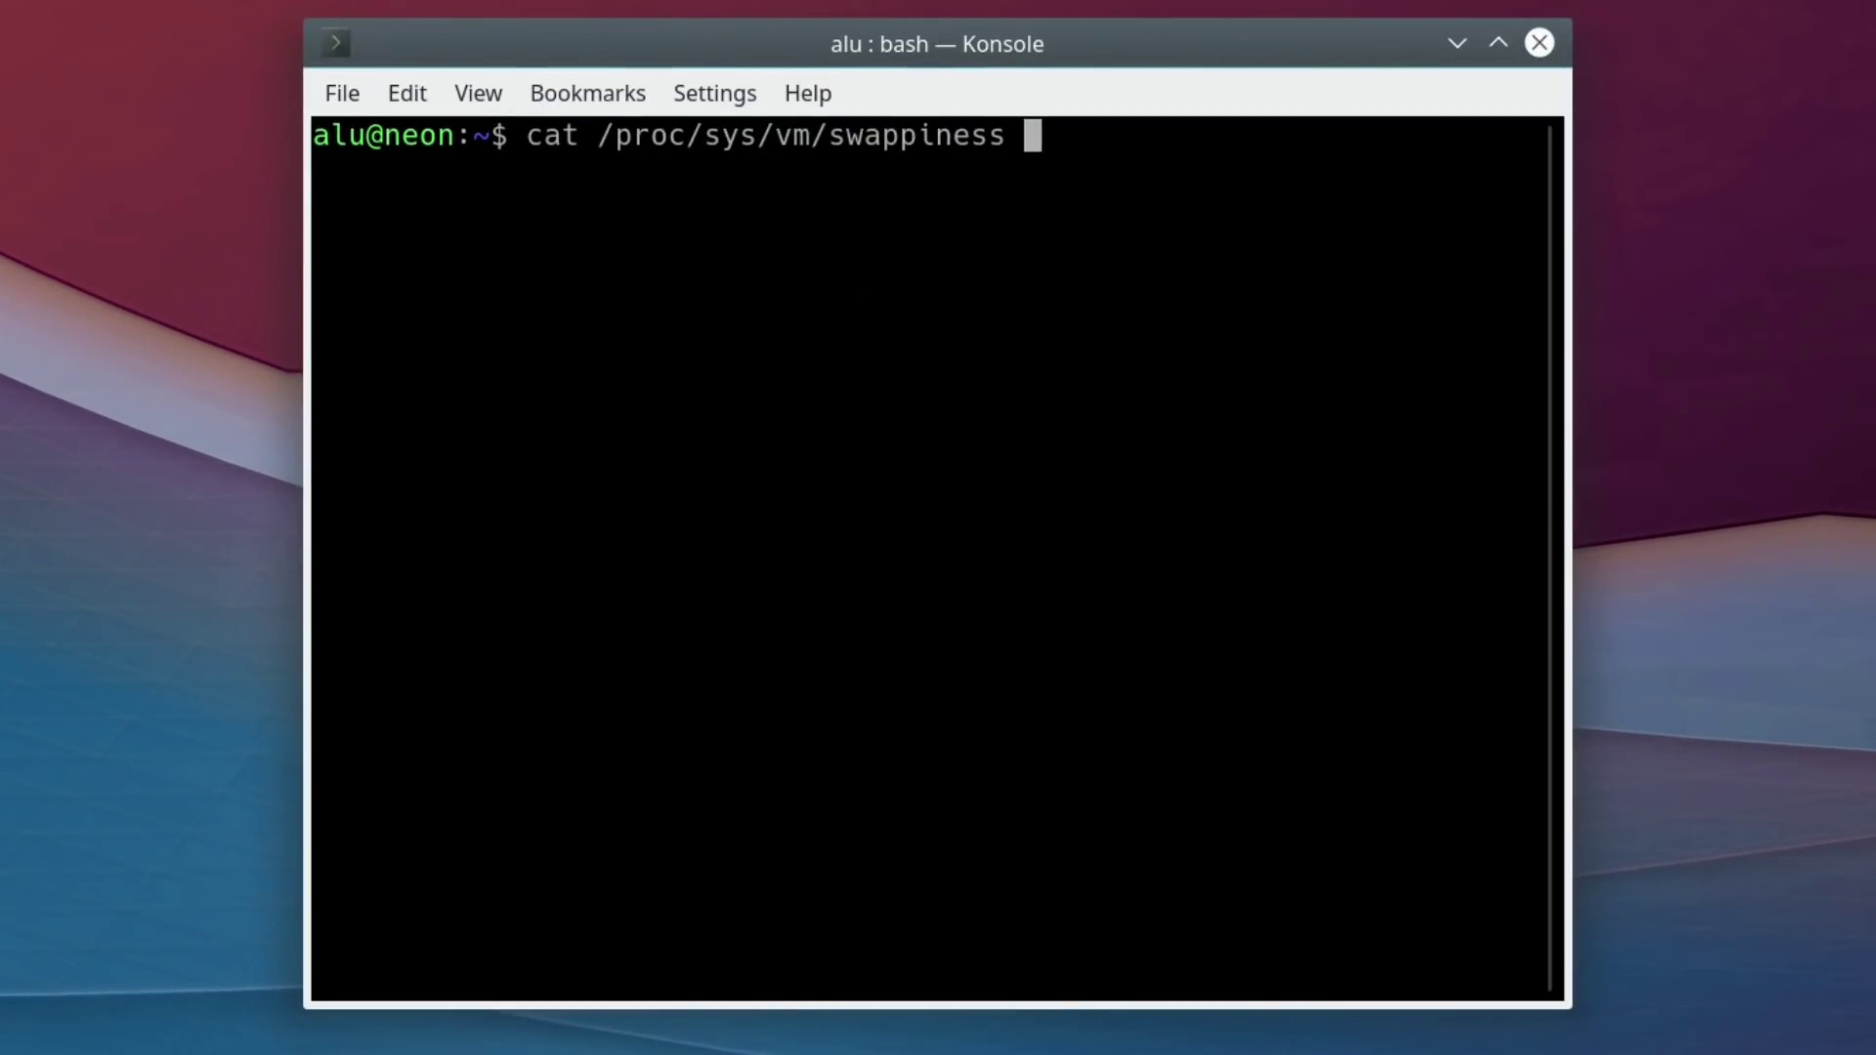
pyautogui.press('Return')
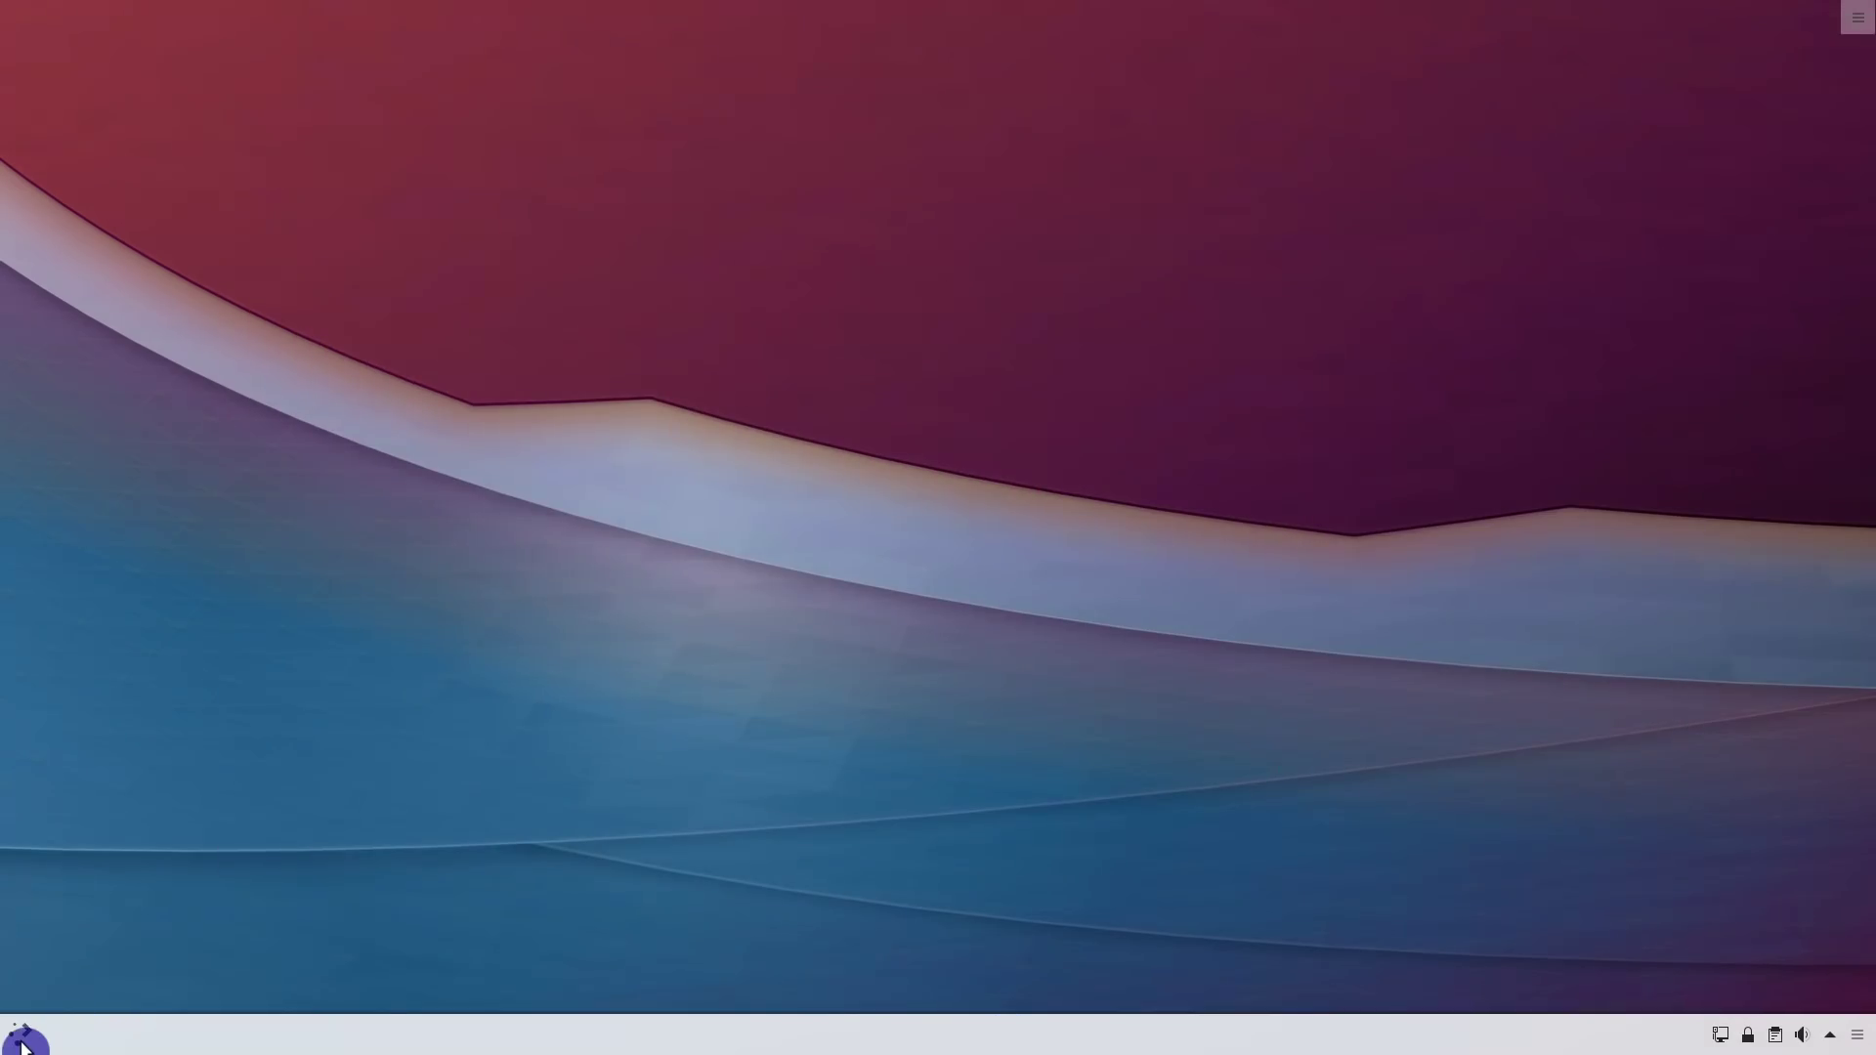
# - Open Synaptic Package Manager with the account password and search the packages by description and name for "gufw"
pyautogui.click(21, 1042)
pyautogui.click(26, 759)
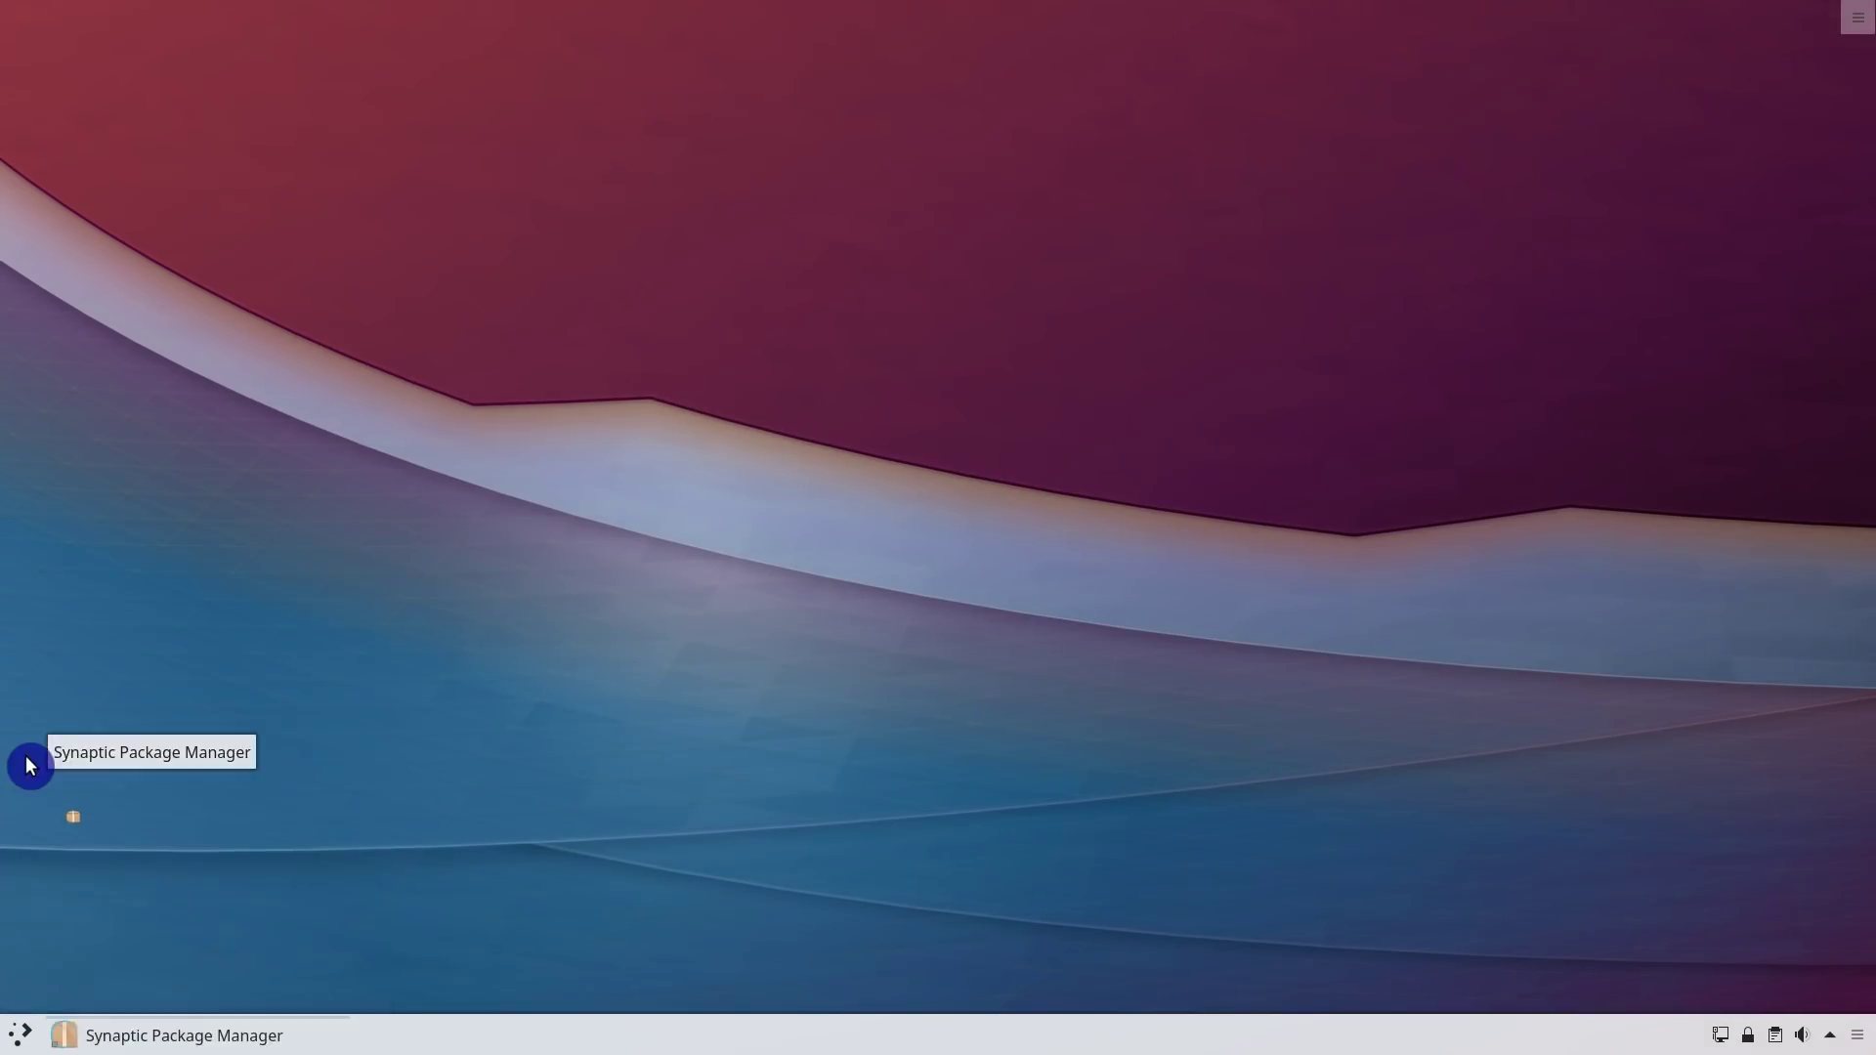
pyautogui.press('Return')
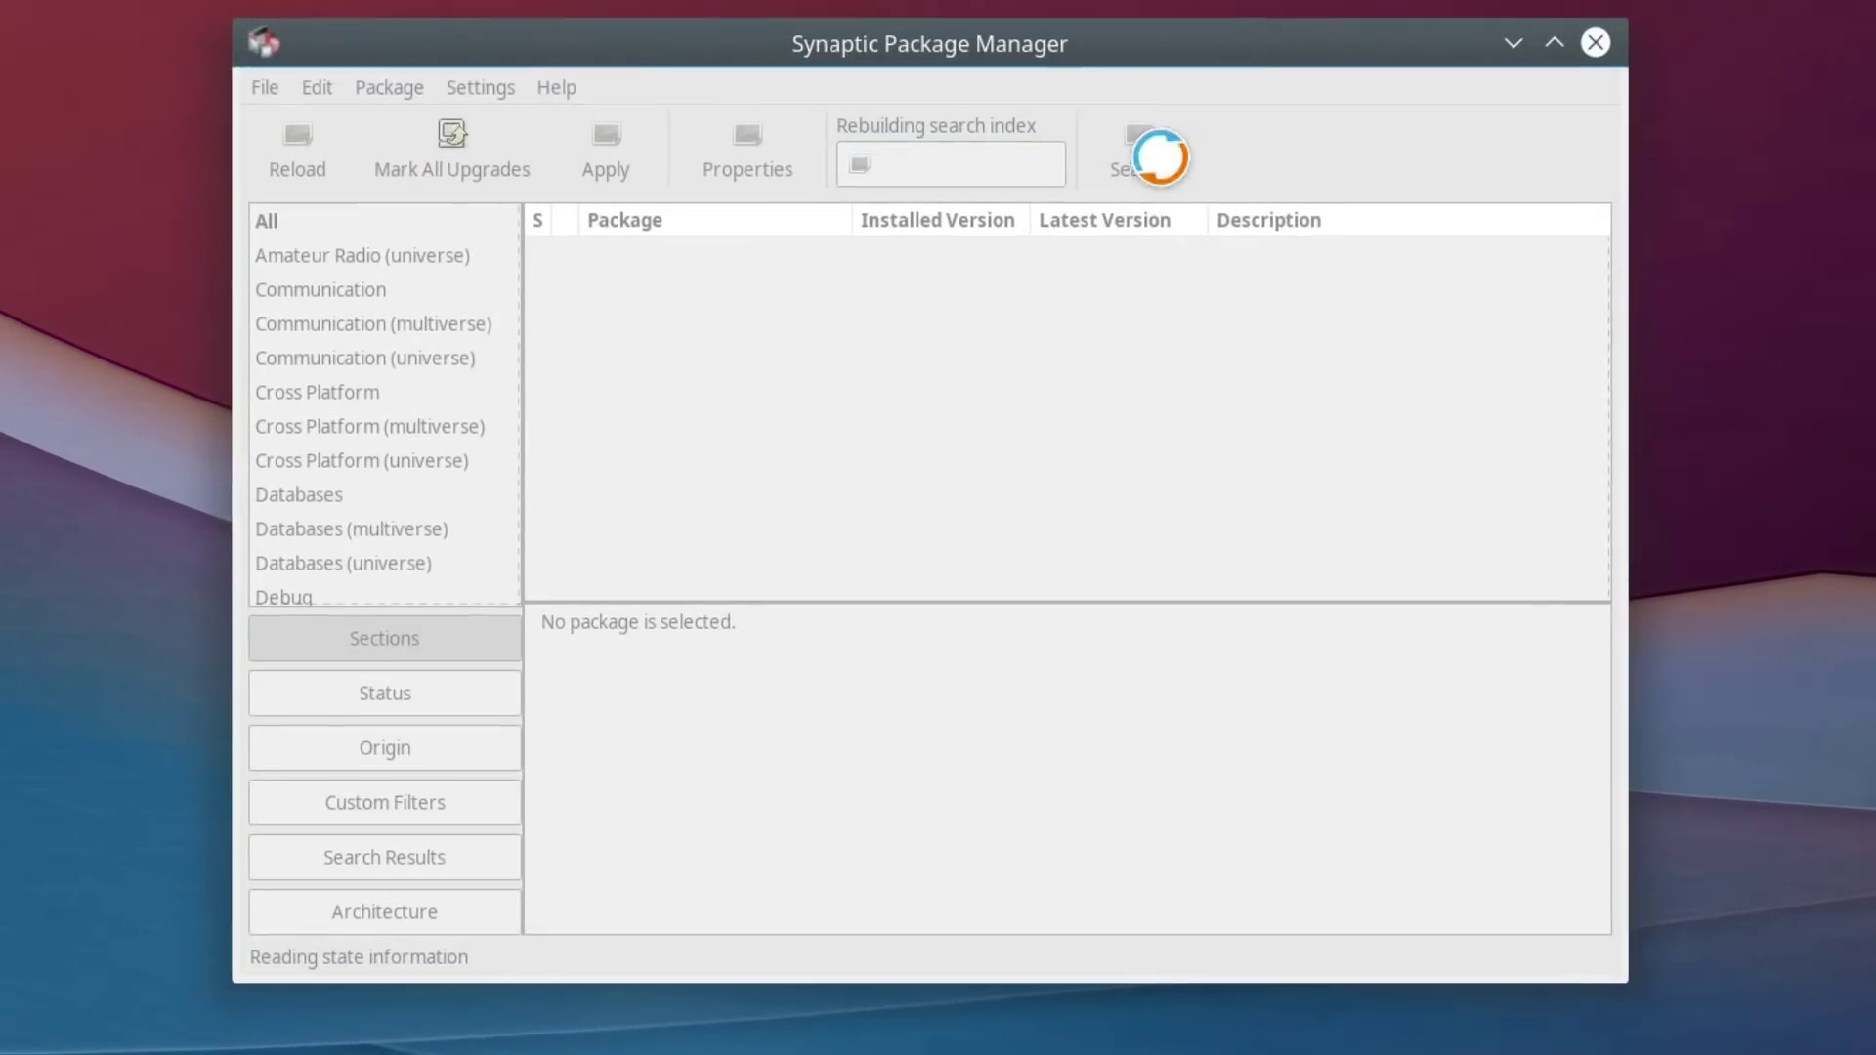
pyautogui.click(1135, 157)
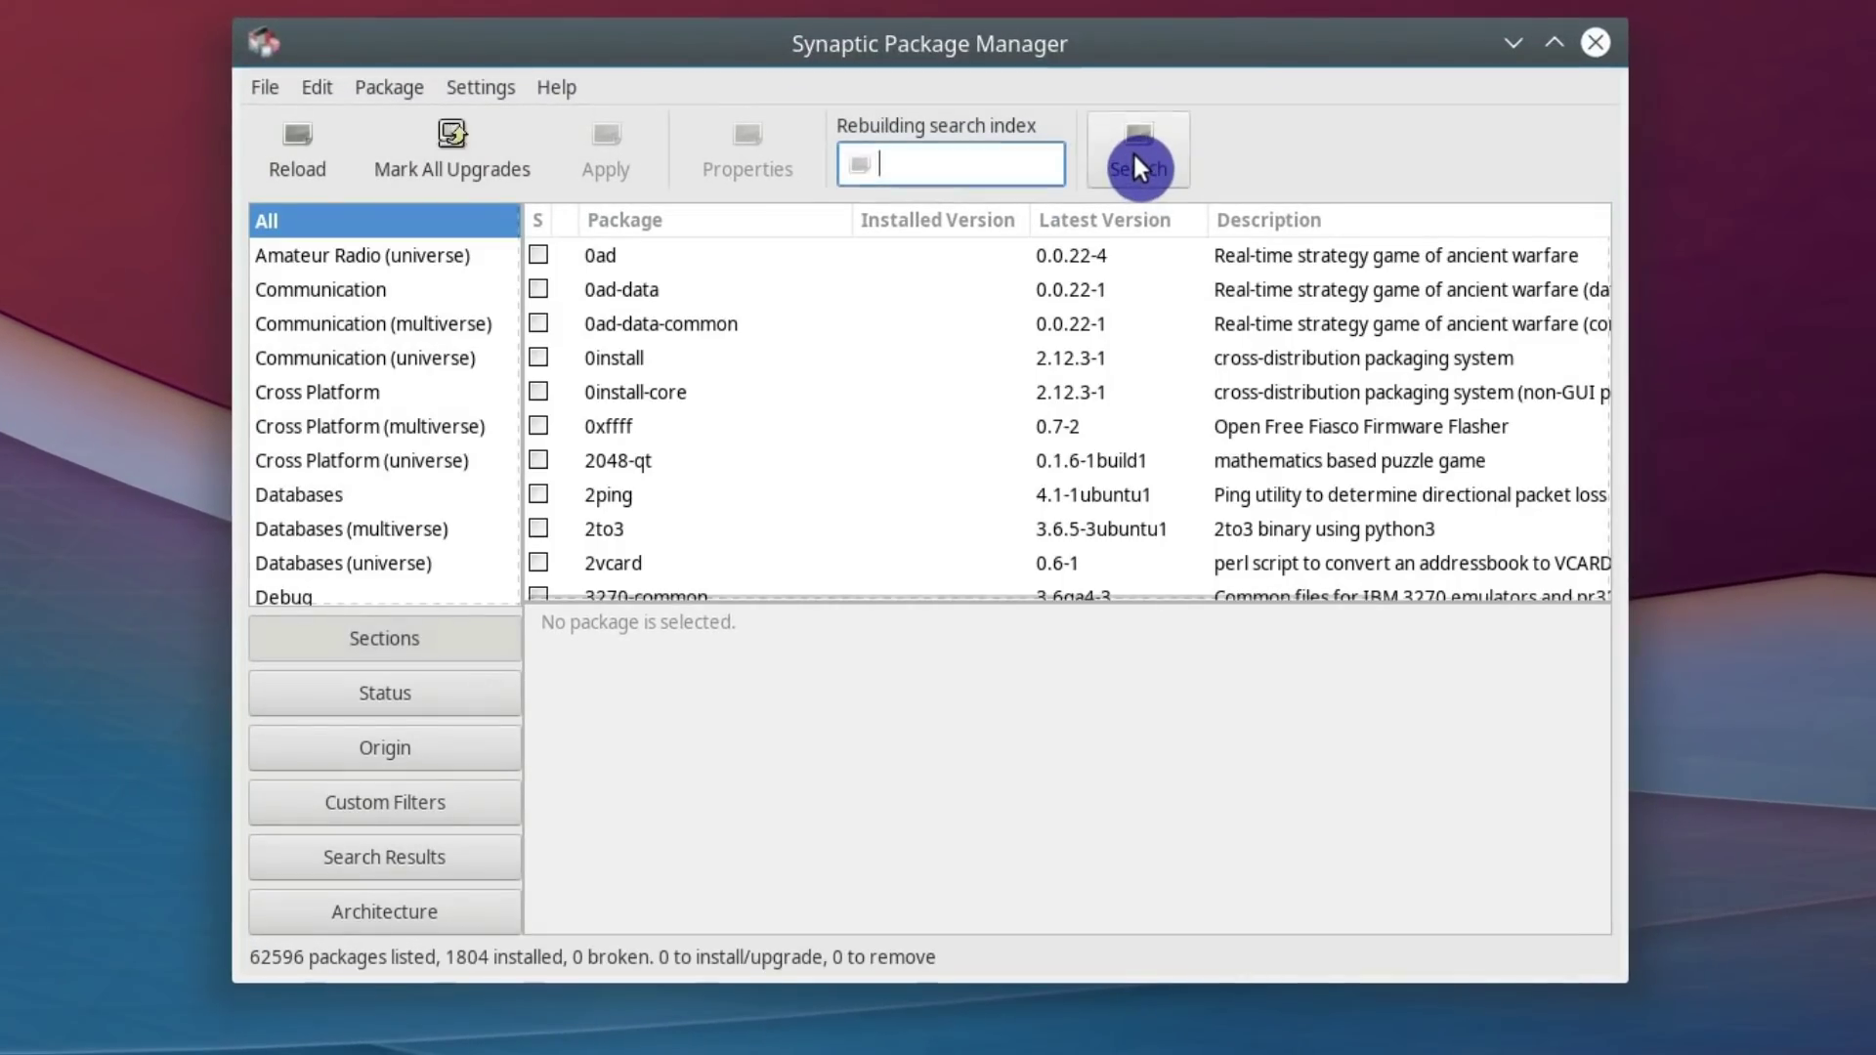
pyautogui.write('game')
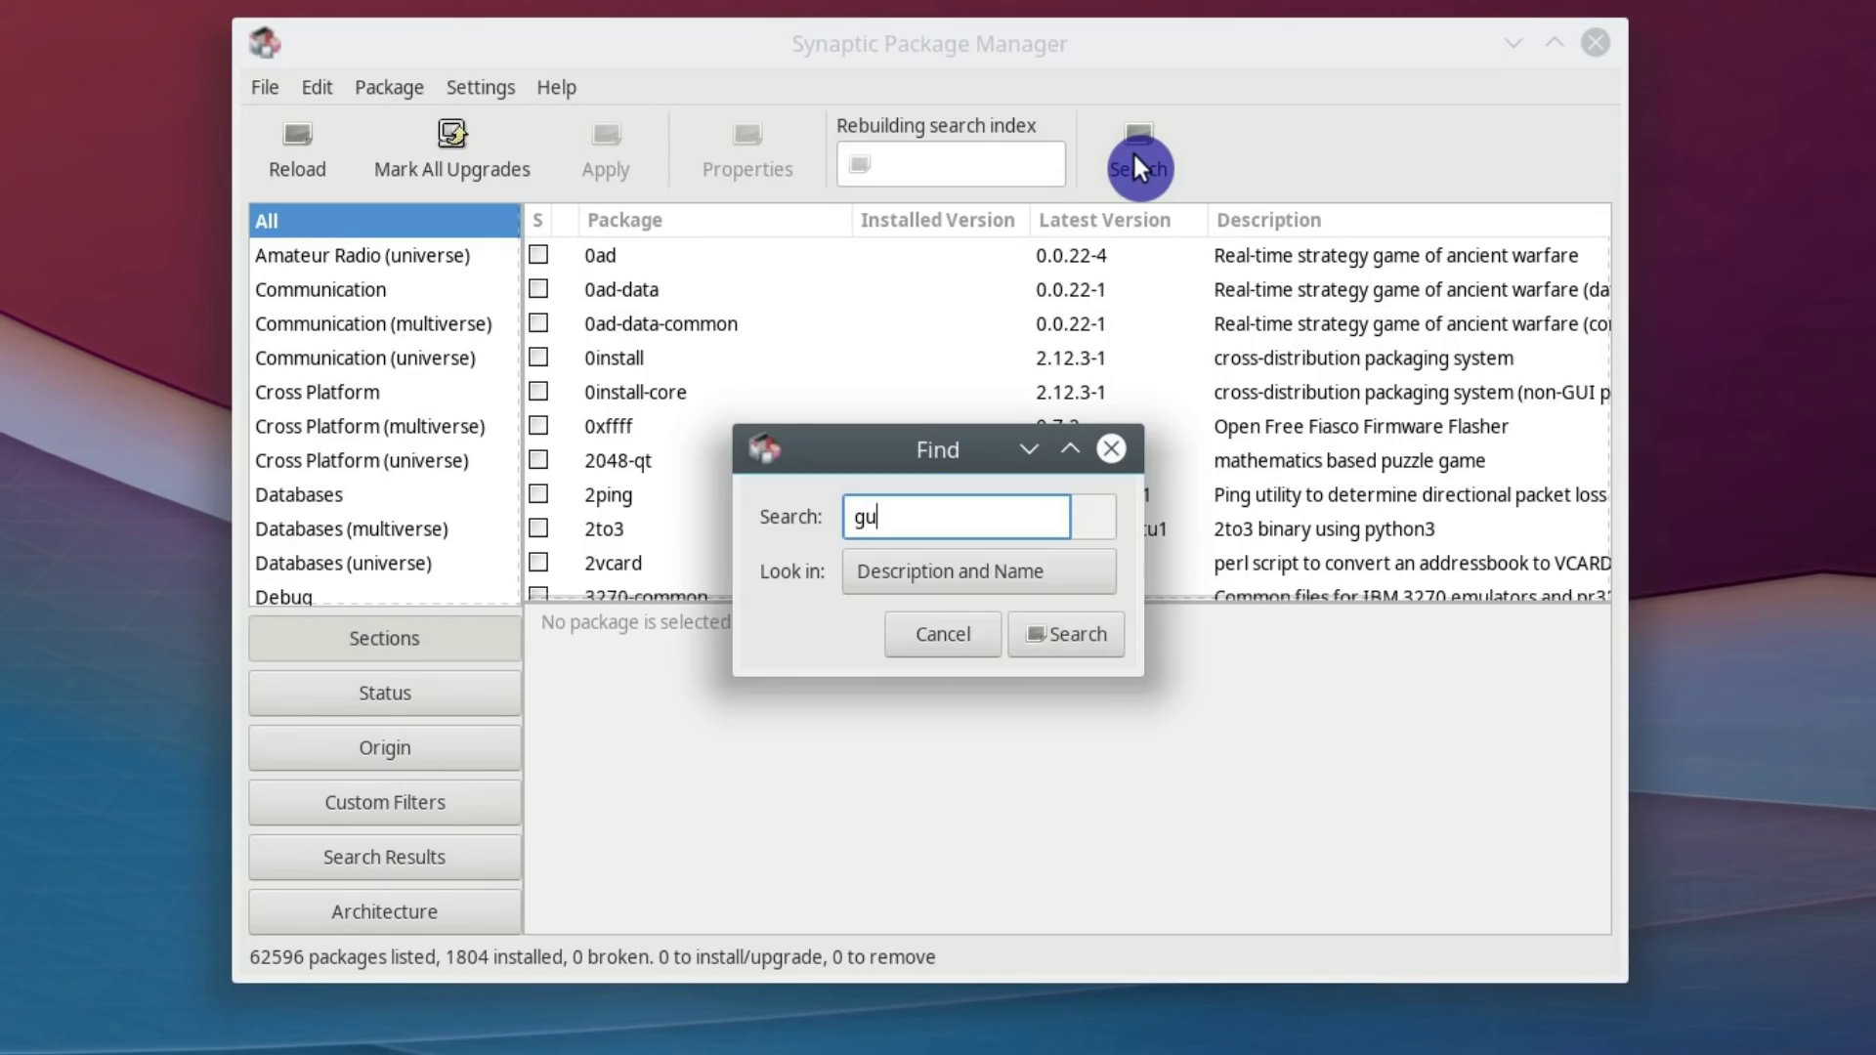
pyautogui.press('Return')
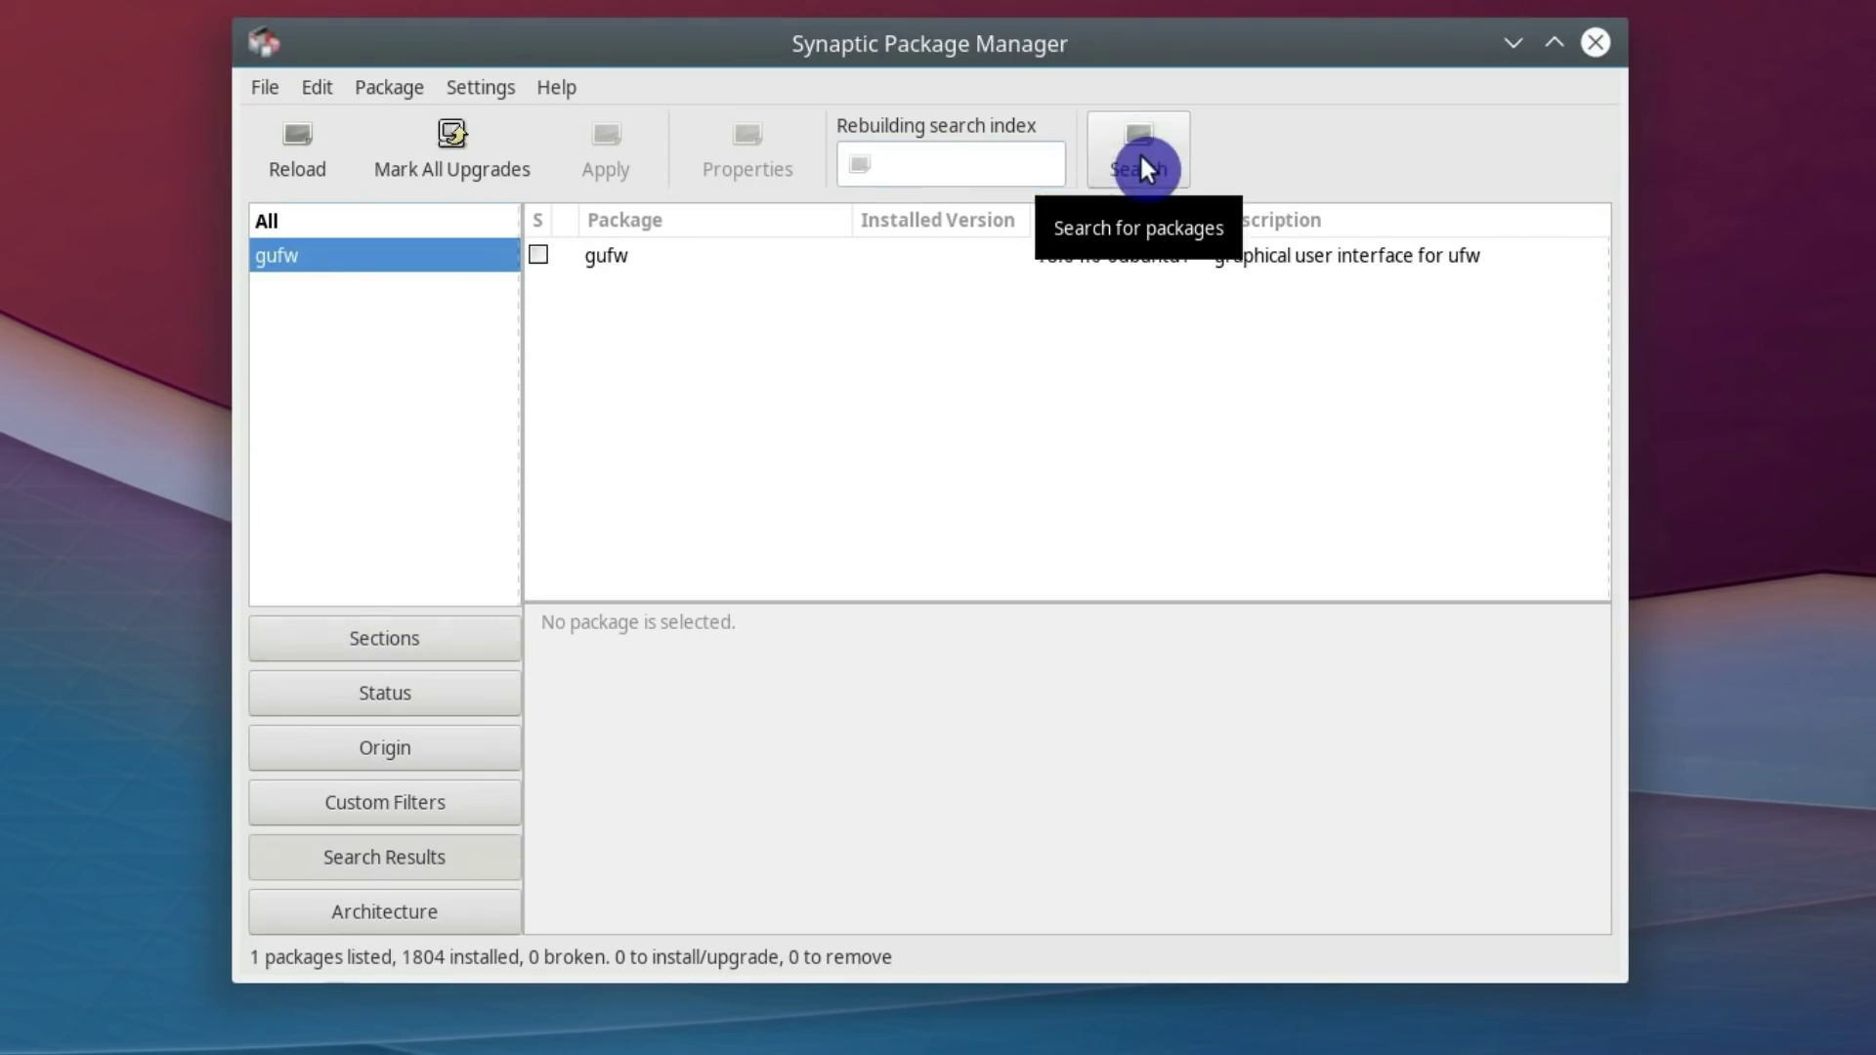
# - Mark gufw for installation with its additional required changes and apply the marked changes
pyautogui.rightClick(598, 256)
pyautogui.click(664, 318)
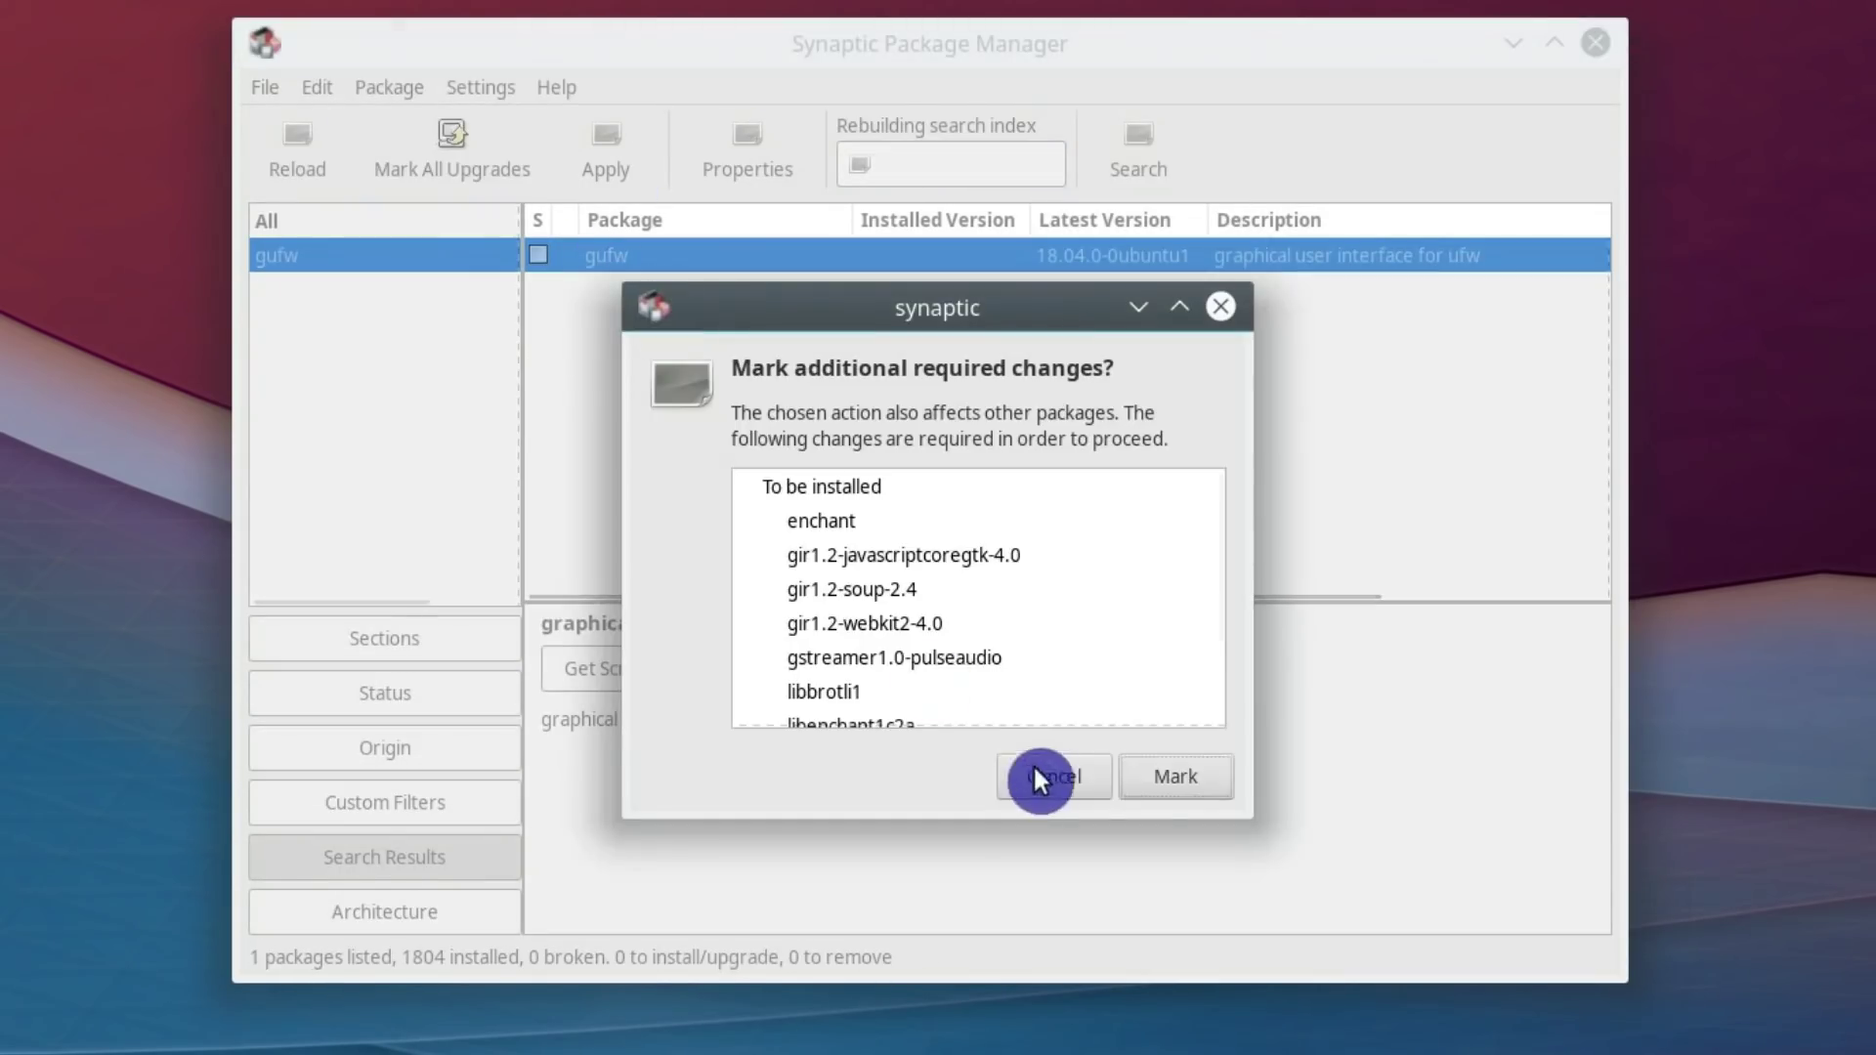
pyautogui.click(1153, 777)
pyautogui.click(631, 161)
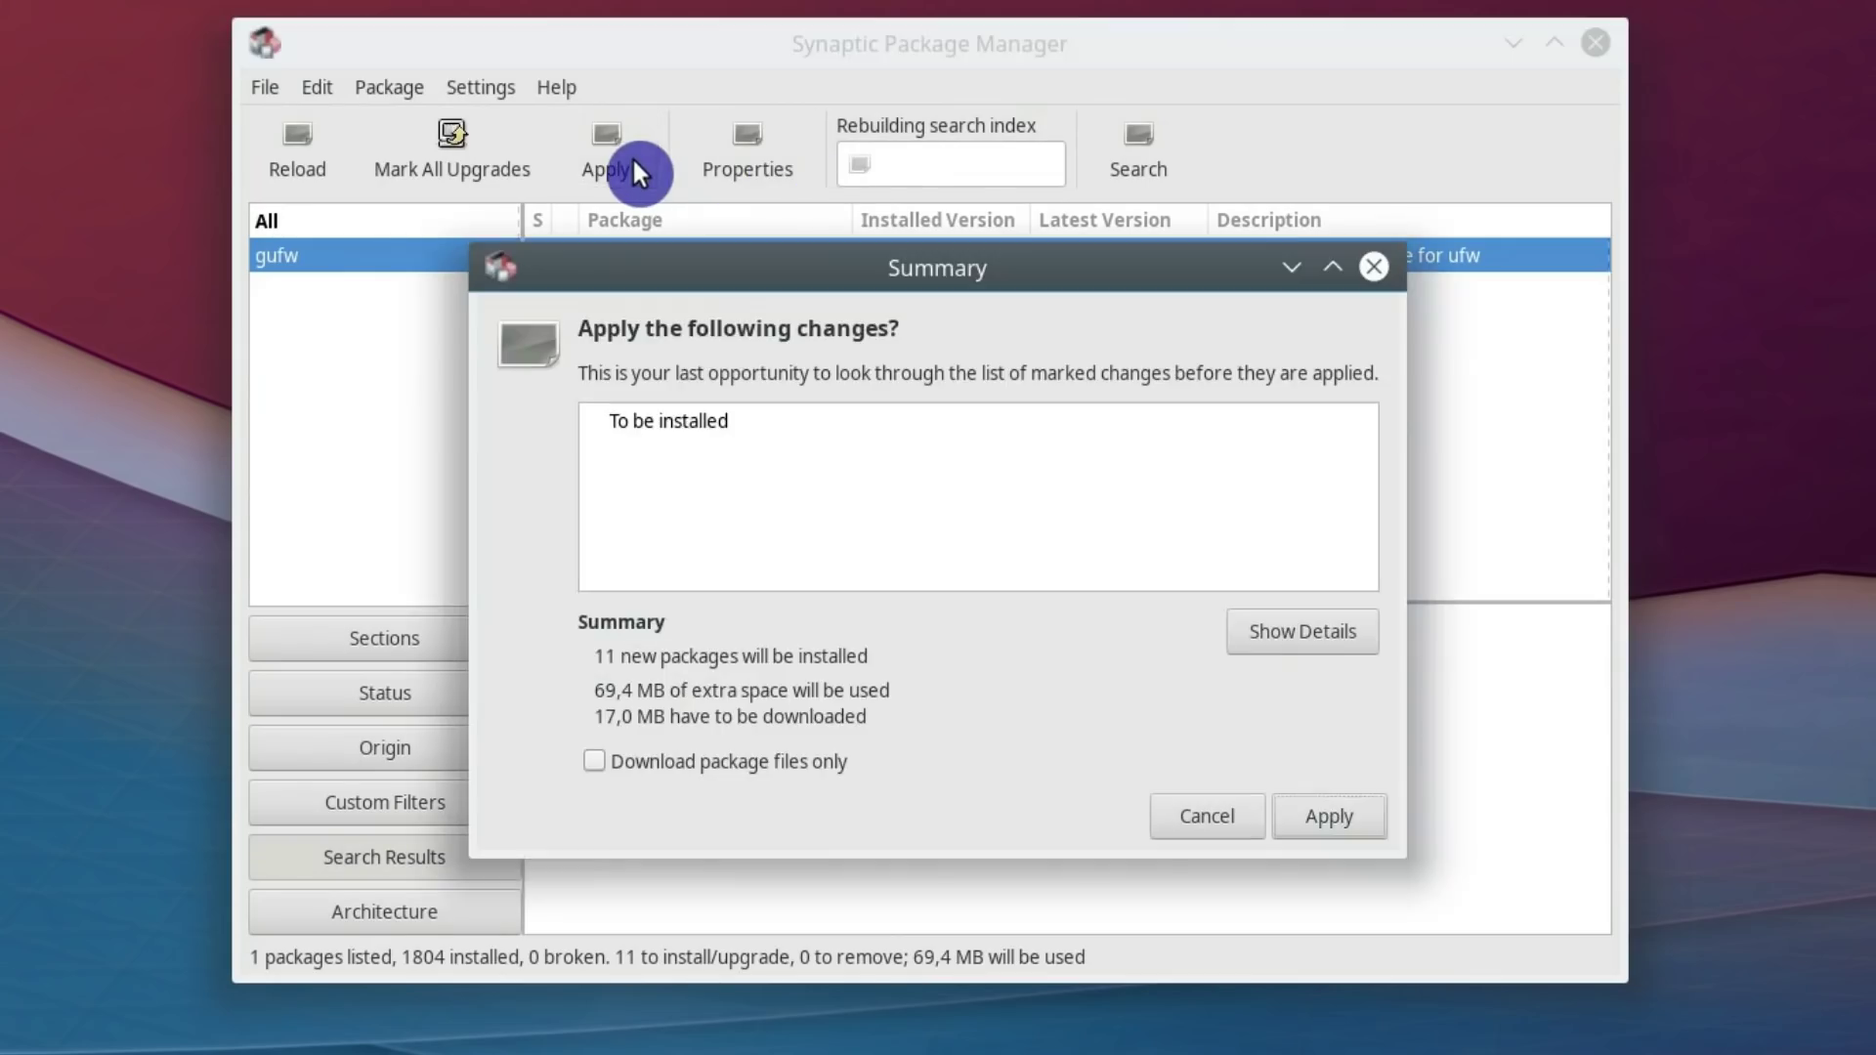
pyautogui.click(1321, 816)
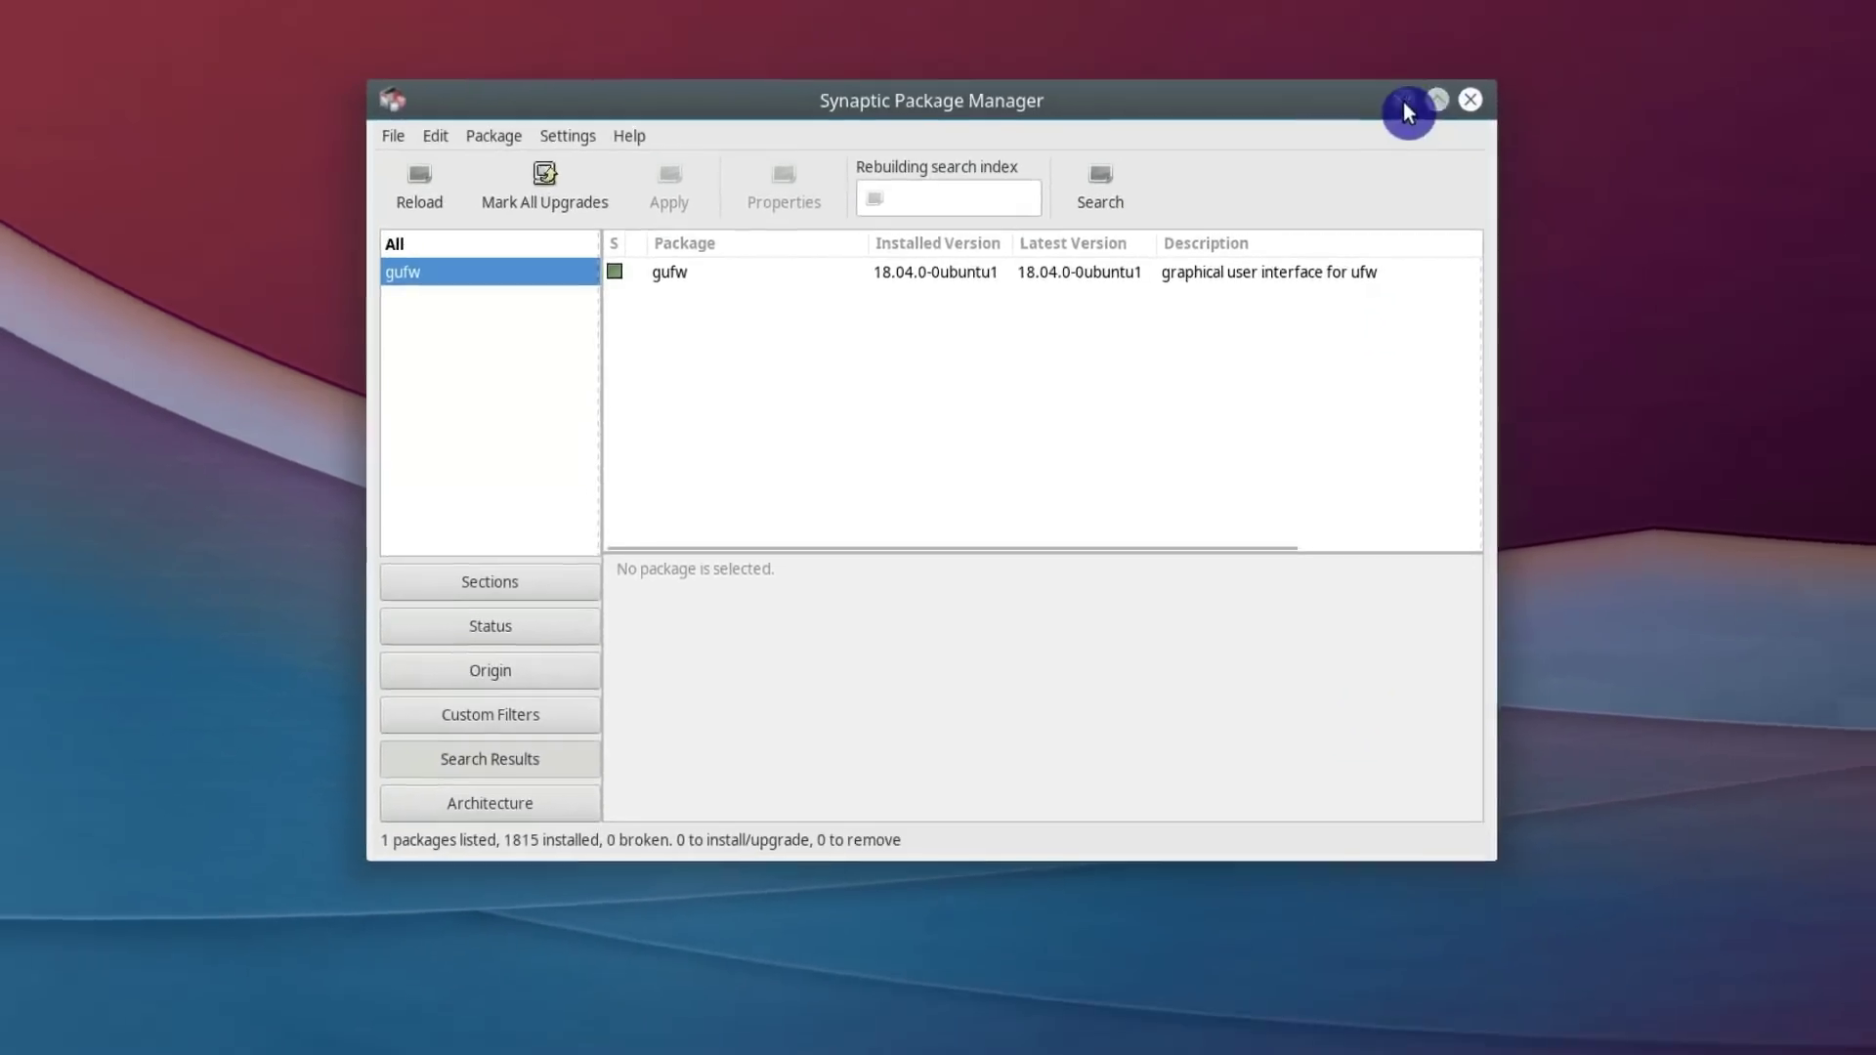
# - Minimize Synaptic, find Firewall Configuration by searching for "fire", and open it with the account password
pyautogui.click(1514, 42)
pyautogui.click(17, 1035)
pyautogui.write('fire')
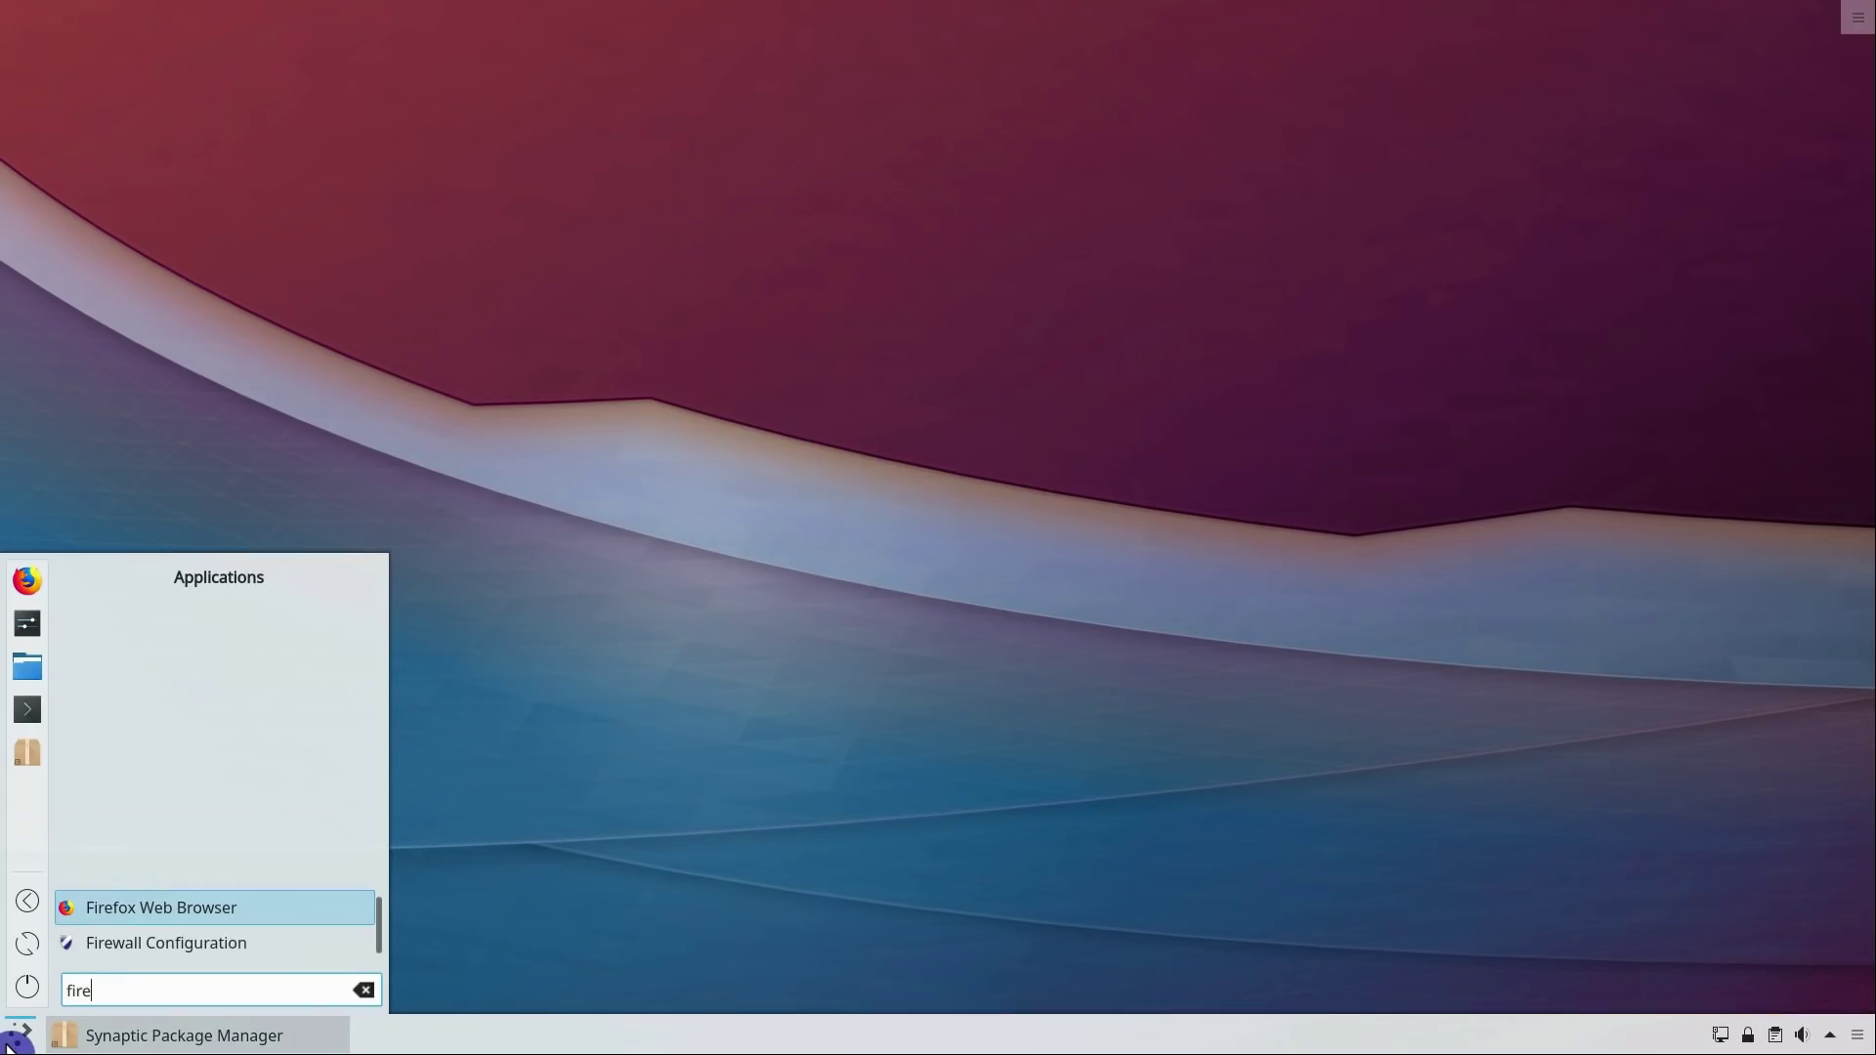
pyautogui.click(156, 946)
pyautogui.write('***')
pyautogui.press('Return')
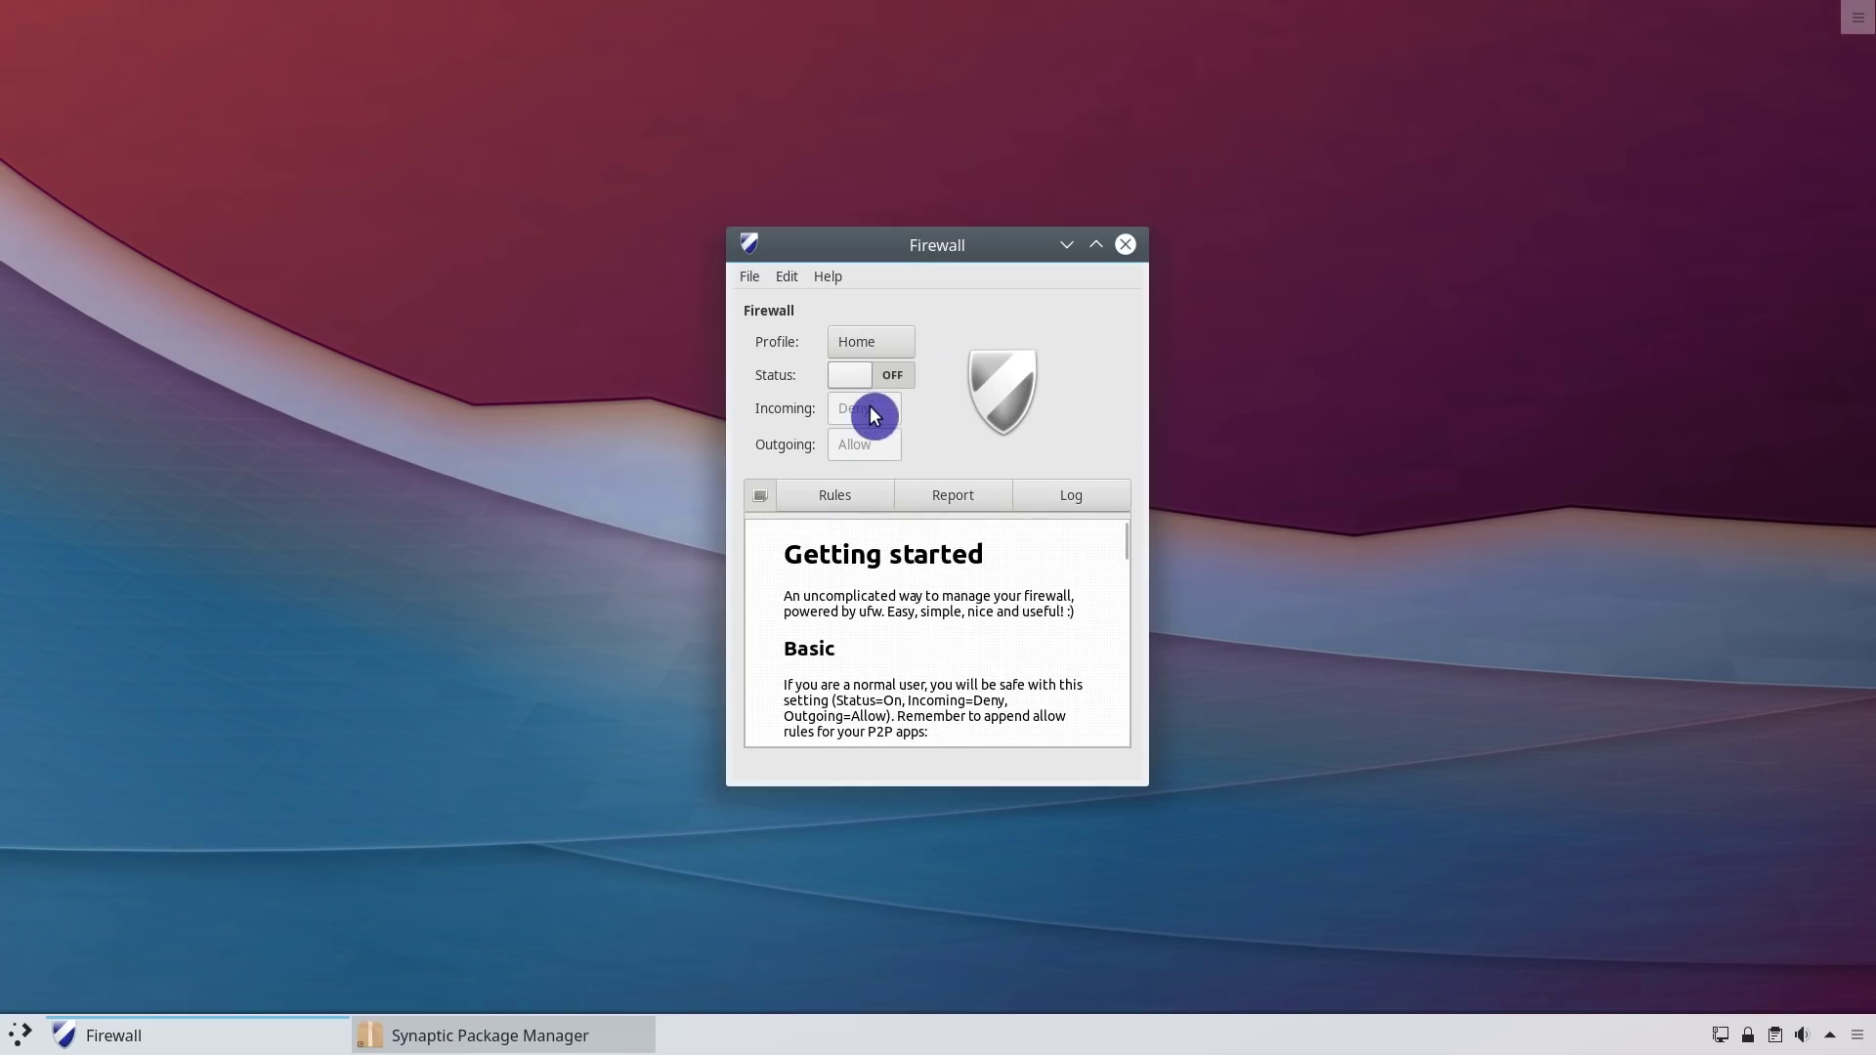
# - Turn the firewall status on for the Home profile, view its rules list and close the Firewall window
pyautogui.click(883, 384)
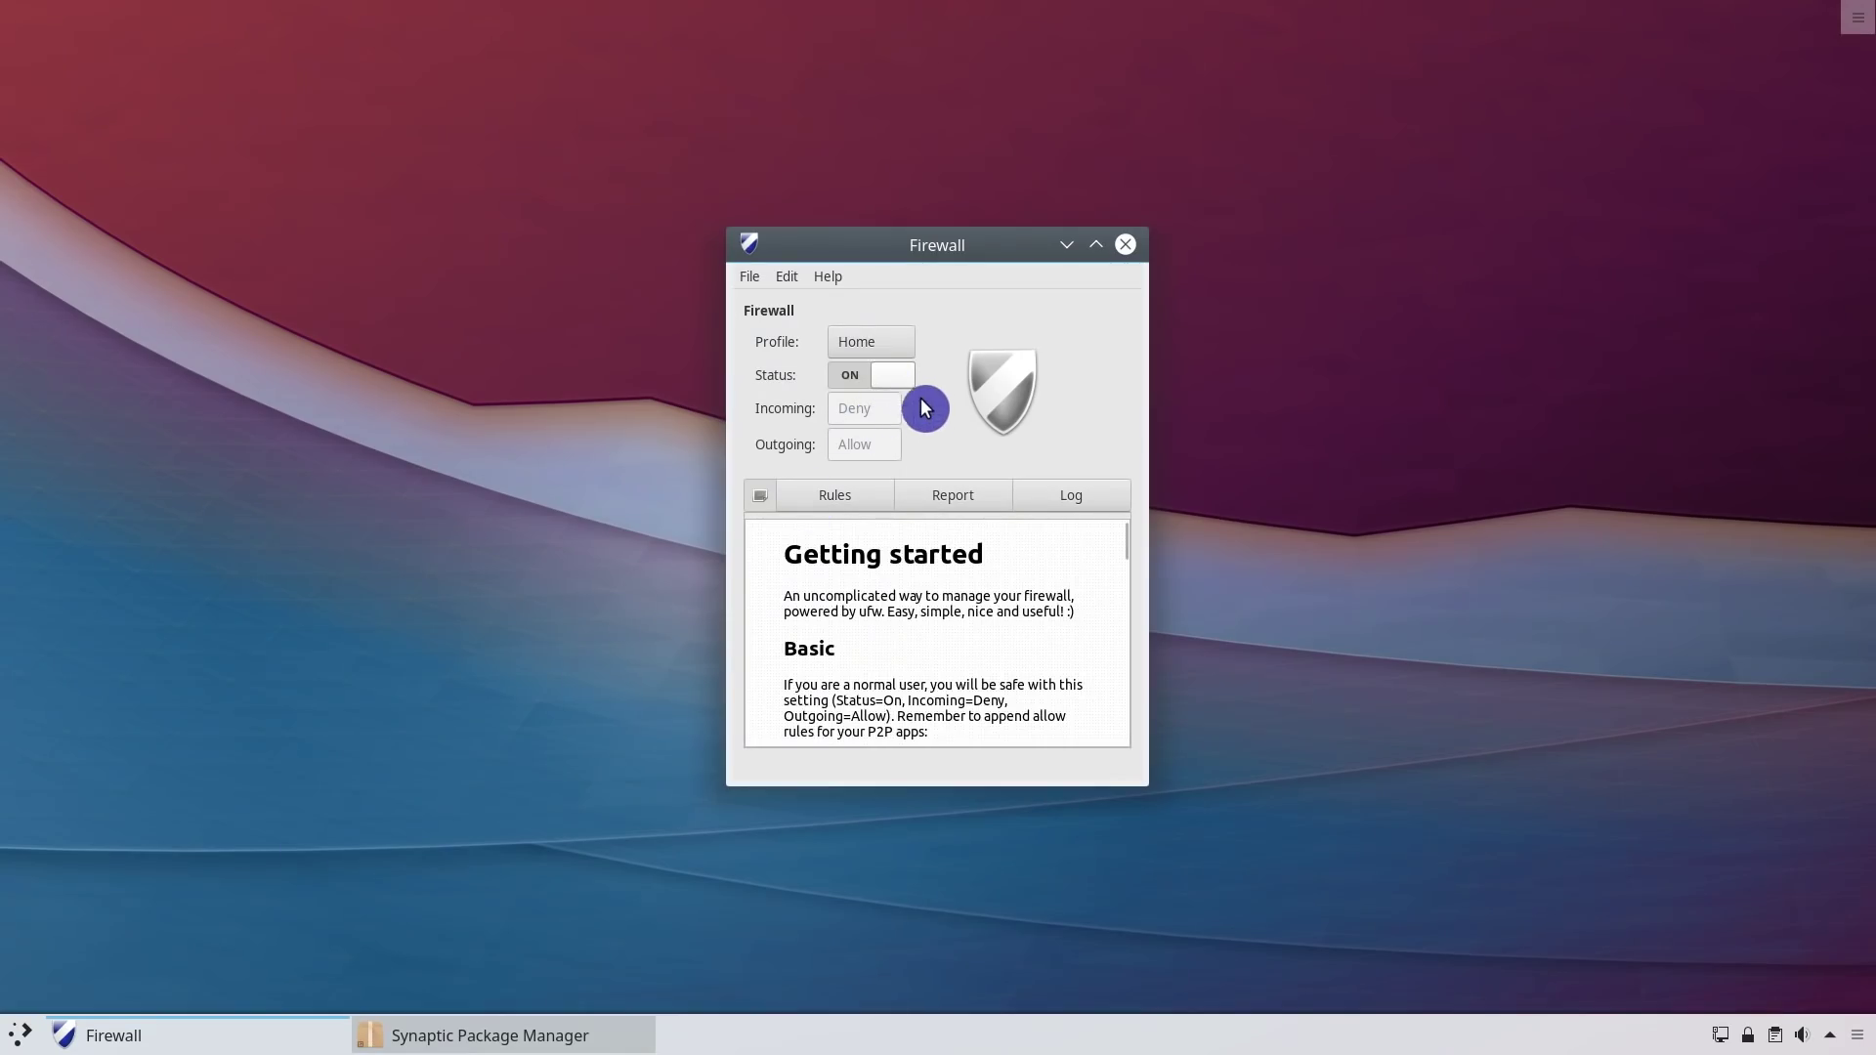
pyautogui.click(860, 499)
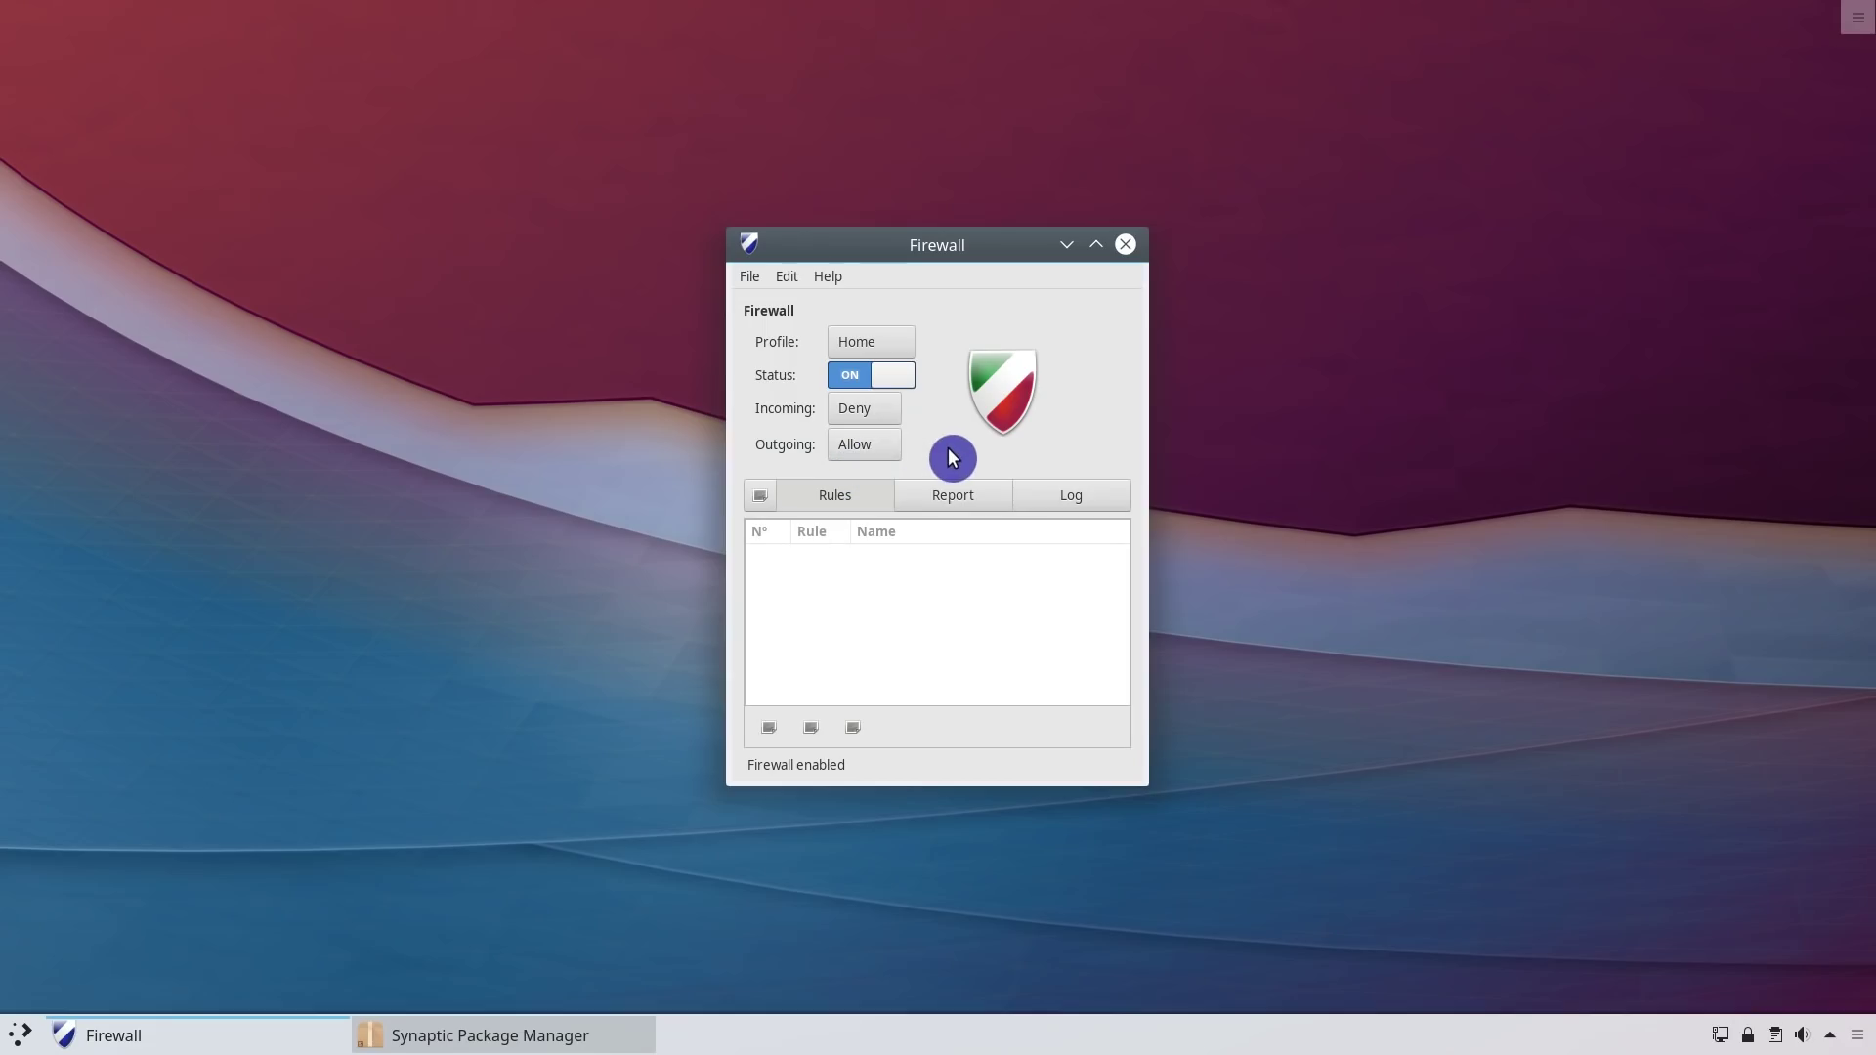
pyautogui.click(1125, 247)
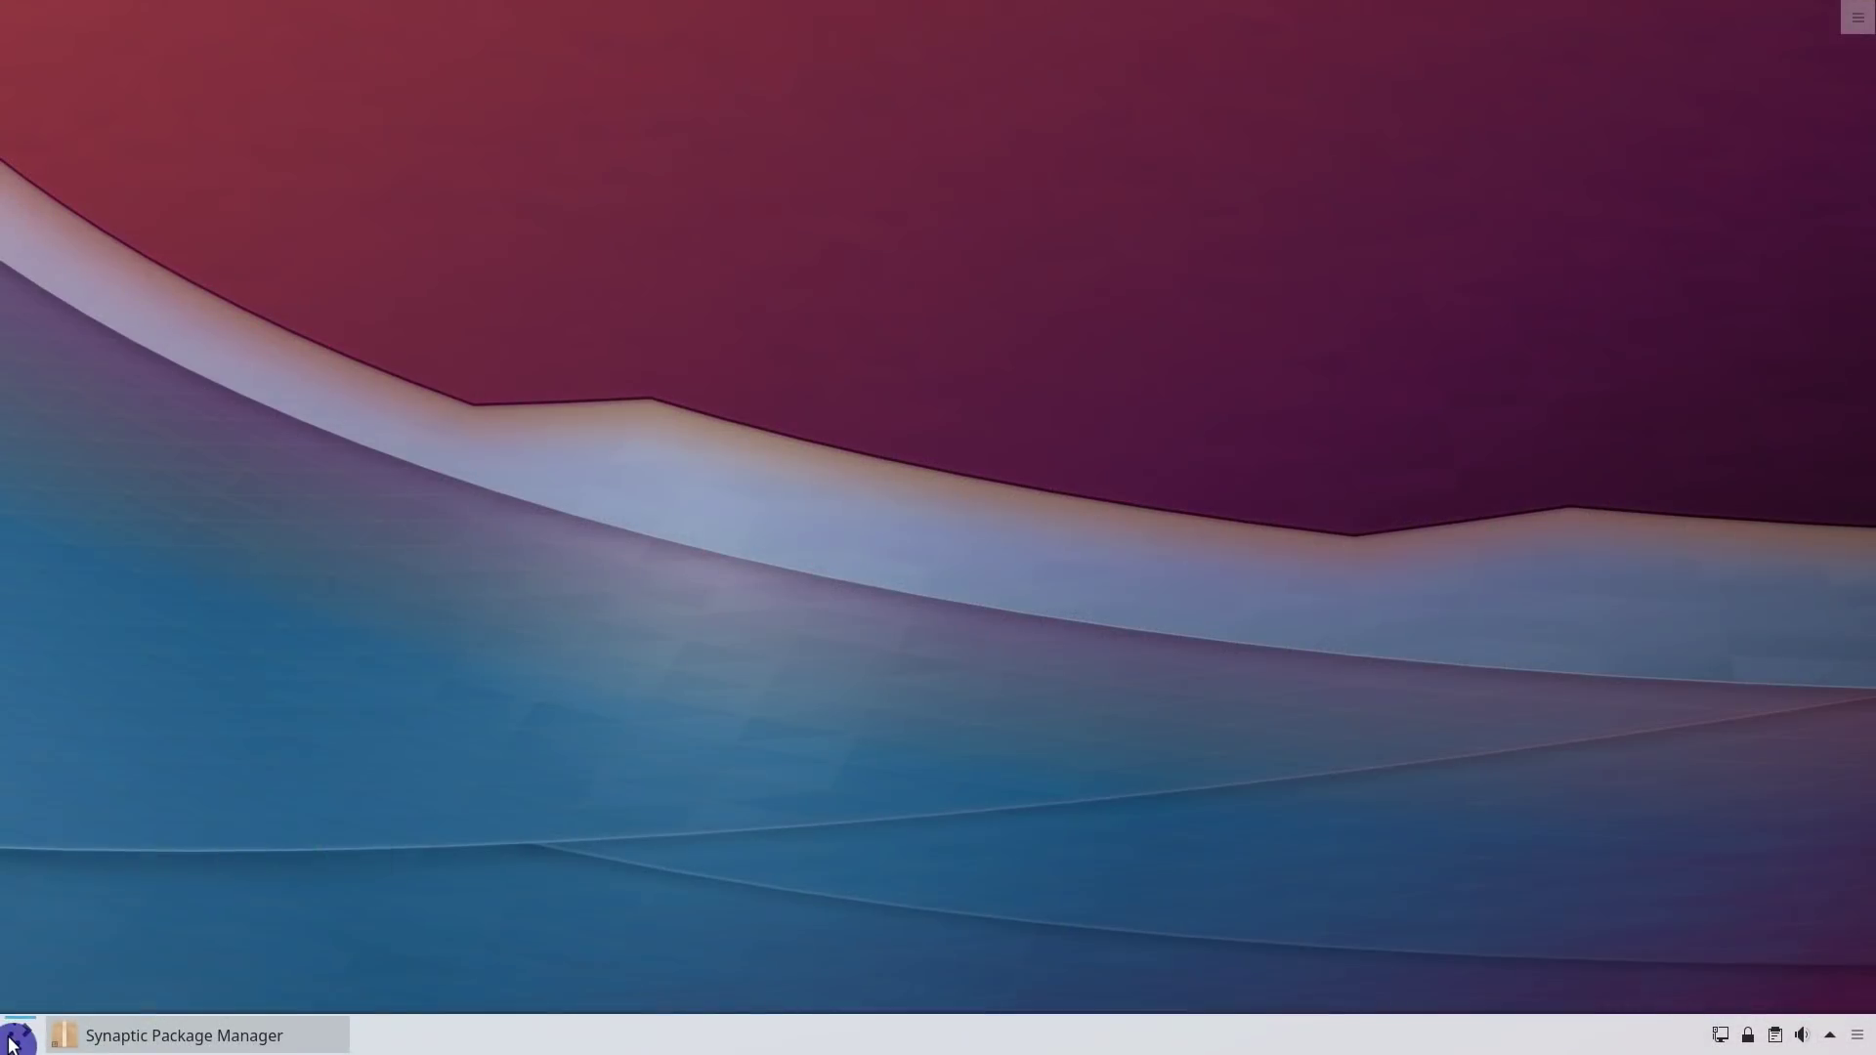
# - Open Firefox, maximize its window and open the browser preferences
pyautogui.click(20, 1034)
pyautogui.click(28, 579)
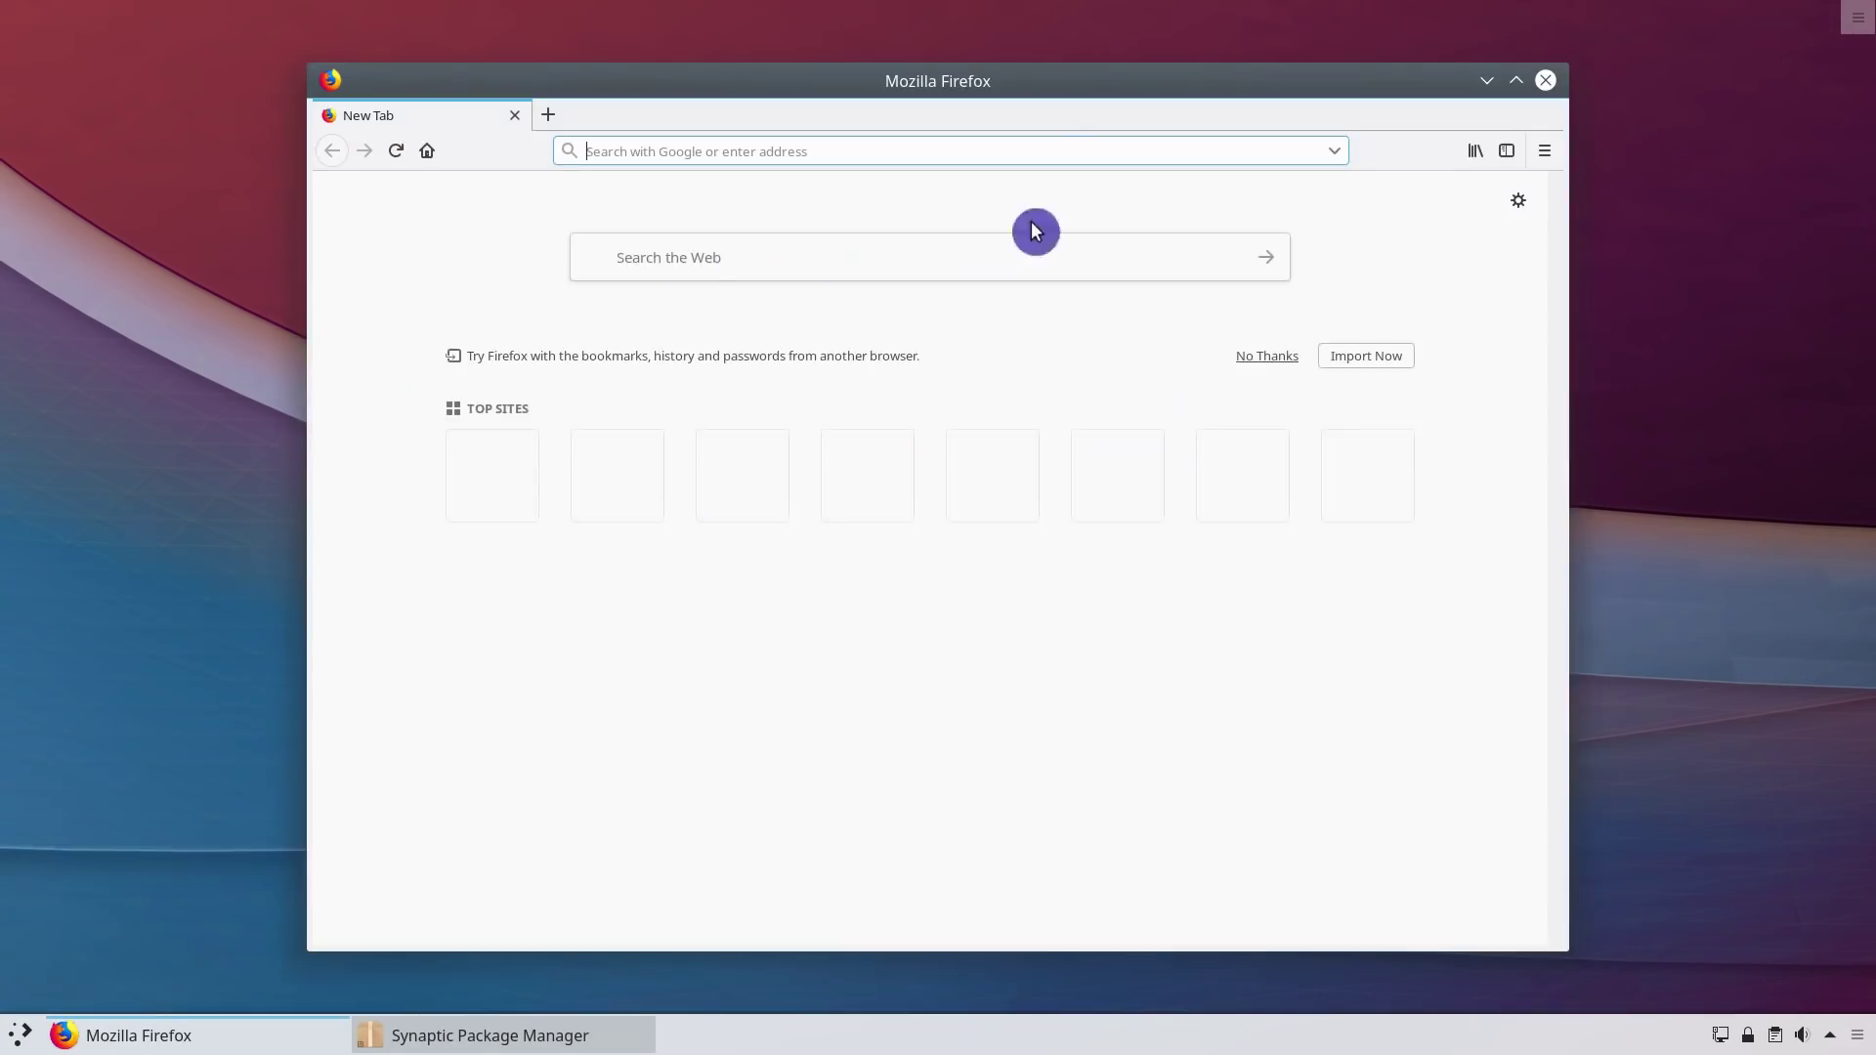
pyautogui.doubleClick(1368, 80)
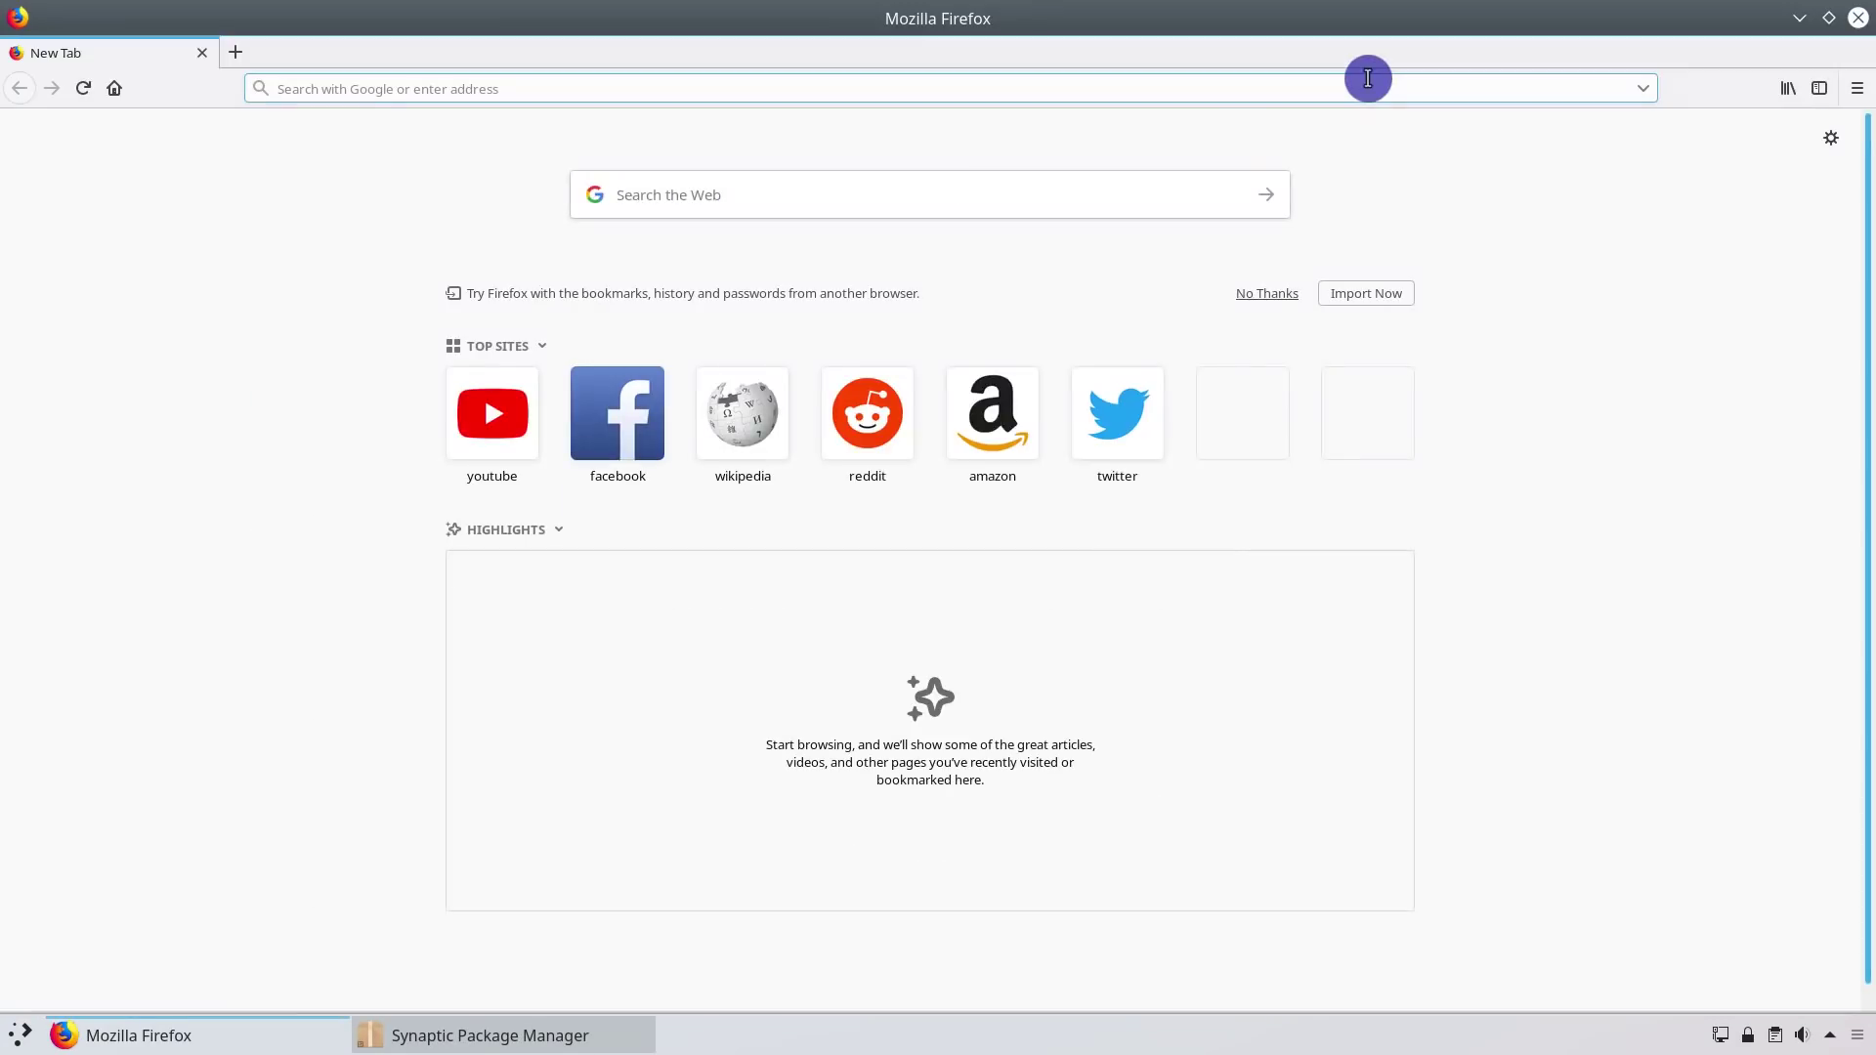
pyautogui.click(1857, 89)
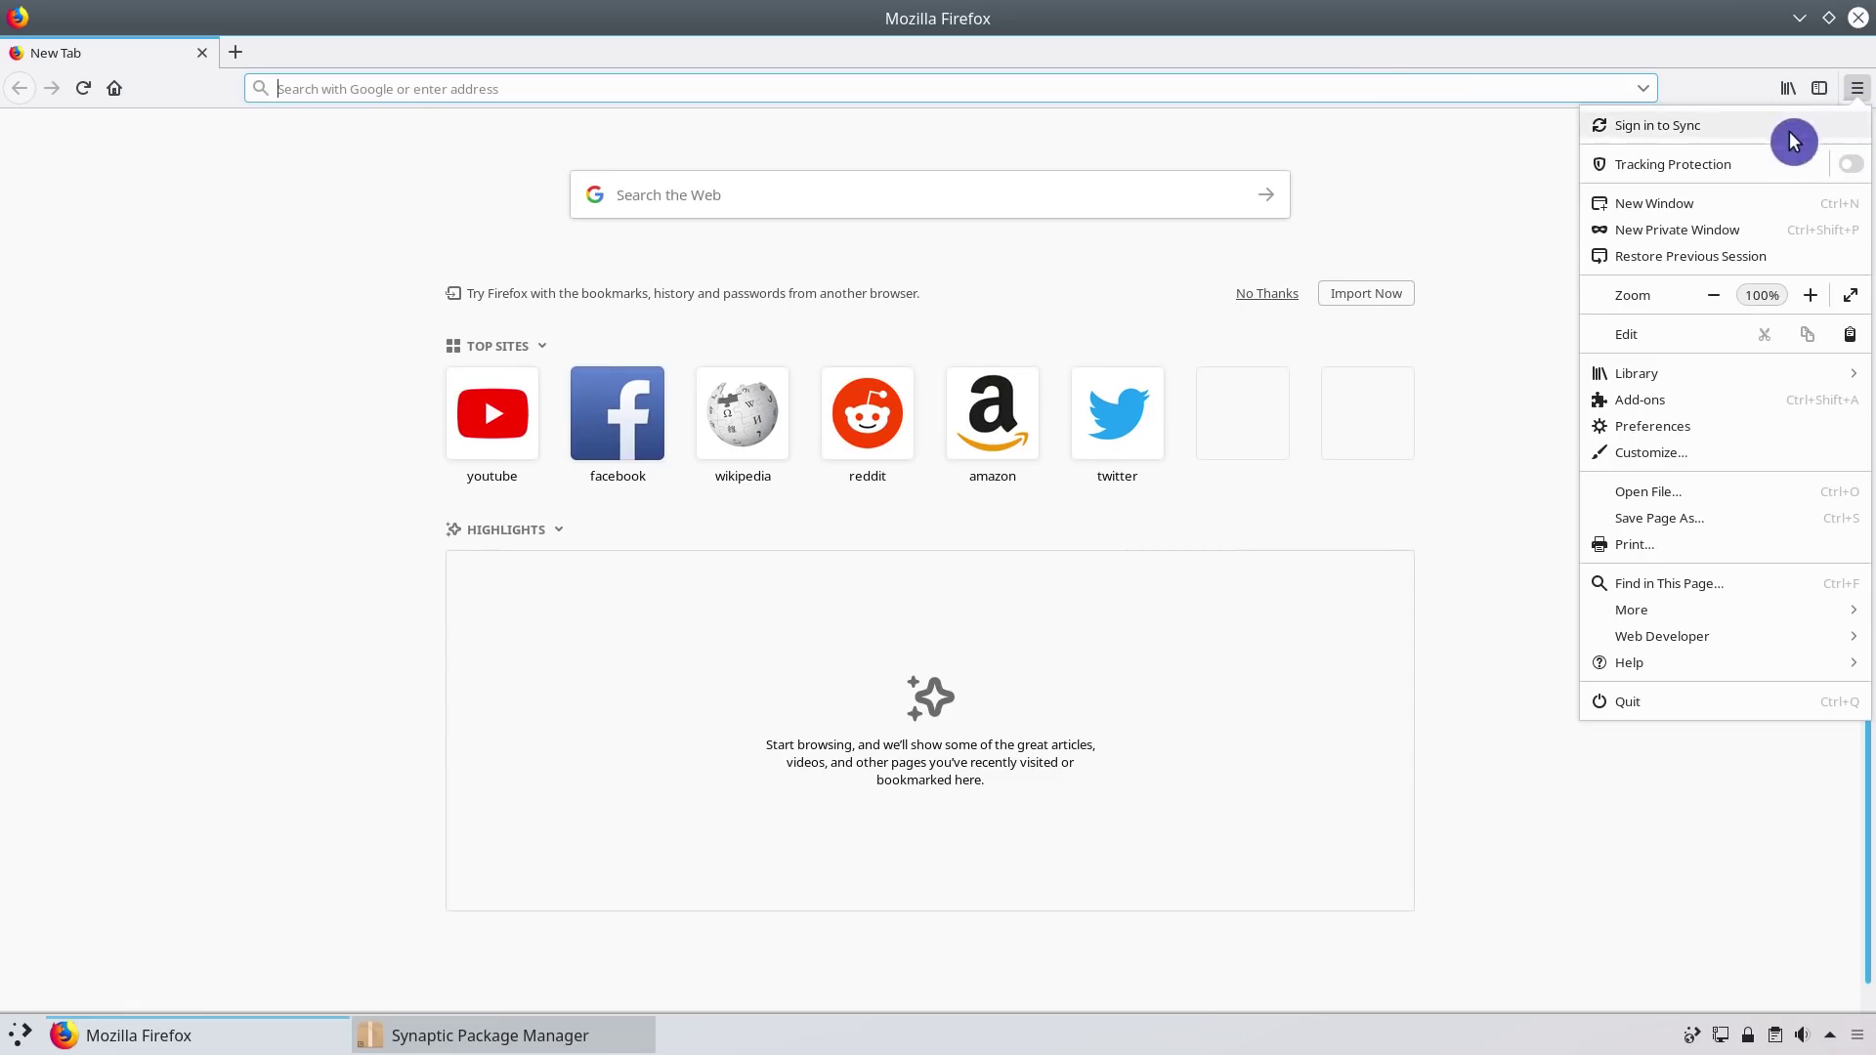
pyautogui.click(1691, 427)
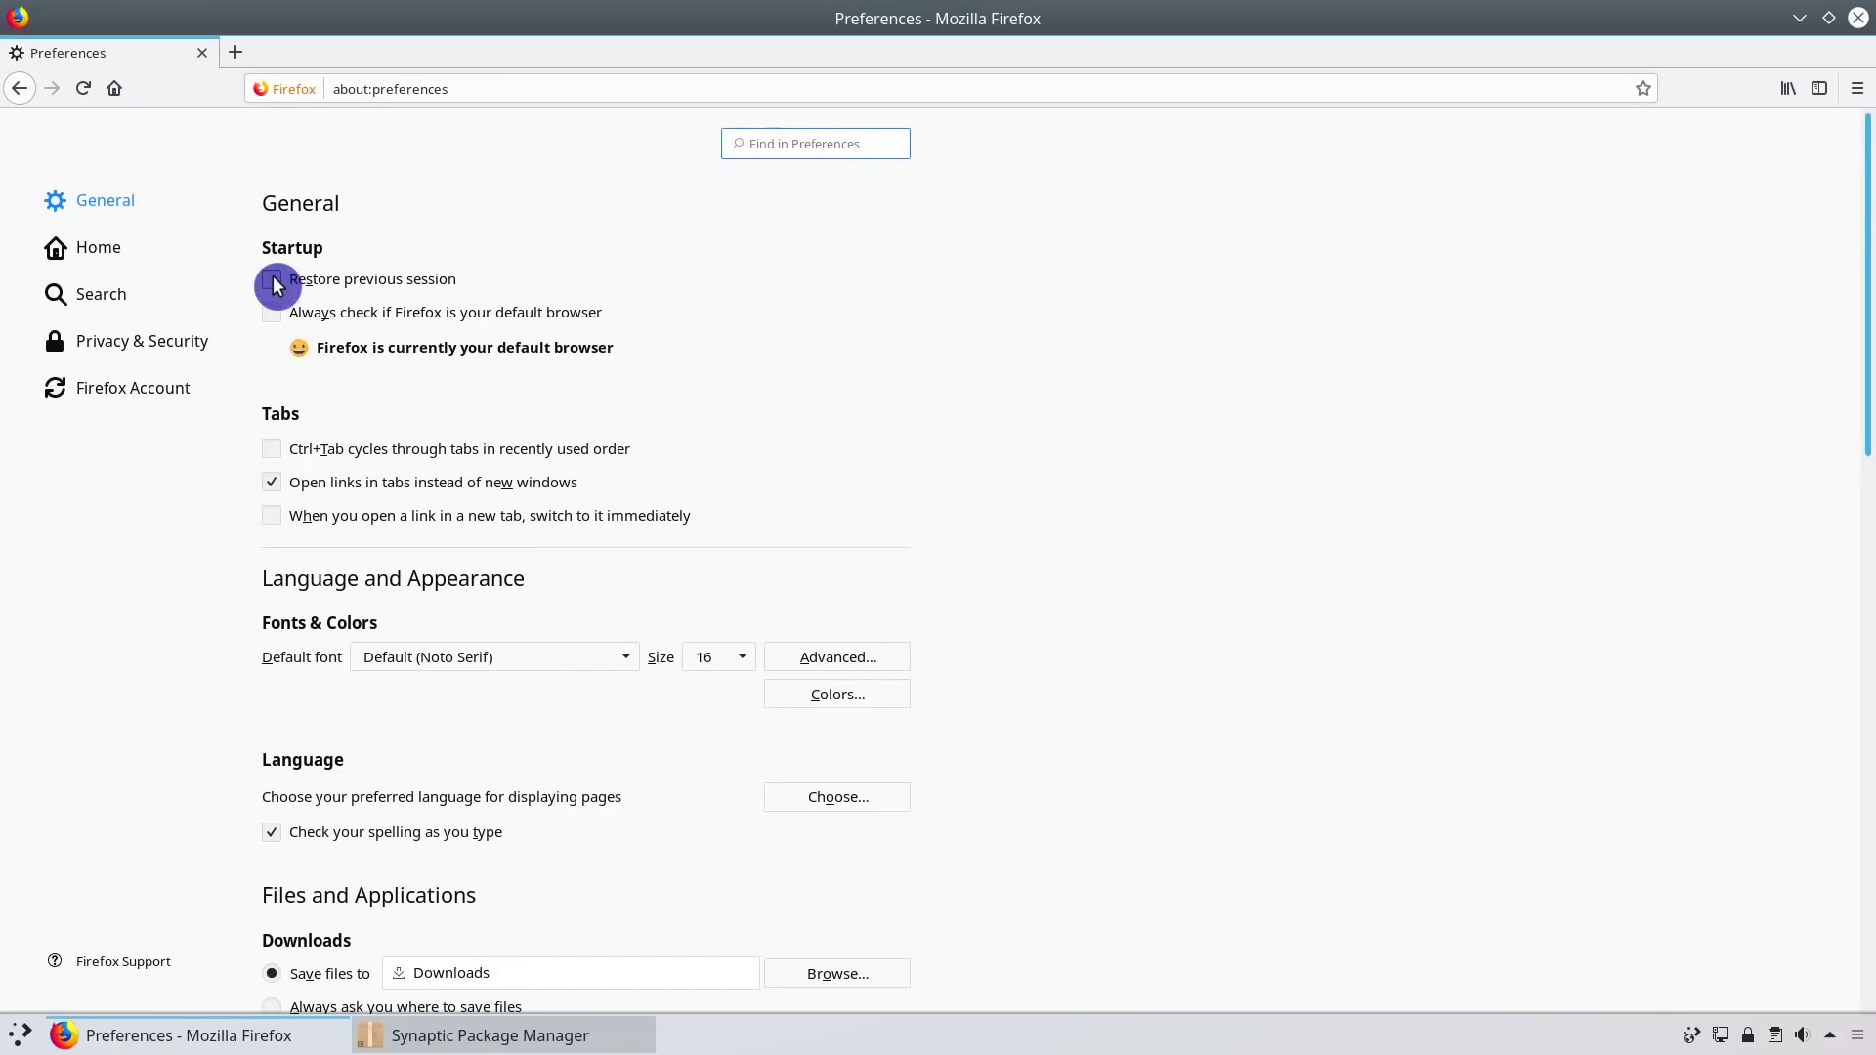
# - Enable restoring the previous session at startup and look through the remaining General preferences down to Network Proxy
pyautogui.click(274, 282)
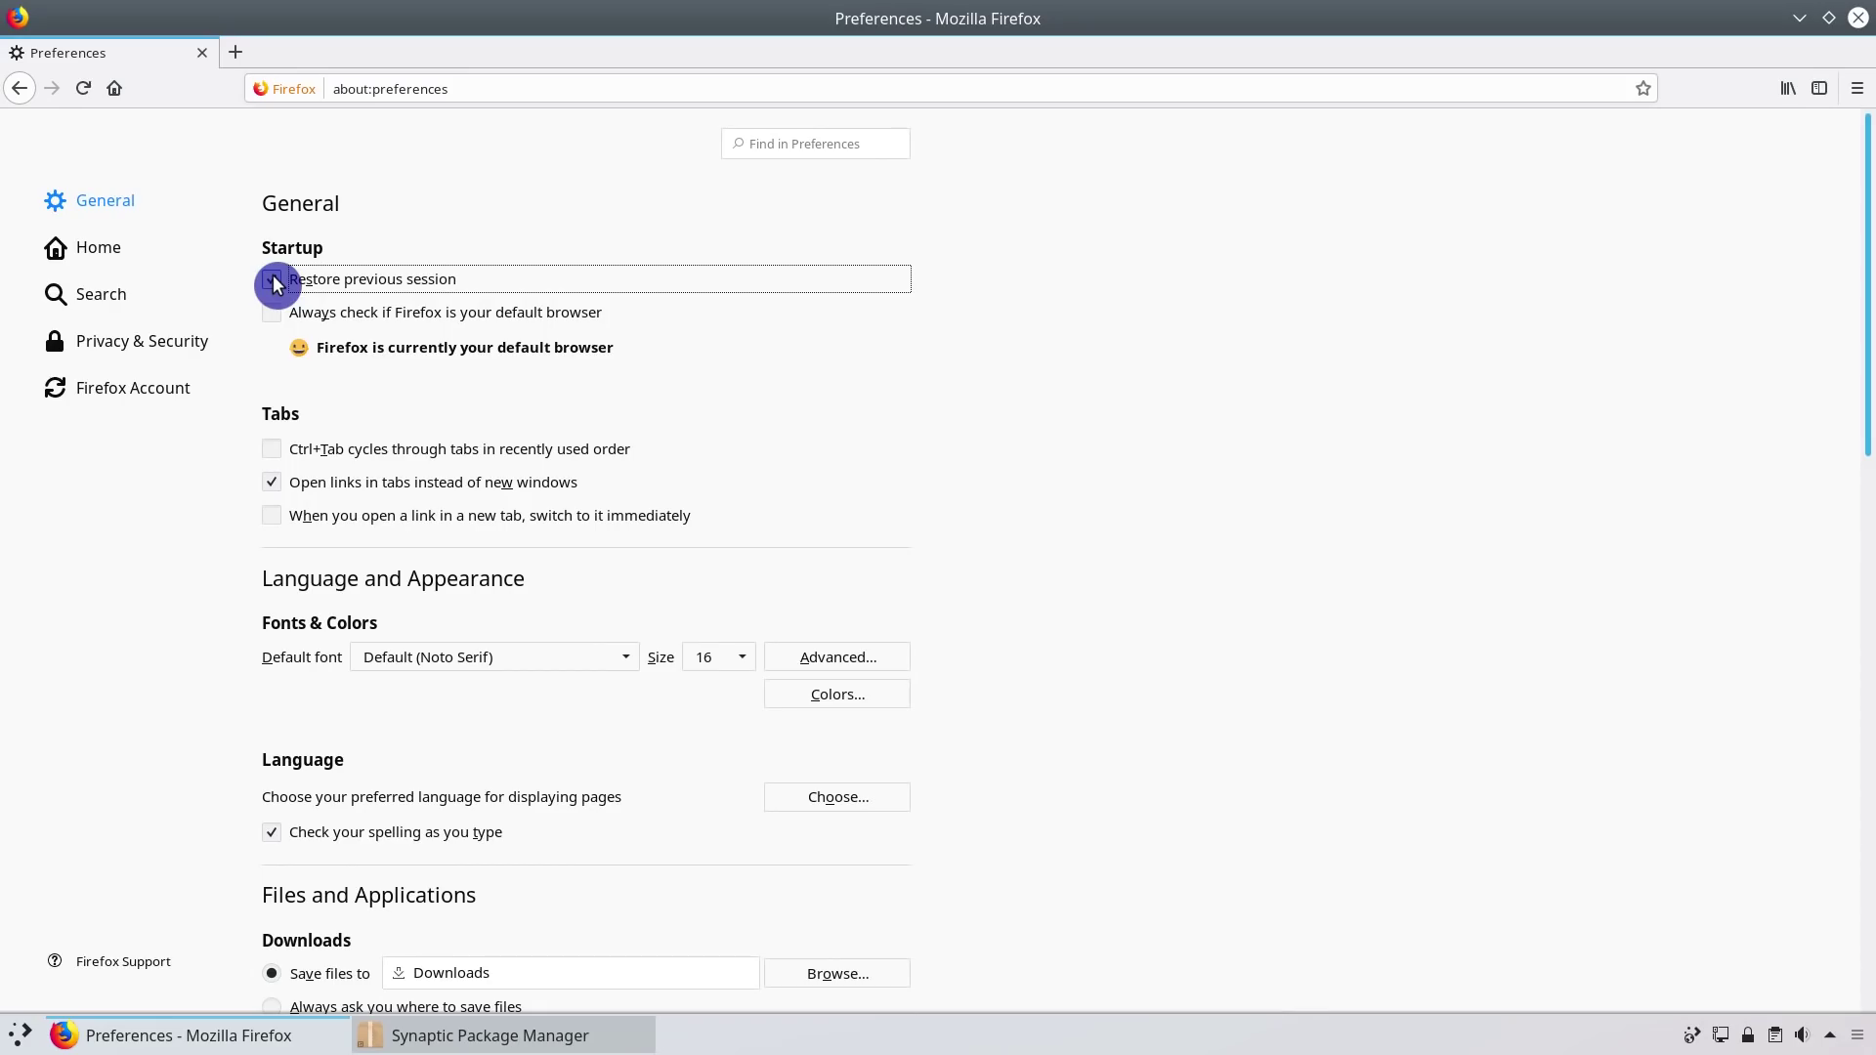
pyautogui.scroll(-6, 569, 444)
pyautogui.scroll(-7, 569, 444)
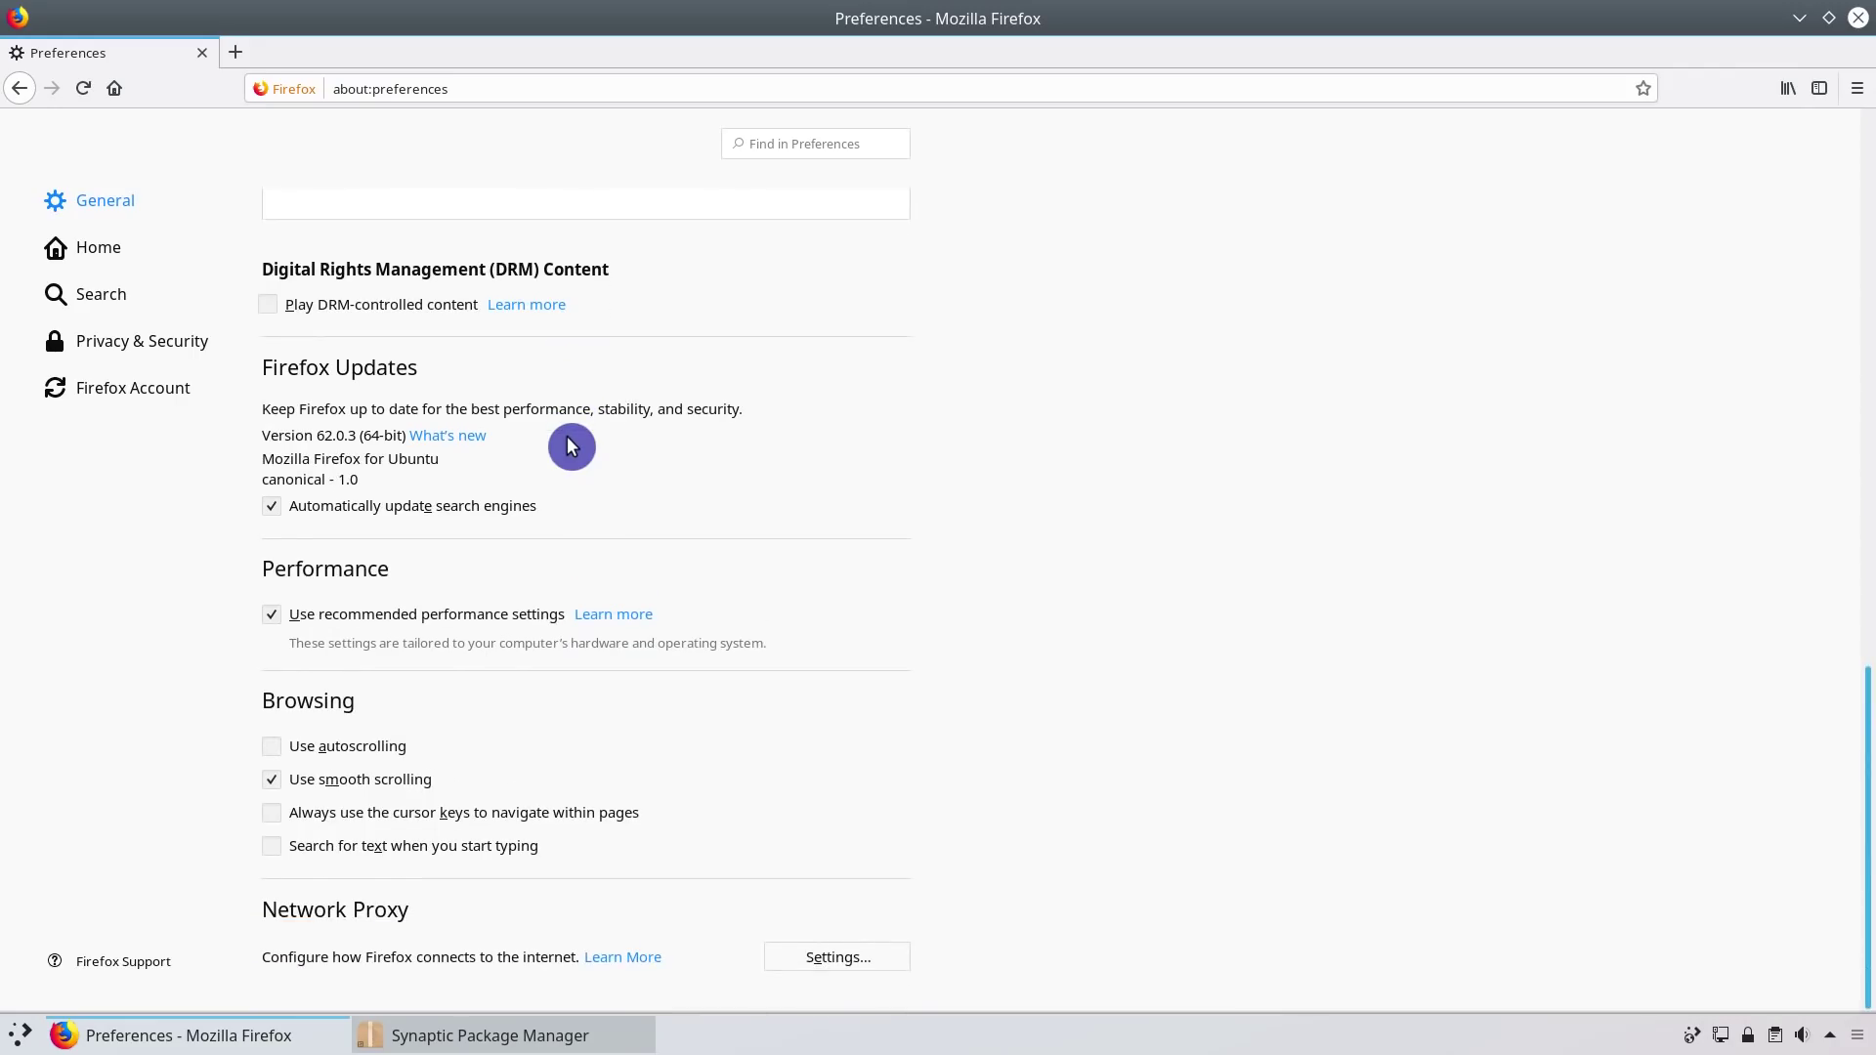
# - Enable playing DRM-controlled content in the General preferences
pyautogui.click(272, 306)
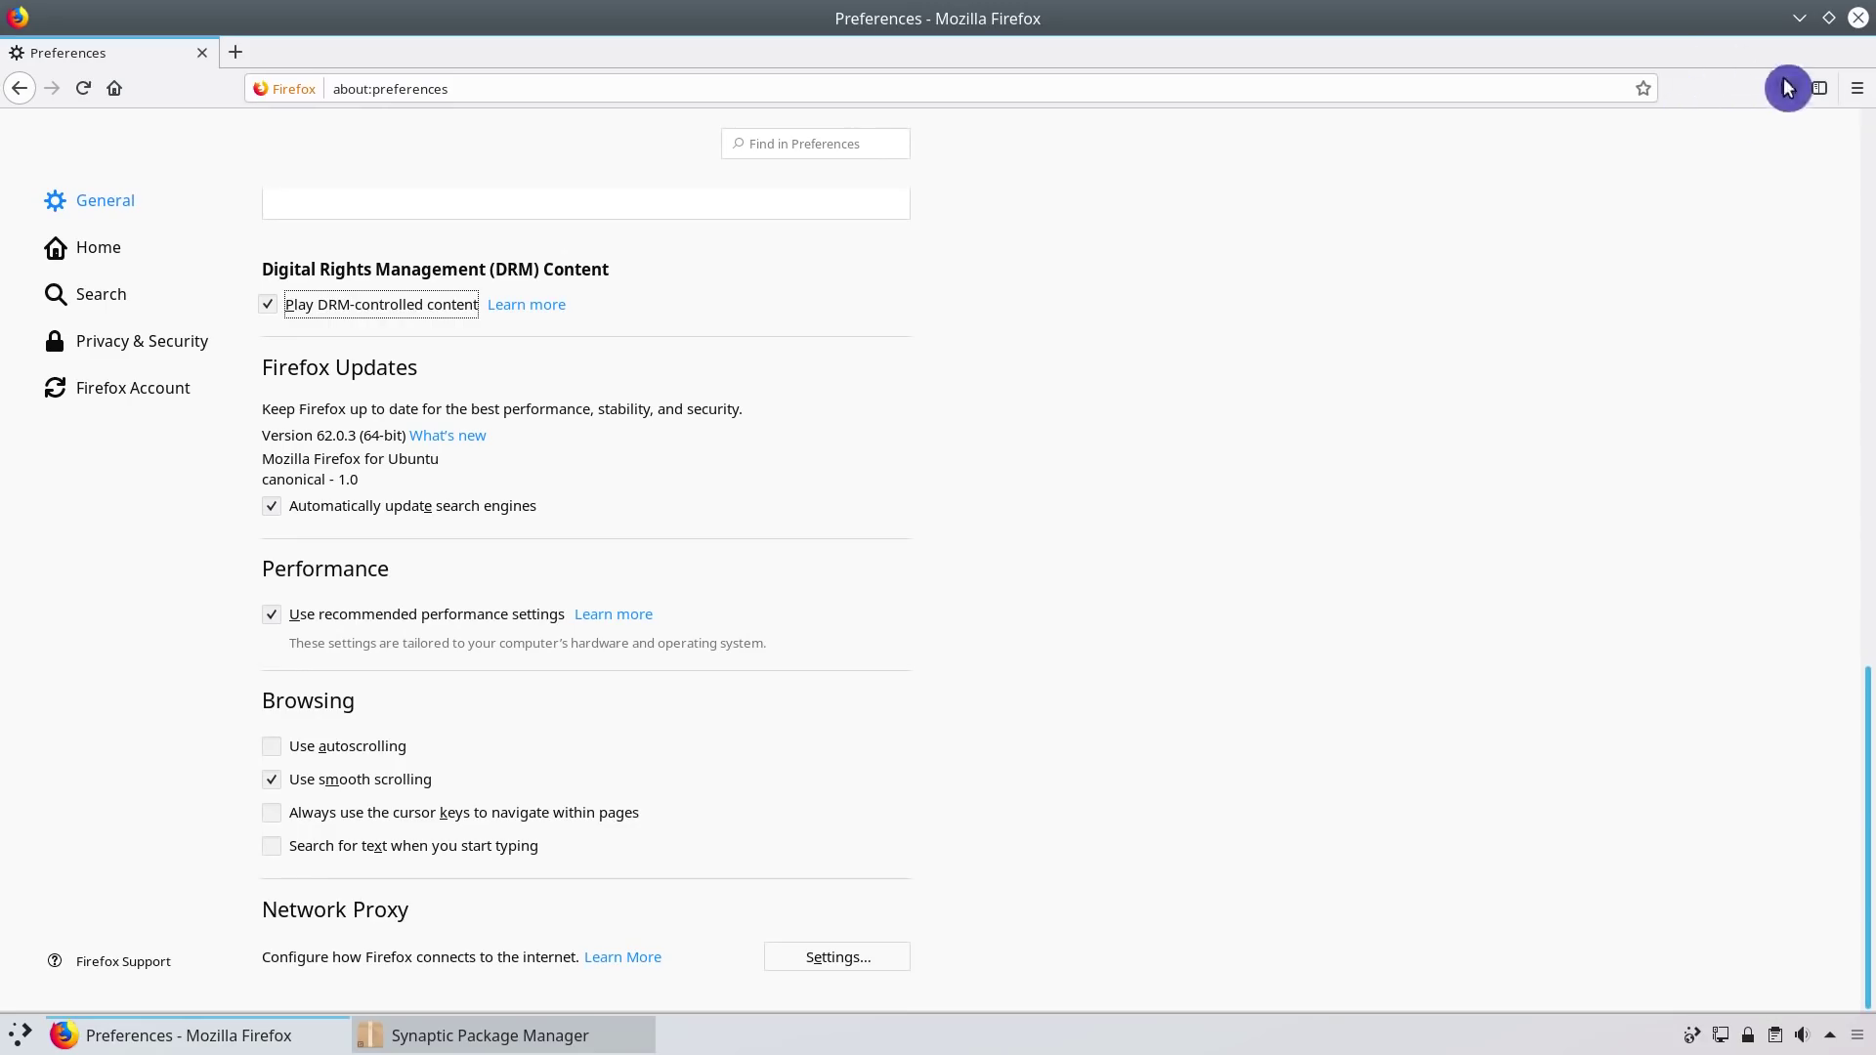
# - Customize the Firefox toolbar by adding a separate search bar and removing the flexible spaces, and try the search and address fields
pyautogui.rightClick(1674, 92)
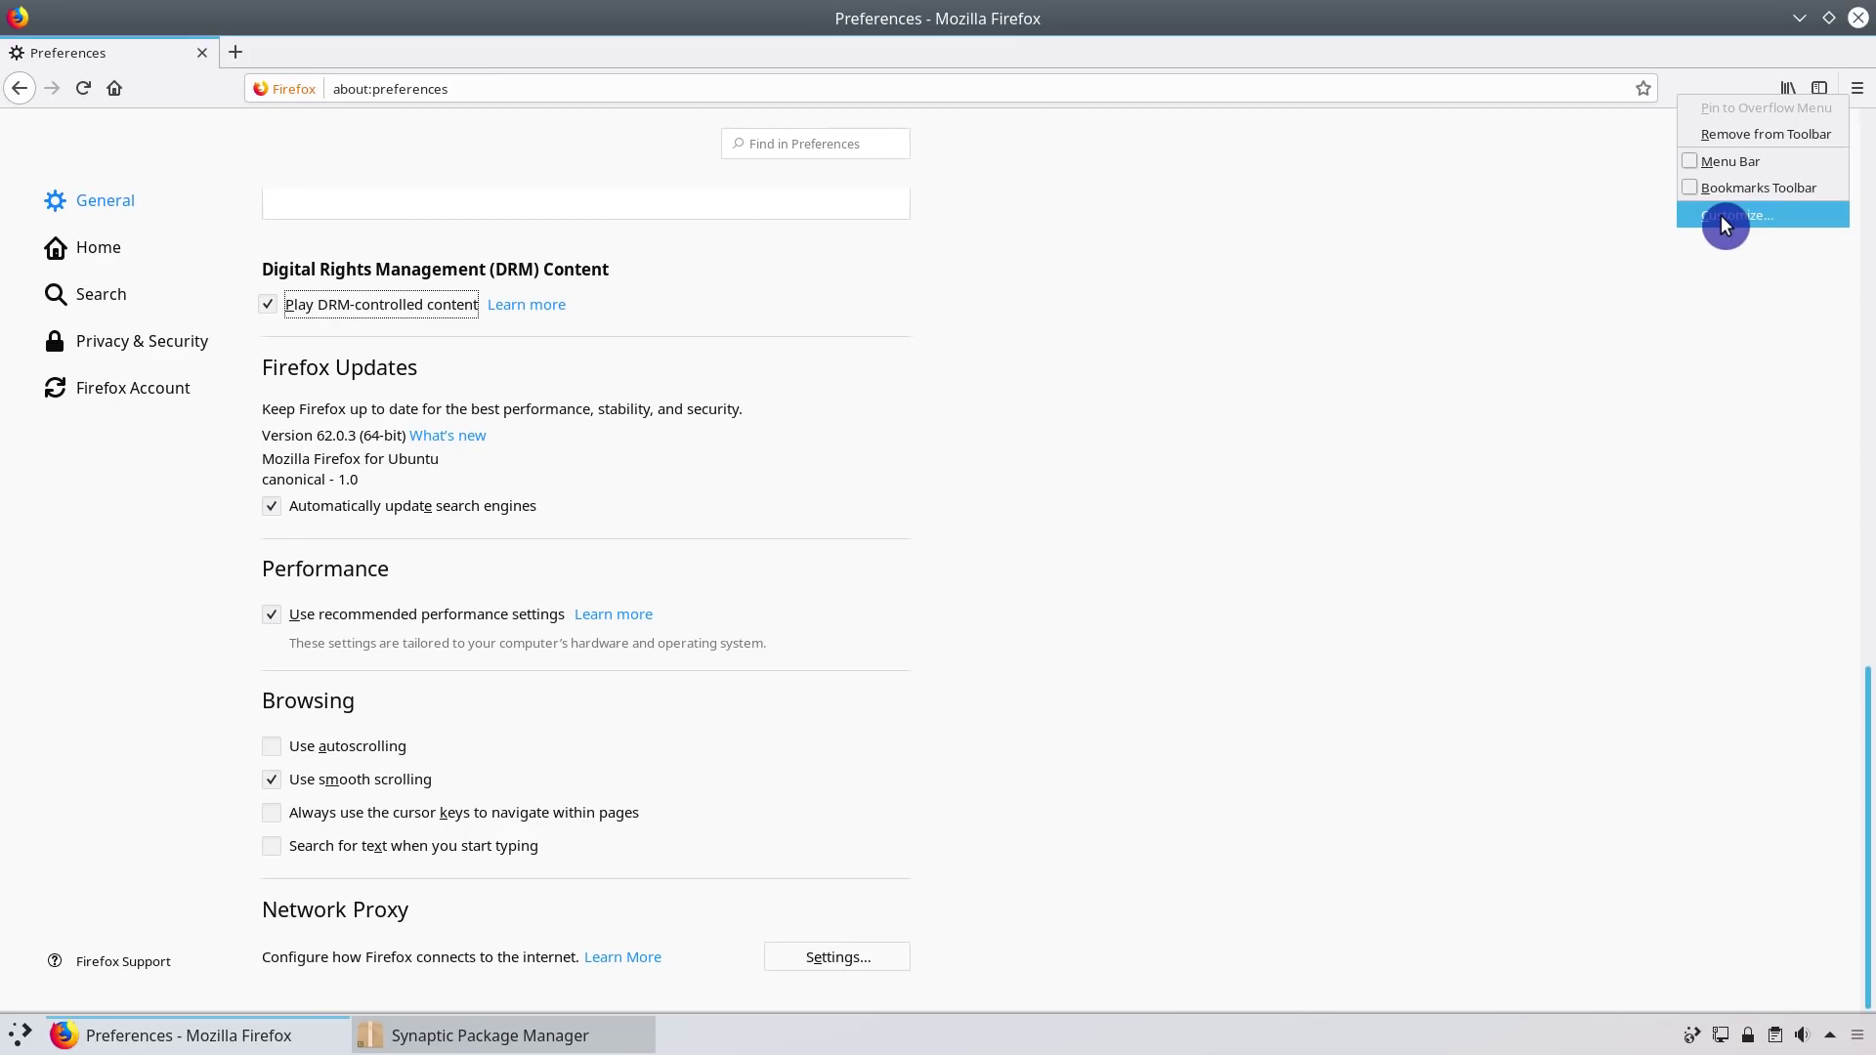
pyautogui.click(1792, 219)
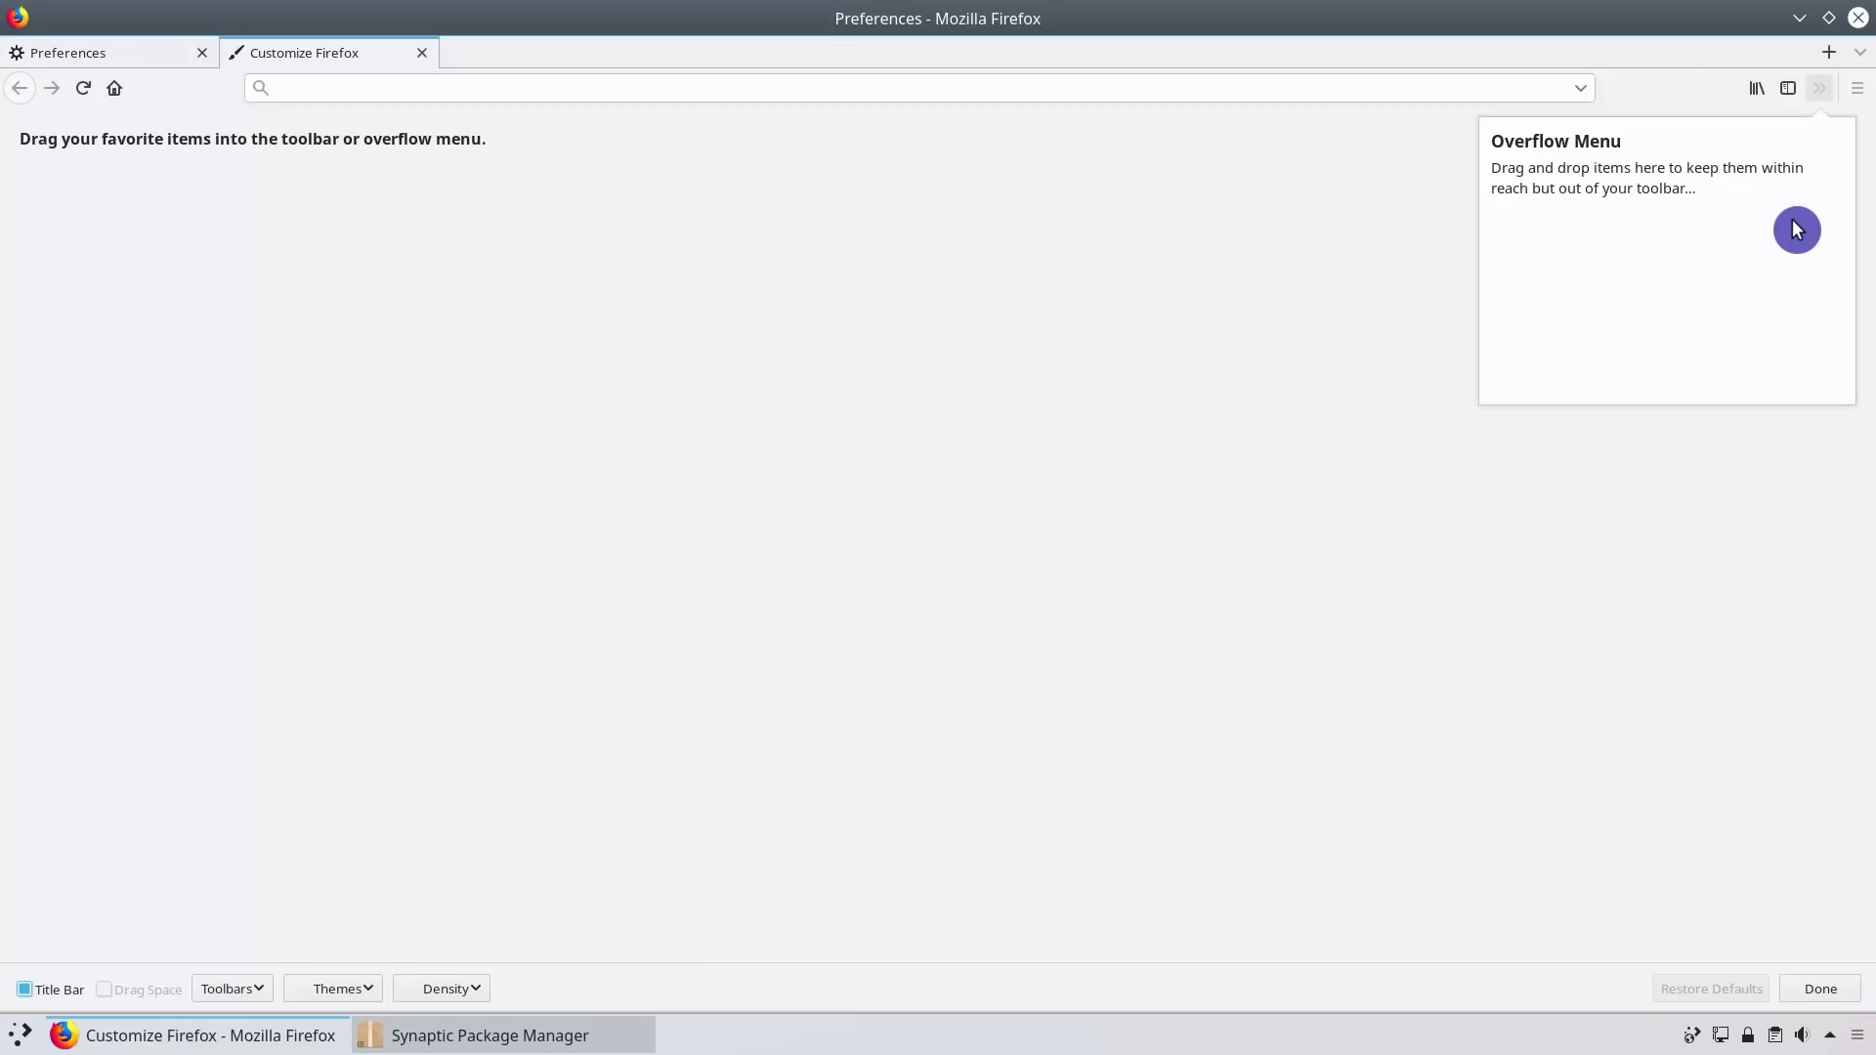
pyautogui.moveTo(892, 288); pyautogui.dragTo(1651, 90)
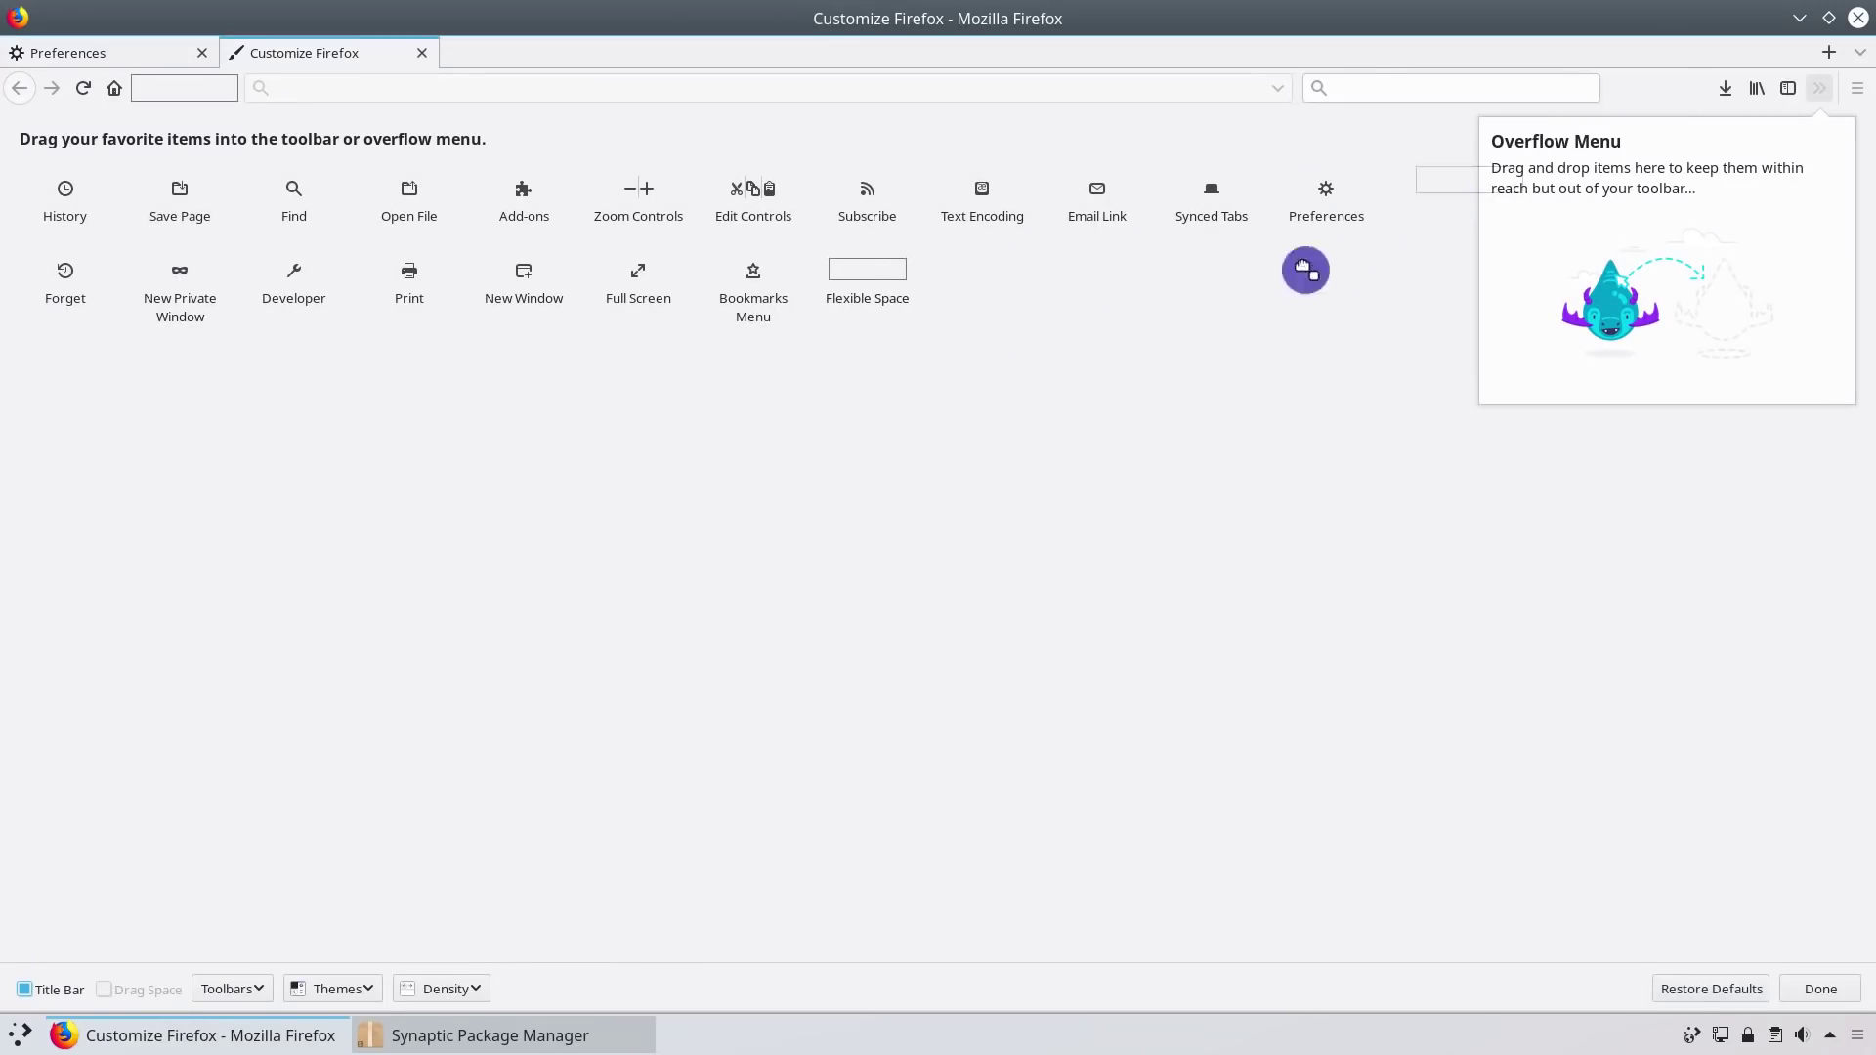
pyautogui.moveTo(181, 76); pyautogui.dragTo(736, 548)
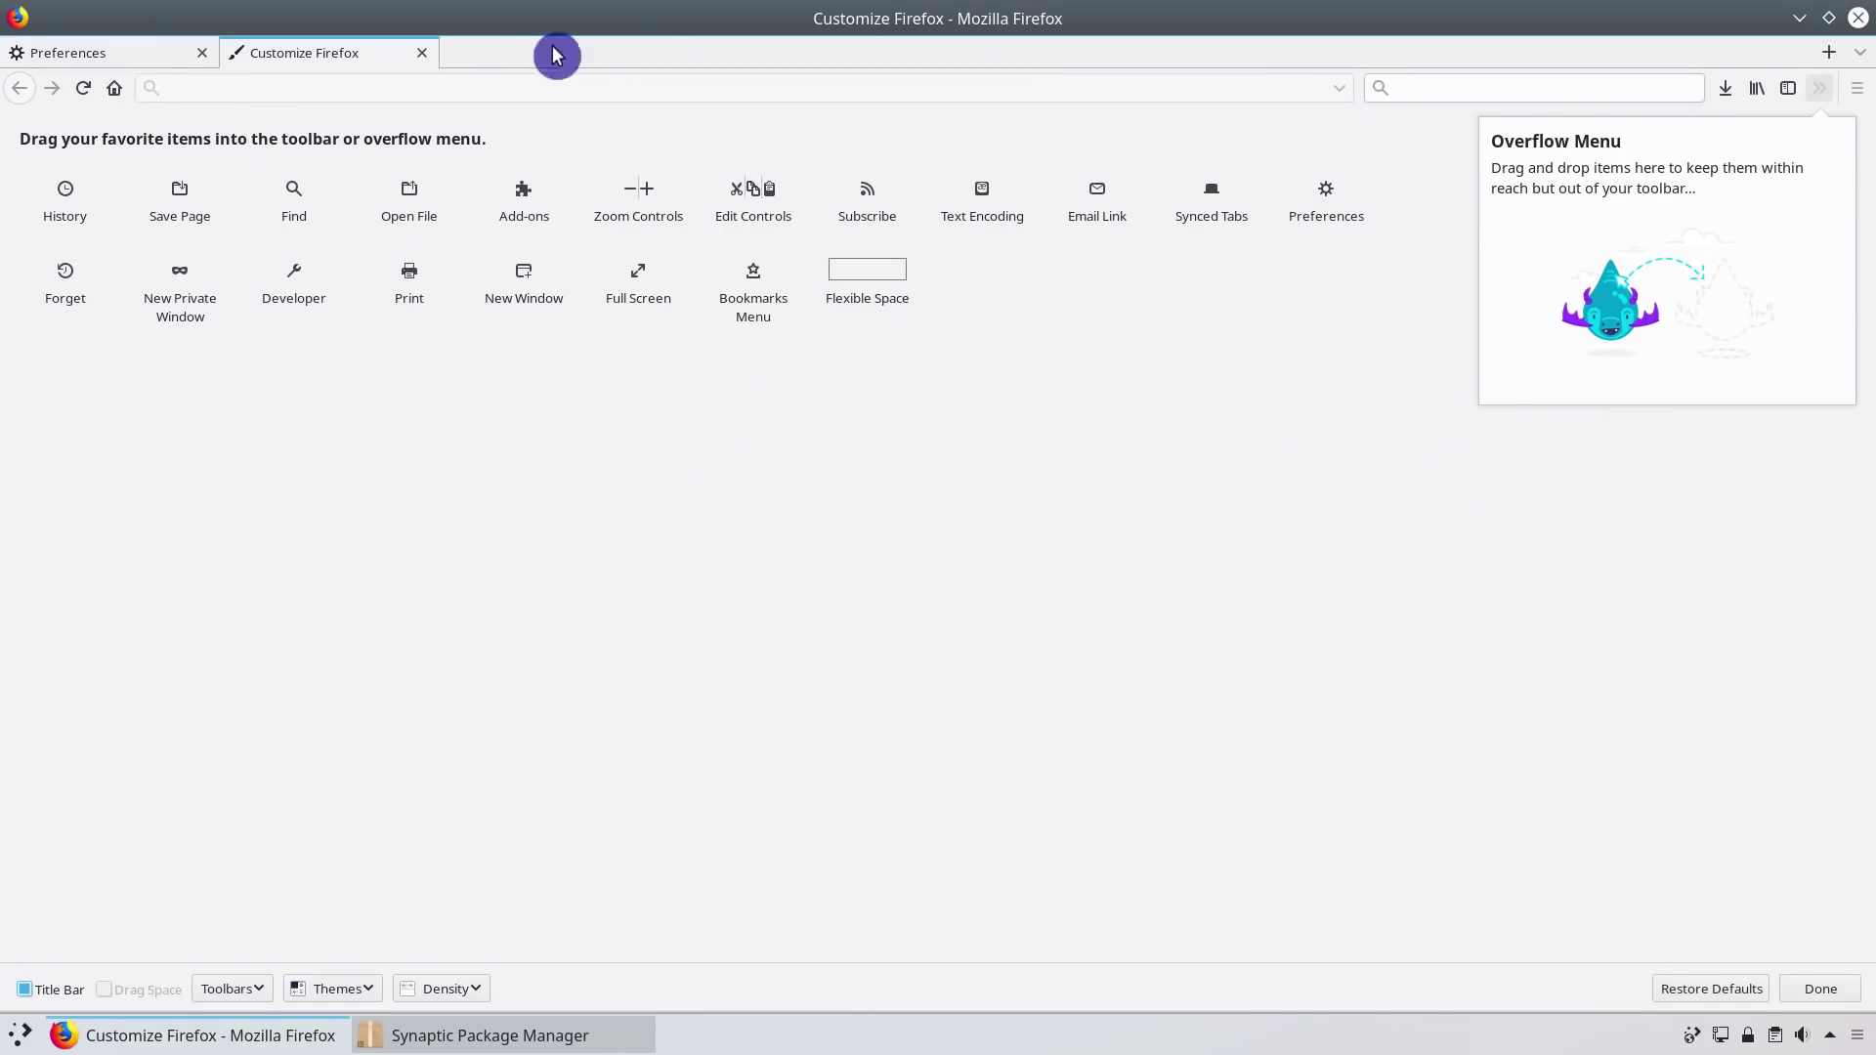
pyautogui.click(422, 54)
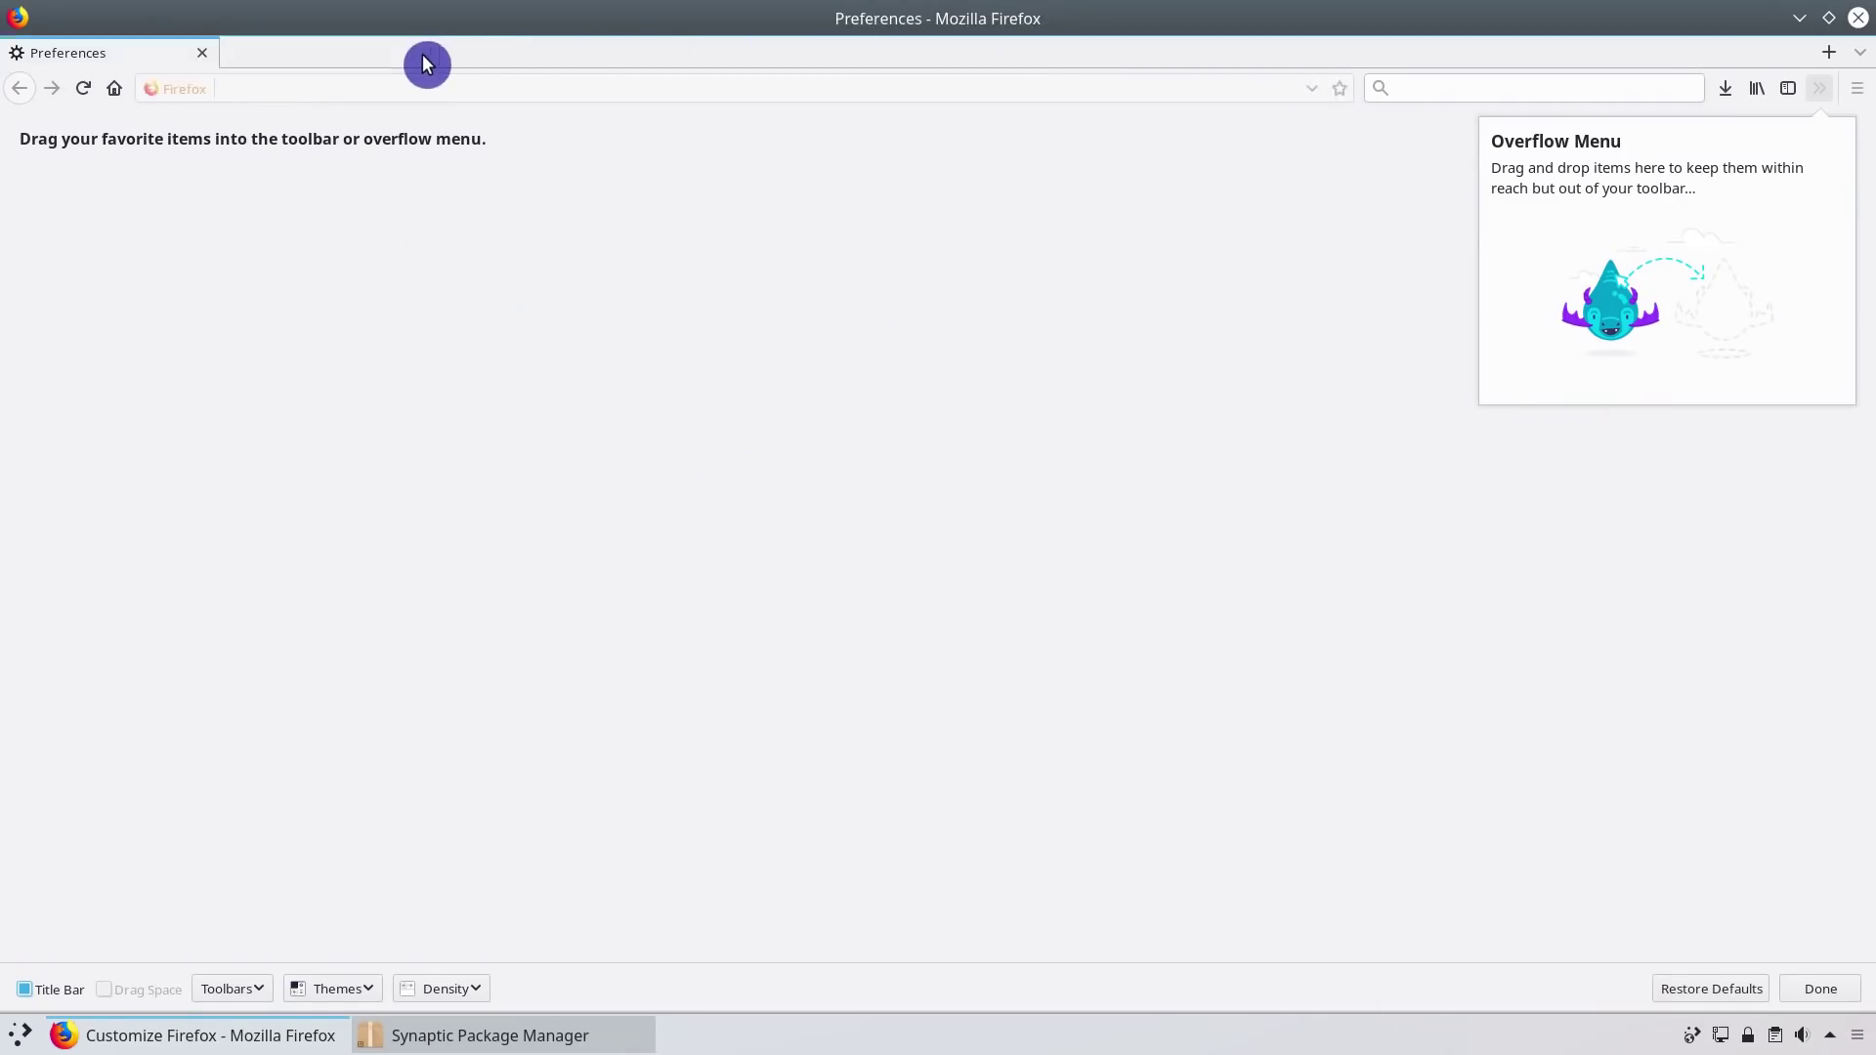
pyautogui.click(1485, 86)
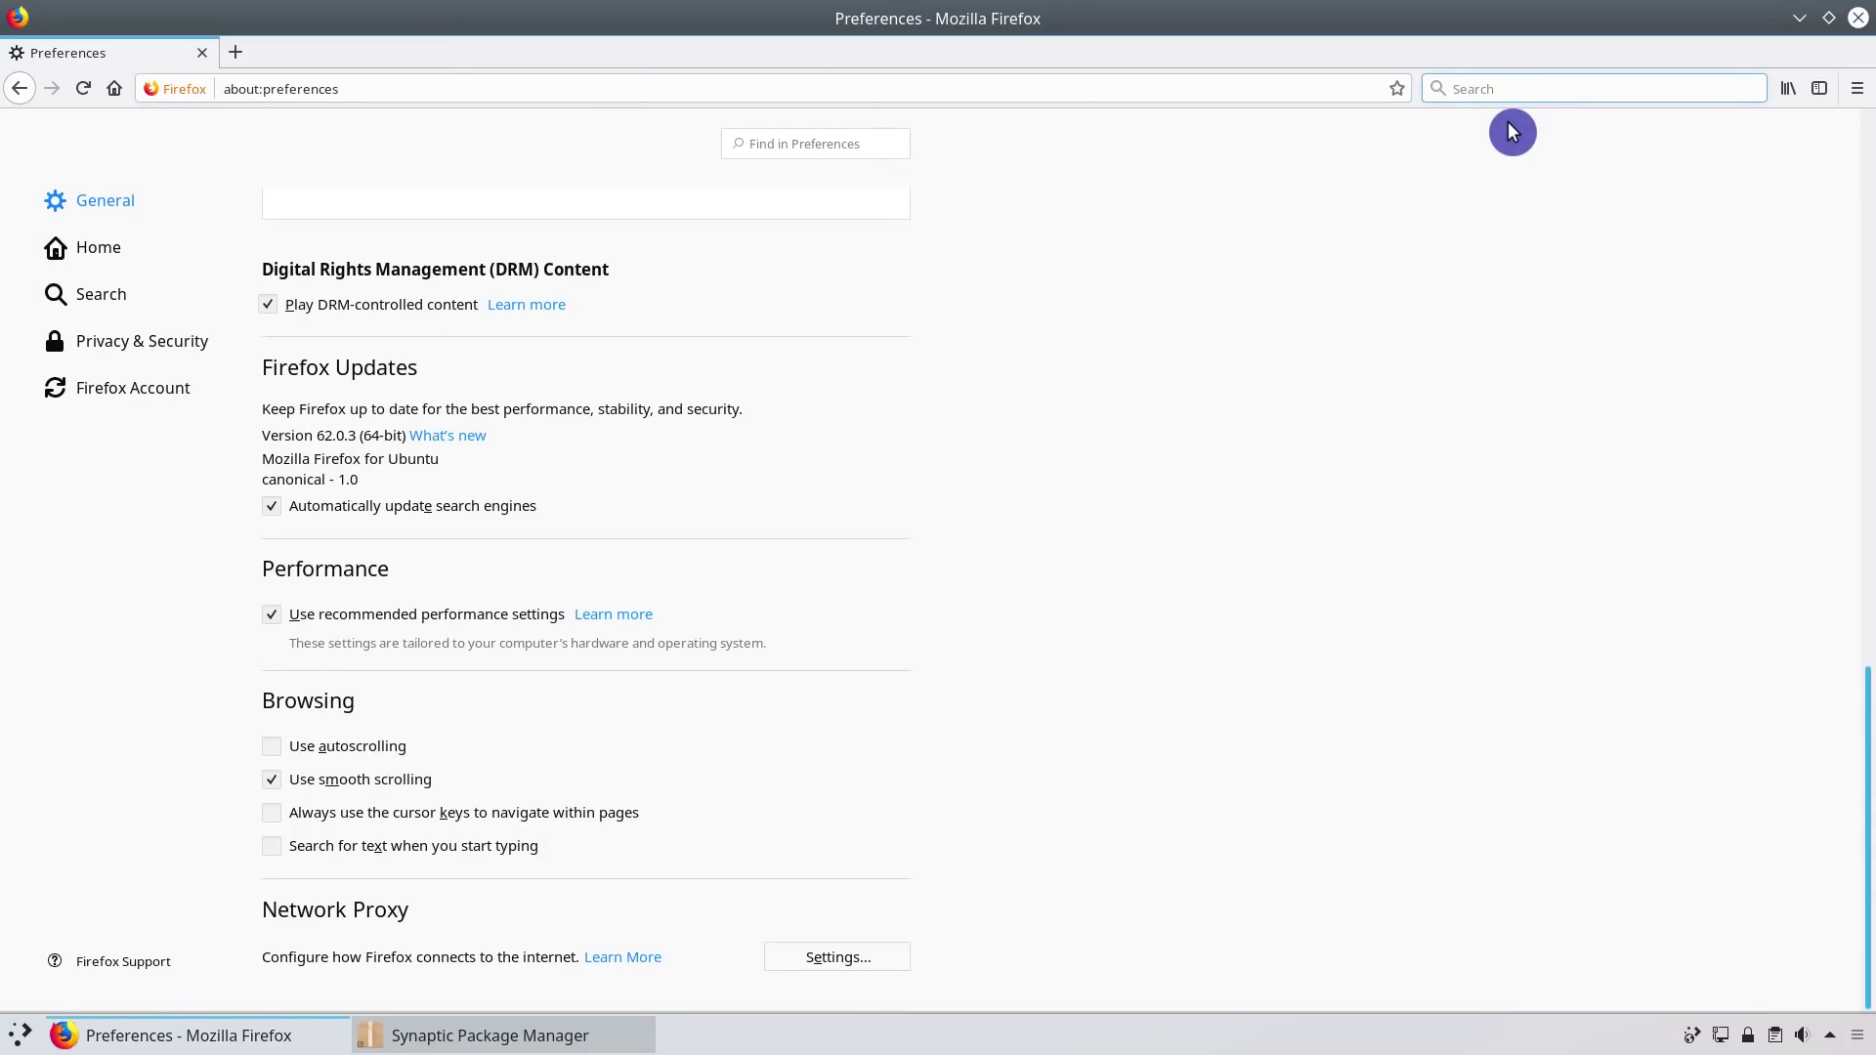
pyautogui.click(1264, 88)
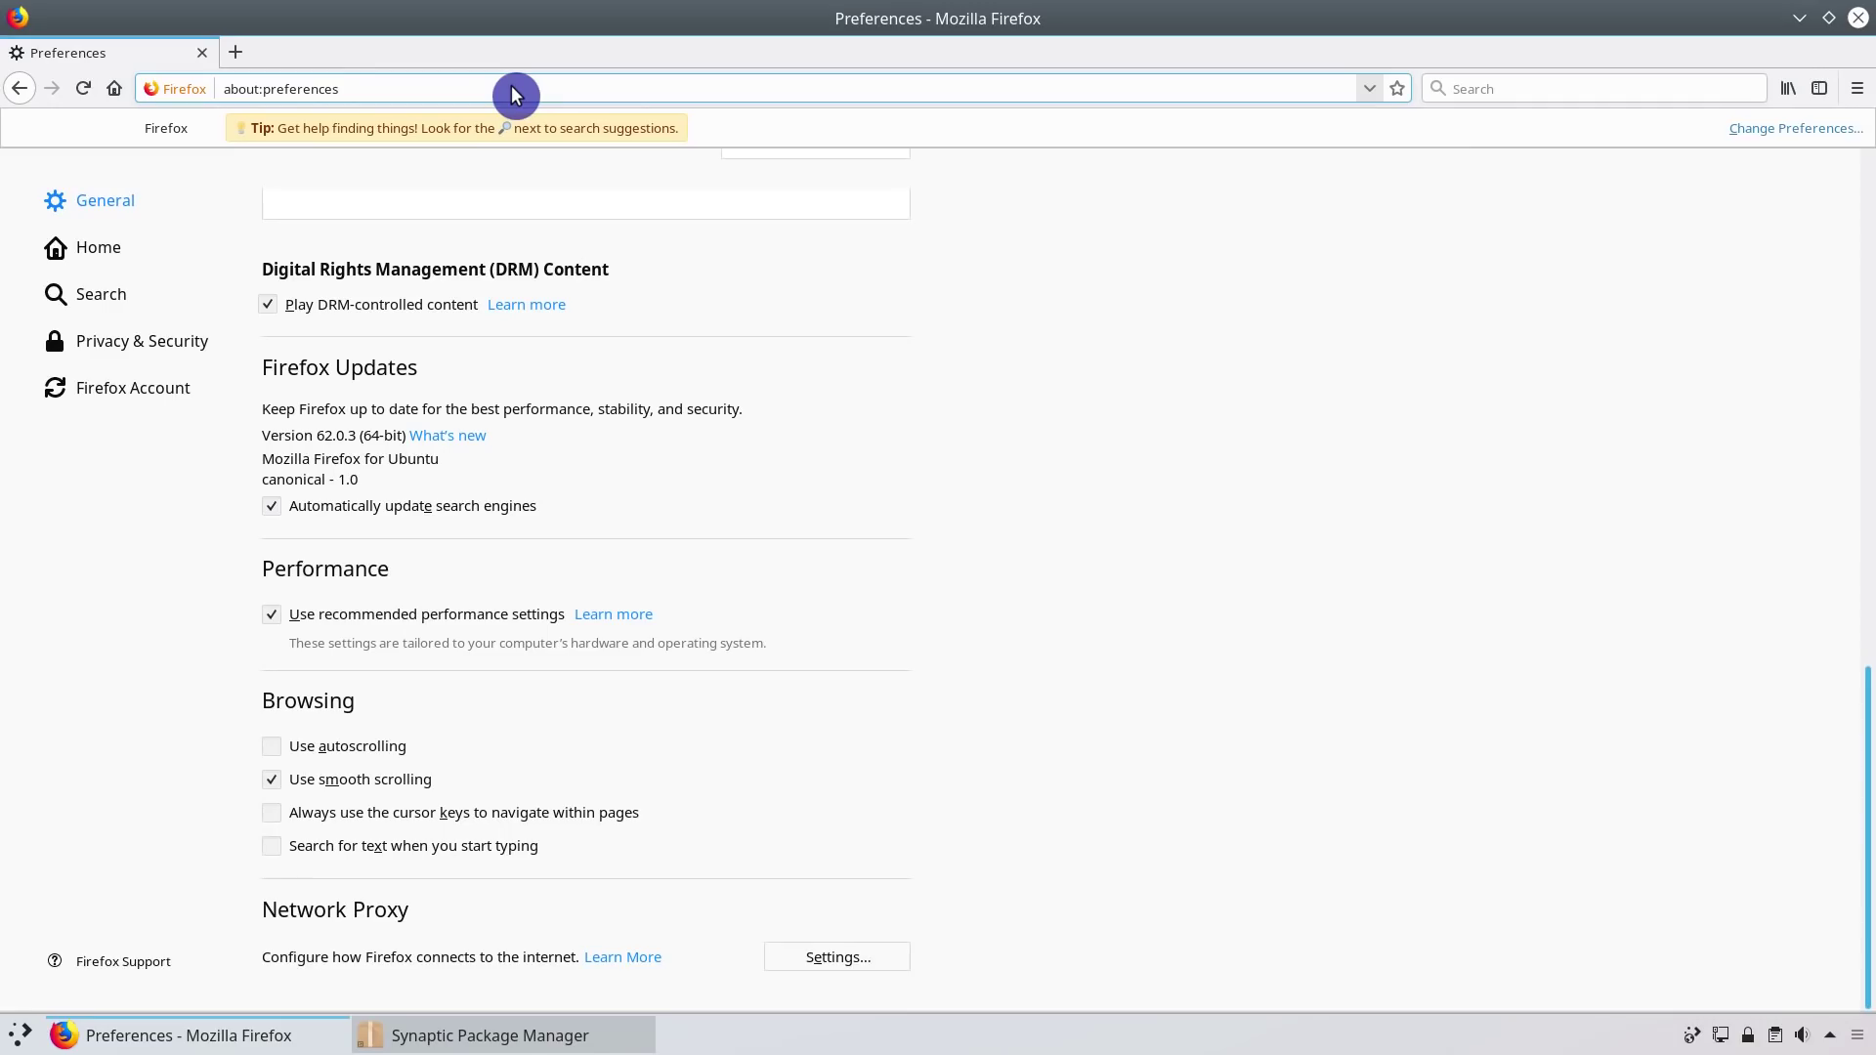
pyautogui.click(1523, 89)
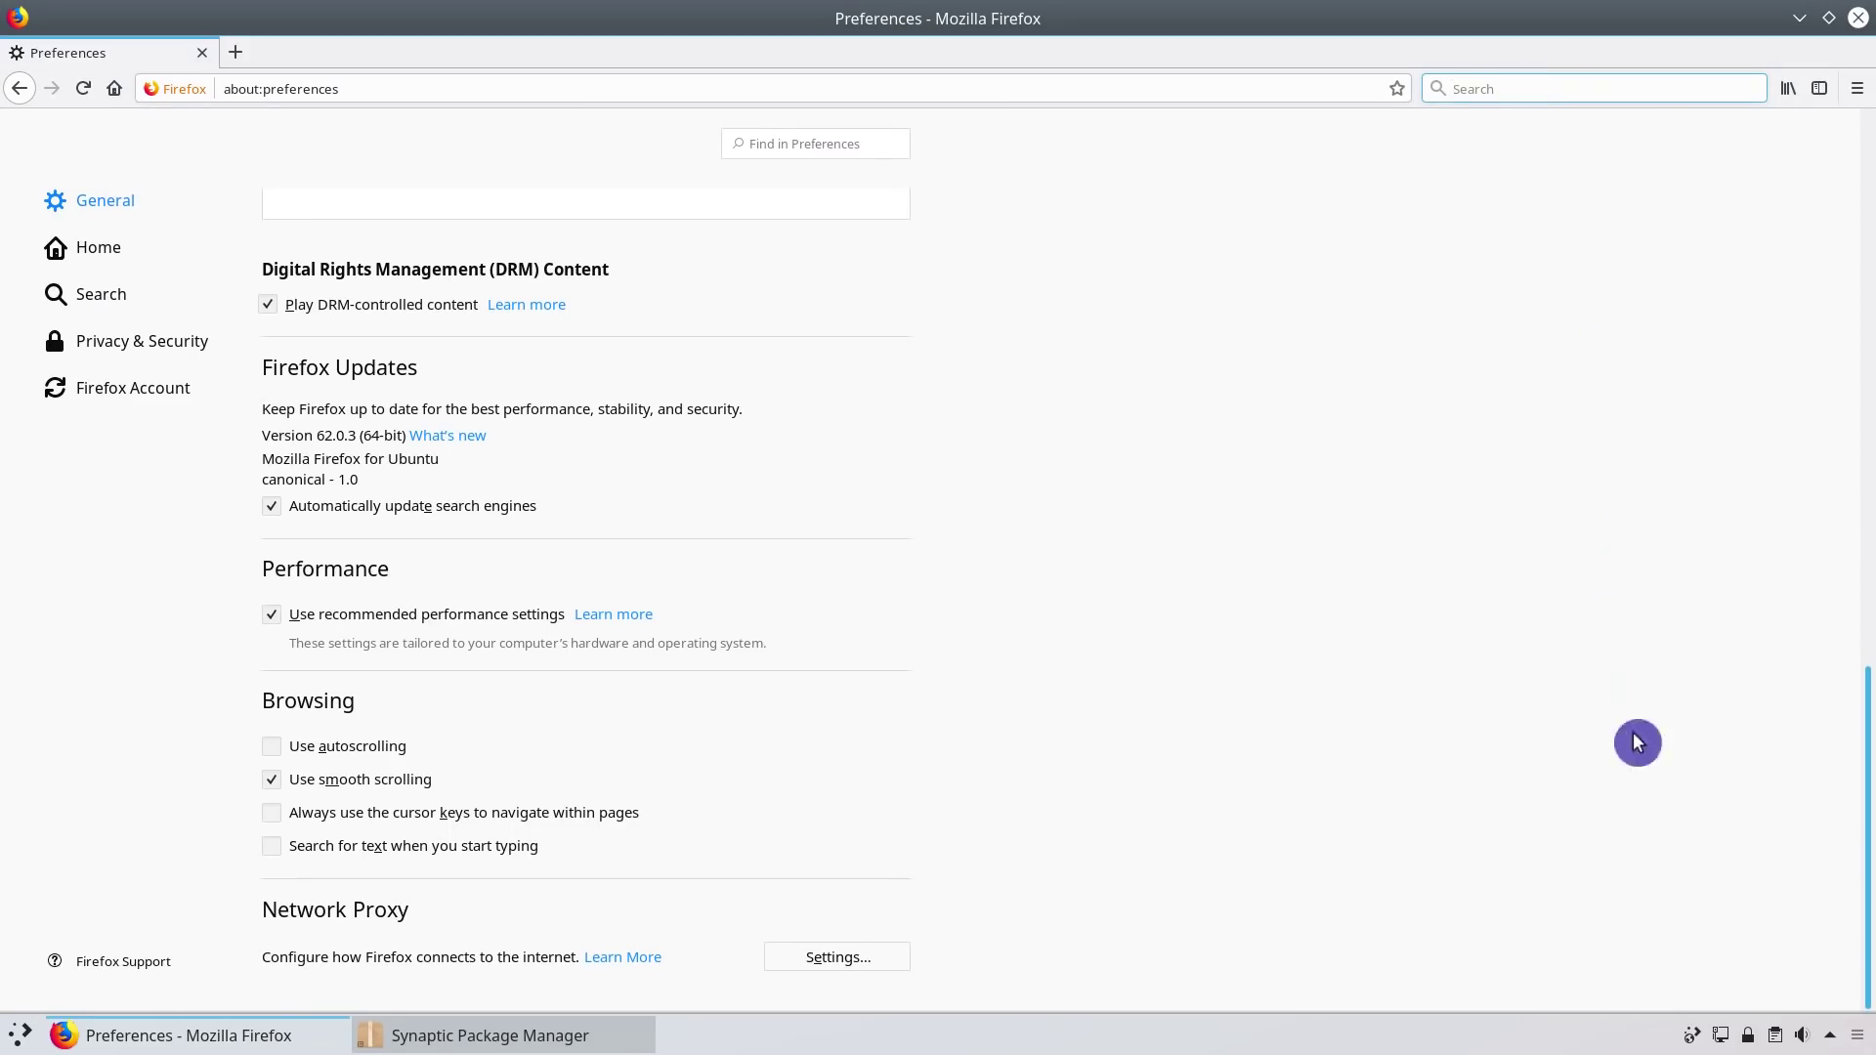
# - Open the Plasma Integration add-on page, add the extension to Firefox and acknowledge its installation
pyautogui.click(1693, 1043)
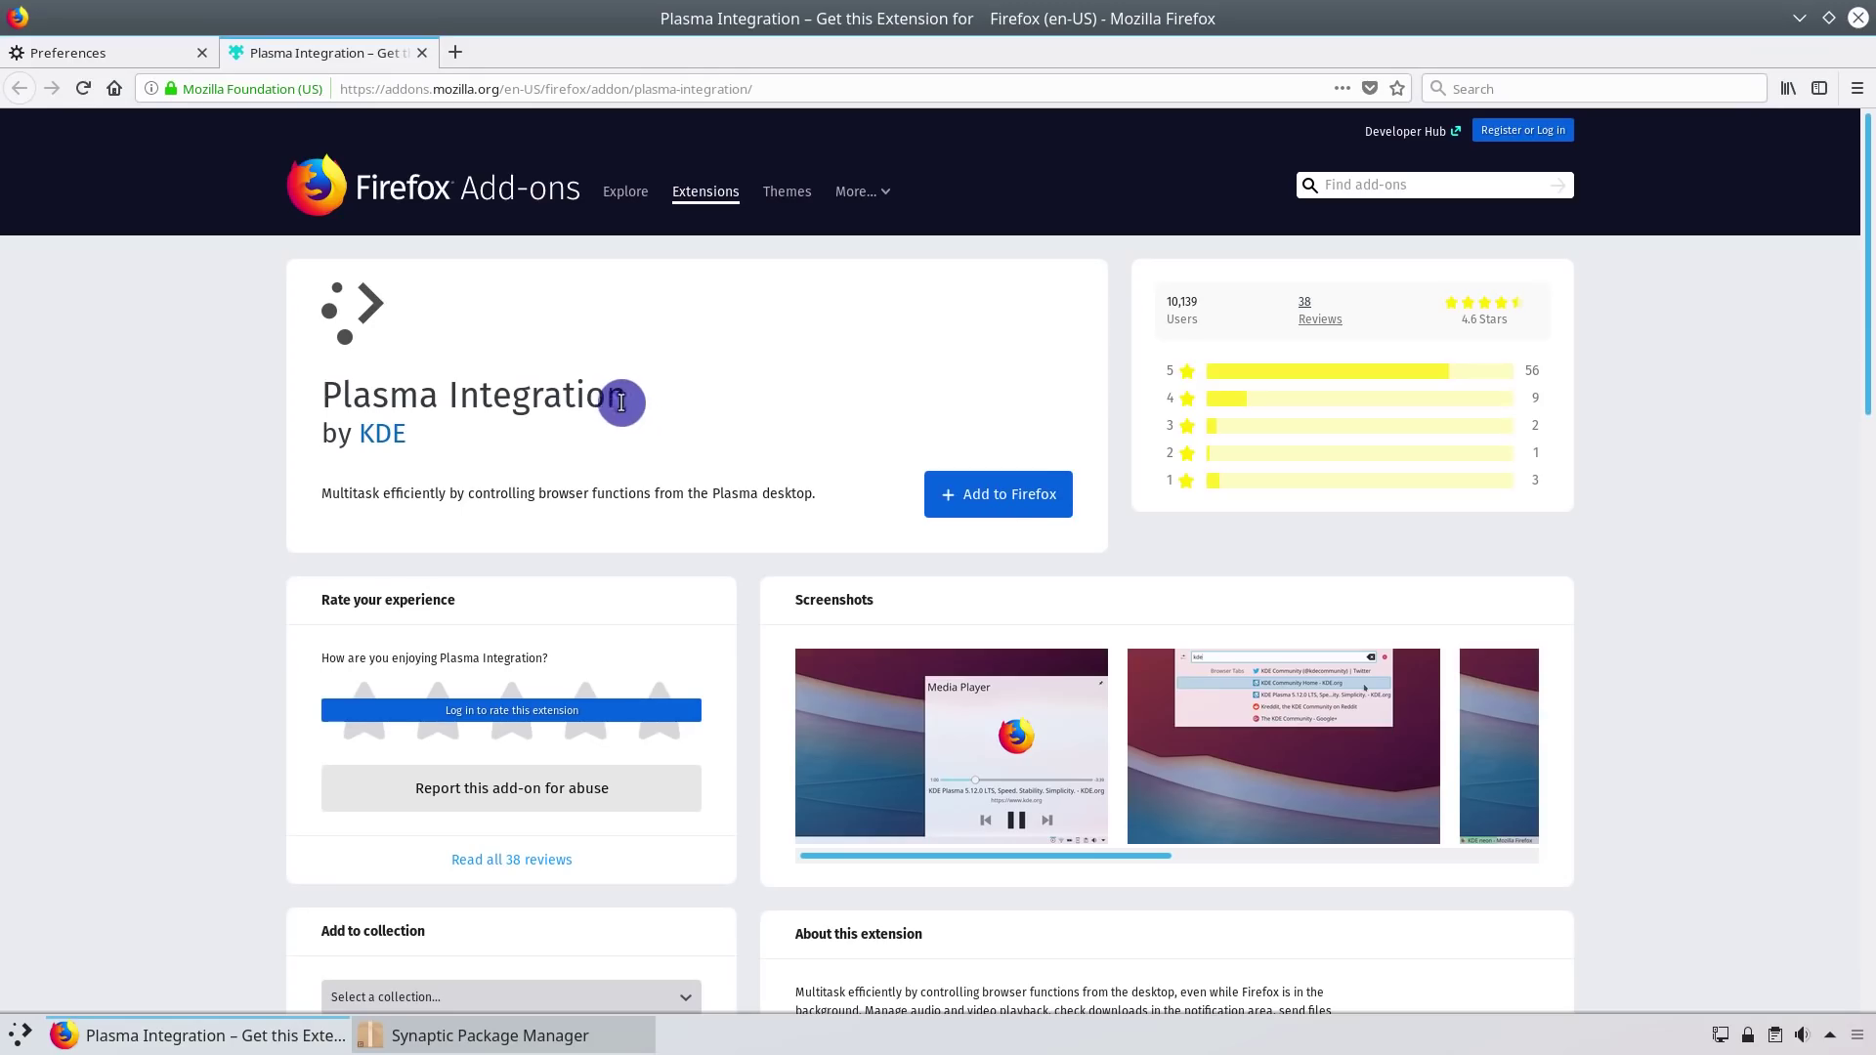
pyautogui.click(1000, 497)
pyautogui.click(483, 337)
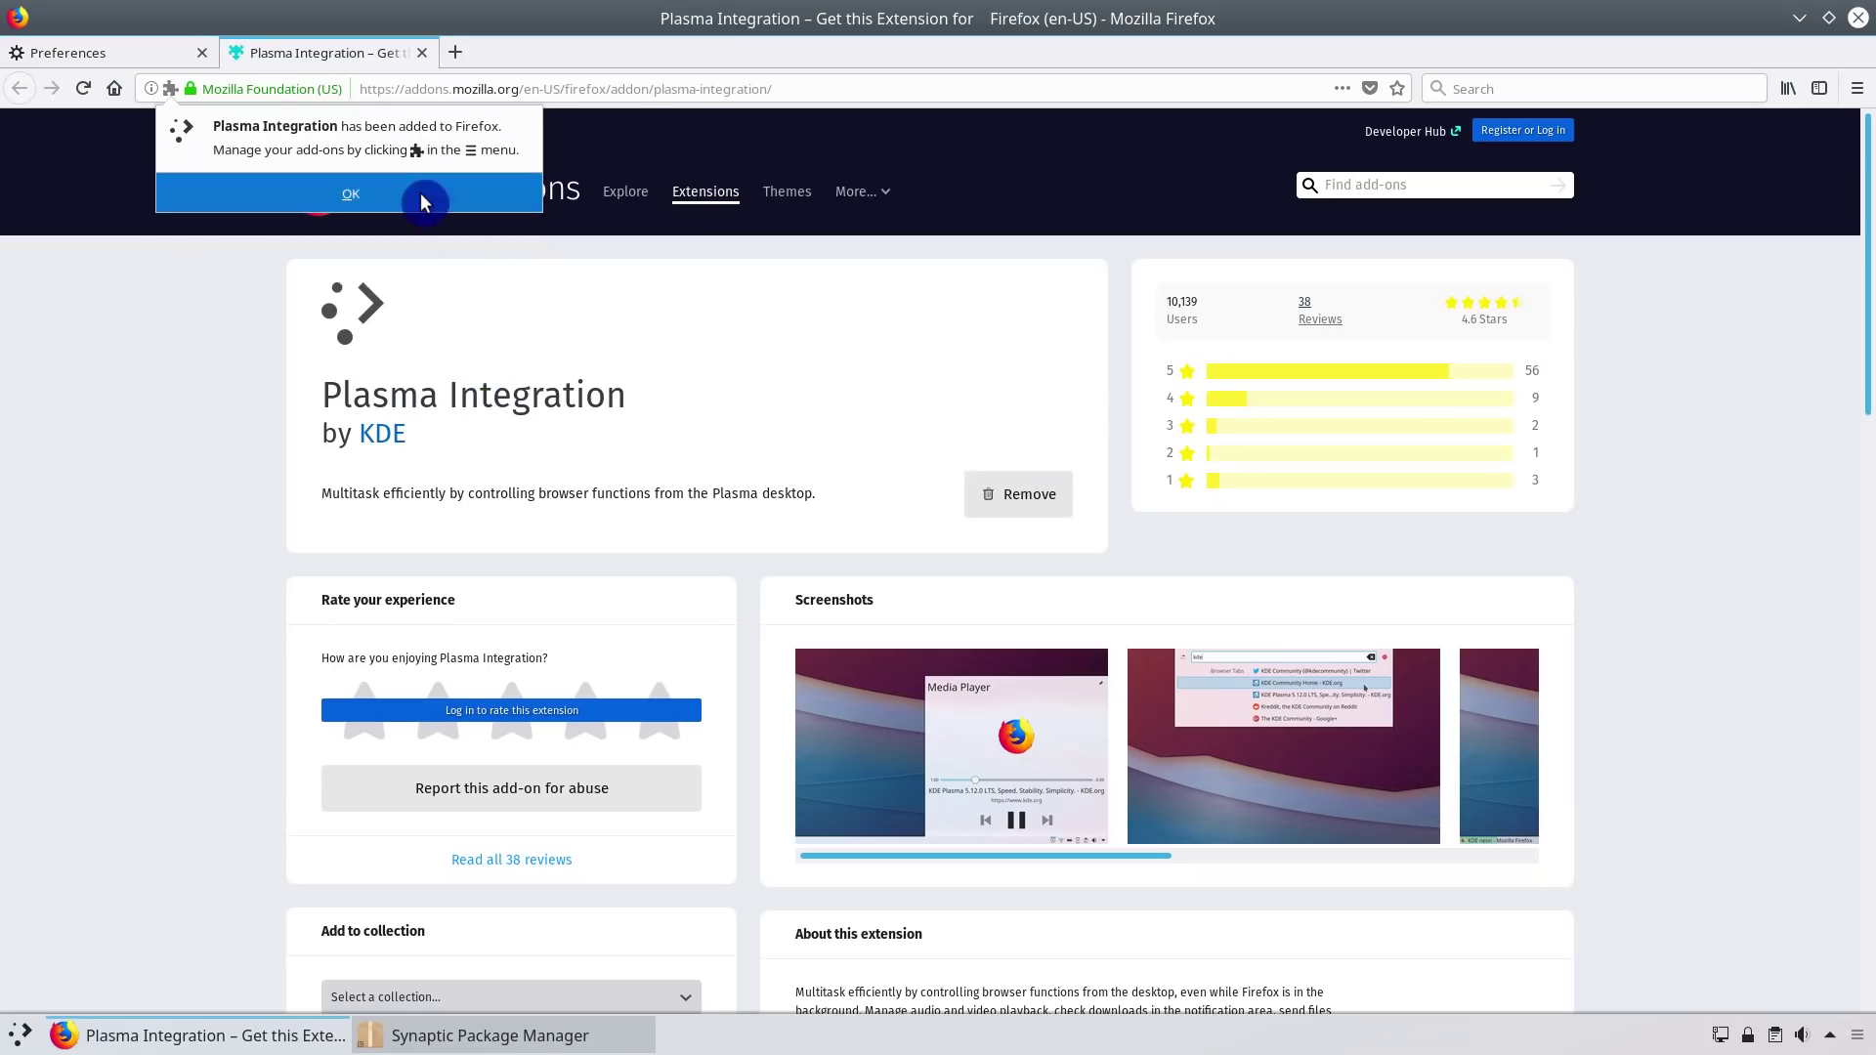
pyautogui.click(423, 202)
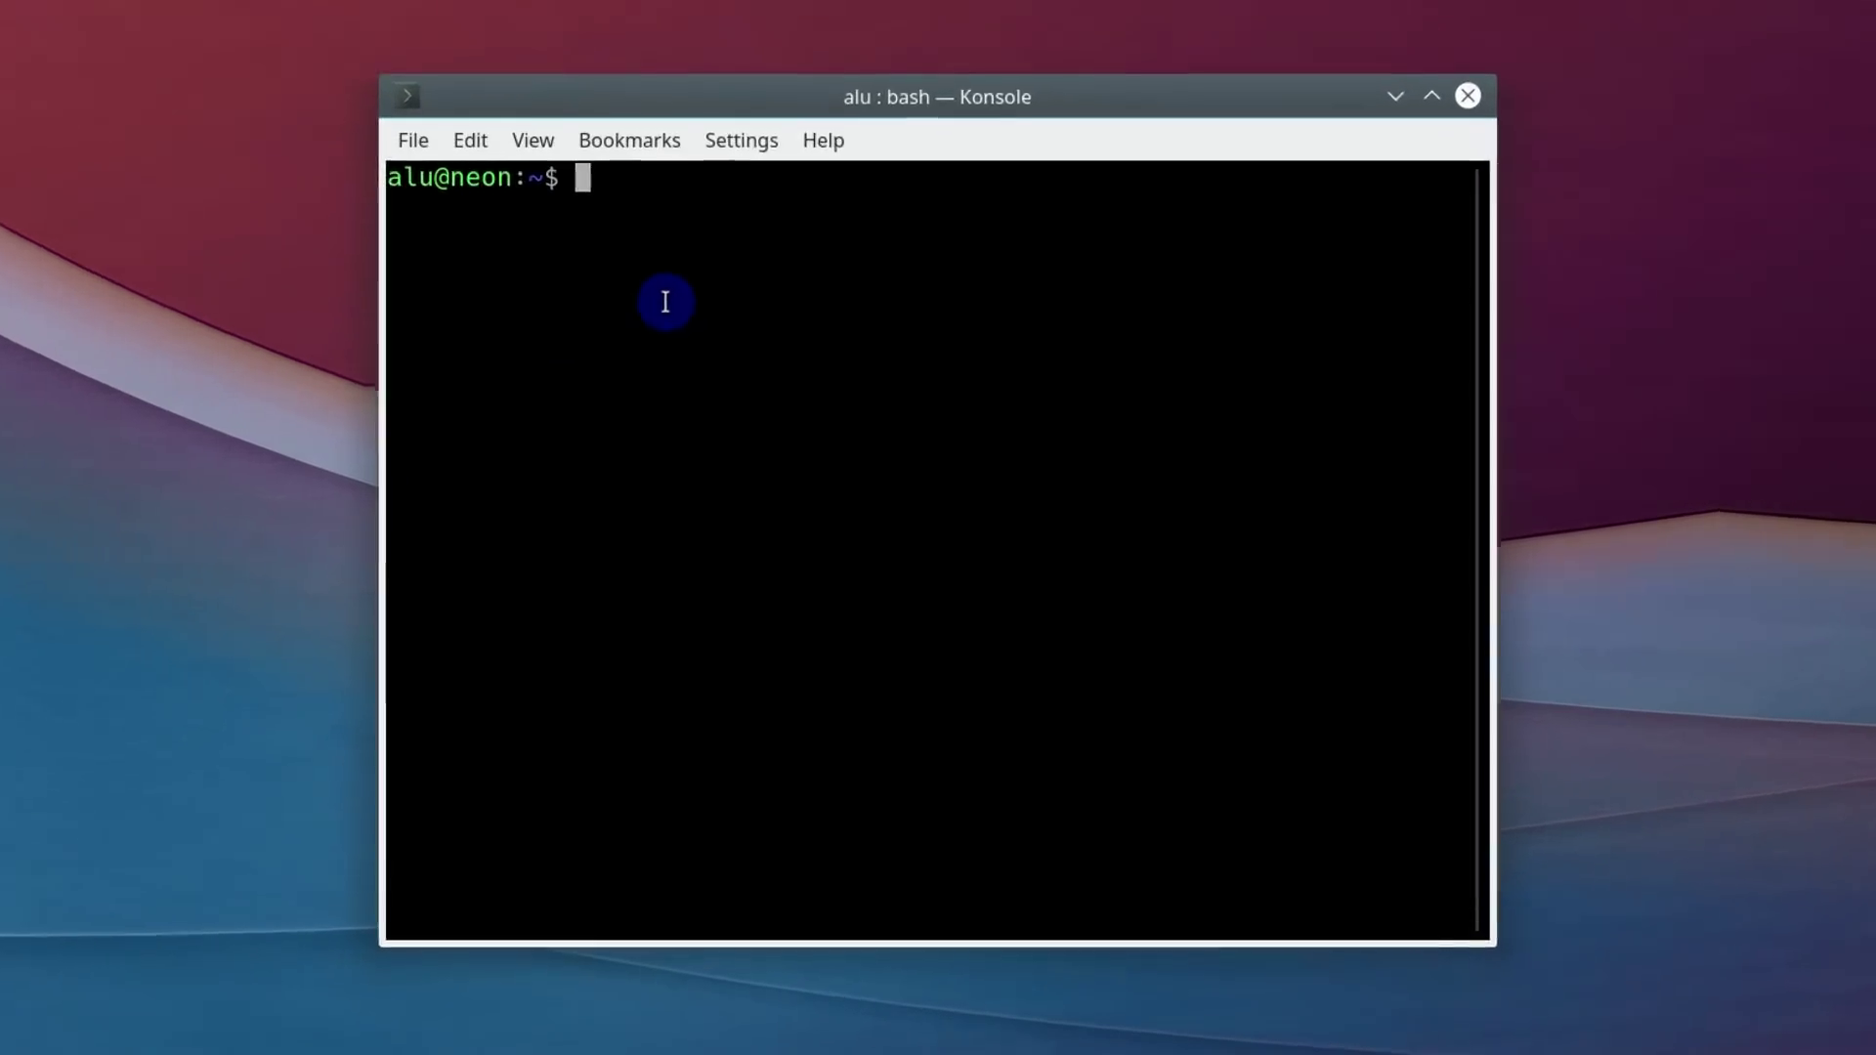
# - Install gimp digikam kcolorchooser ktorrent thunderbird yakuake speedcrunch kfind redshift plasma-applet-redshift-control cherrytree clementine with sudo apt, authenticating with the account password, and close Konsole
pyautogui.rightClick(717, 337)
pyautogui.click(805, 377)
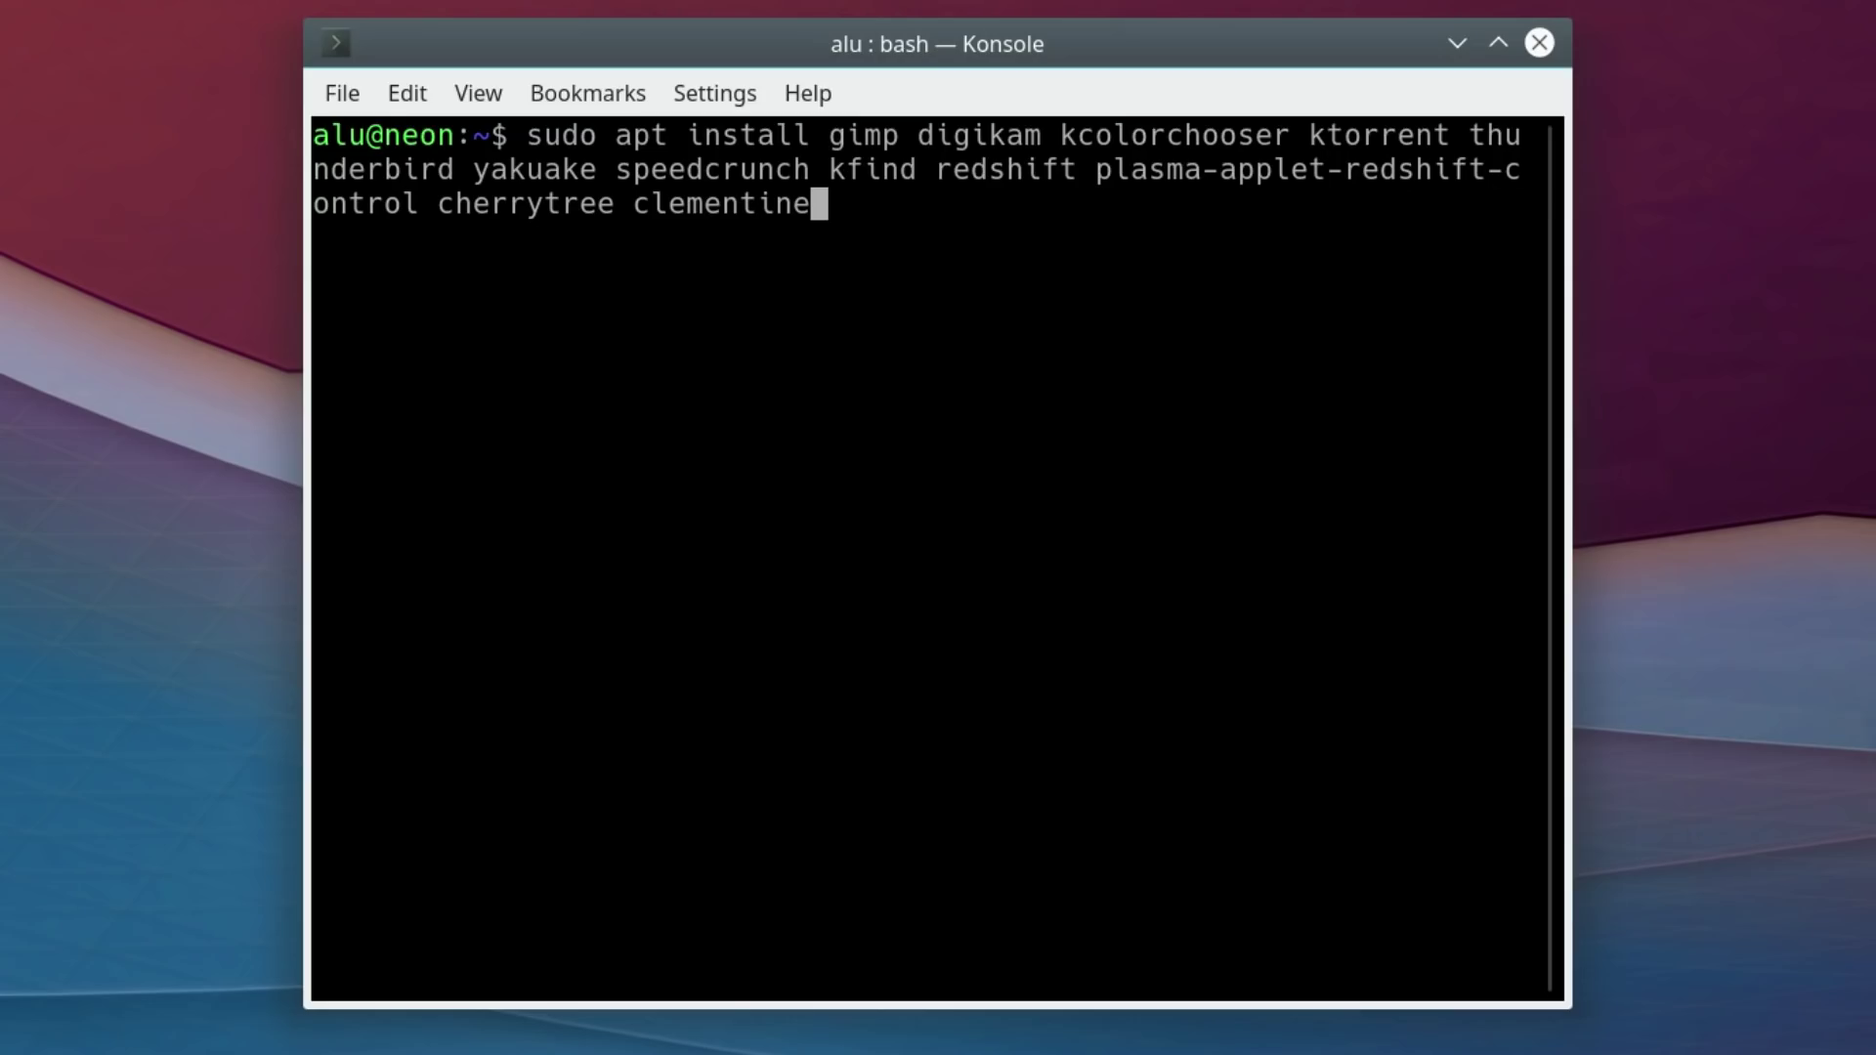
pyautogui.press('Return')
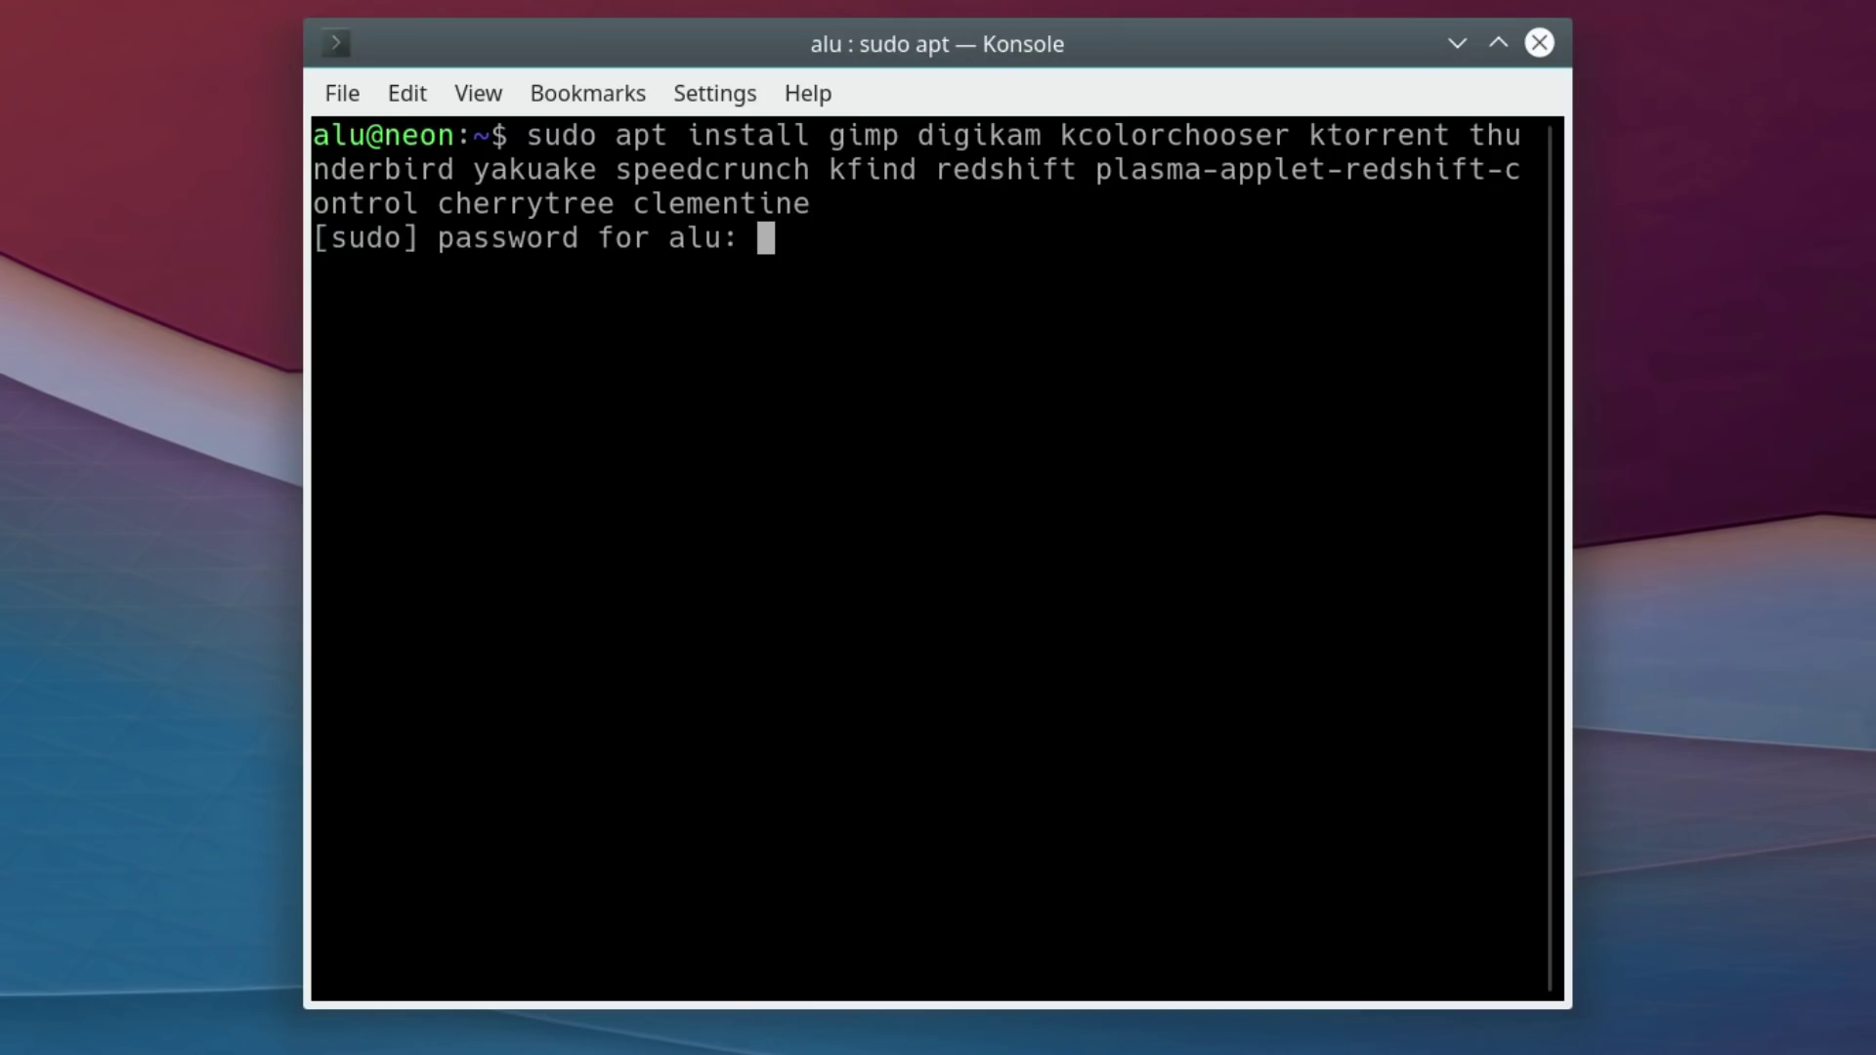
pyautogui.press('Return')
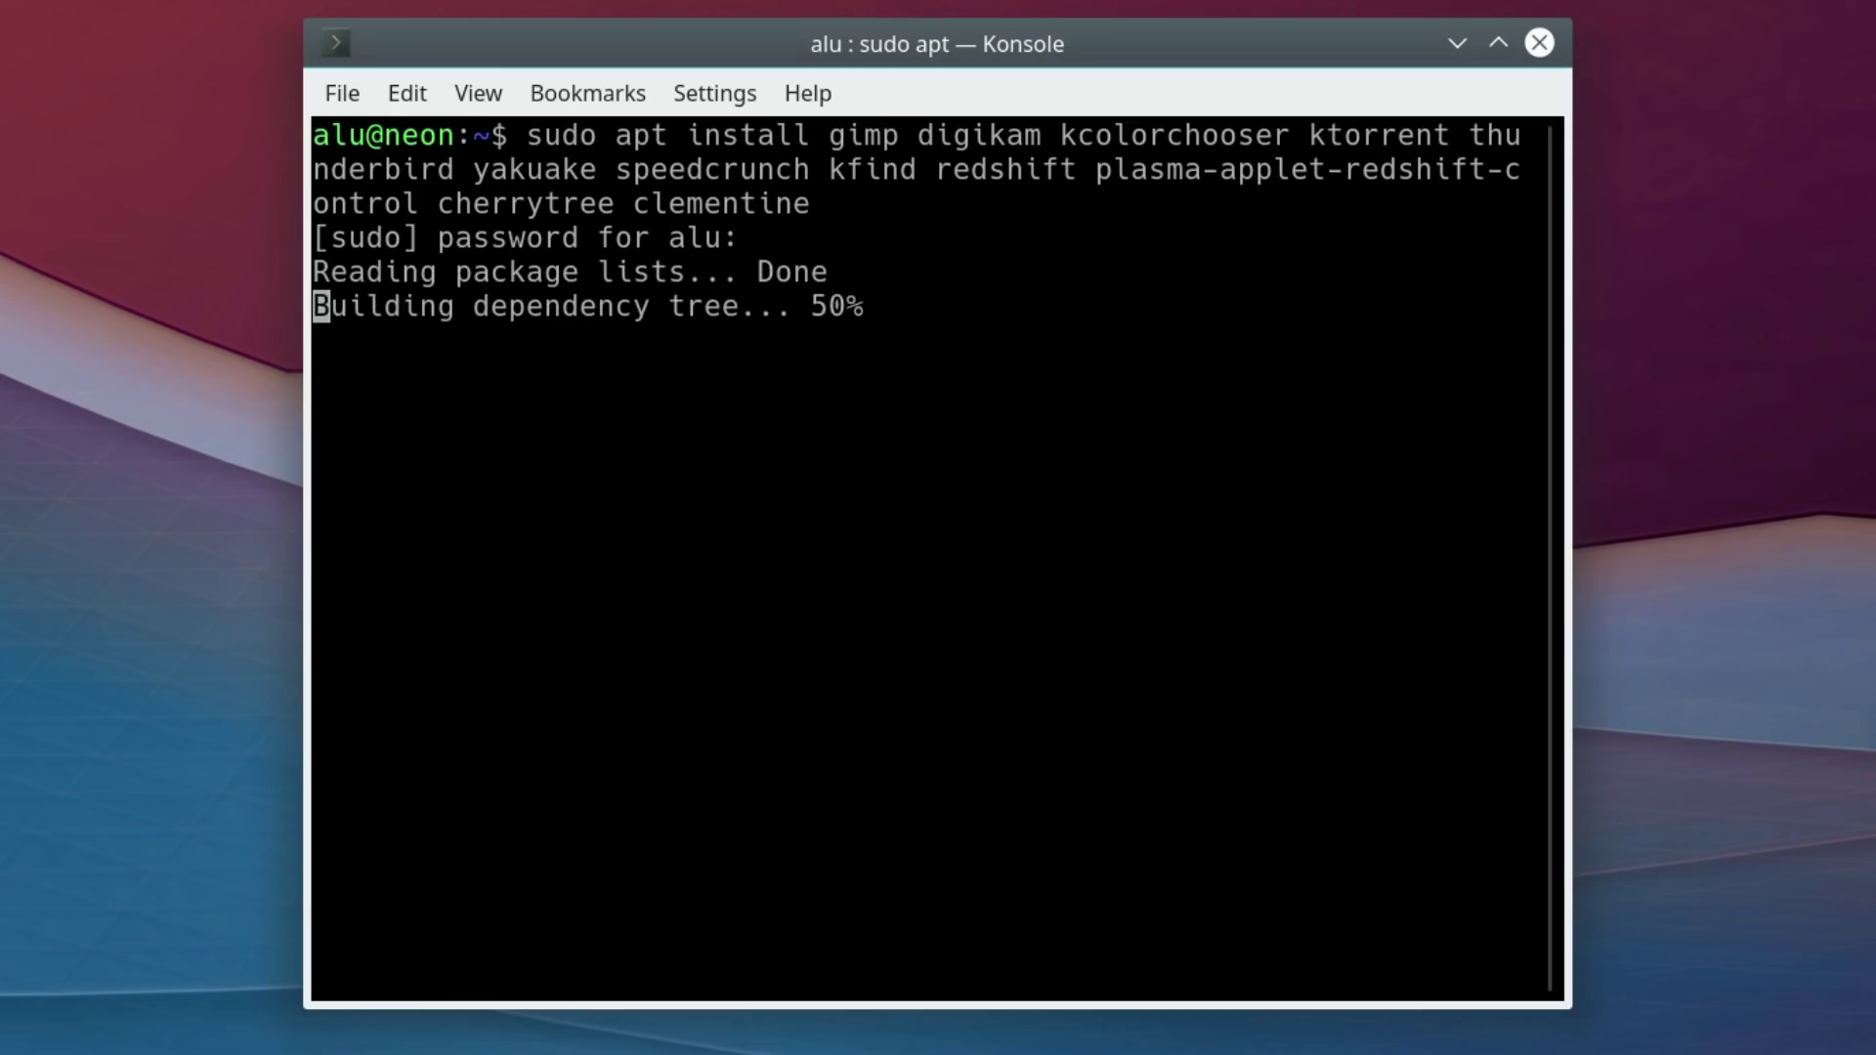
pyautogui.write('y')
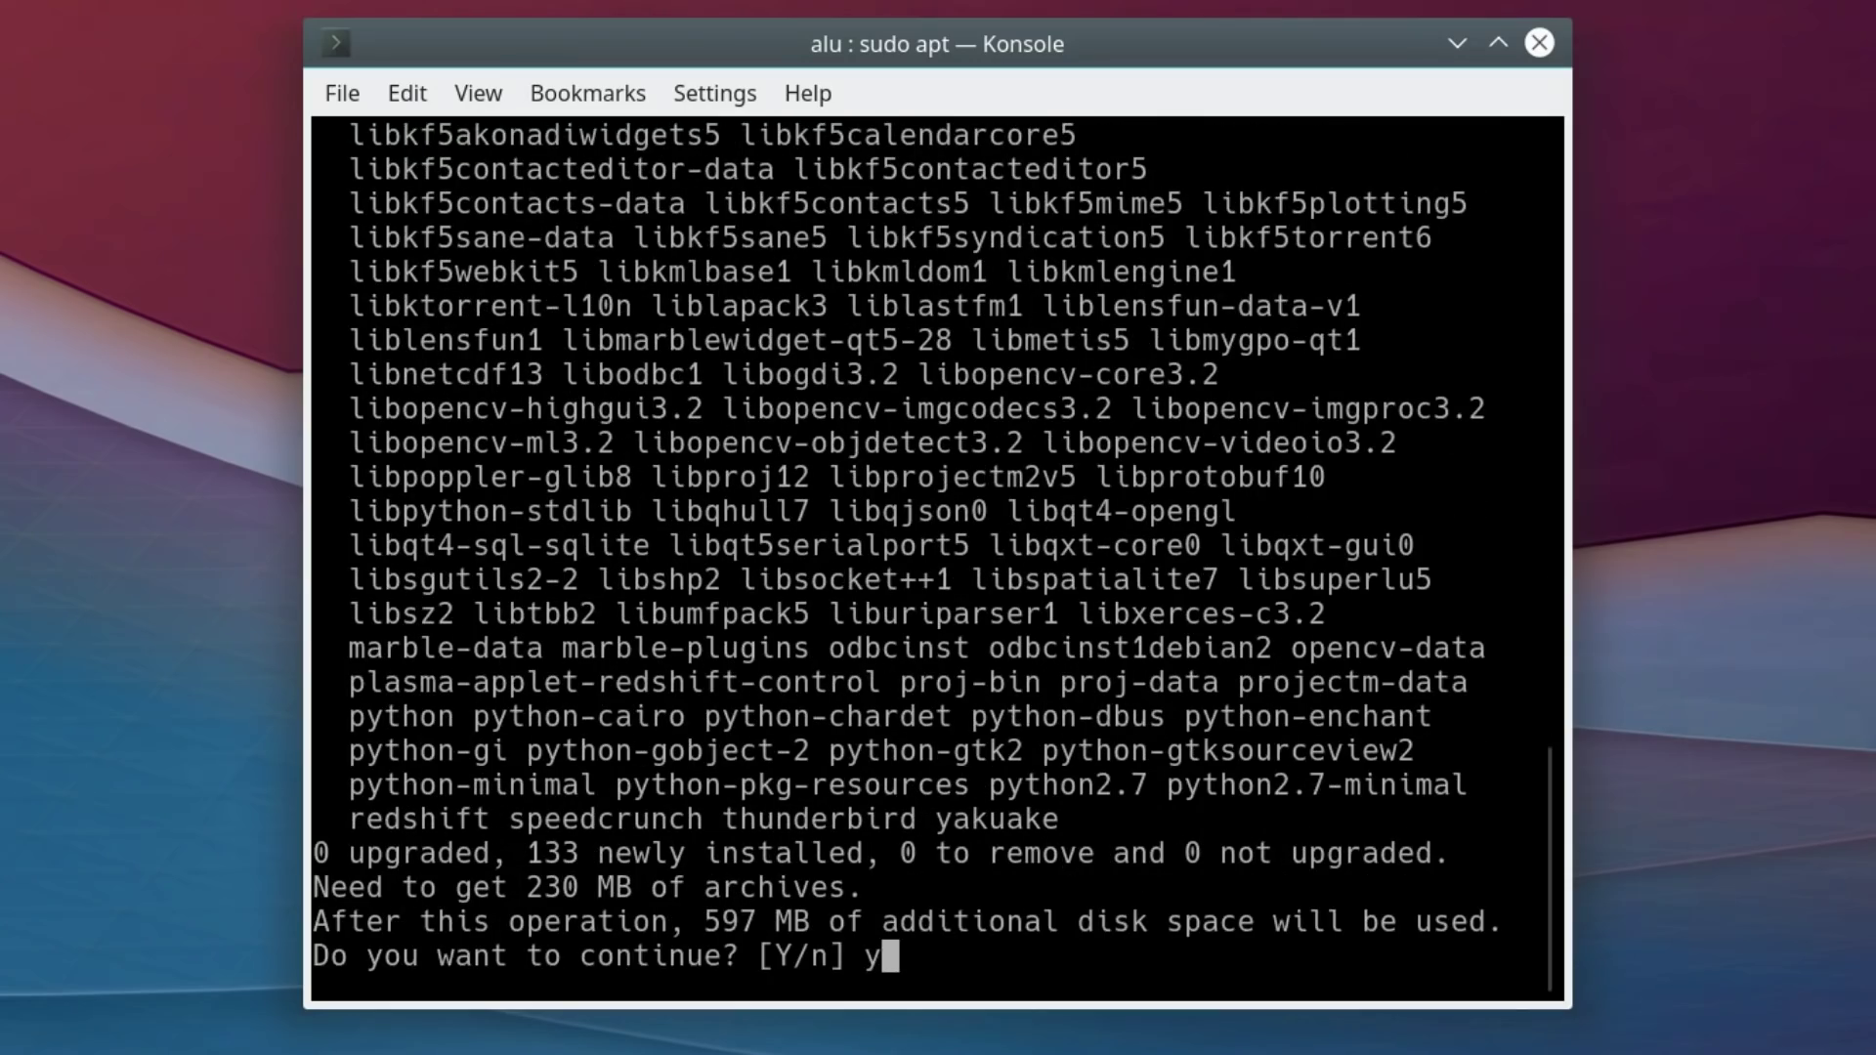
pyautogui.press('Return')
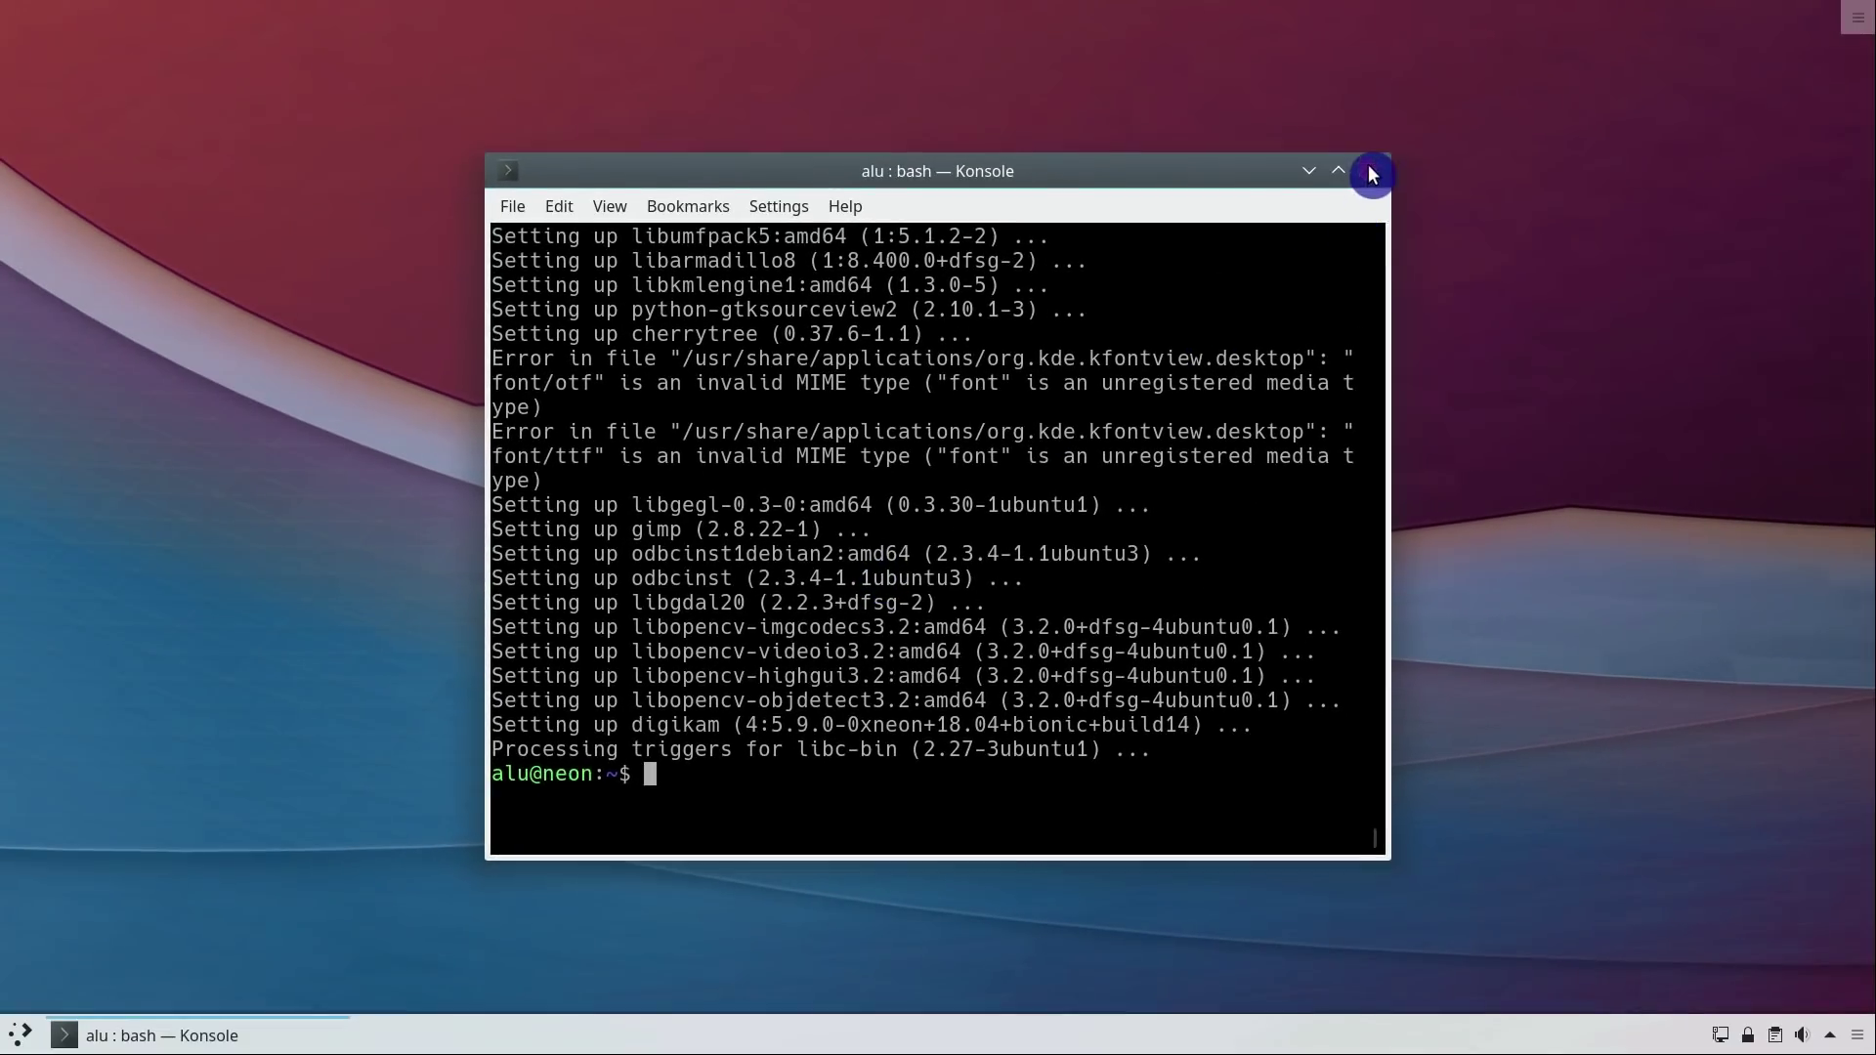
pyautogui.click(1539, 42)
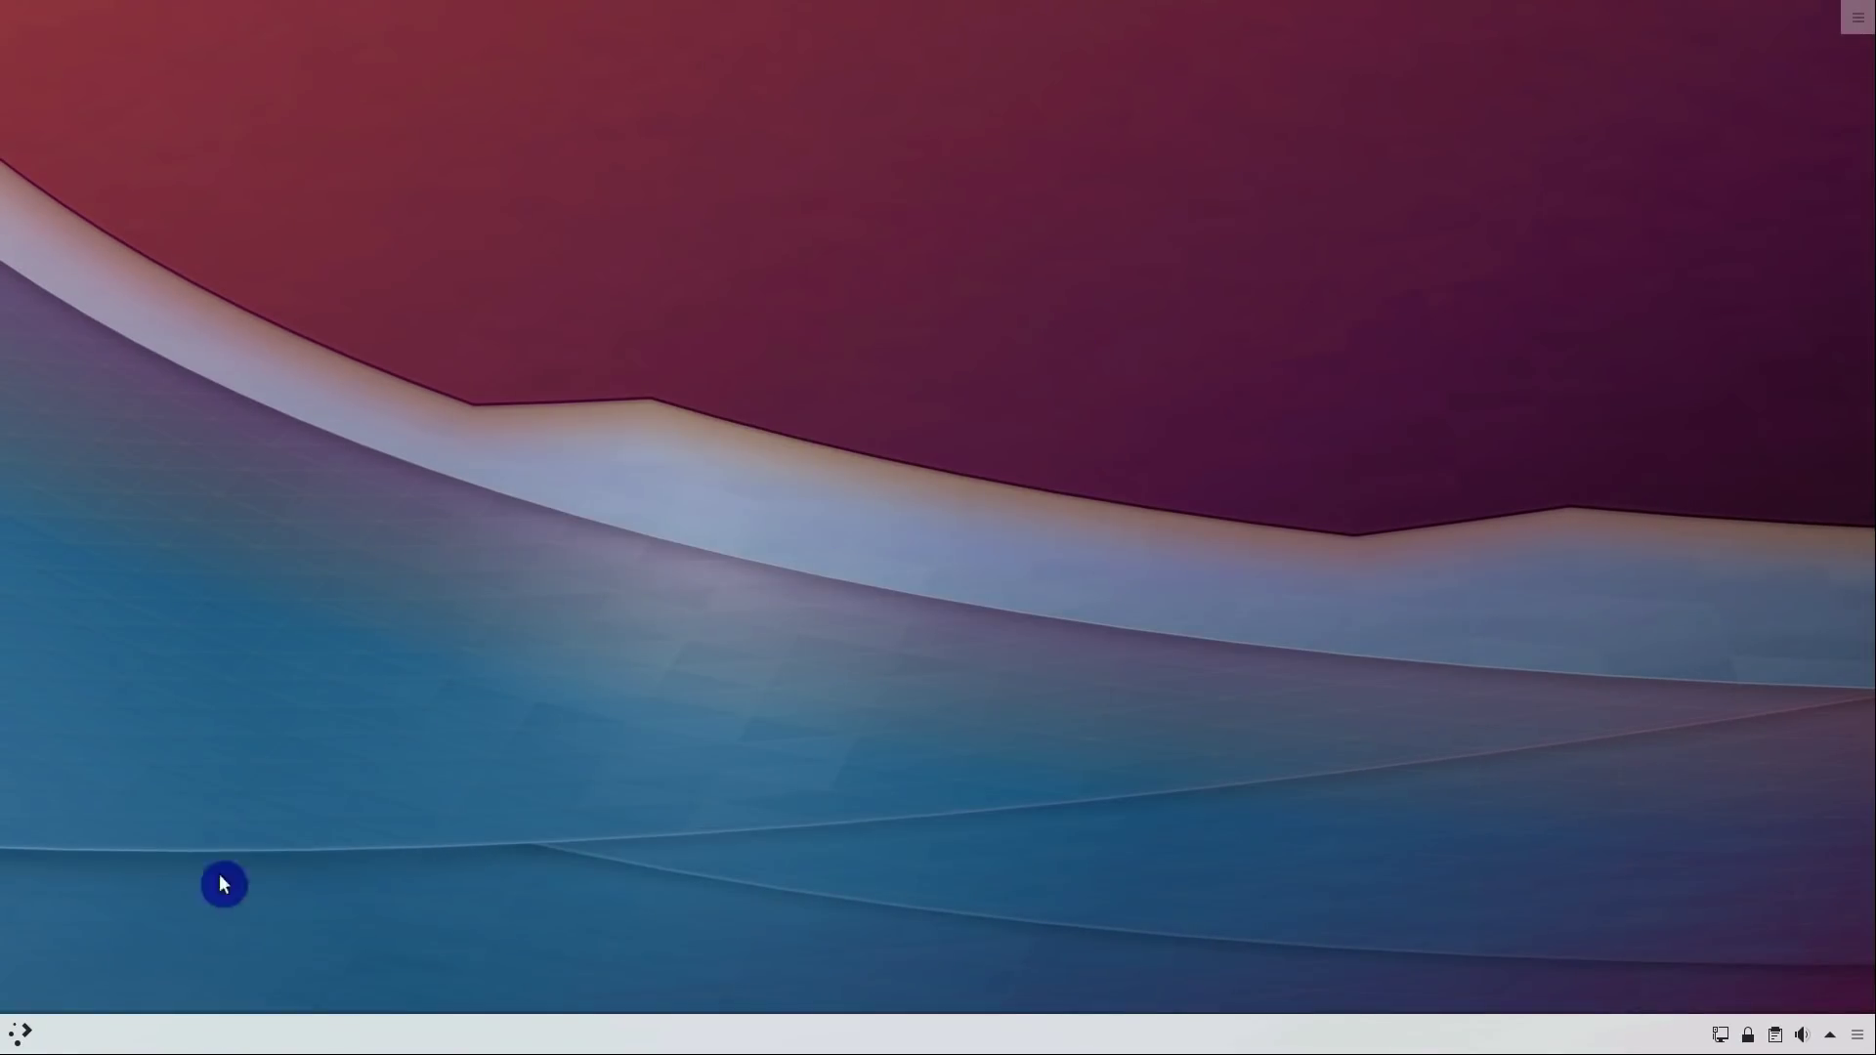
# - Look through the installed Education and Graphics applications and launch KColorChooser
pyautogui.click(20, 1033)
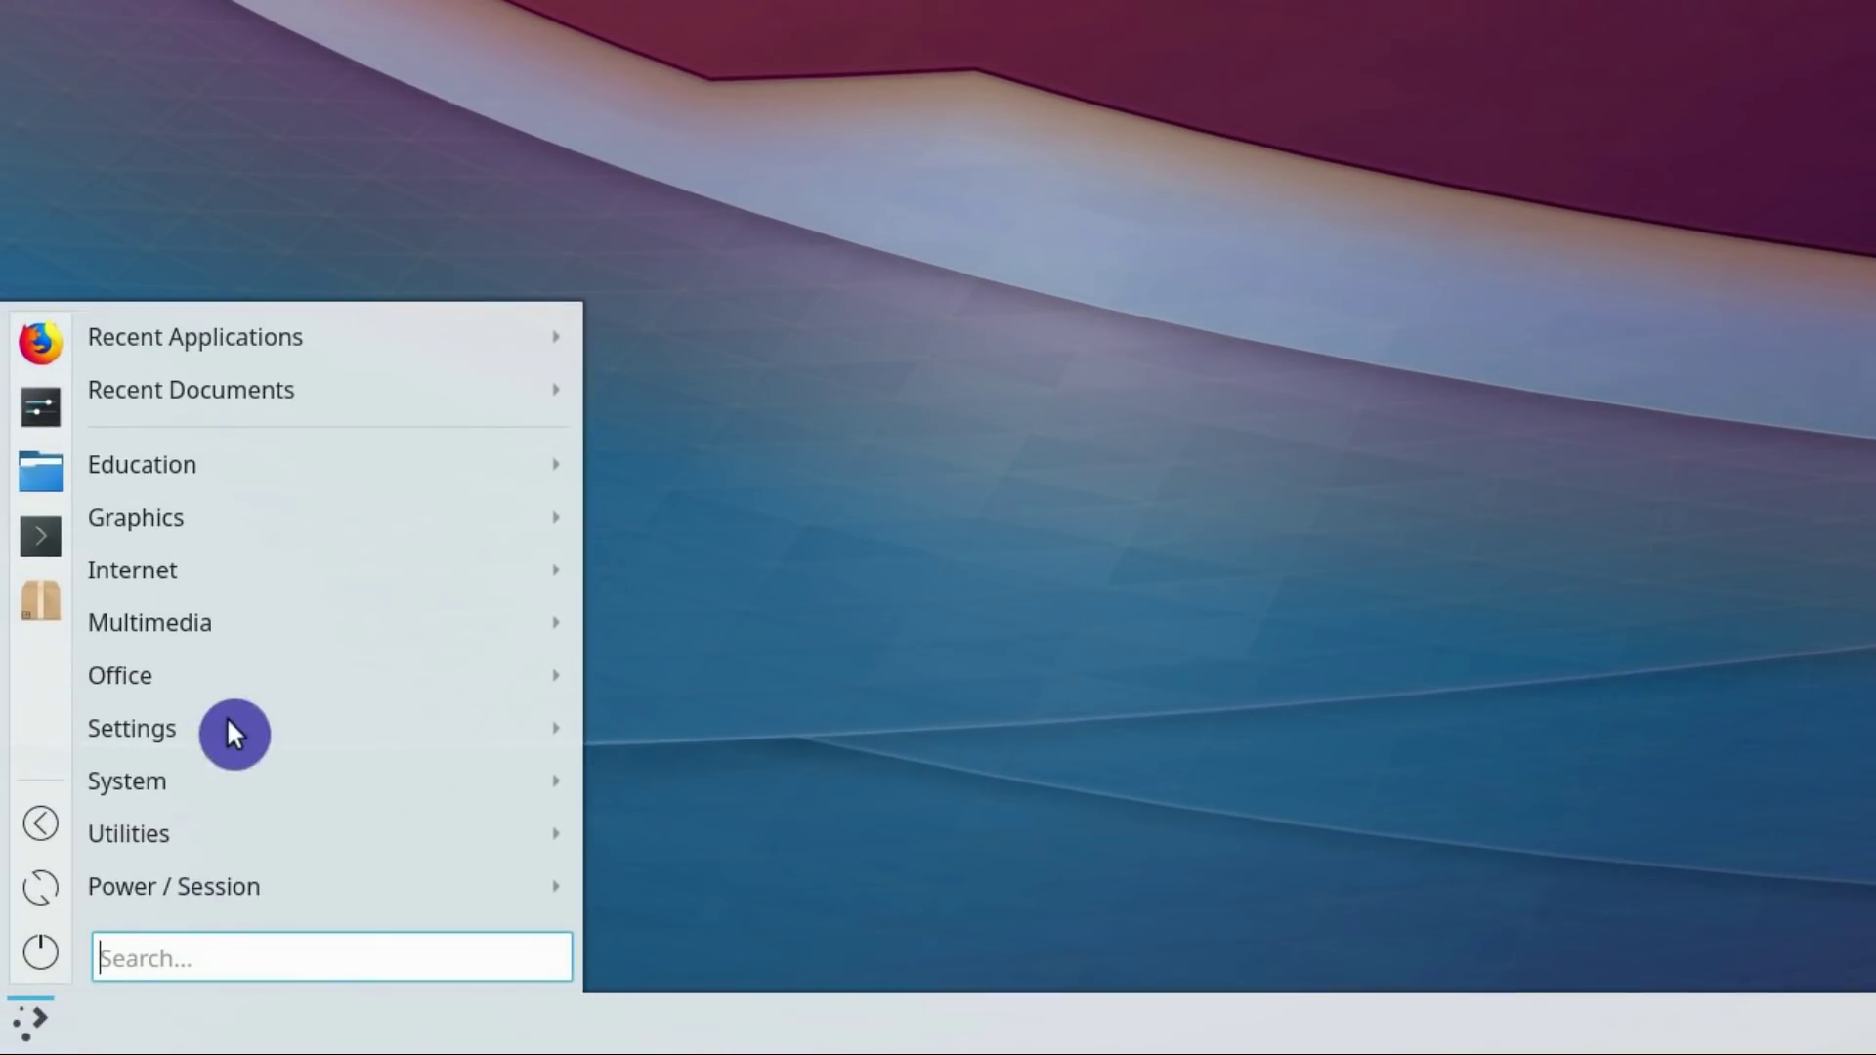
pyautogui.moveTo(262, 467)
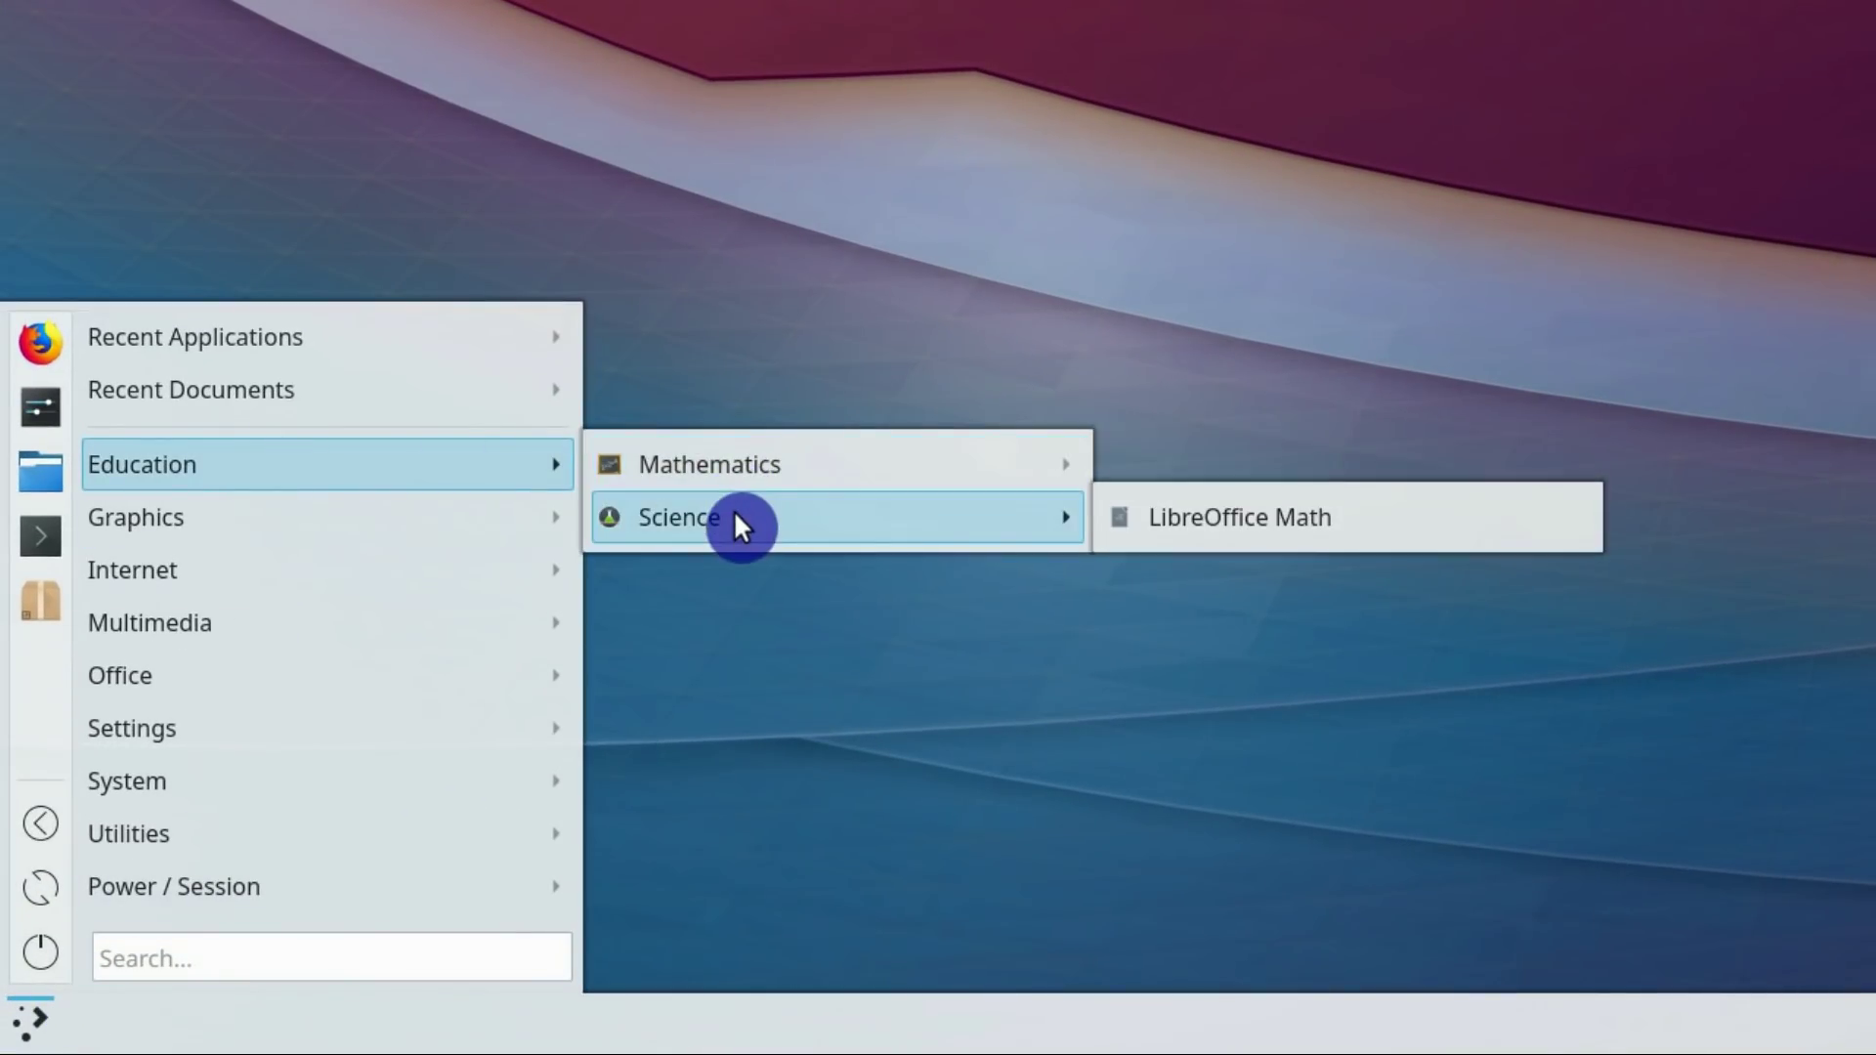
pyautogui.moveTo(430, 518)
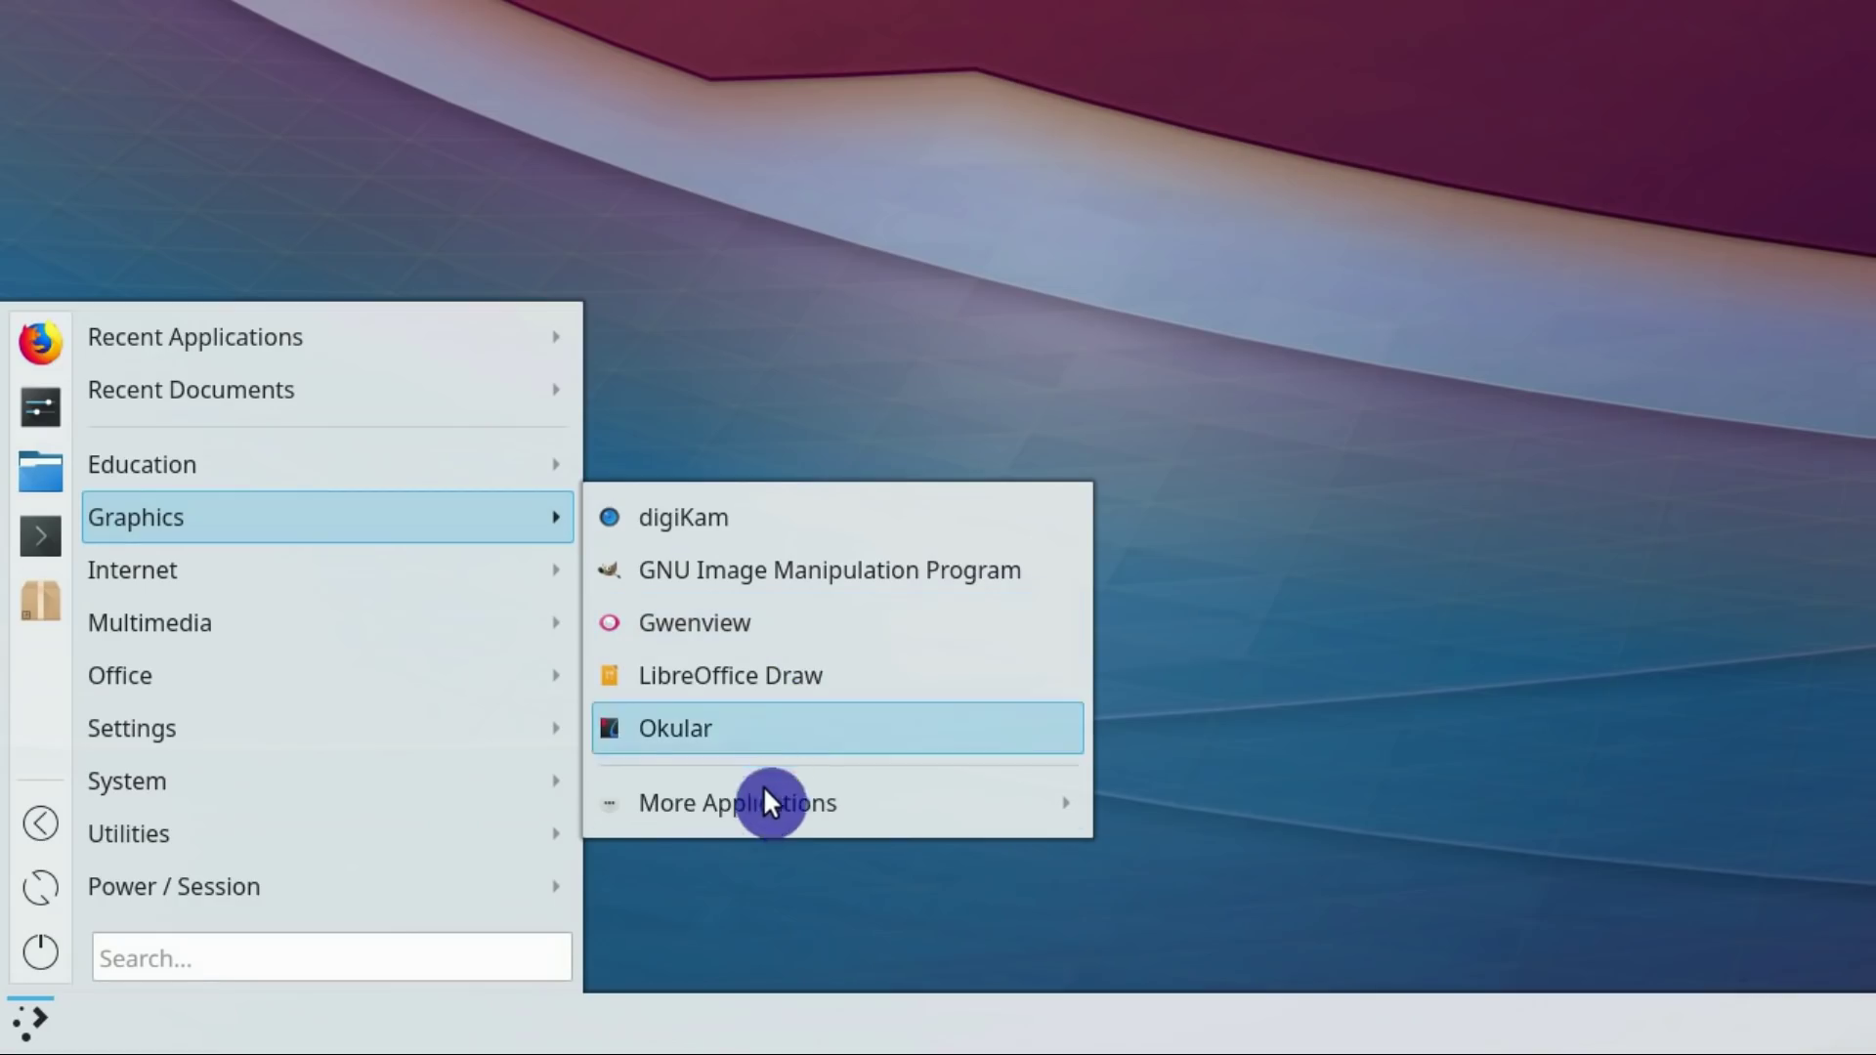
pyautogui.moveTo(761, 799)
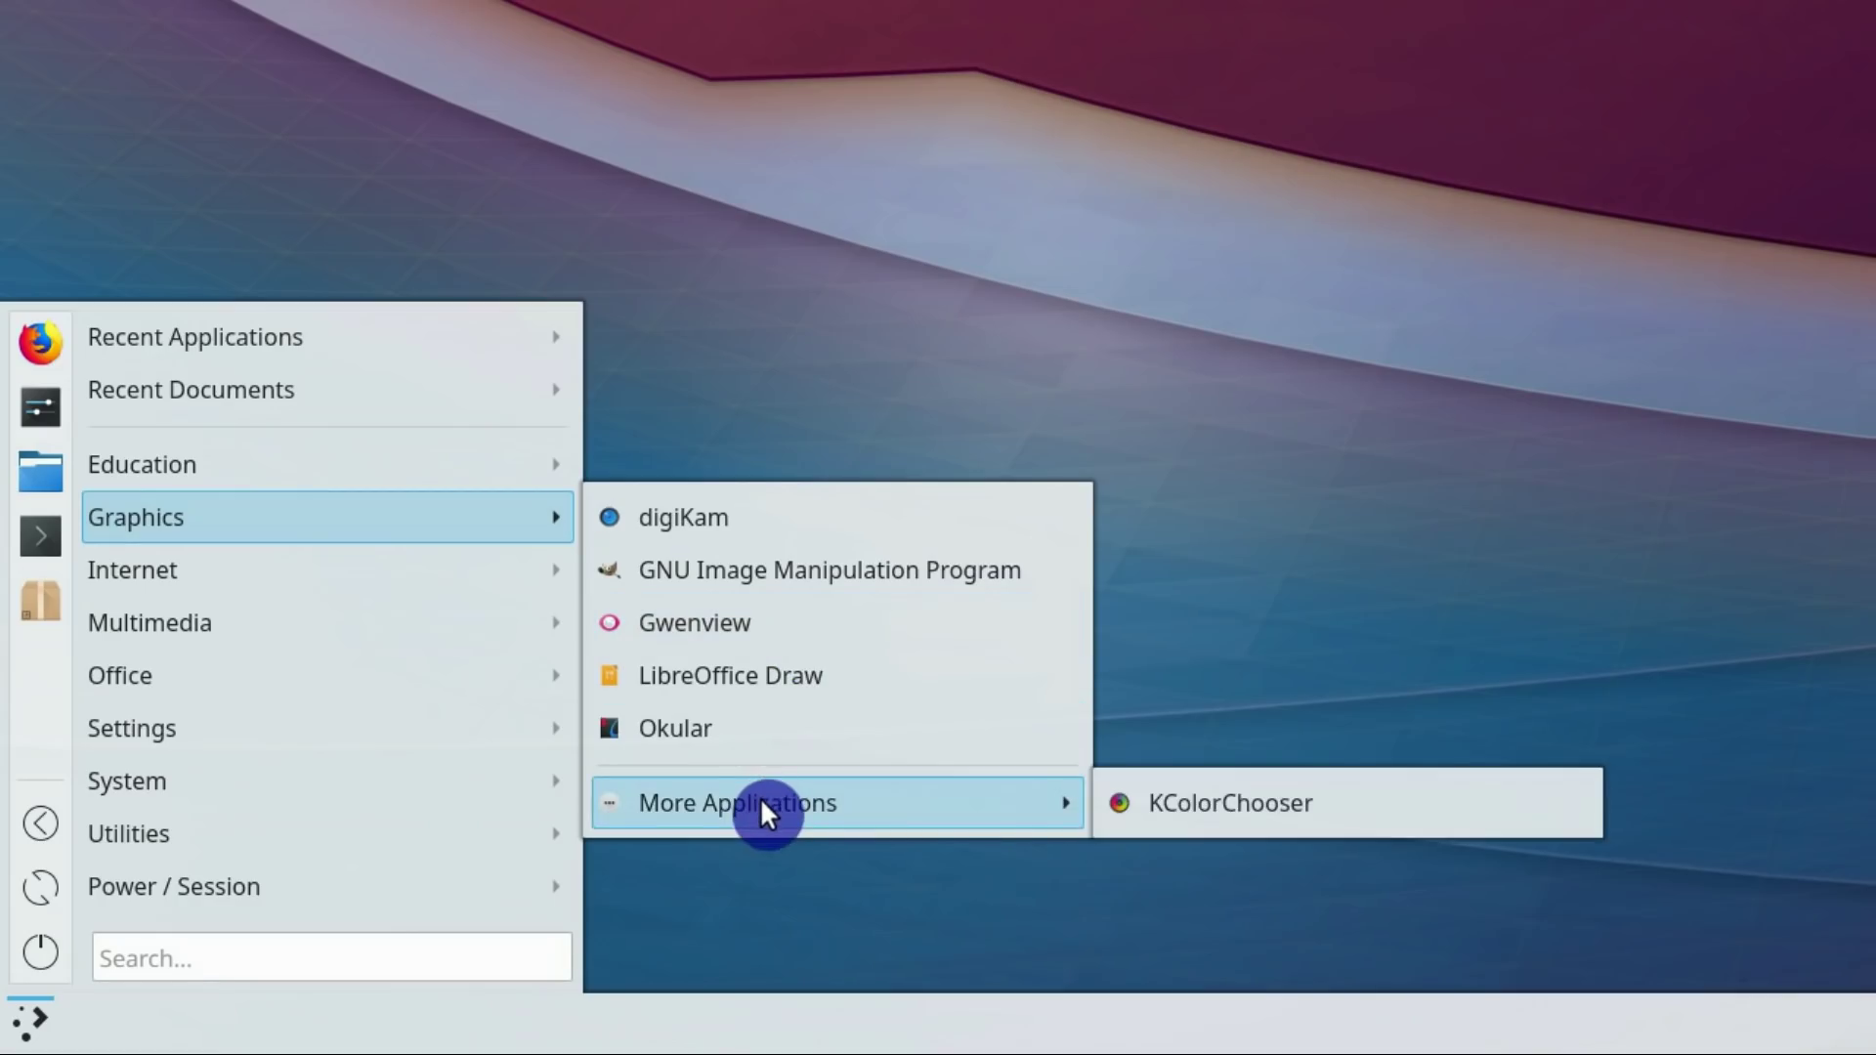
pyautogui.click(1377, 811)
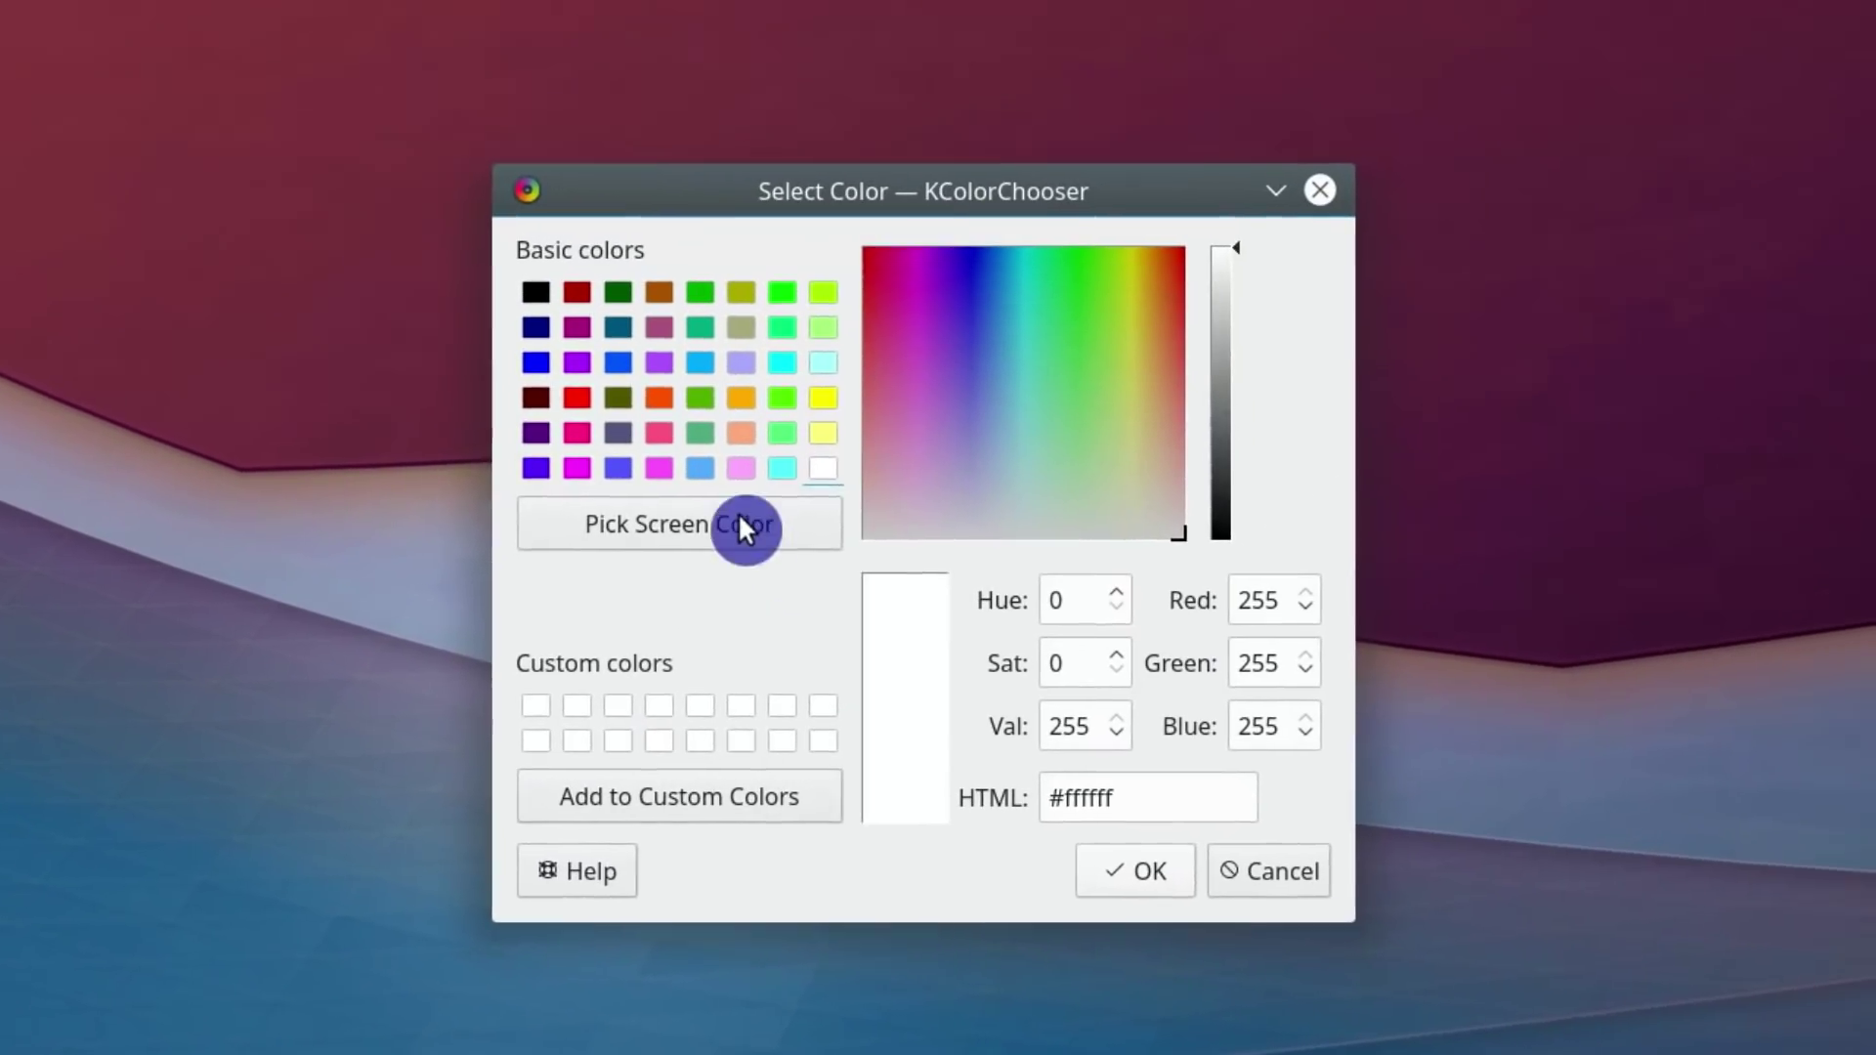
# - Pick the dark purple screen color #3e1630 from the wallpaper, select its HTML code and cancel KColorChooser
pyautogui.click(740, 523)
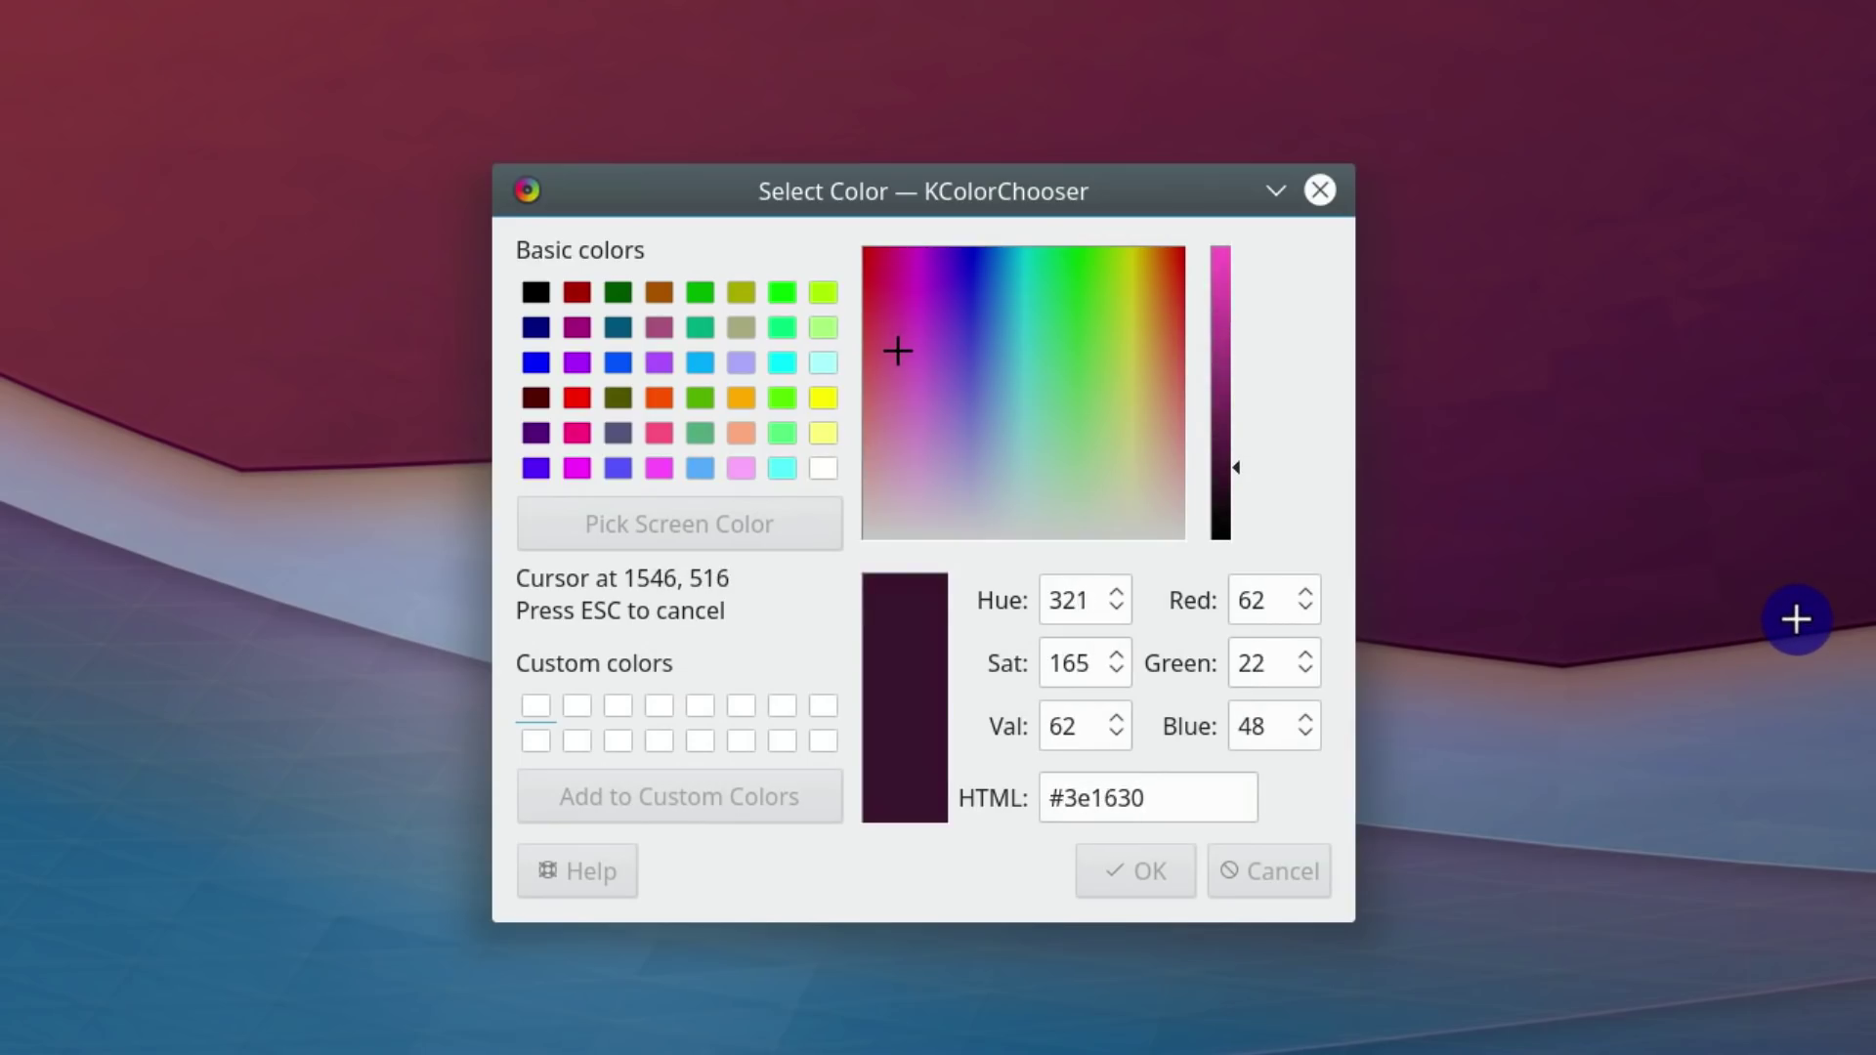
pyautogui.click(1796, 619)
pyautogui.moveTo(1222, 794); pyautogui.dragTo(1048, 797)
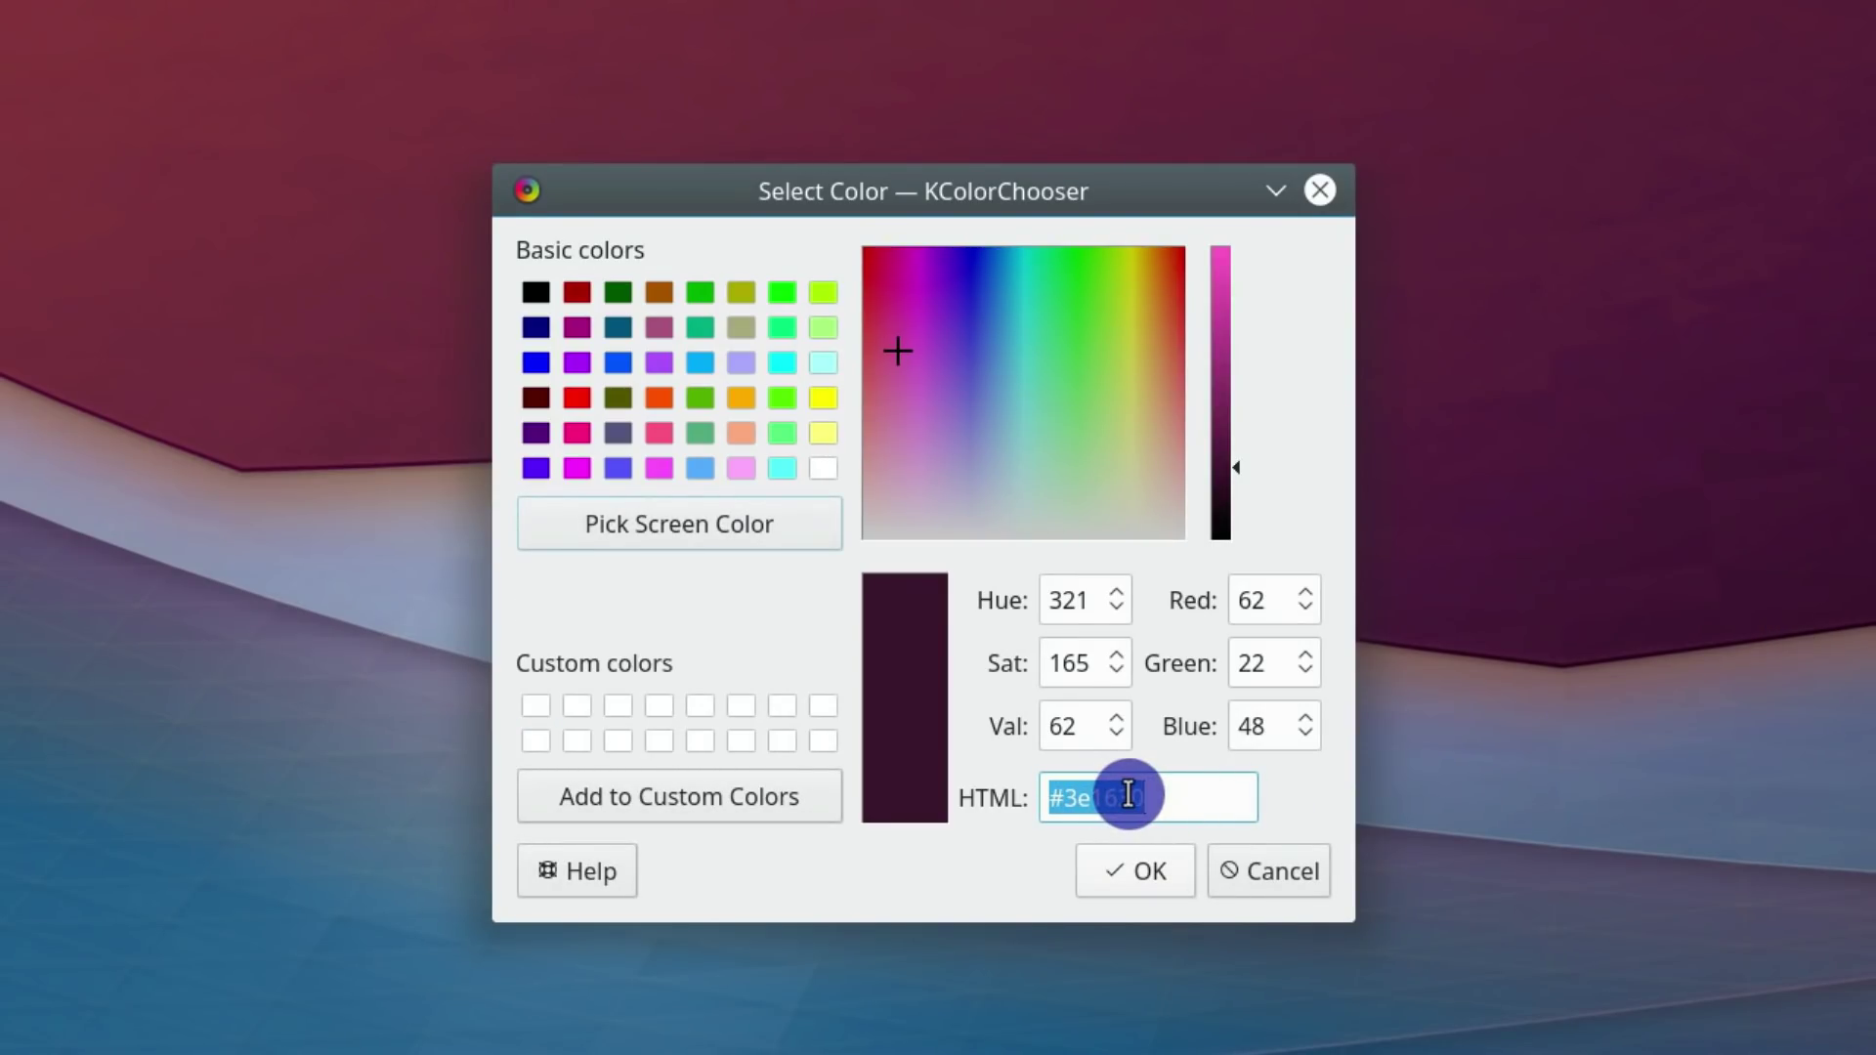
pyautogui.click(1276, 876)
# - Examine the installed applications in the Internet, Multimedia, Office and Settings categories
pyautogui.click(44, 1021)
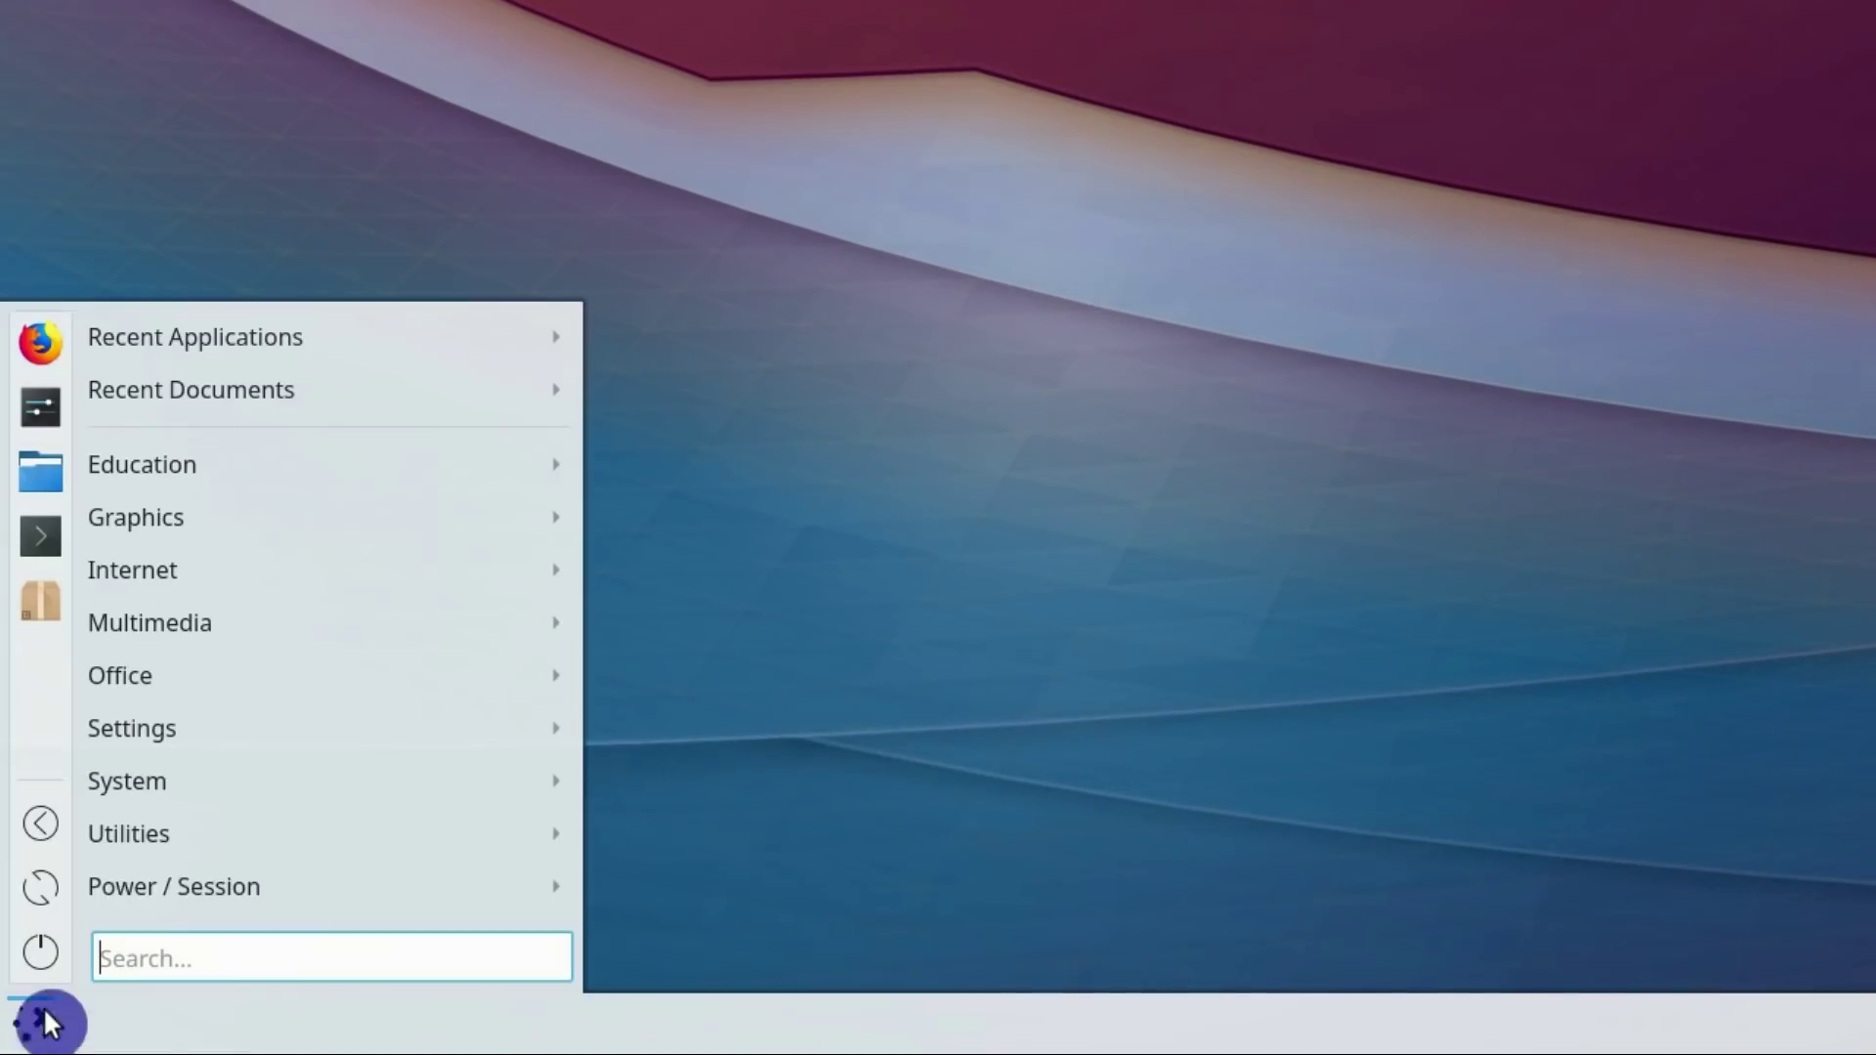
pyautogui.moveTo(270, 571)
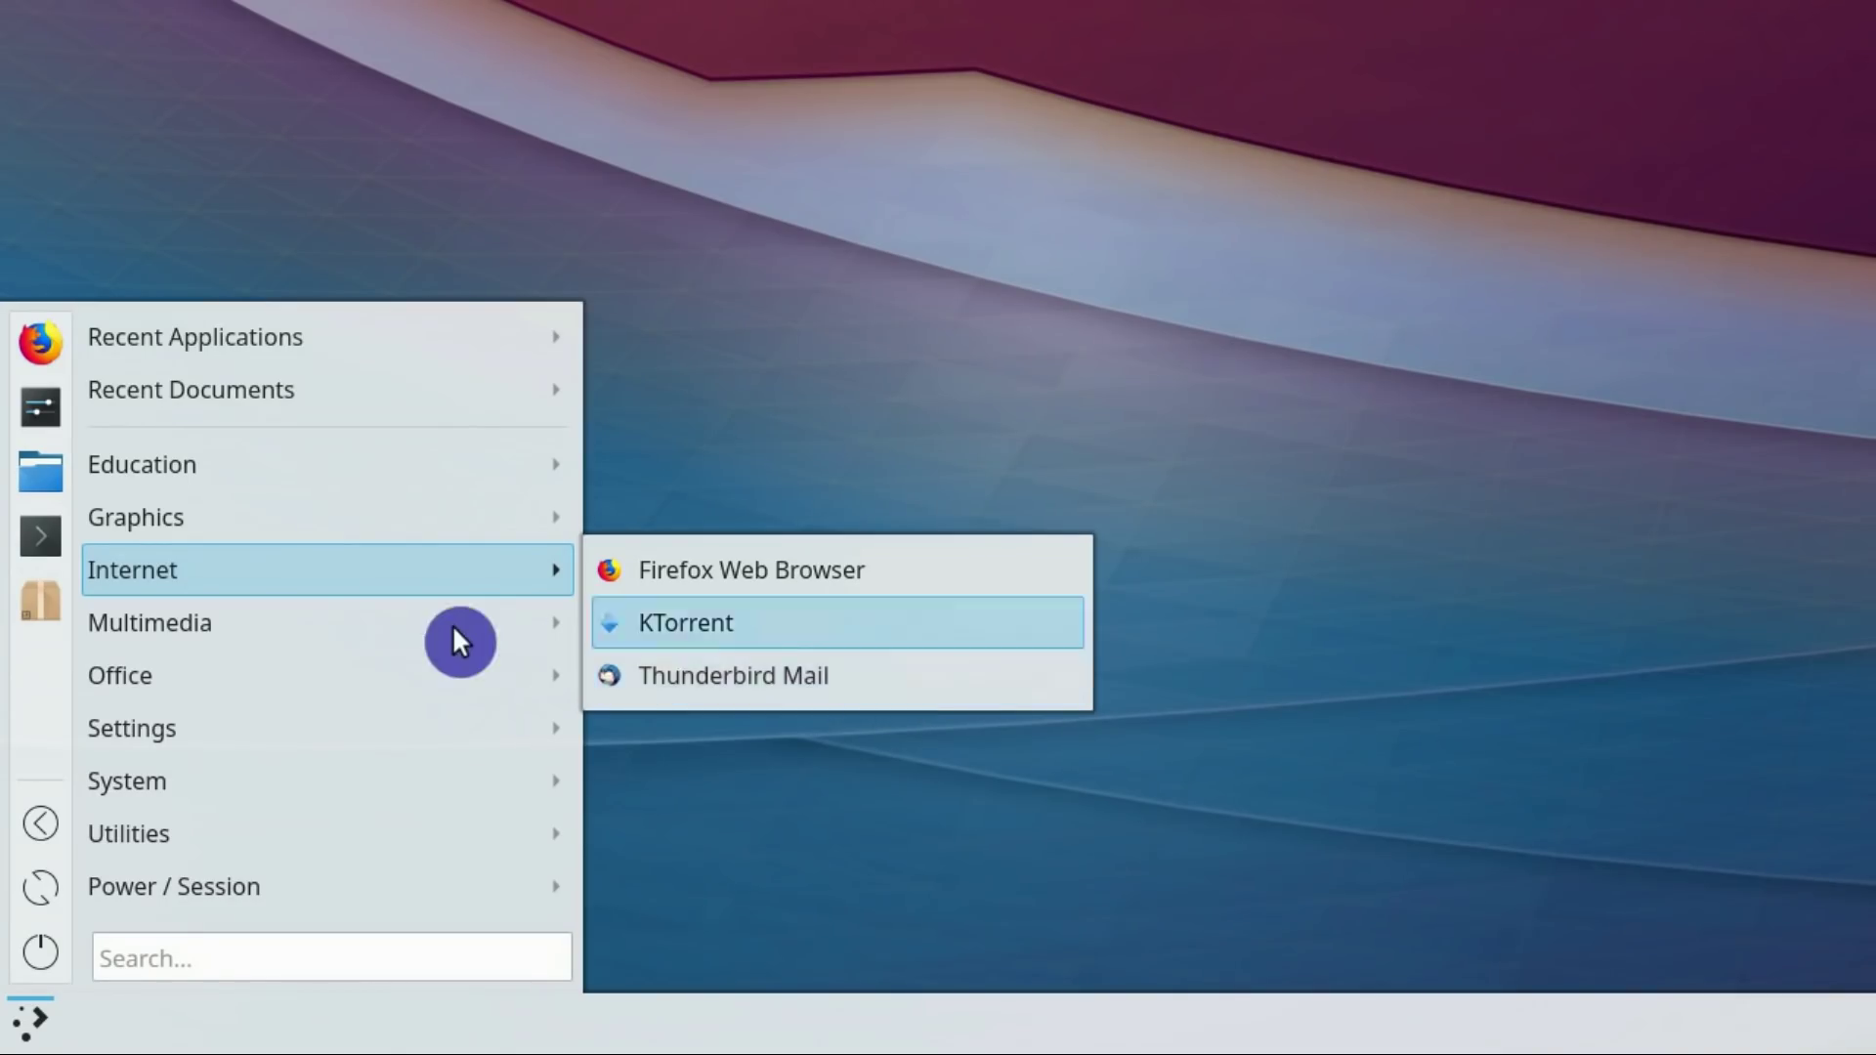
pyautogui.moveTo(424, 623)
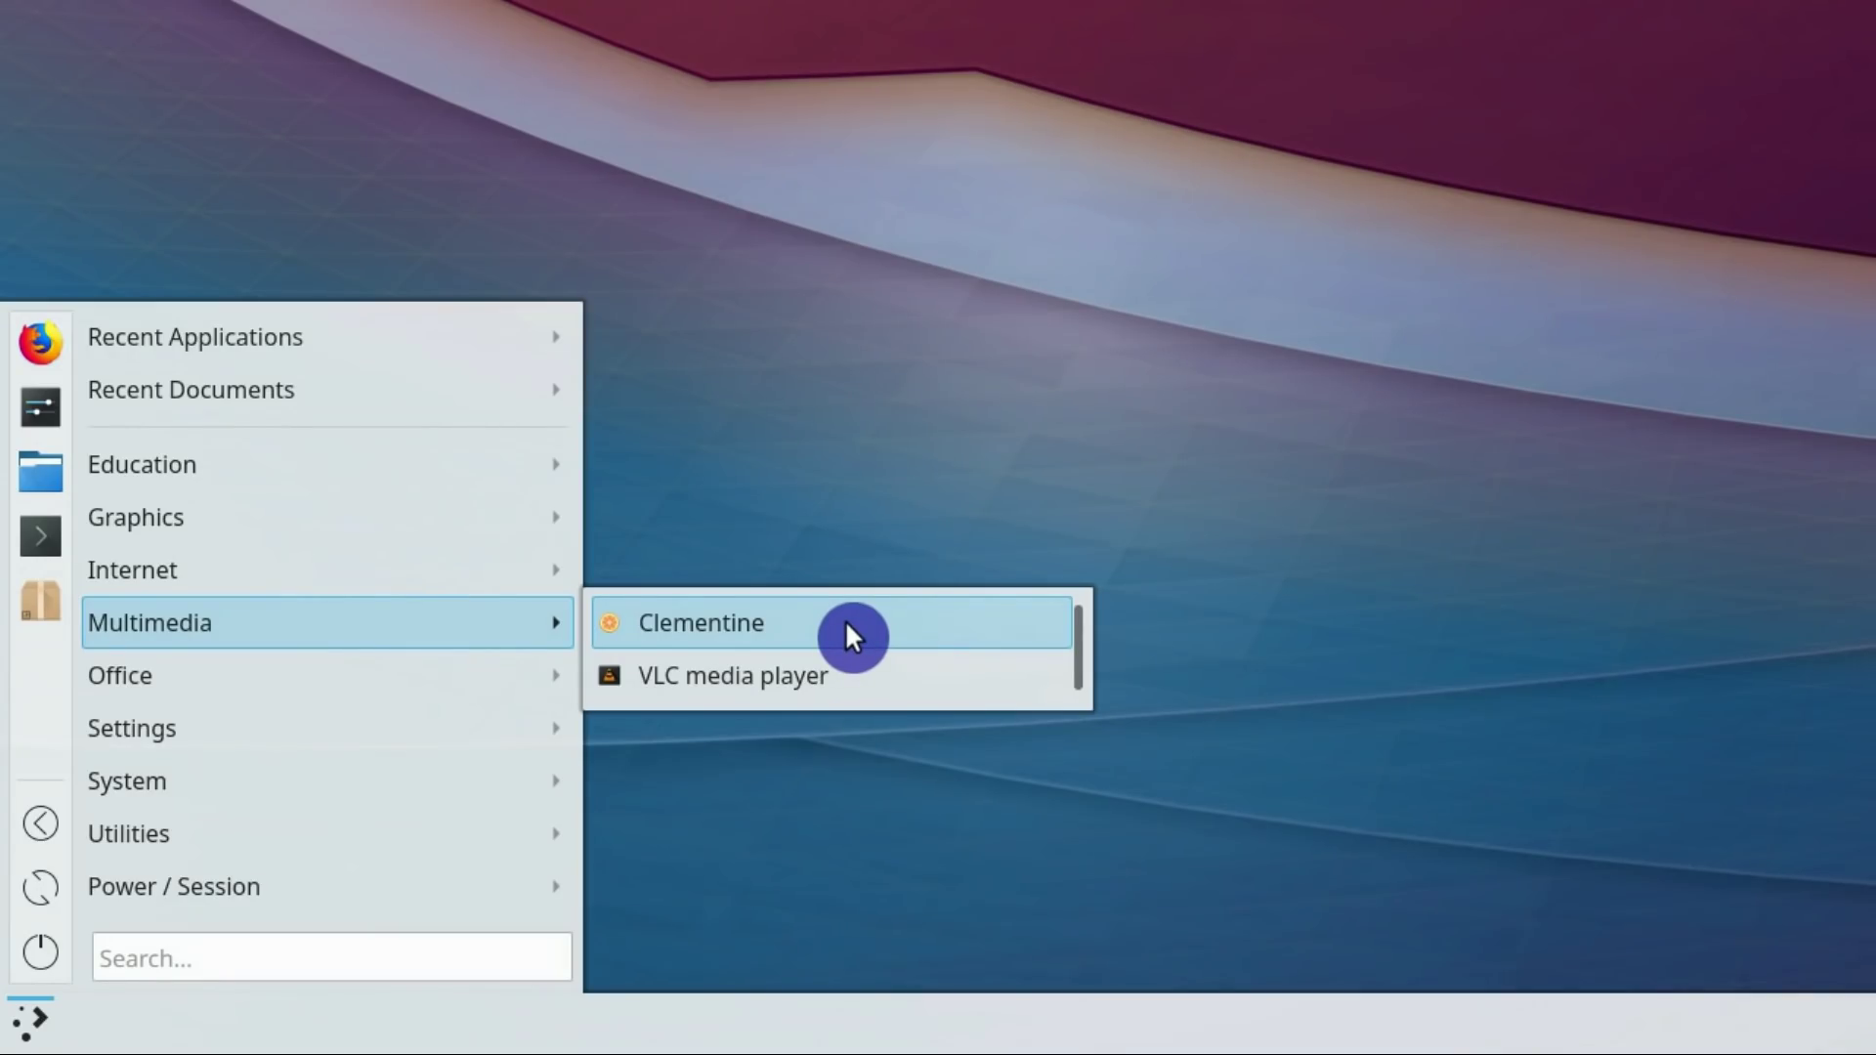
pyautogui.moveTo(385, 672)
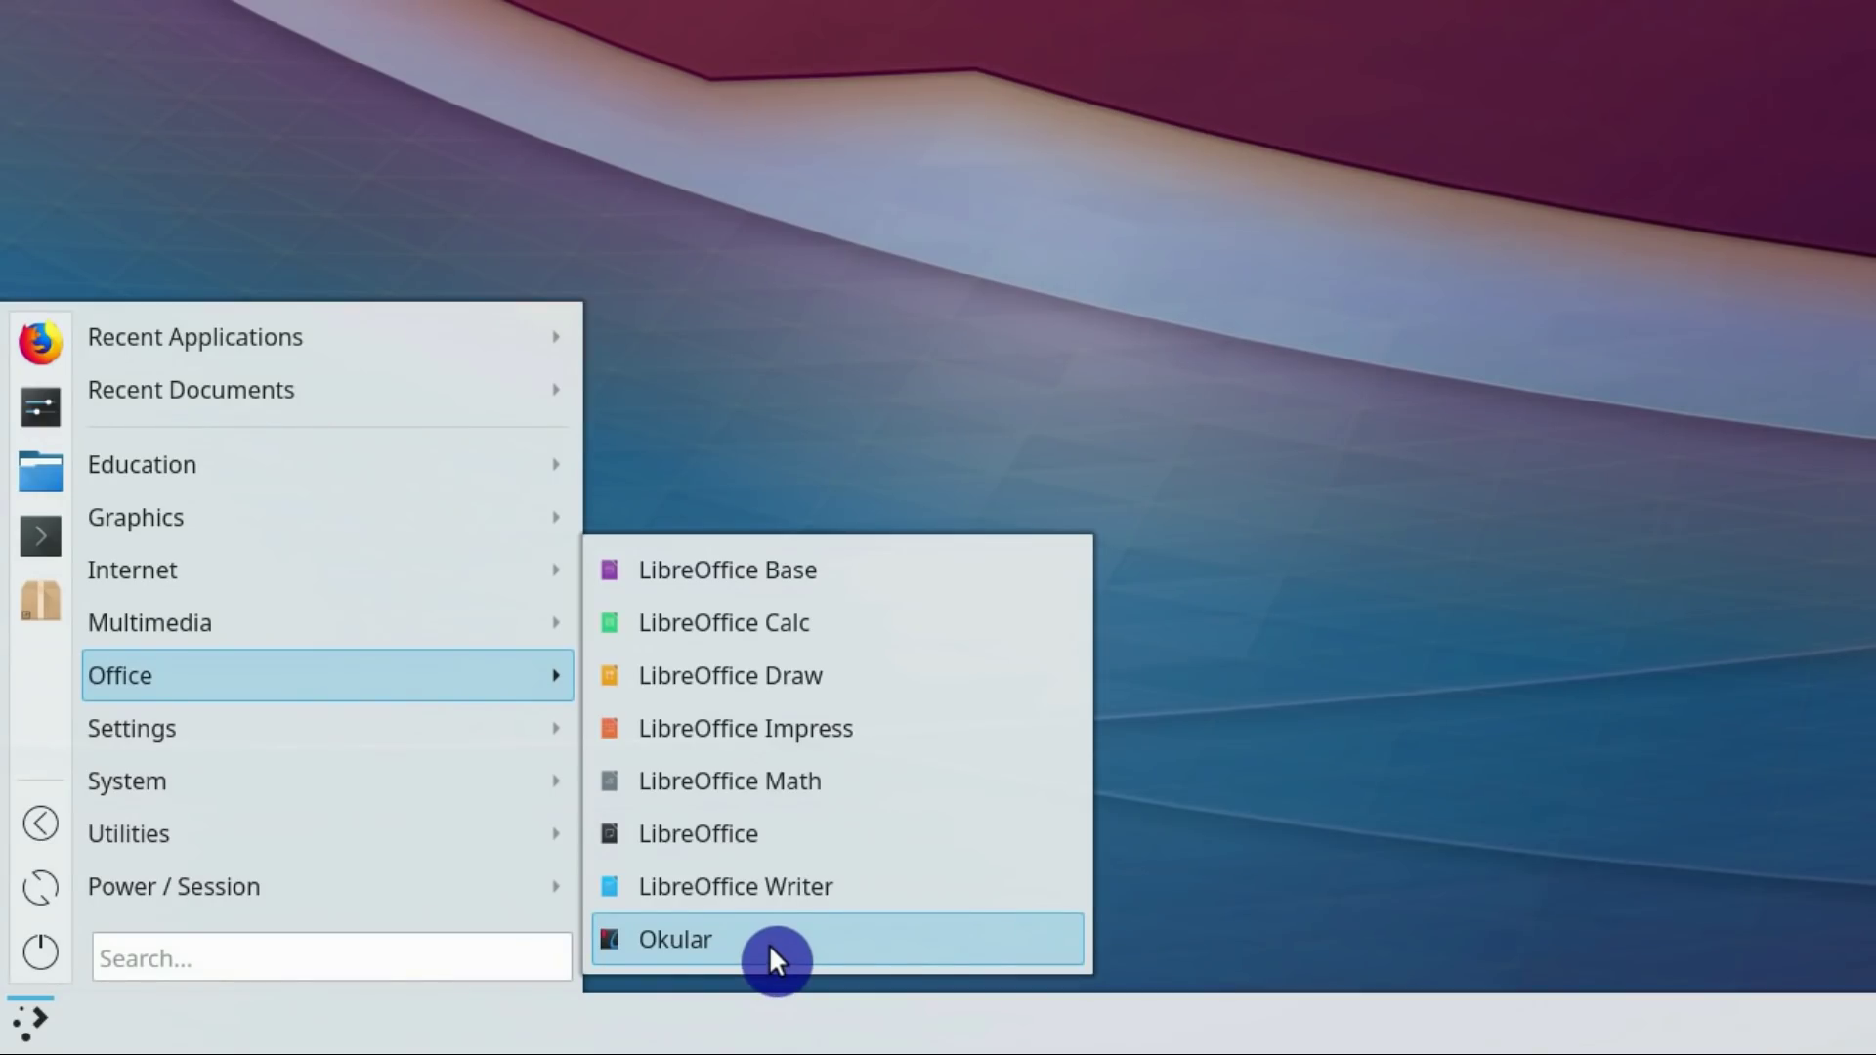
pyautogui.moveTo(403, 733)
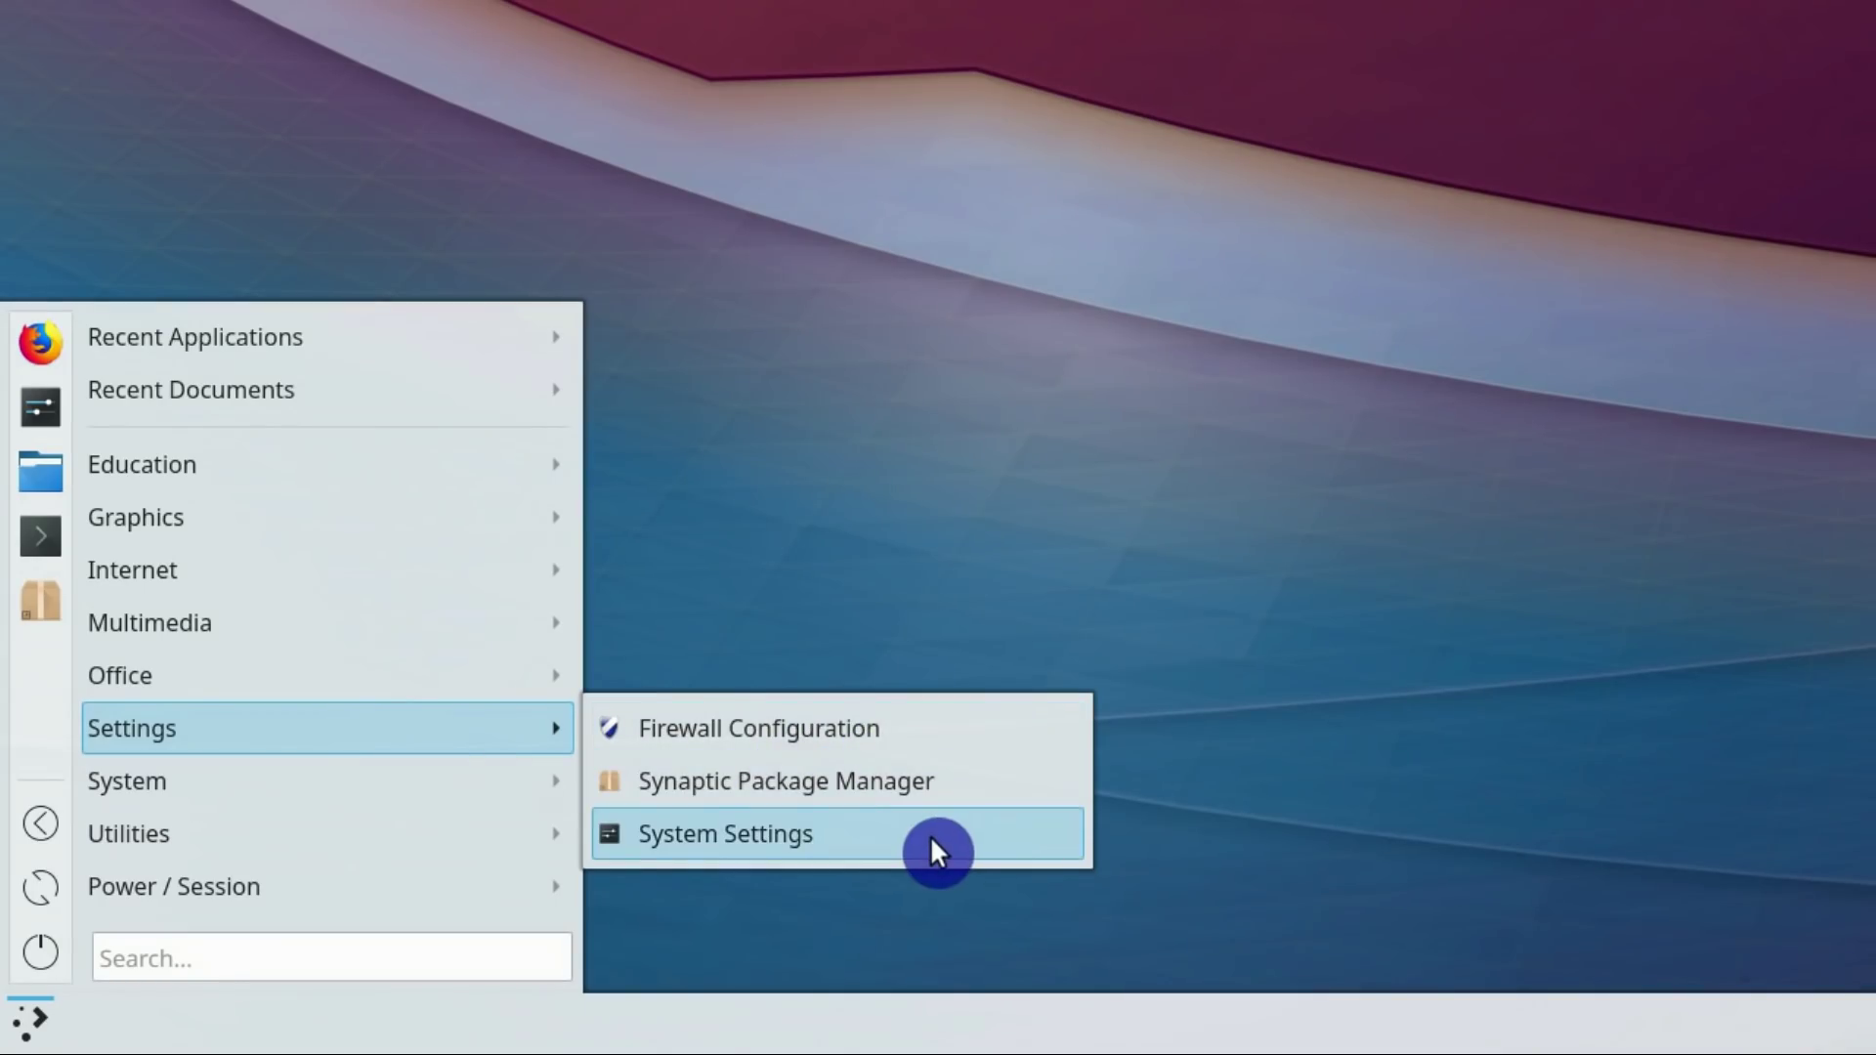
# - Launch Yakuake, accept F12 as its open and retract shortcut, and try toggling the drop-down terminal
pyautogui.moveTo(385, 777)
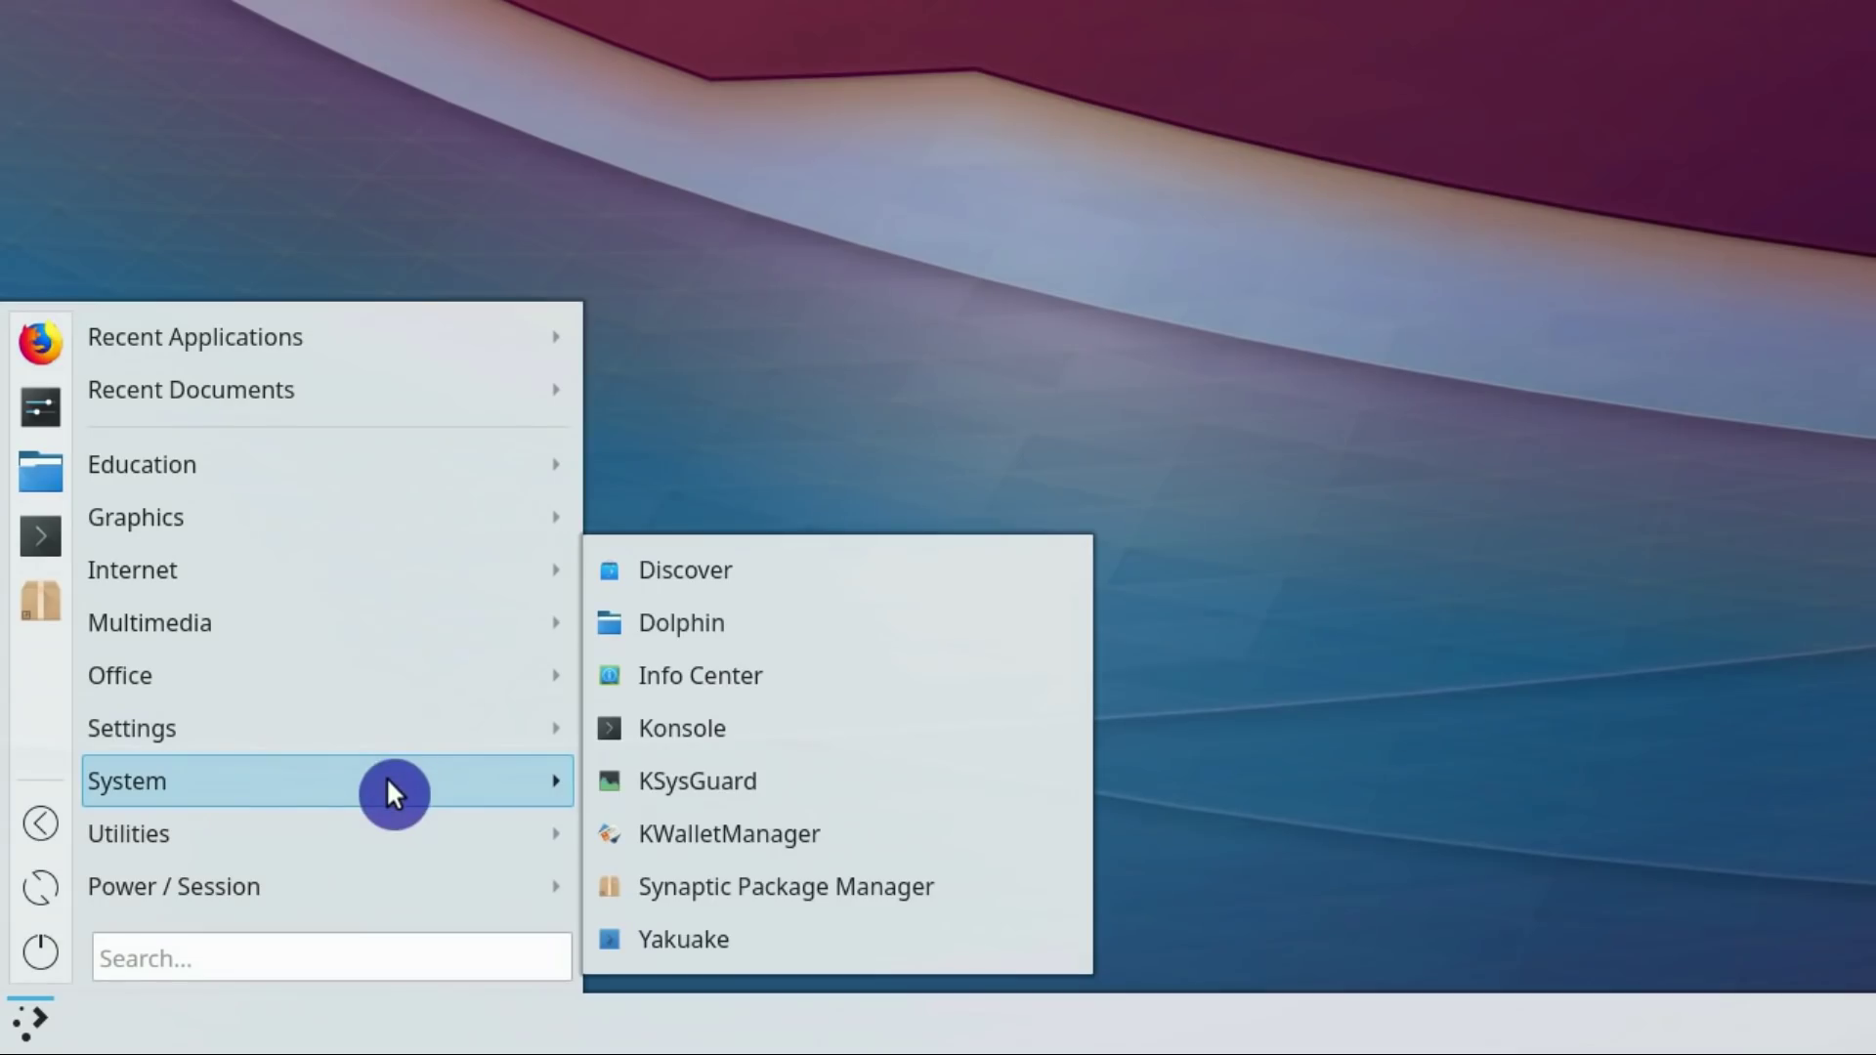
pyautogui.click(753, 938)
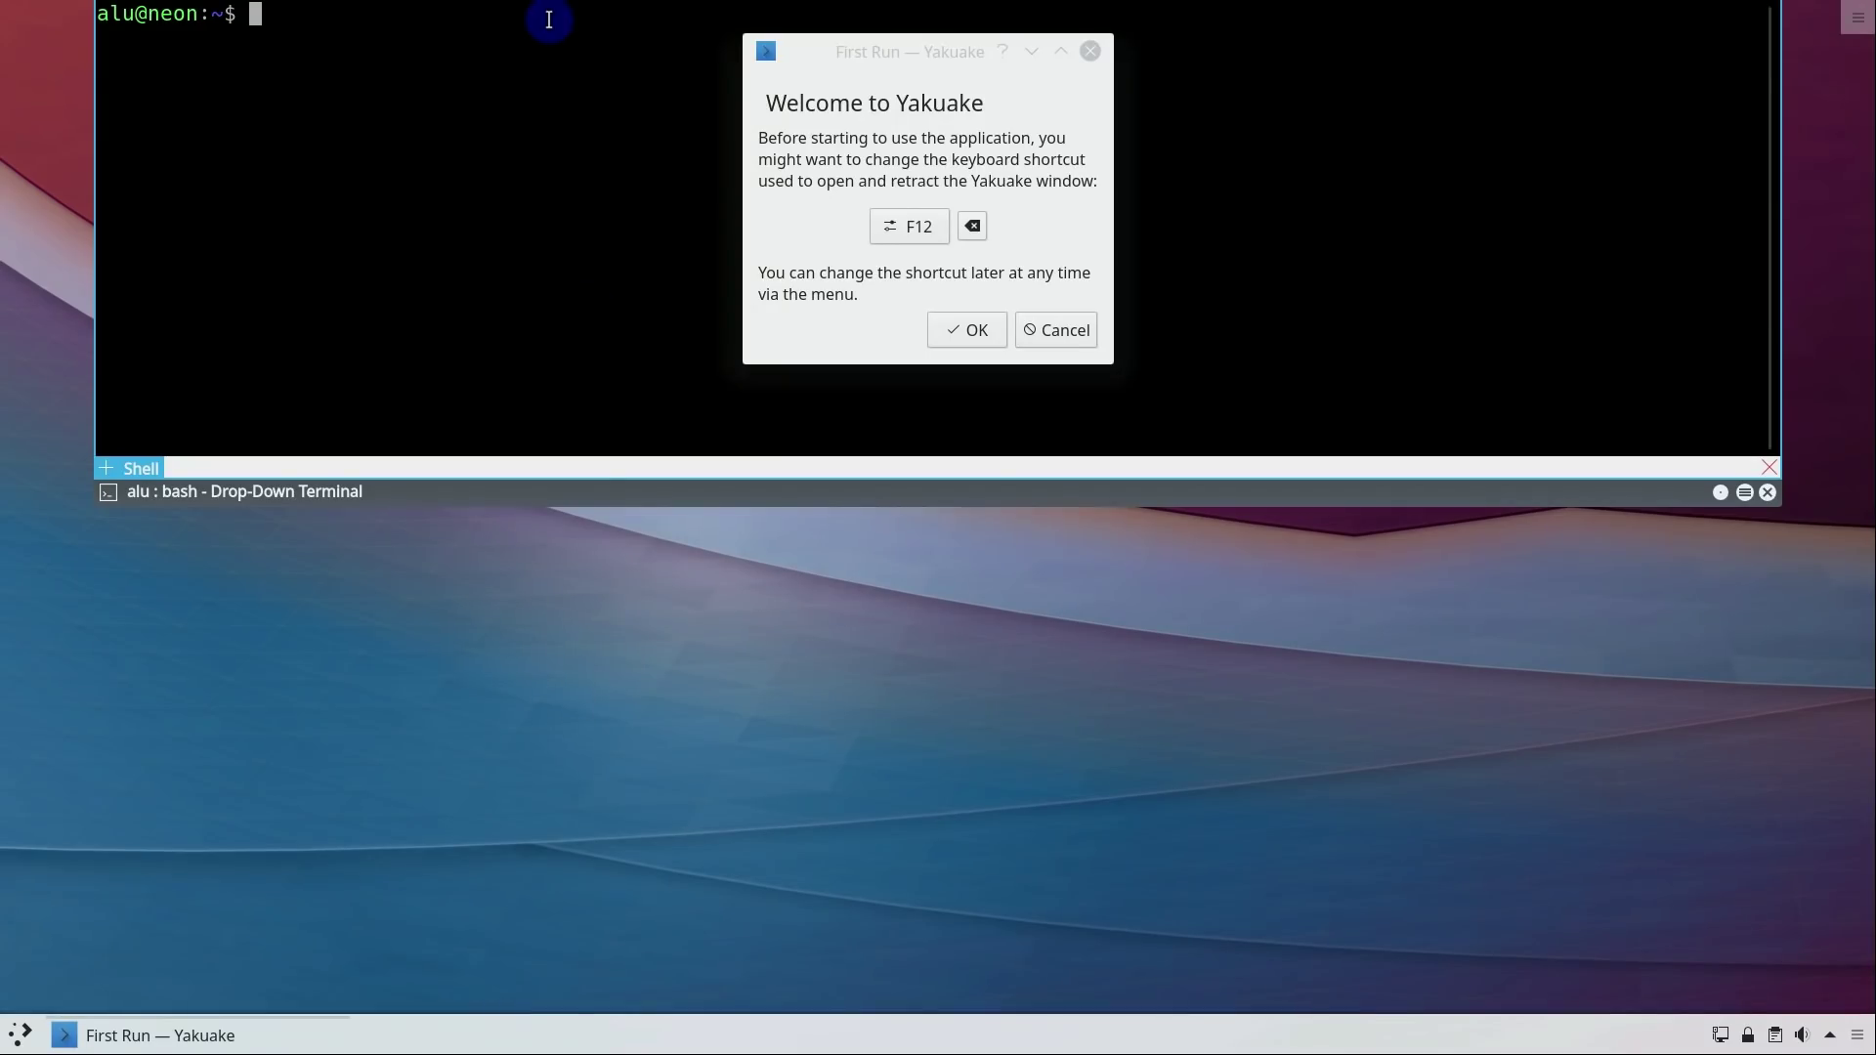
pyautogui.click(978, 332)
pyautogui.press('F12')
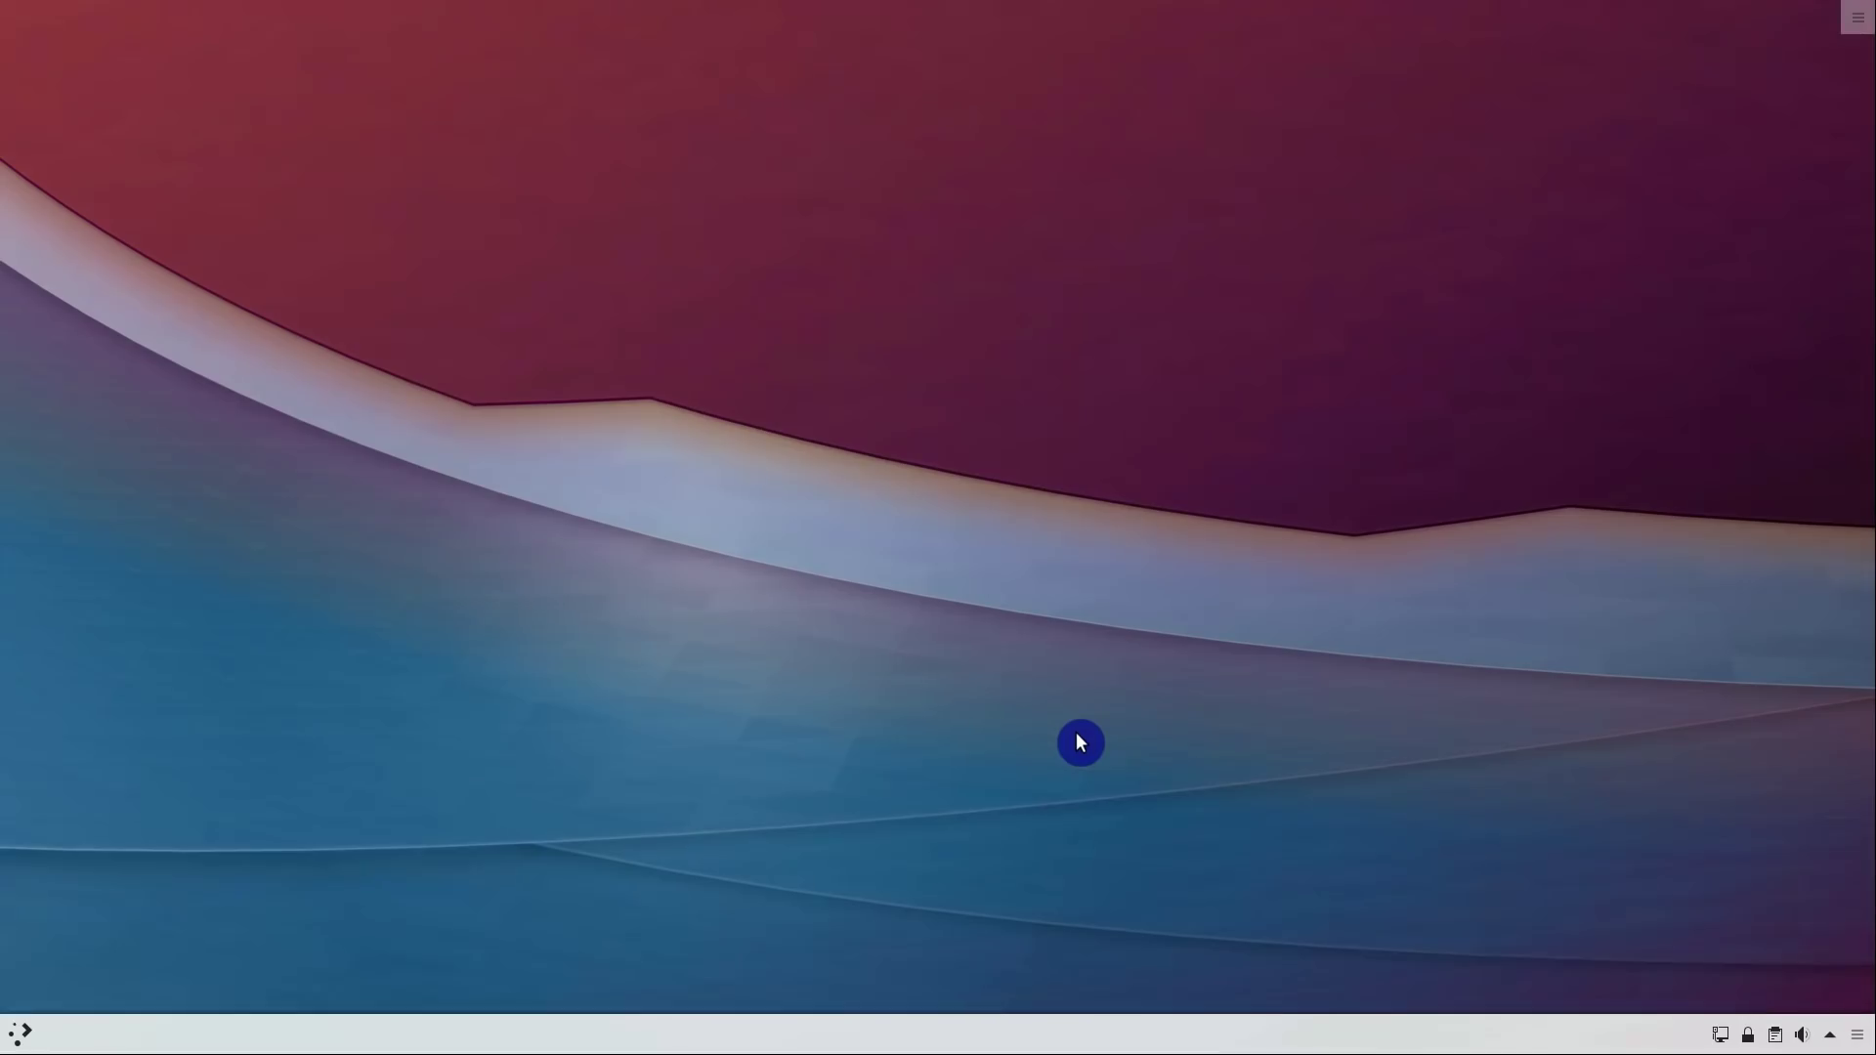
pyautogui.press('F12')
pyautogui.press('F12')
# - Open KFind from the Utilities applications, view its Contents and Properties search options, and close it
pyautogui.click(20, 1033)
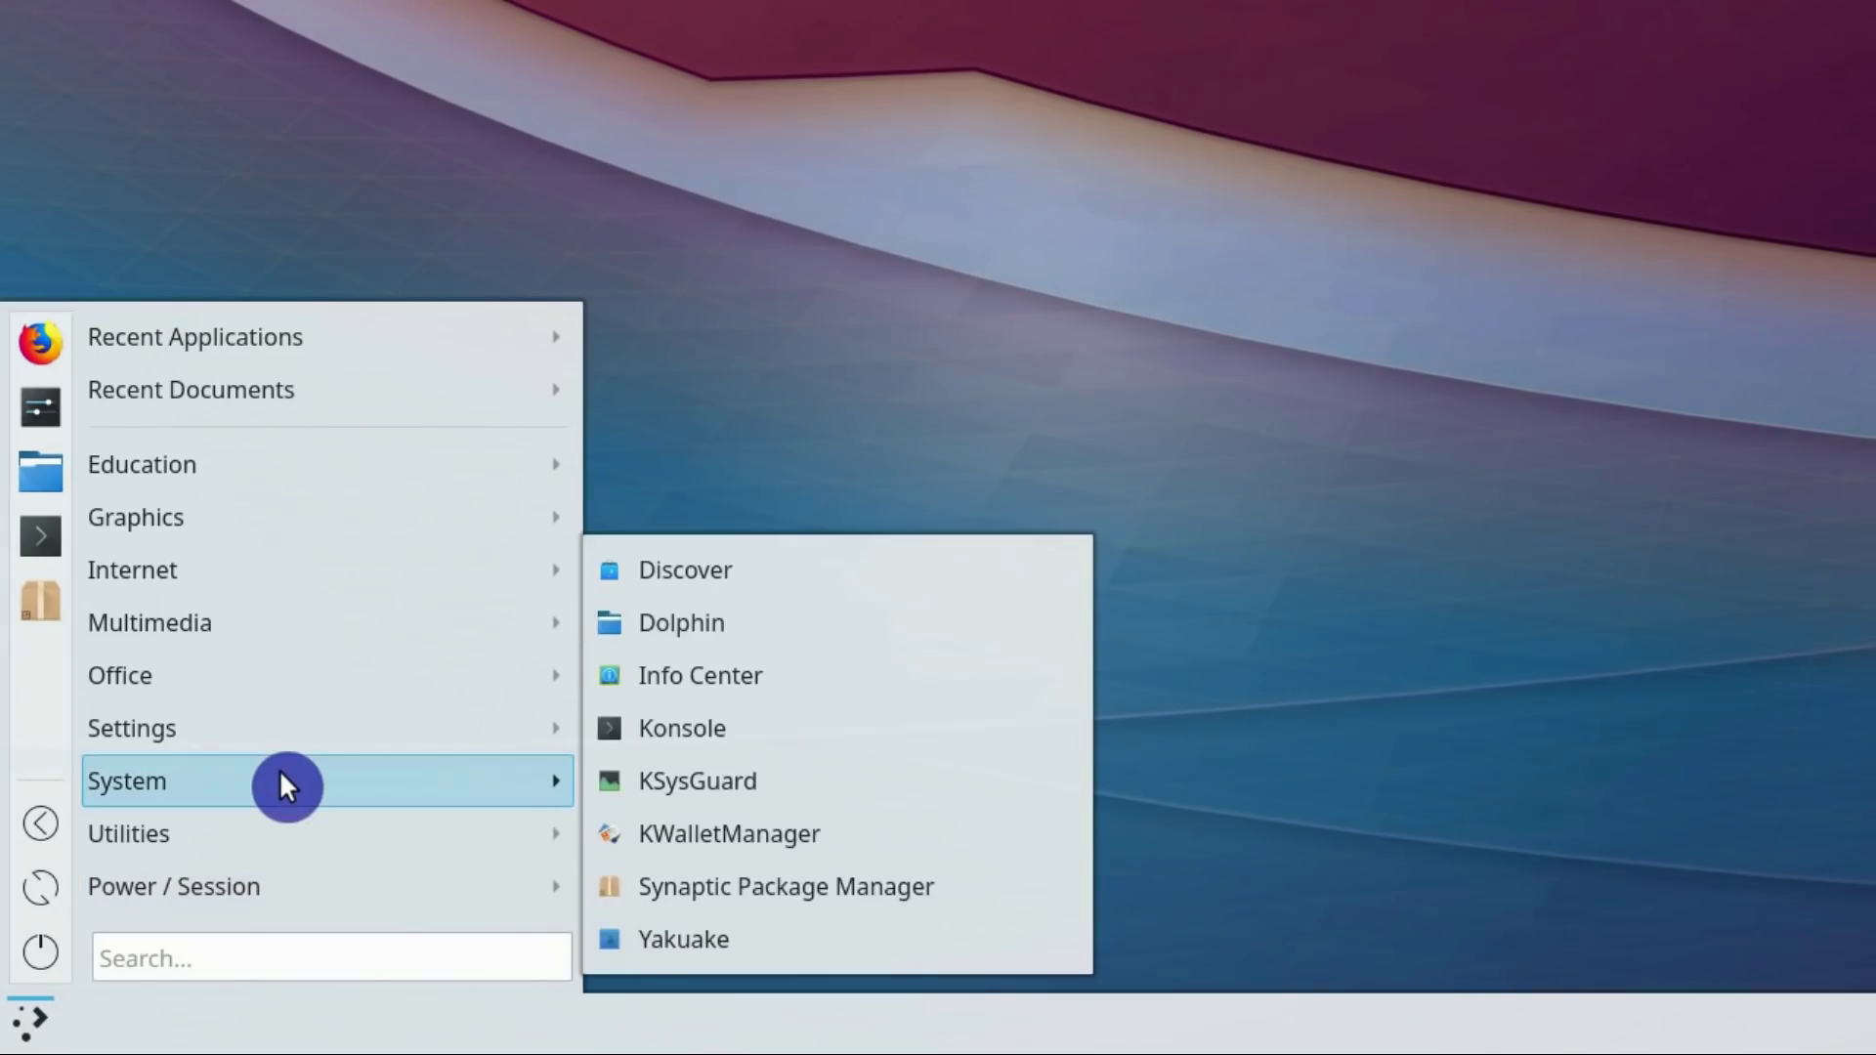
pyautogui.moveTo(276, 833)
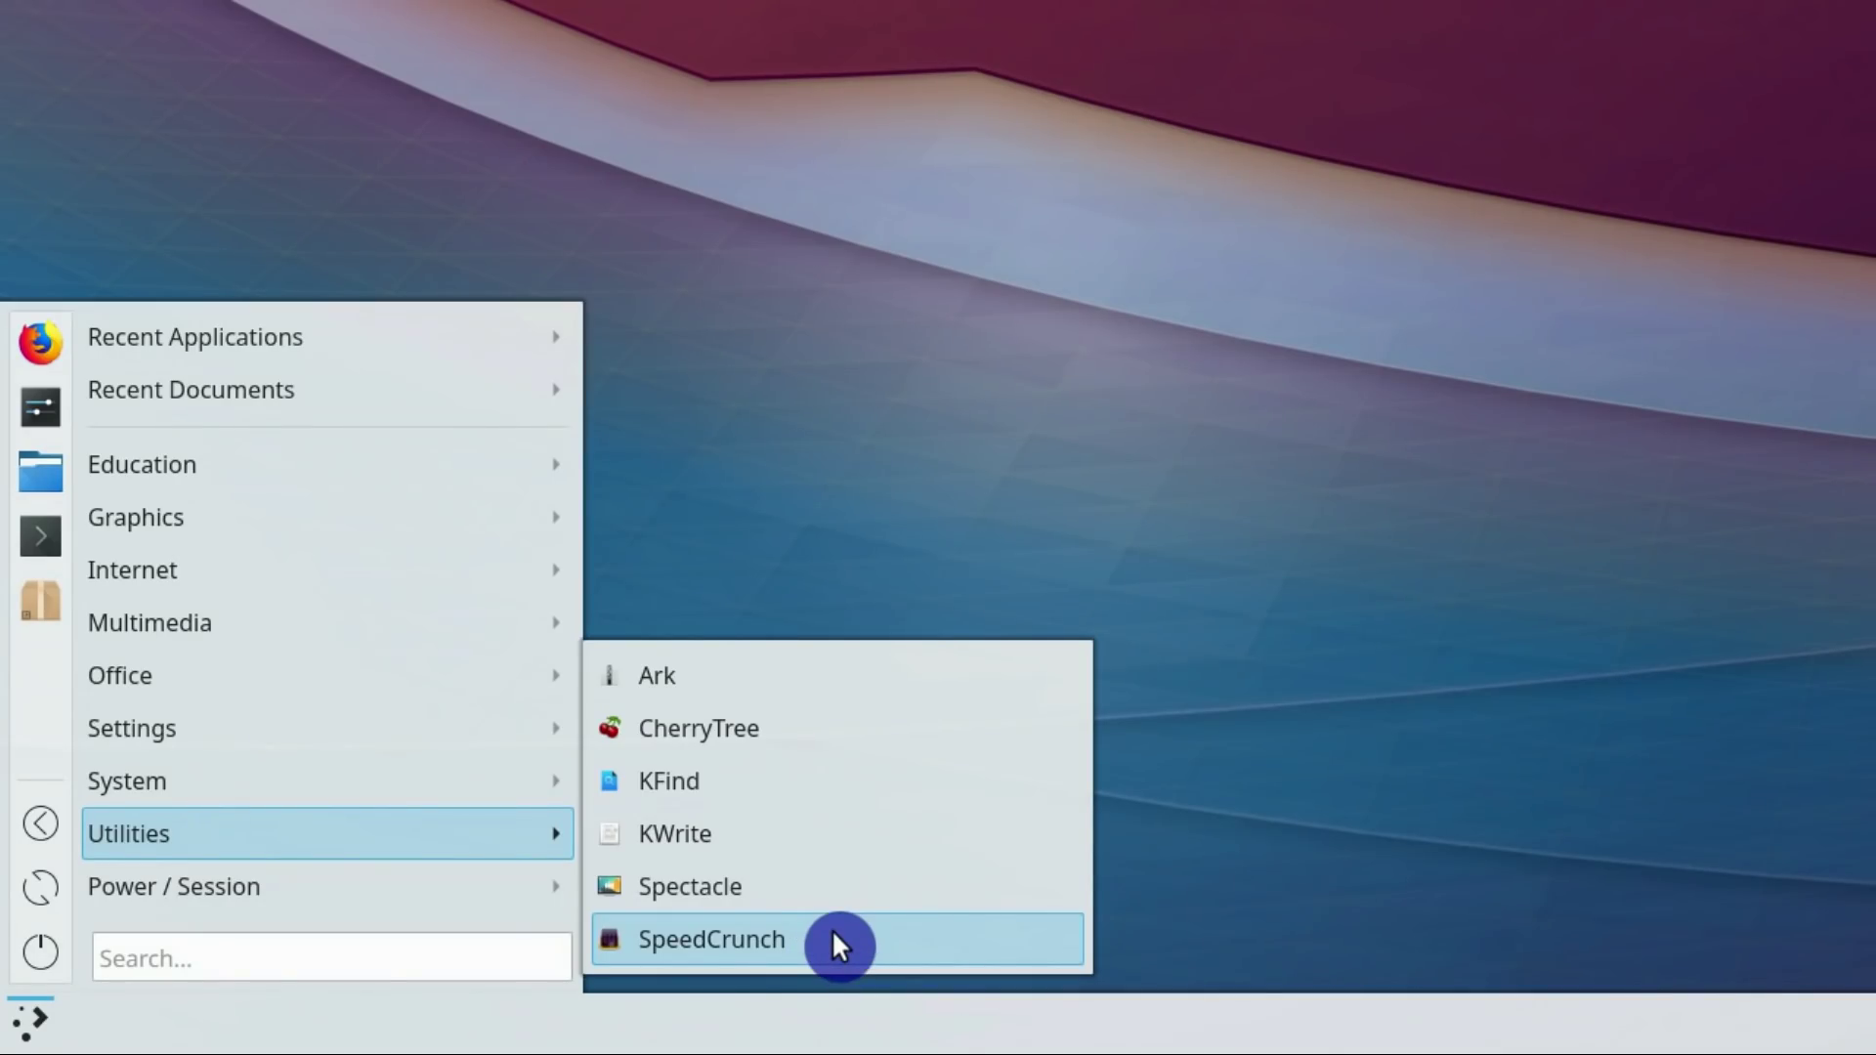
pyautogui.click(813, 781)
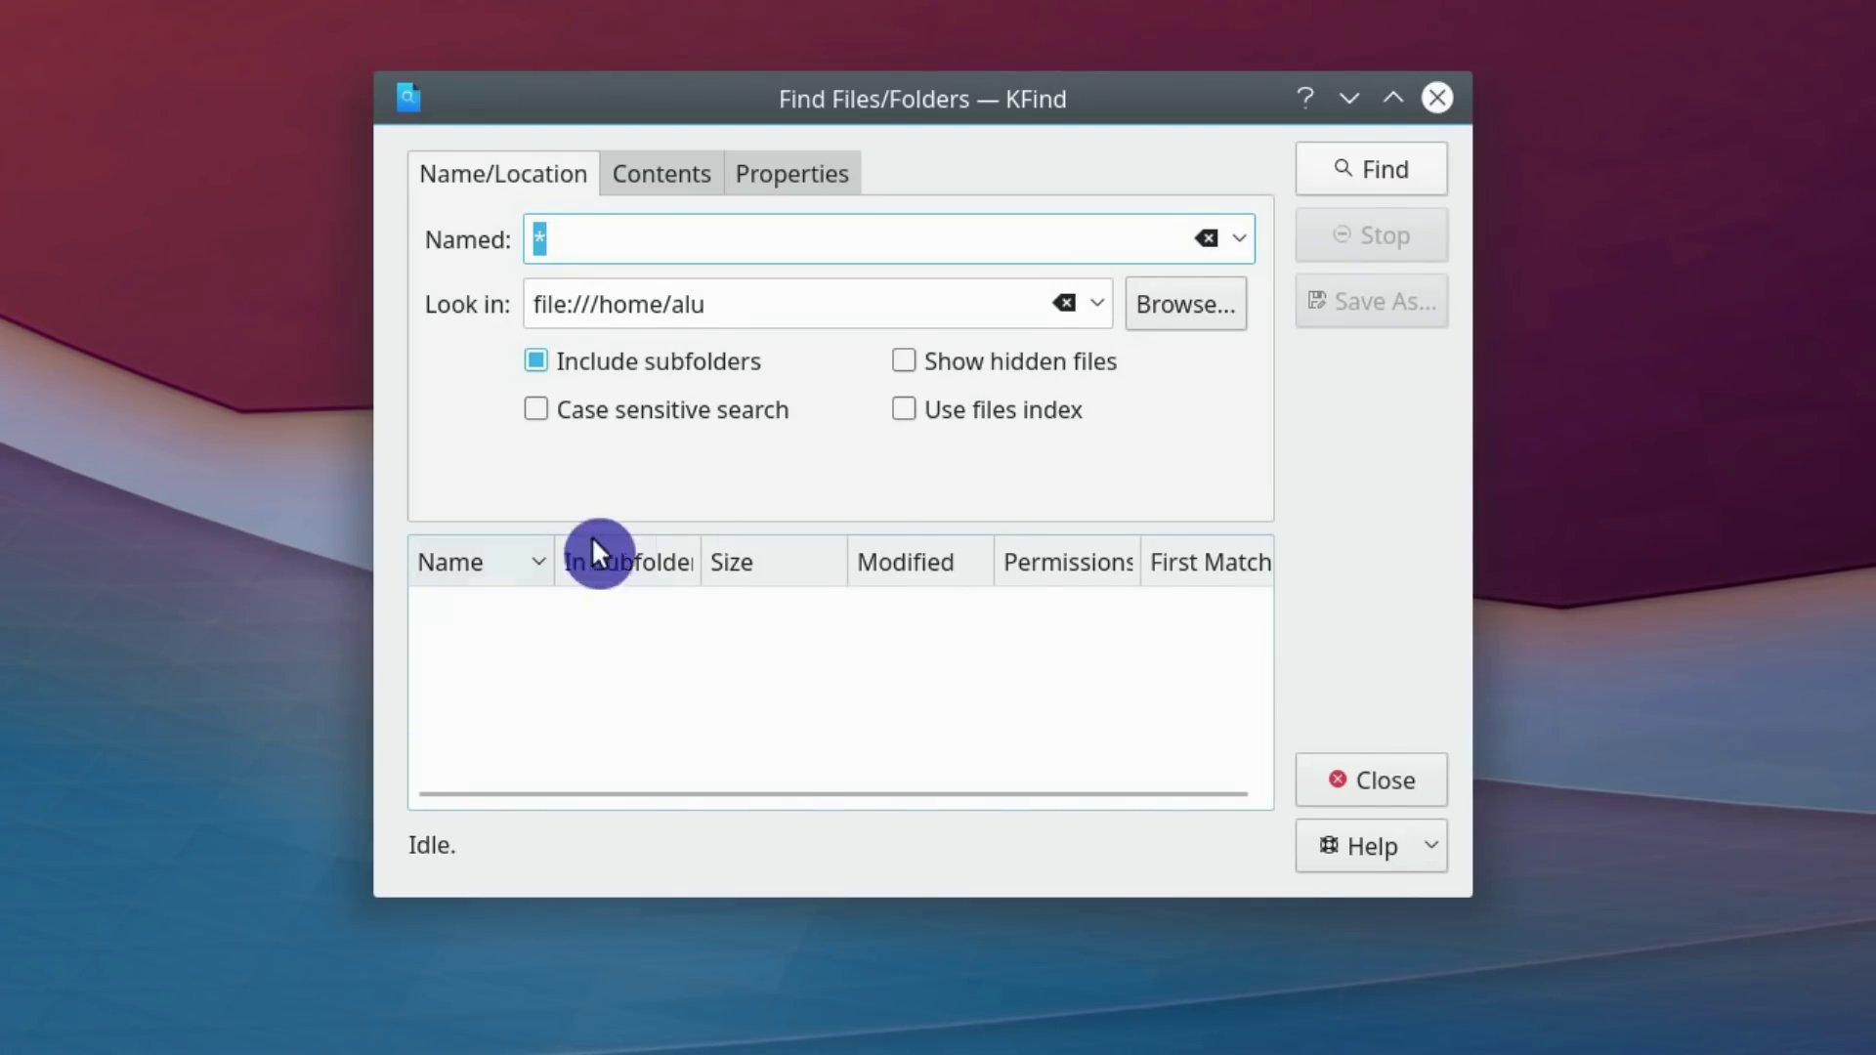
pyautogui.click(681, 170)
pyautogui.click(773, 168)
pyautogui.click(549, 182)
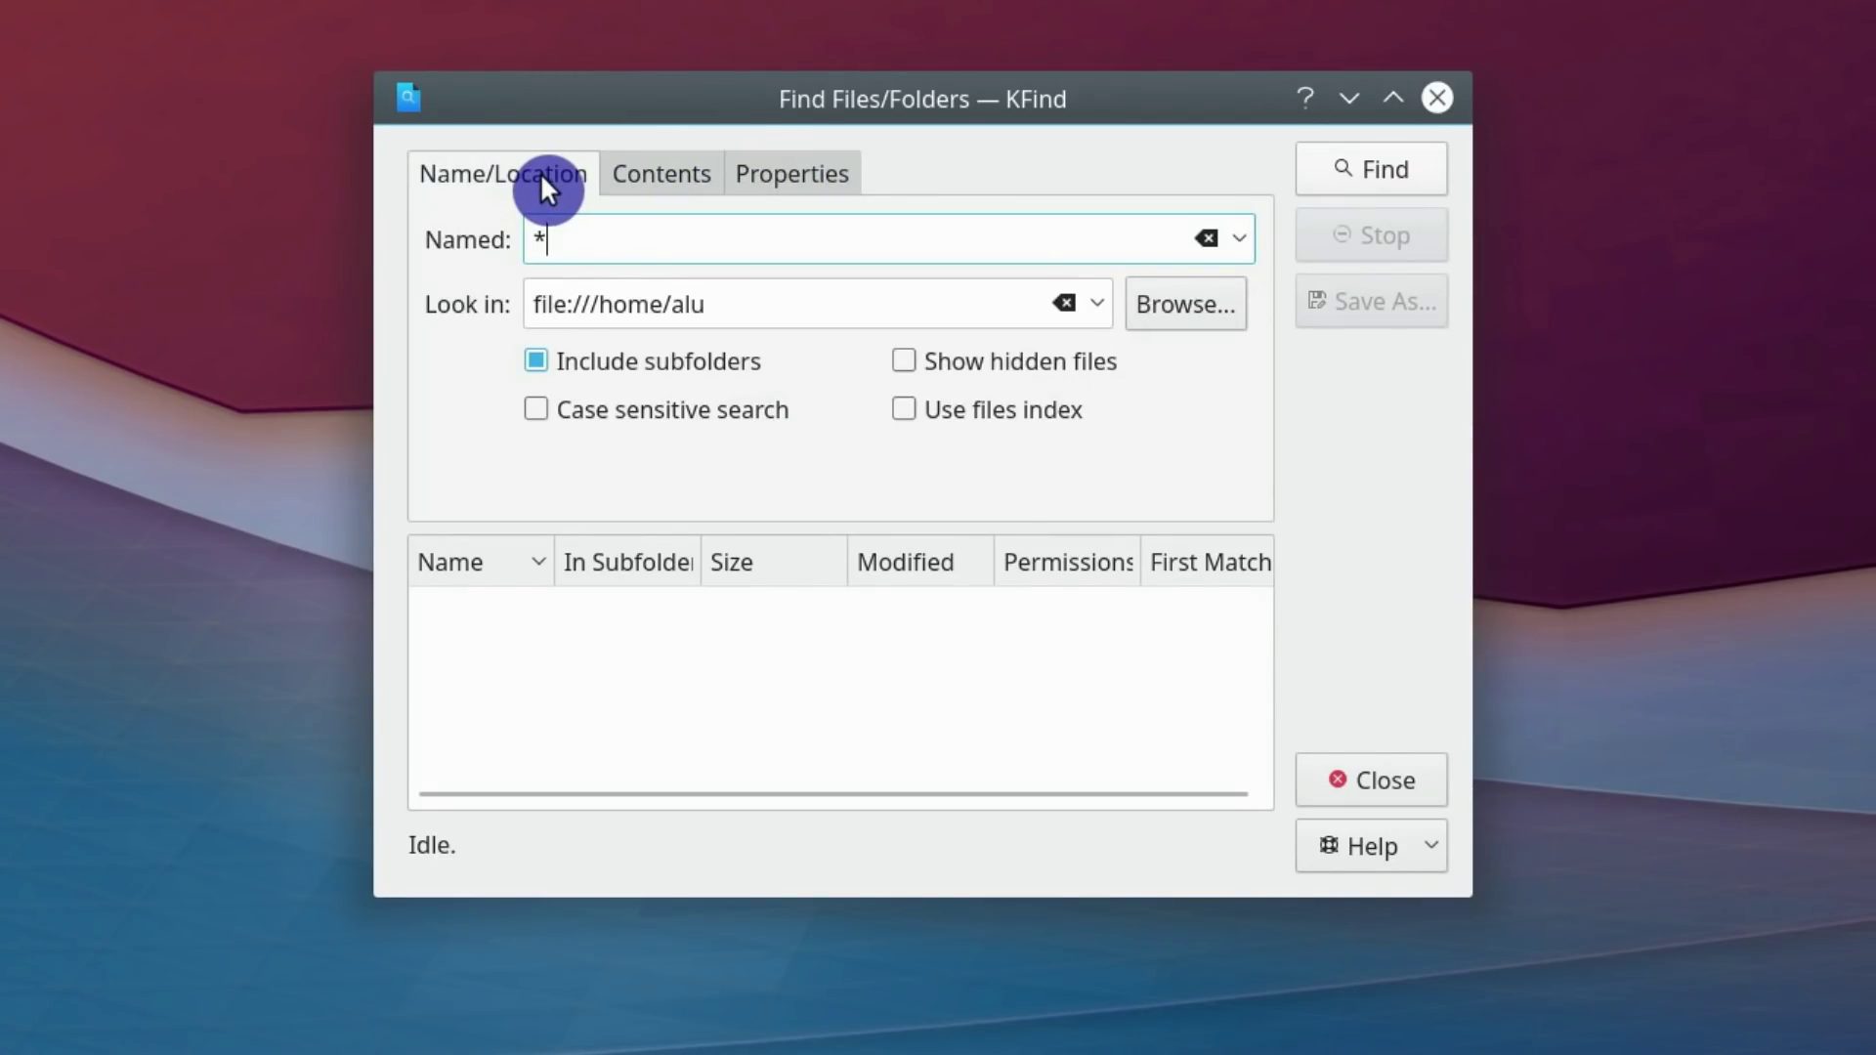
pyautogui.click(1431, 97)
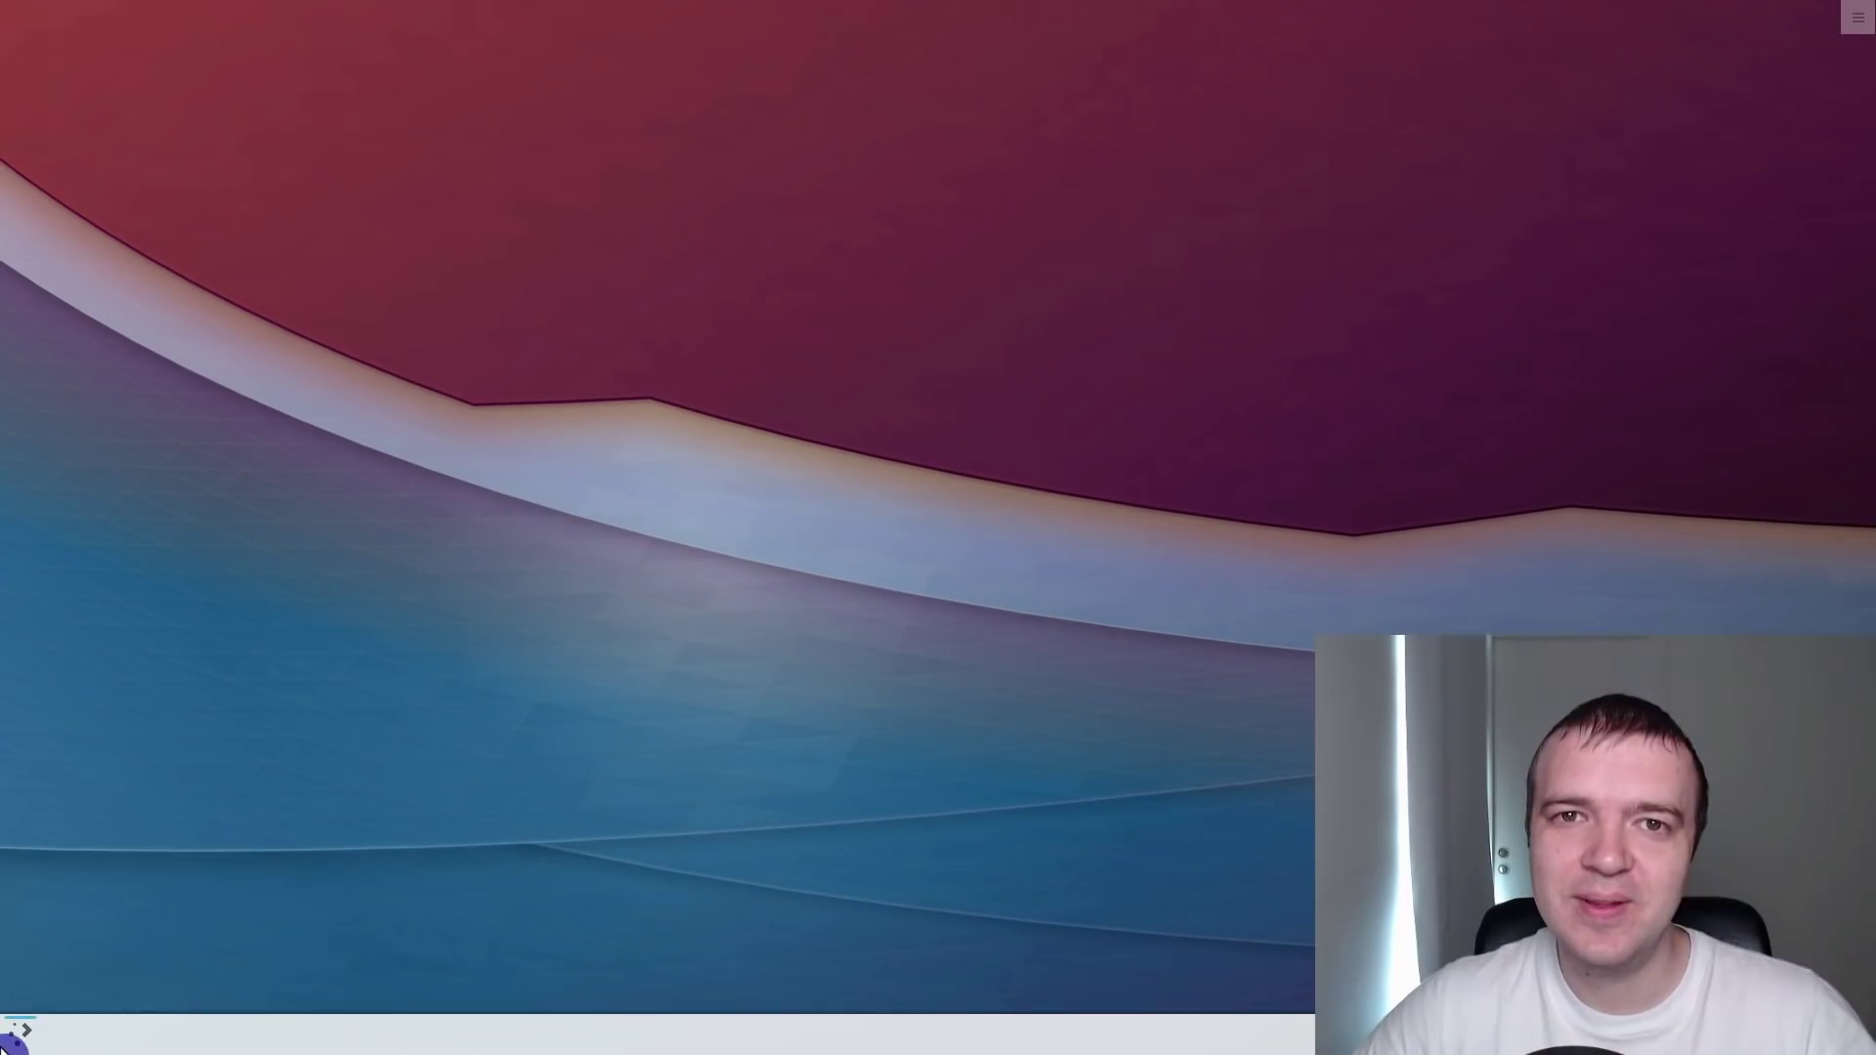
pyautogui.click(20, 1031)
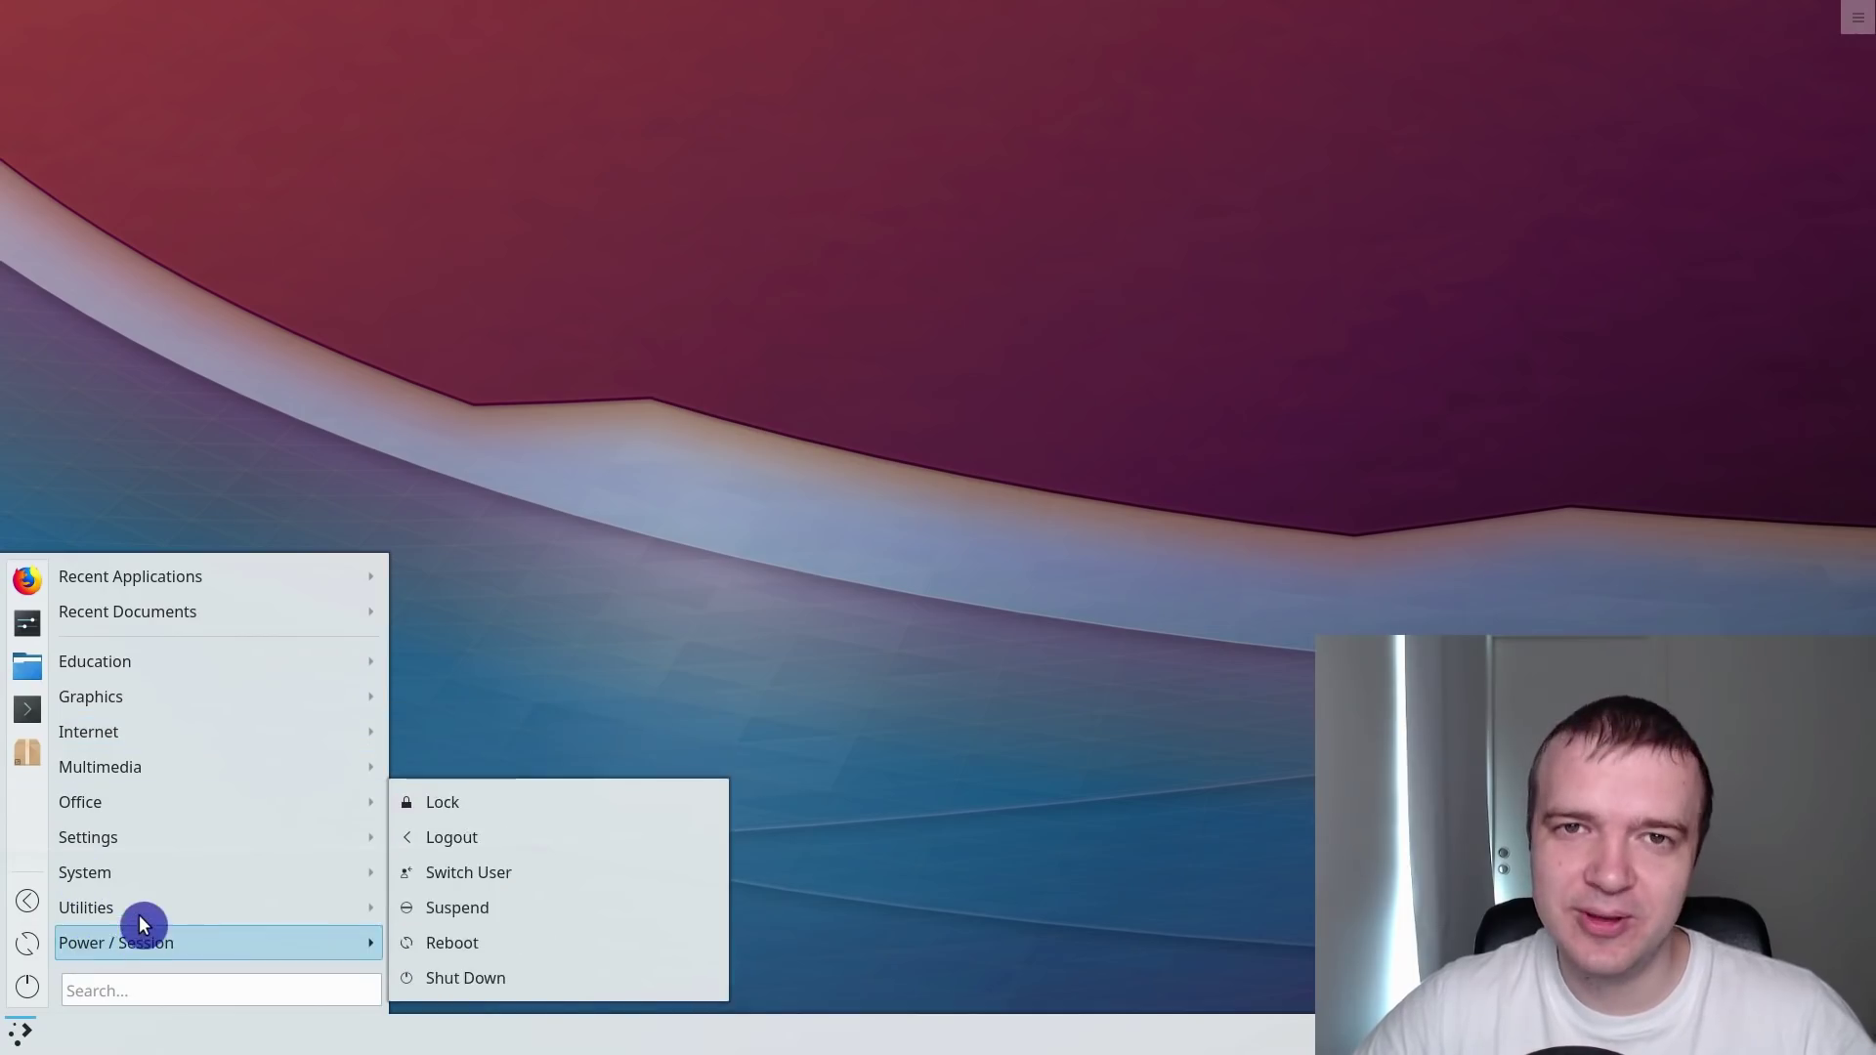
pyautogui.moveTo(139, 910)
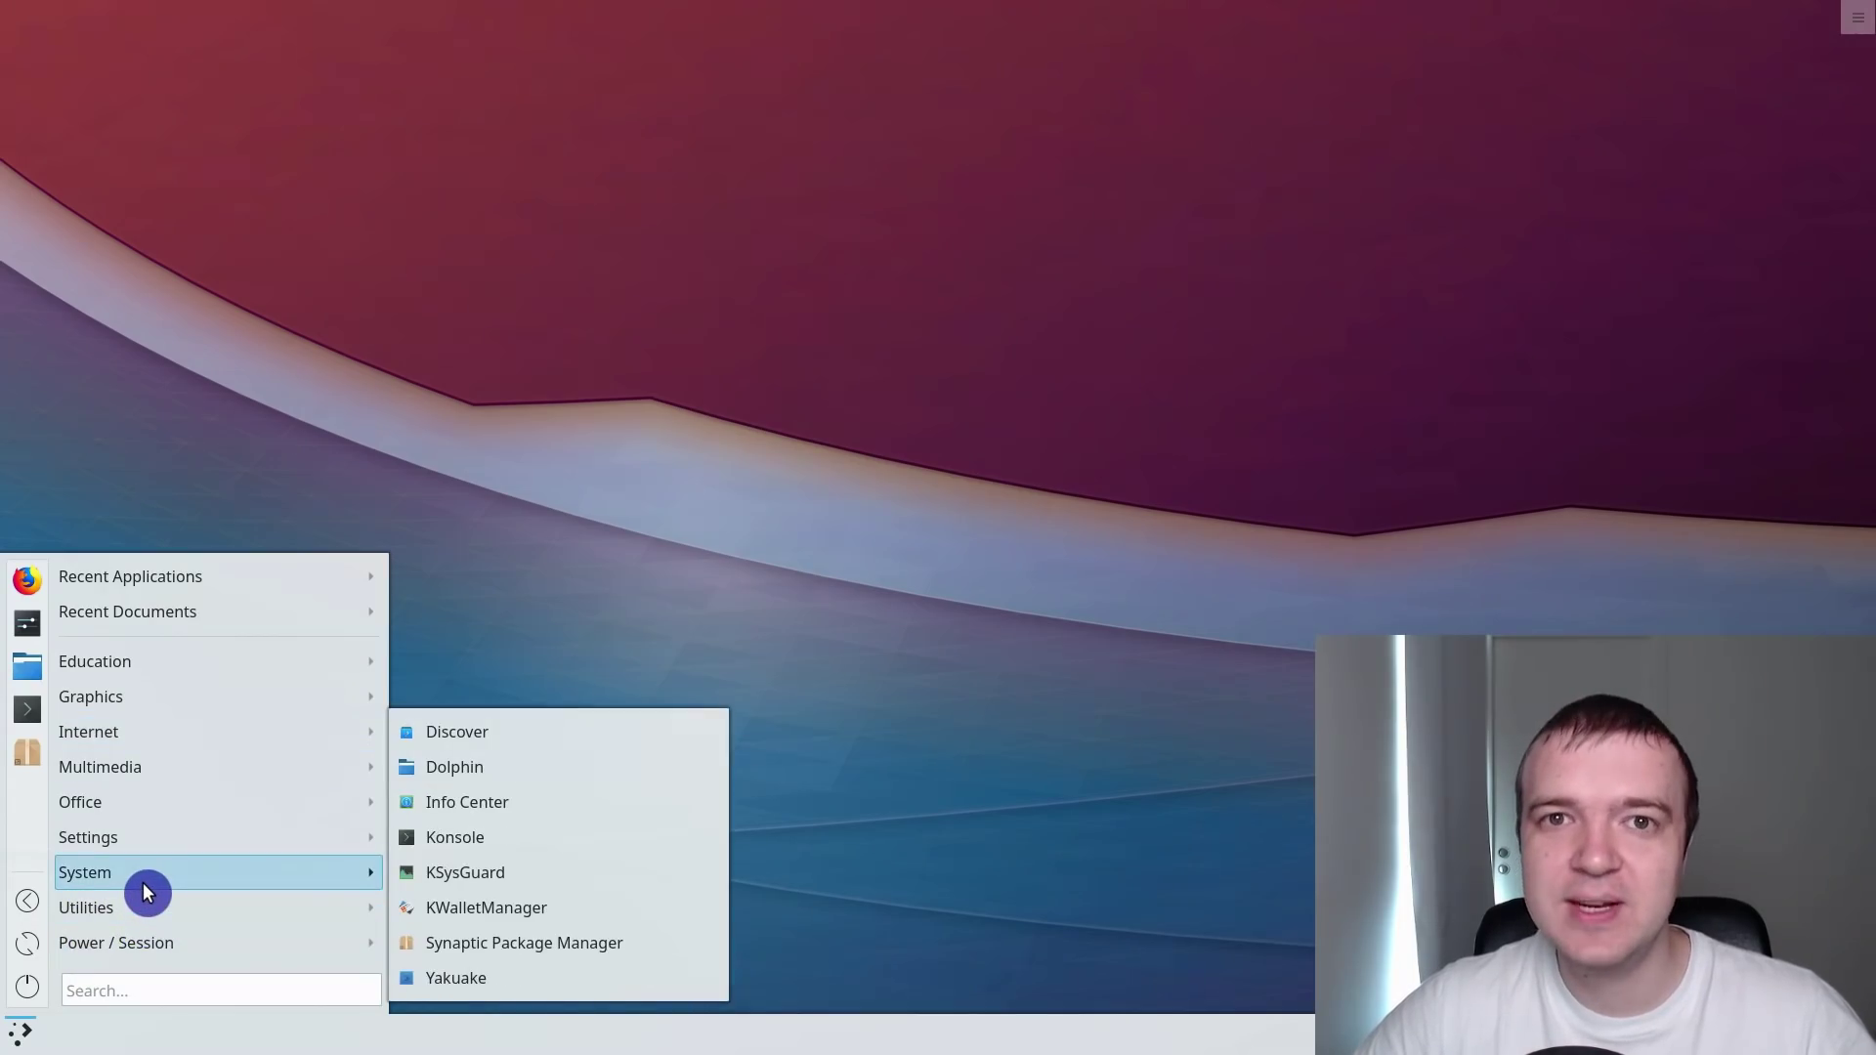